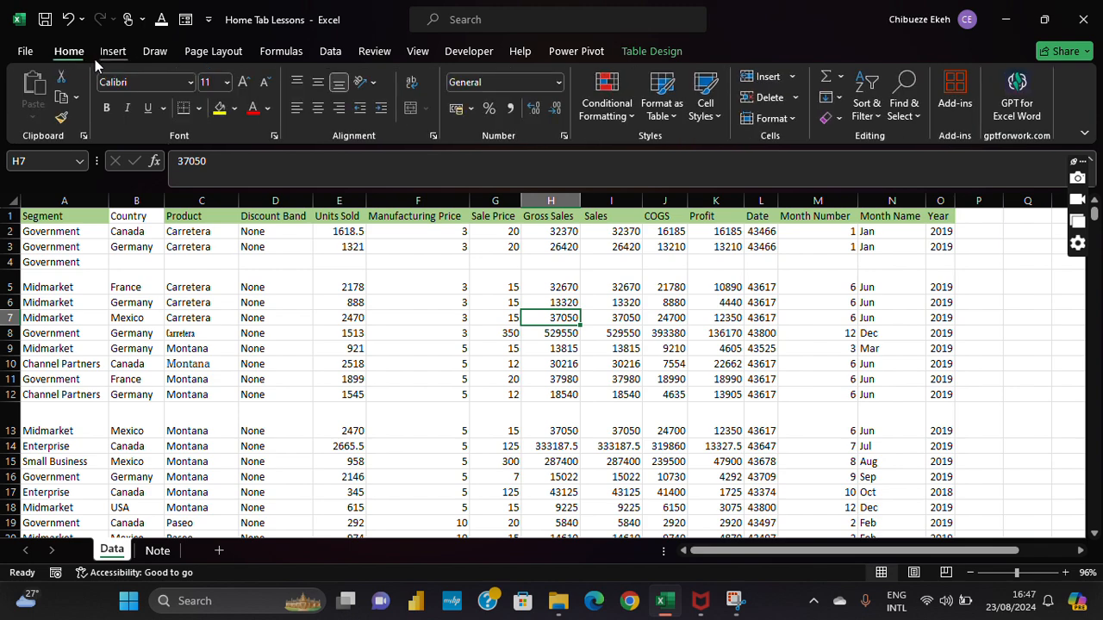
Step: Look through the Insert, Draw, Page Layout and File ribbon tabs, then return to the sheet
click(113, 51)
click(171, 52)
click(205, 52)
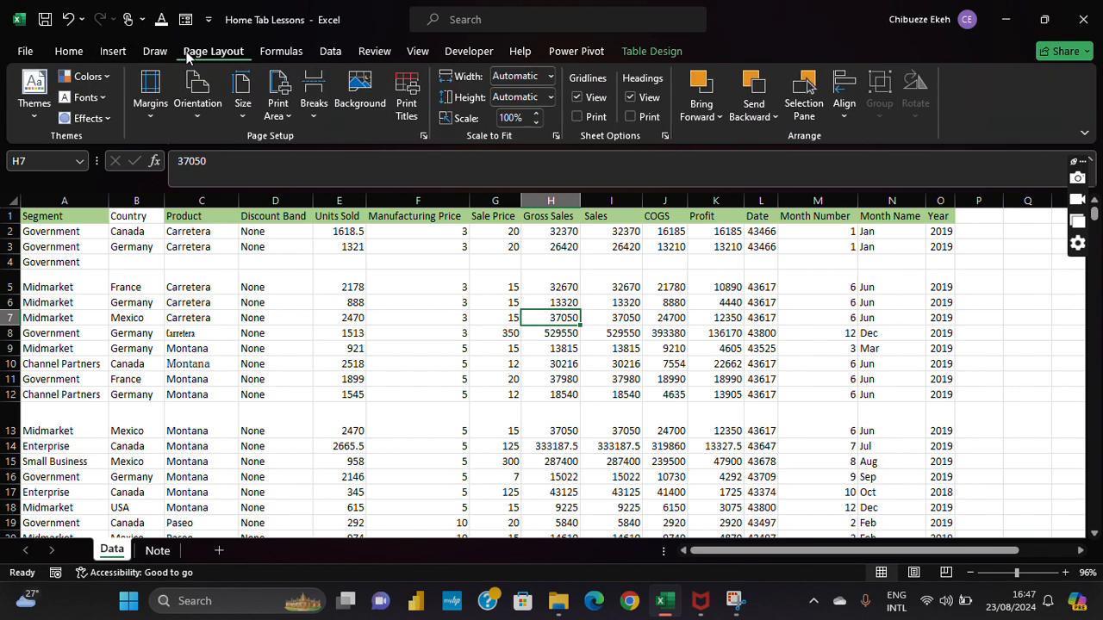
click(114, 52)
click(69, 52)
click(22, 52)
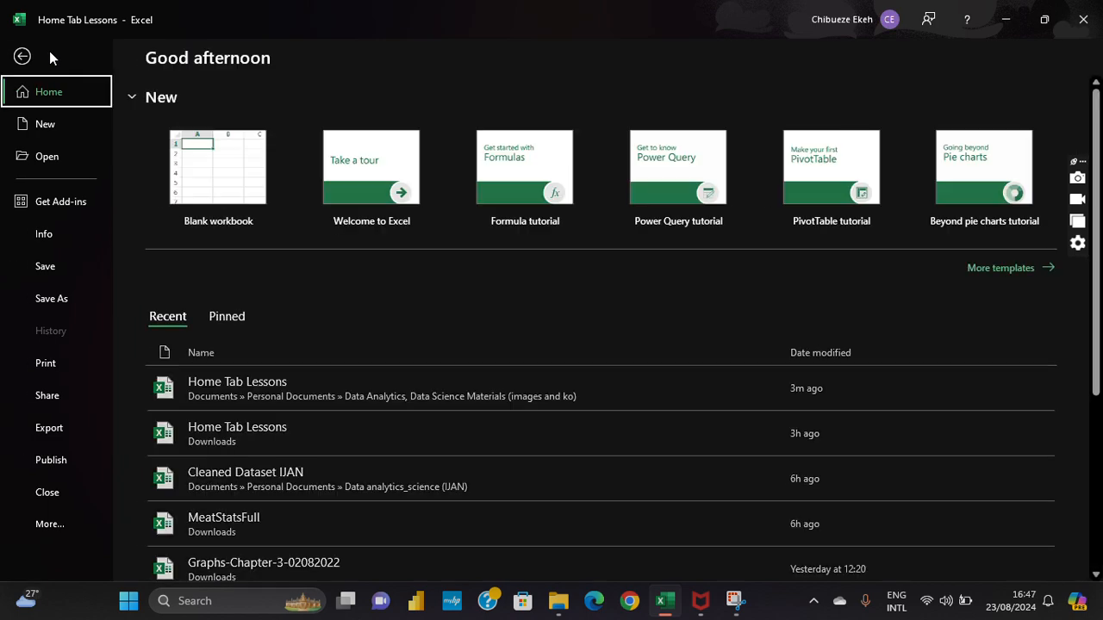
click(18, 56)
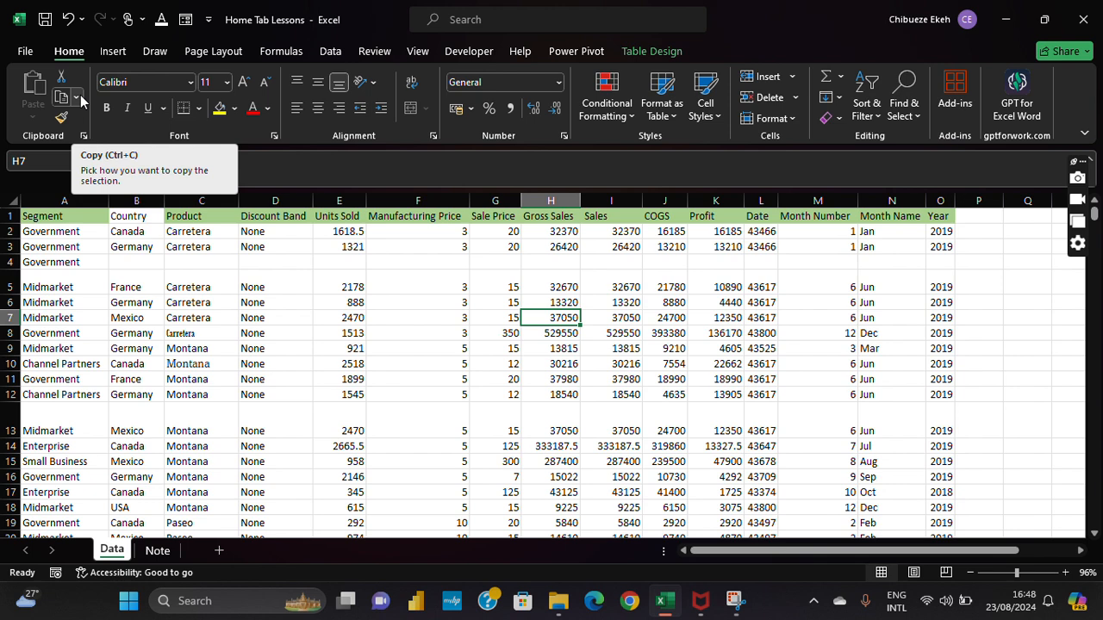
Step: Cycle again through the Insert, Draw and Page Layout tabs, then open the GPT for Excel Word add-in
click(113, 50)
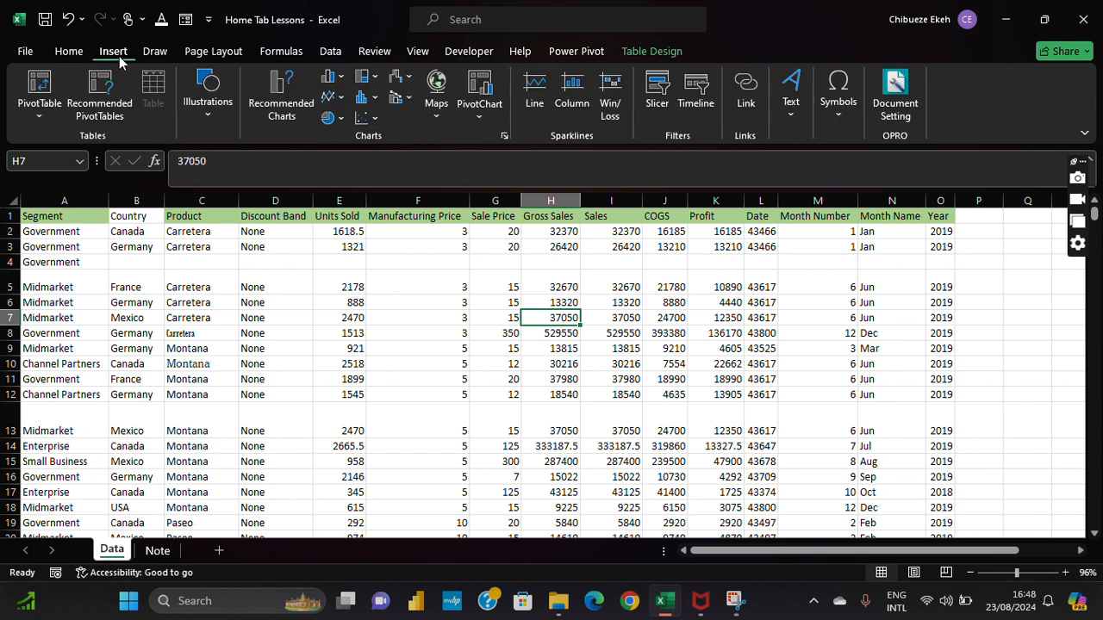
click(142, 53)
click(193, 53)
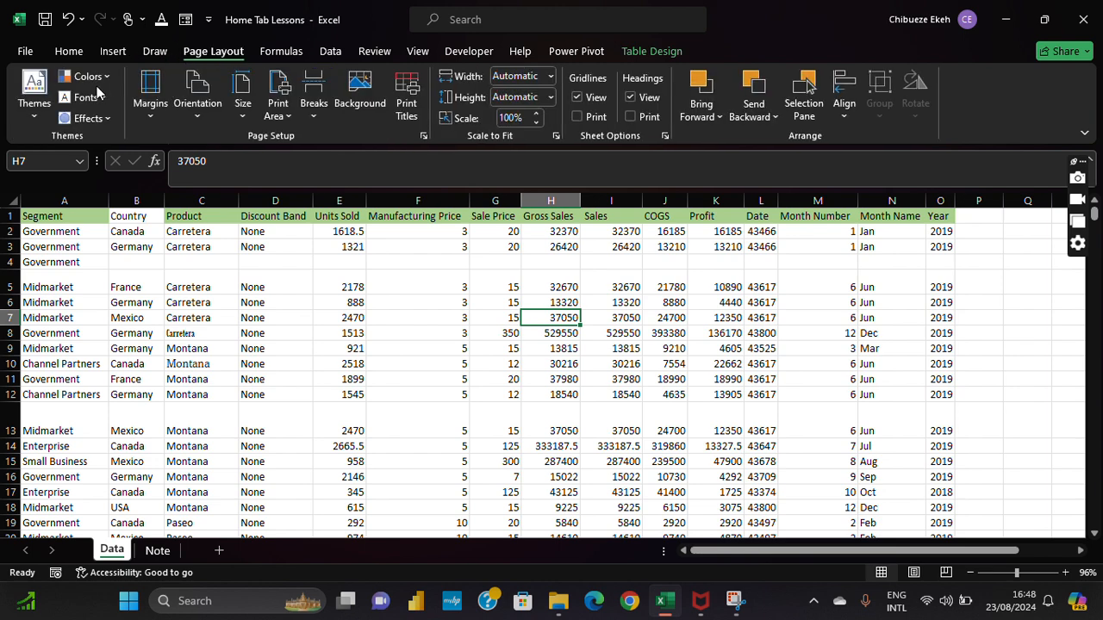
click(86, 58)
click(97, 58)
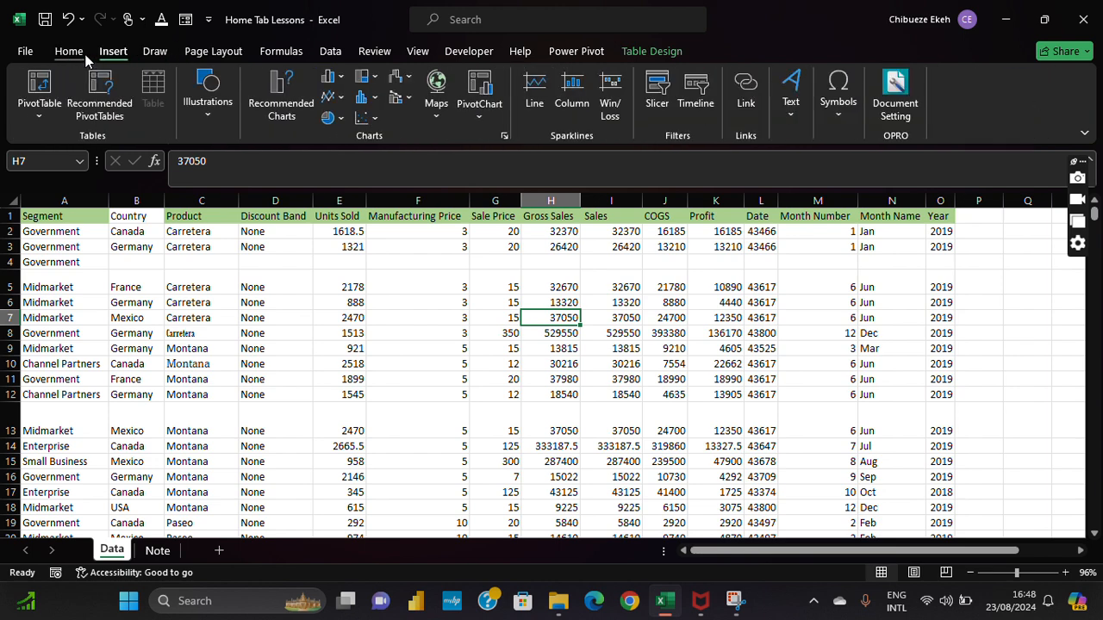
click(86, 54)
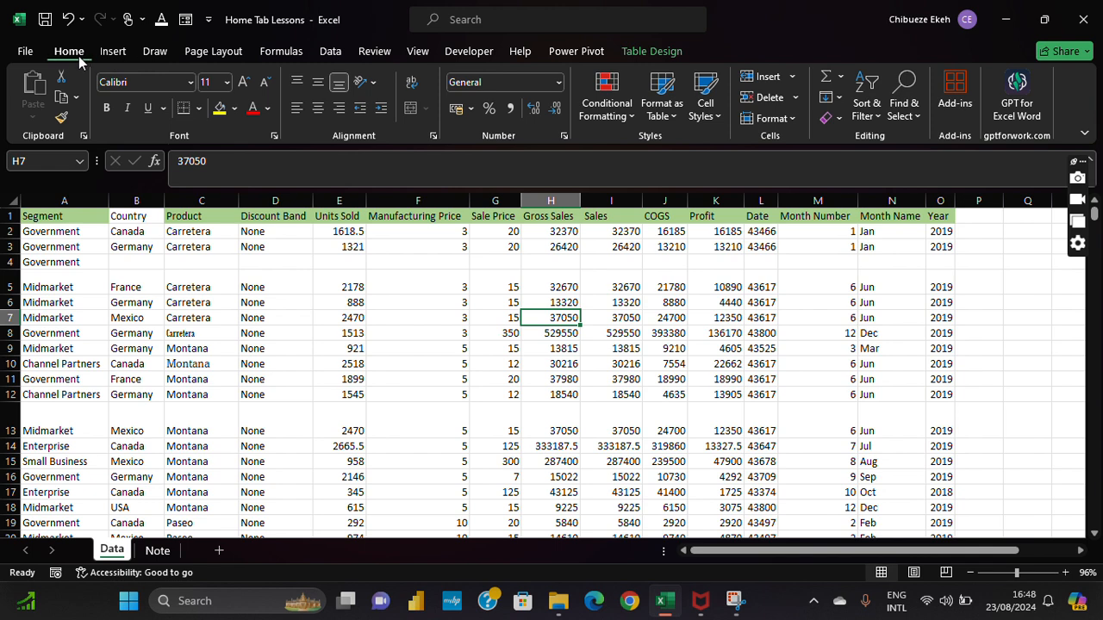
click(110, 52)
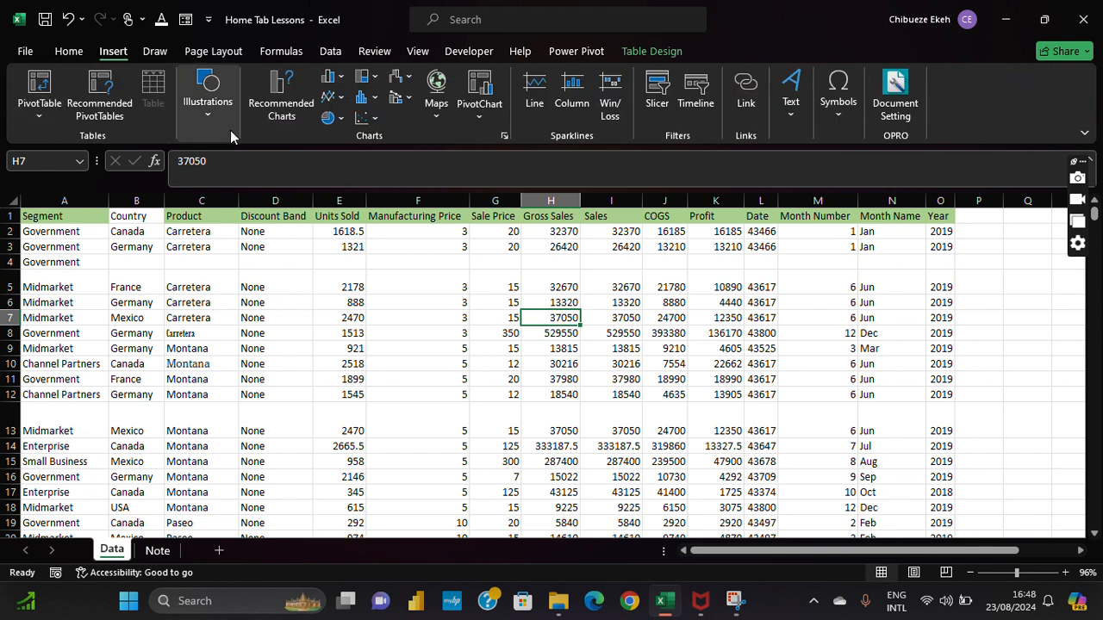
click(71, 51)
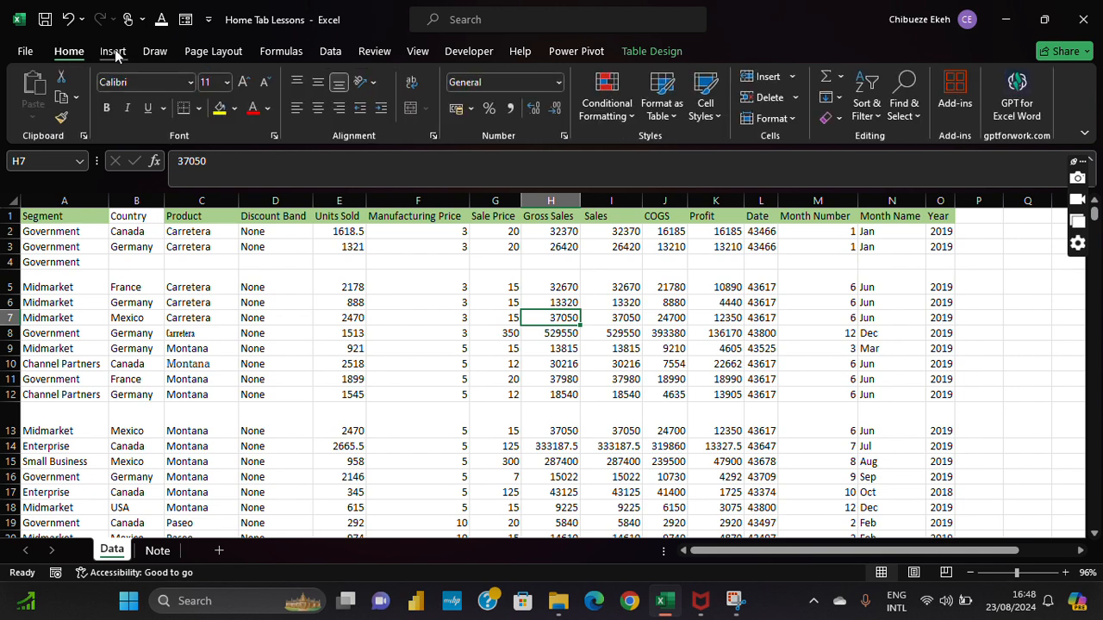
click(115, 52)
click(162, 53)
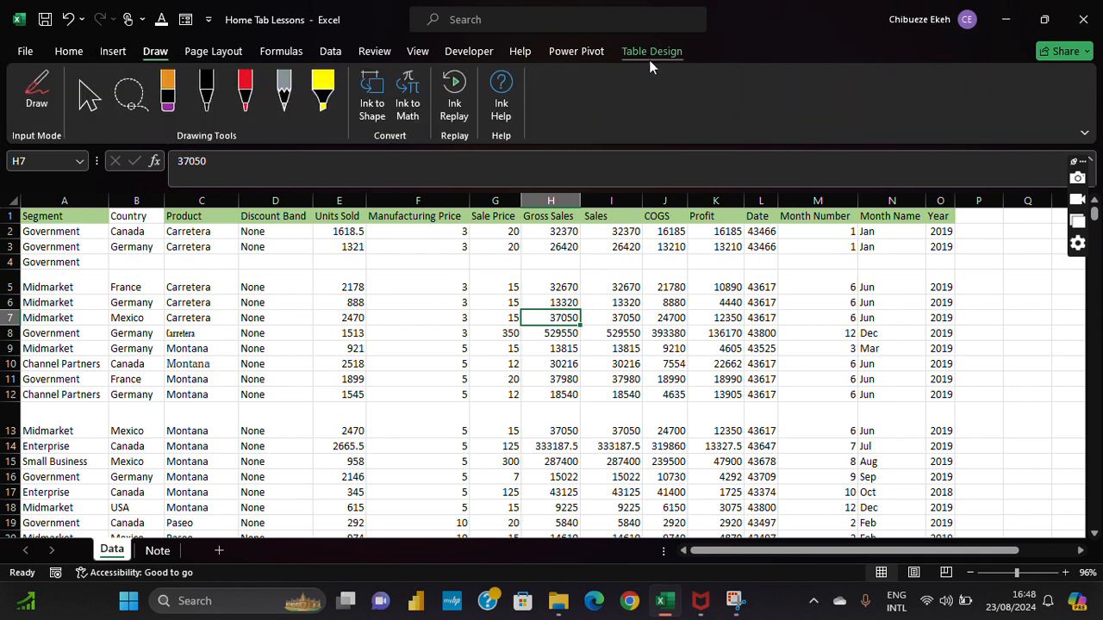
click(57, 53)
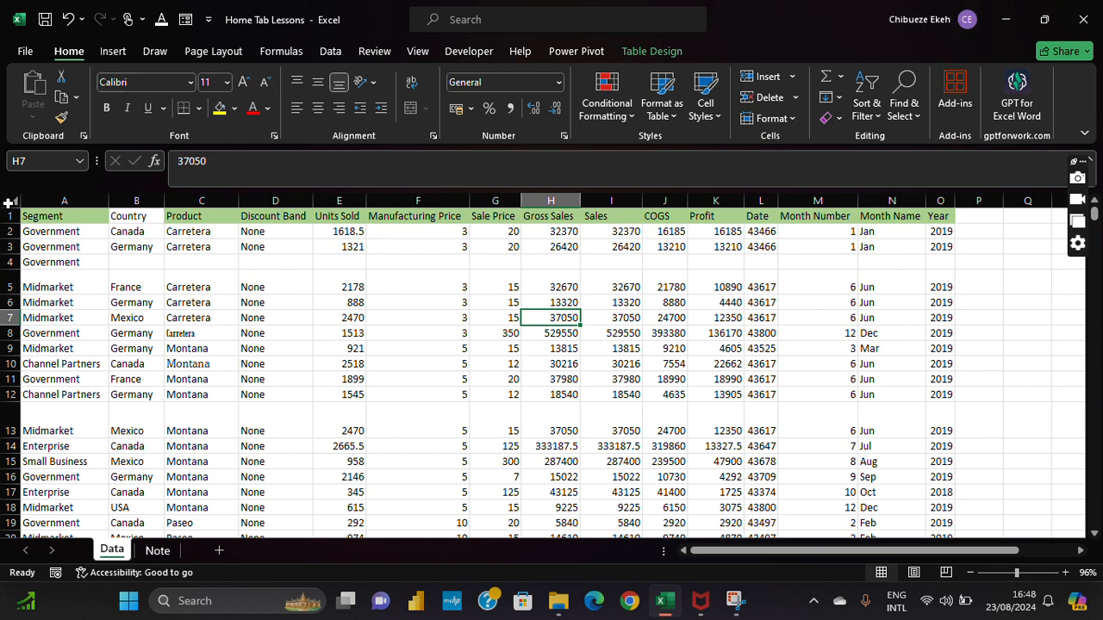
click(110, 50)
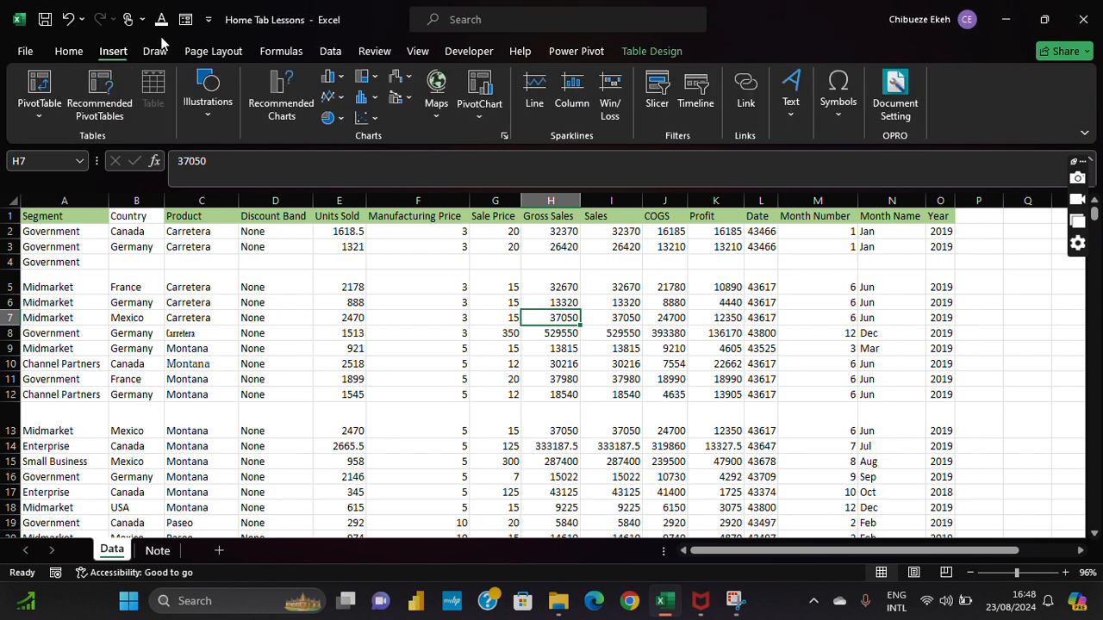
click(155, 51)
click(210, 51)
click(128, 53)
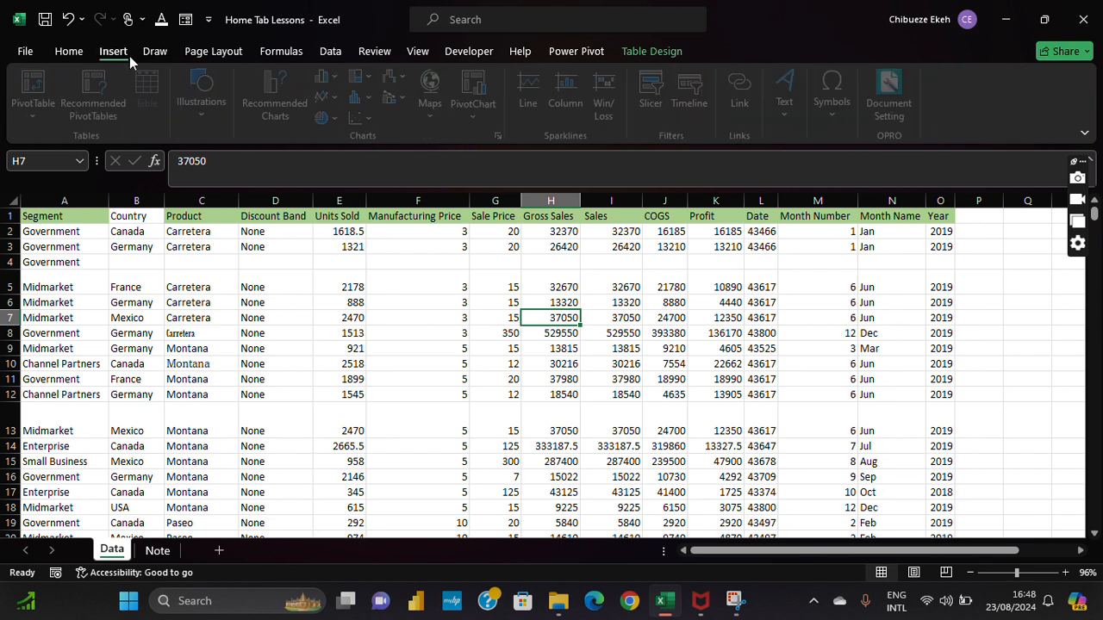
click(69, 51)
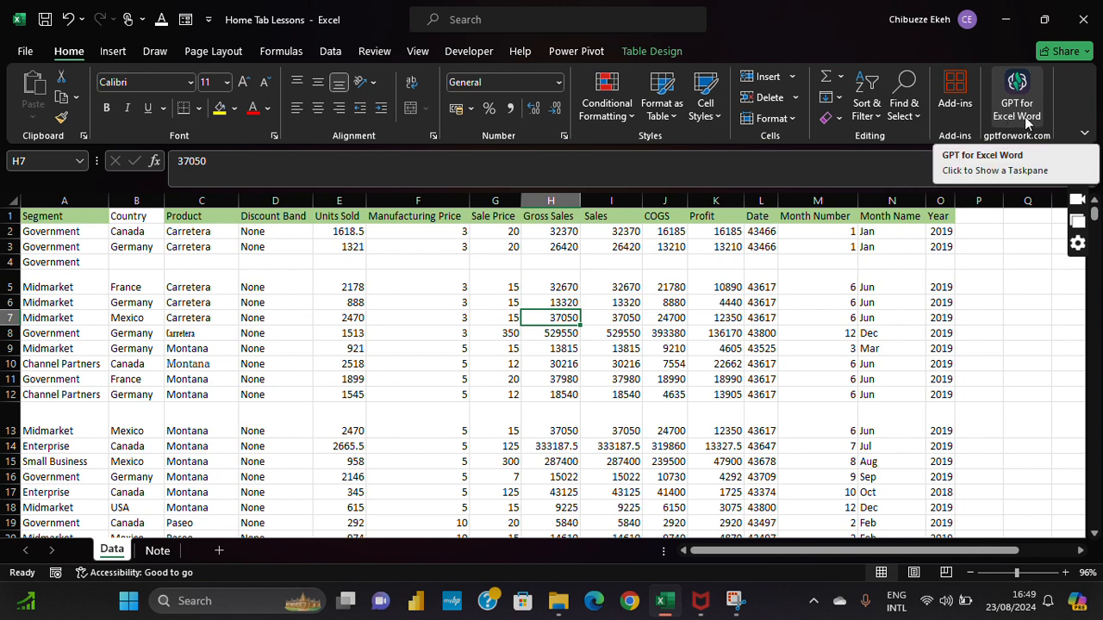
click(1012, 104)
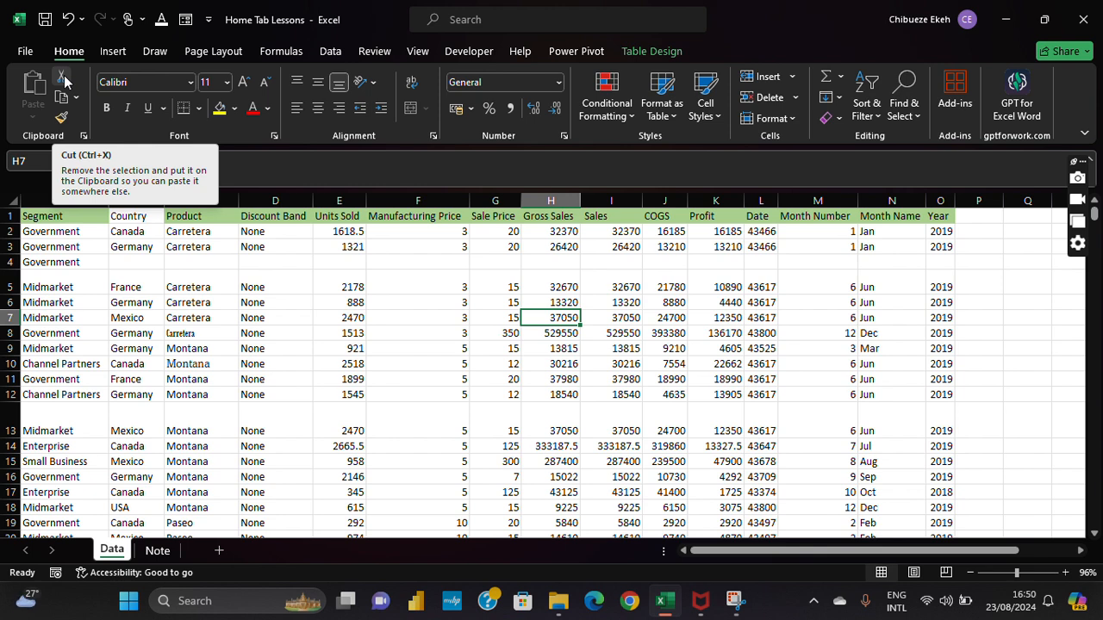
Step: Insert a blank row at row 4, pushing the lone Government entry down to row 5
click(7, 261)
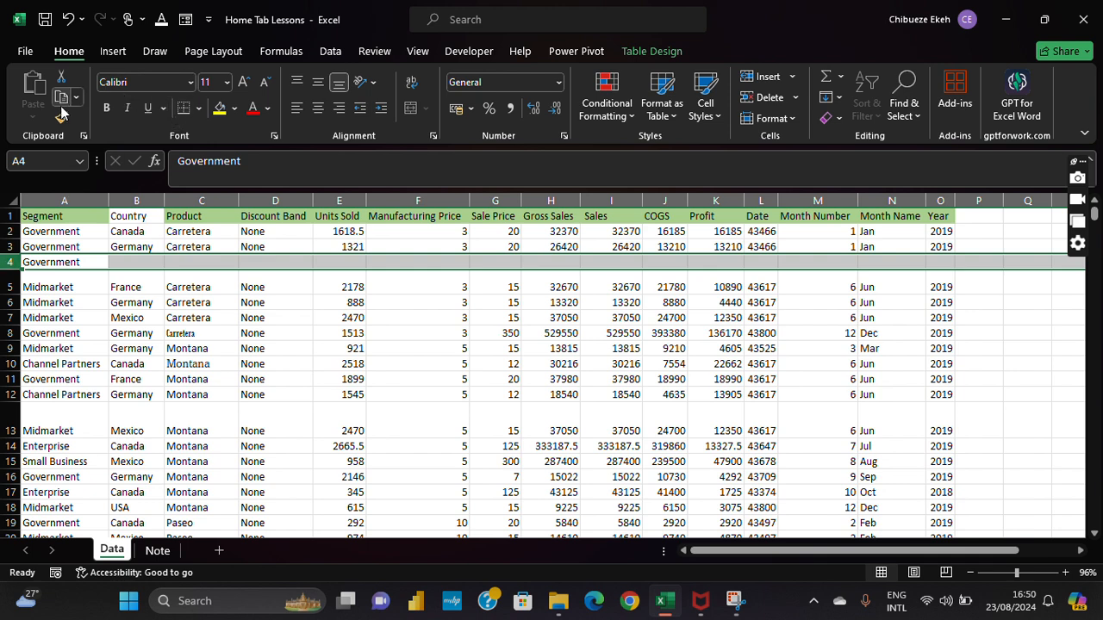
right_click(7, 262)
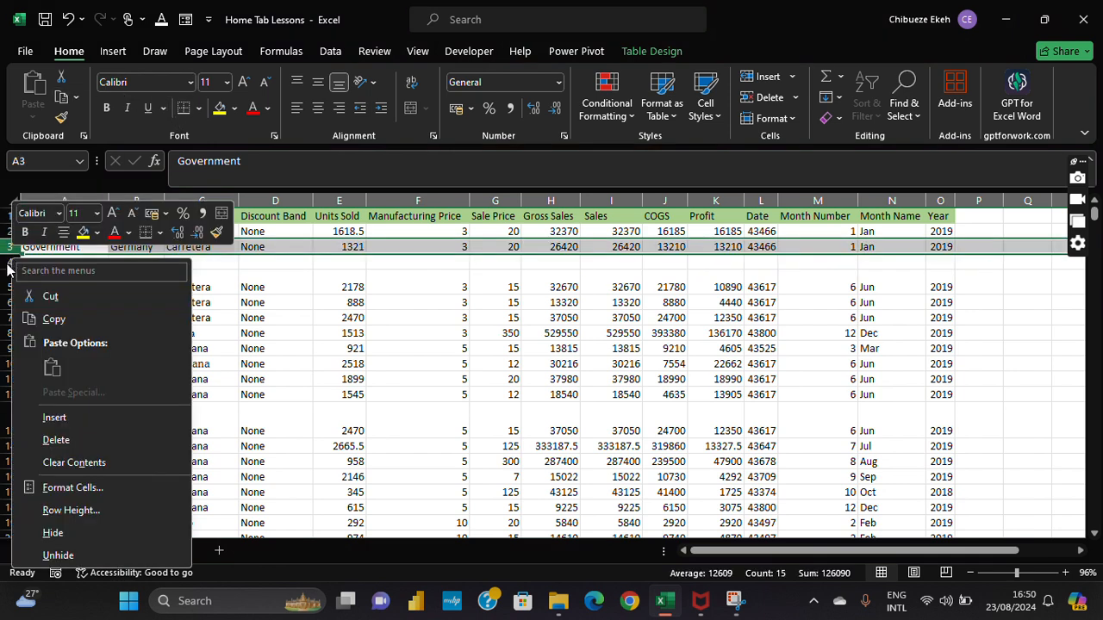
key(Escape)
right_click(5, 263)
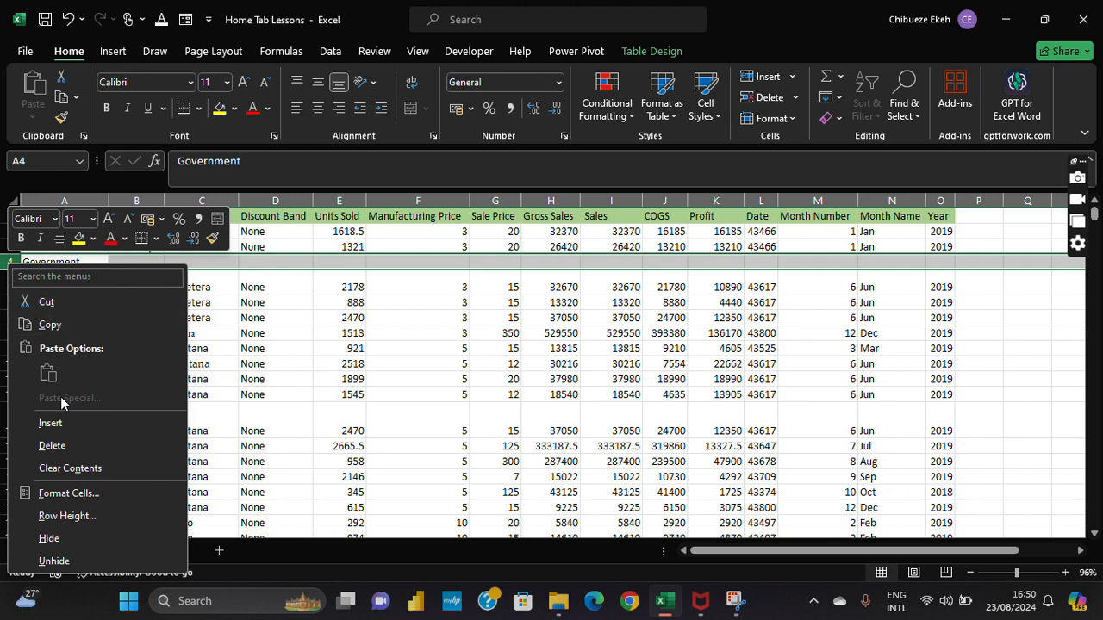
click(60, 424)
click(146, 317)
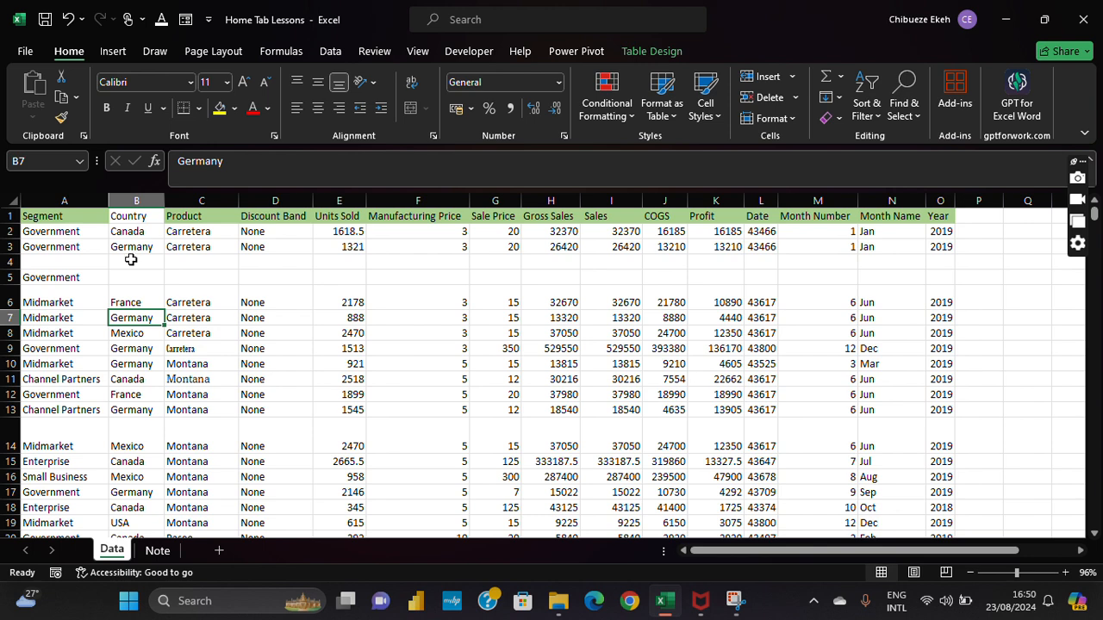
click(50, 248)
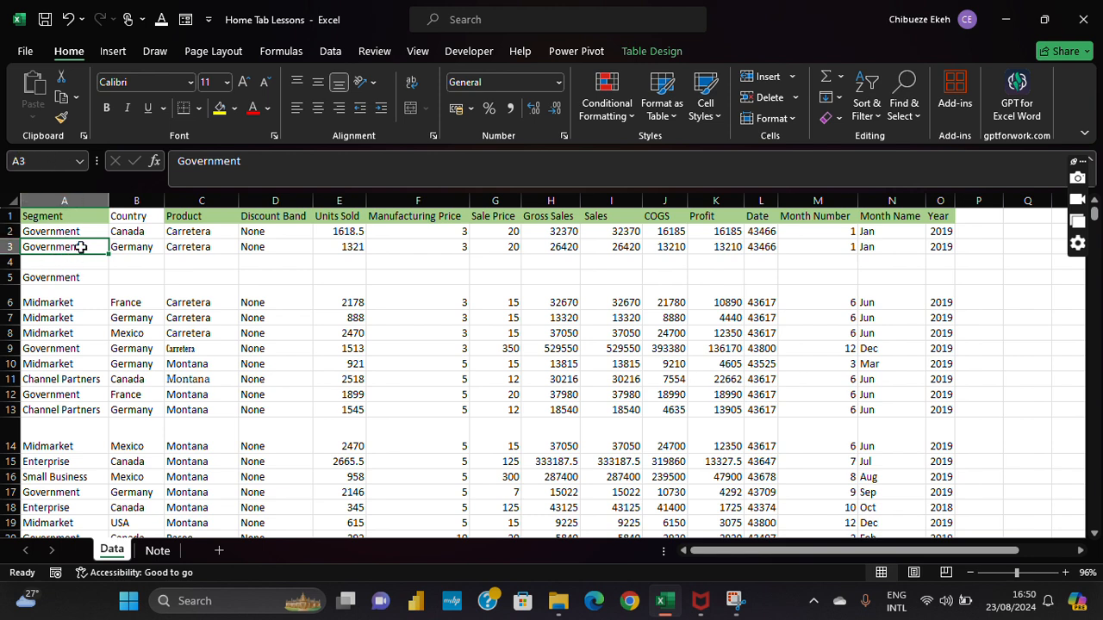
Step: Copy 'Government' from A3 into empty cell A4, then clear the copy marquee
click(61, 96)
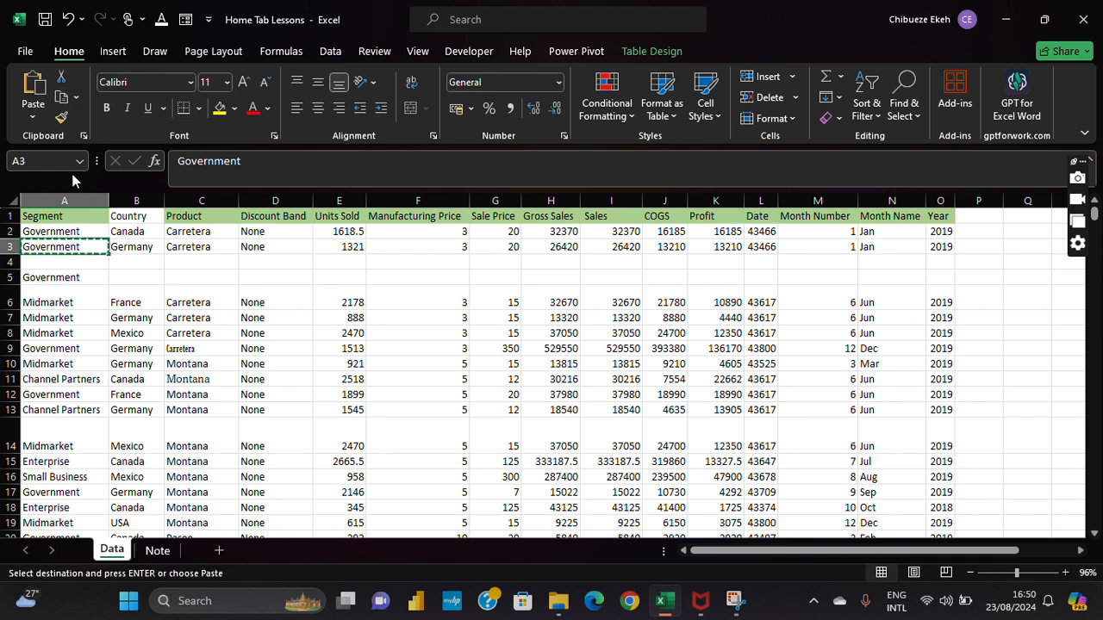
click(73, 258)
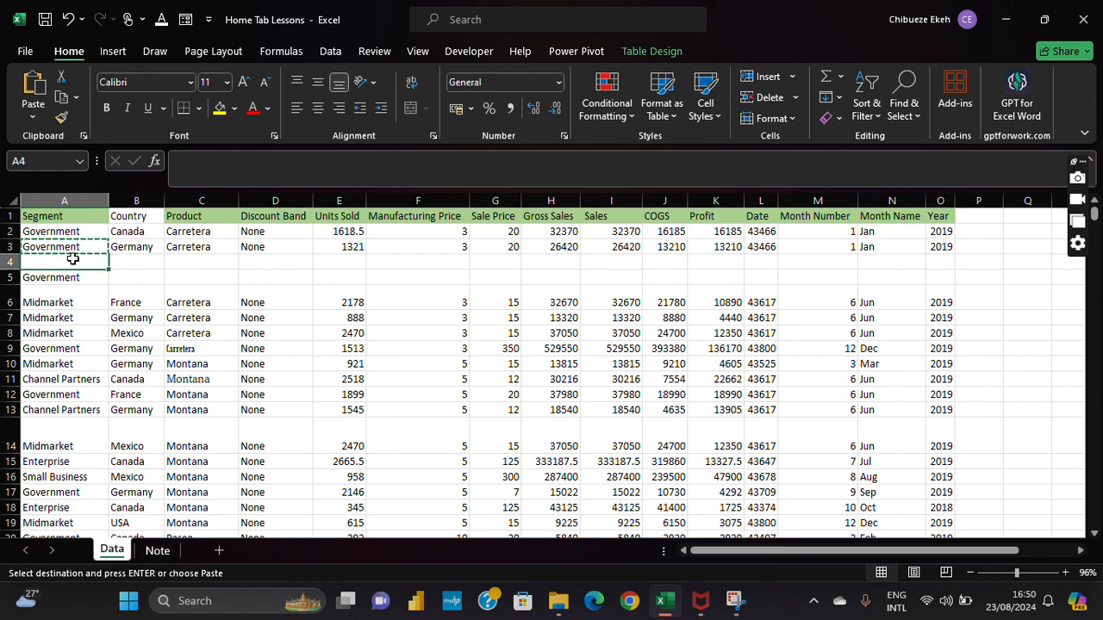
click(36, 95)
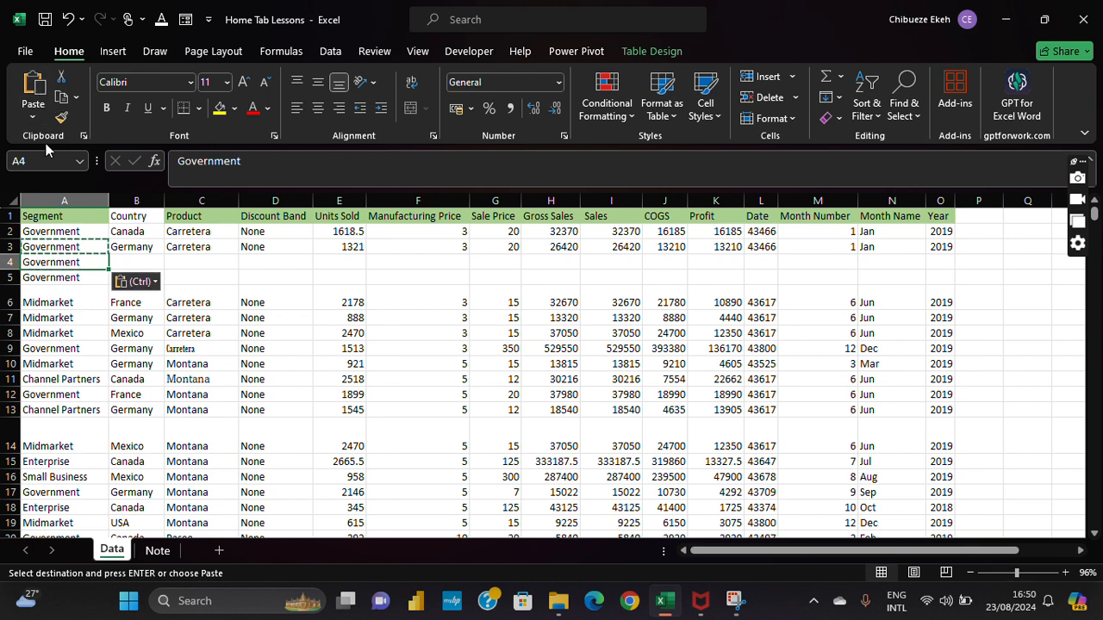
key(Right)
click(76, 263)
key(Escape)
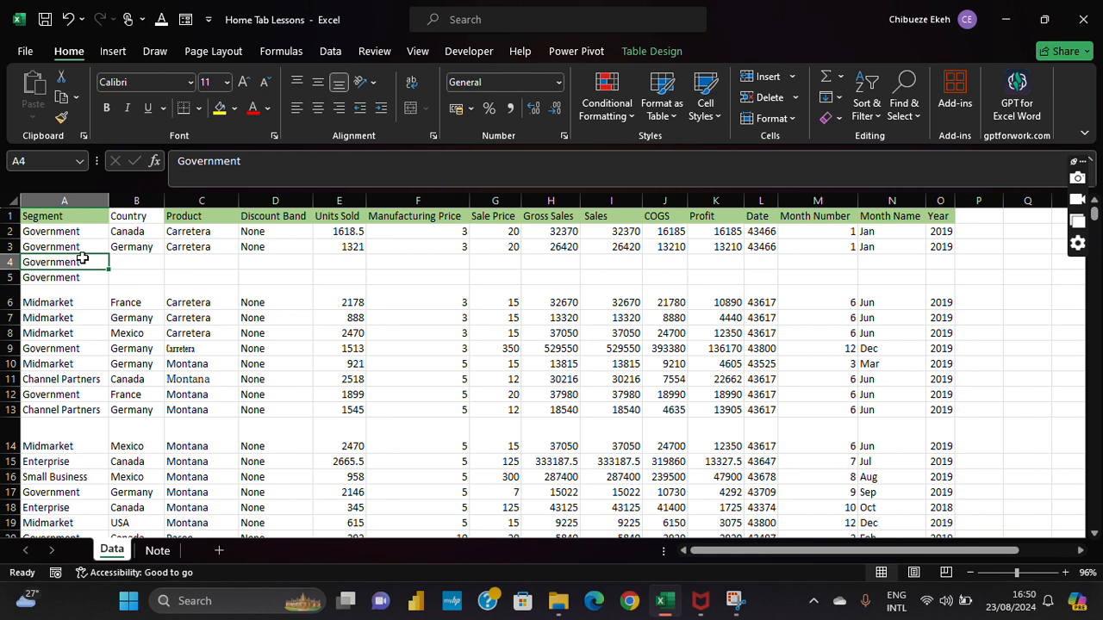
Step: Copy the Government cell A4 using Copy as Picture
click(77, 98)
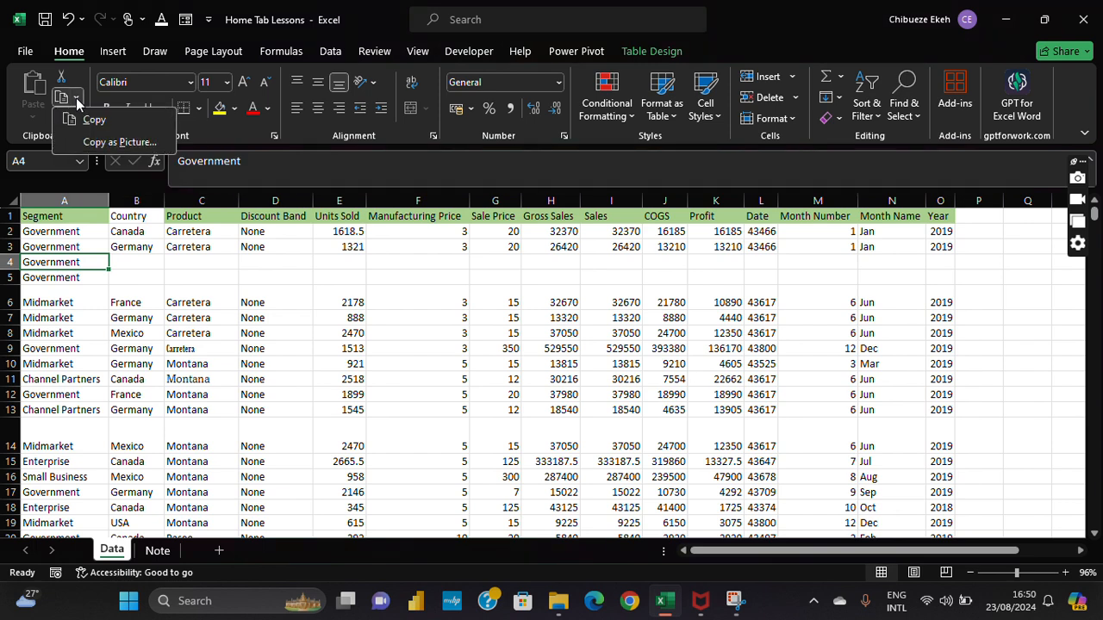
click(76, 99)
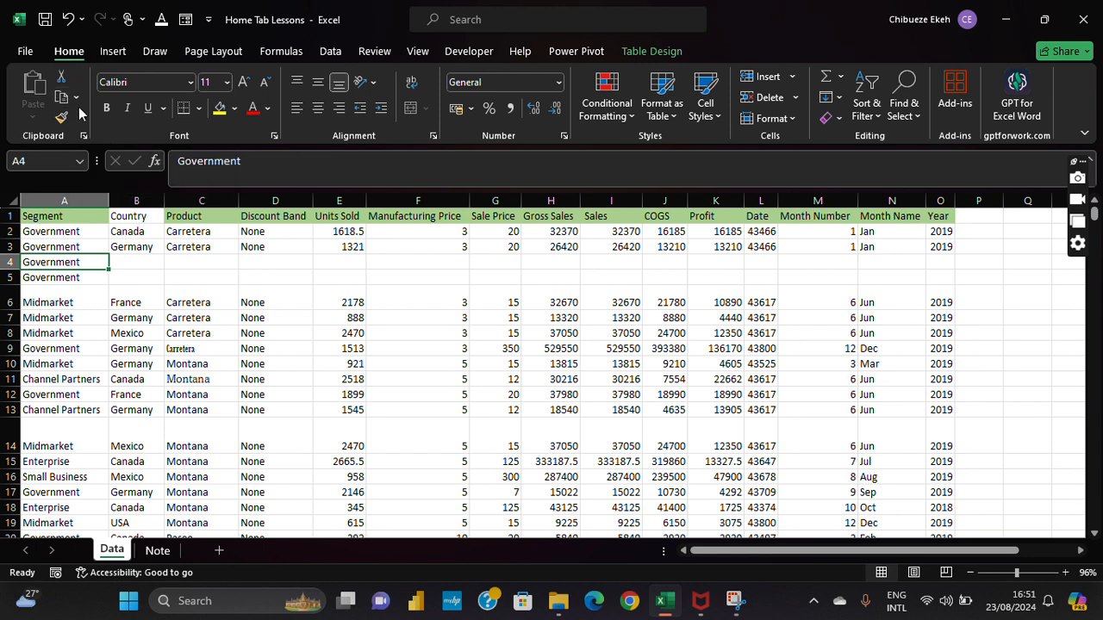
click(79, 100)
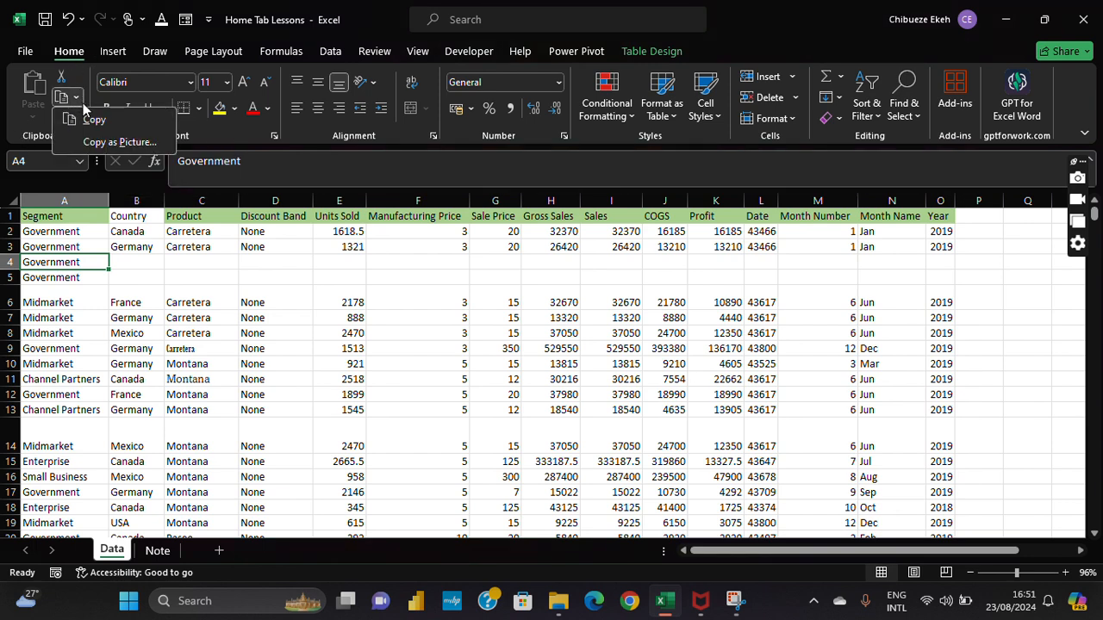
click(133, 144)
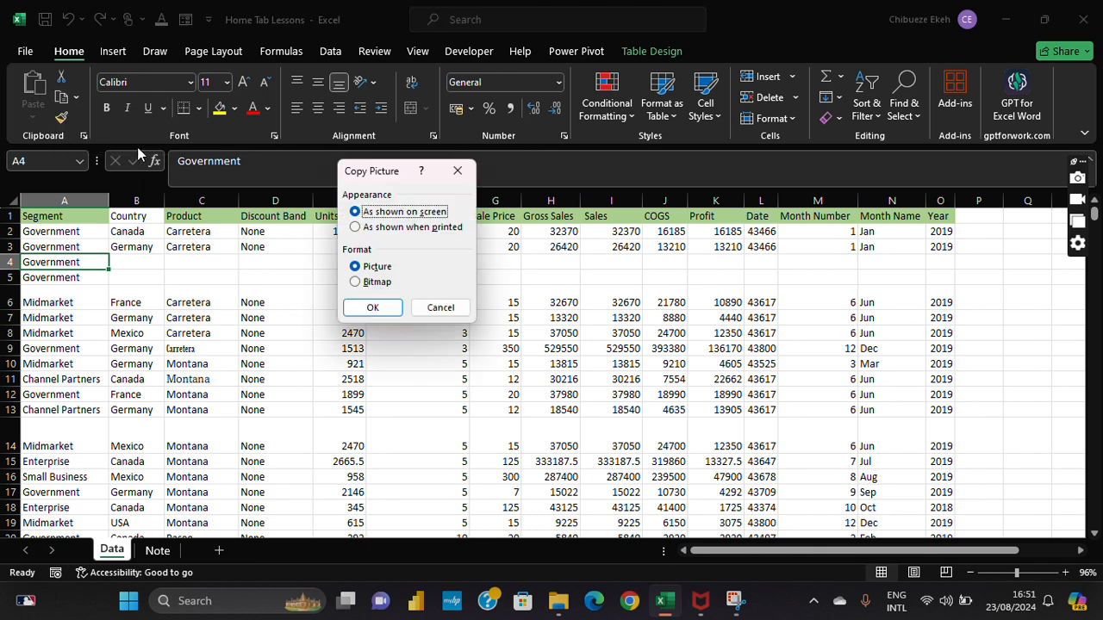
click(382, 308)
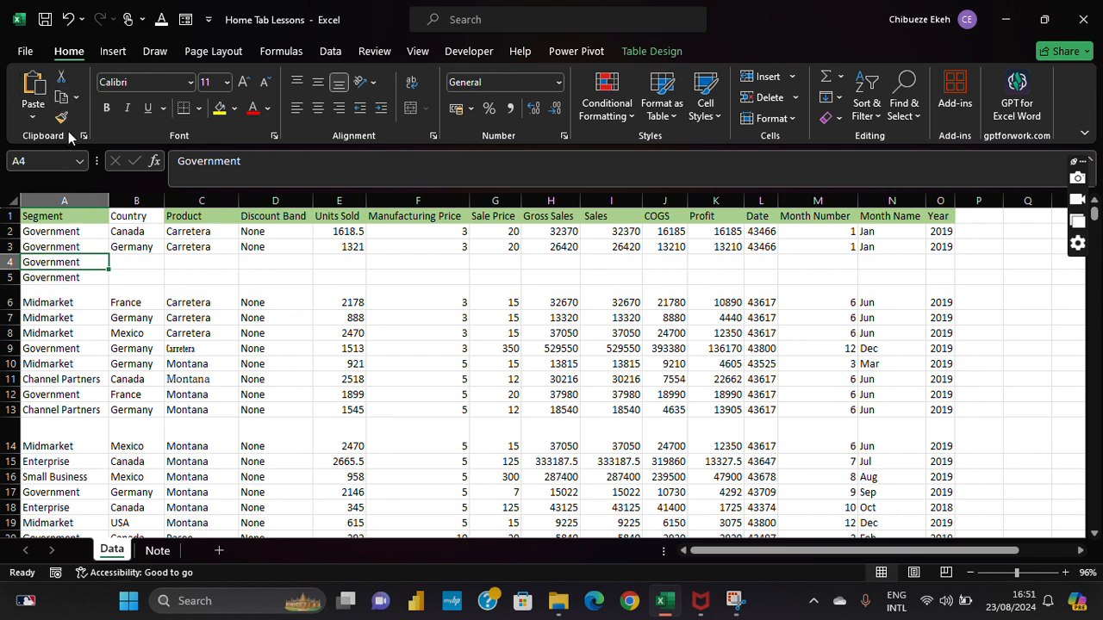
click(76, 97)
click(118, 143)
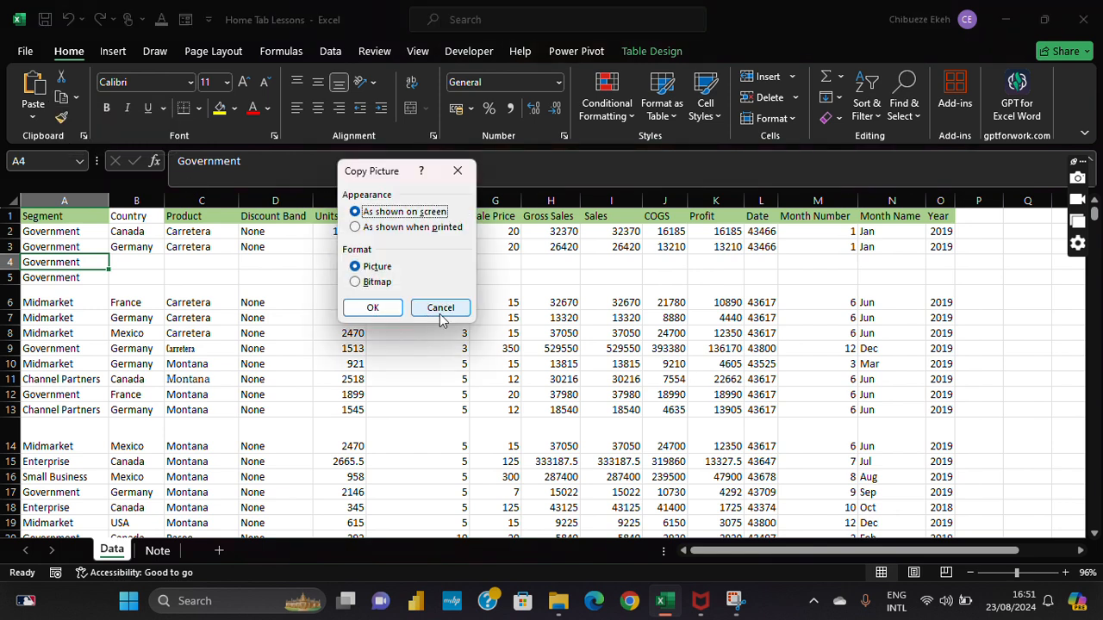
click(377, 306)
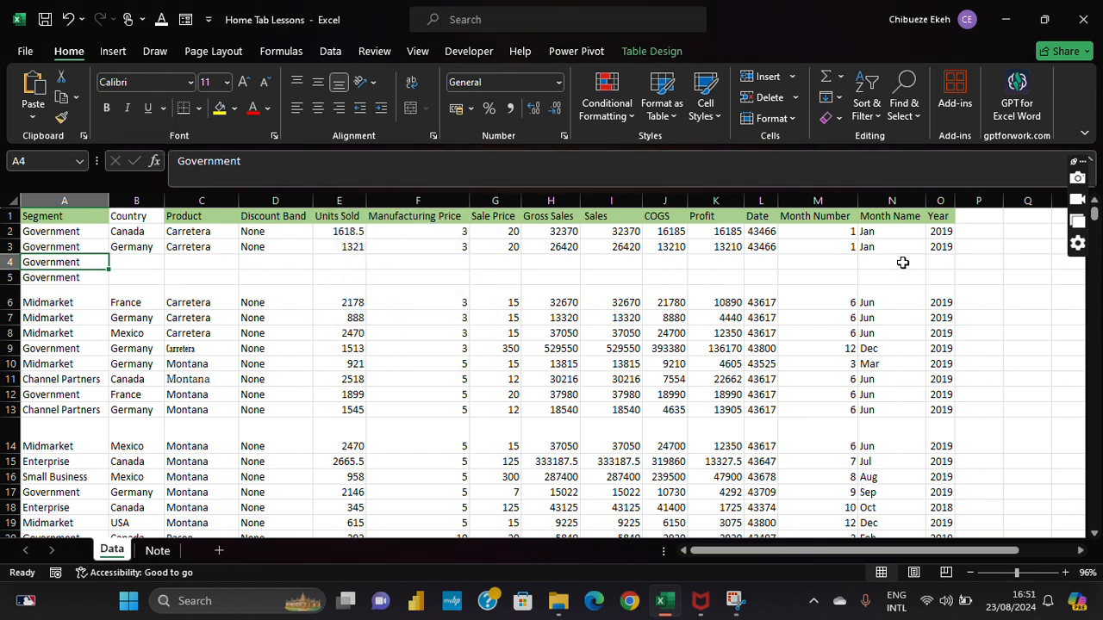
Step: Paste the Government picture beside the table and drag it down near row 7
click(1032, 272)
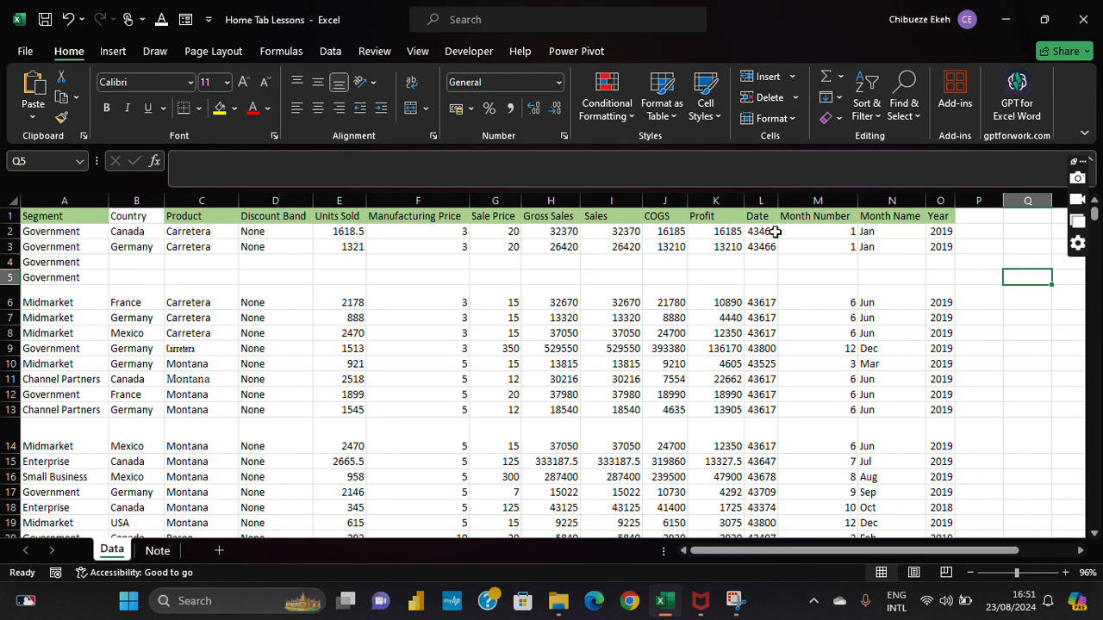
click(38, 94)
drag(935, 549, 991, 550)
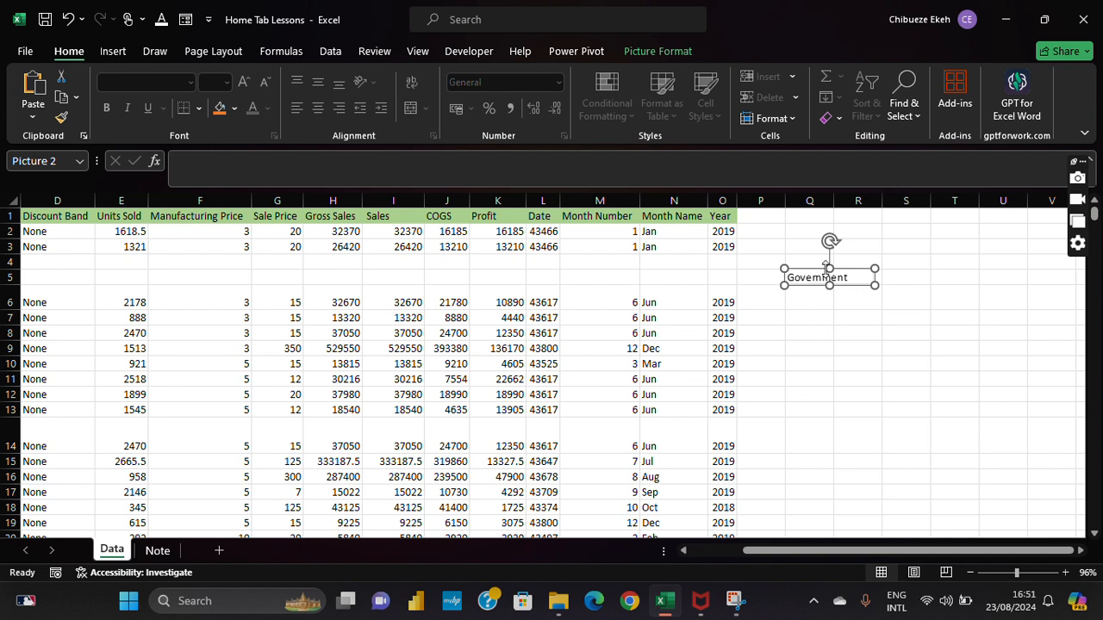
drag(824, 266, 844, 317)
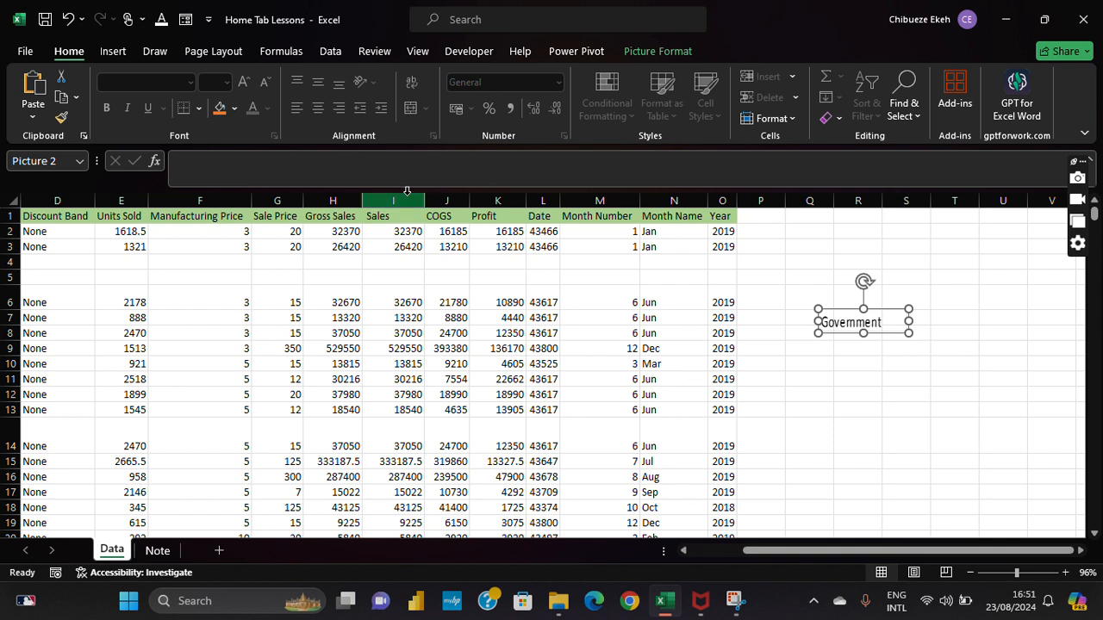
click(76, 102)
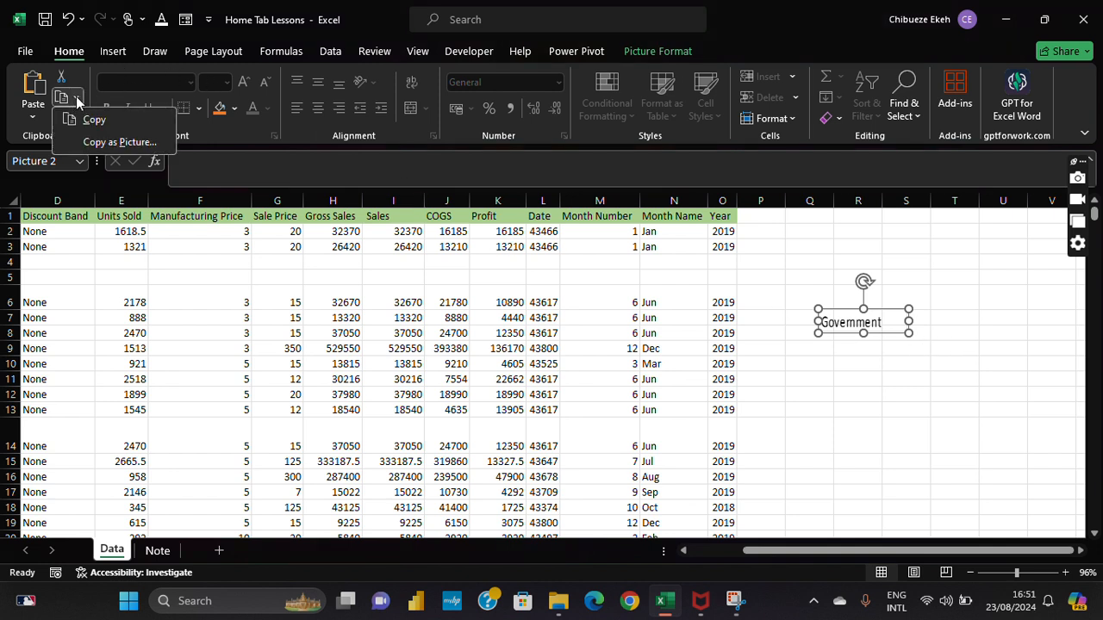
click(77, 100)
click(79, 97)
click(115, 197)
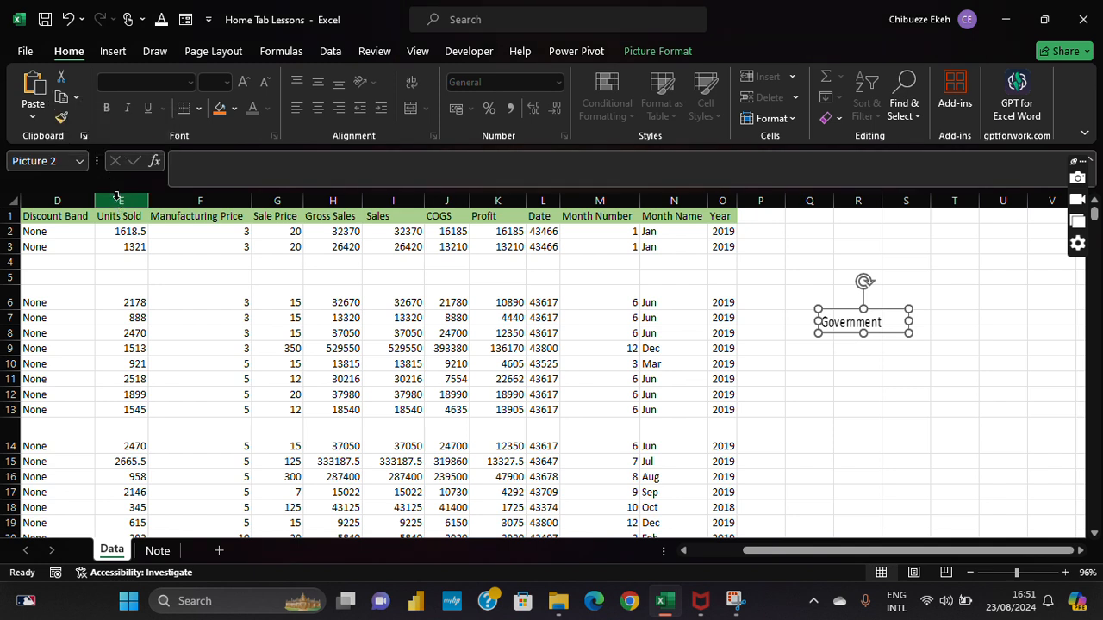
drag(945, 549, 890, 550)
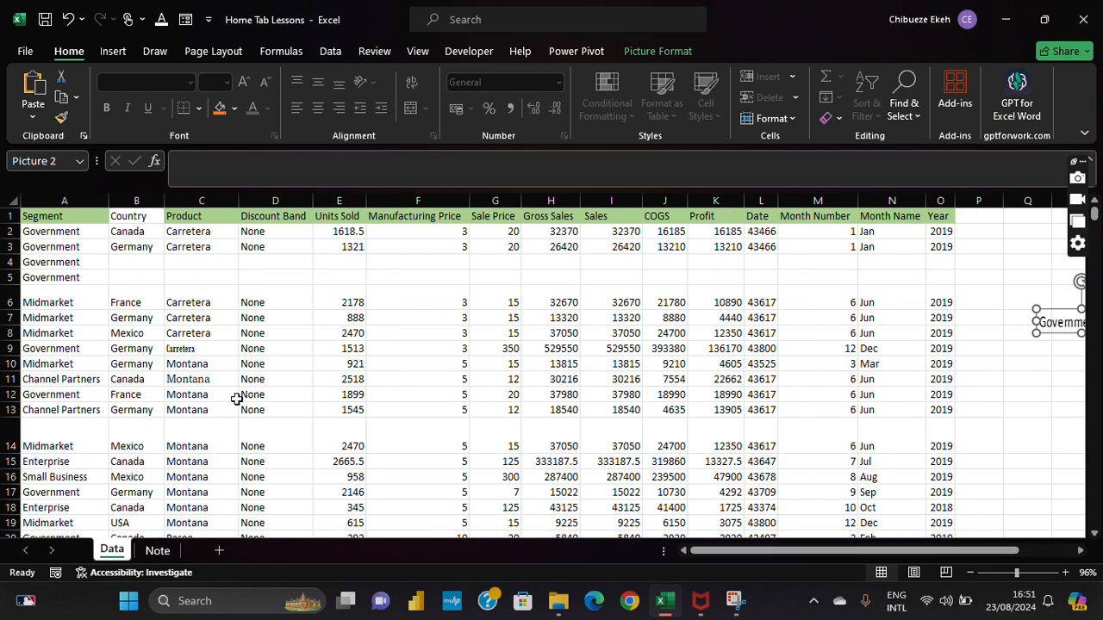
Step: Open and close Paste Special, then copy the Government entry in A3
click(37, 118)
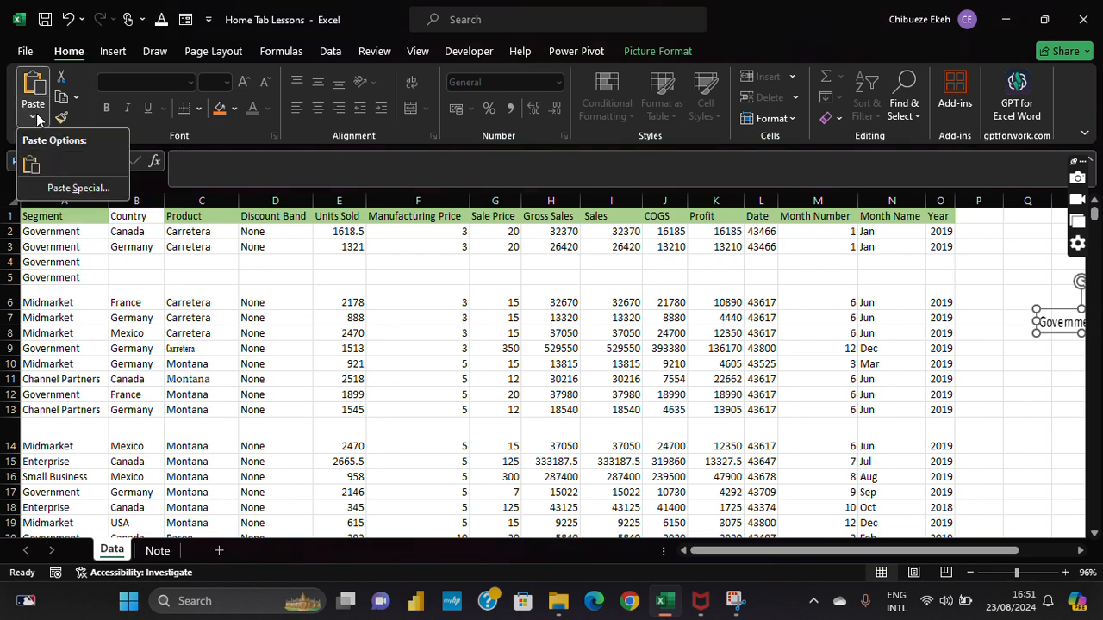
click(78, 188)
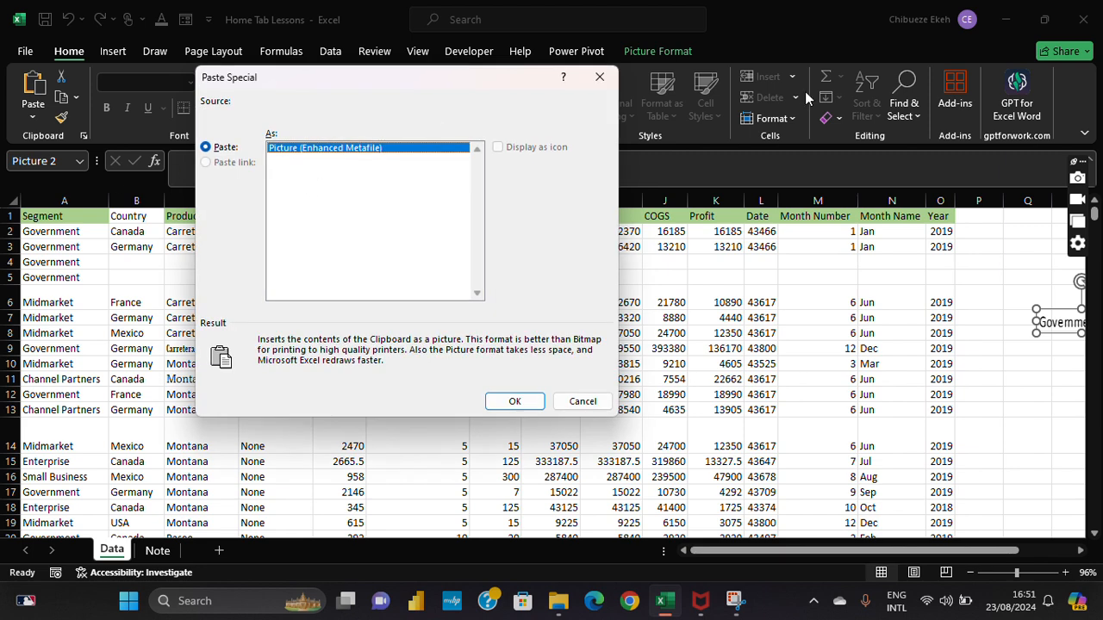
click(600, 76)
click(66, 245)
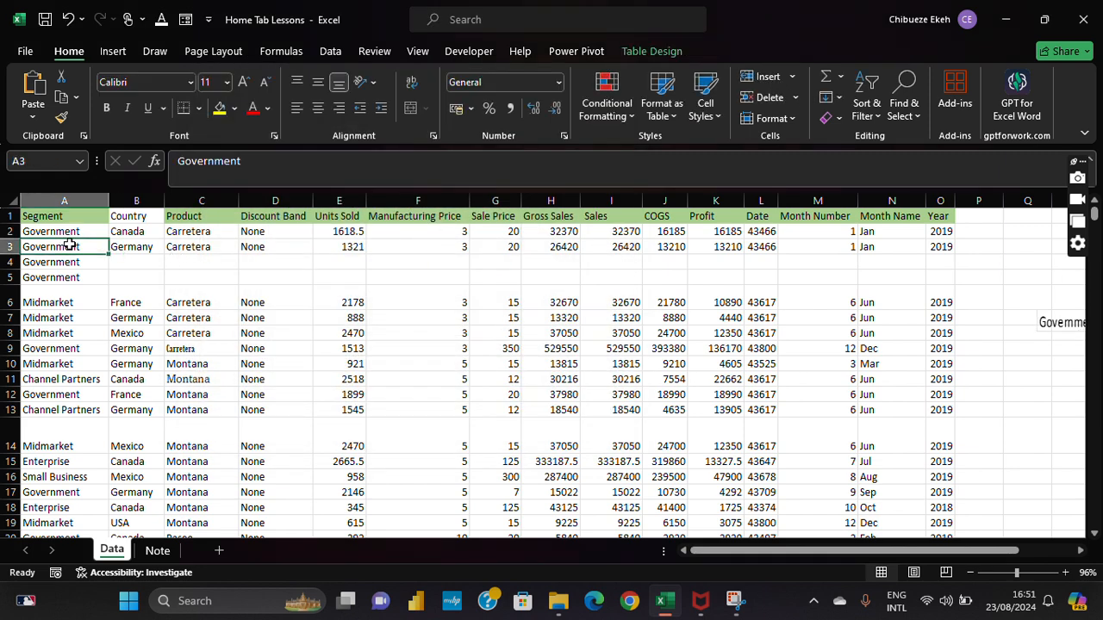
click(61, 96)
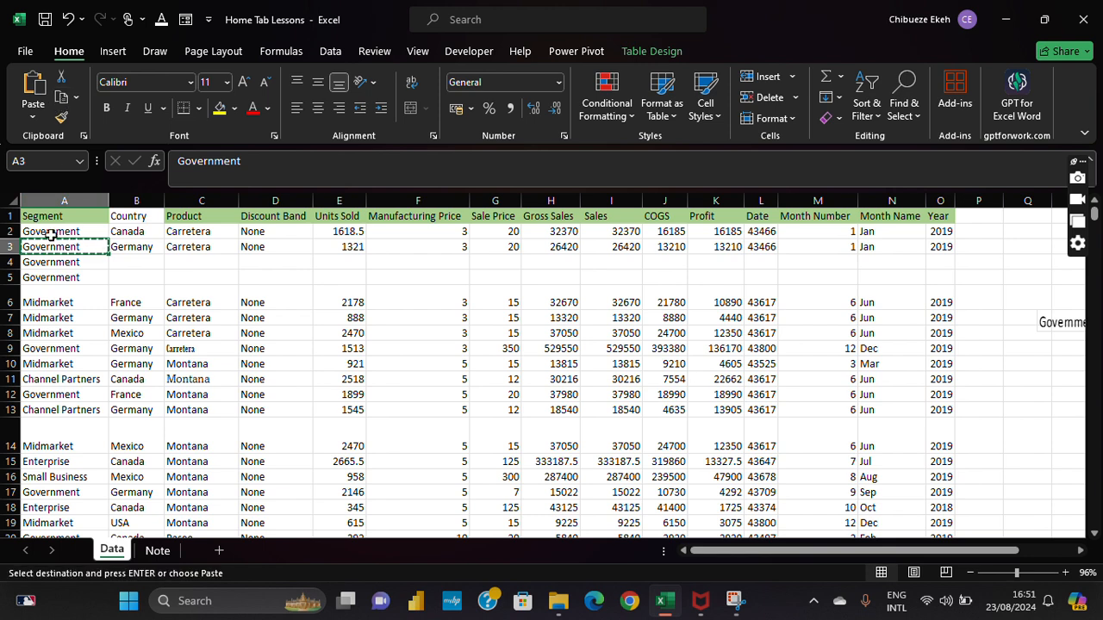
Step: Browse the Paste gallery and Paste Special dialog, then cancel without pasting
click(35, 120)
click(40, 123)
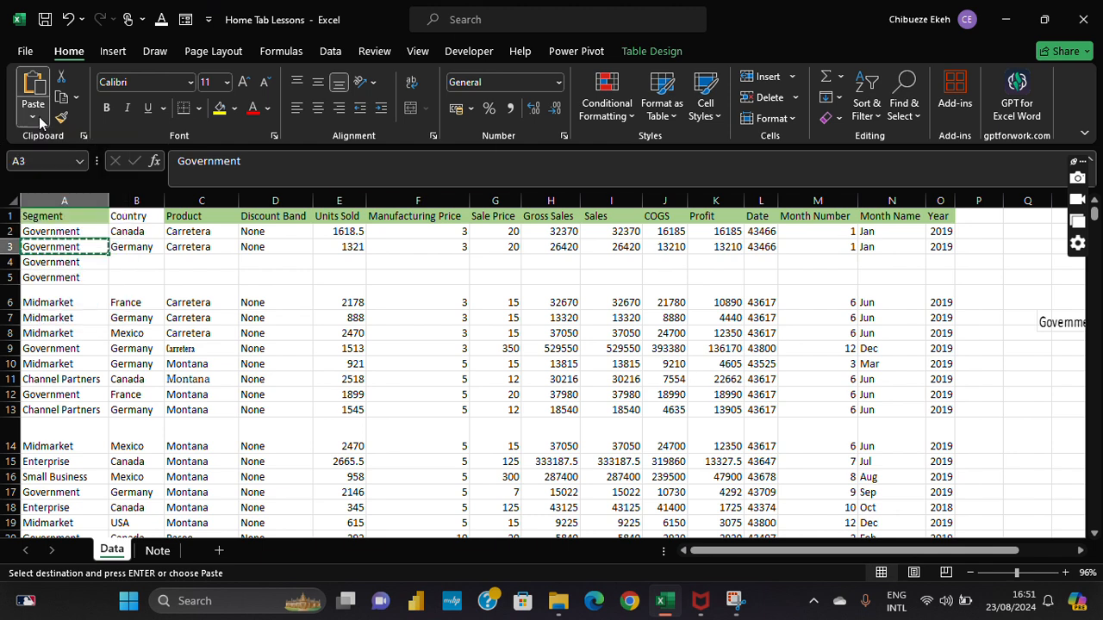
click(35, 121)
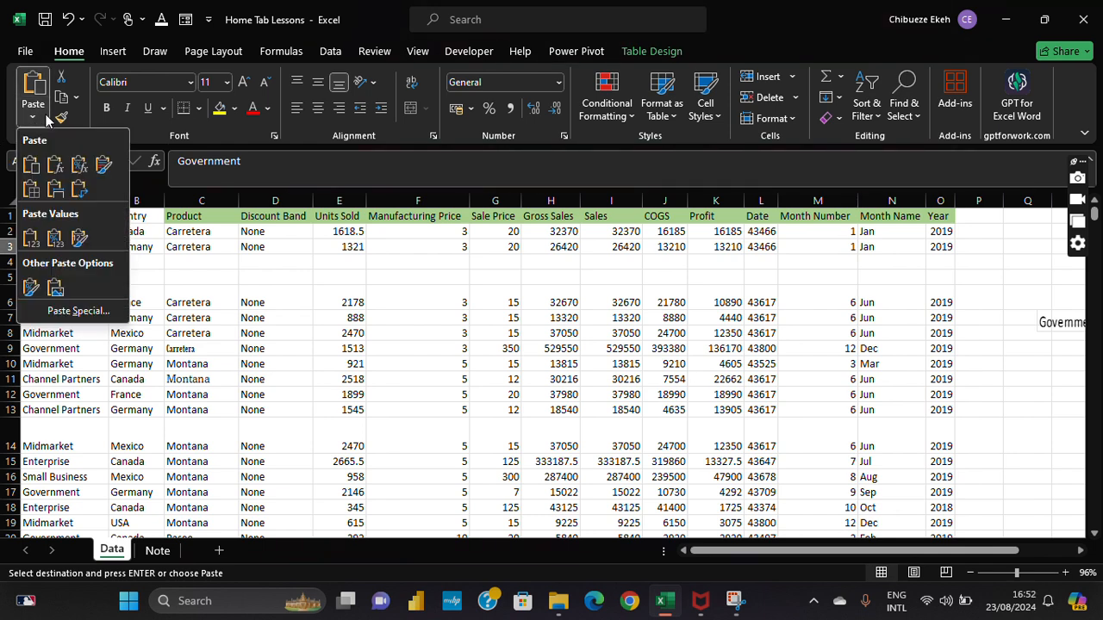
click(43, 121)
click(41, 120)
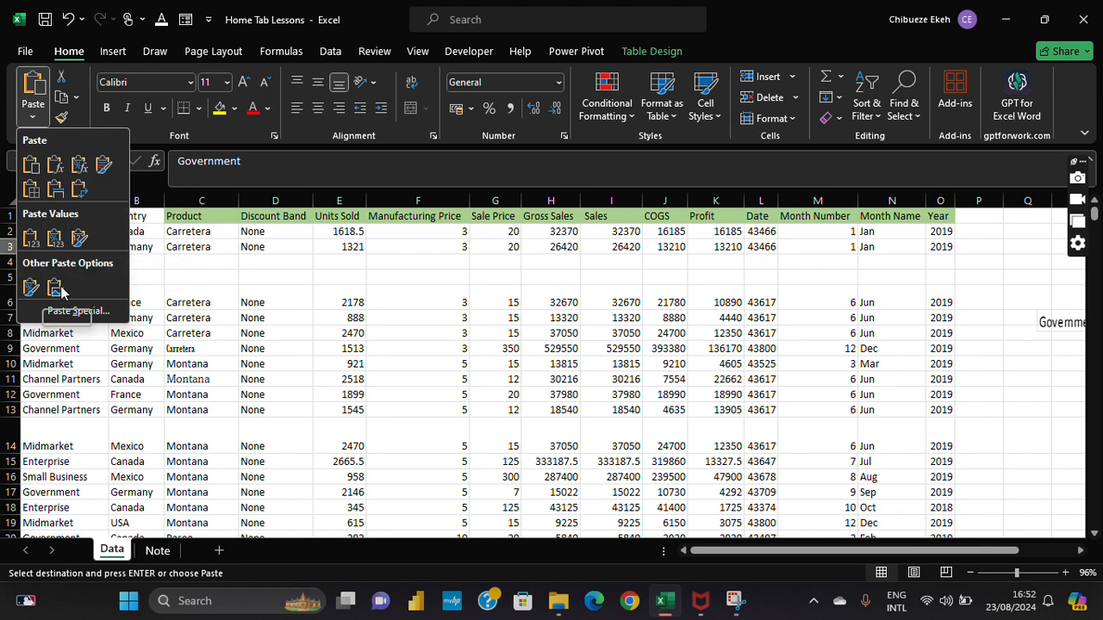
click(77, 311)
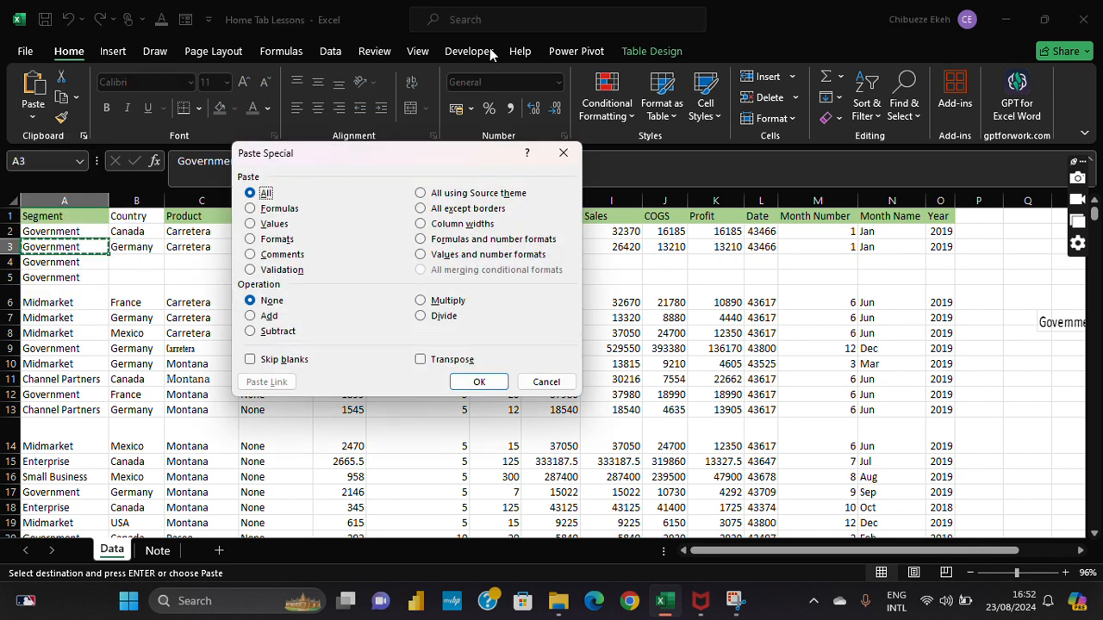
click(467, 33)
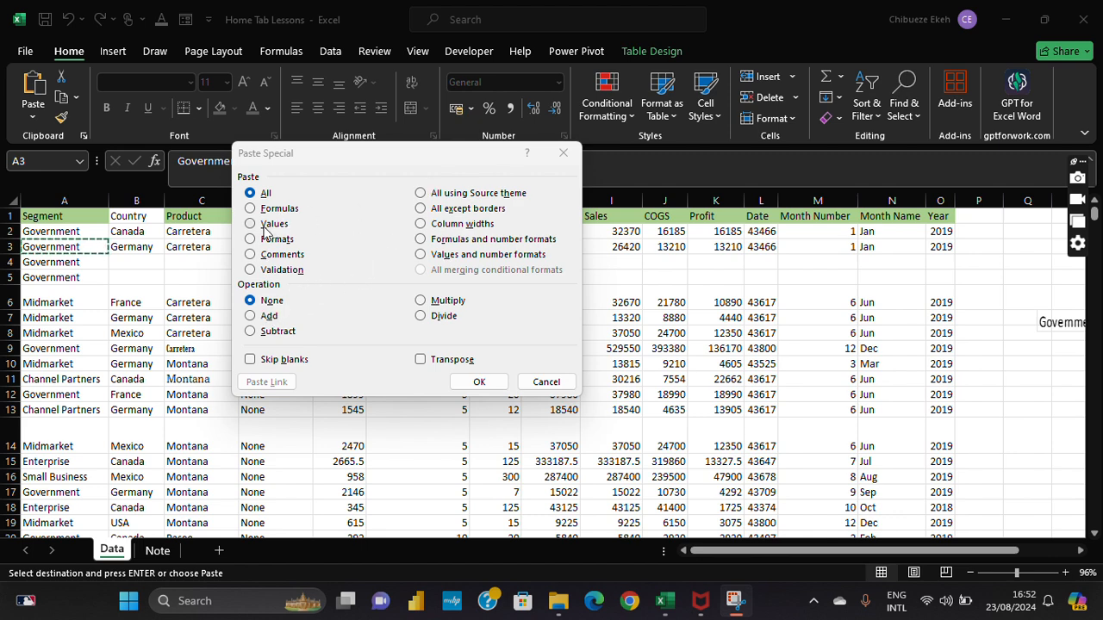
click(545, 381)
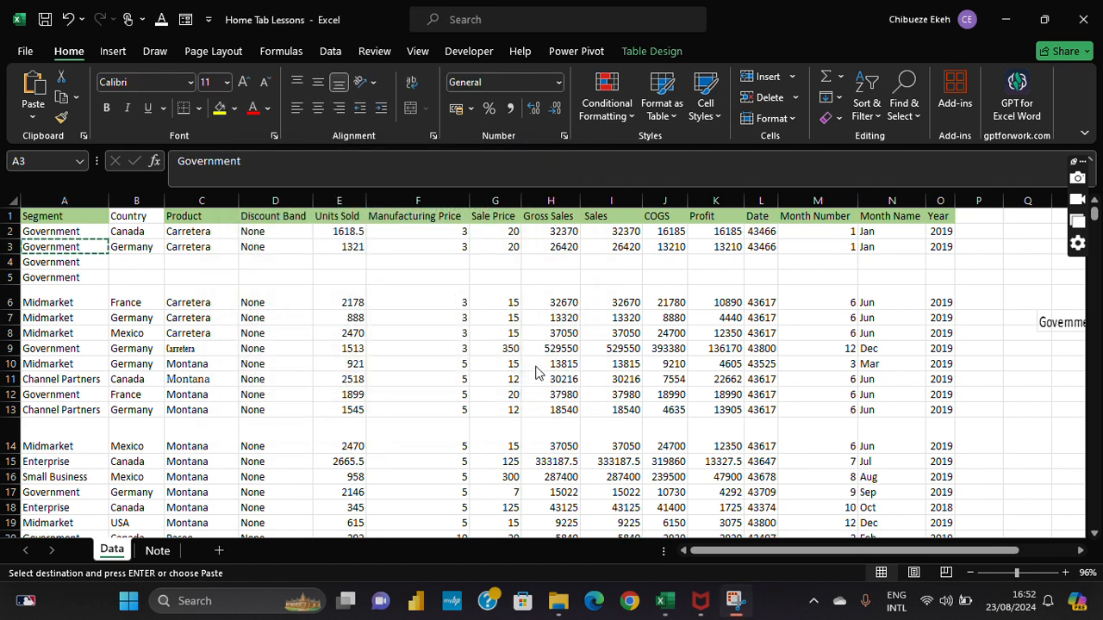
Step: Select and copy the segment entries A6:A13
click(75, 248)
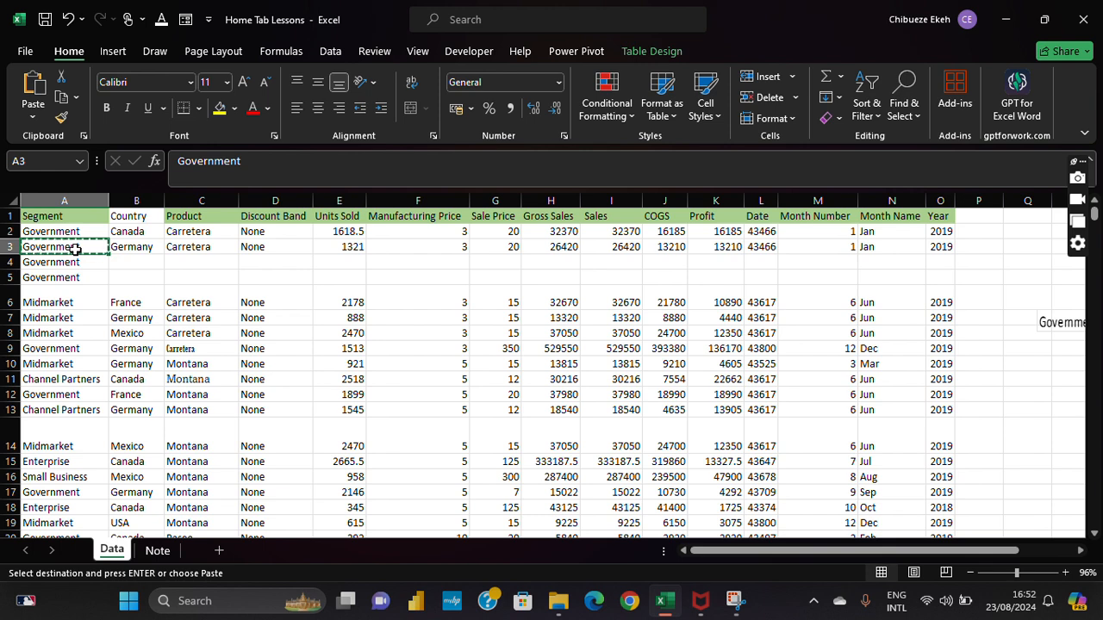
click(71, 301)
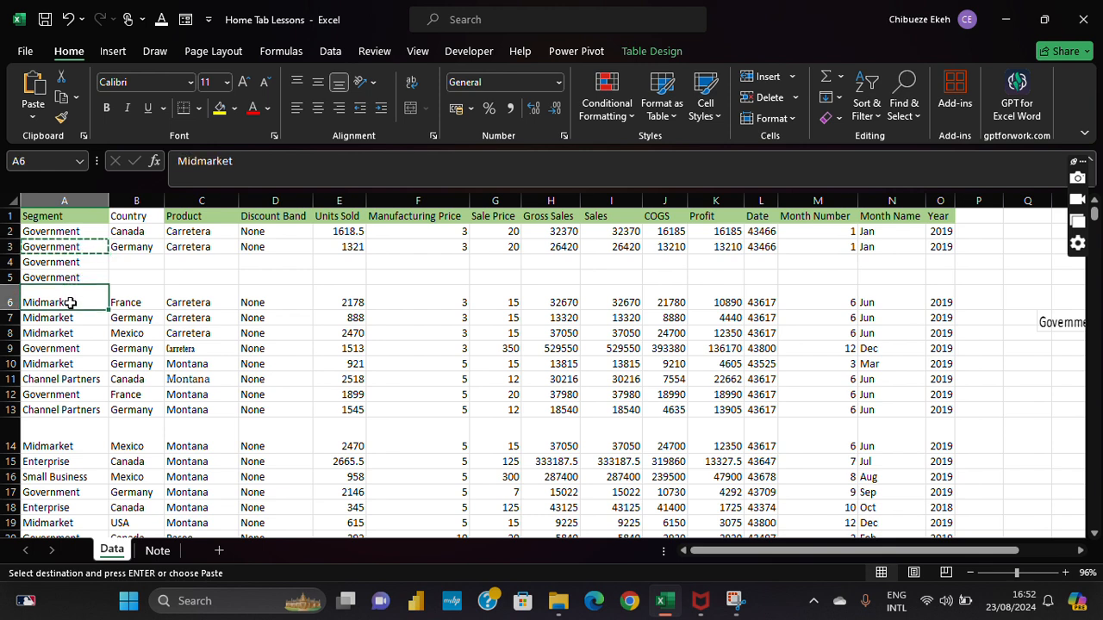
key(shift+Down)
key(shift+Down)
key(shift+Down)
key(shift+Down)
key(shift+Down)
key(shift+Down)
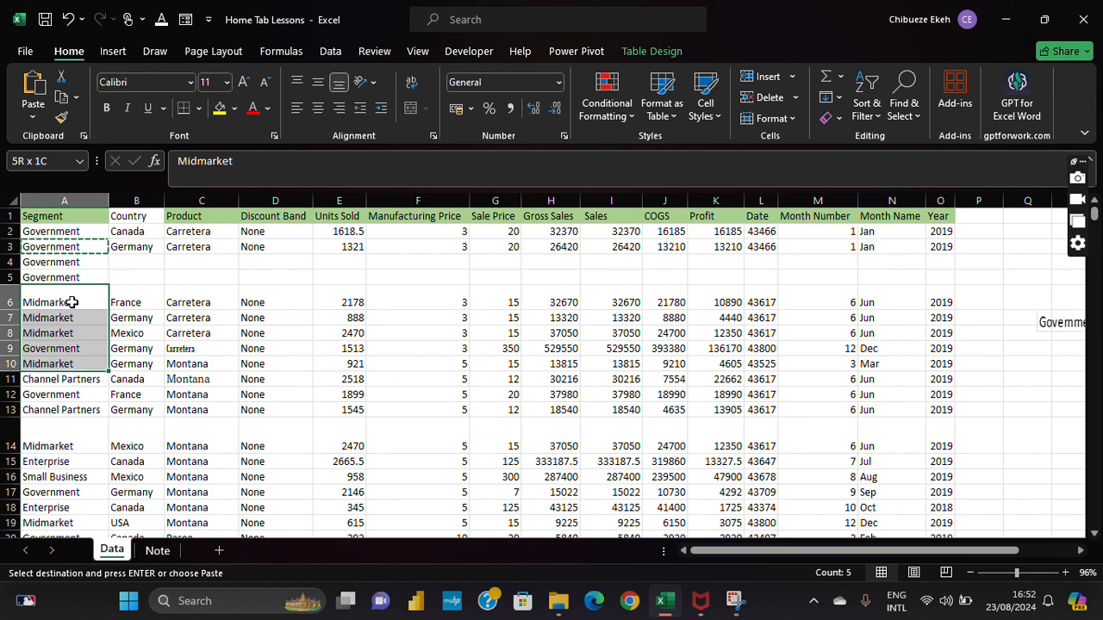
click(65, 265)
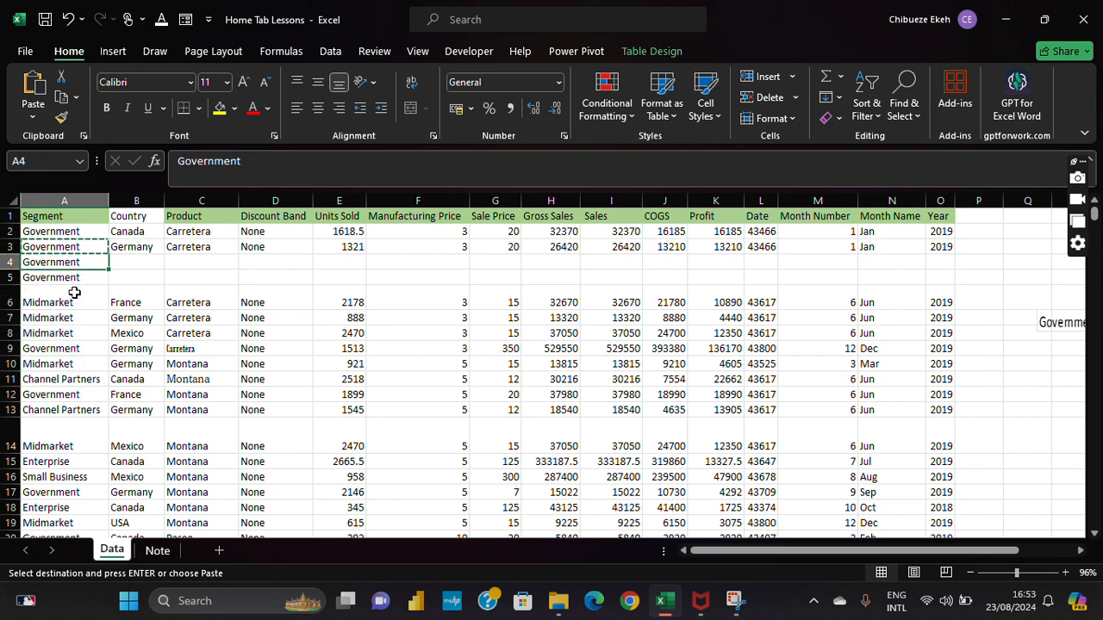
drag(74, 293, 81, 410)
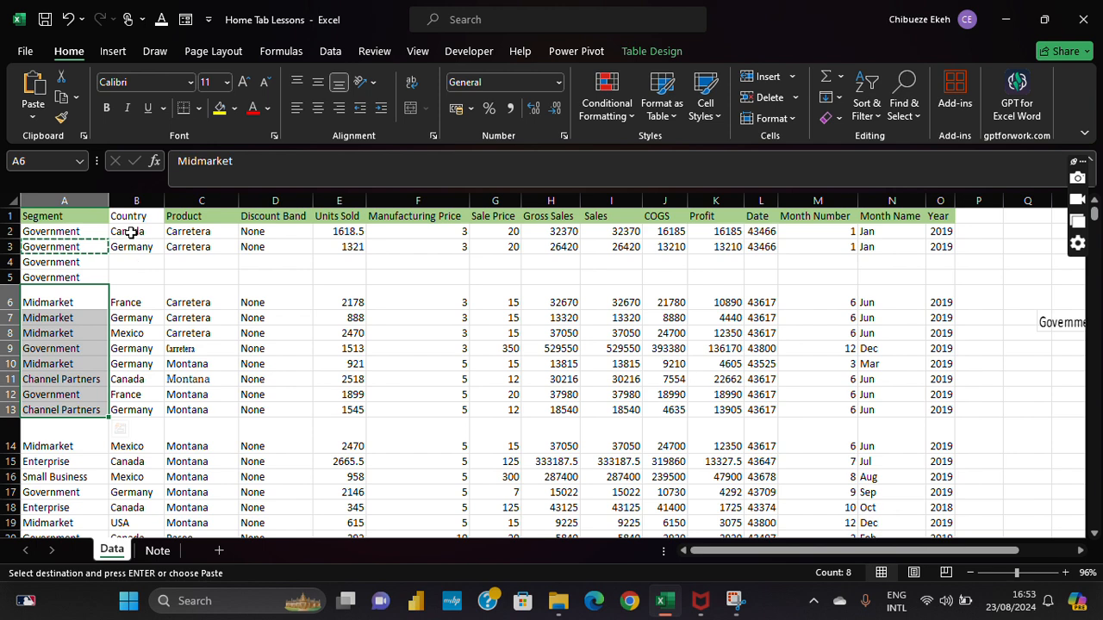
click(60, 99)
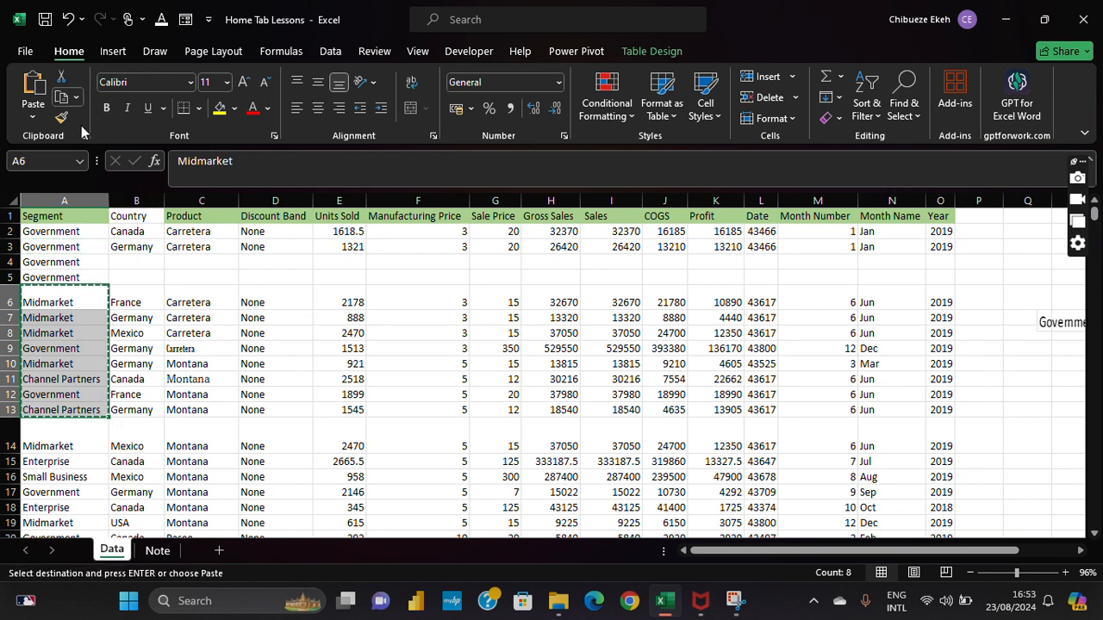
Step: Paste A6:A13 transposed across row 4 starting at cell T4
click(1080, 550)
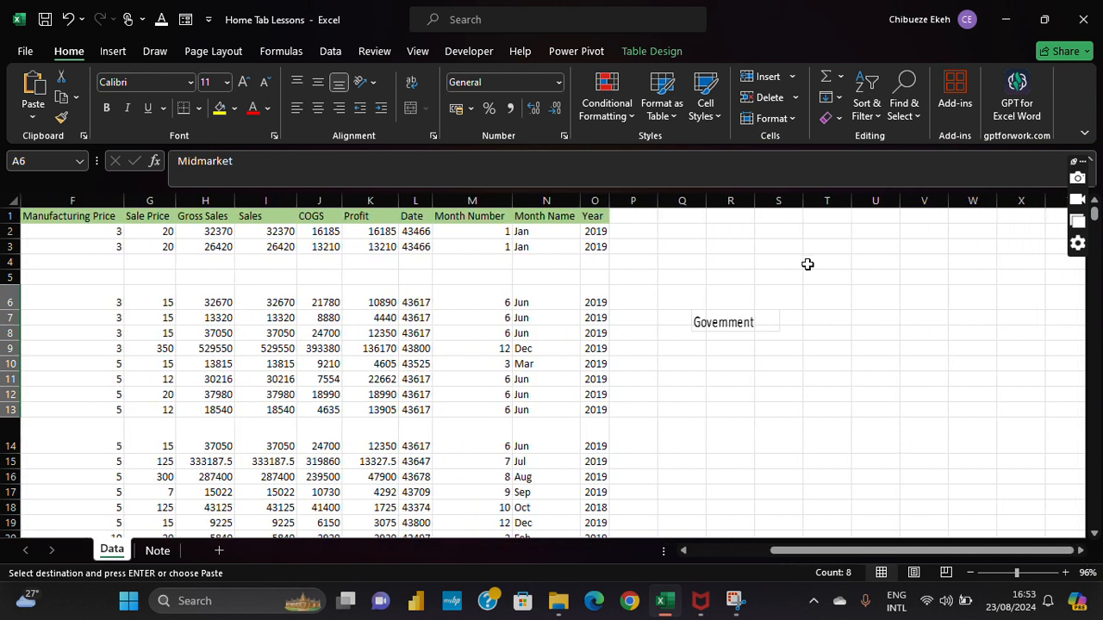
click(822, 260)
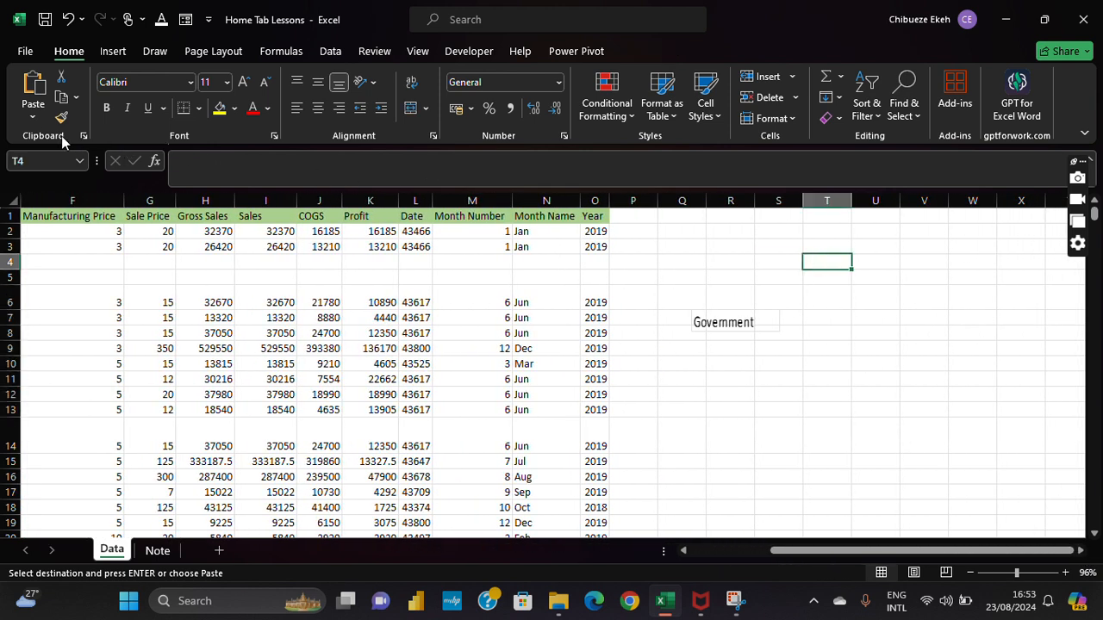
click(37, 123)
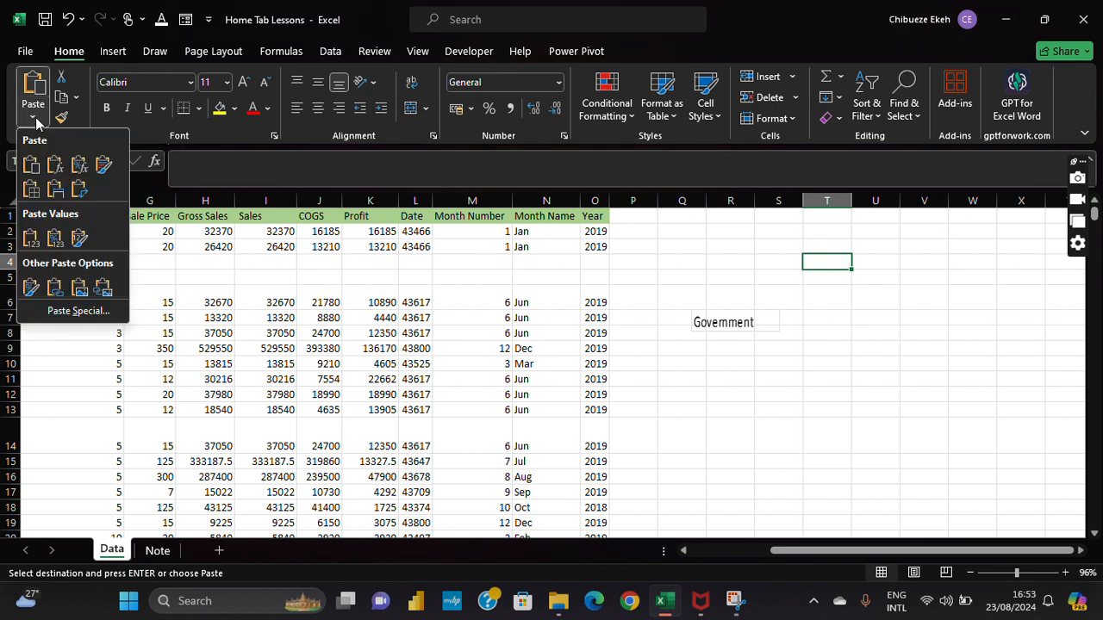
click(77, 191)
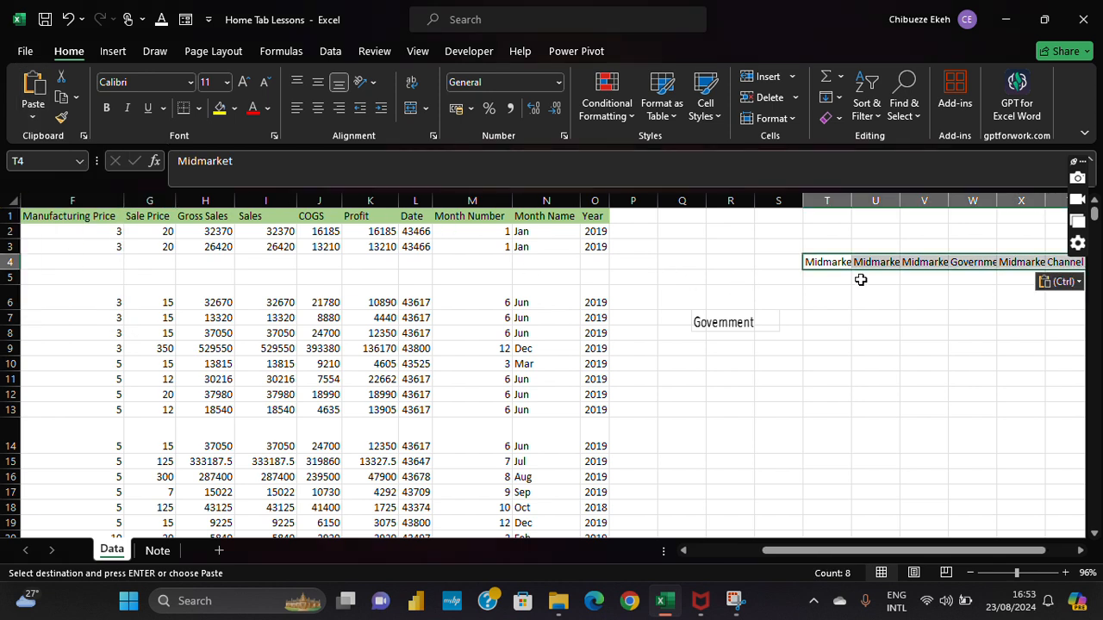
Step: Widen columns T and U so the Midmarket entries in row 4 show in full
drag(855, 200, 862, 201)
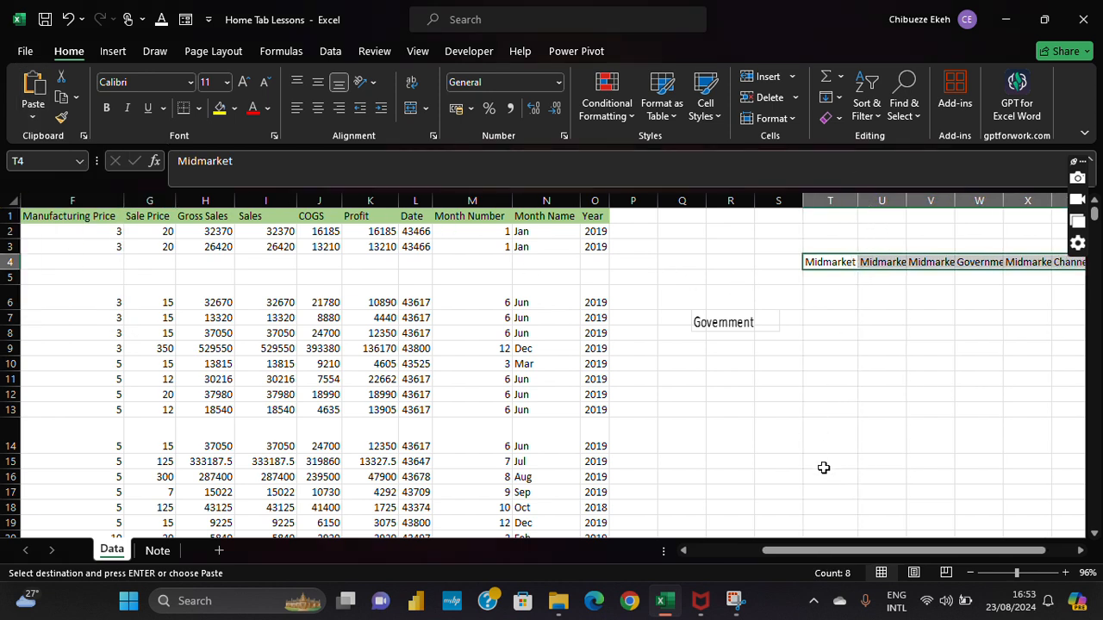
drag(864, 551, 791, 552)
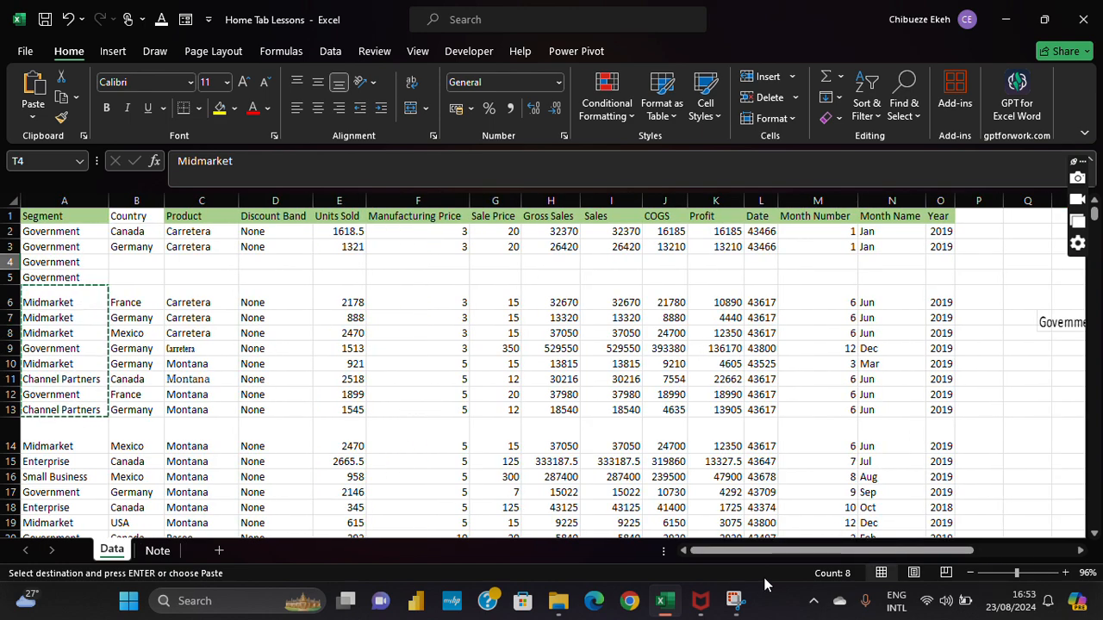
drag(775, 556, 877, 553)
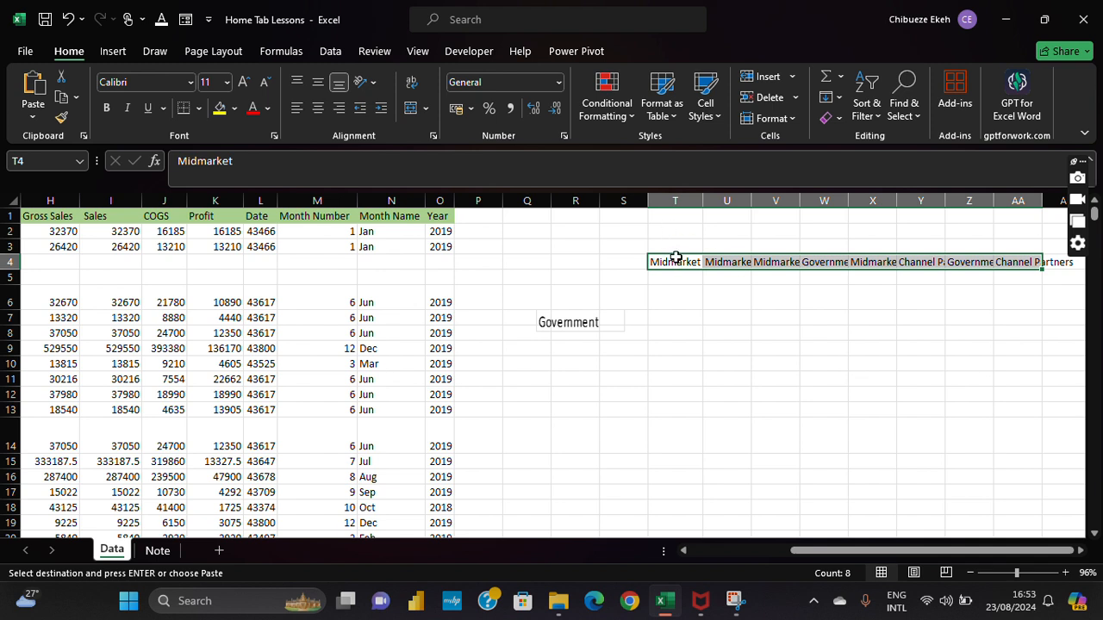
click(754, 209)
drag(751, 202, 762, 202)
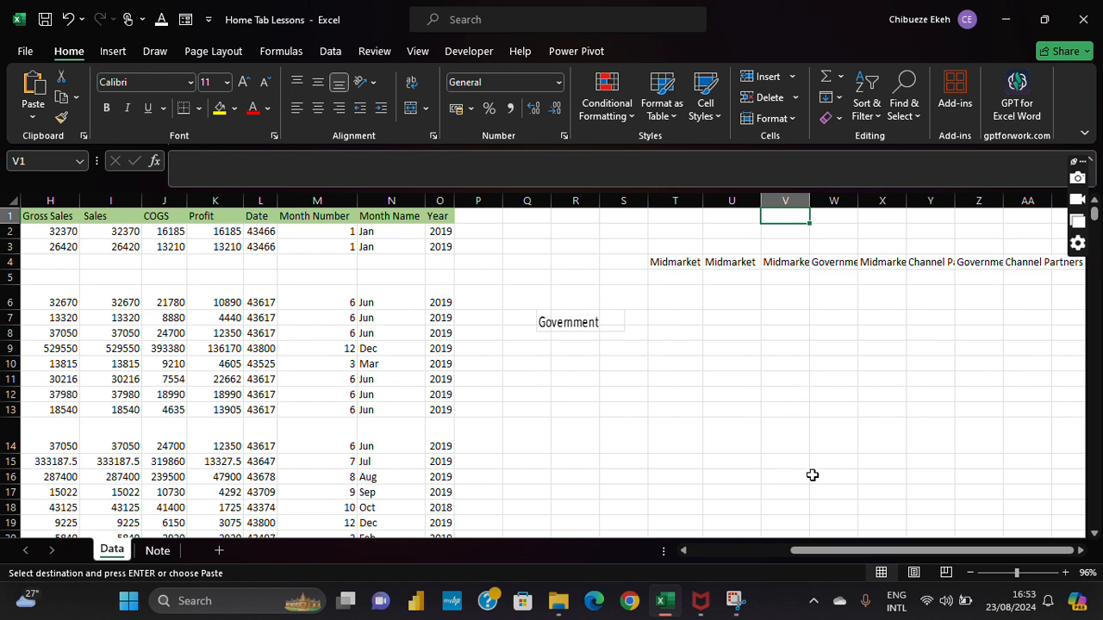
drag(827, 552, 722, 552)
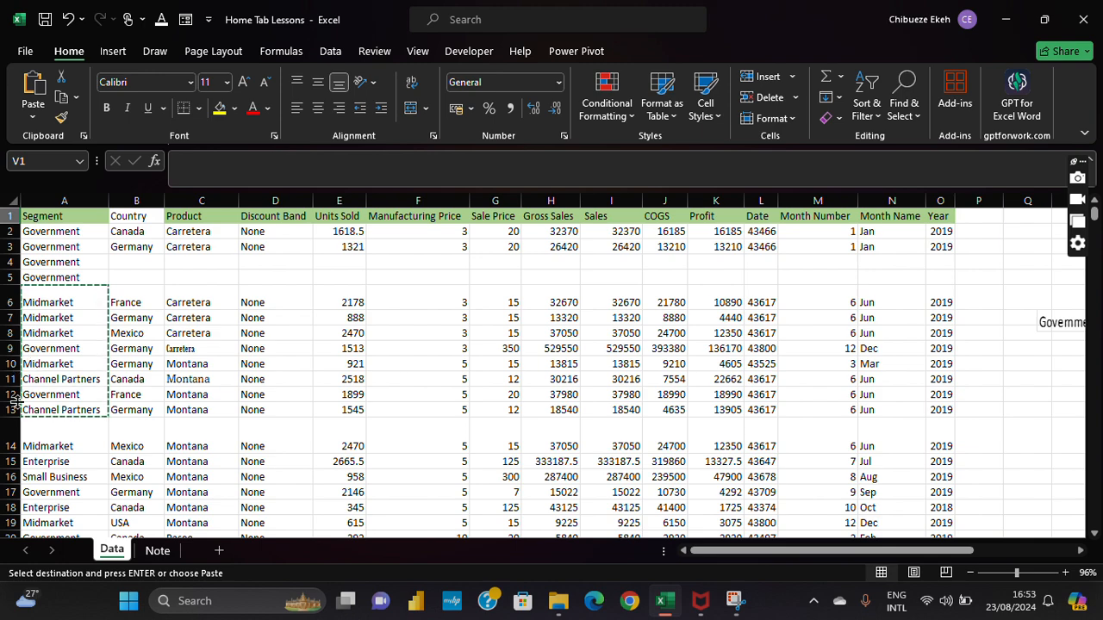
drag(707, 552, 850, 552)
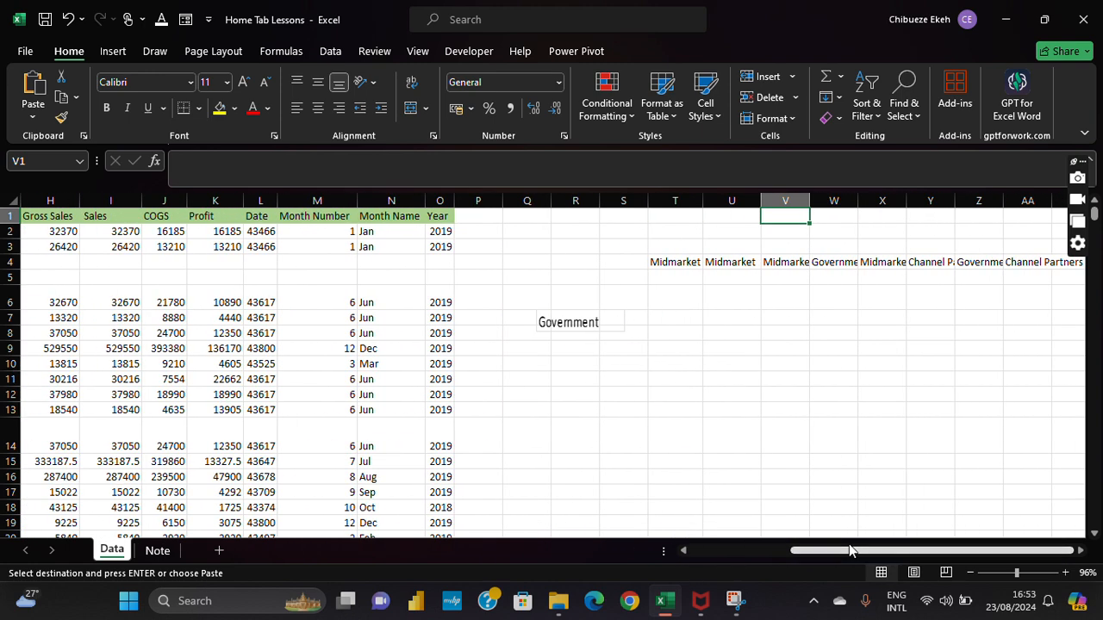
click(682, 265)
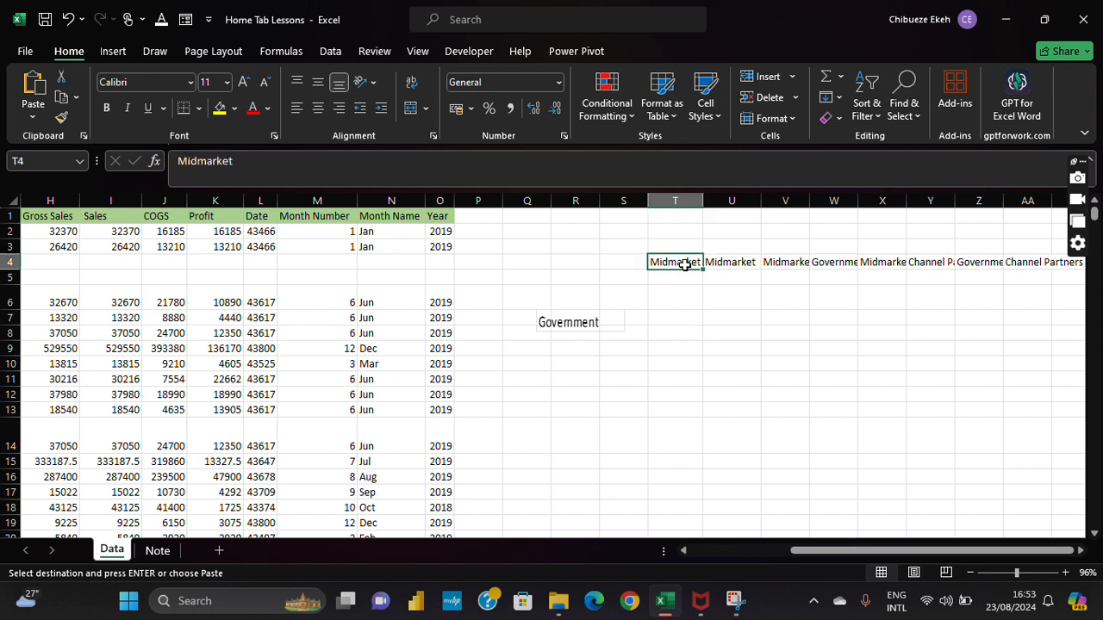
drag(702, 264, 1042, 263)
click(771, 382)
drag(870, 551, 758, 551)
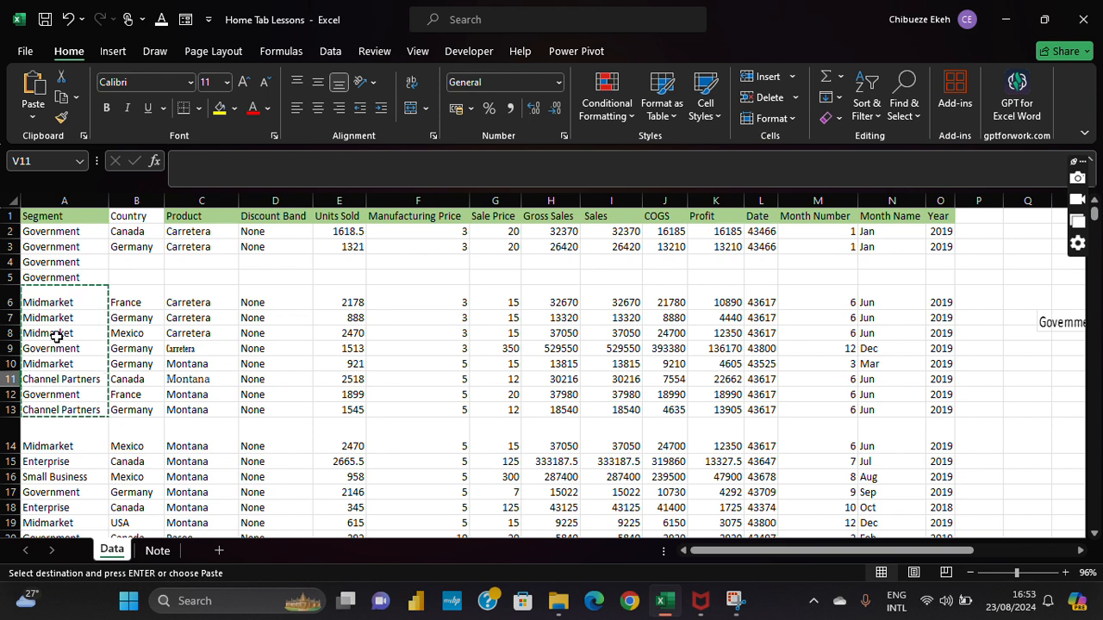
Step: Press Esc to drop the pending A6:A13 copy, then select the France cell B6
click(77, 303)
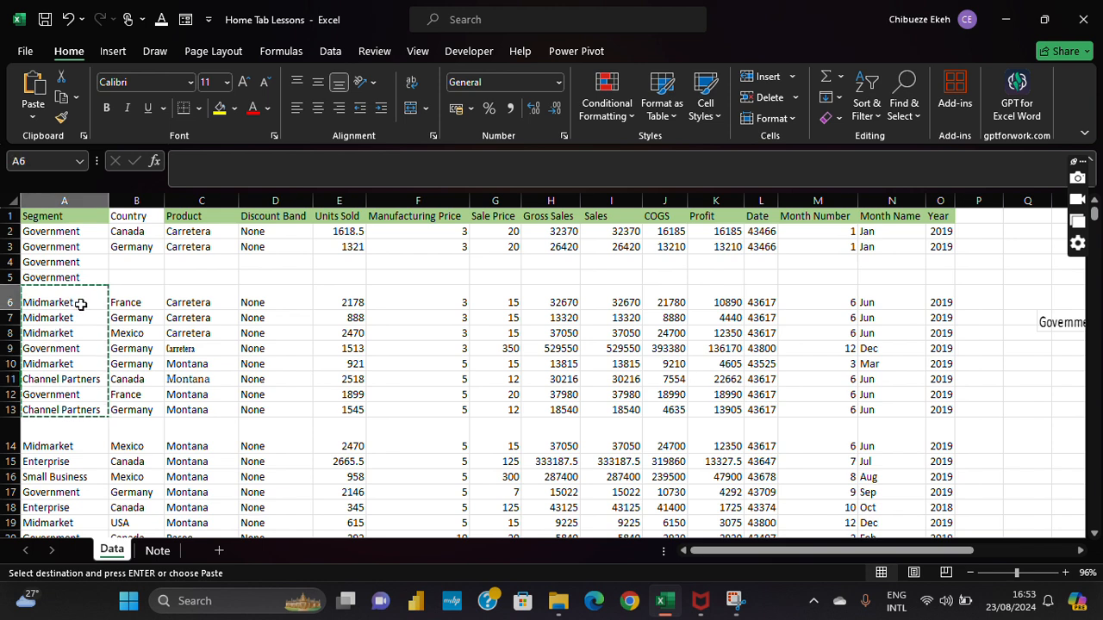
click(90, 277)
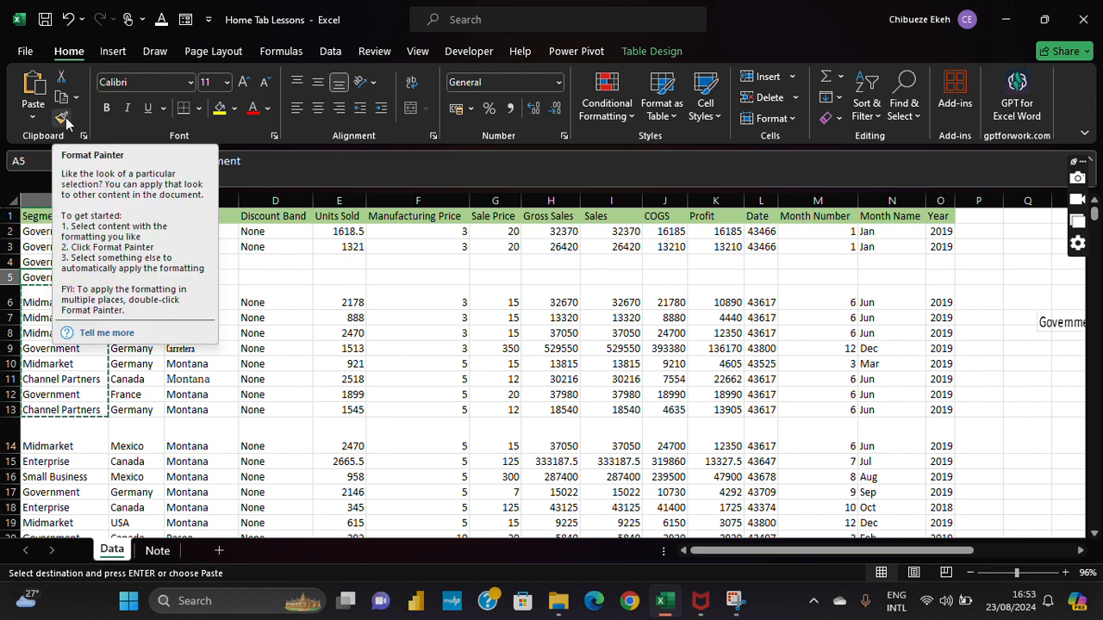
click(70, 379)
click(86, 364)
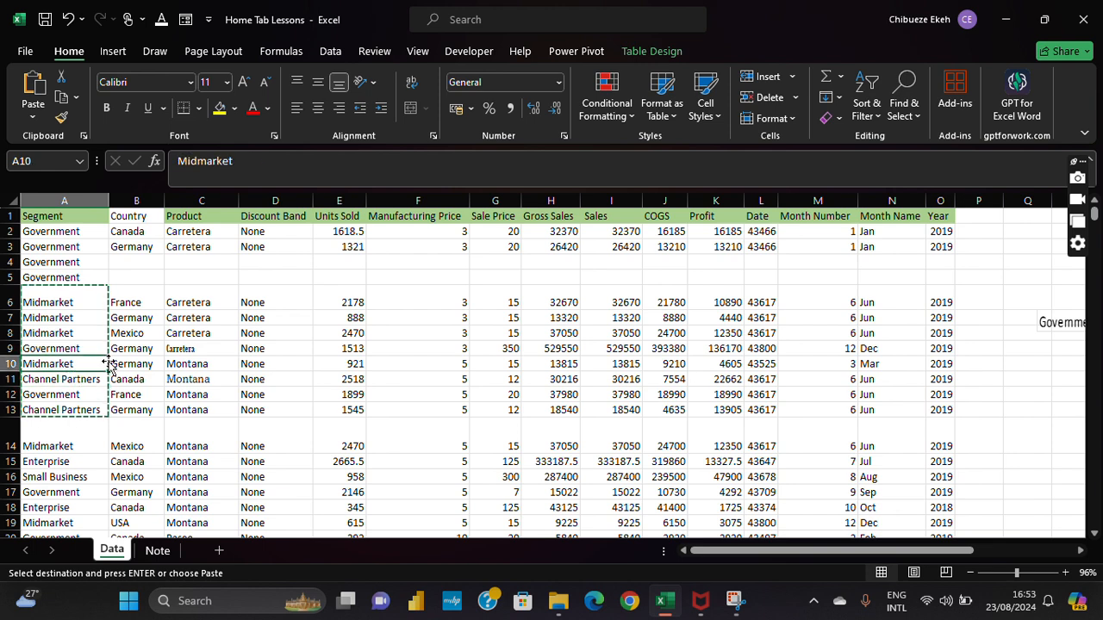
key(Escape)
click(125, 317)
click(128, 298)
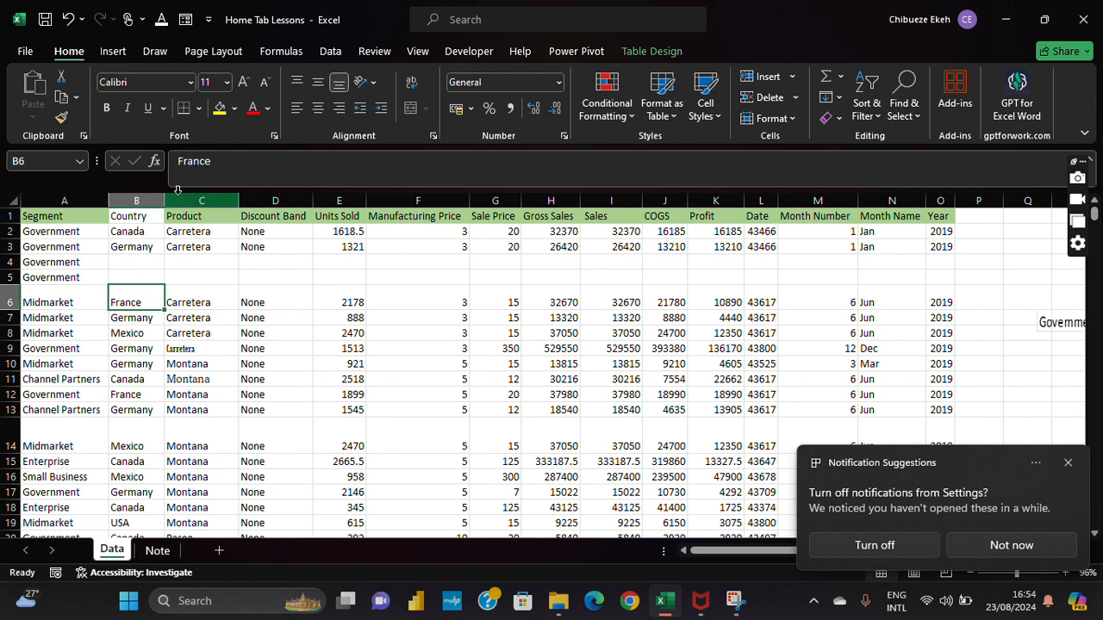
Step: Fill the France cell B6 orange, then scan the Country column and reselect B6
click(233, 107)
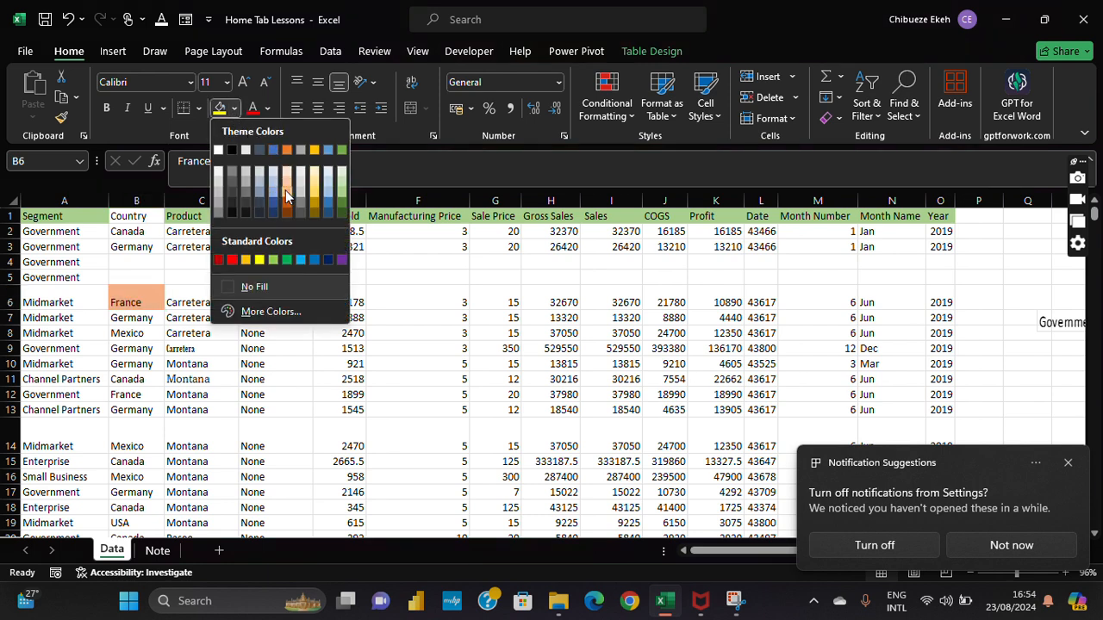
click(287, 196)
click(129, 362)
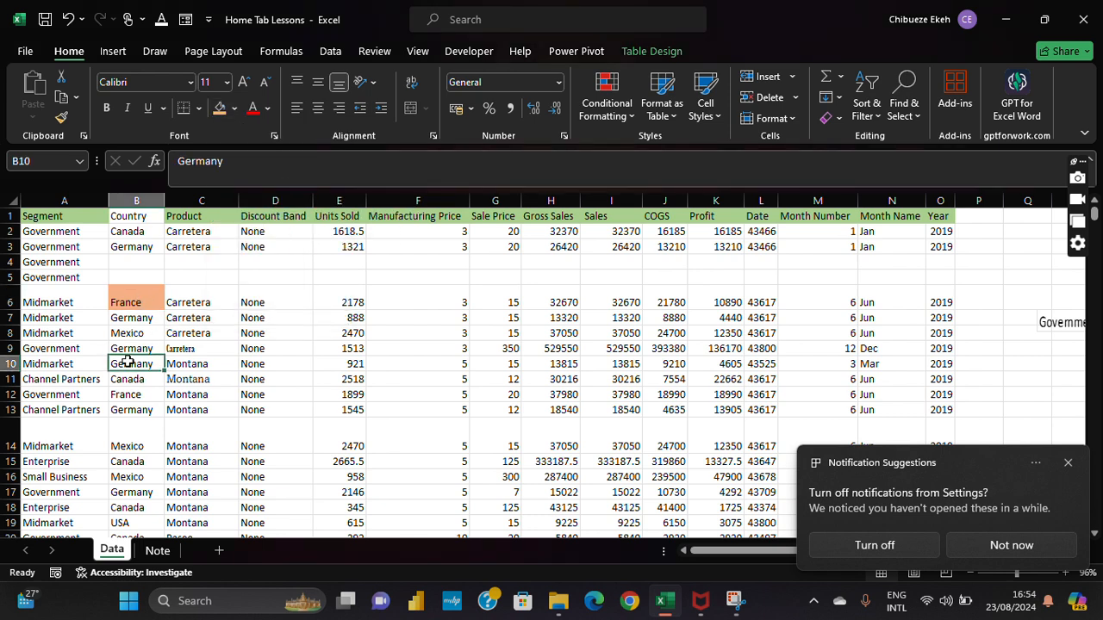
click(136, 200)
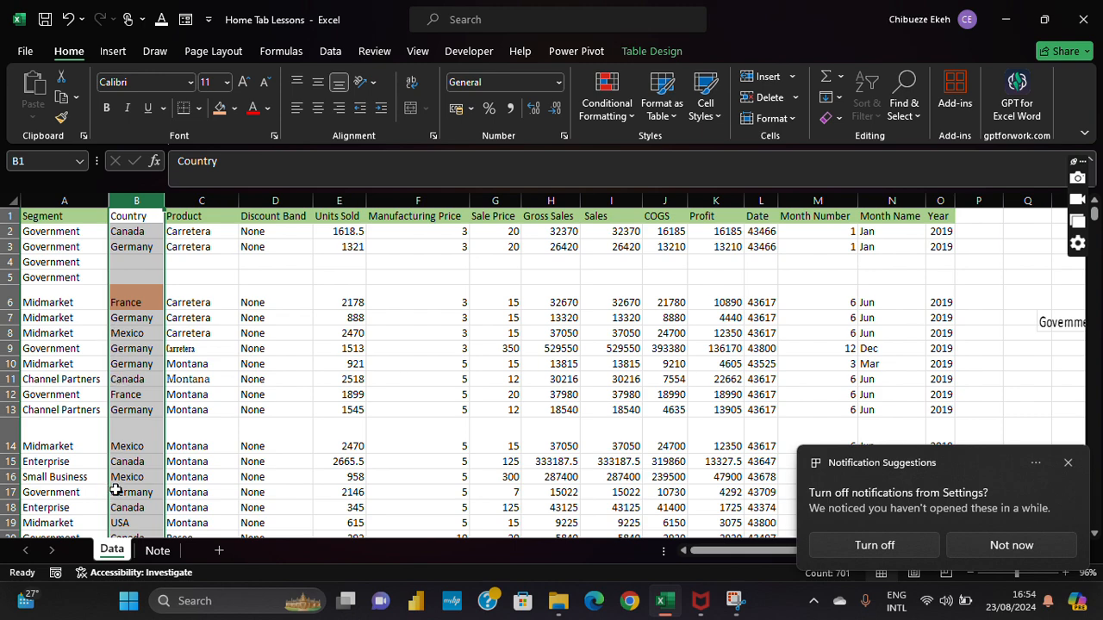
scroll(116, 489, down, 1)
scroll(115, 486, down, 1)
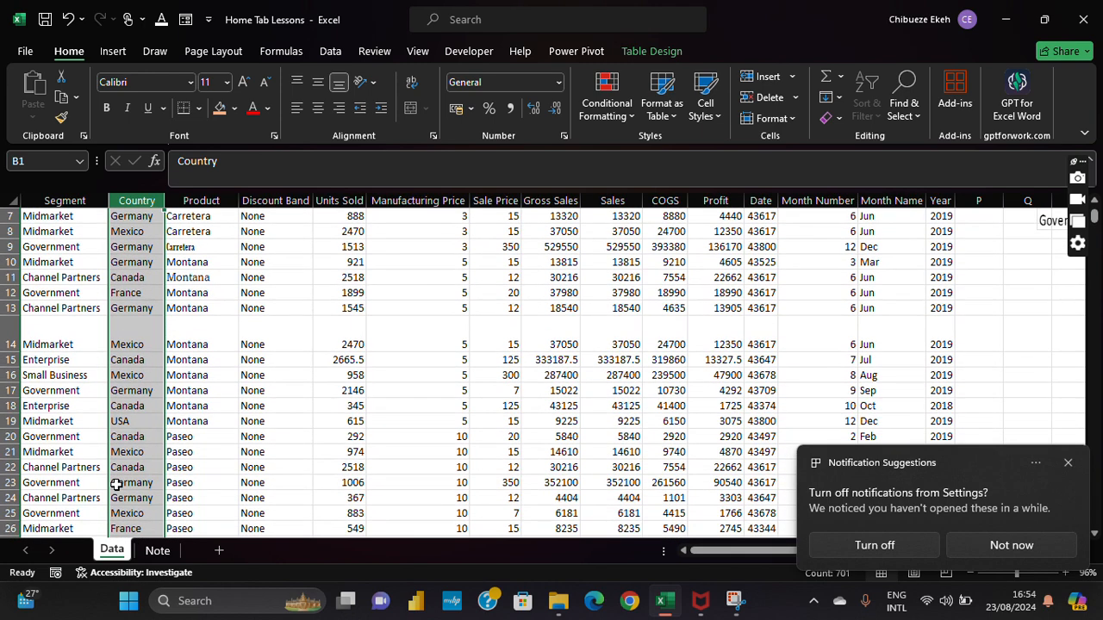
scroll(115, 485, up, 2)
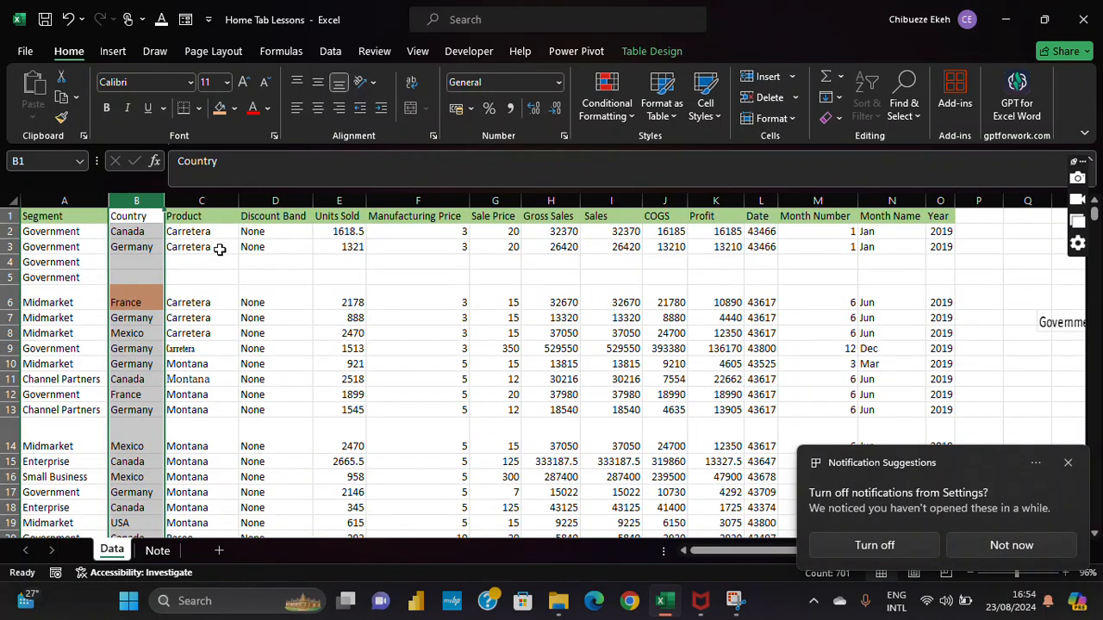
click(176, 277)
click(136, 299)
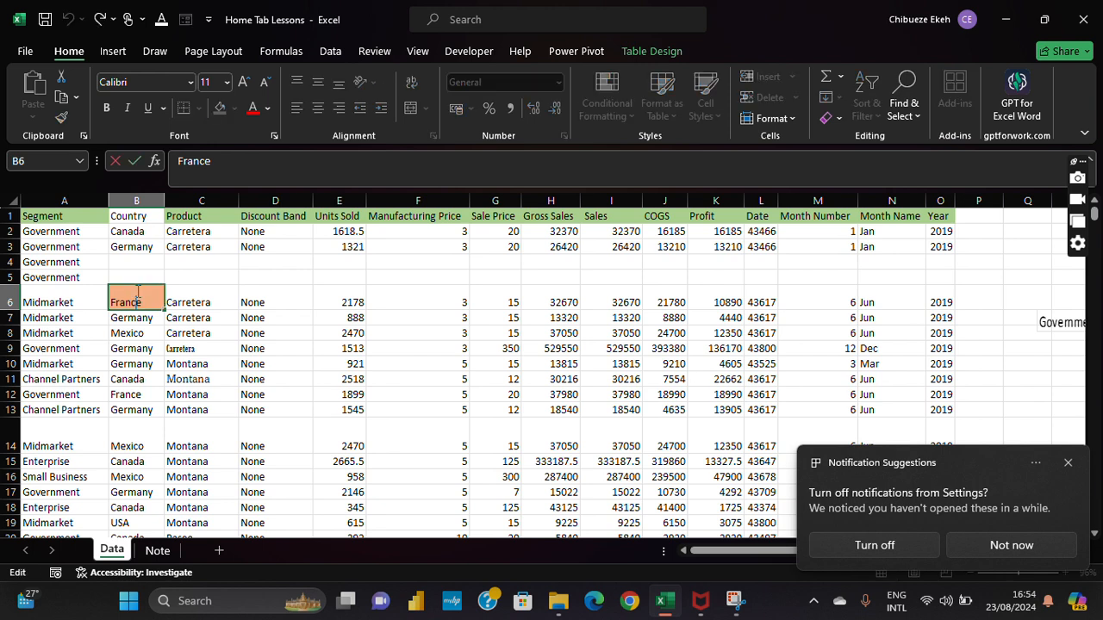
key(Right)
click(149, 296)
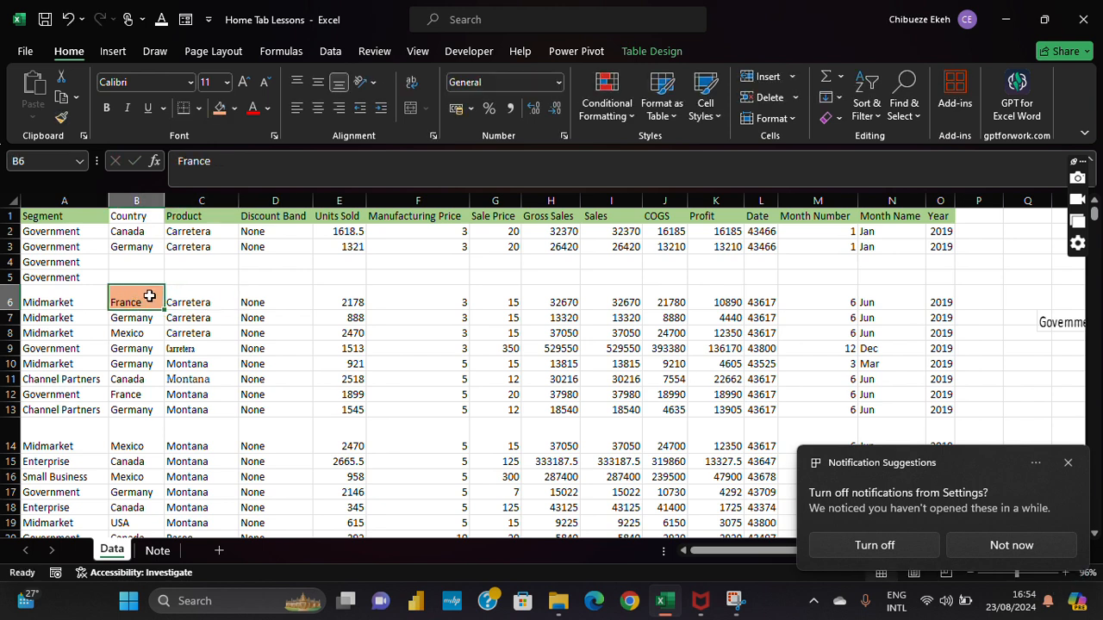
Step: Format-paint the orange fill from B6 onto France cells B12 and B26
click(62, 117)
click(128, 393)
scroll(166, 408, down, 2)
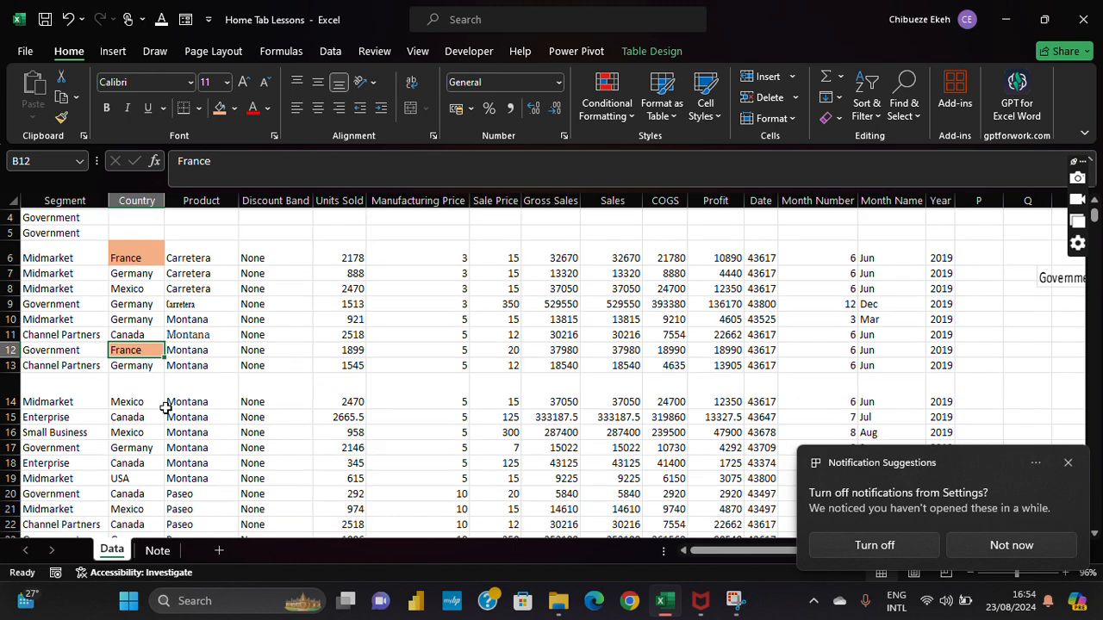
click(62, 117)
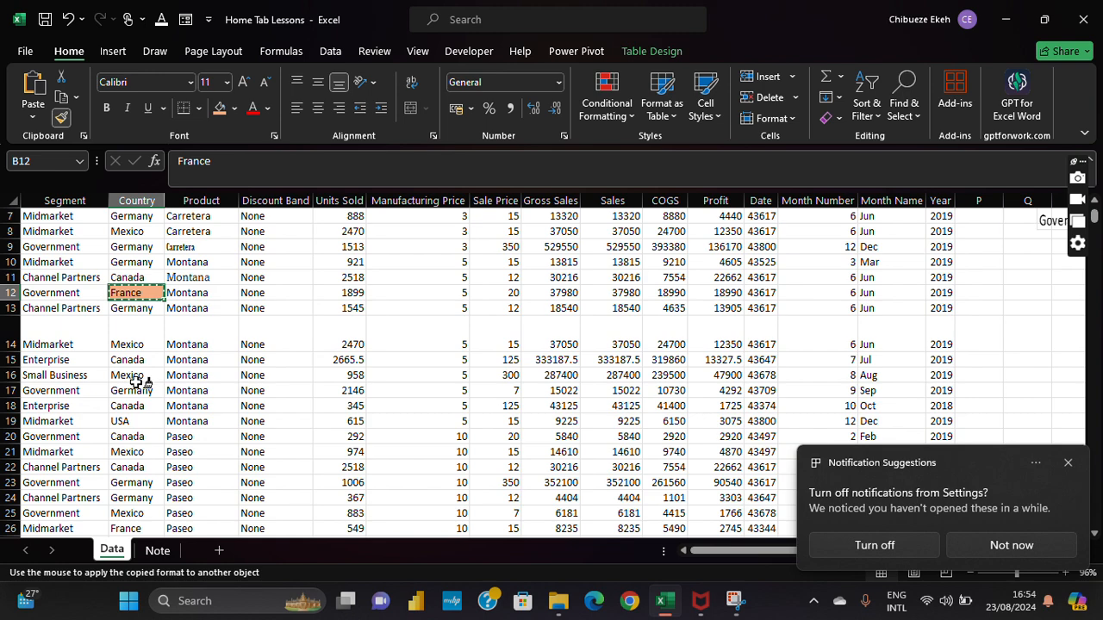
scroll(135, 373, down, 3)
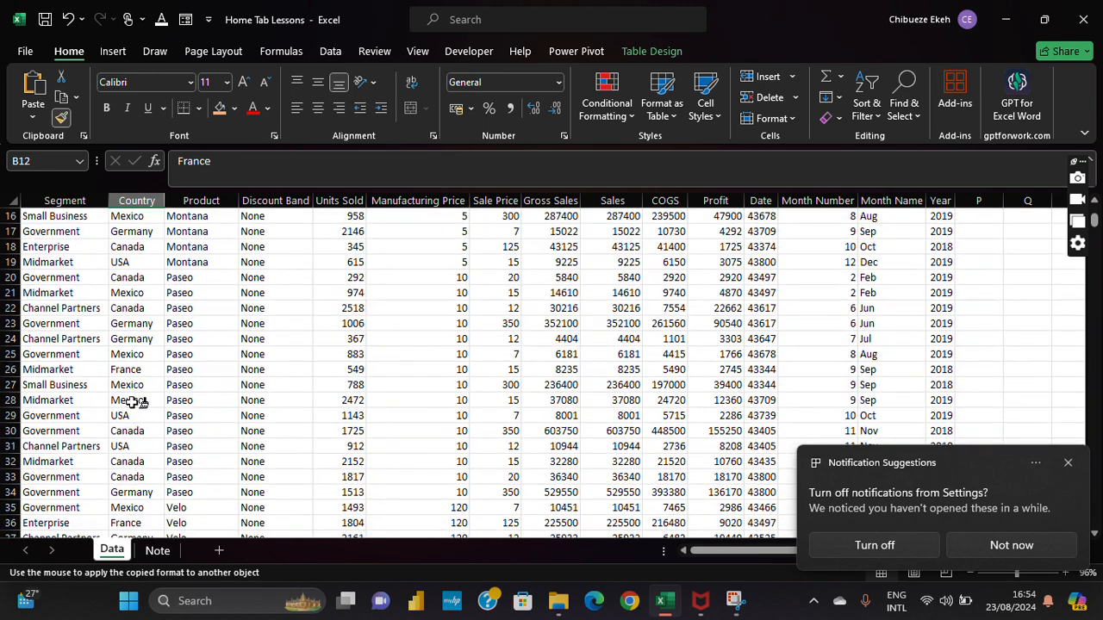
click(131, 370)
click(218, 342)
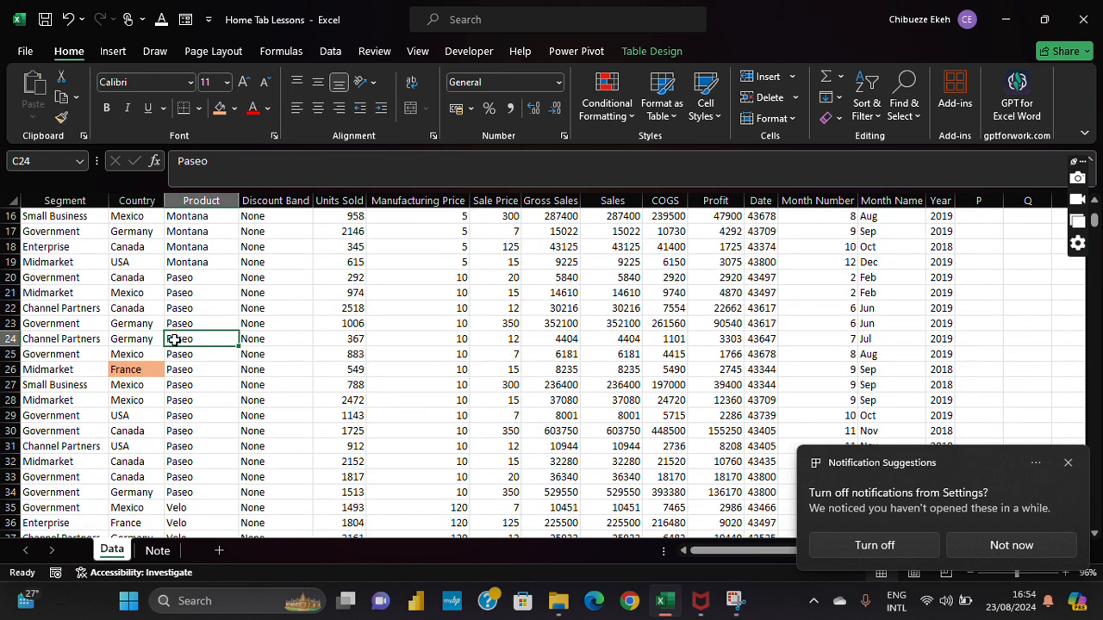
scroll(81, 331, up, 5)
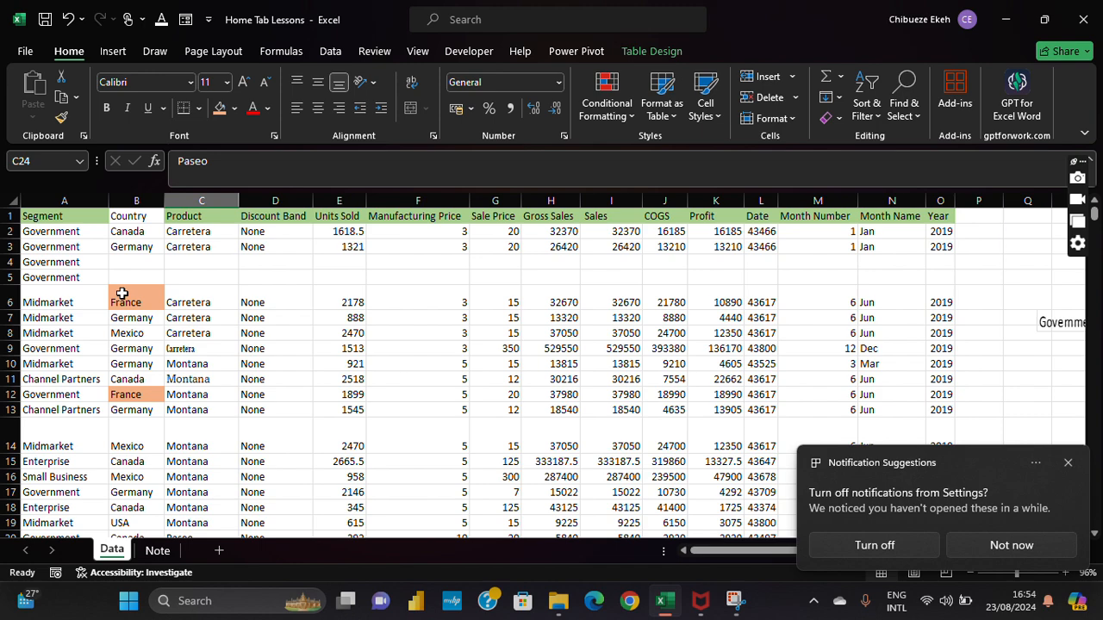
Step: Undo the last three changes and reselect the orange France cell B6
click(69, 19)
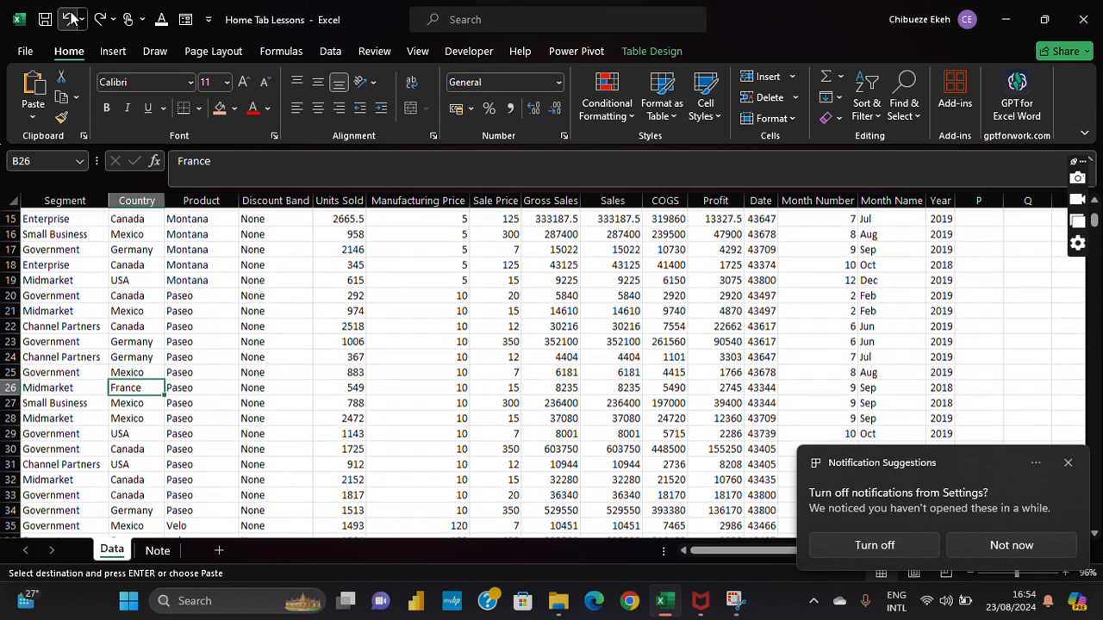
click(69, 19)
click(69, 19)
scroll(84, 219, up, 3)
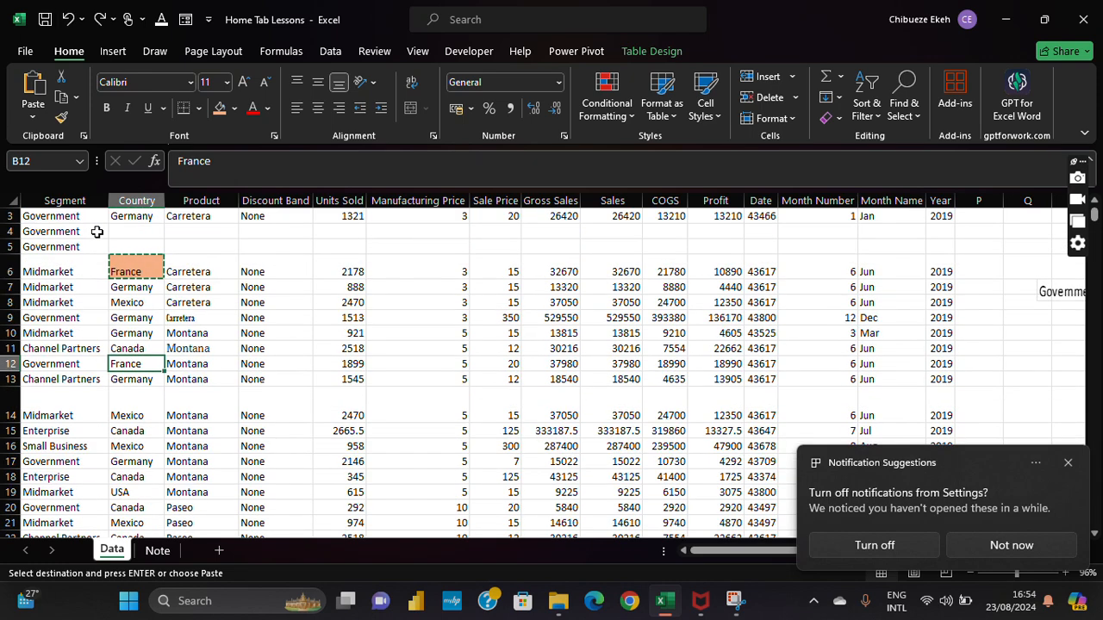
click(133, 267)
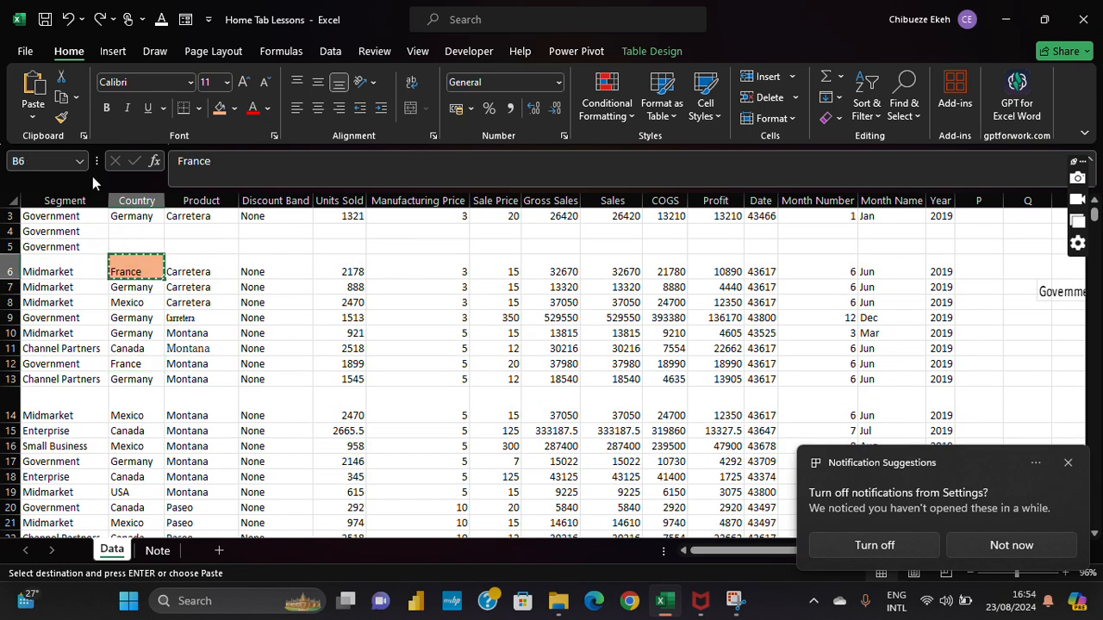
Step: With Format Painter locked on, paint the orange fill onto France in B12 and B26
click(63, 119)
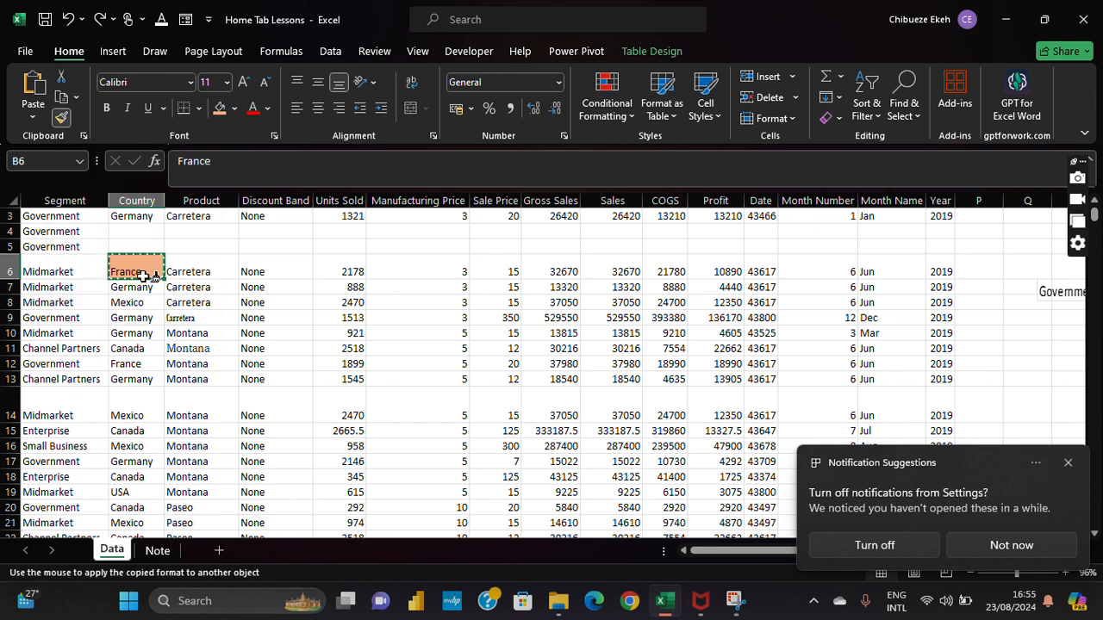
scroll(133, 295, down, 1)
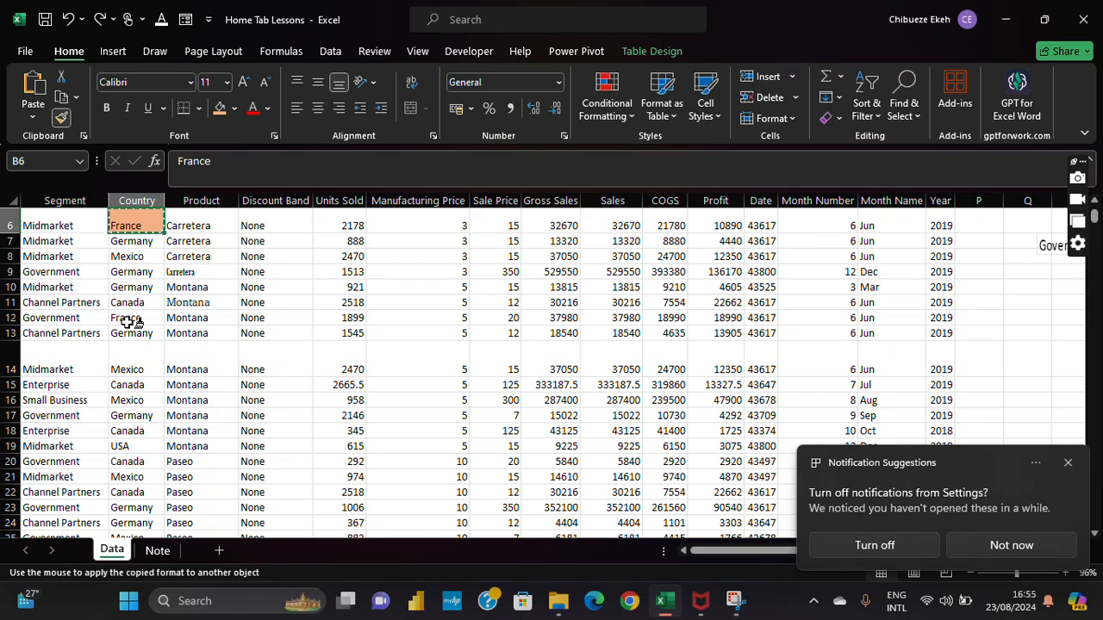
click(131, 319)
scroll(134, 319, down, 3)
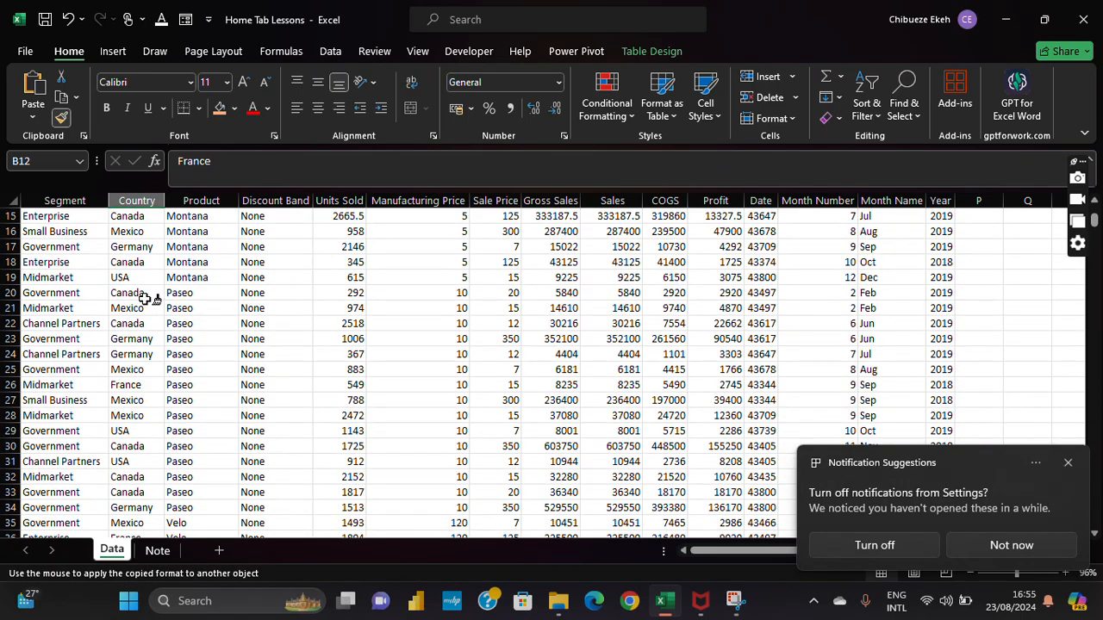
scroll(148, 297, down, 1)
scroll(146, 296, down, 1)
click(145, 293)
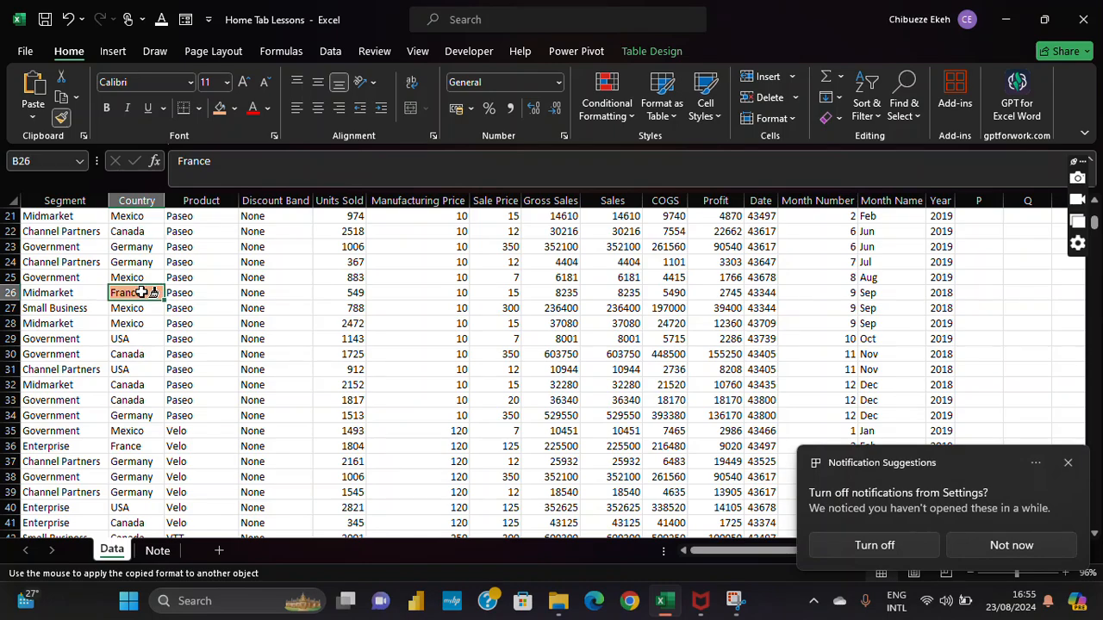
scroll(146, 293, down, 2)
scroll(144, 293, down, 1)
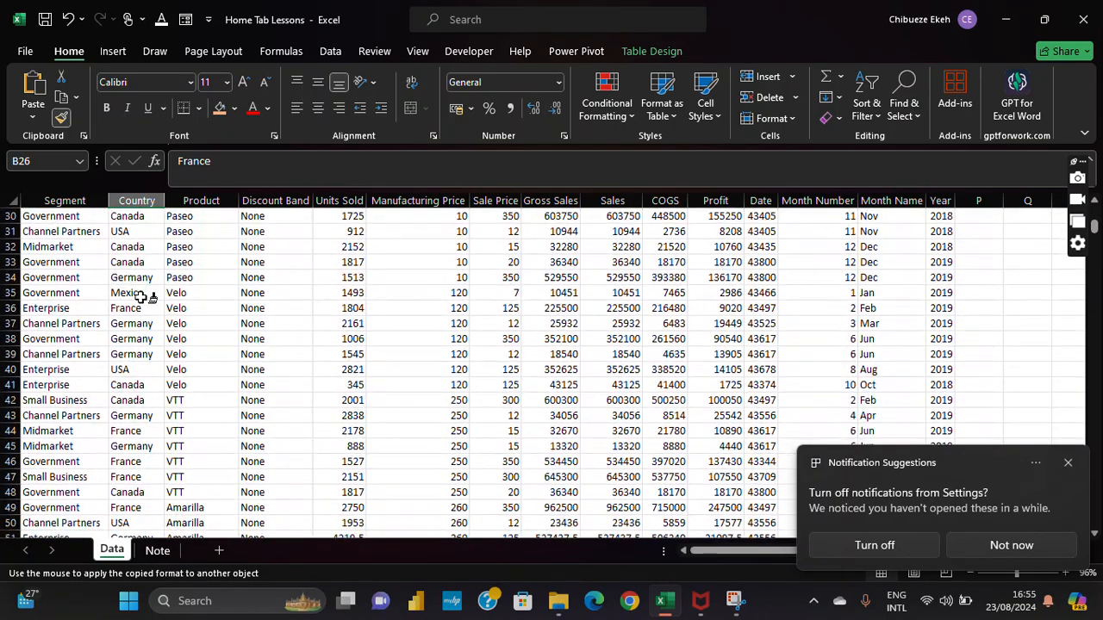
Step: Paint the orange fill onto France in B36, B44 and B46, then turn off Format Painter
click(140, 307)
scroll(140, 308, down, 1)
scroll(139, 308, down, 1)
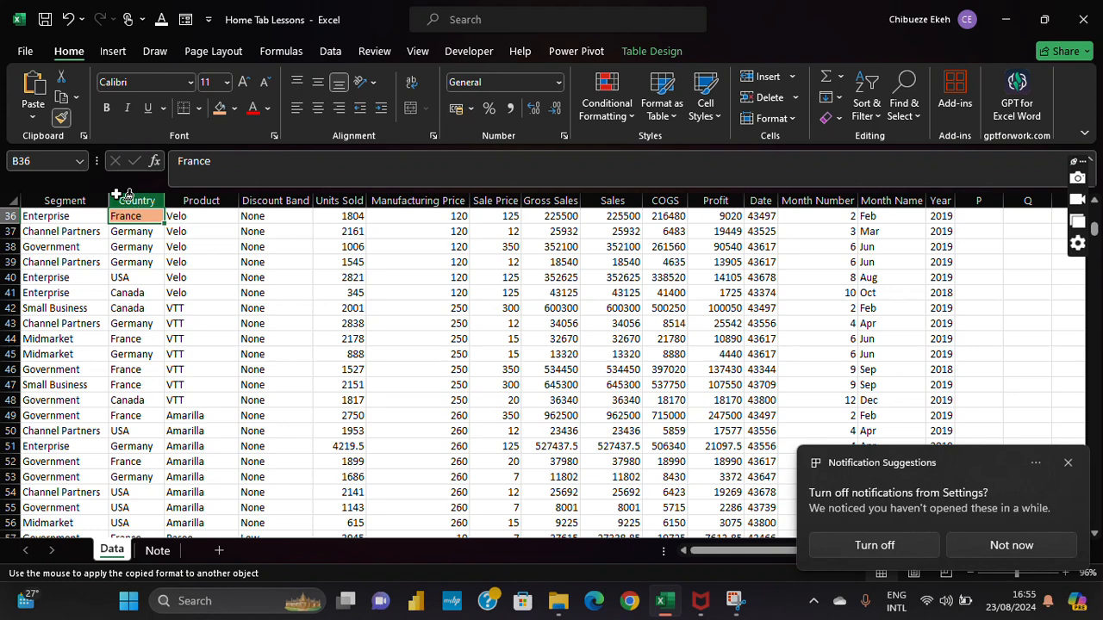
click(133, 340)
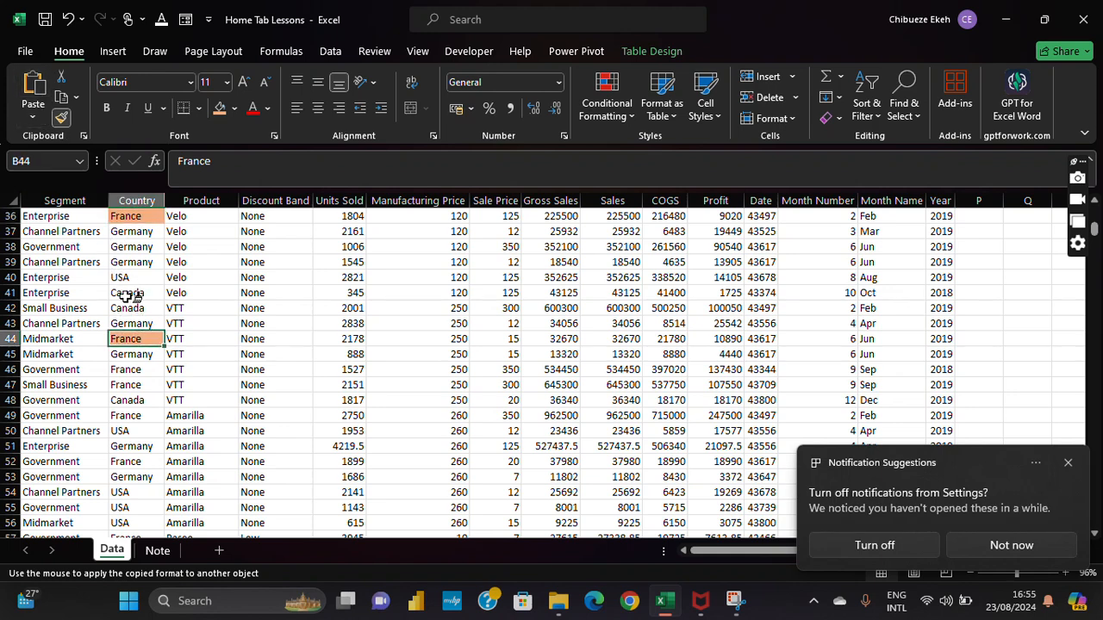
click(125, 370)
scroll(159, 351, down, 1)
scroll(159, 351, down, 1)
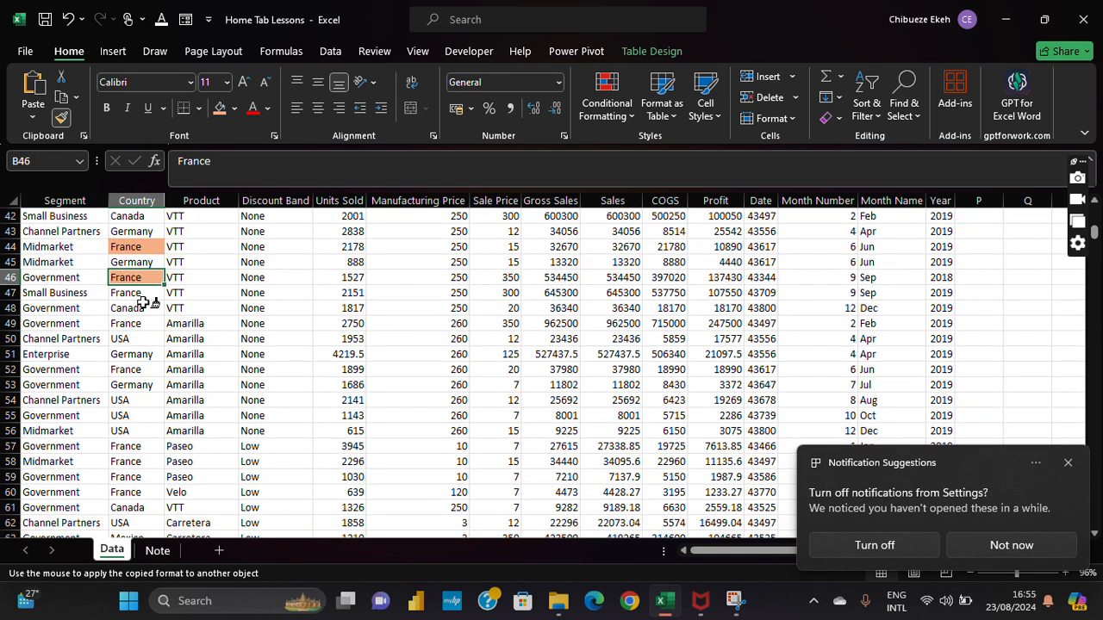
click(61, 117)
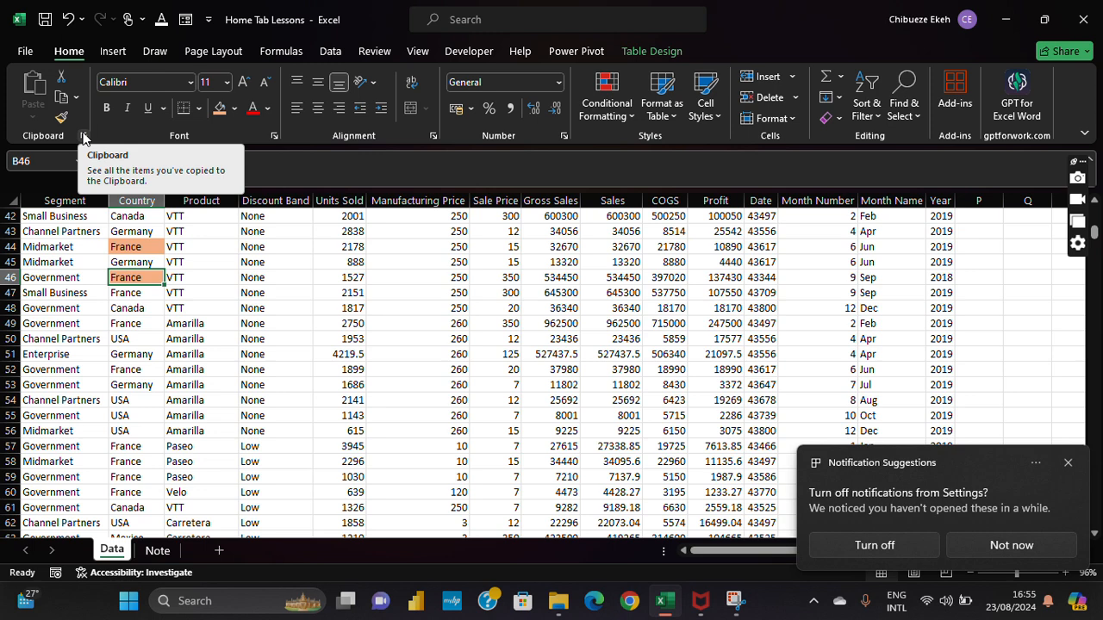
Step: Show the Office Clipboard and copy Government (A4), Midmarket (A6) and Channel Partners (A11) into it
click(84, 136)
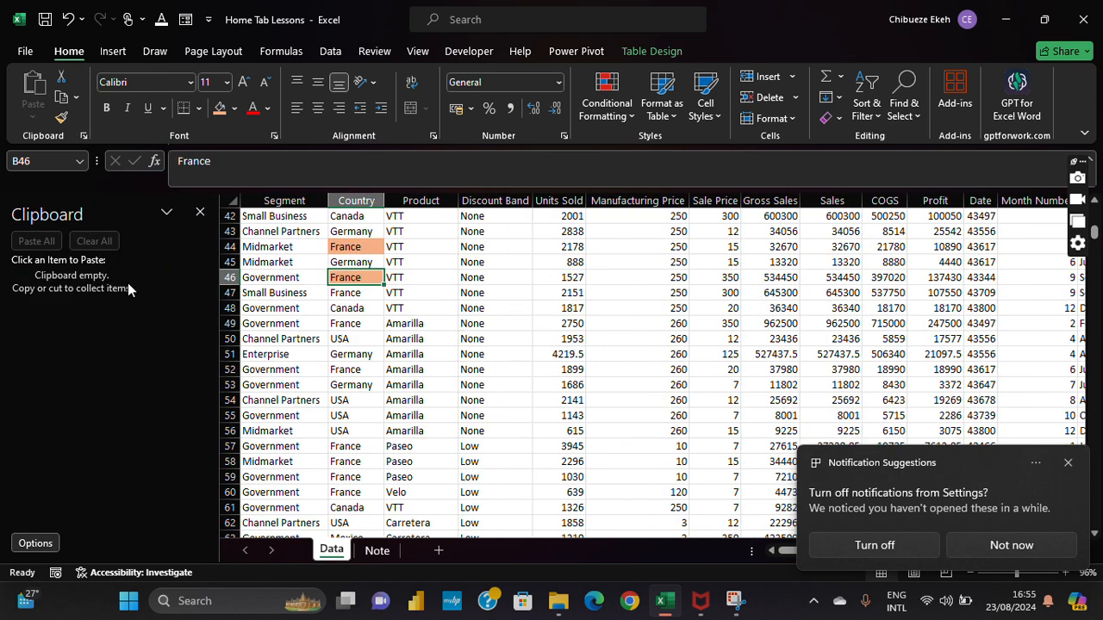
scroll(362, 345, up, 14)
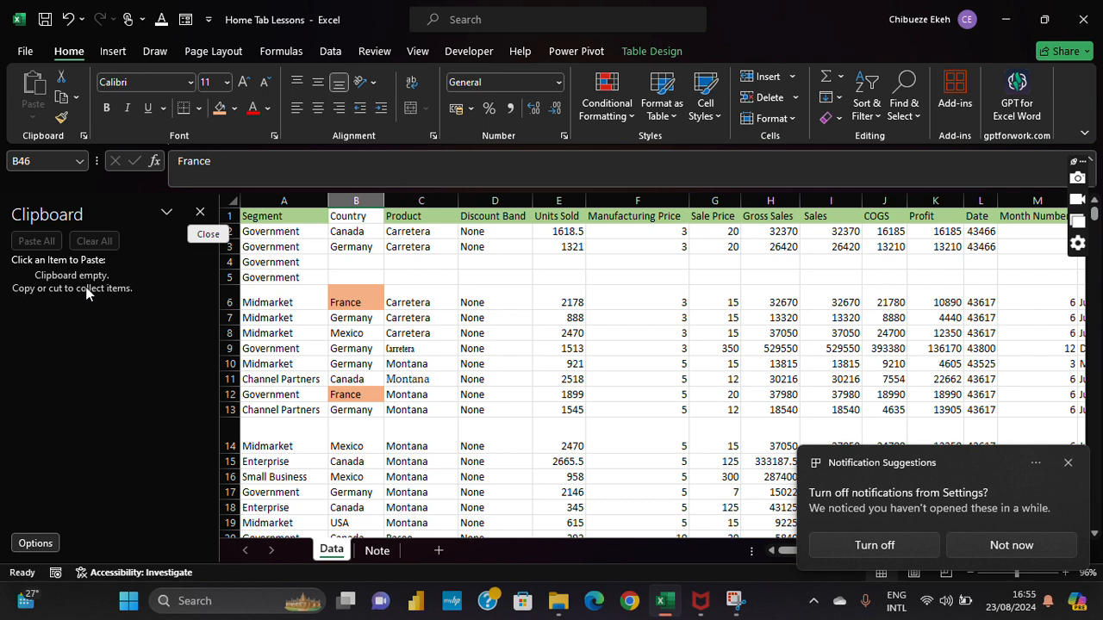
click(293, 263)
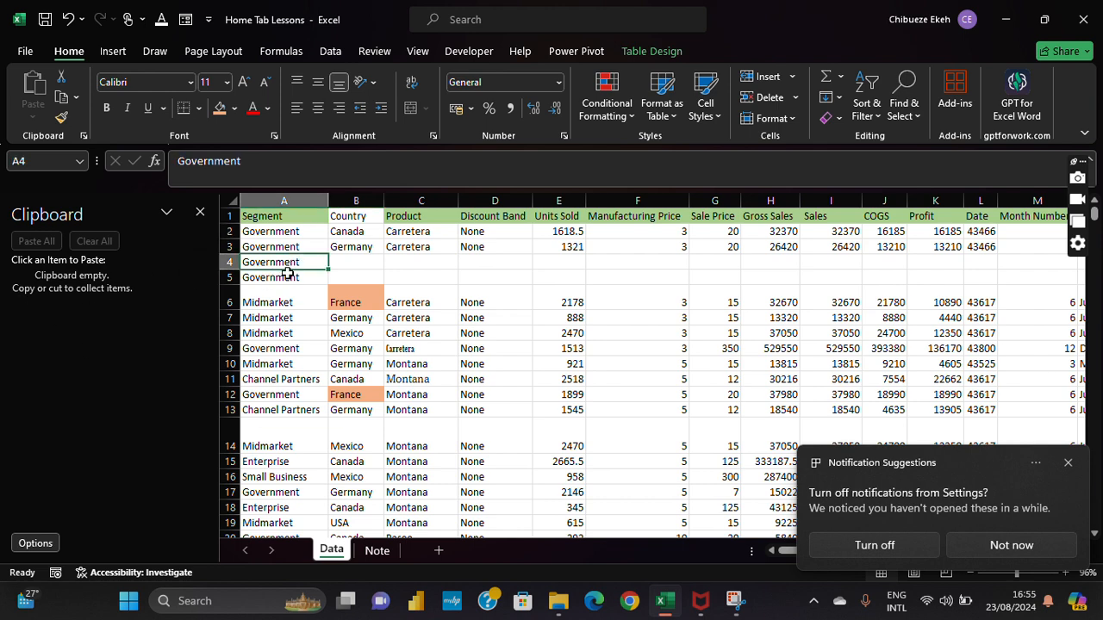
click(62, 97)
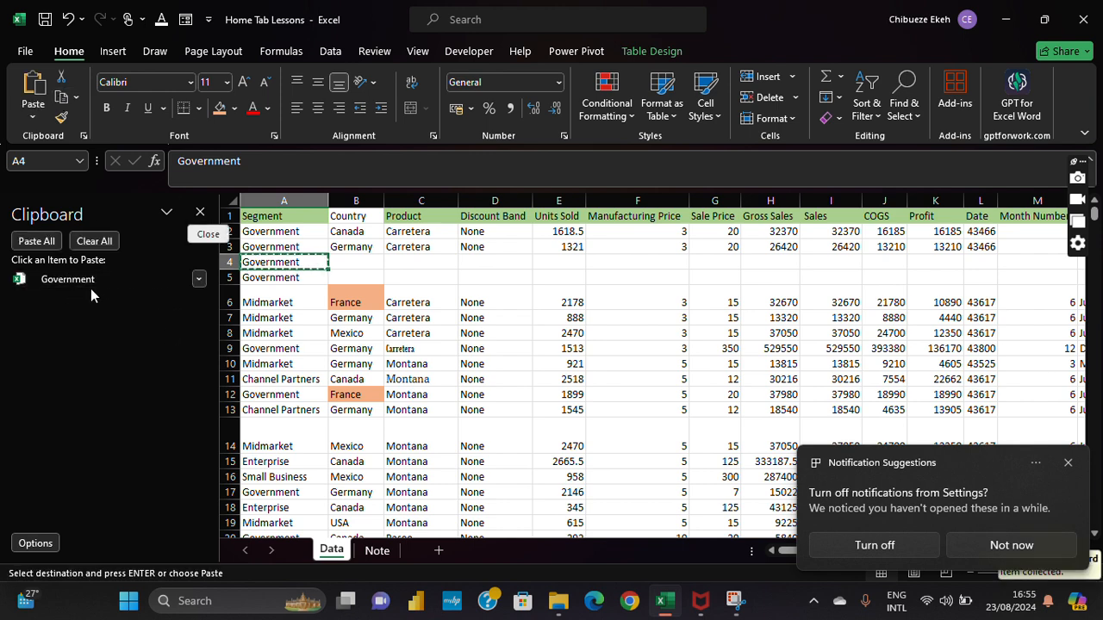
click(280, 303)
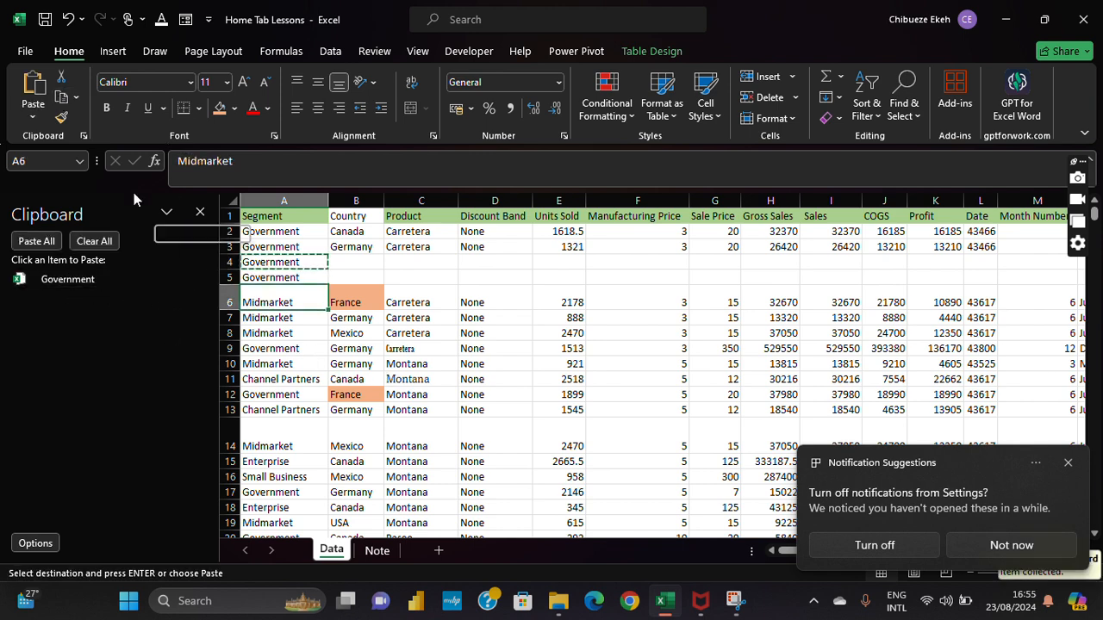
click(62, 97)
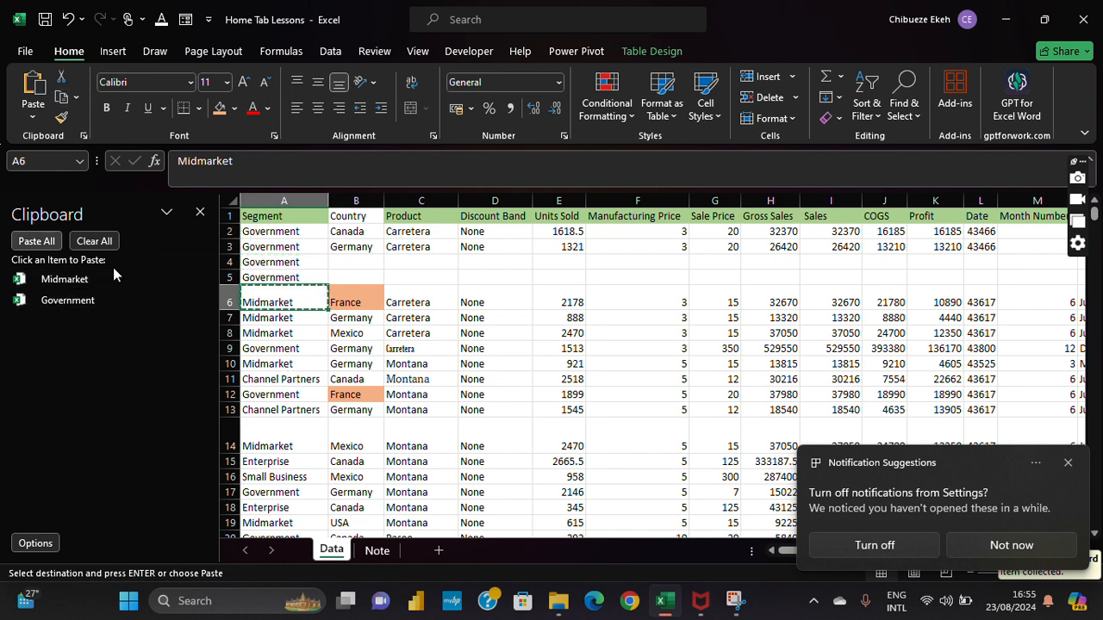
click(283, 364)
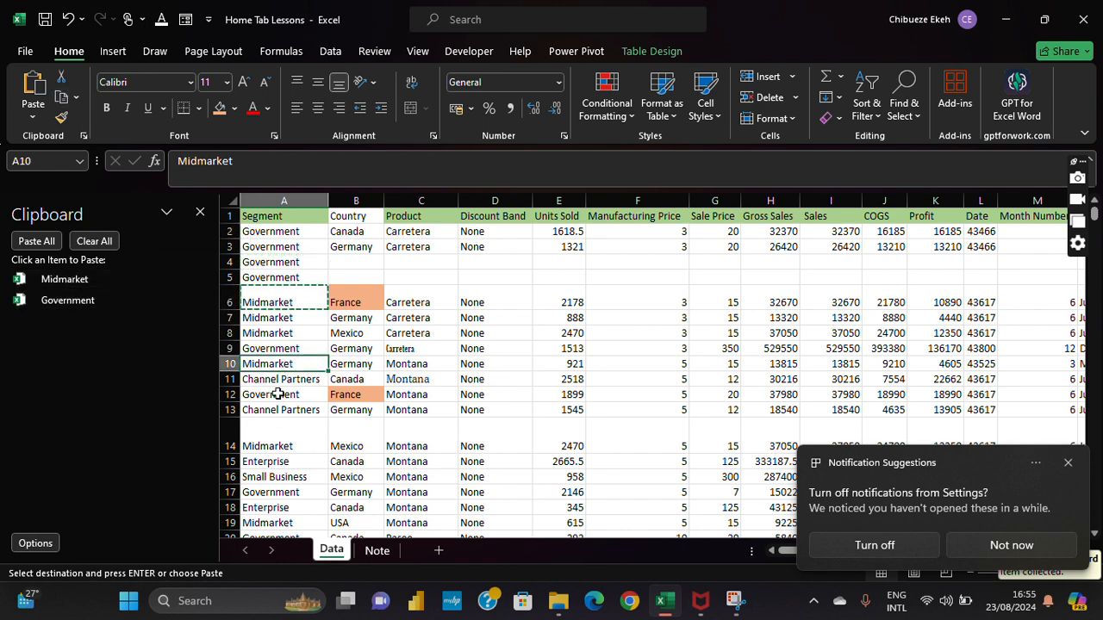
click(282, 380)
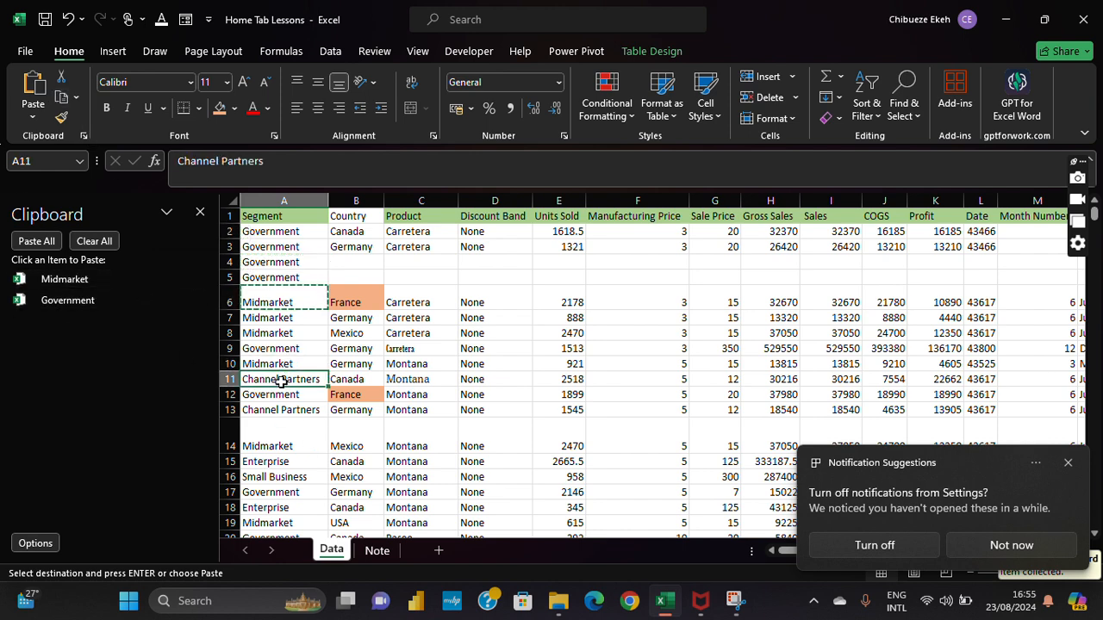
click(62, 97)
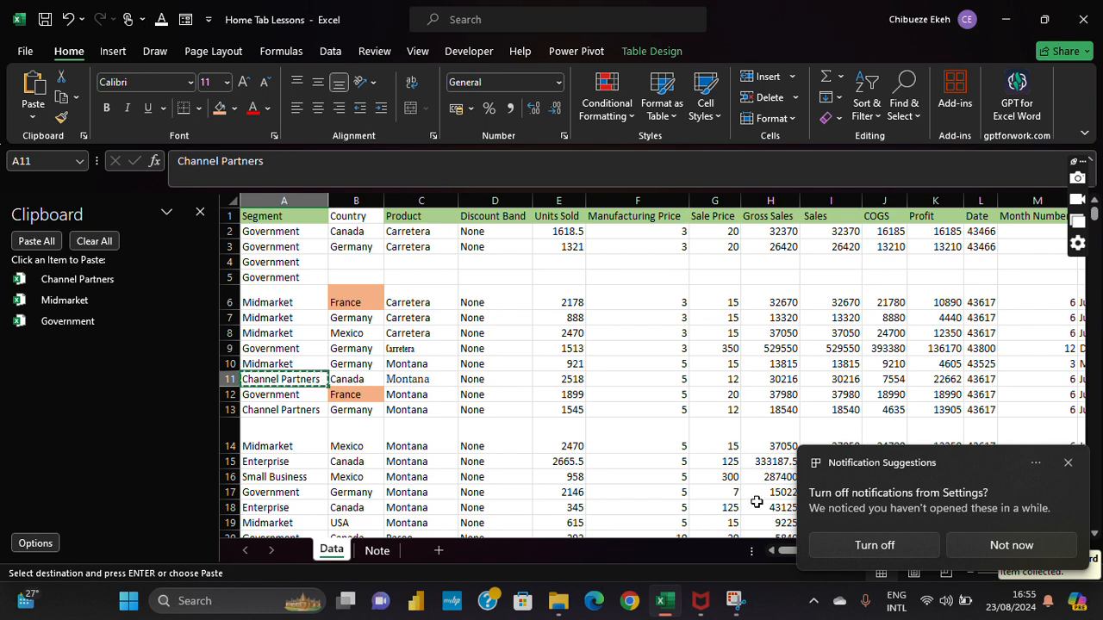
click(1073, 463)
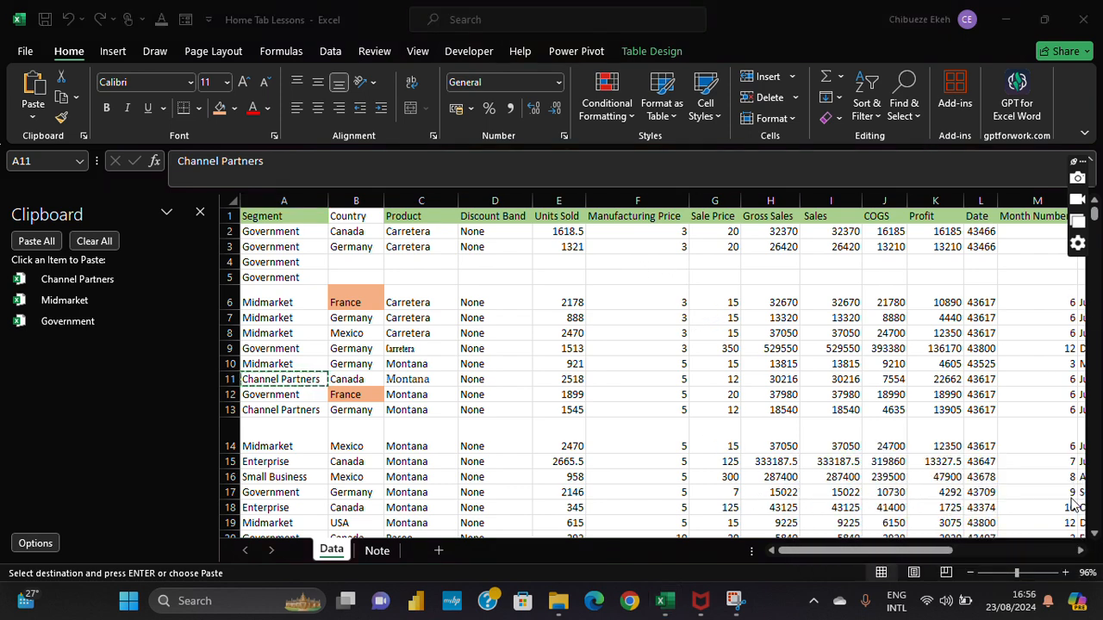
Step: Paste Midmarket into T6, then paste all three collected items starting at T6
click(1082, 551)
drag(1082, 552, 1082, 551)
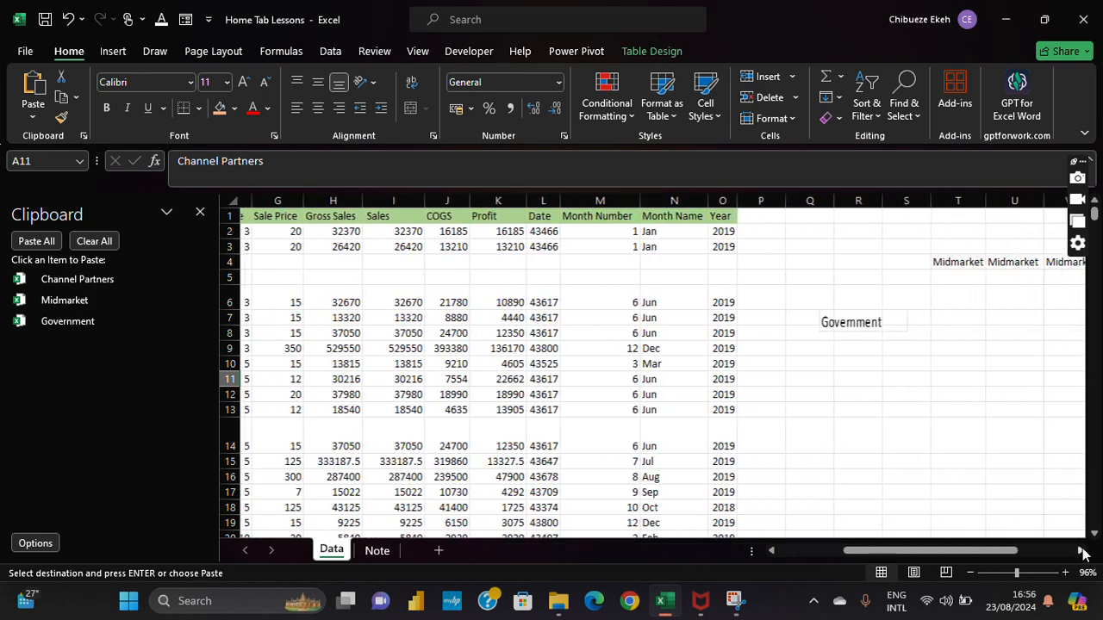
click(948, 293)
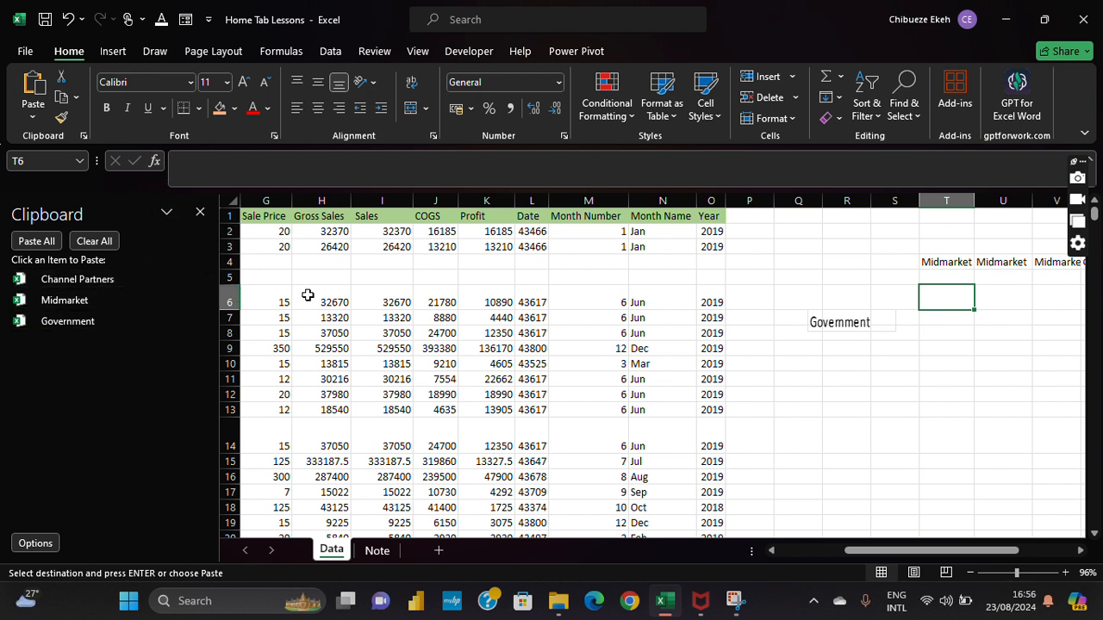
click(197, 300)
click(173, 322)
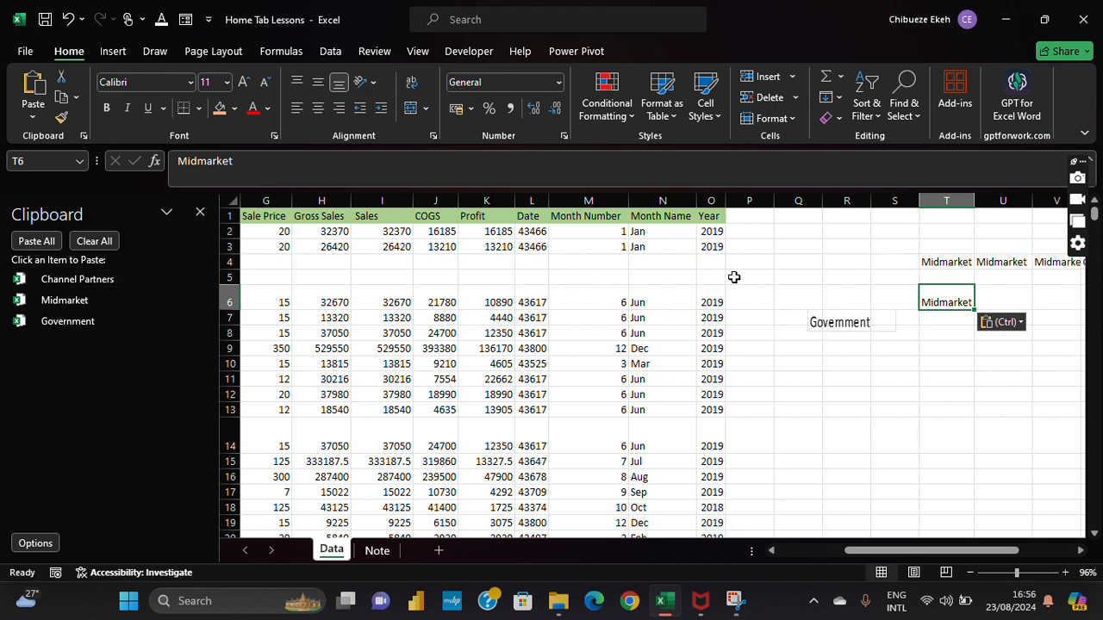
click(35, 242)
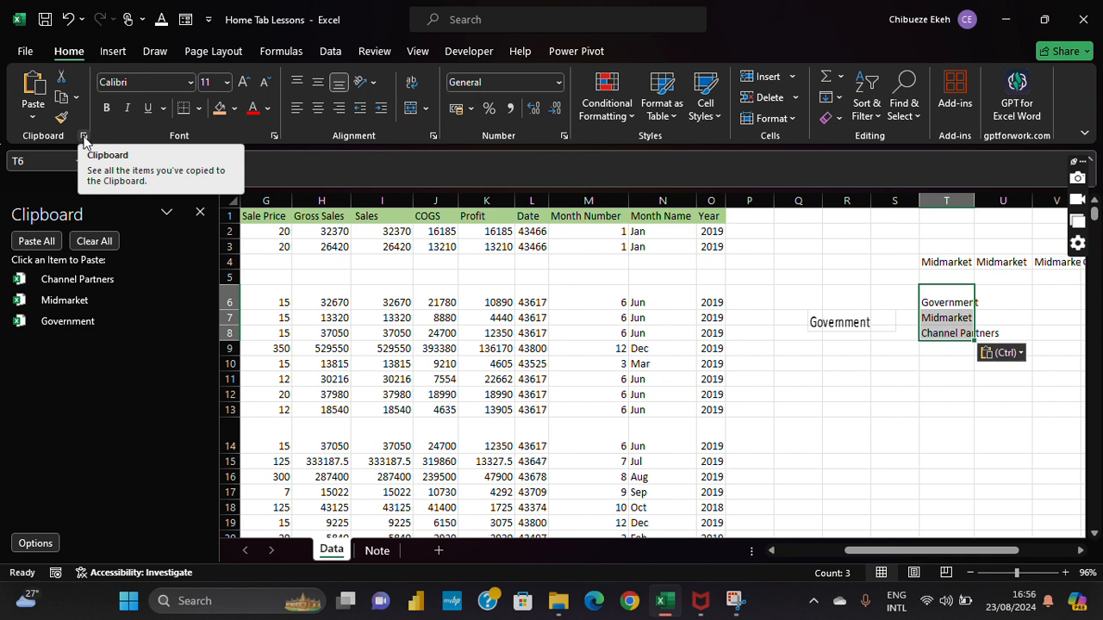
Step: Review the Clipboard options without changes, then clear all collected items
click(29, 544)
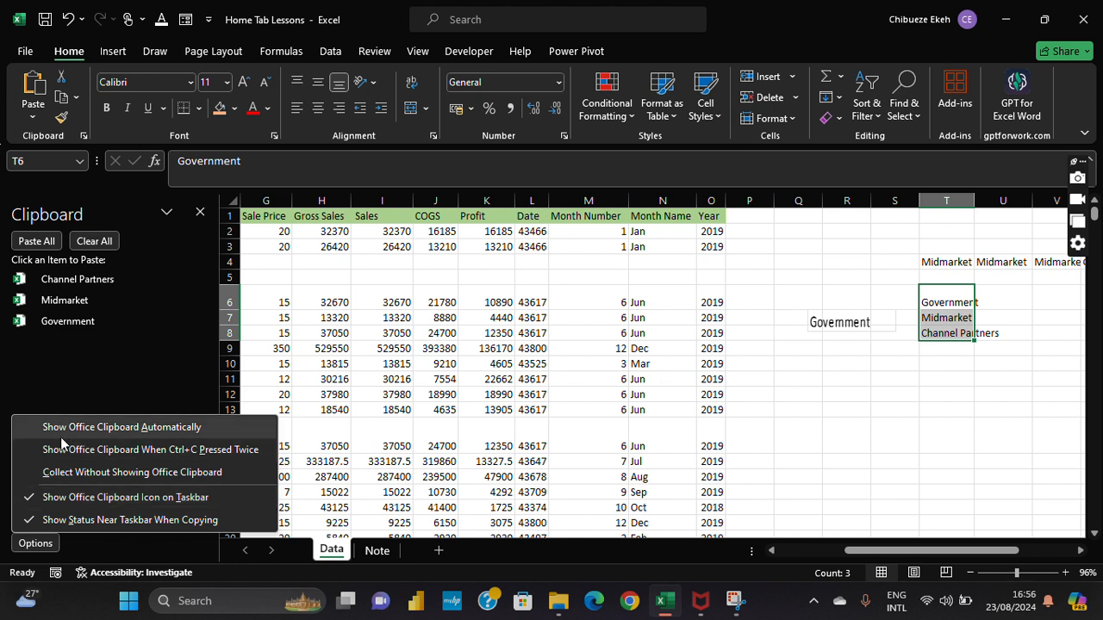
click(115, 342)
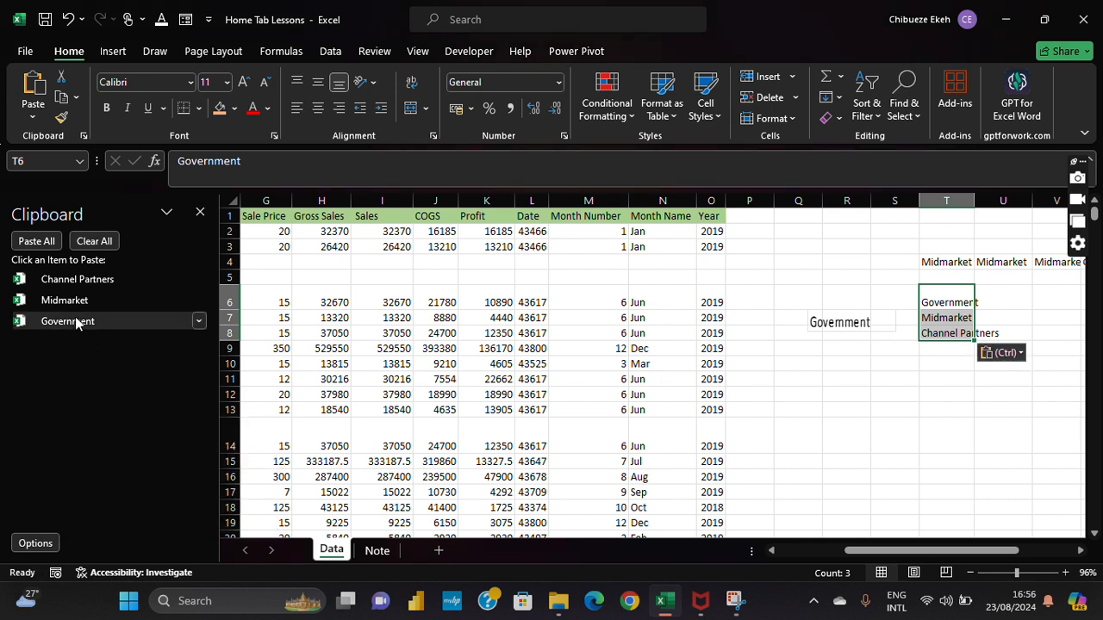
click(93, 241)
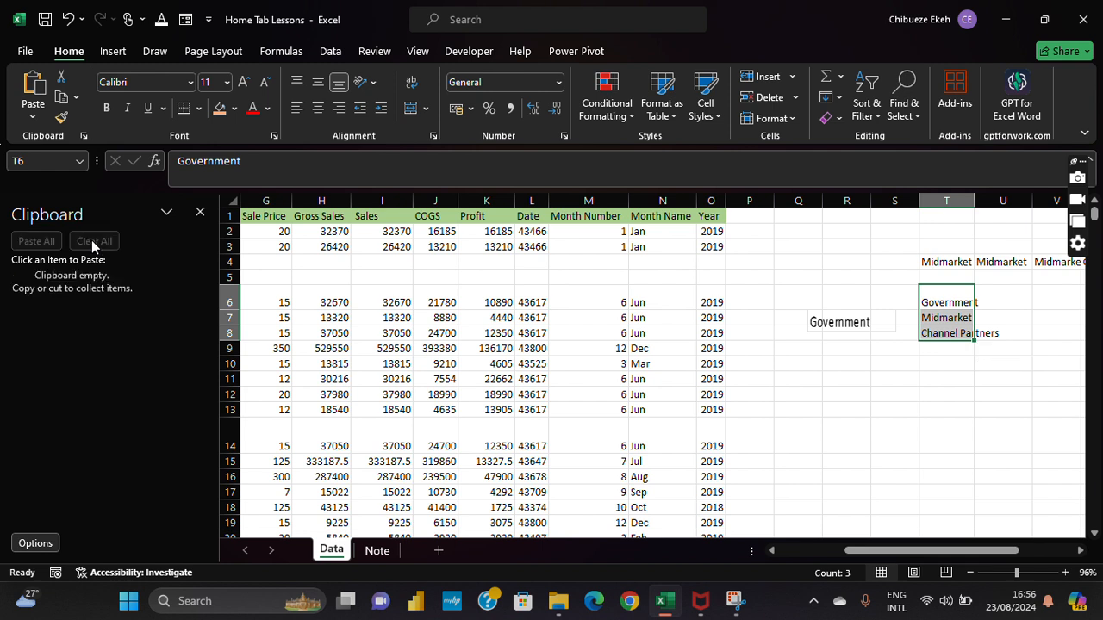
Step: Close the Clipboard pane and delete the pasted entries in T6:T8
click(200, 212)
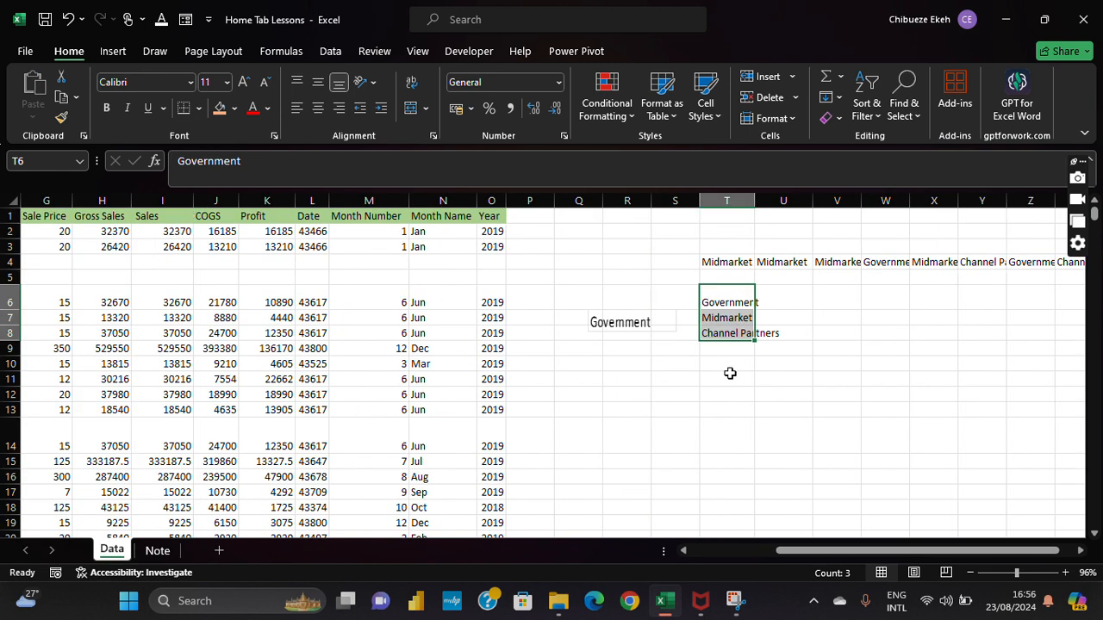
key(Delete)
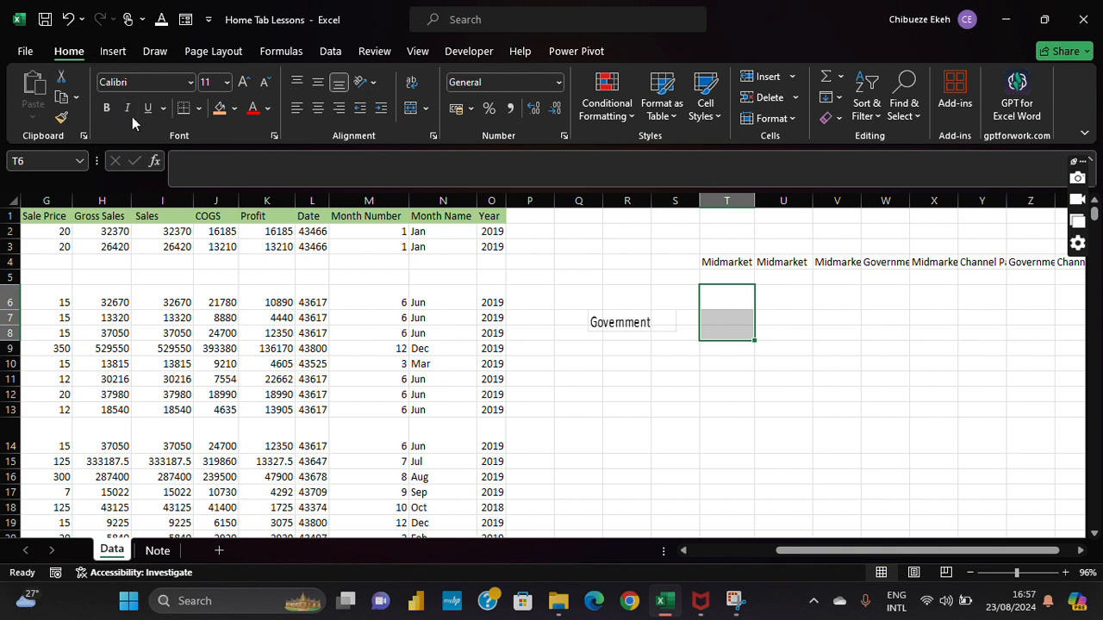
click(153, 321)
key(Home)
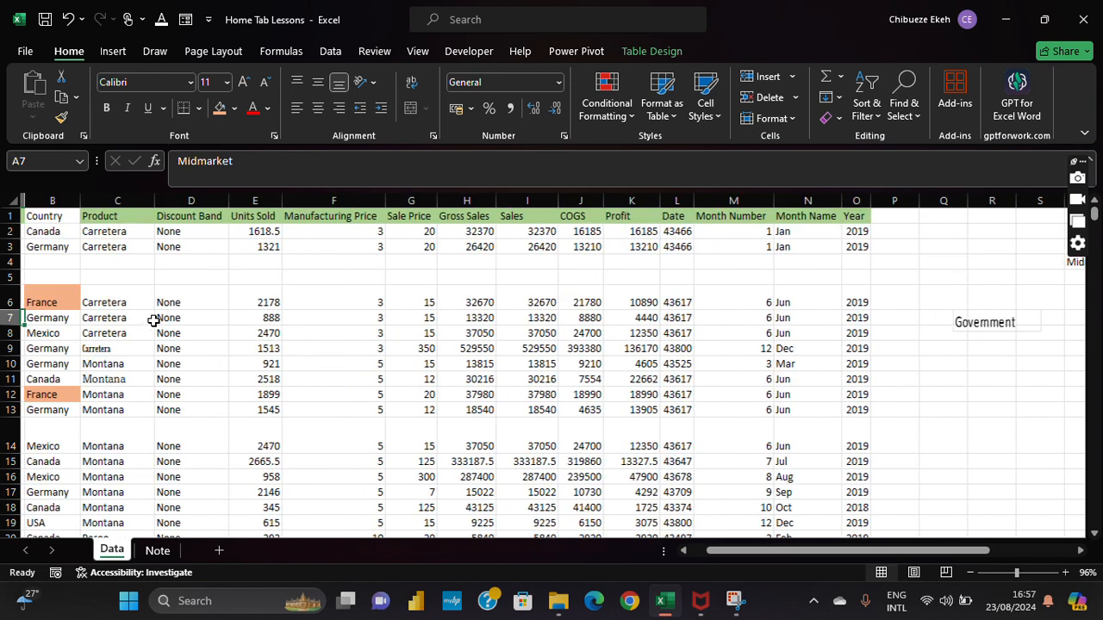
key(ctrl+Home)
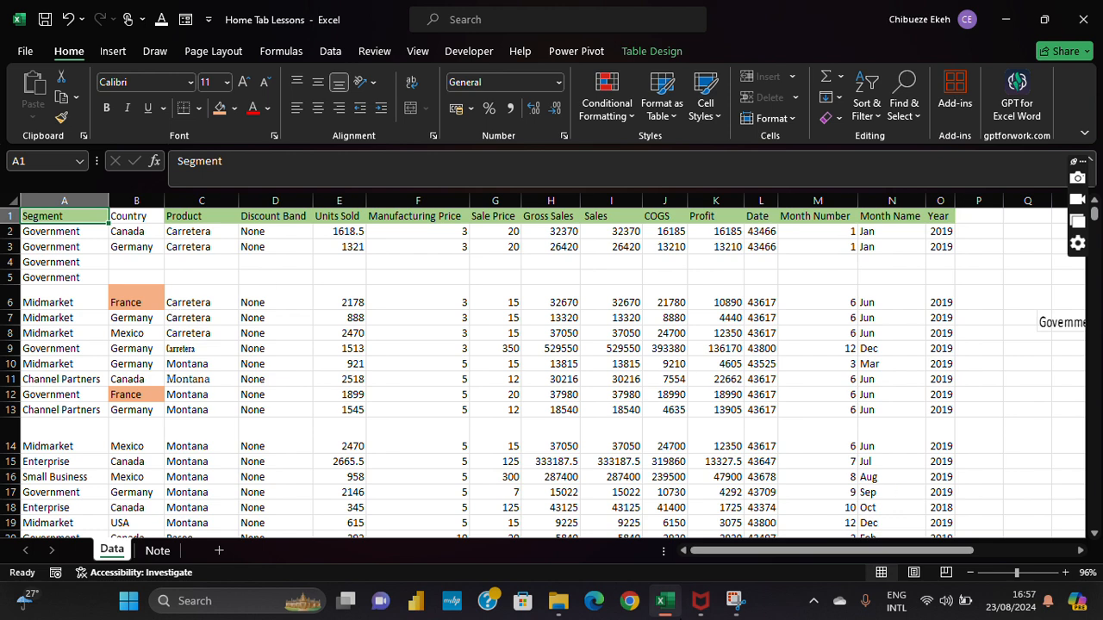
Step: Check fonts in cells E6, C3, B6 and C9, then select the whole data table
mouse_move(663, 601)
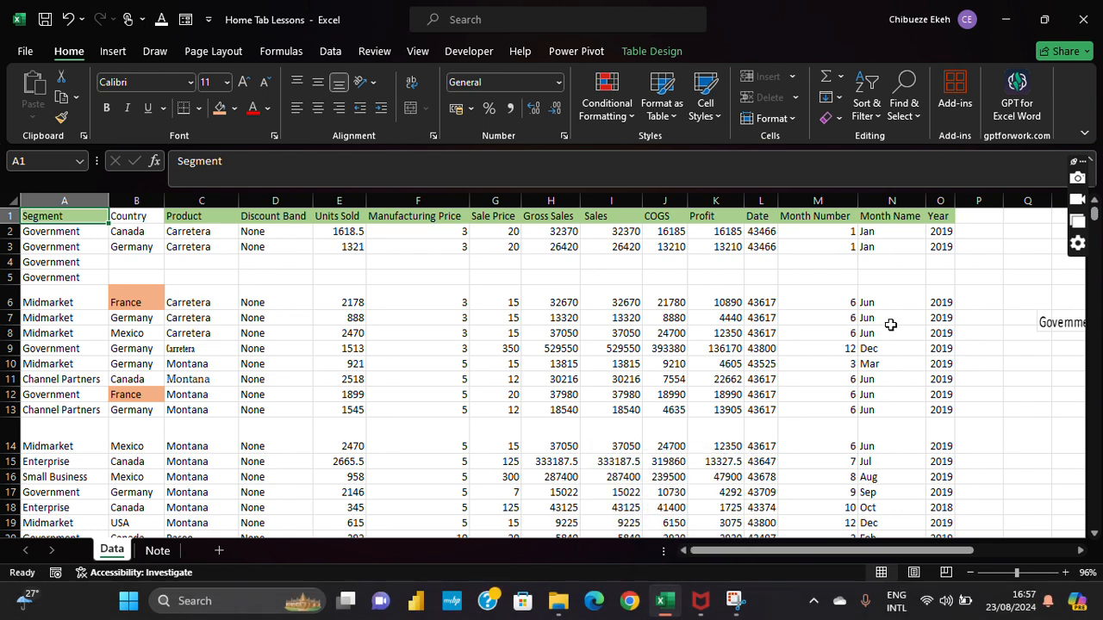
click(340, 293)
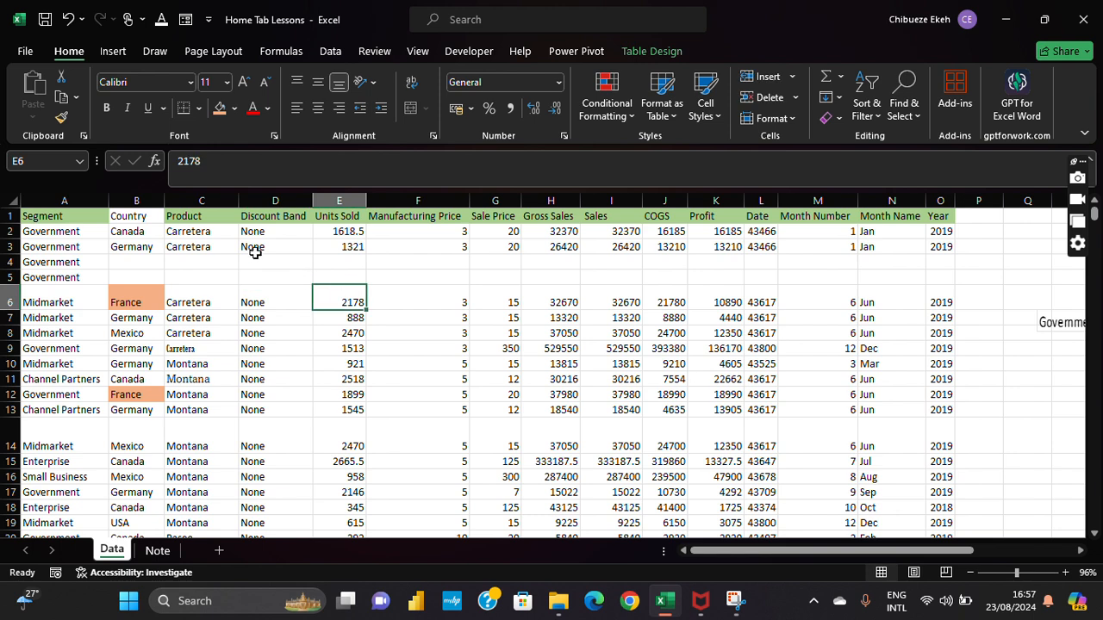
click(205, 250)
click(153, 301)
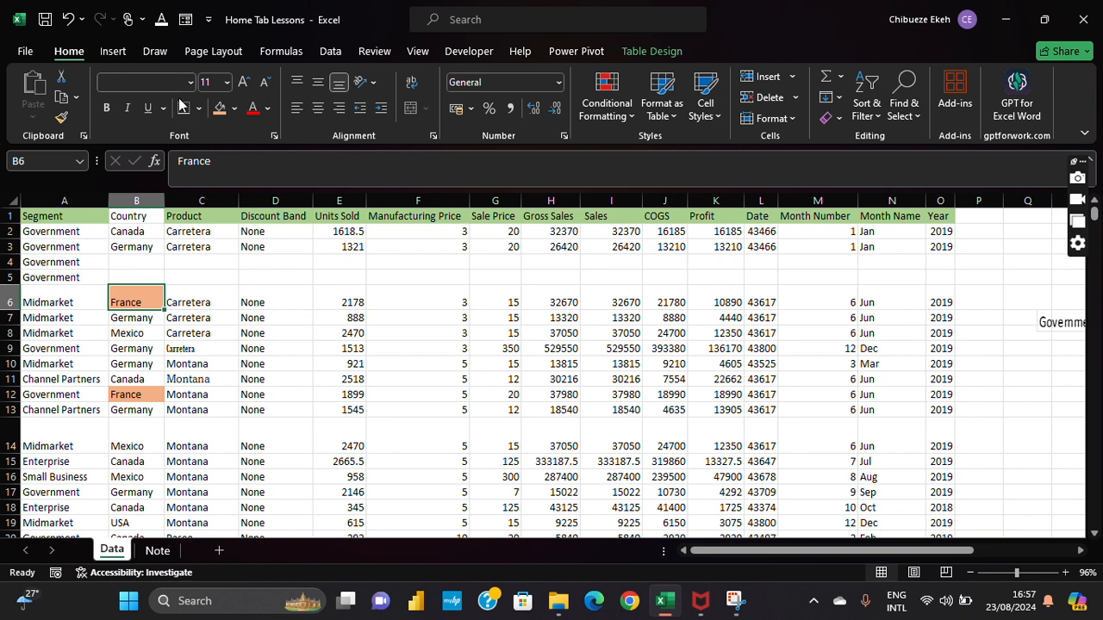
click(196, 349)
click(42, 211)
key(ctrl+a)
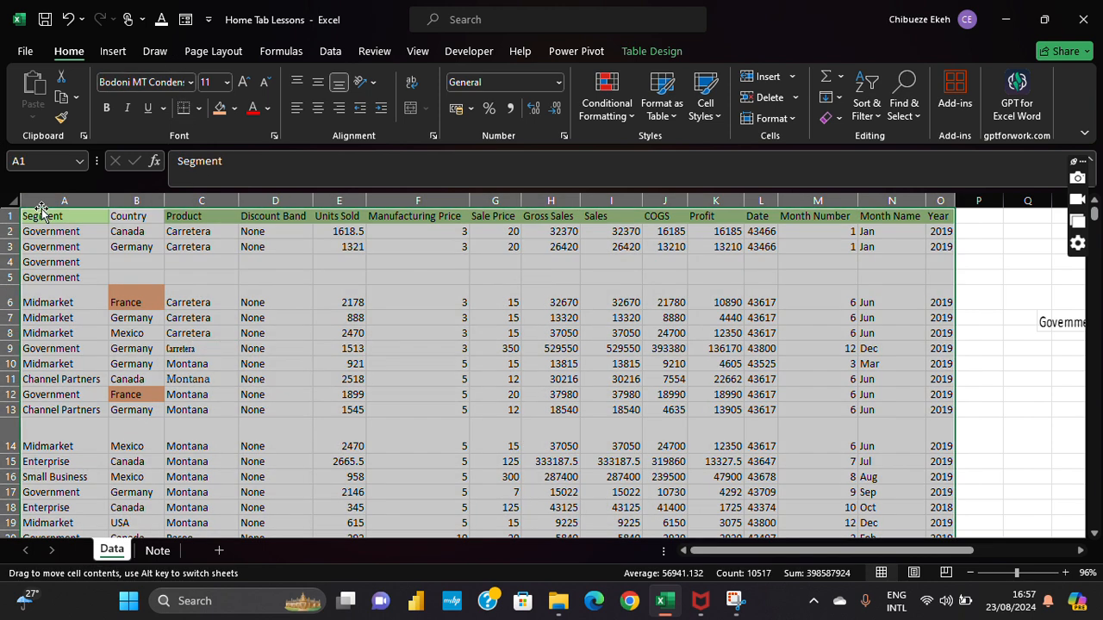
click(181, 287)
Step: Select the Country header B1 and undo the last two edits
click(148, 220)
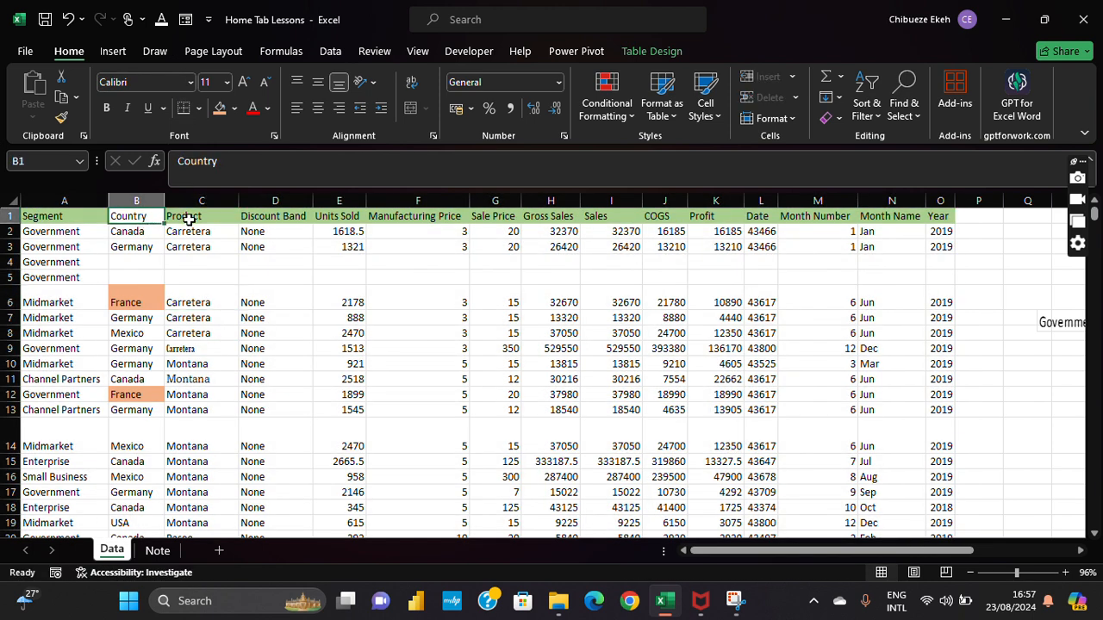
click(72, 19)
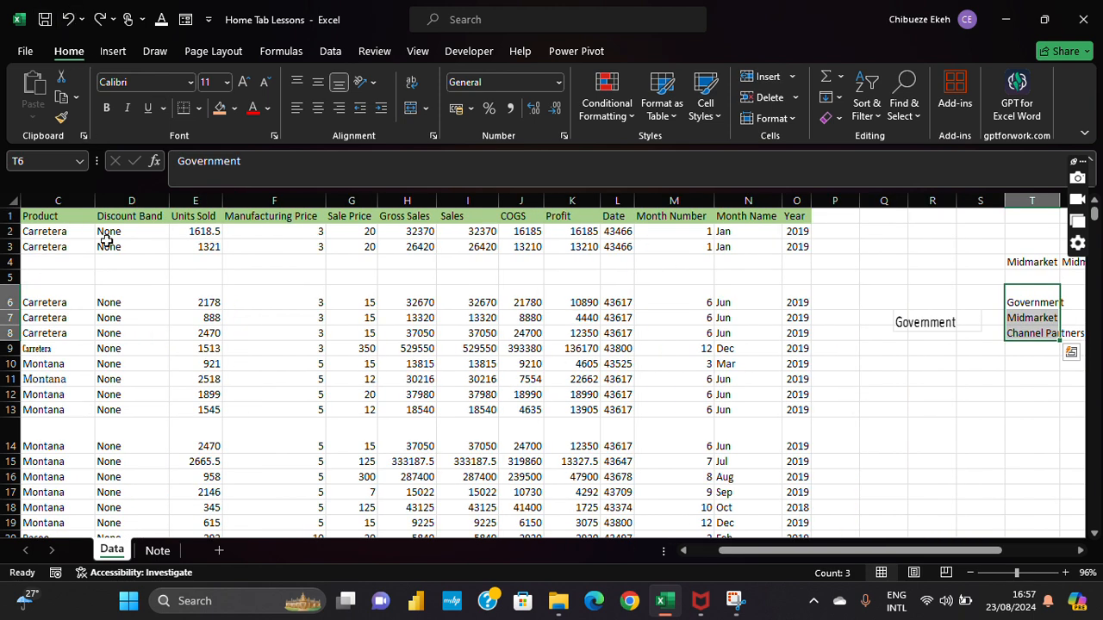
click(128, 316)
drag(897, 557, 867, 556)
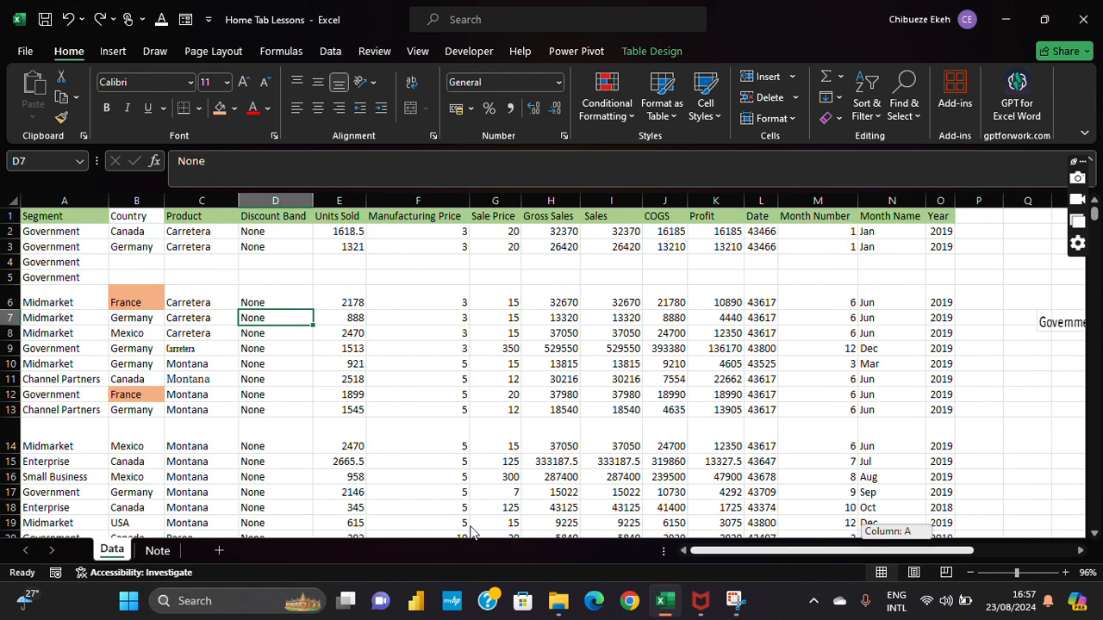
Step: Undo three more earlier edits, restoring Midmarket in T6
click(74, 21)
click(70, 21)
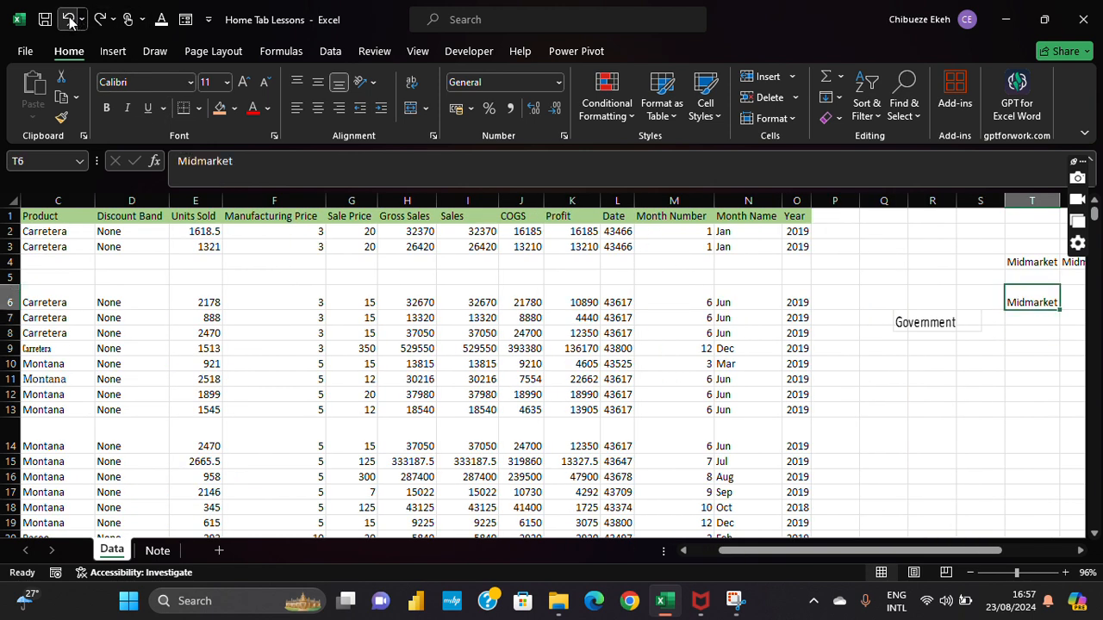
drag(867, 550, 801, 557)
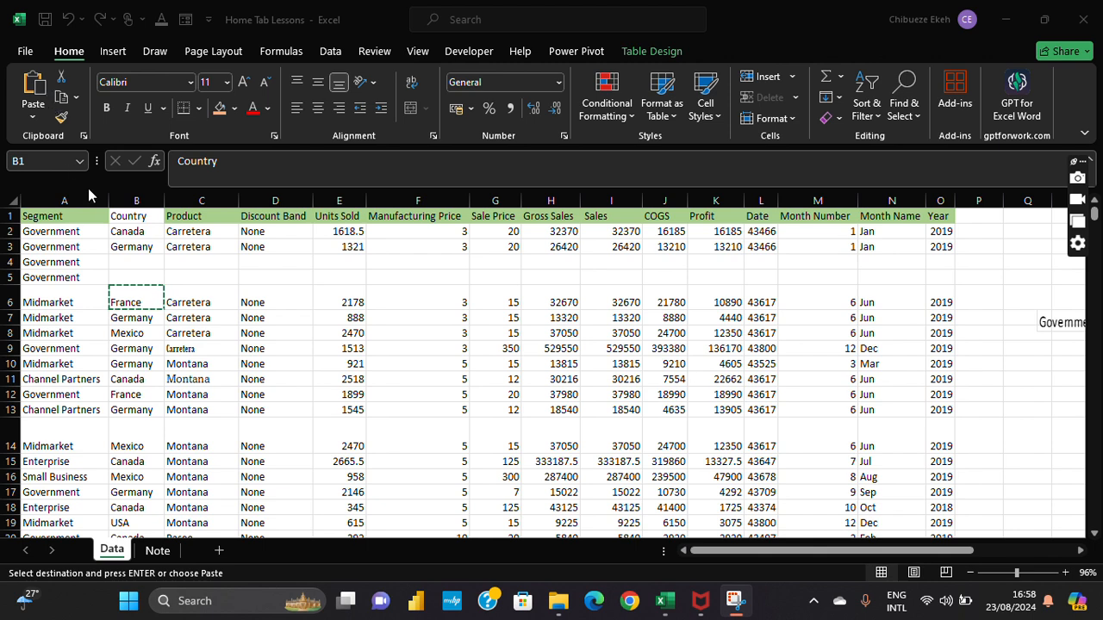
click(113, 216)
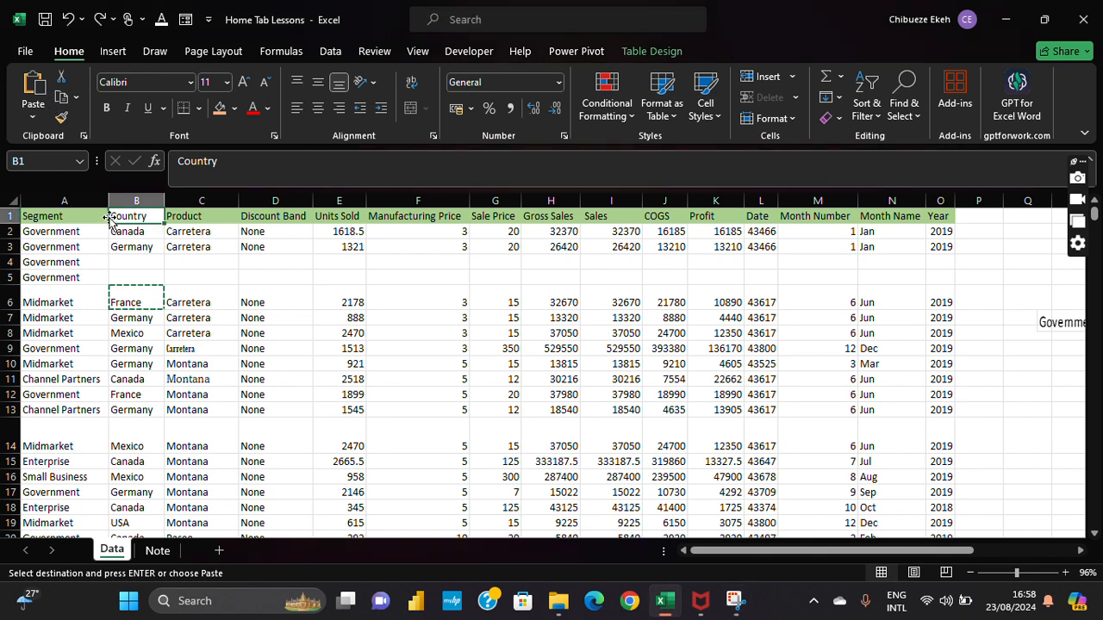
click(68, 18)
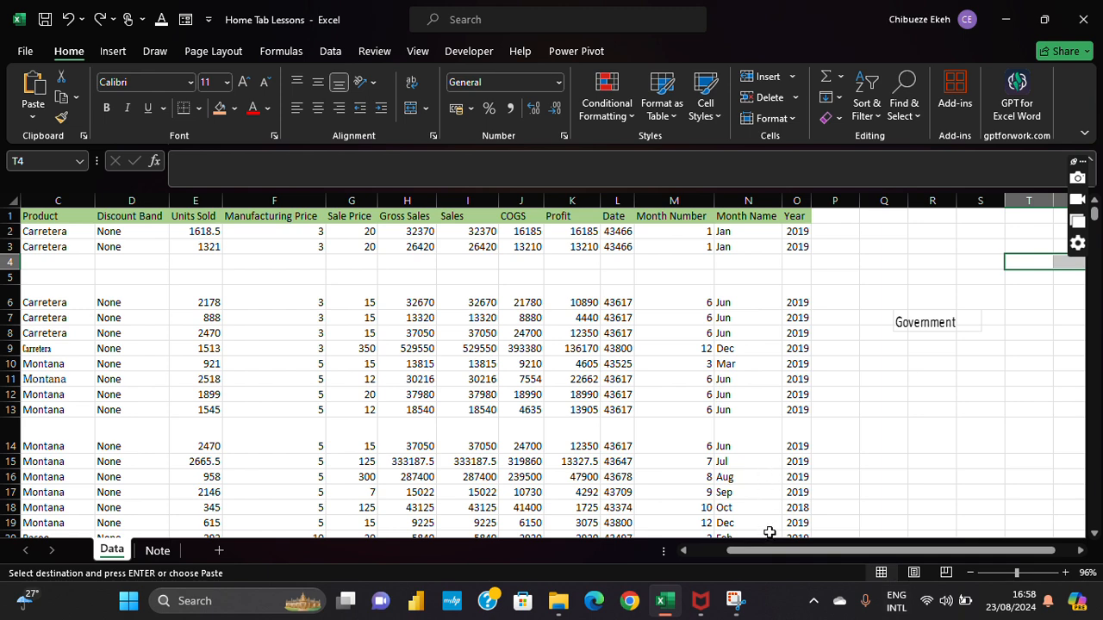
drag(769, 532, 722, 534)
Step: Fill the Country header B1 with the header row's light green
click(145, 219)
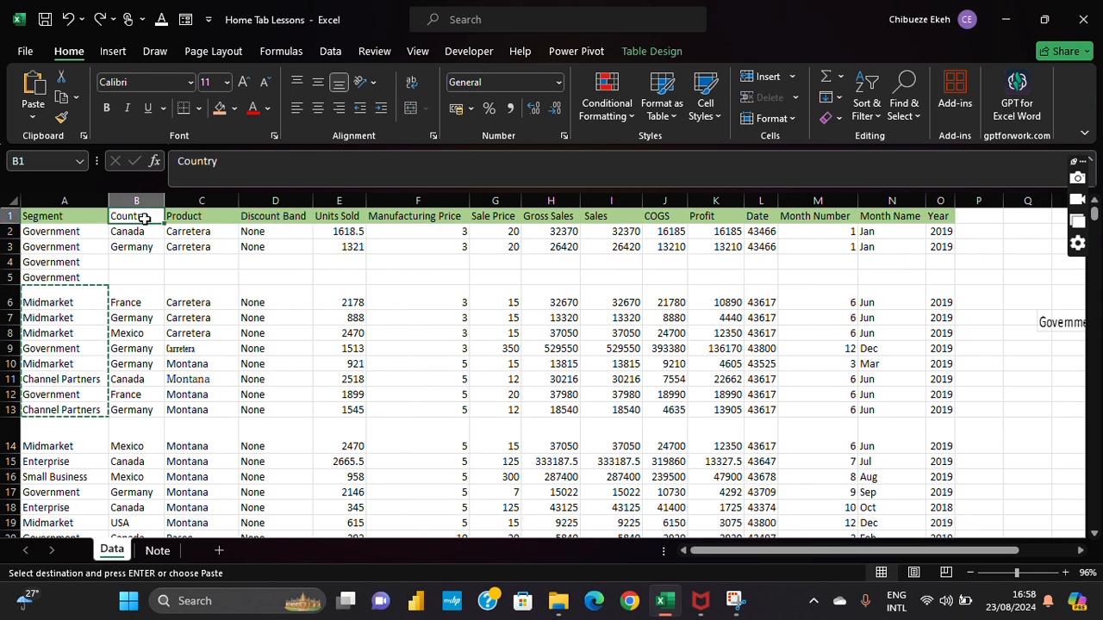
click(234, 108)
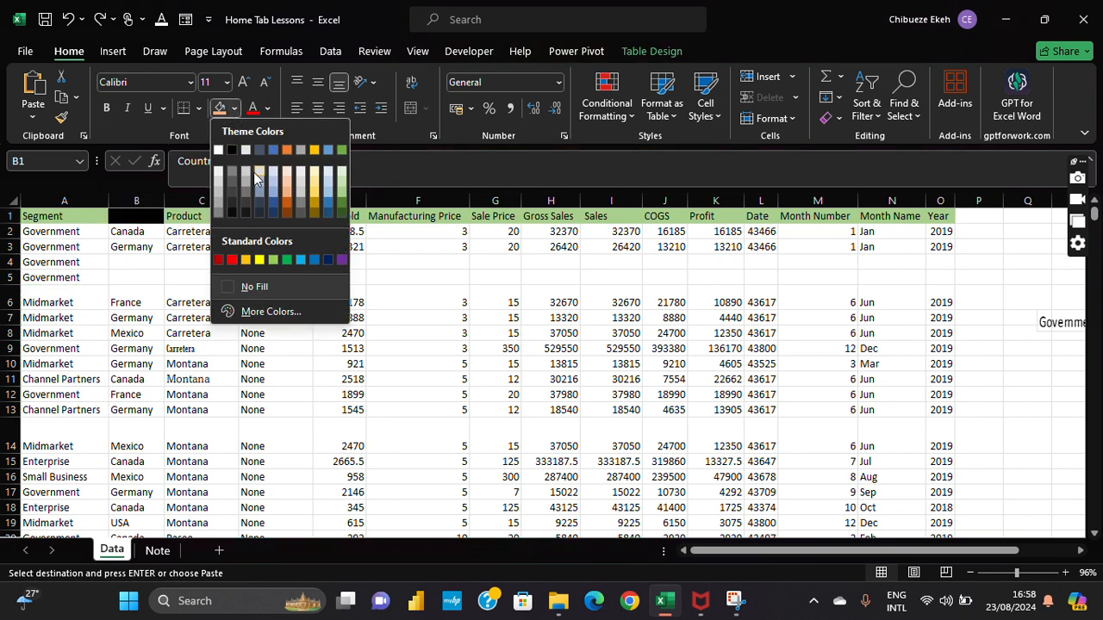
click(343, 191)
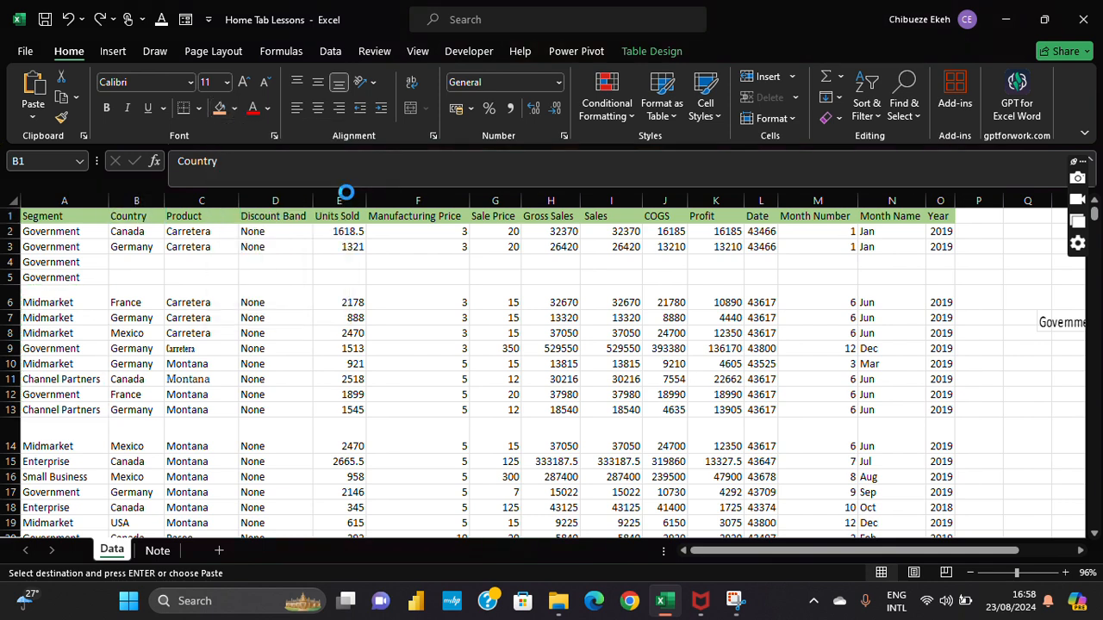
Step: Review the Government entries by selecting cells A2, A3 and B4
click(279, 279)
click(100, 246)
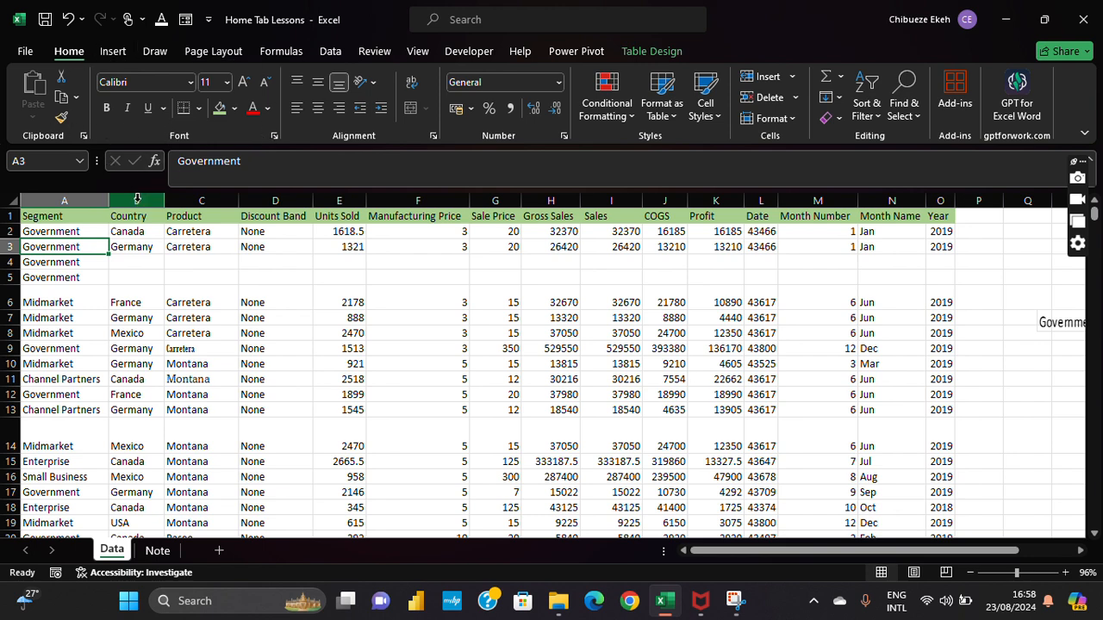
click(118, 264)
key(Up)
key(Left)
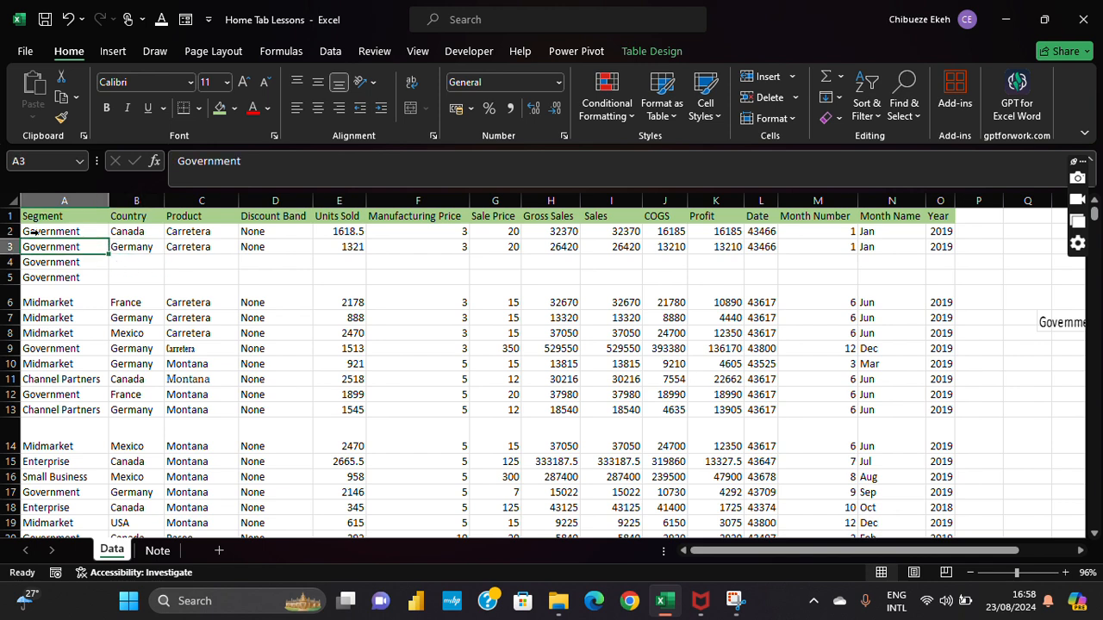
click(82, 225)
click(79, 247)
Step: Select A1:E11 and change its font to Algerian
click(62, 200)
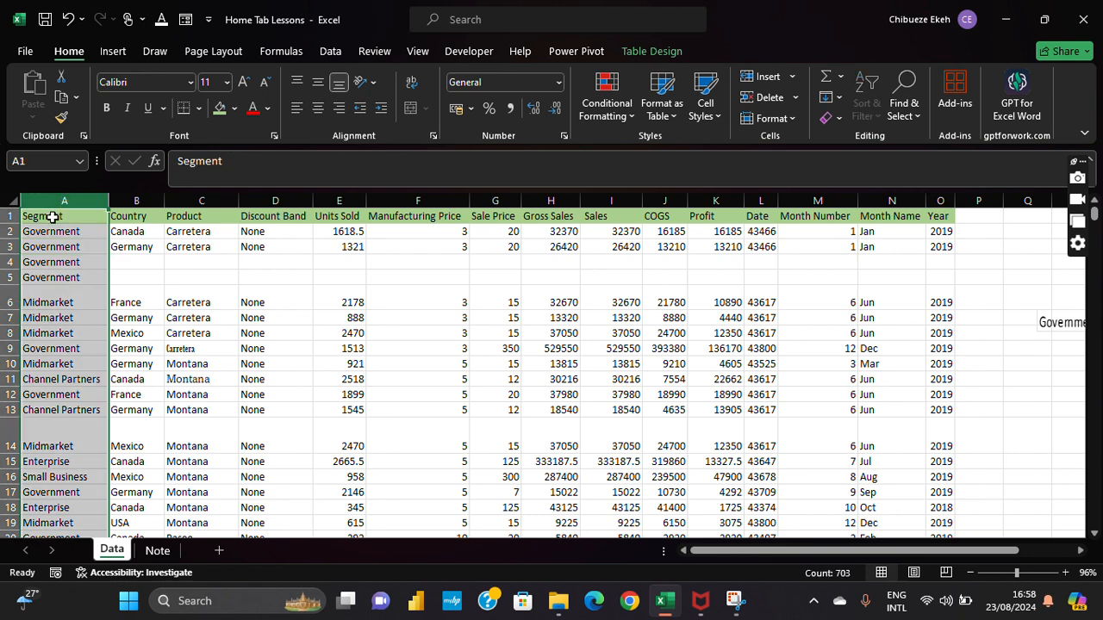
drag(49, 215, 330, 377)
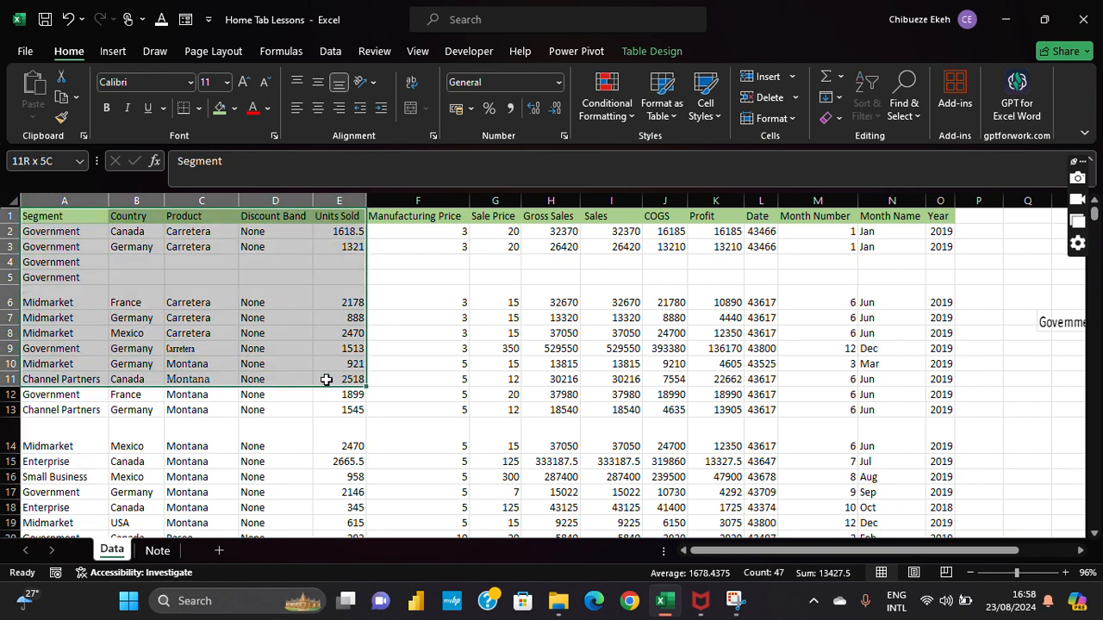
click(191, 82)
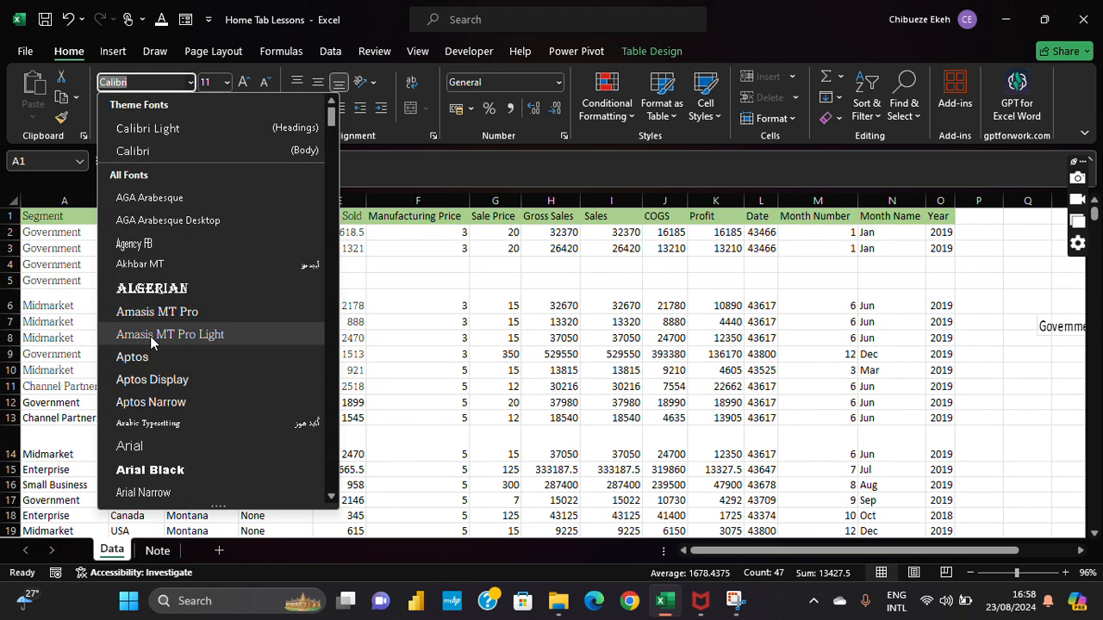
click(151, 288)
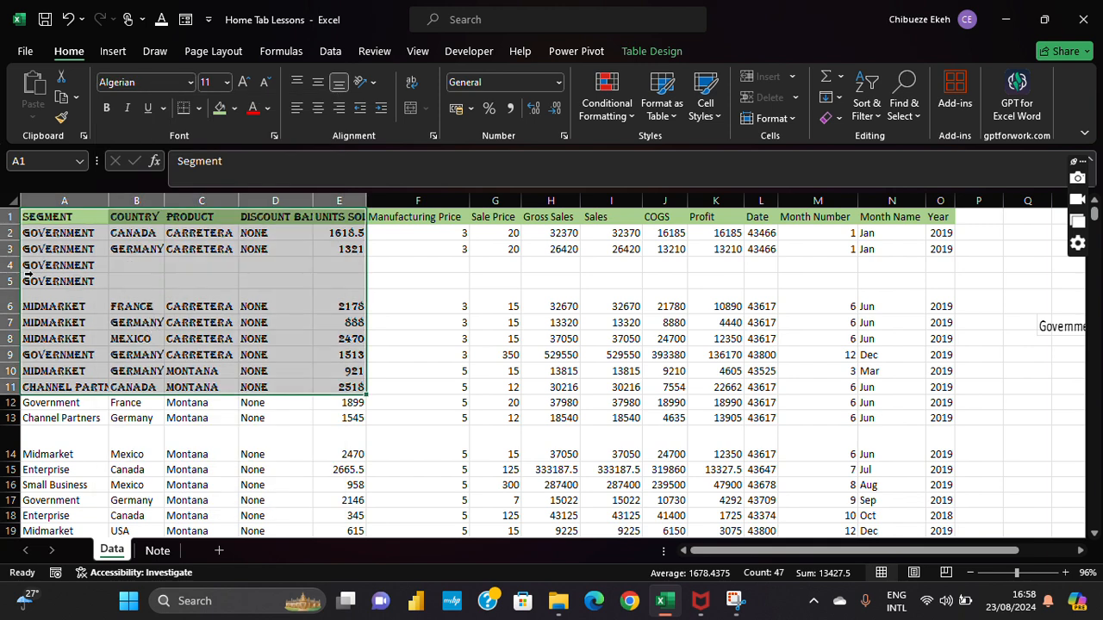
Step: Make A1:E11 bold, italic and double-underlined
click(107, 111)
click(126, 110)
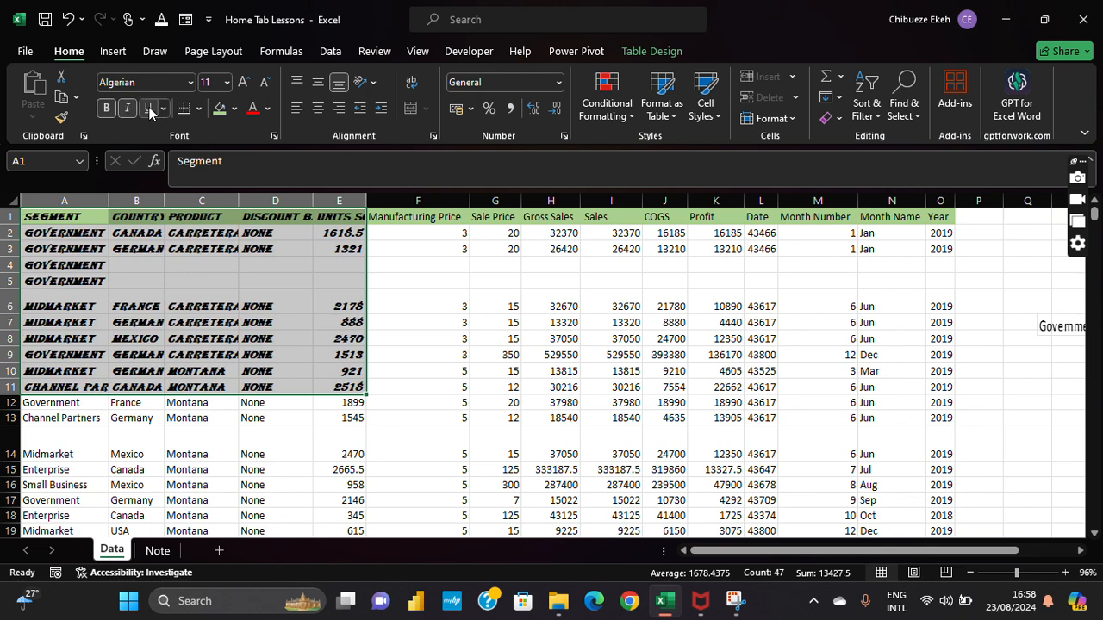
click(148, 109)
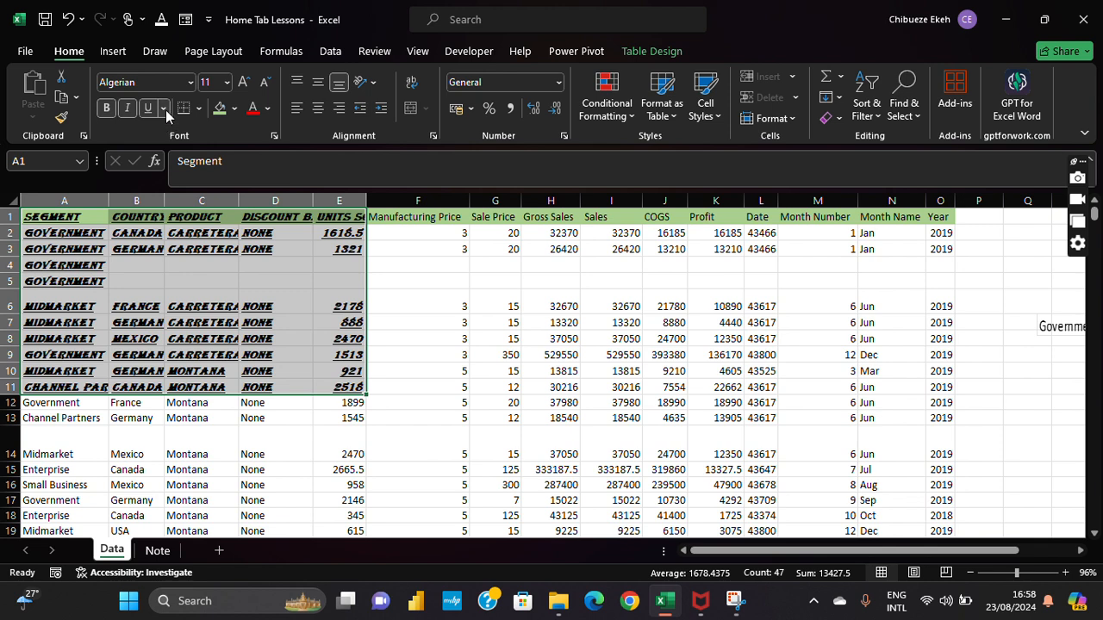
click(163, 108)
click(180, 154)
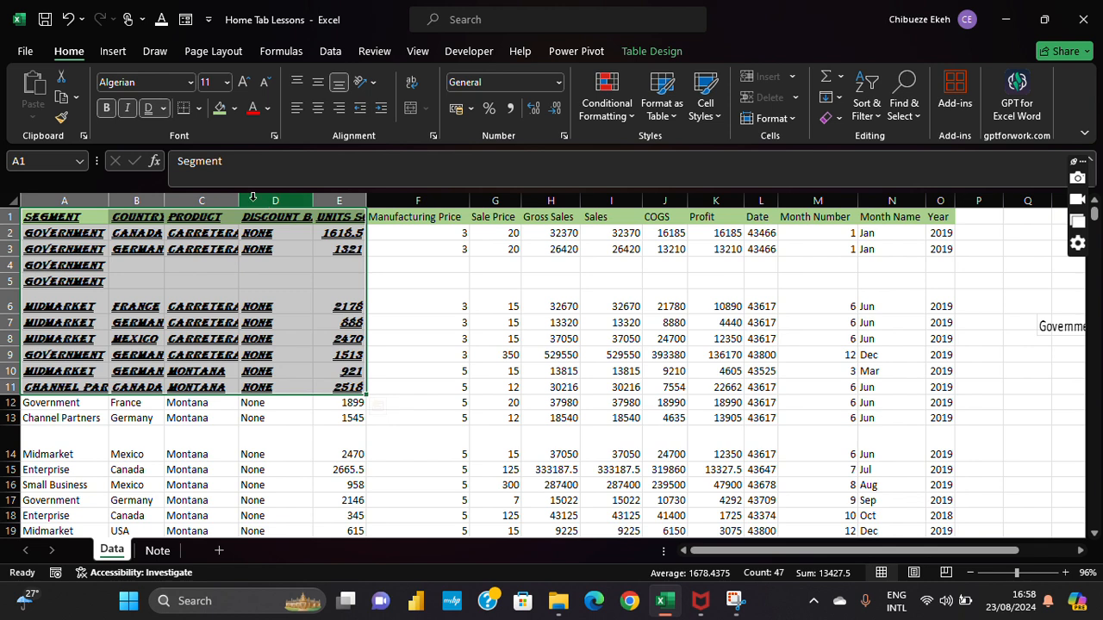
Step: Try font sizes 8 and 11, then step the size up and down to settle on 10
click(226, 82)
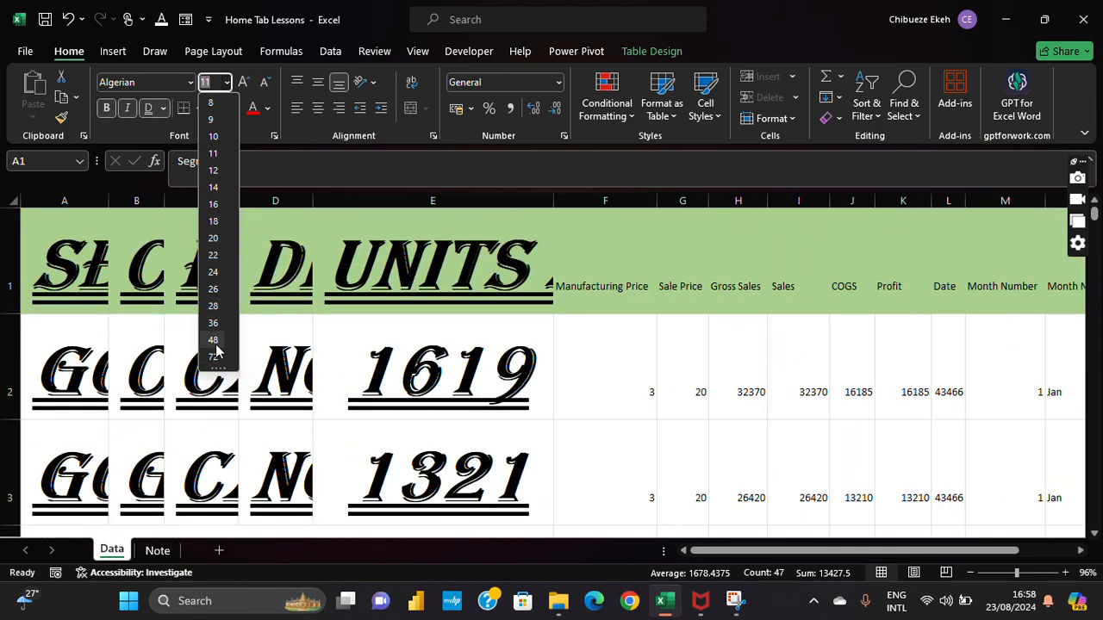
click(210, 105)
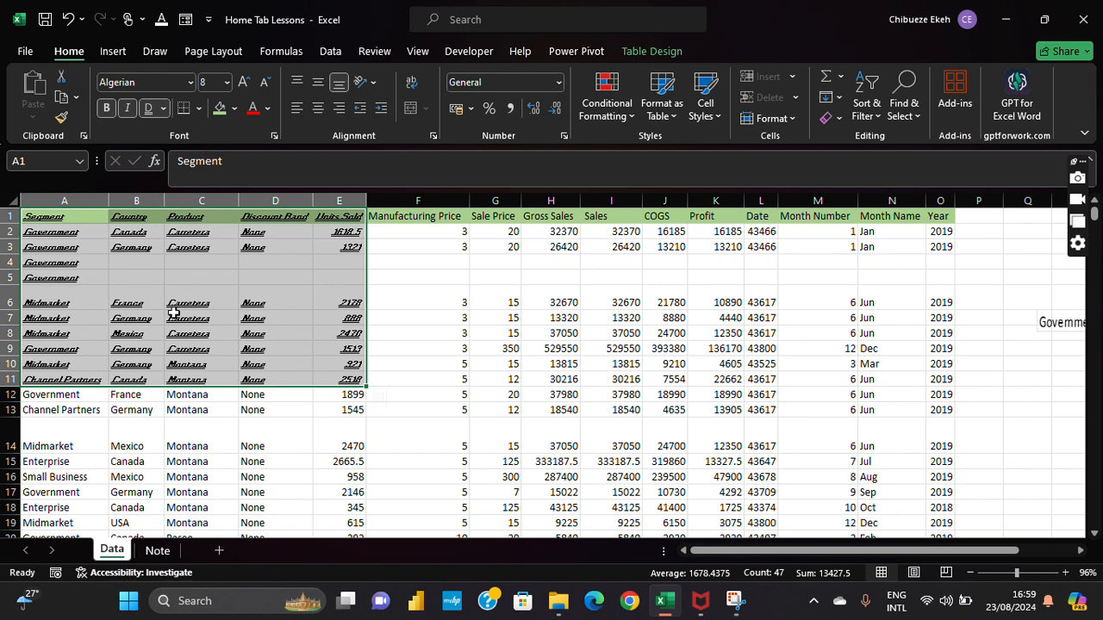
click(226, 82)
click(213, 154)
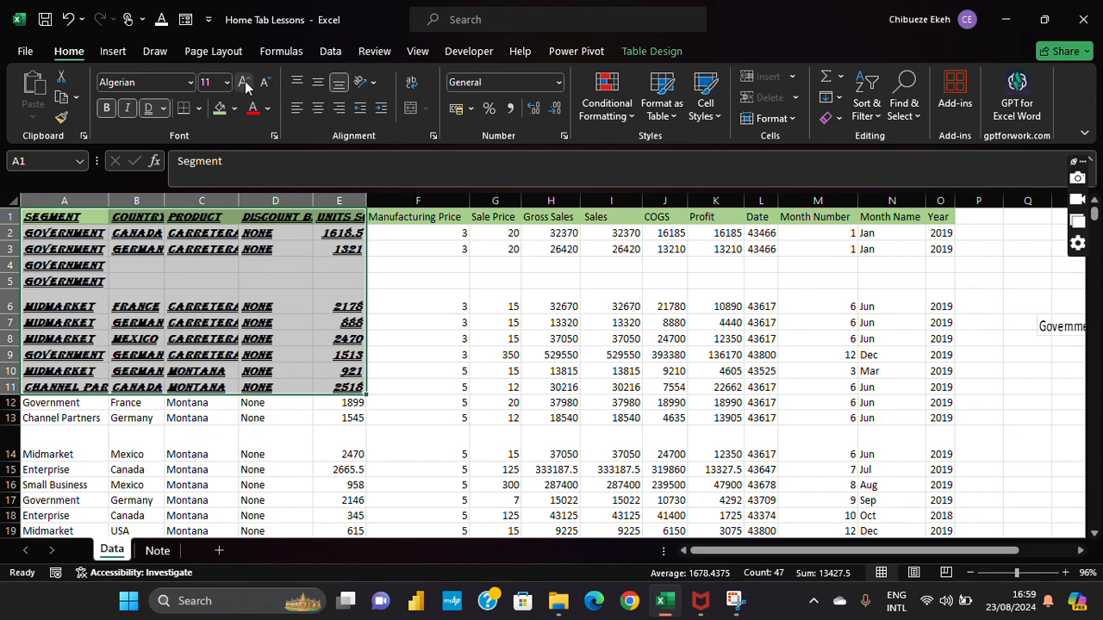
click(245, 82)
click(244, 82)
click(245, 82)
click(245, 81)
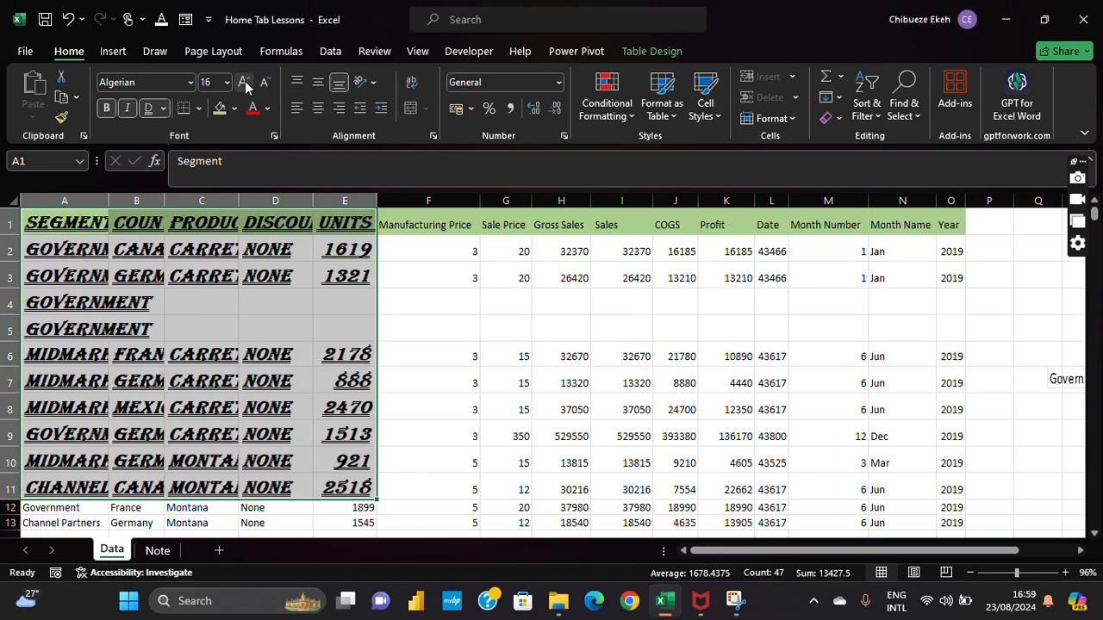
click(265, 85)
click(266, 85)
click(266, 85)
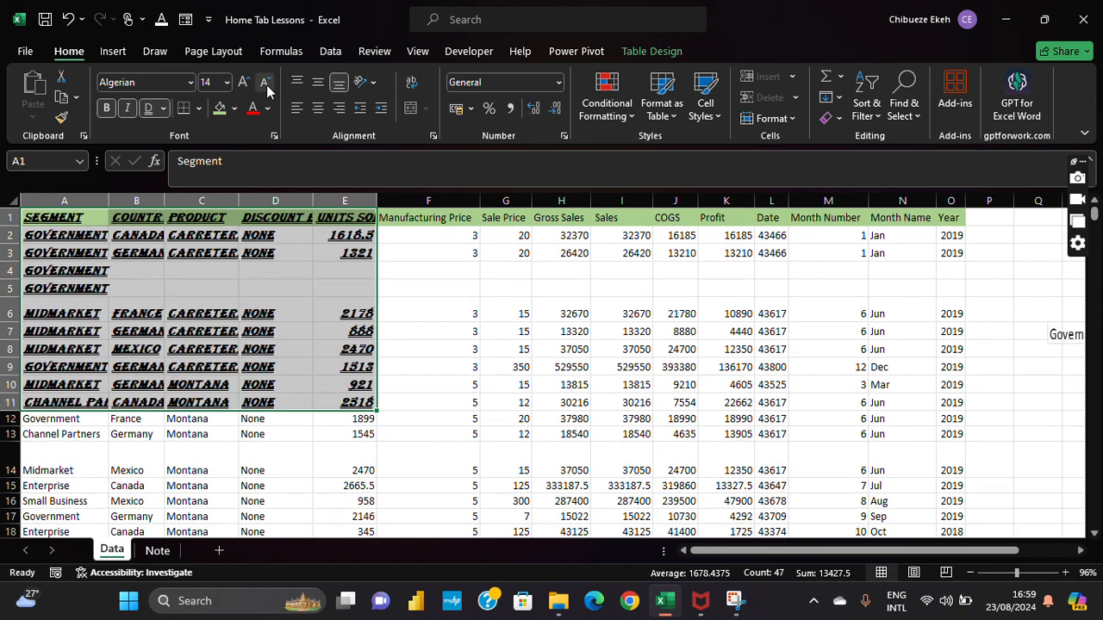
click(265, 84)
click(265, 84)
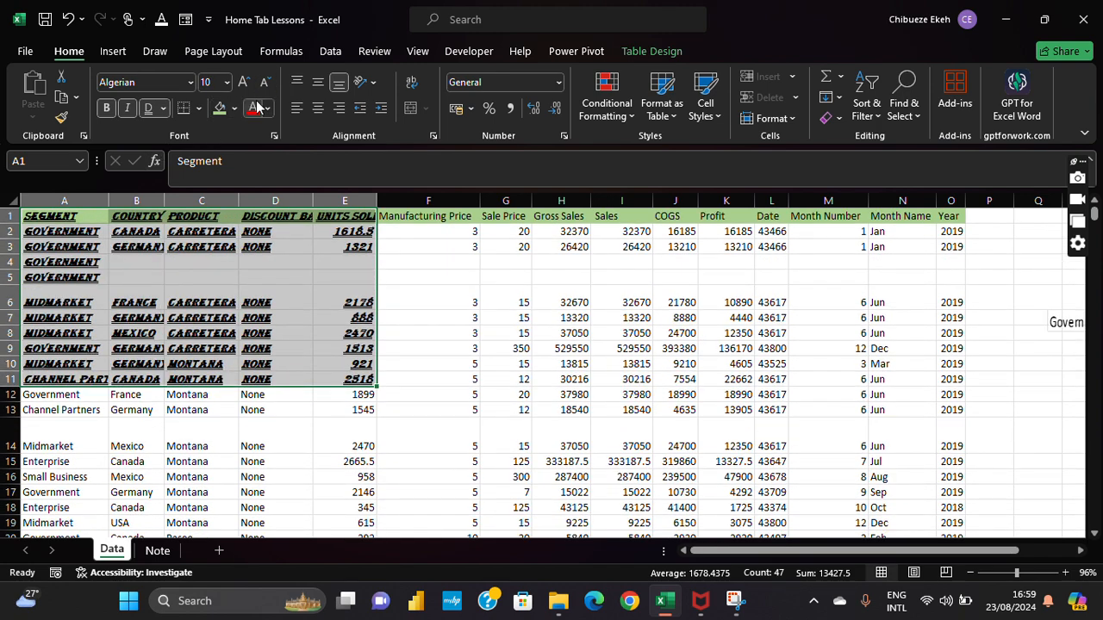
click(196, 109)
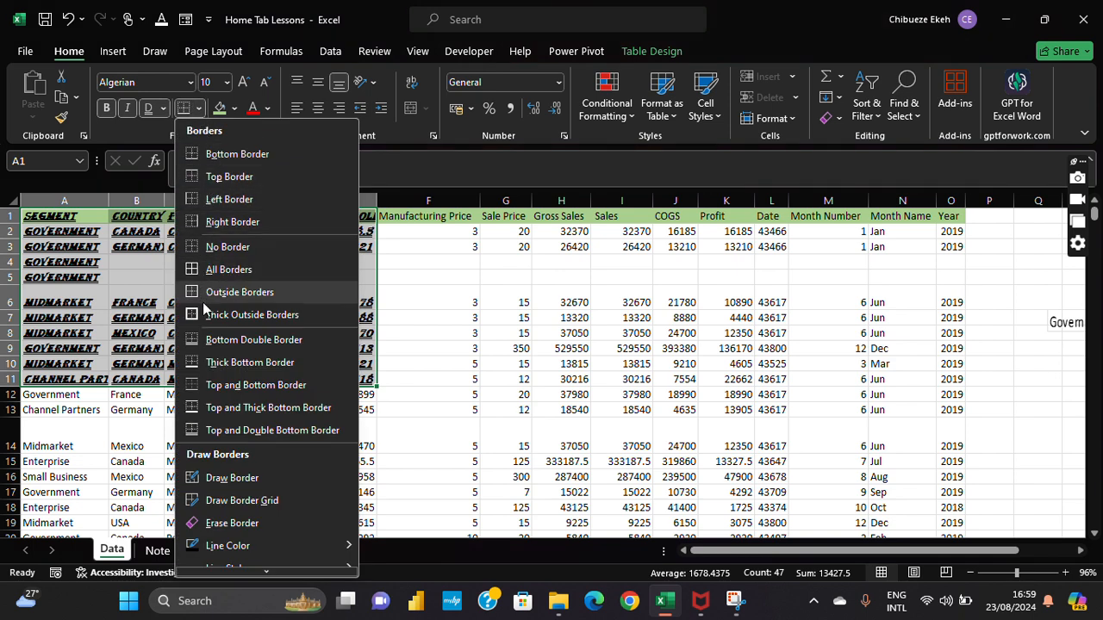
Step: Apply All Borders to every cell in A1:E11
click(210, 154)
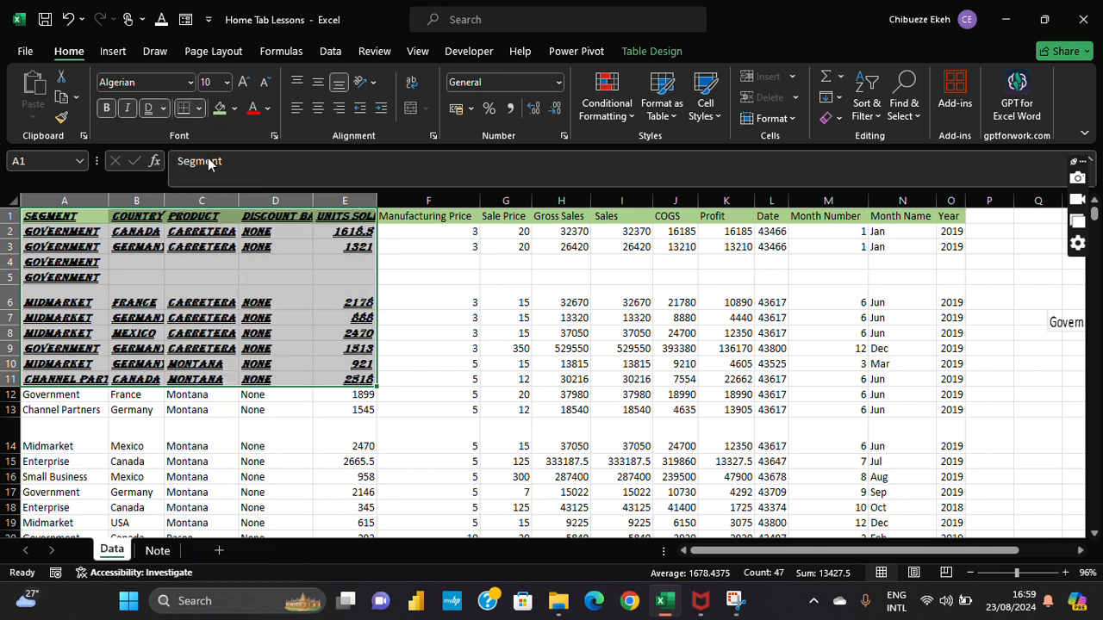
click(172, 412)
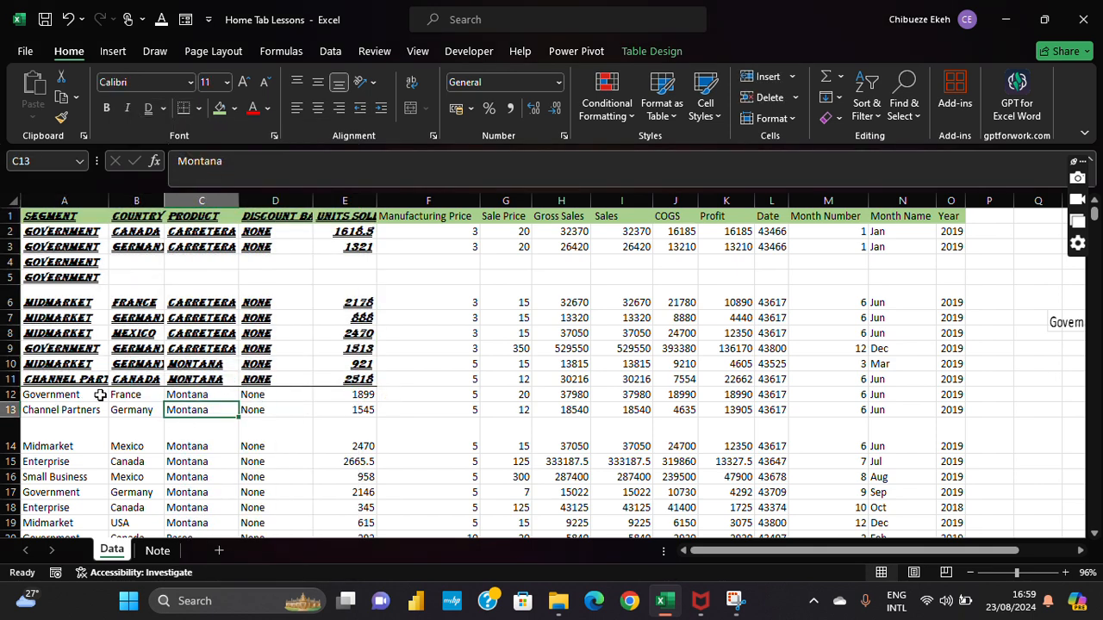
click(41, 214)
key(ctrl+shift+Right)
key(shift+Down)
key(shift+Down)
key(shift+Down)
drag(56, 221, 336, 379)
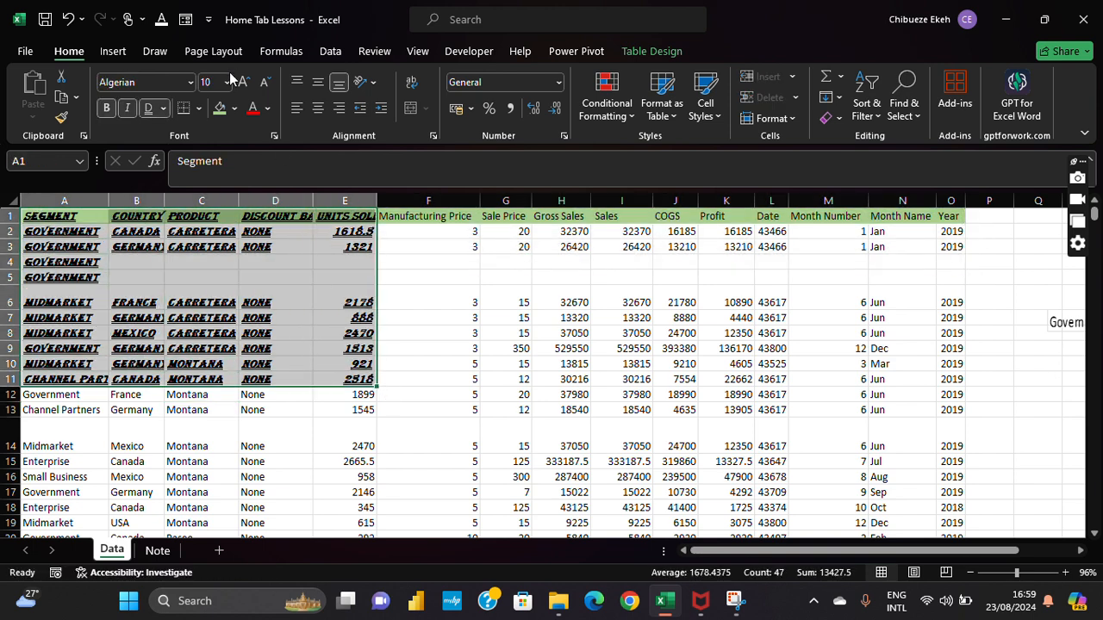
click(198, 108)
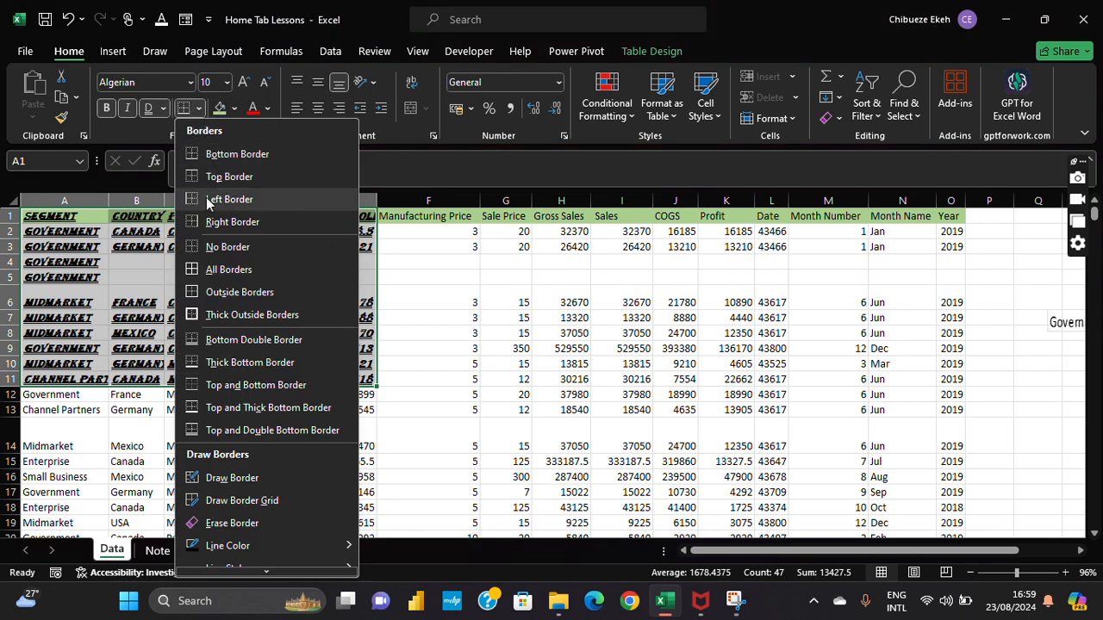
click(196, 268)
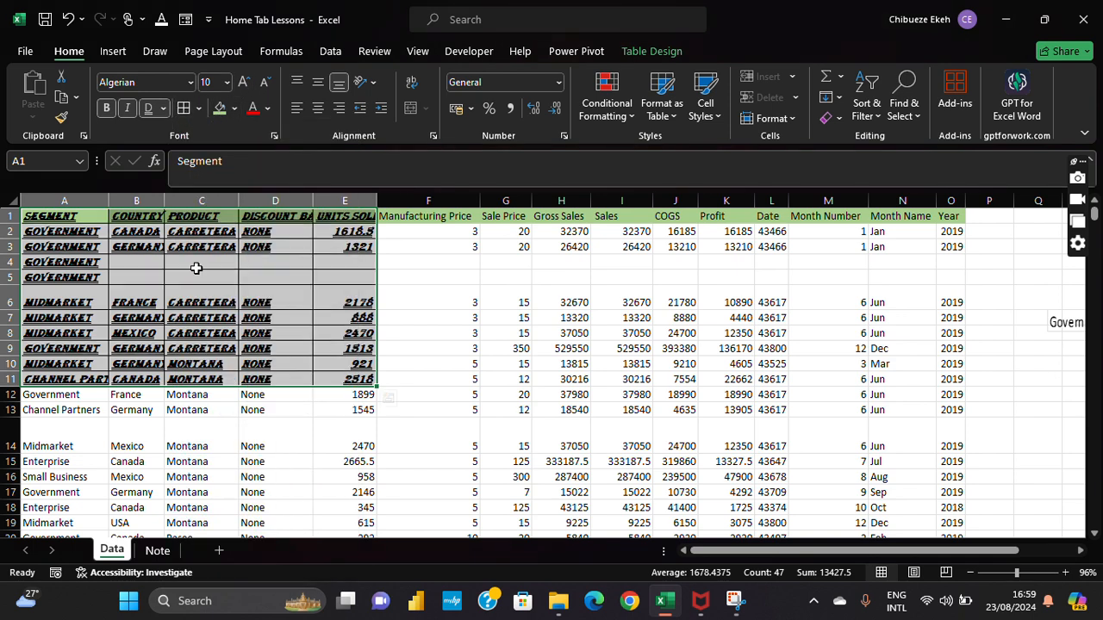
click(198, 108)
click(197, 269)
Step: Give A1:E11 a light blue fill and dark gold text
click(233, 109)
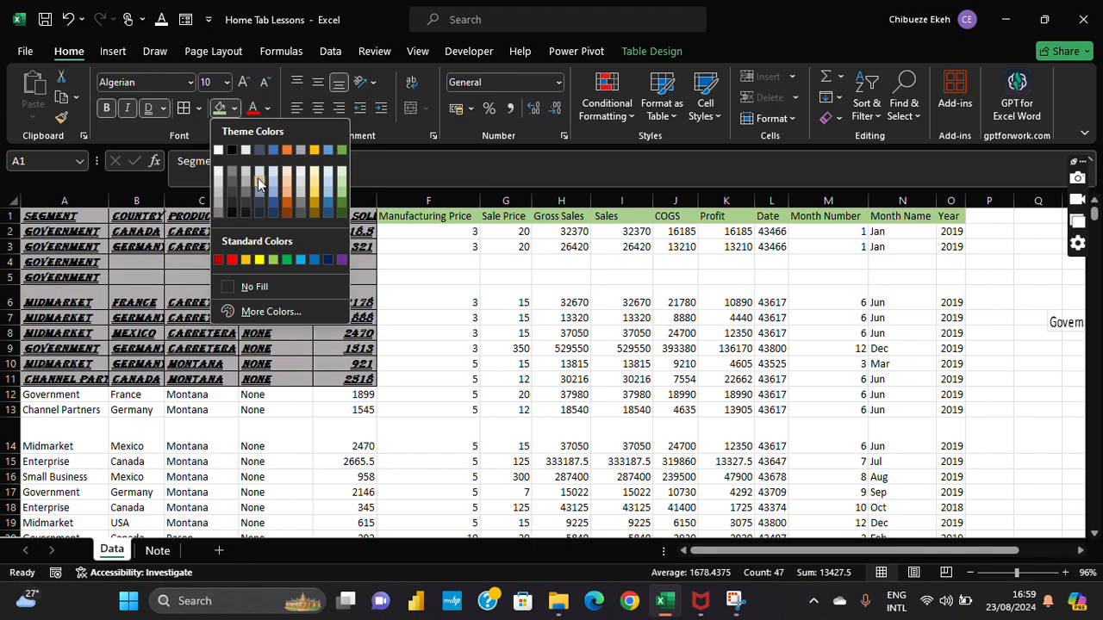
click(270, 191)
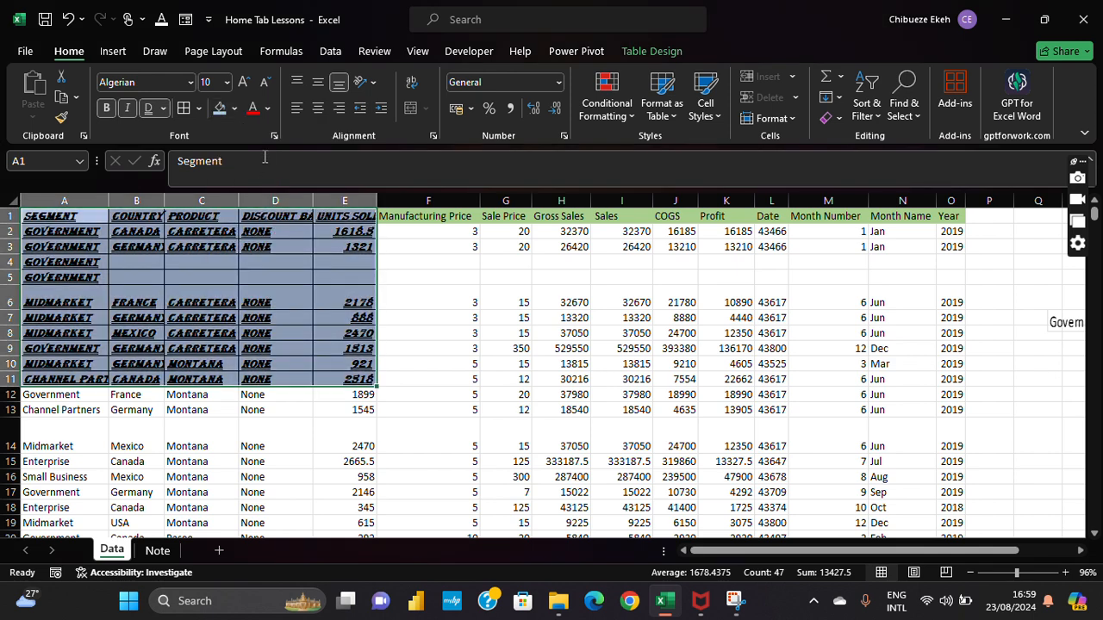
click(267, 108)
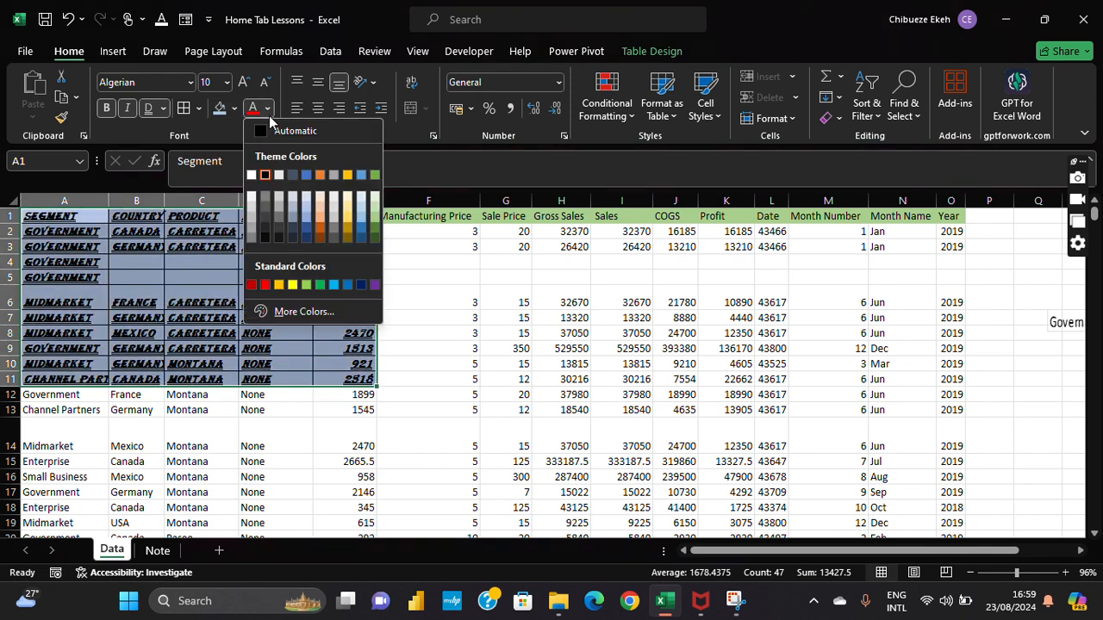
click(345, 225)
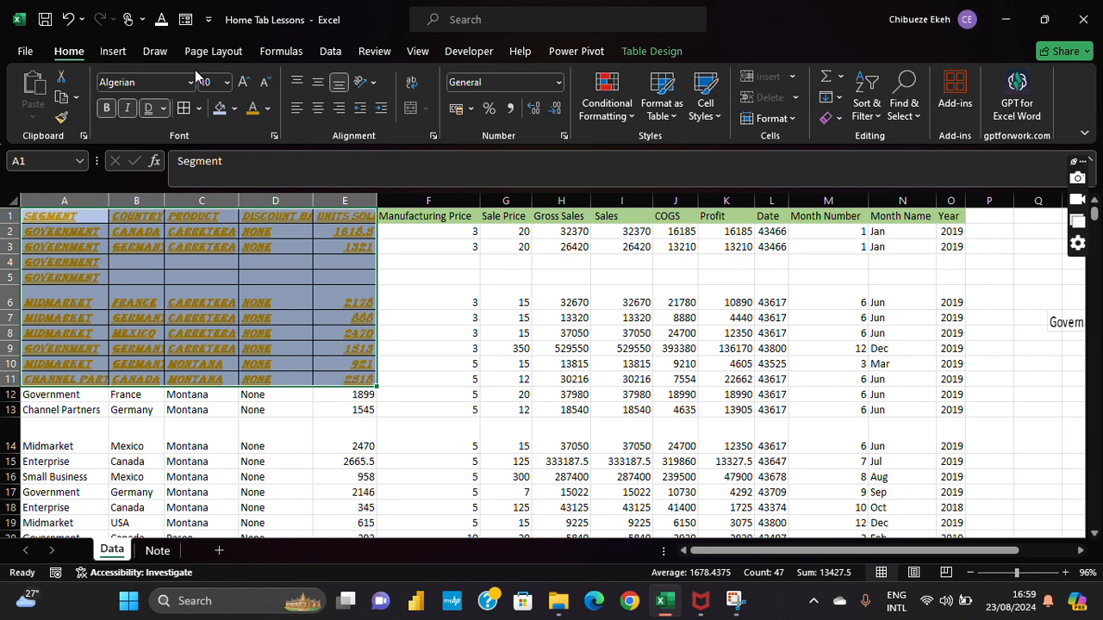
Step: Look at Format Cells without changes, then reselect the A1:E11 block
click(273, 136)
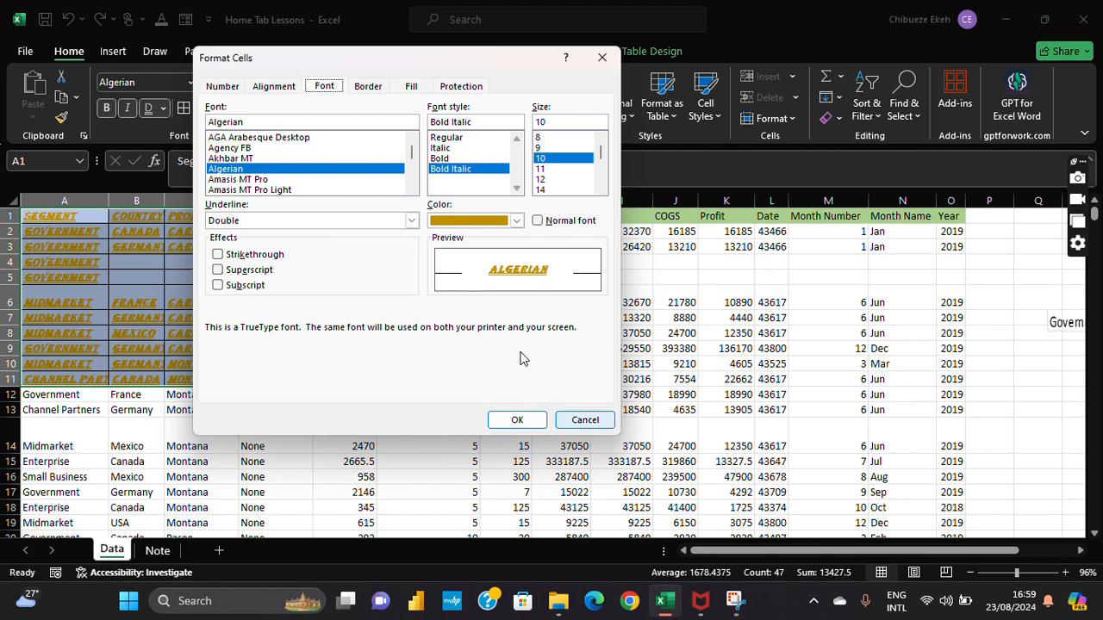
click(567, 419)
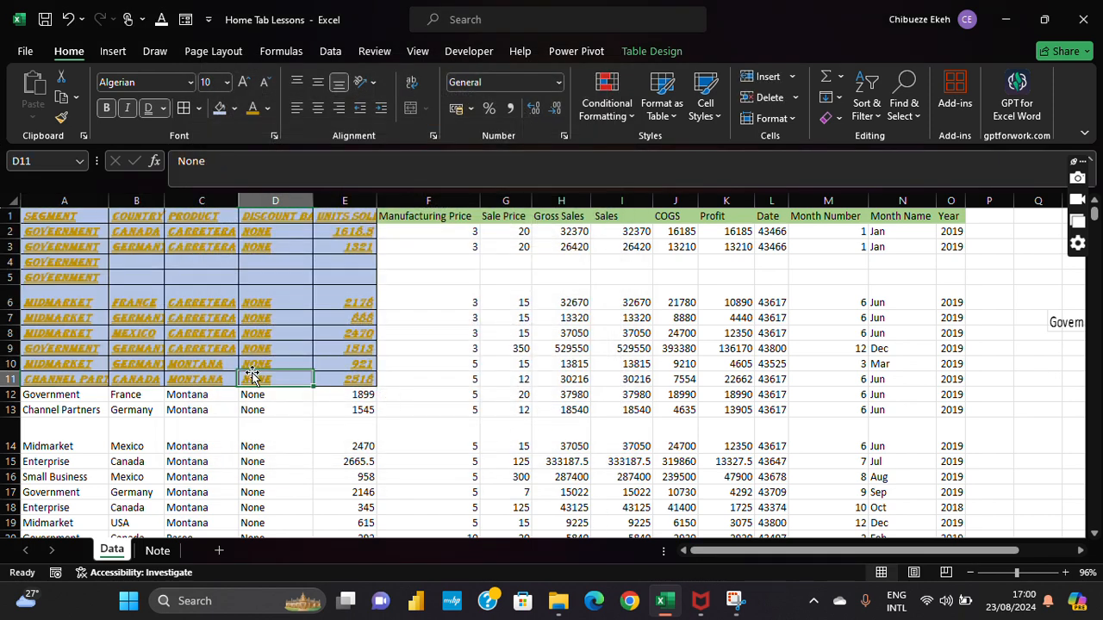
click(36, 218)
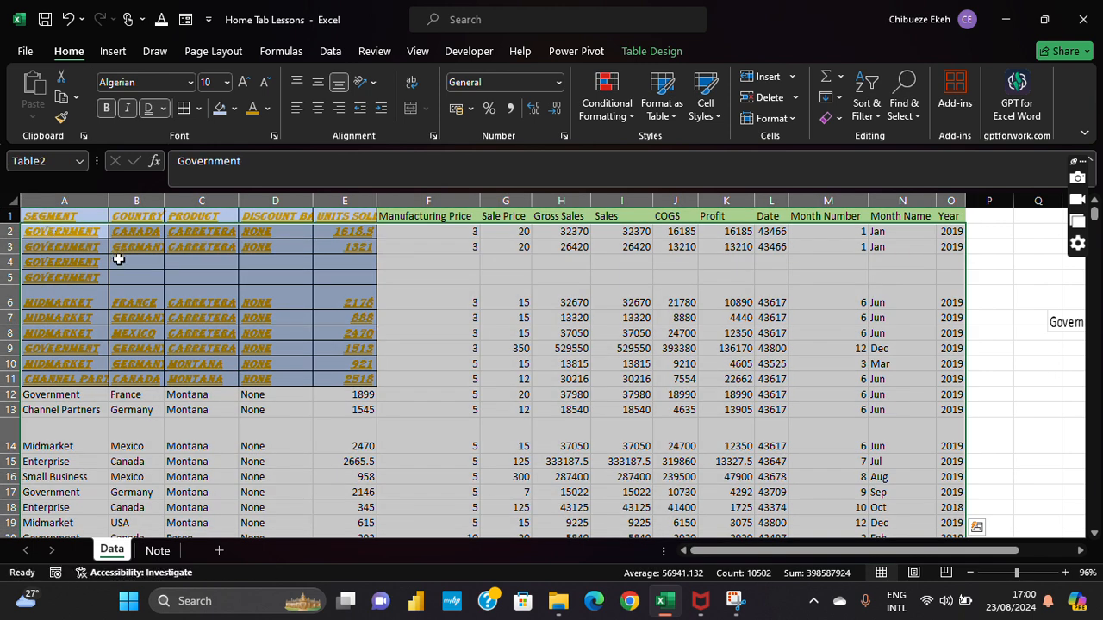
click(119, 260)
drag(54, 216, 337, 374)
Step: Undo the font colour, borders, size changes, italic, underline, bold and Algerian font
click(68, 19)
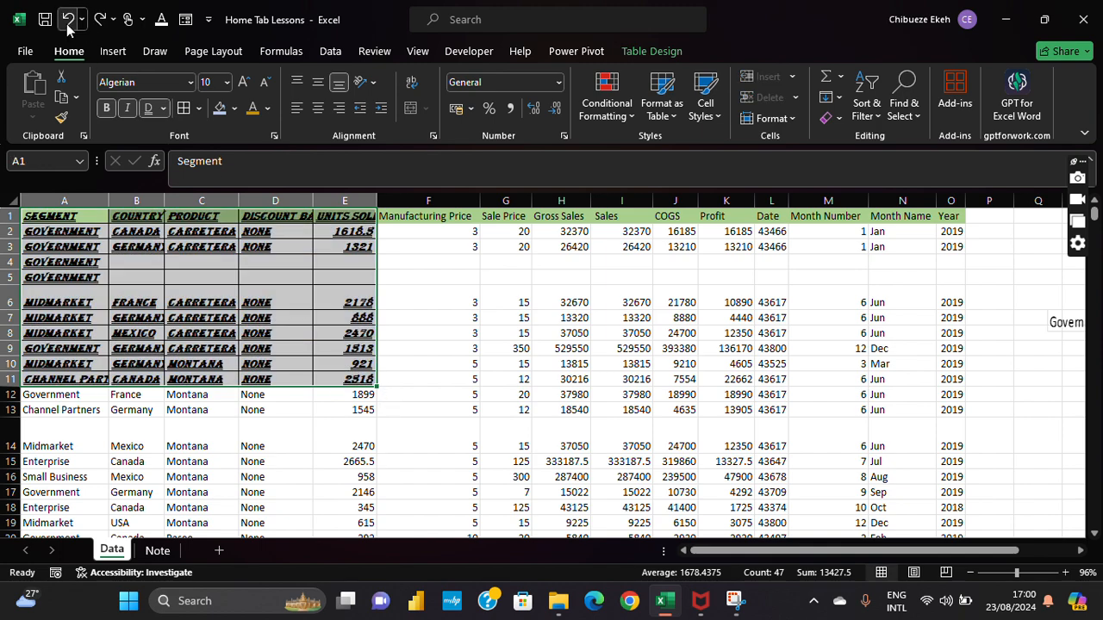
click(67, 24)
click(68, 24)
click(67, 24)
click(67, 24)
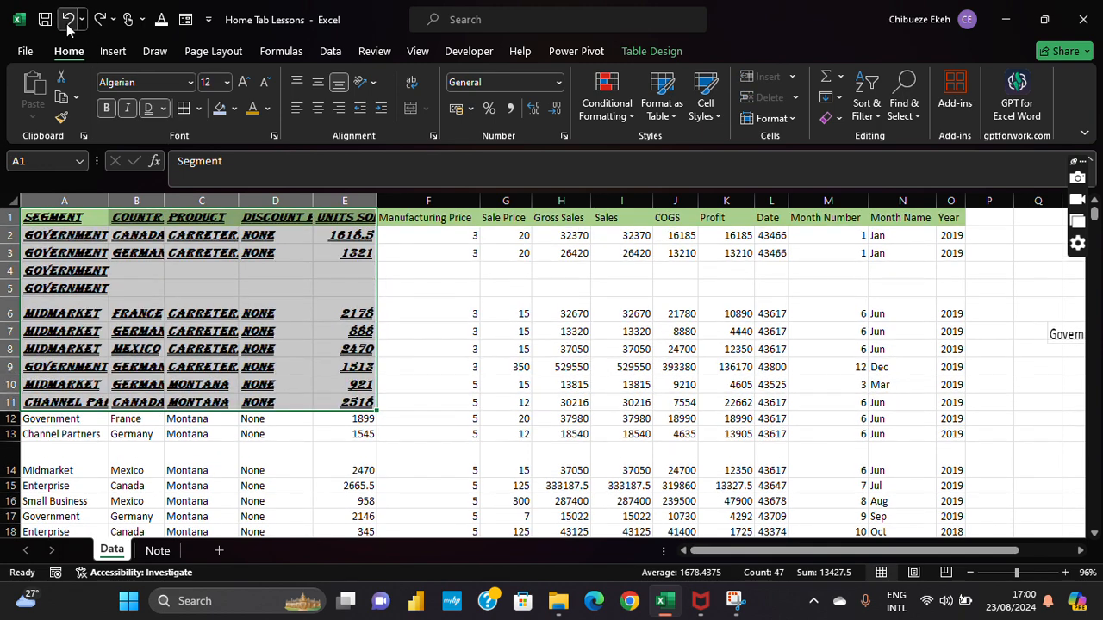
click(68, 24)
click(68, 24)
click(68, 24)
click(68, 24)
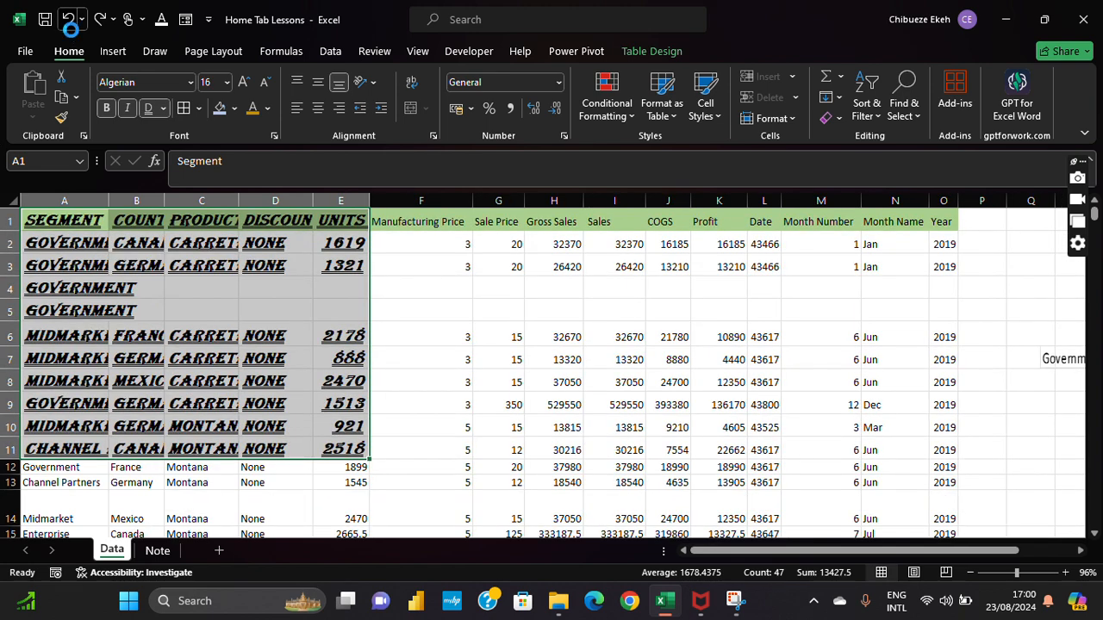
click(68, 25)
click(68, 24)
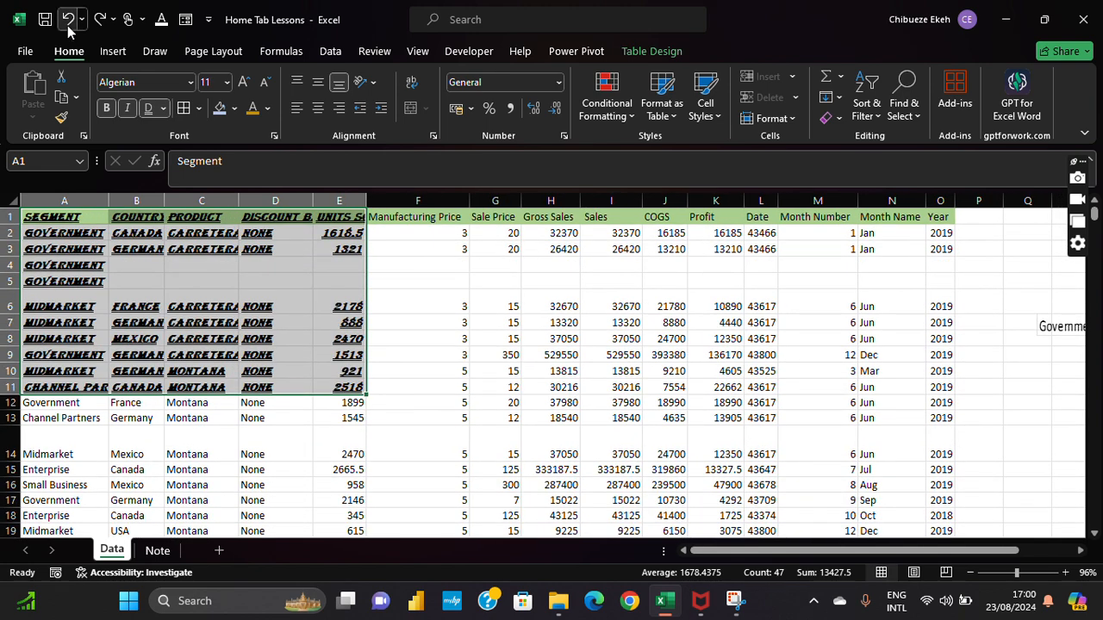
click(67, 24)
click(67, 24)
click(67, 24)
click(67, 24)
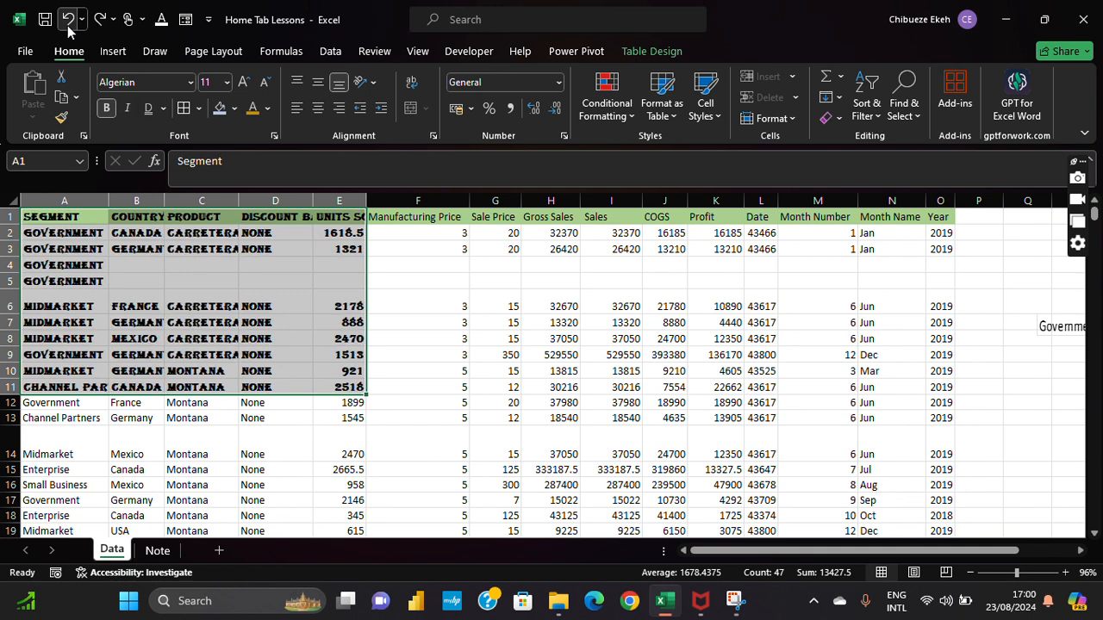
click(68, 24)
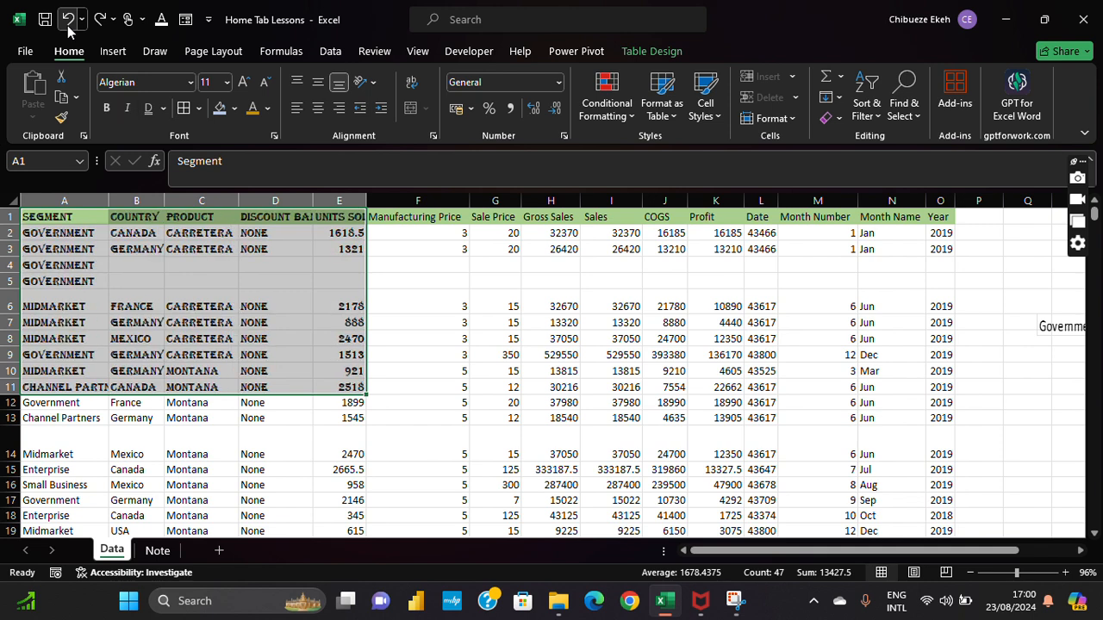
click(68, 19)
click(207, 318)
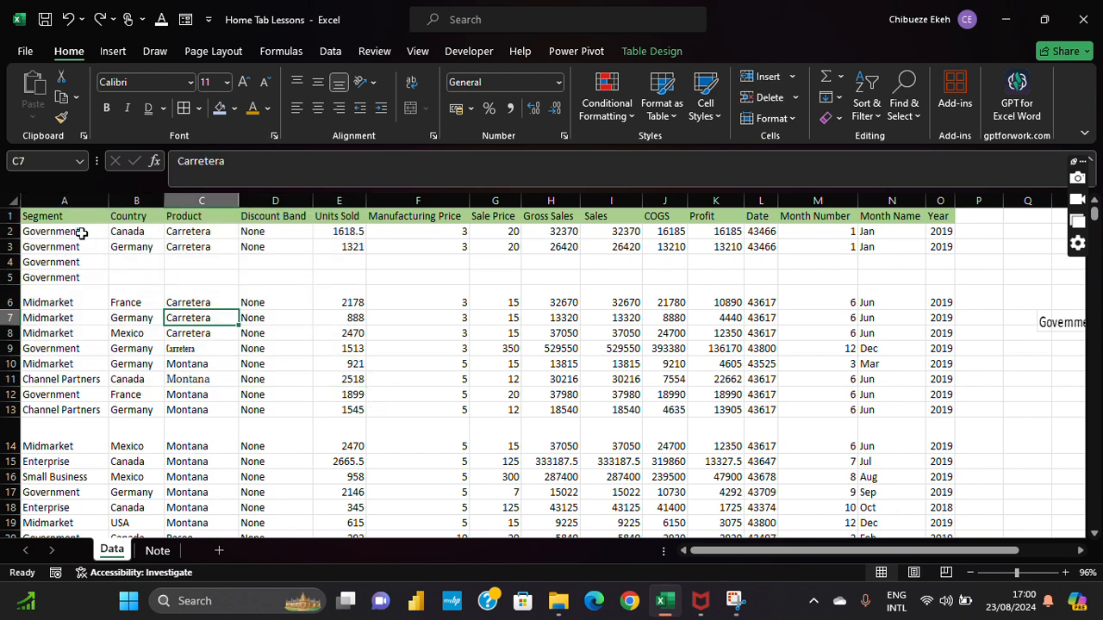
drag(59, 233, 90, 301)
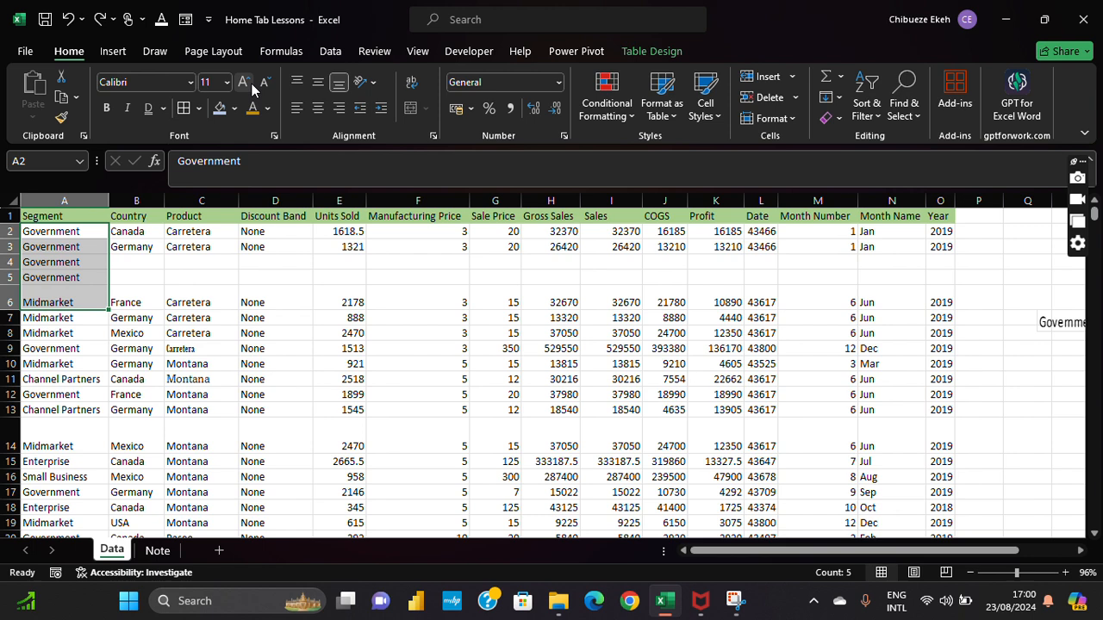
click(274, 137)
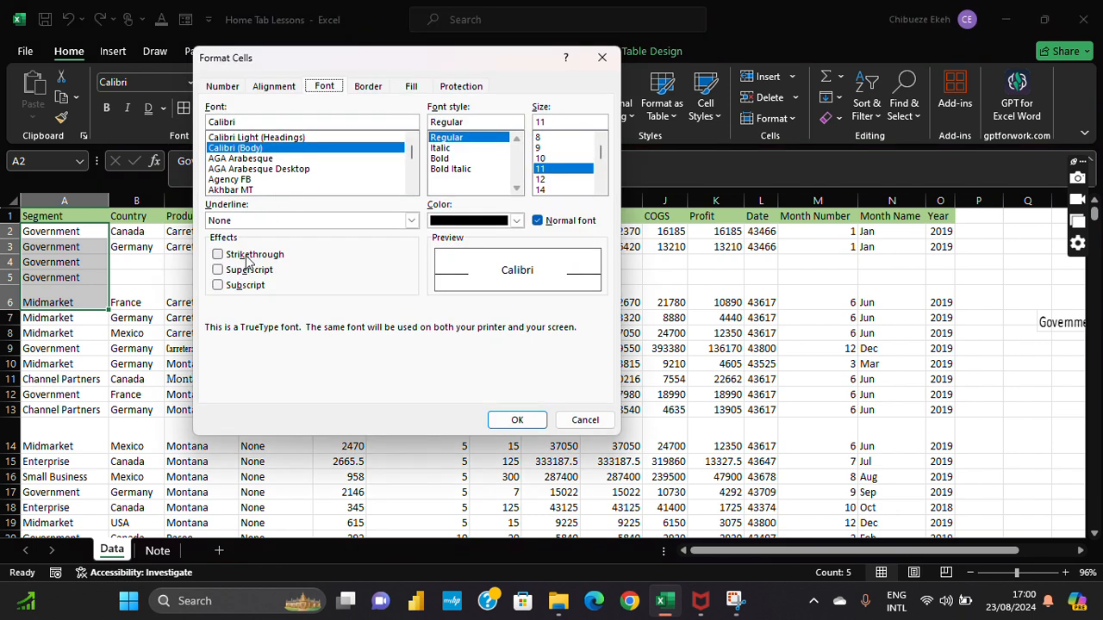
click(218, 255)
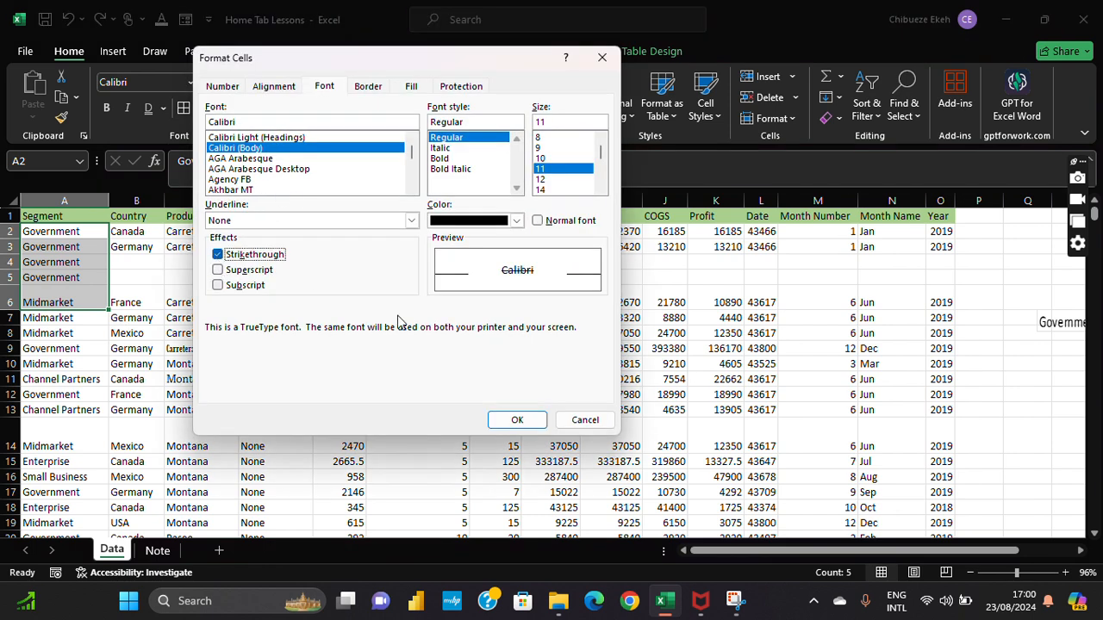
click(517, 419)
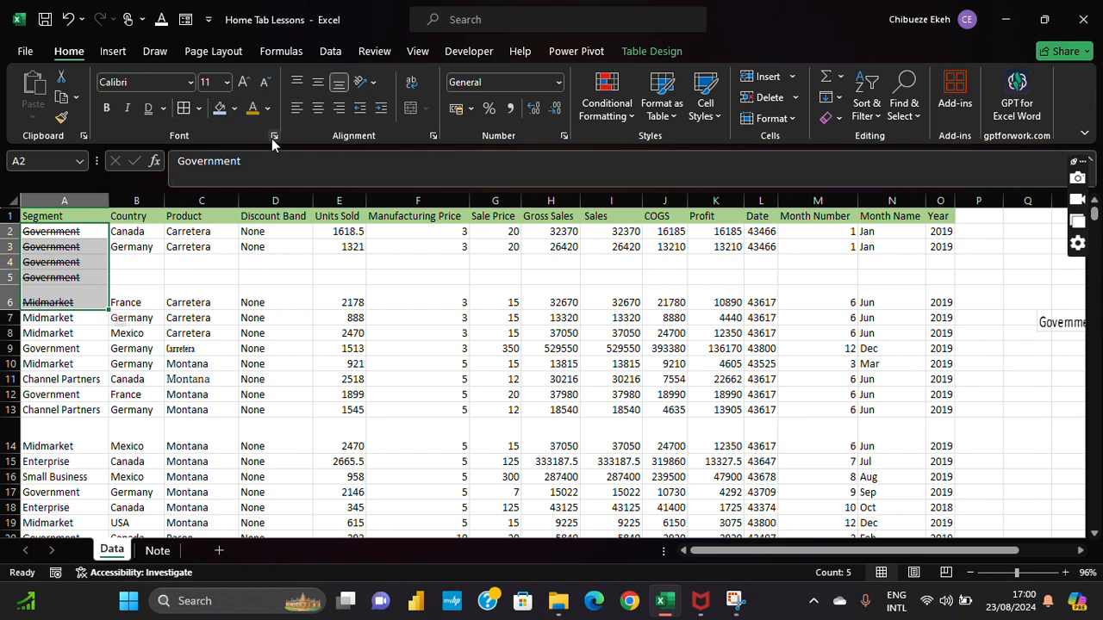
click(274, 136)
click(240, 255)
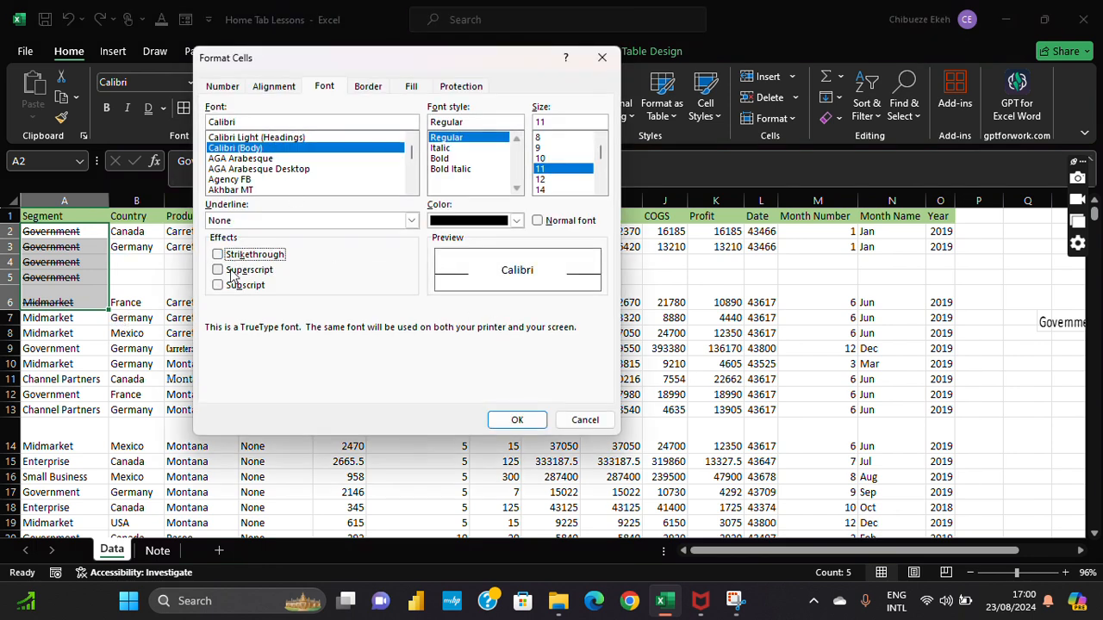
click(237, 270)
click(517, 420)
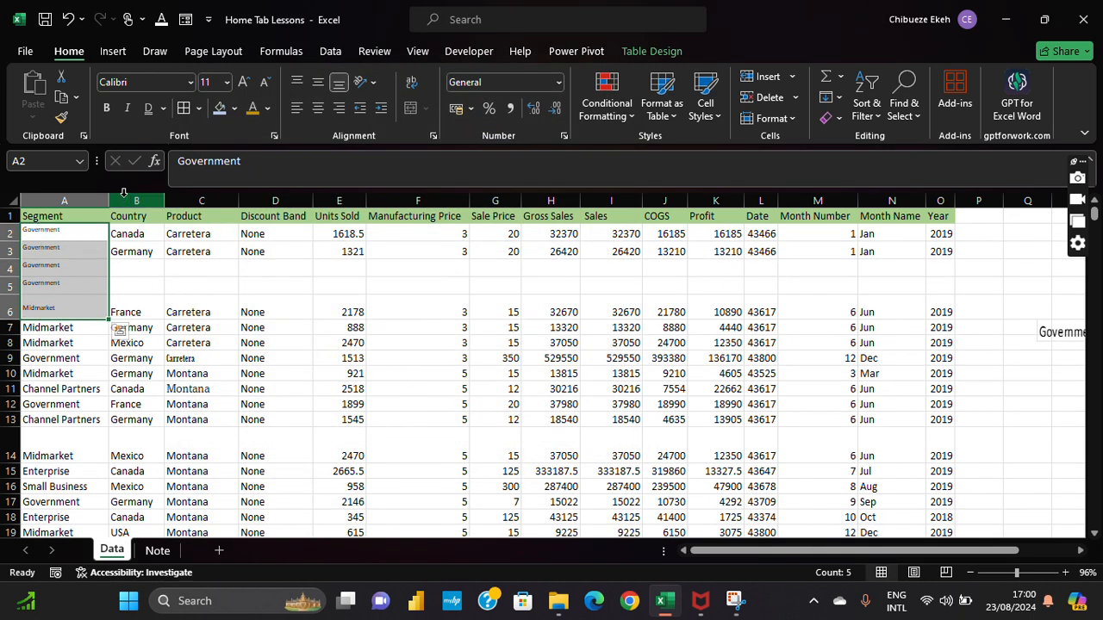
click(273, 137)
click(217, 285)
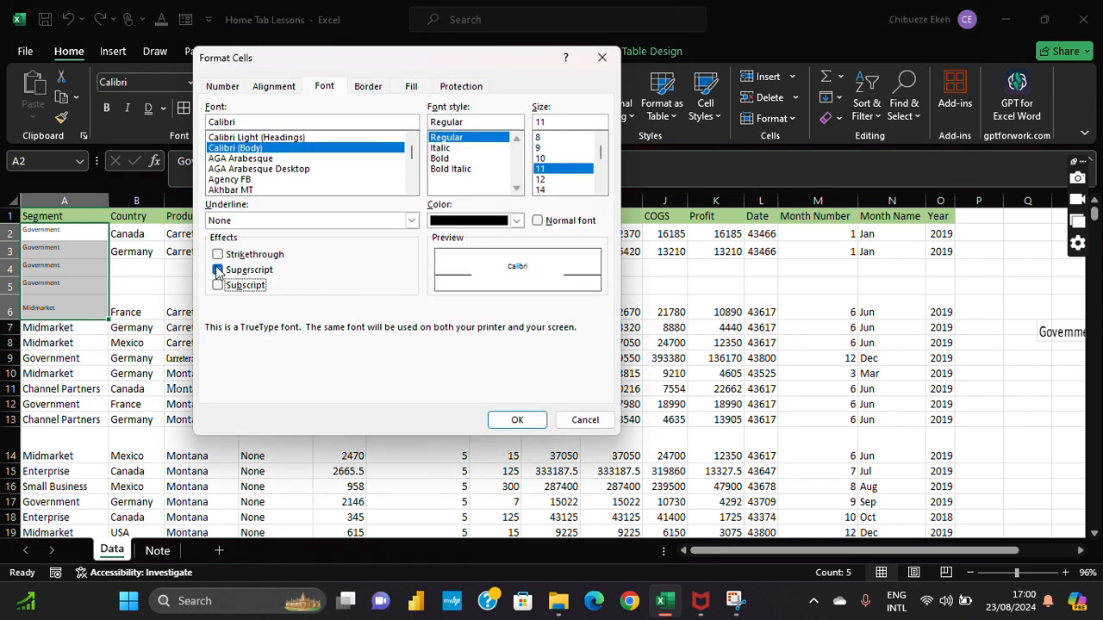
click(217, 270)
click(217, 285)
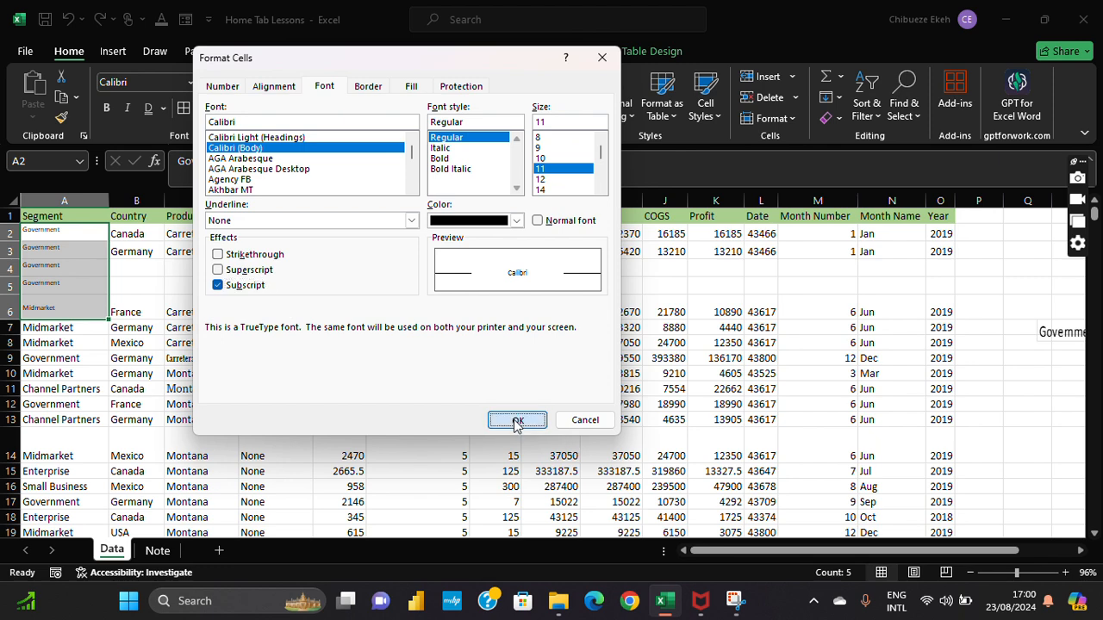
click(517, 421)
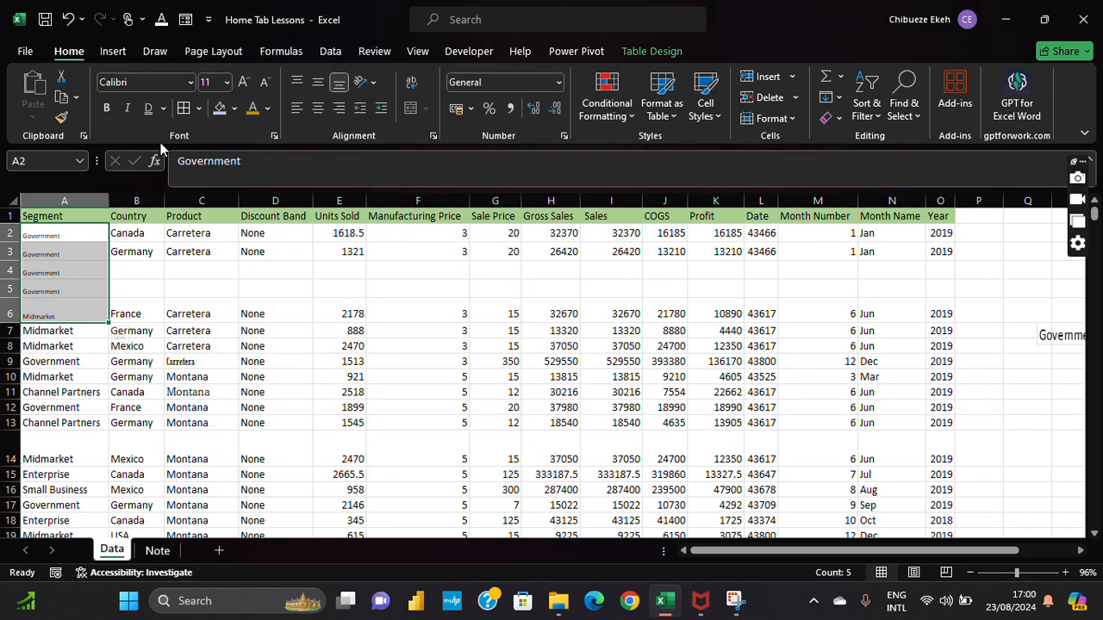
click(69, 19)
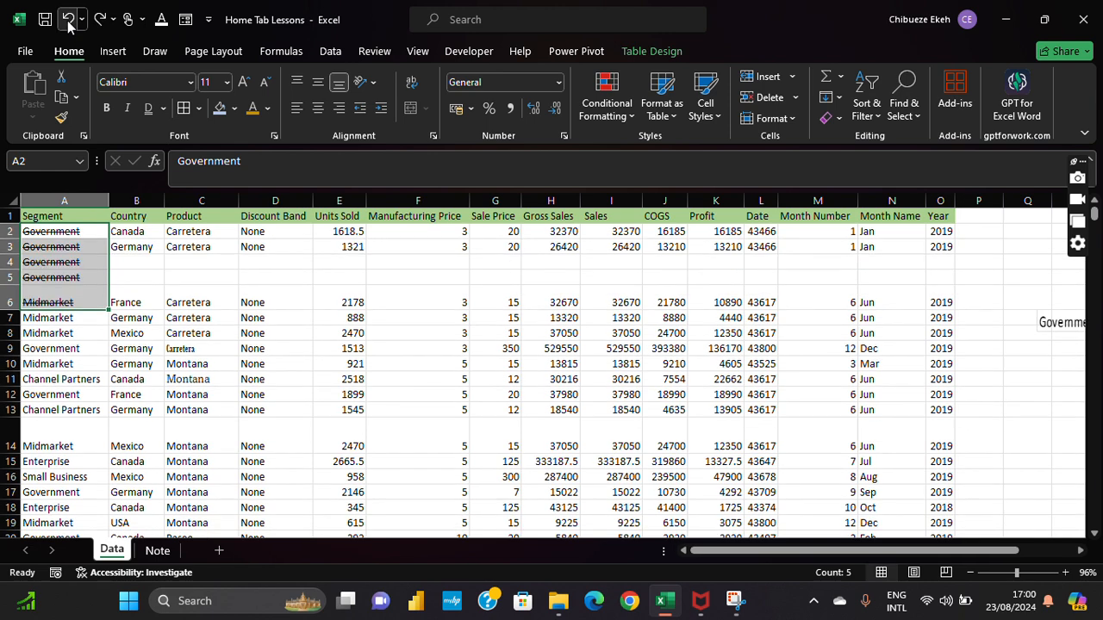
click(68, 19)
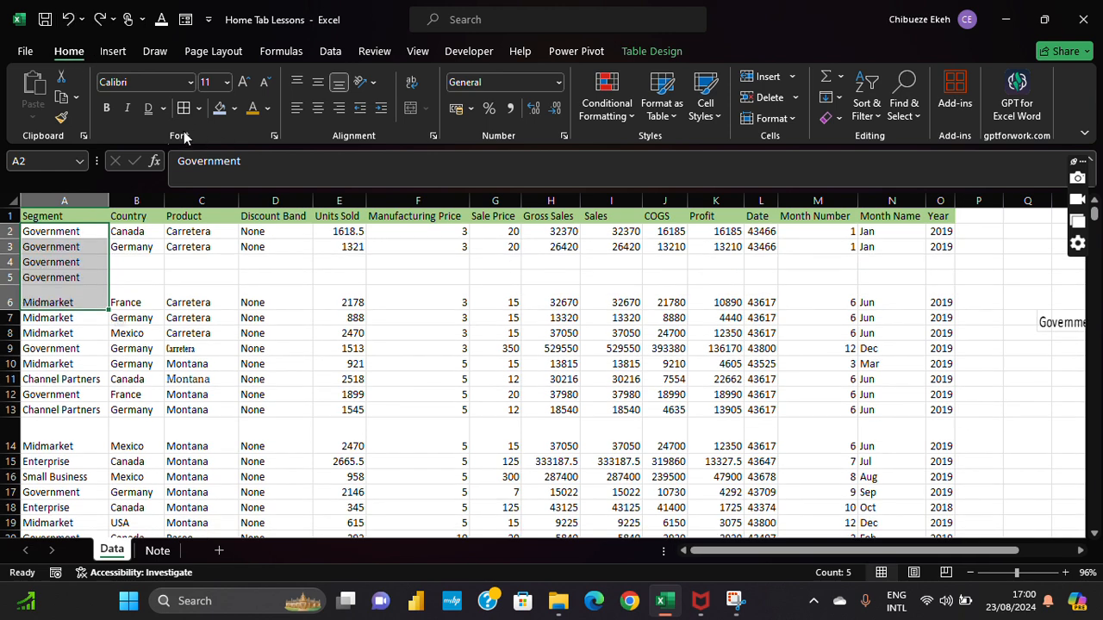
Step: Rotate the column A Government labels to 42° via Format Cells, then undo the rotation
click(432, 135)
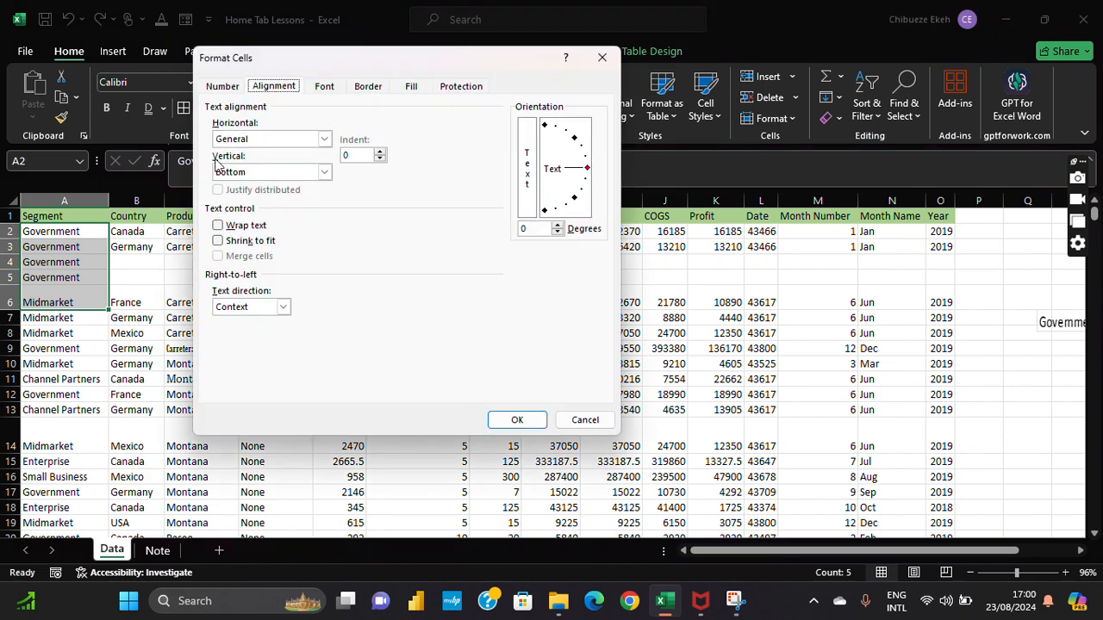
click(601, 57)
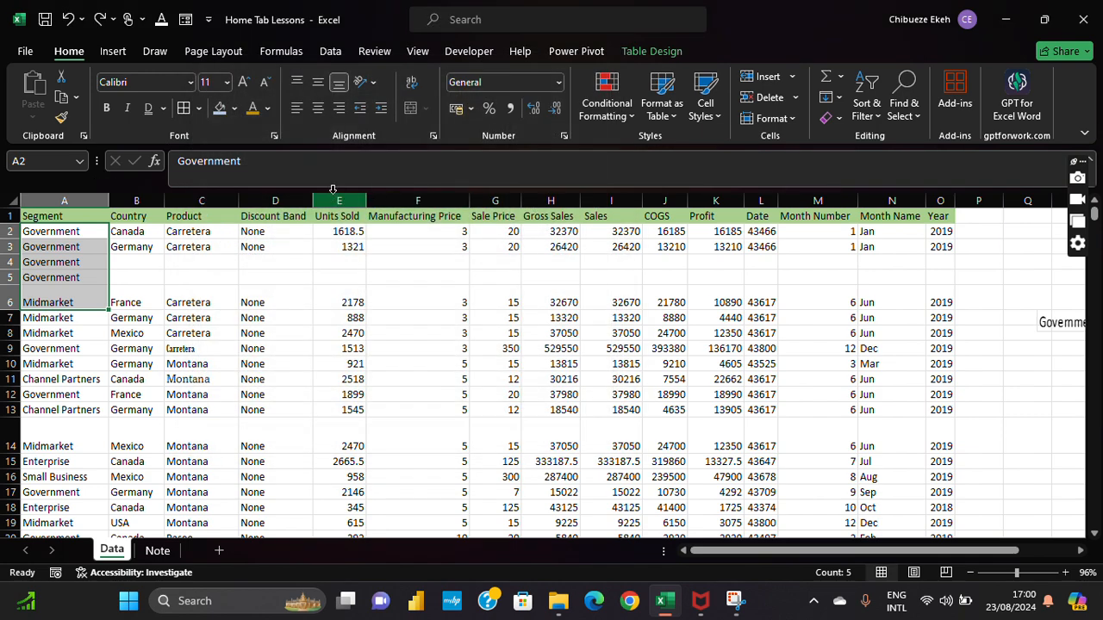
click(274, 136)
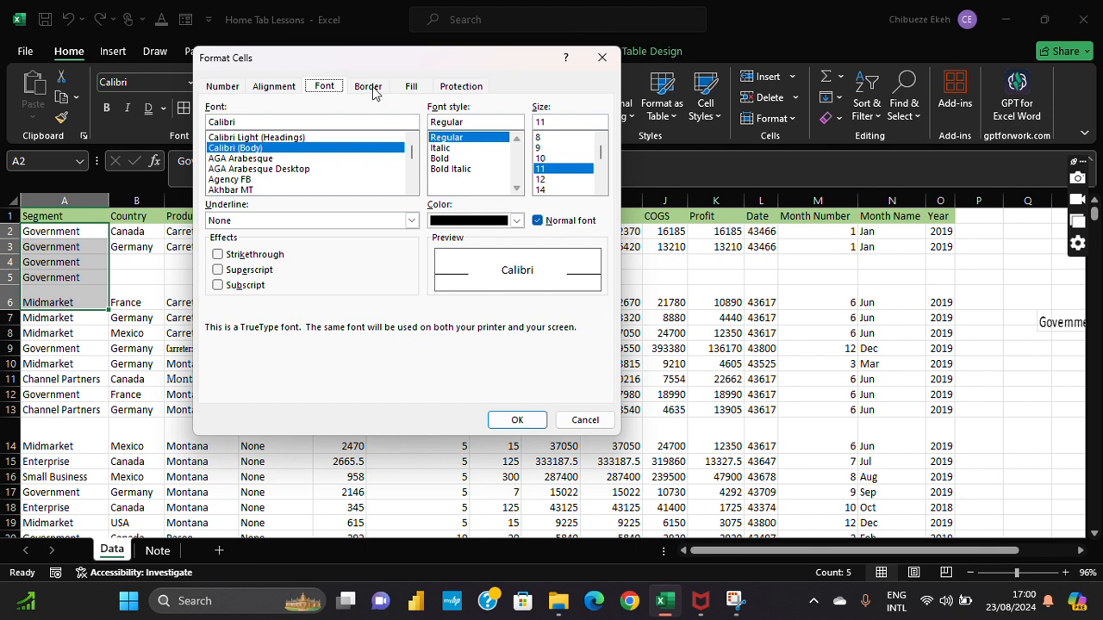
click(370, 88)
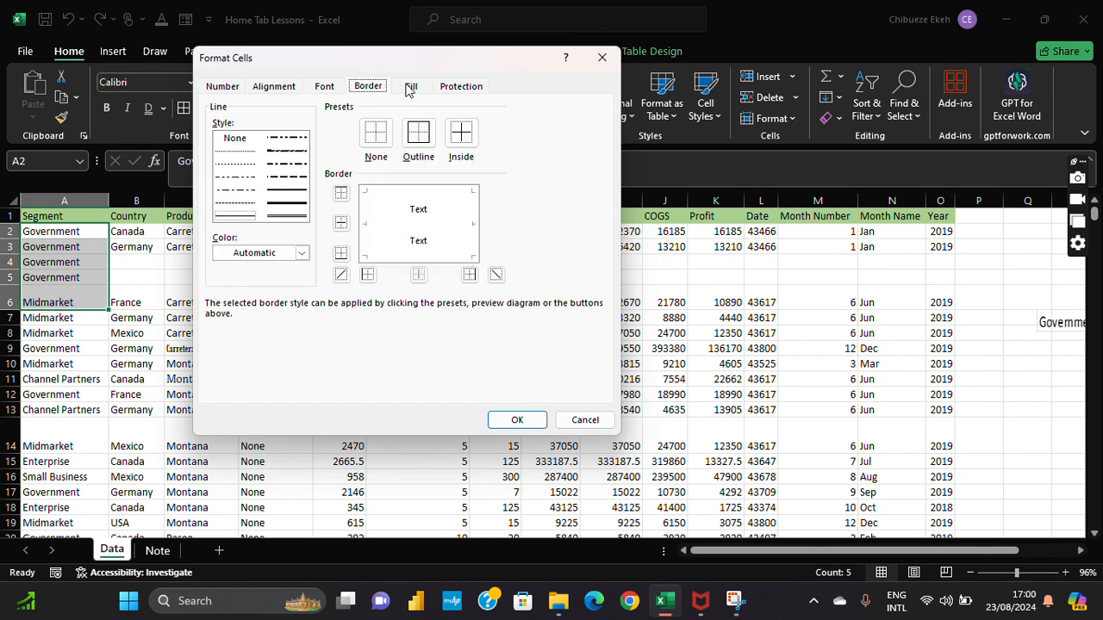
click(228, 85)
click(261, 87)
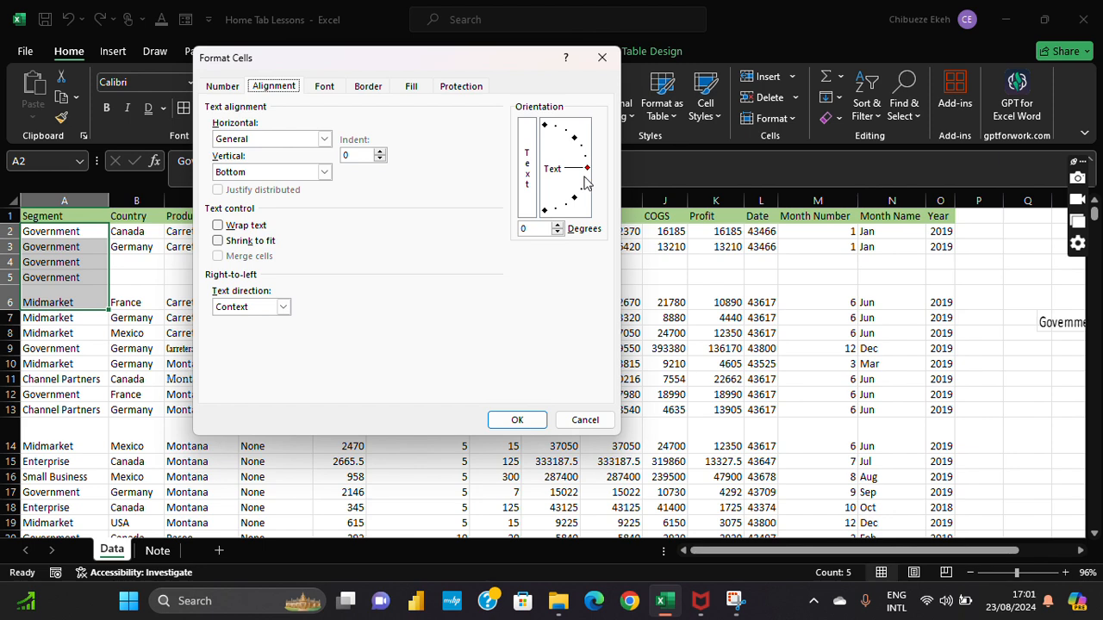
drag(588, 169, 581, 140)
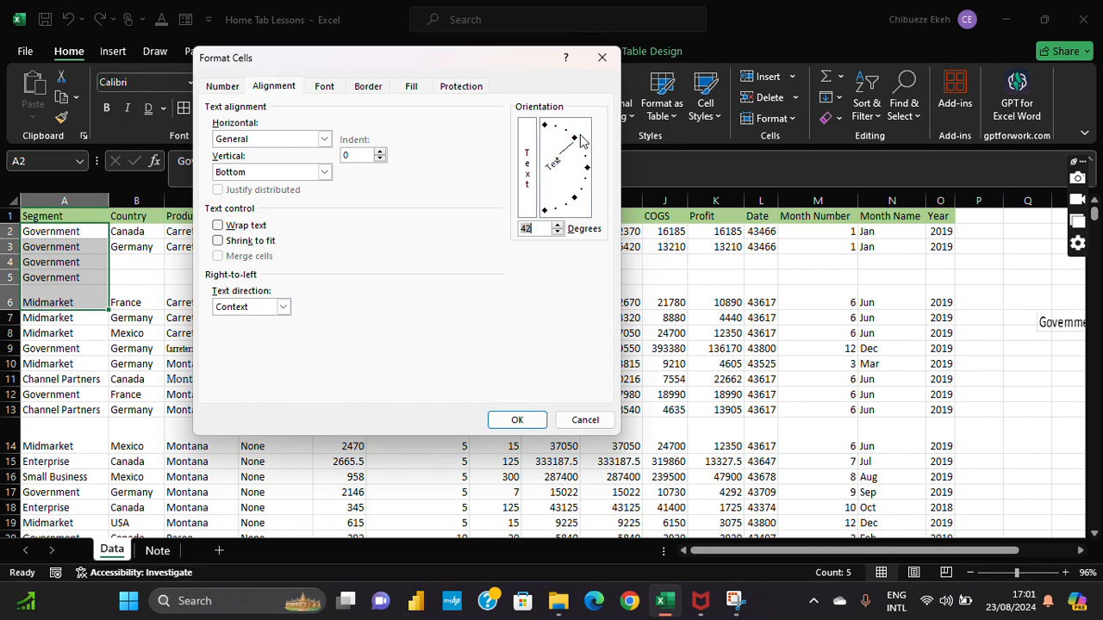
click(526, 418)
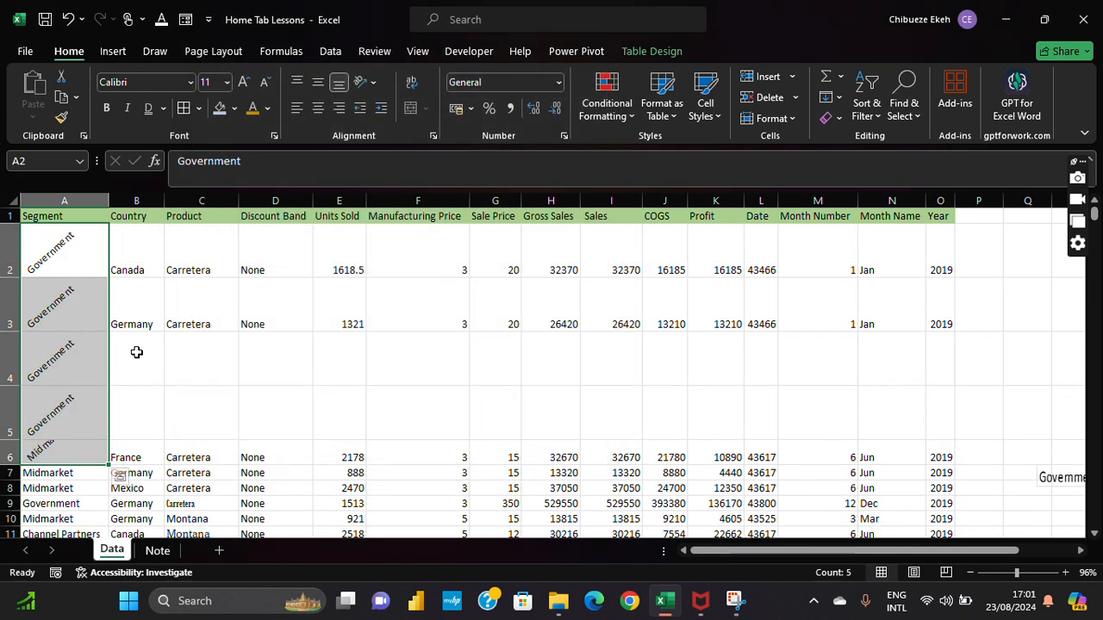
click(68, 19)
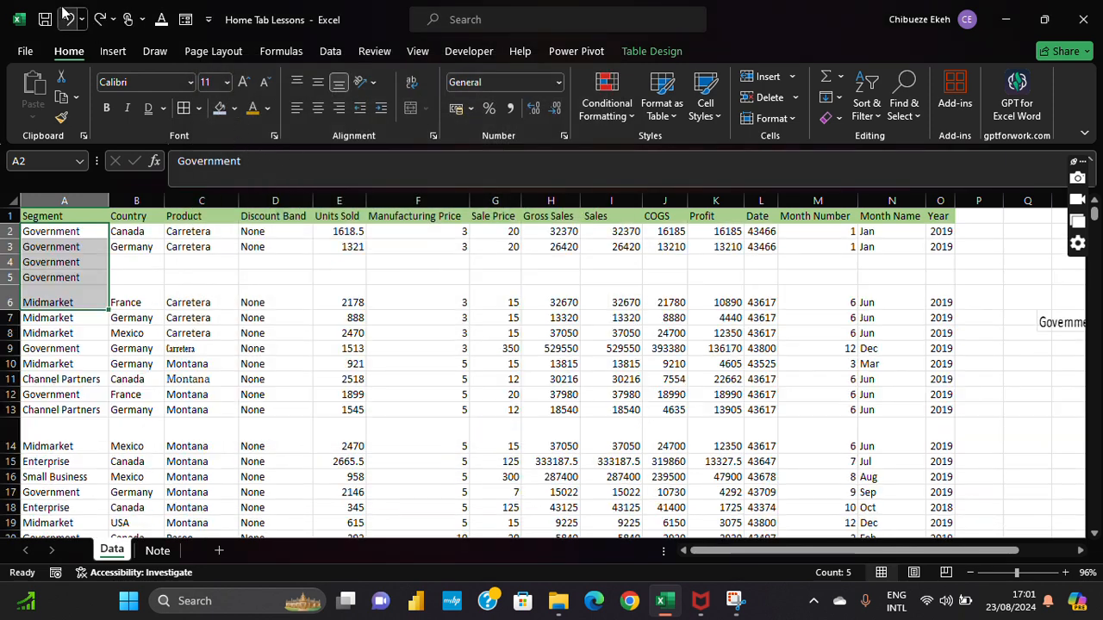
click(277, 349)
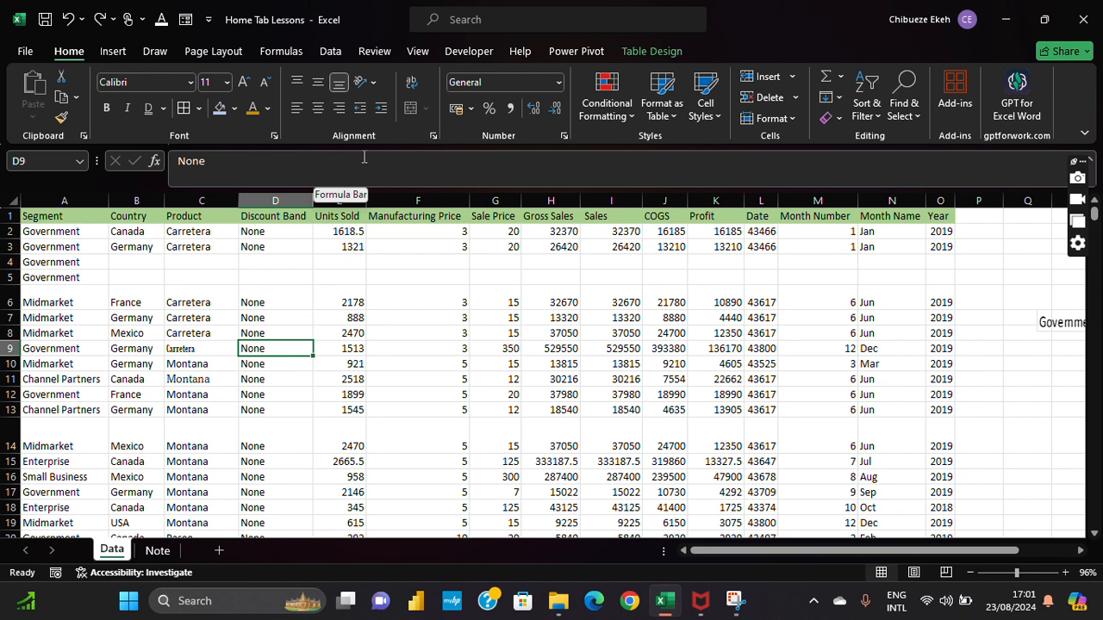
Step: Left-align the text in cell A4
click(105, 266)
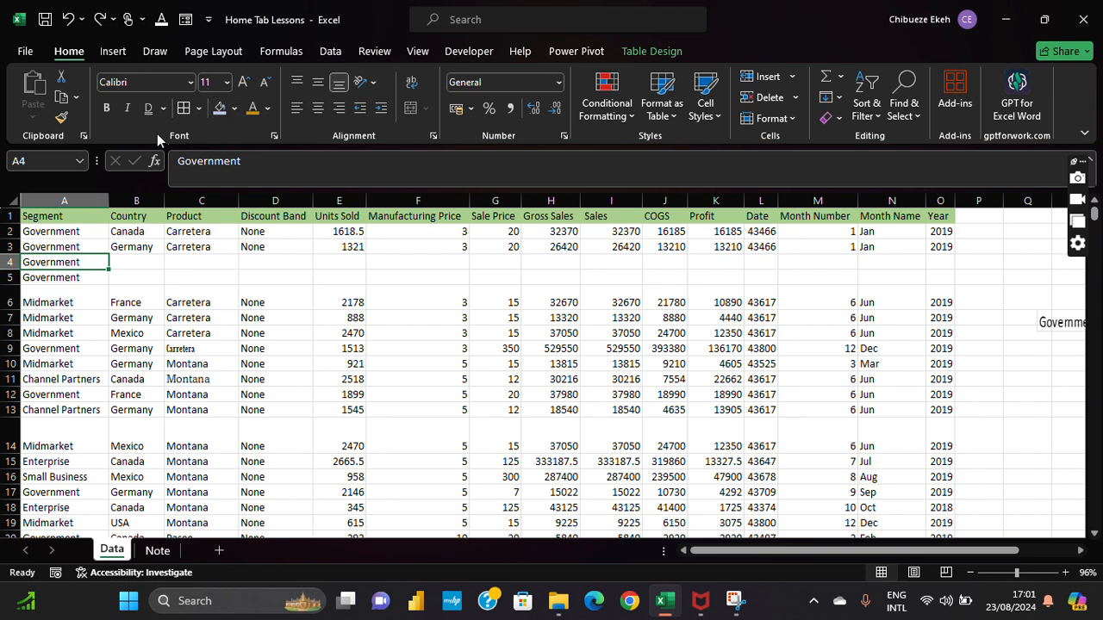
click(297, 108)
click(29, 278)
click(314, 277)
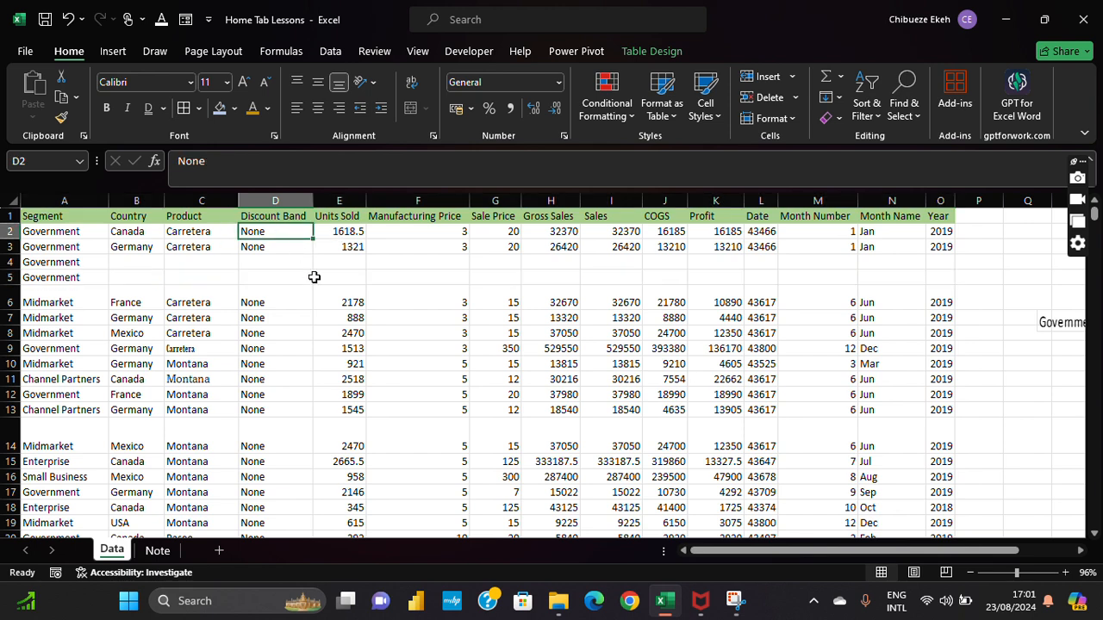
Step: Enlarge row 2 to about 78.75 points tall
click(37, 218)
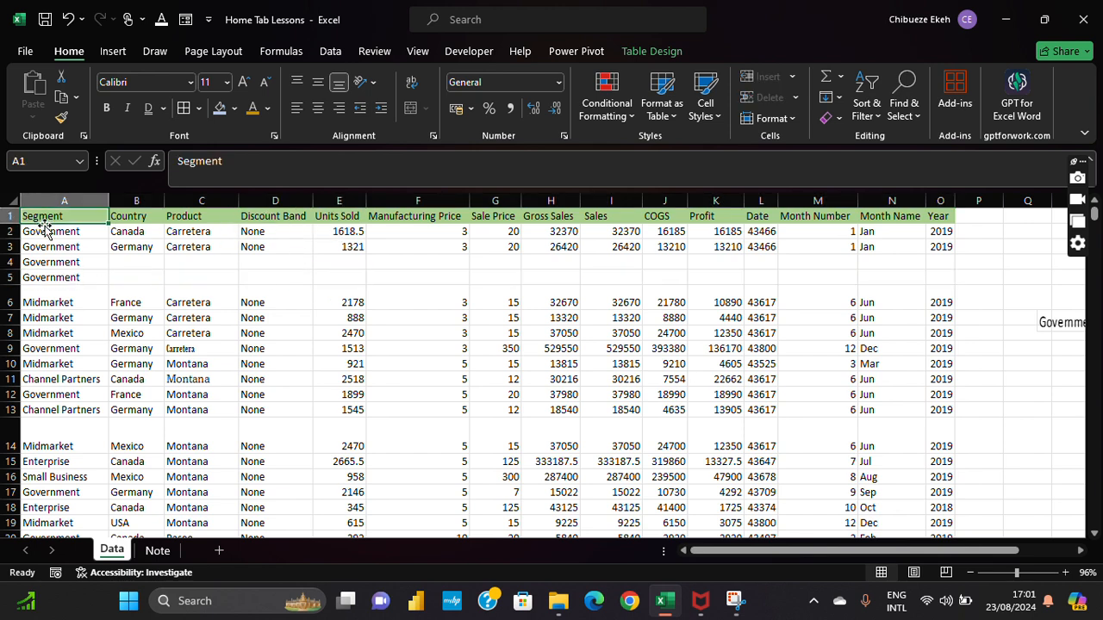
drag(12, 238, 12, 305)
click(70, 271)
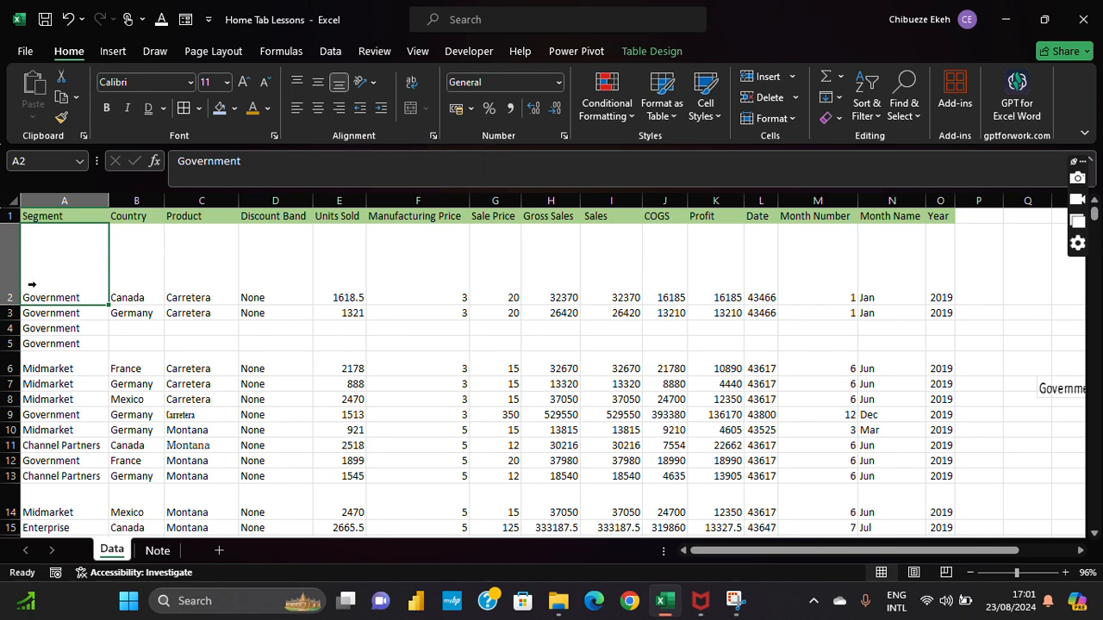
Step: Try the top, bottom, middle, right and center alignments on Government in A2
click(319, 87)
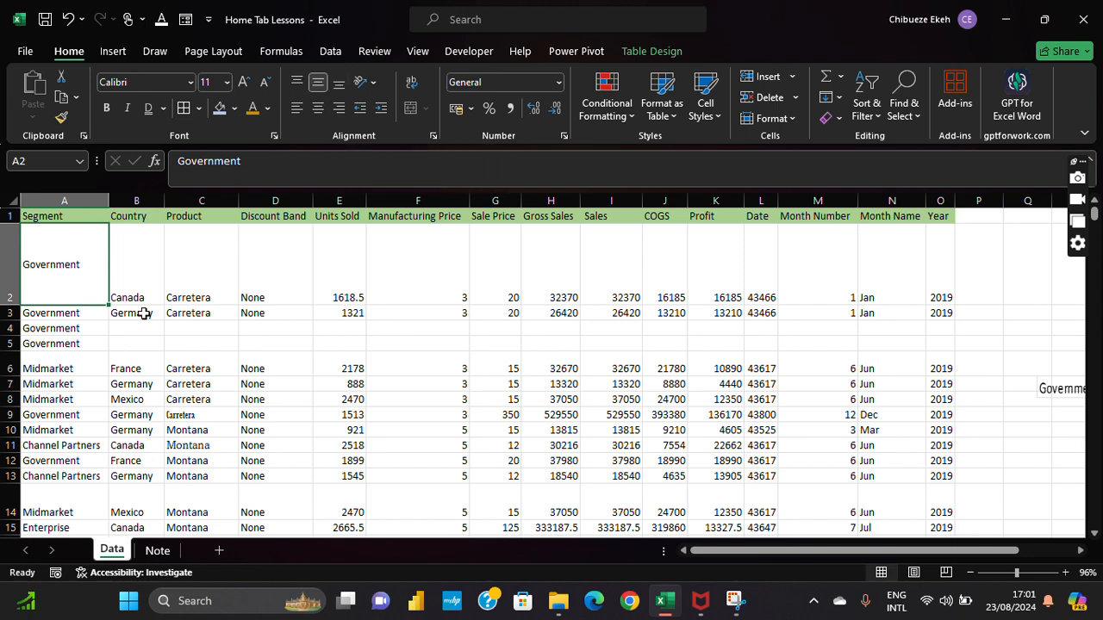
click(297, 85)
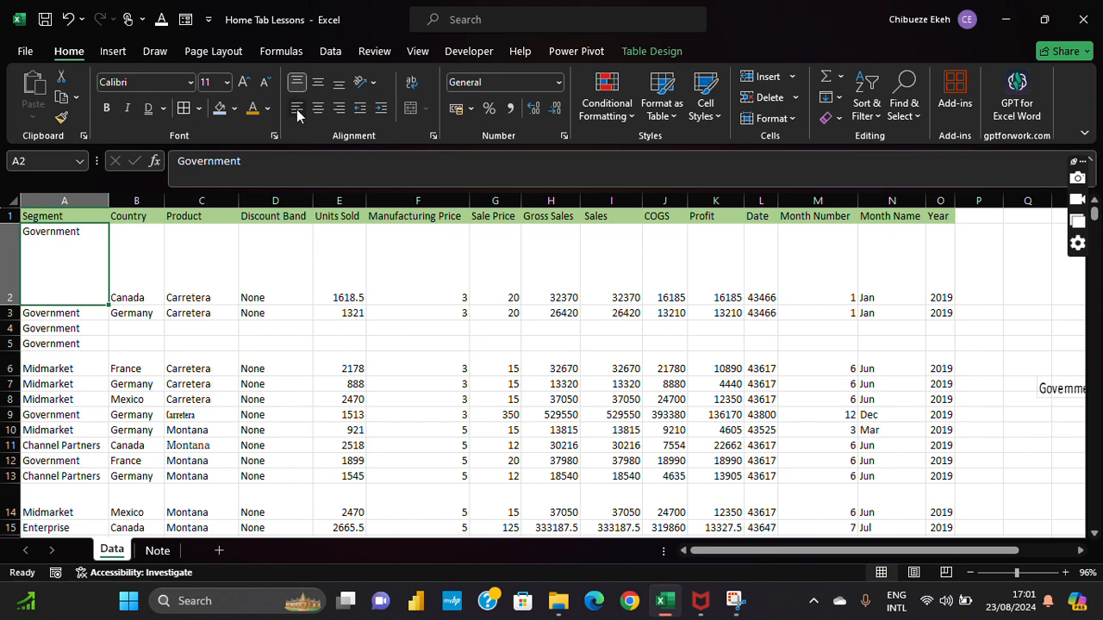
click(292, 81)
click(297, 86)
click(339, 108)
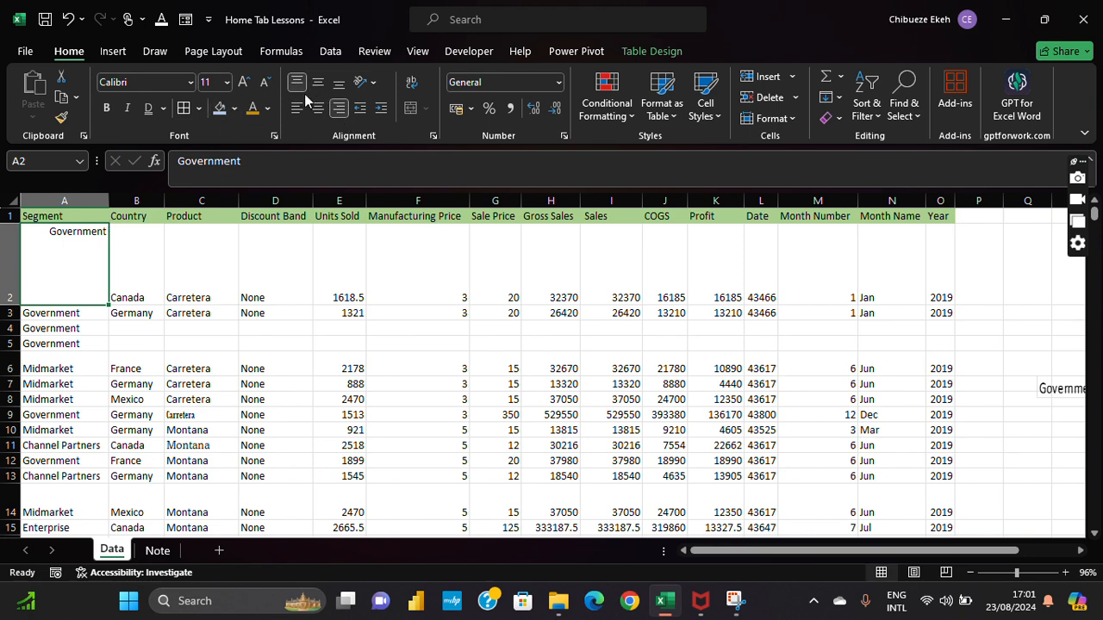
click(315, 108)
click(317, 108)
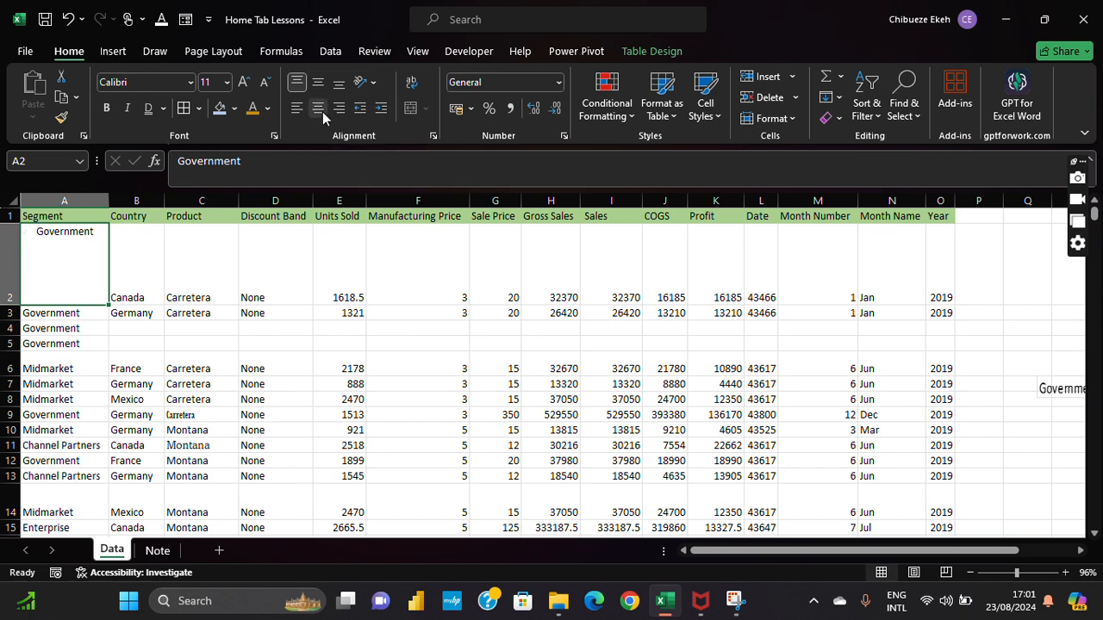
Step: Leave Government in A2 middle-aligned vertically and left-aligned horizontally
click(317, 83)
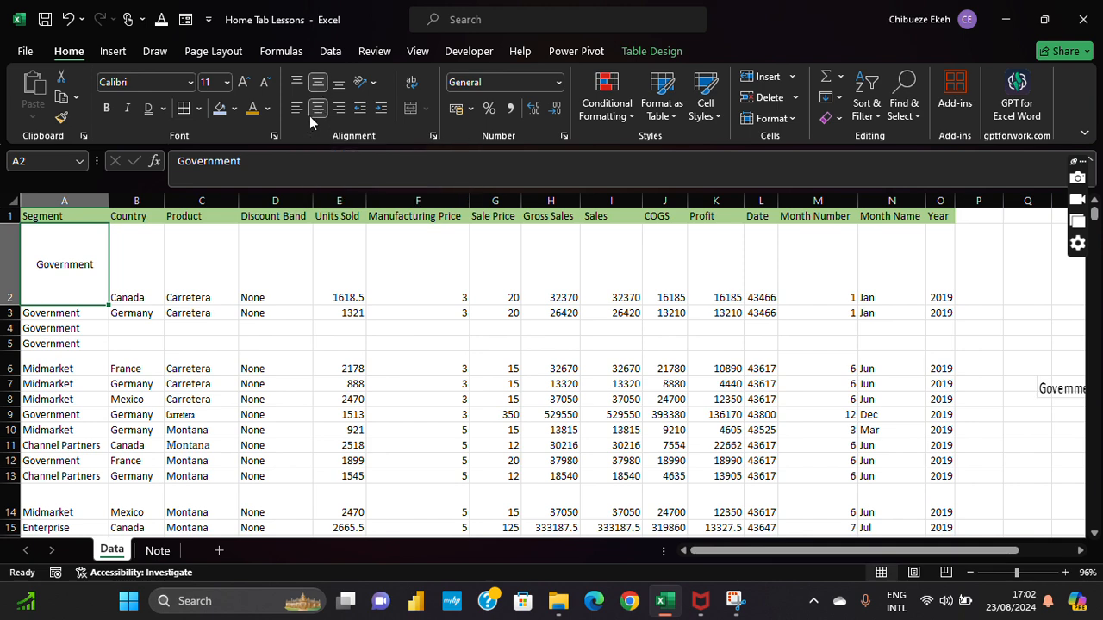
click(310, 112)
click(312, 84)
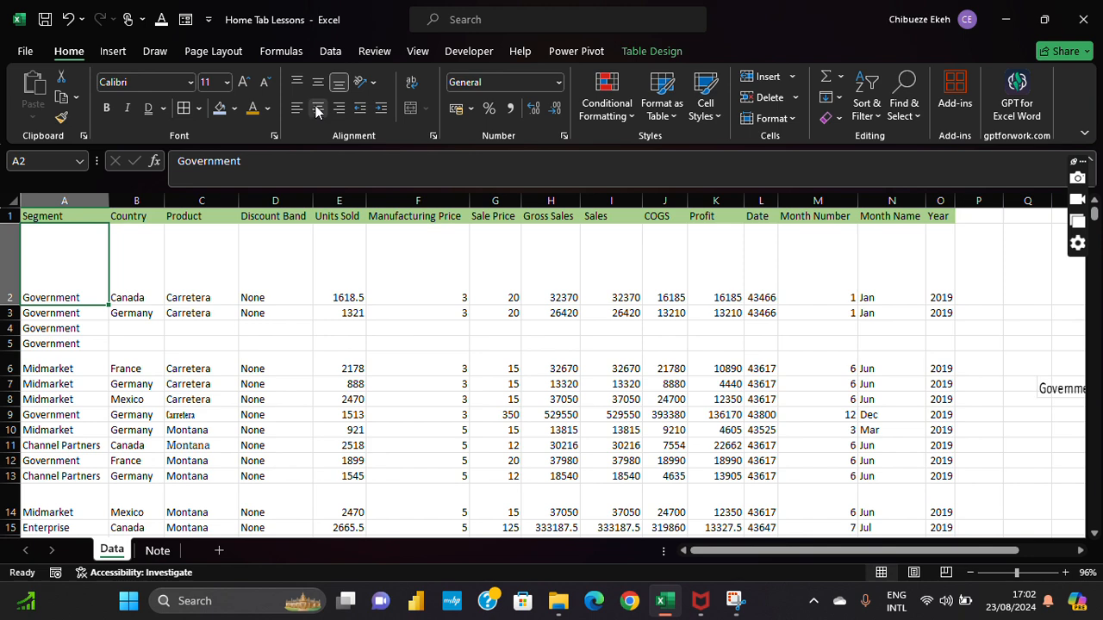
click(317, 108)
click(295, 109)
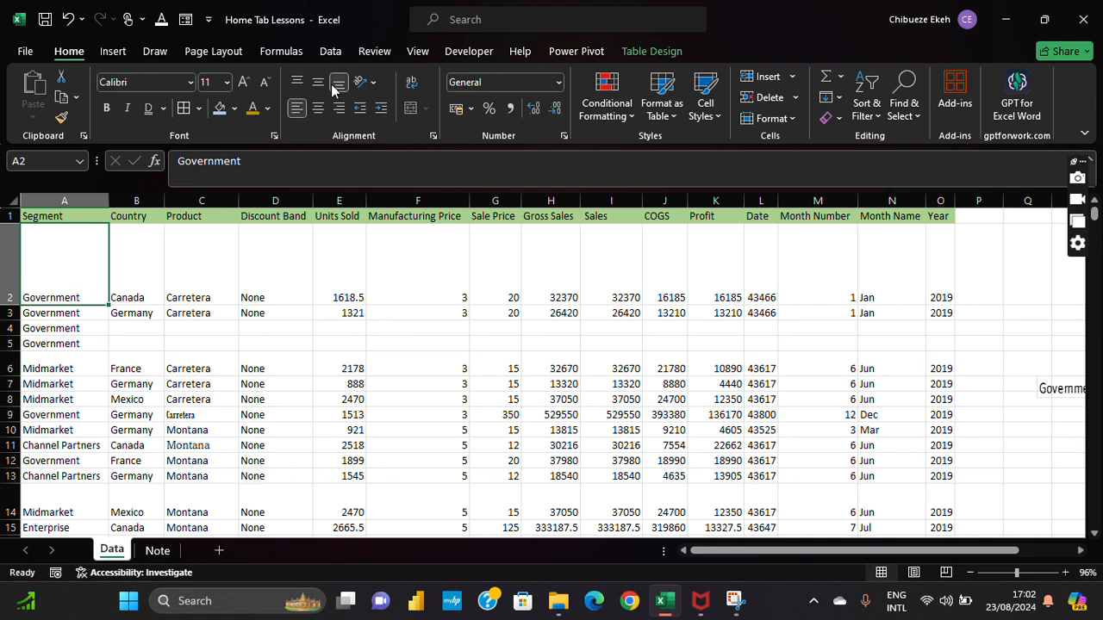
click(320, 82)
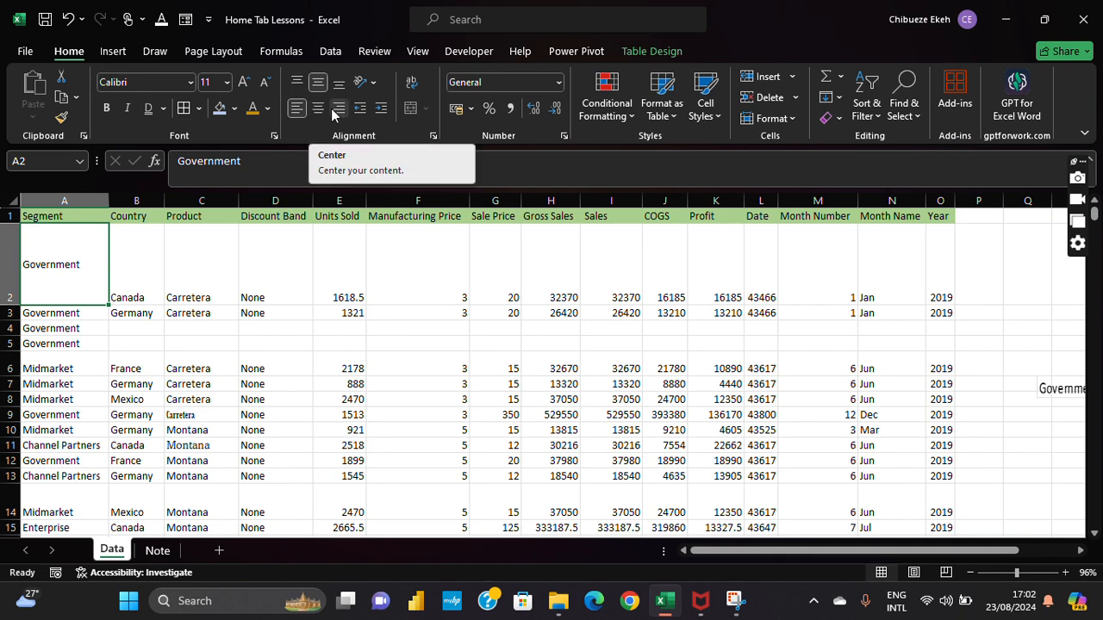
click(464, 25)
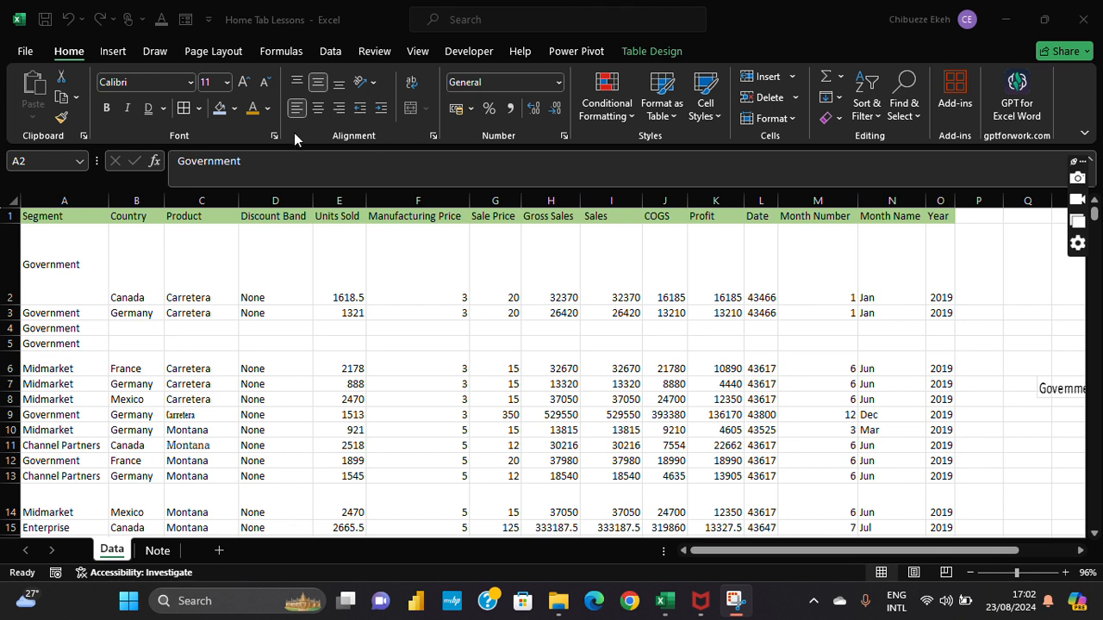
Step: Stack Government vertically in A2 and make row 2 taller to fit it
click(54, 263)
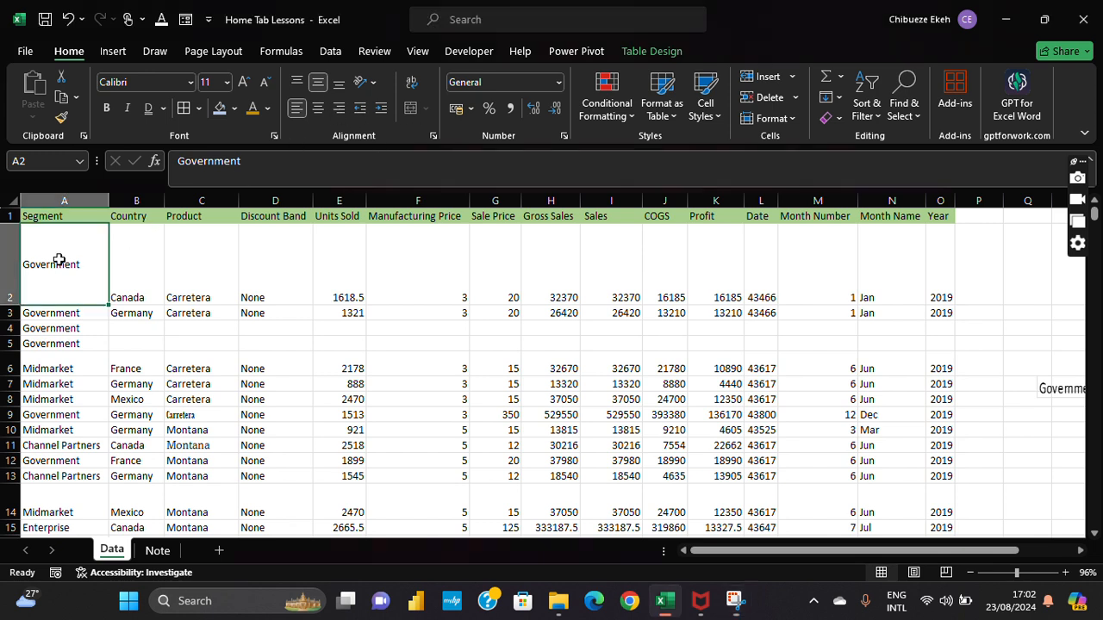
click(370, 87)
click(407, 150)
drag(24, 306, 24, 314)
click(686, 277)
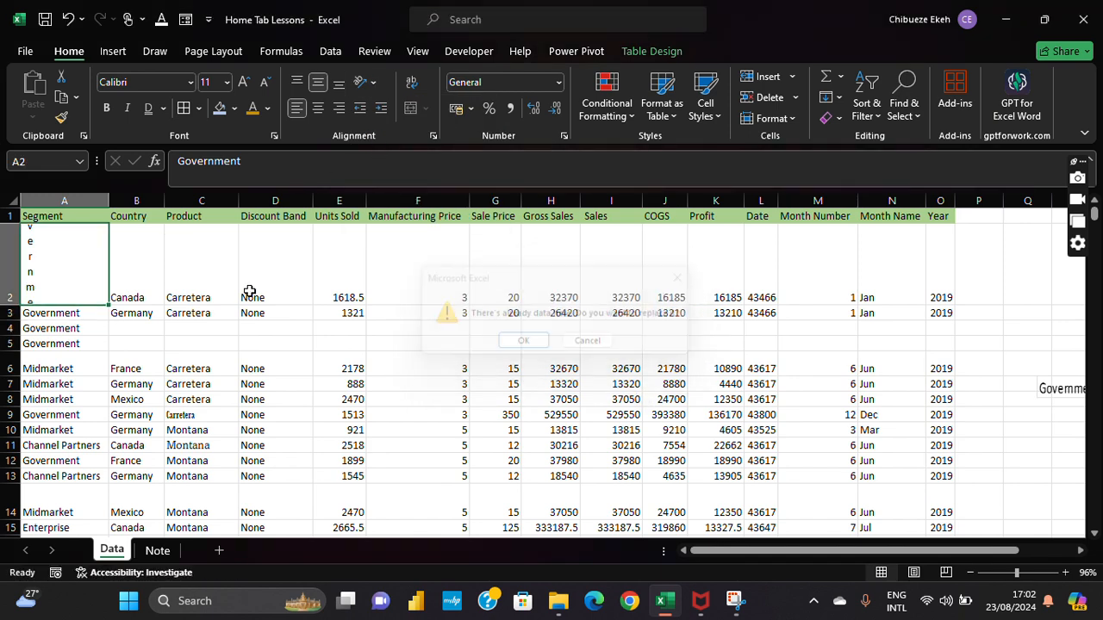
drag(10, 305, 10, 380)
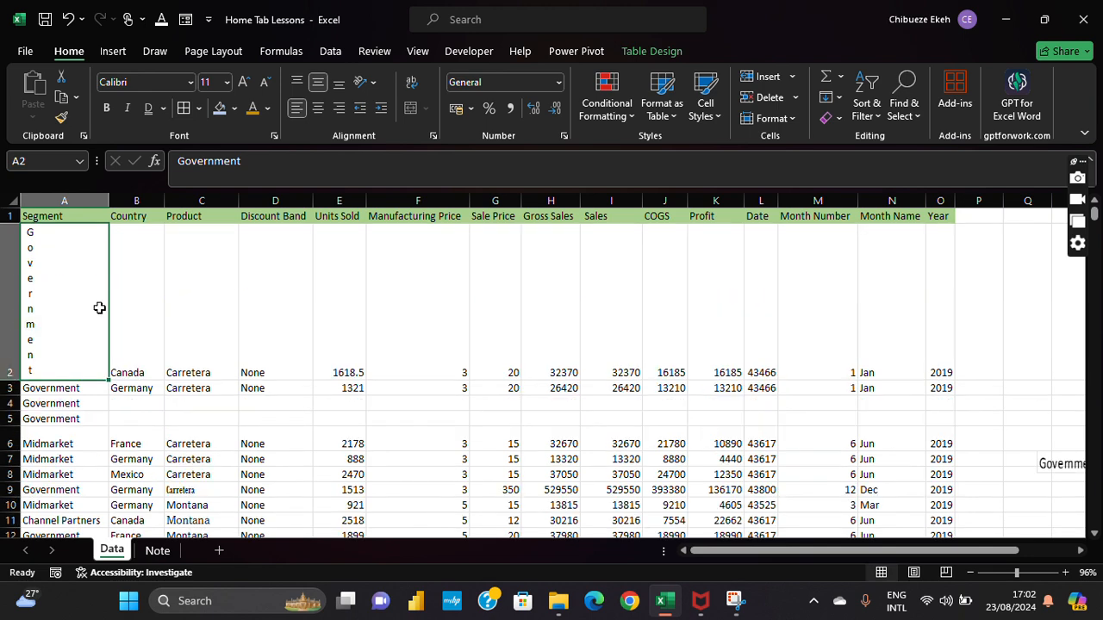
Step: Try the rotation options, finishing with Government in A2 rotated to read upward
click(366, 82)
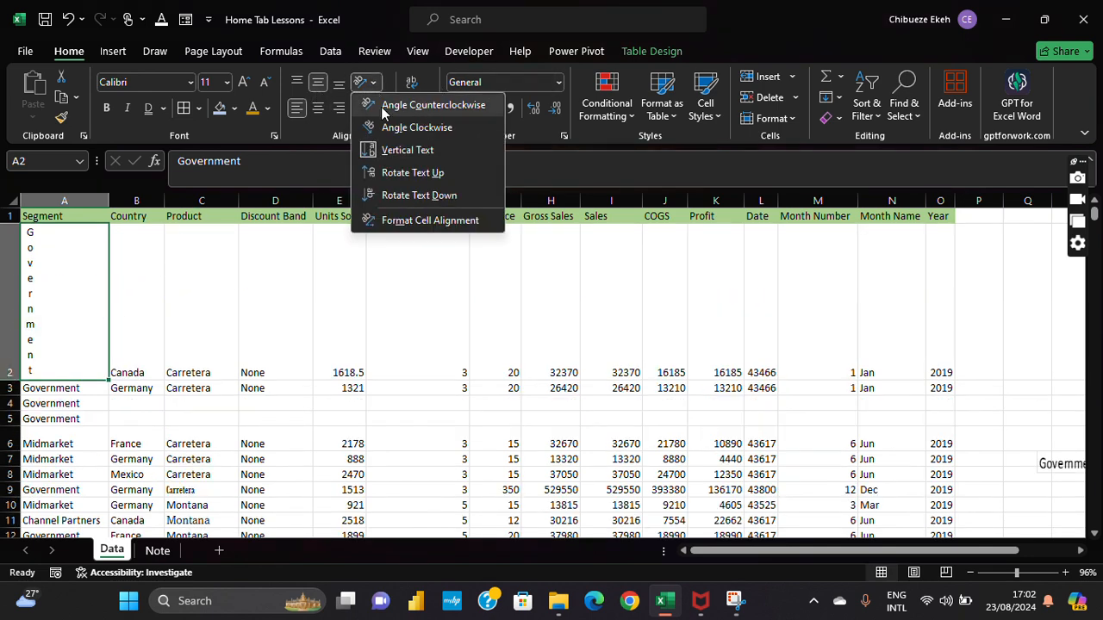
click(405, 174)
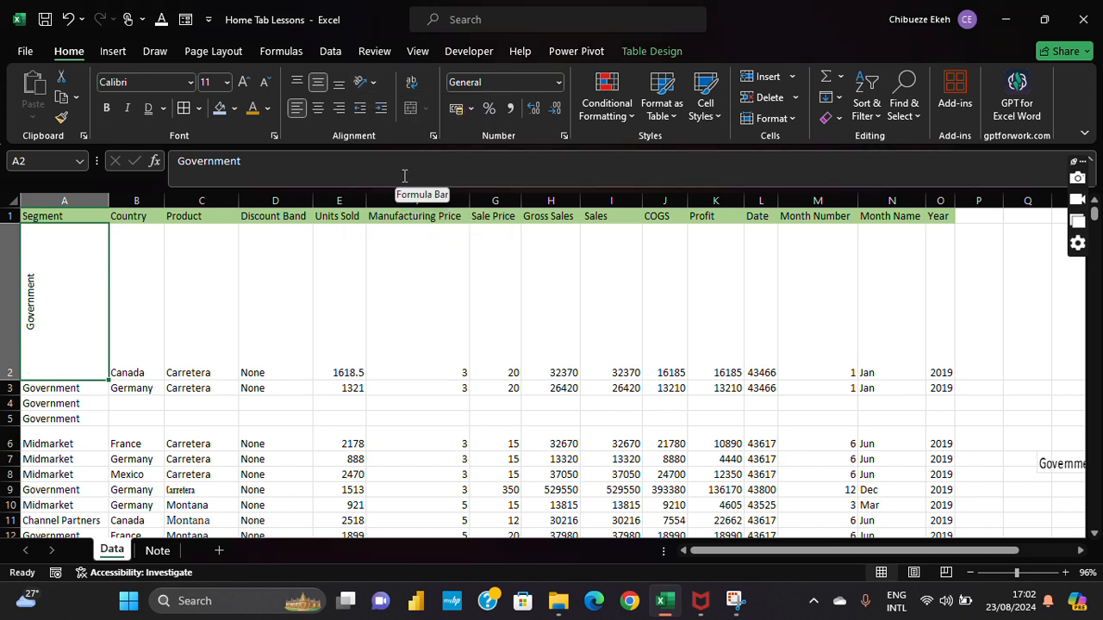
click(372, 83)
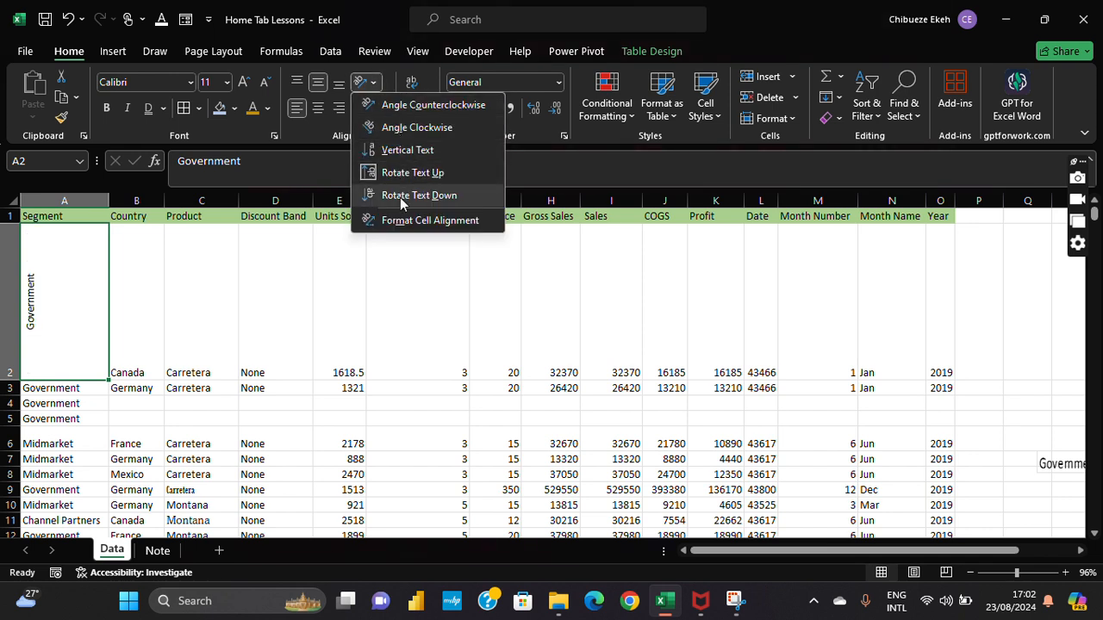
click(389, 194)
click(370, 84)
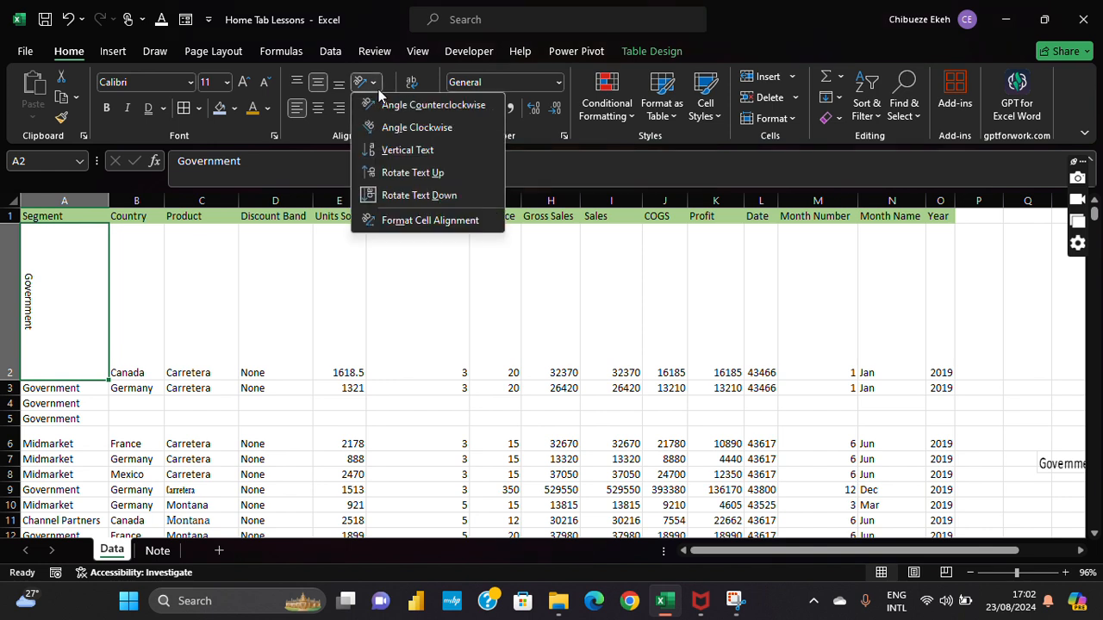
click(383, 103)
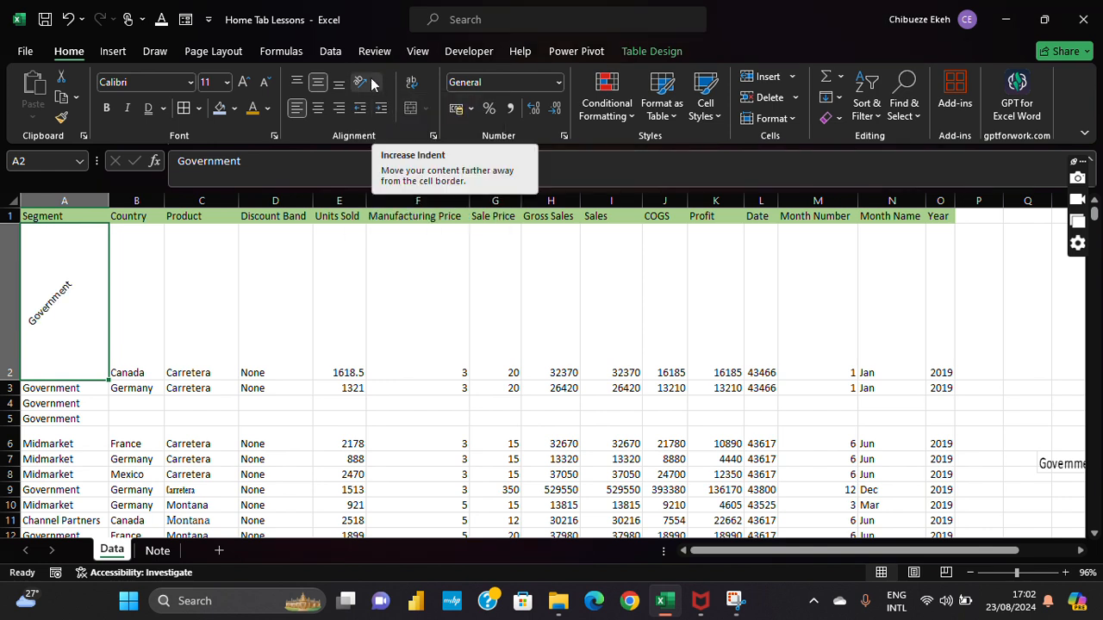
click(372, 84)
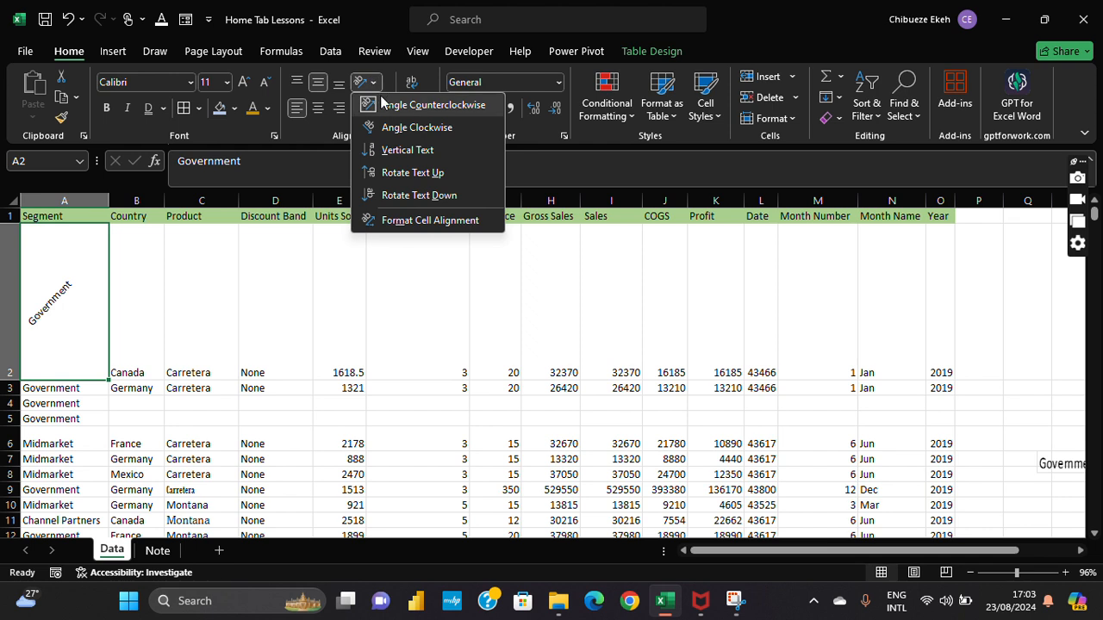
click(373, 125)
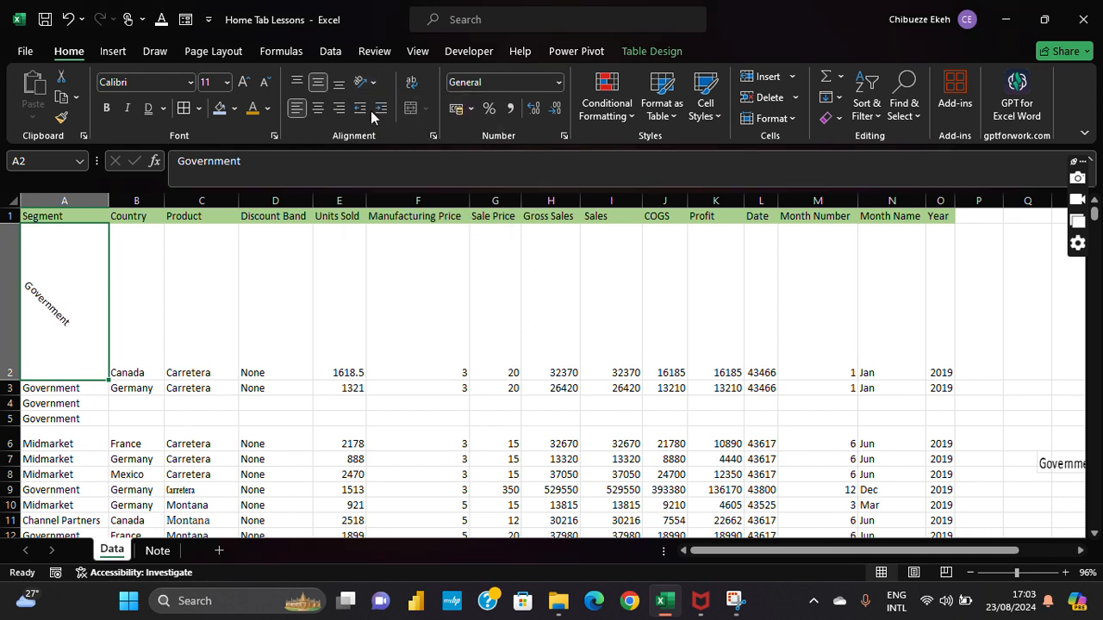
click(365, 83)
click(390, 197)
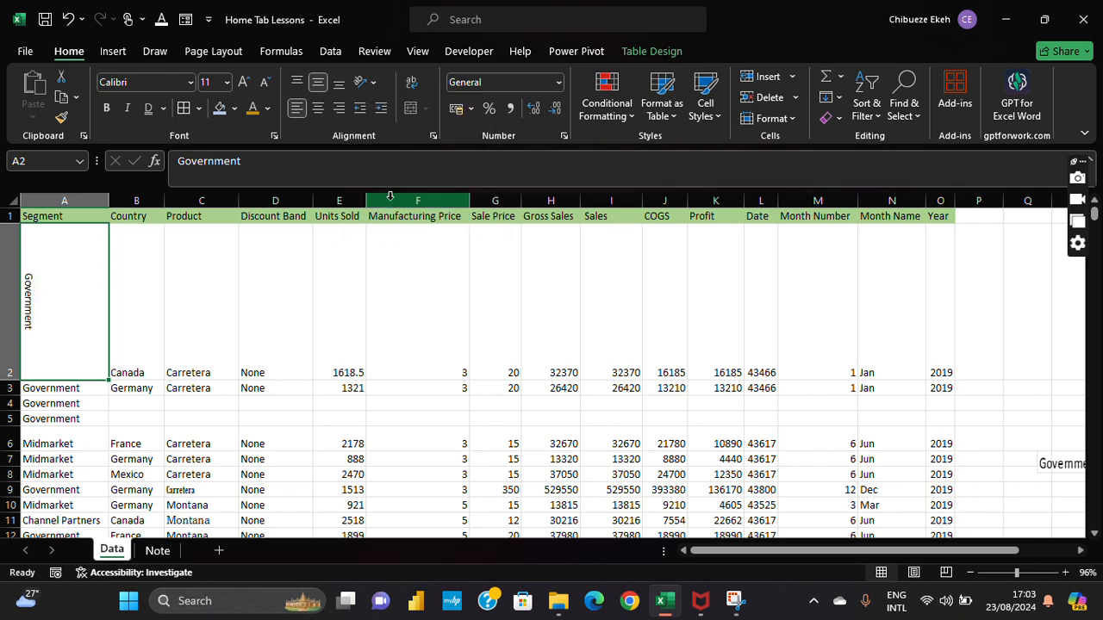
click(369, 82)
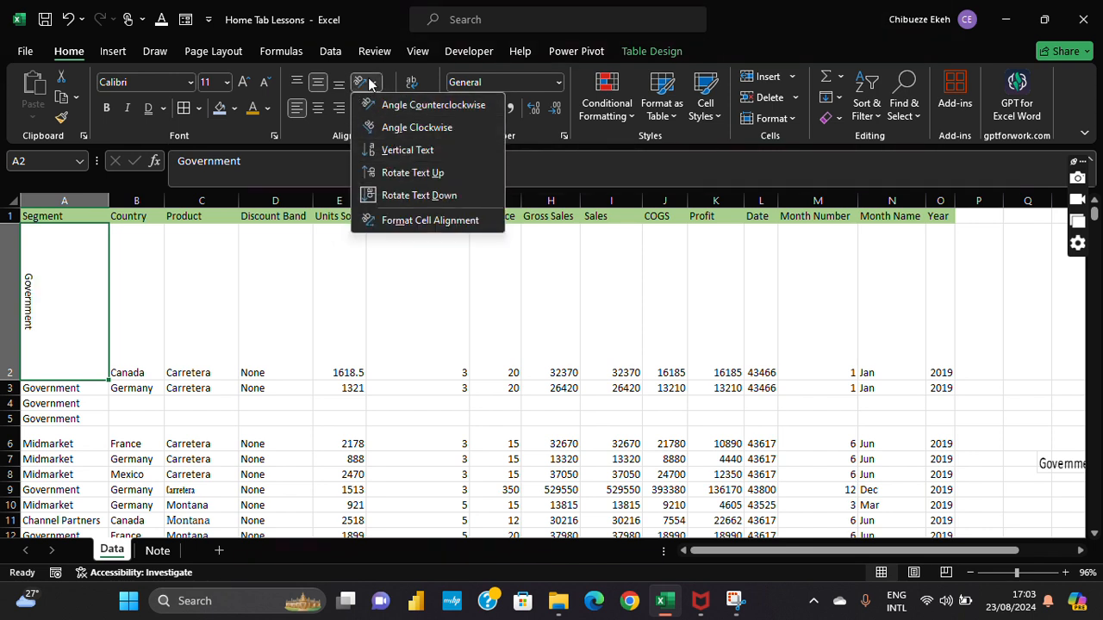
click(368, 83)
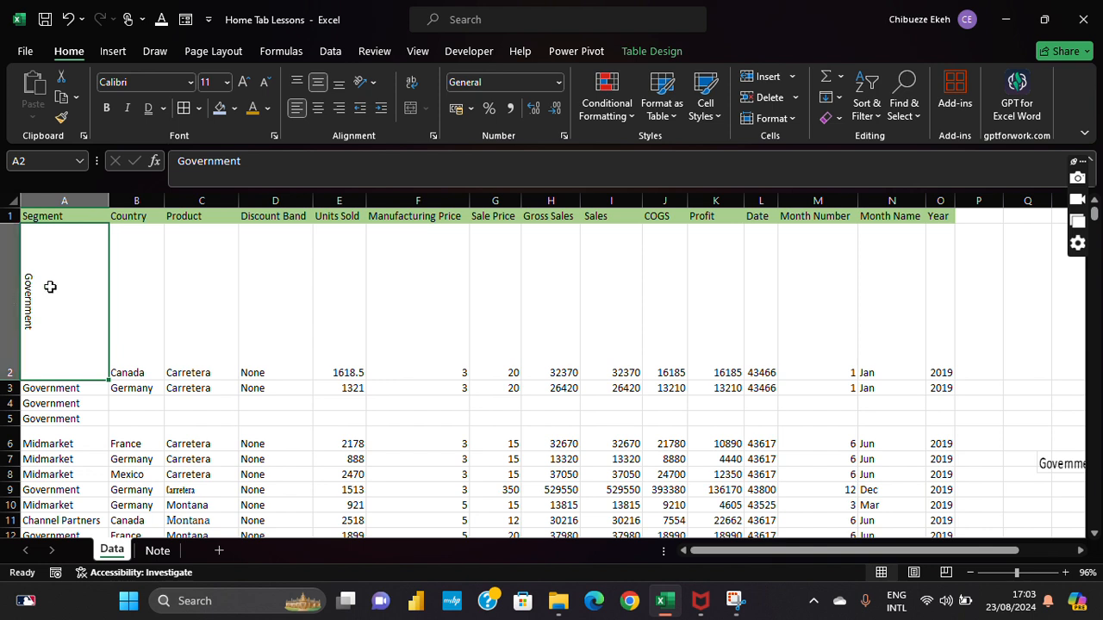
Step: Undo the rotation, row height and vertical centring changes on A2
click(69, 19)
click(69, 19)
click(70, 19)
click(69, 19)
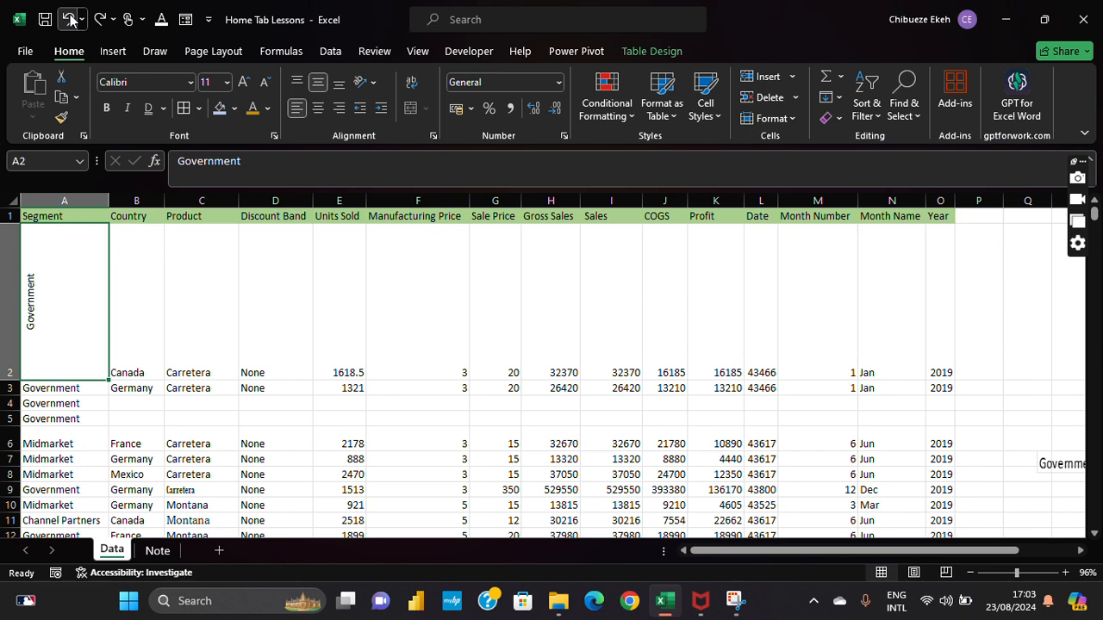
click(70, 19)
click(70, 19)
click(70, 19)
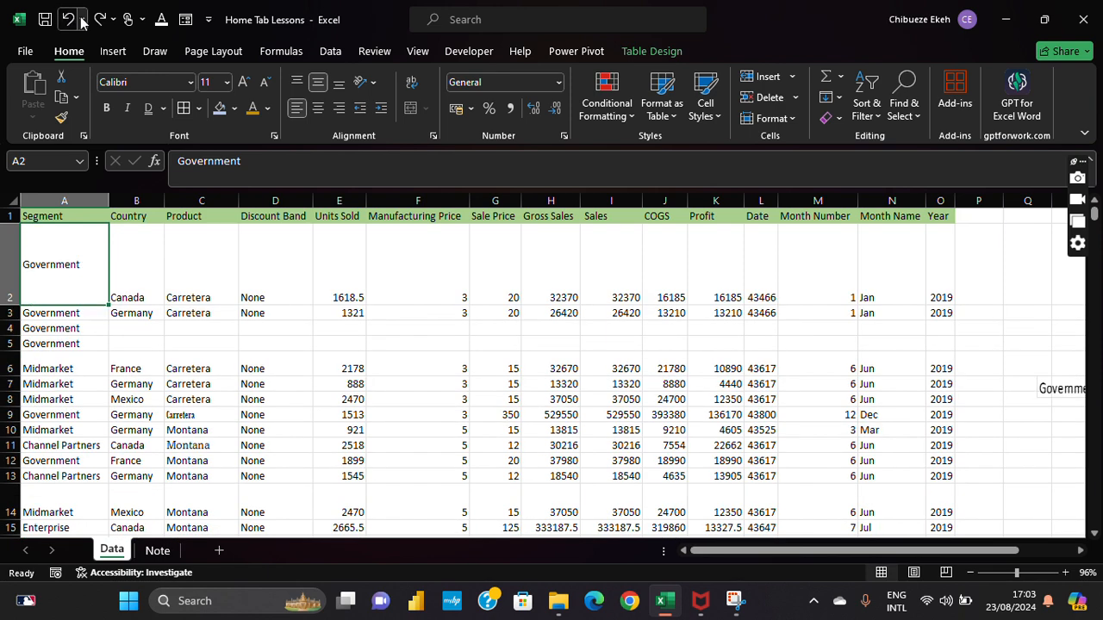
click(69, 19)
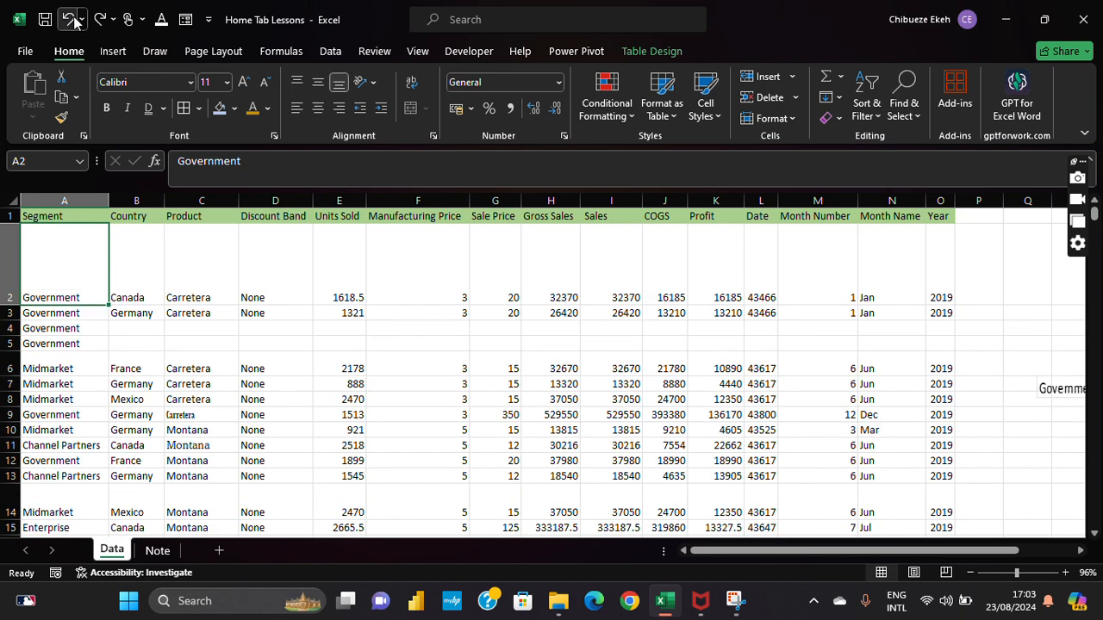
Step: Shrink row 2 to a height of 31.50
drag(13, 305, 16, 277)
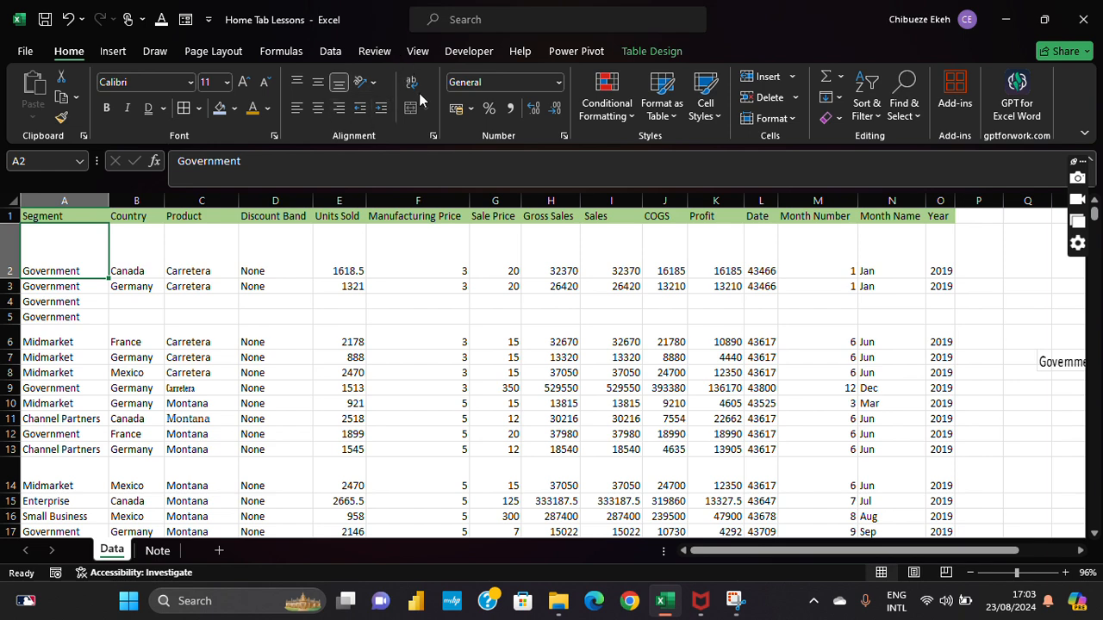
drag(9, 279, 8, 255)
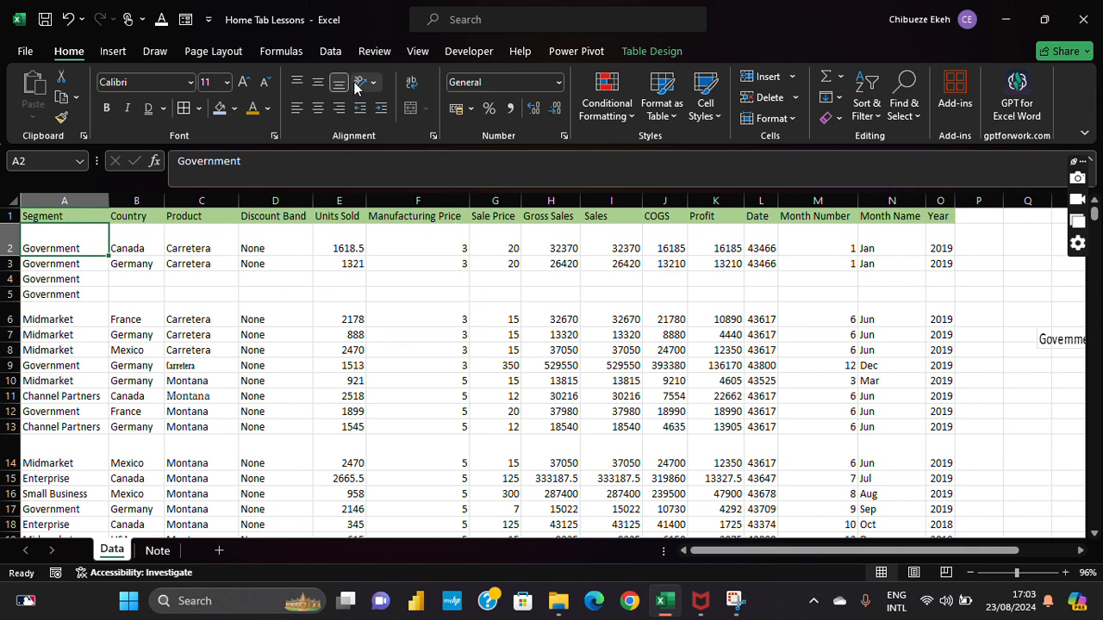
click(138, 228)
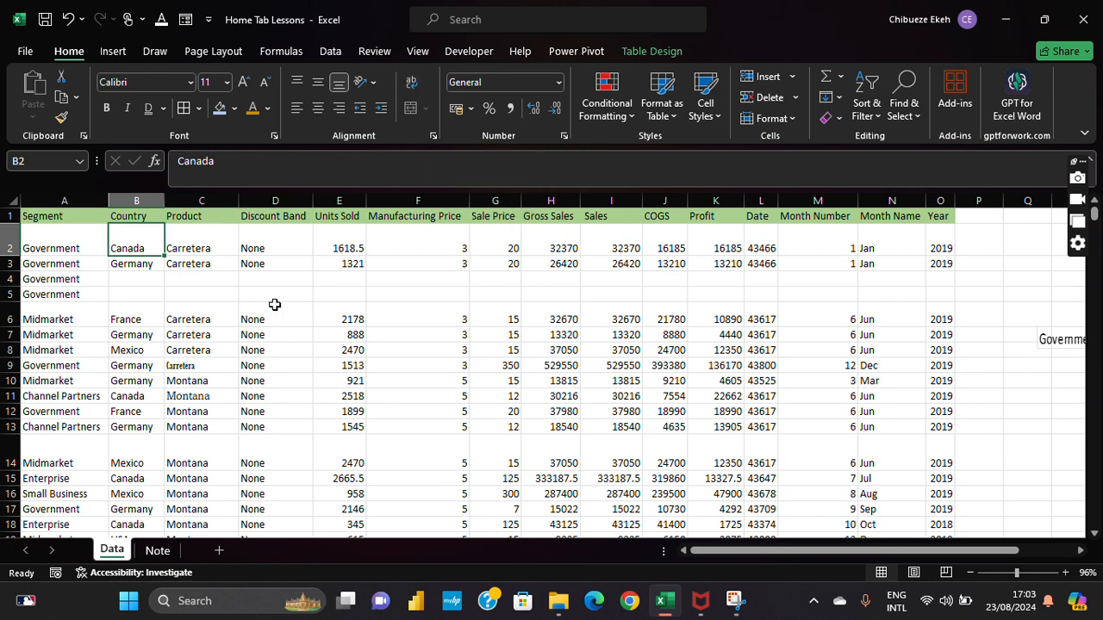
click(189, 282)
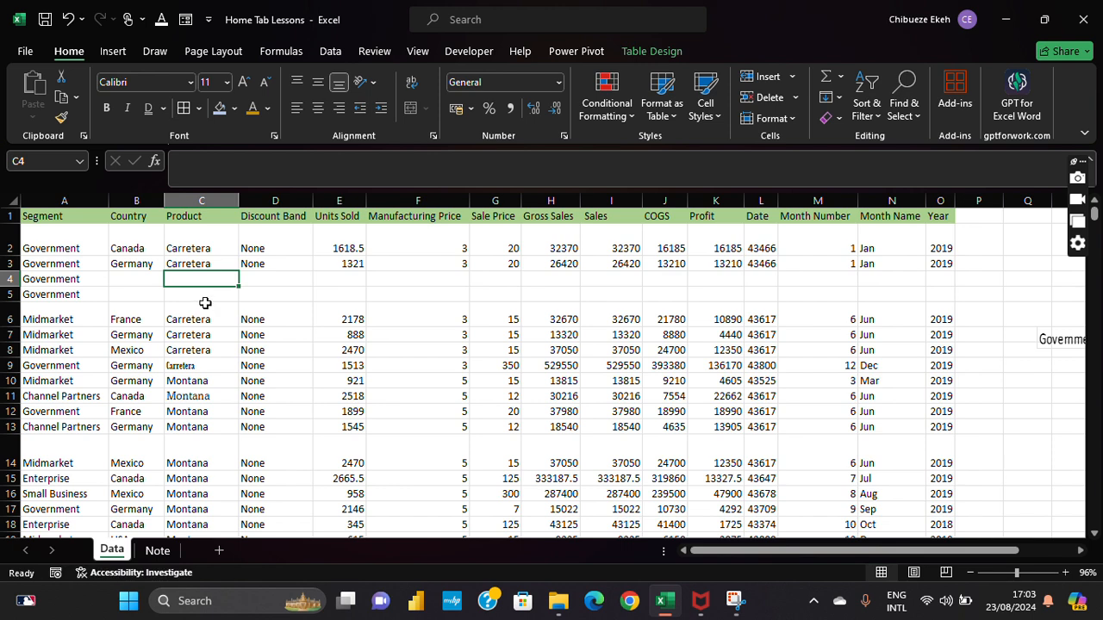
Step: Enter 'No discount was given because the product was unavailable' in cell D5
click(192, 293)
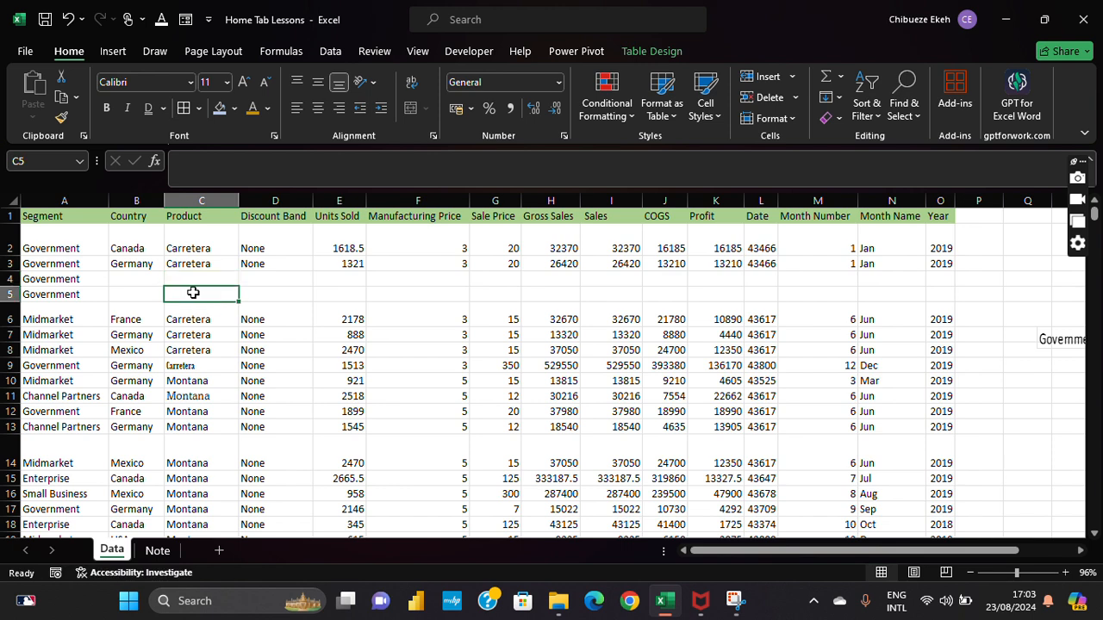
key(Right)
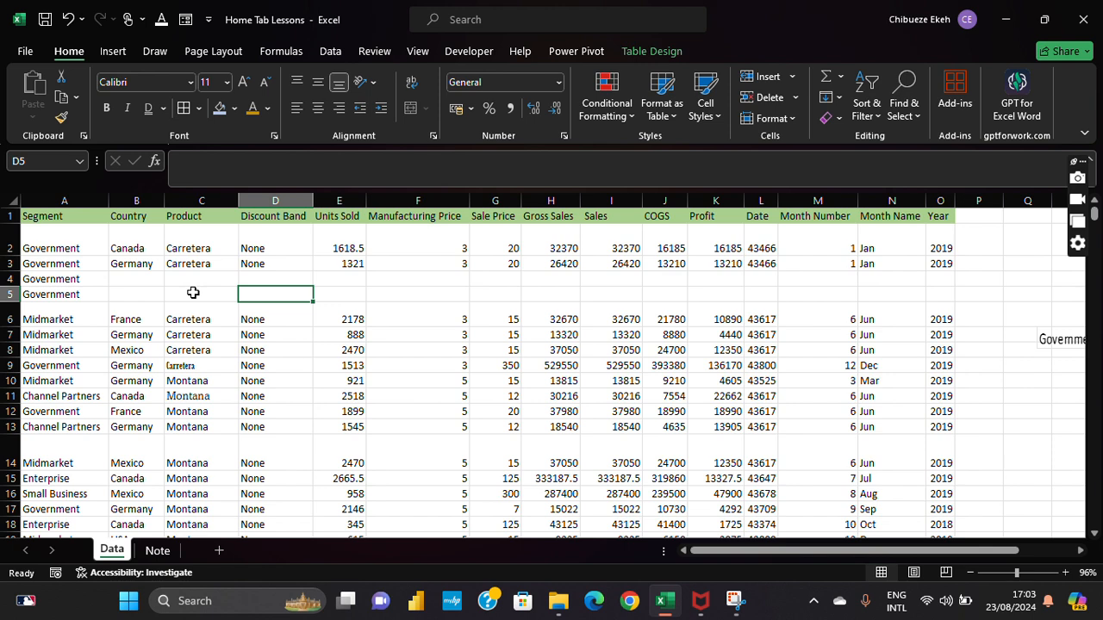
text(No dis)
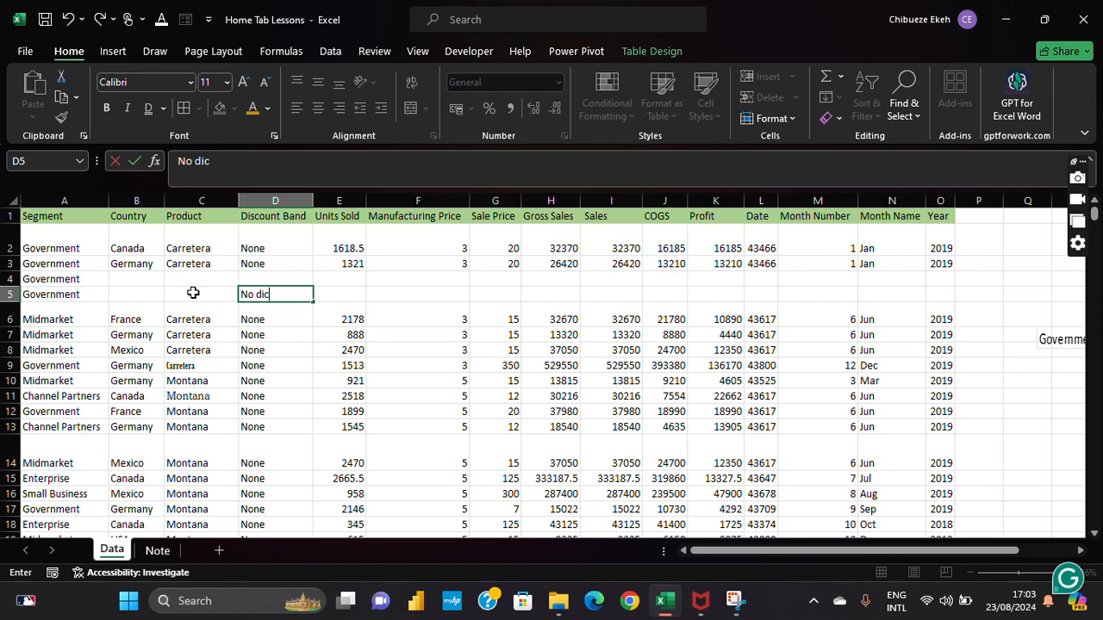
text(count )
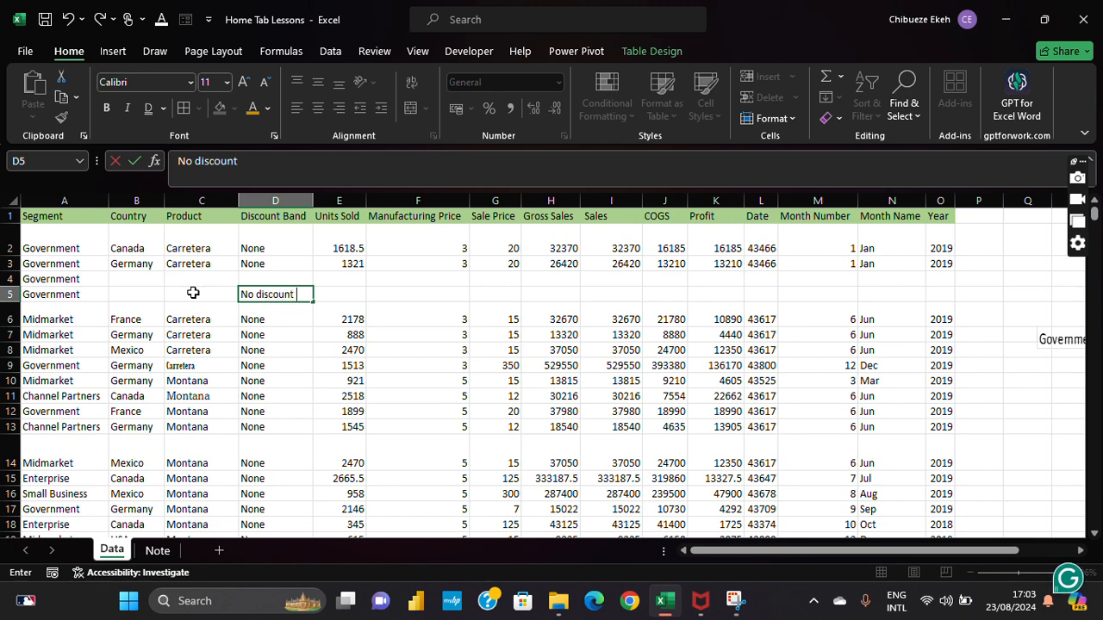
text(was given bec)
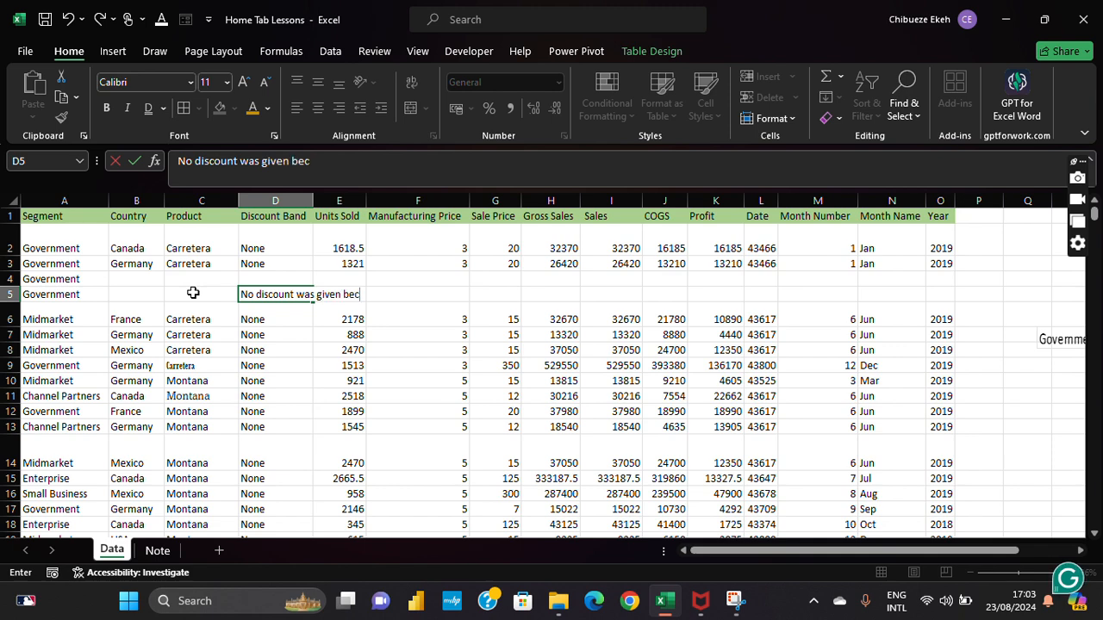
text(ause the p)
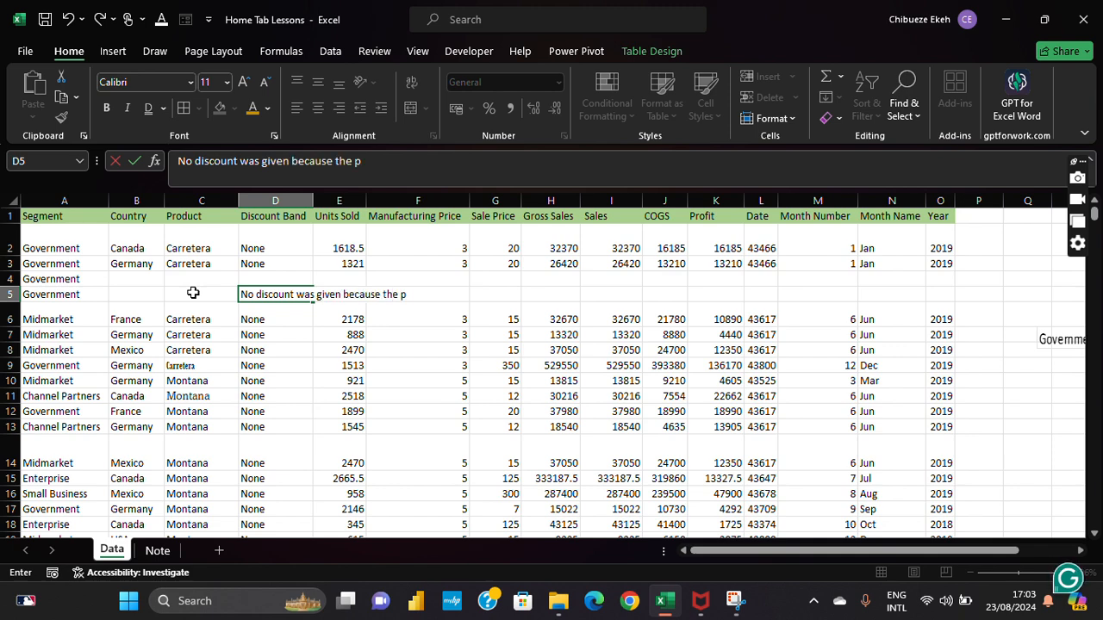
text(roduct was unavail)
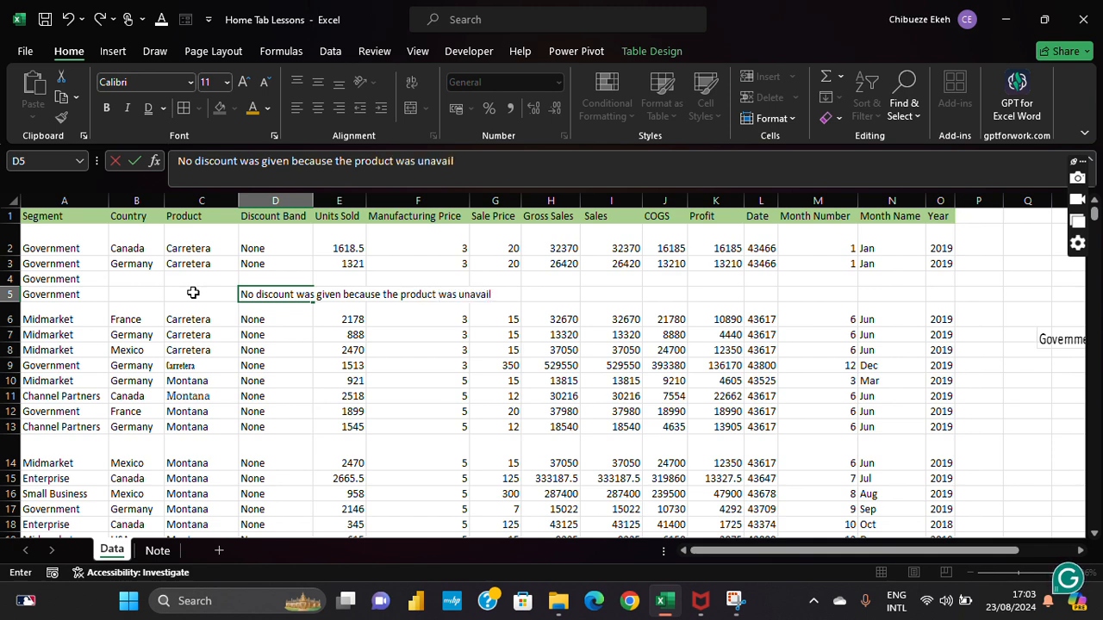
text(able)
key(Return)
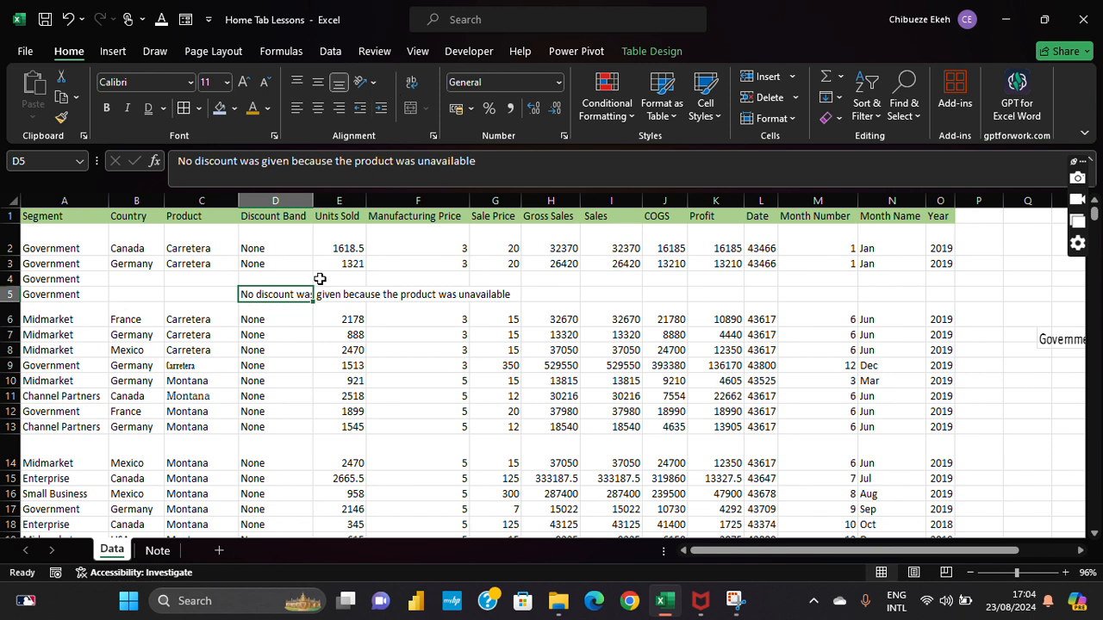
Step: Apply Wrap Text to D5's note so row 5 expands to show all of it
click(412, 82)
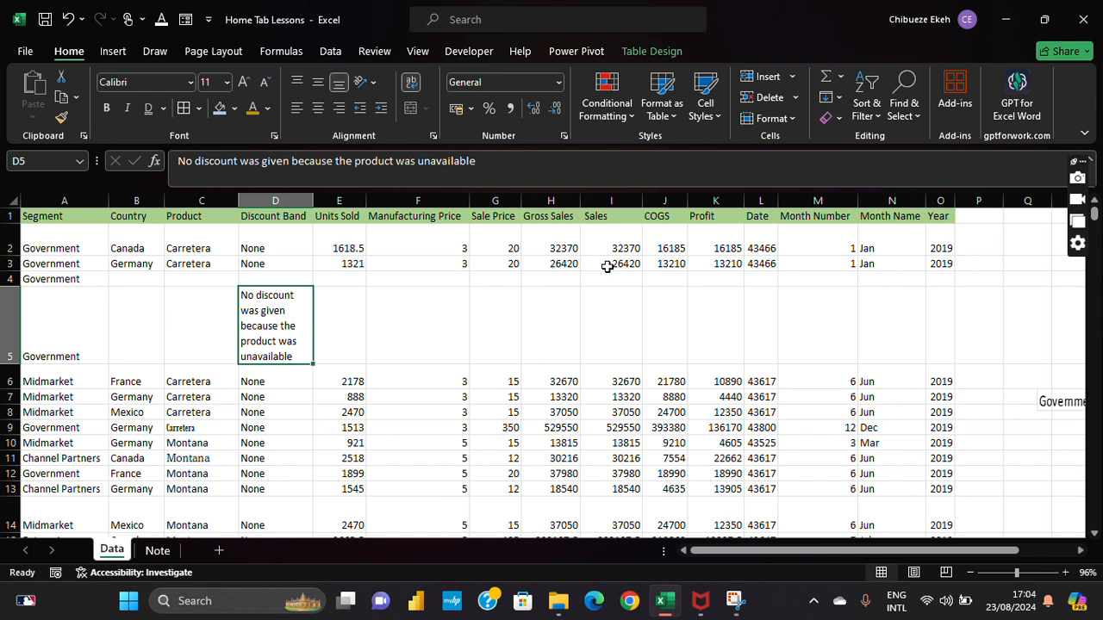
key(ctrl+z)
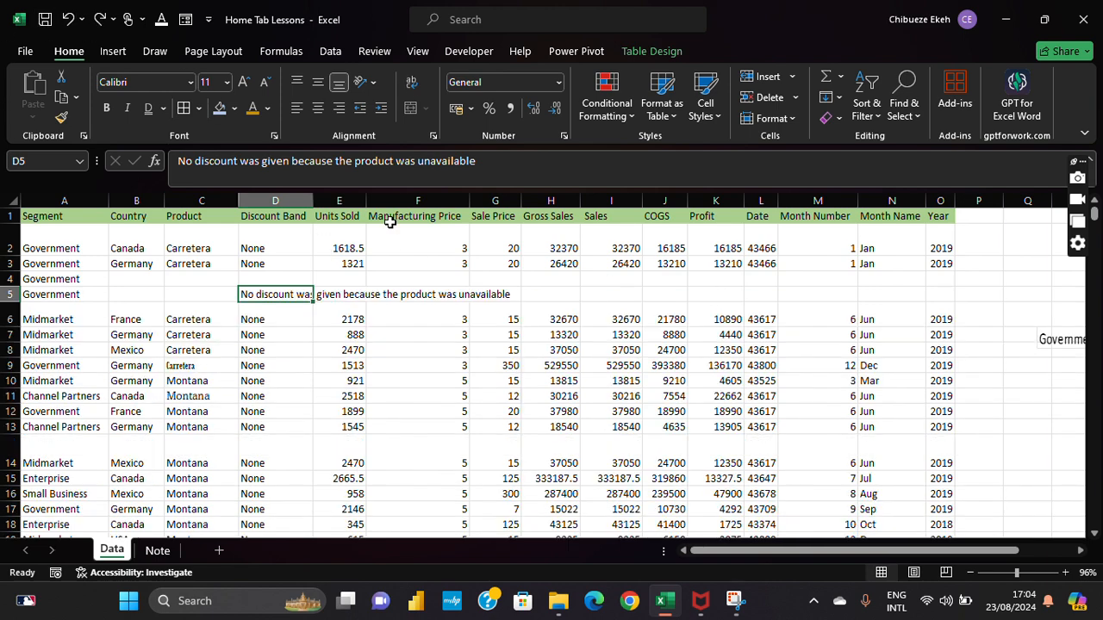
click(410, 85)
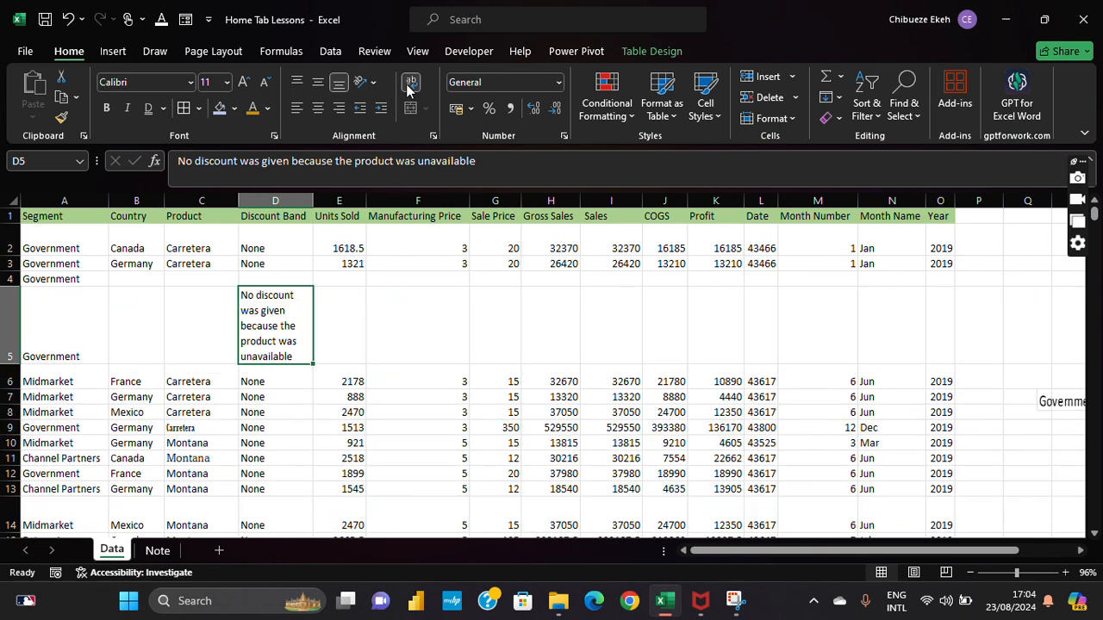
click(367, 349)
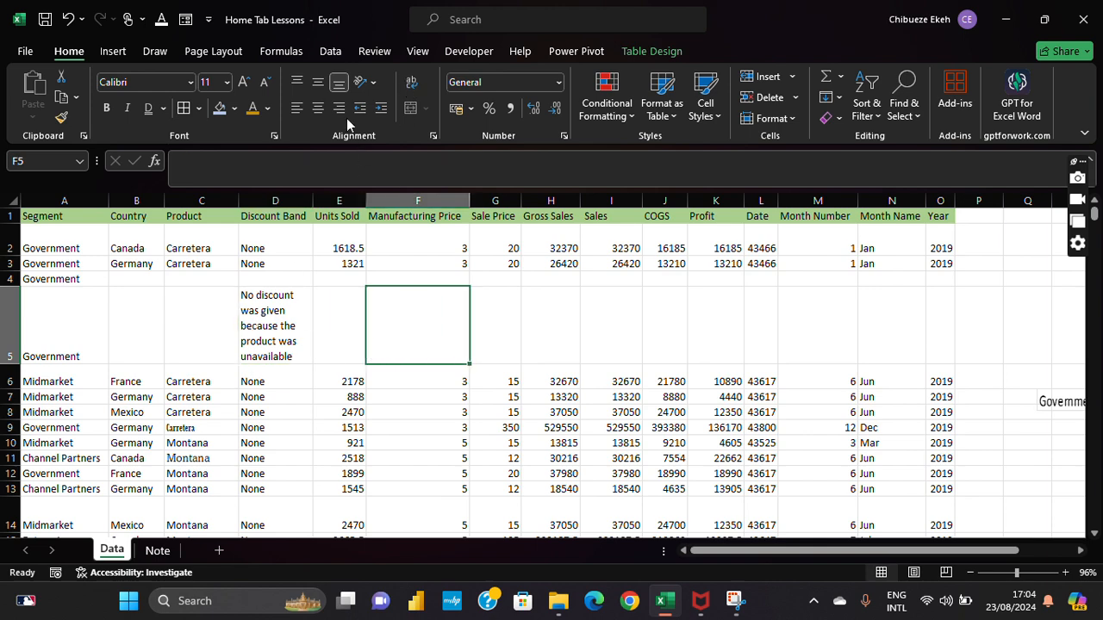
click(284, 321)
click(24, 221)
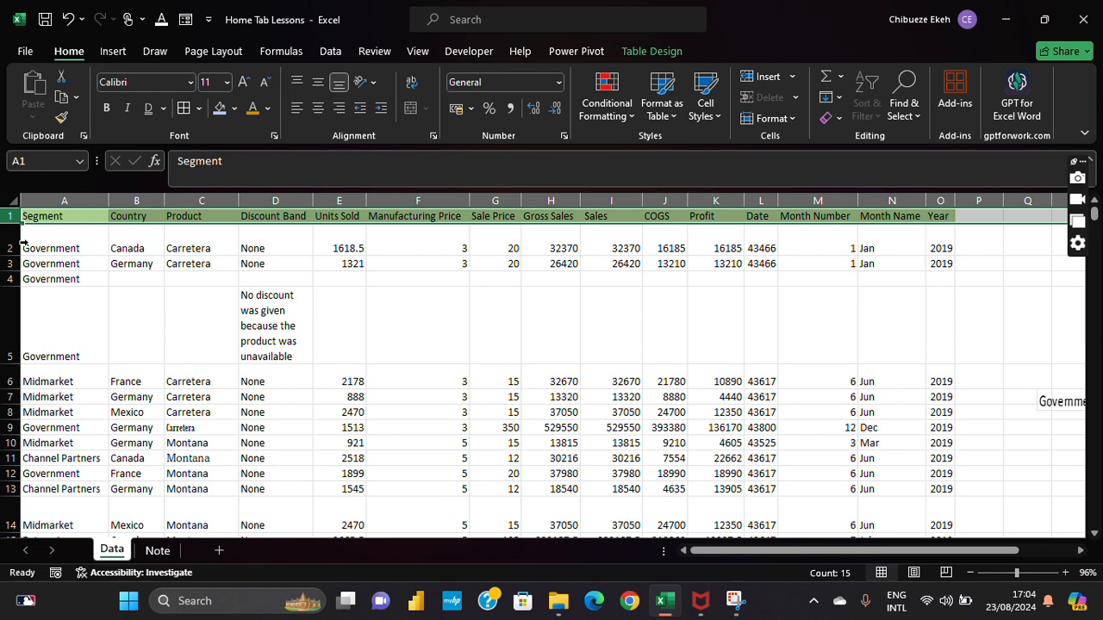
Step: Insert a new blank row above the header row
right_click(14, 218)
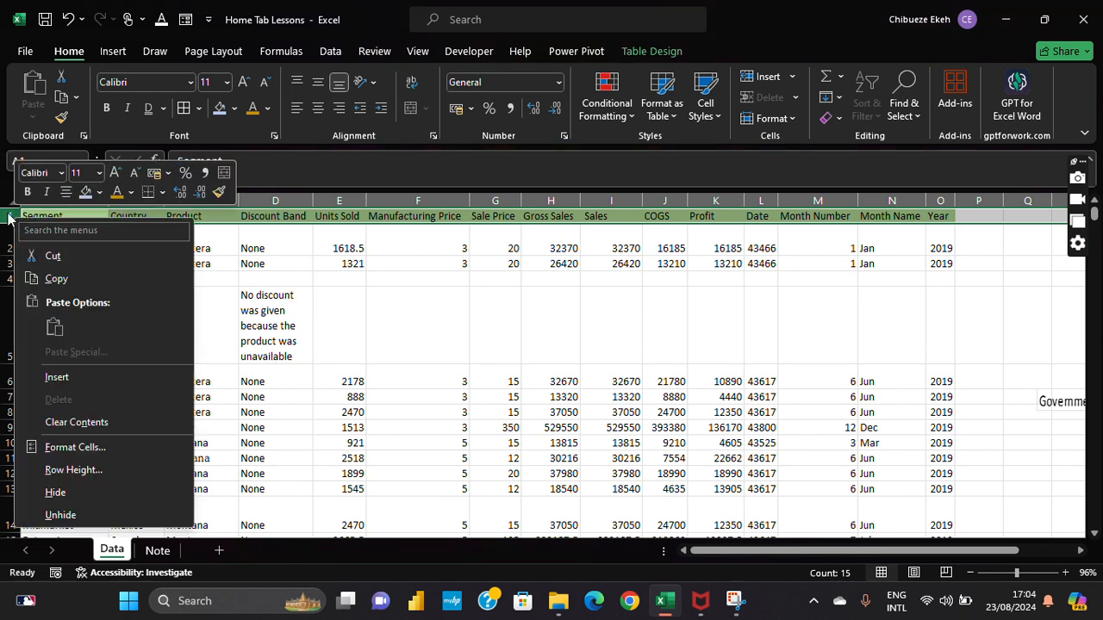
click(56, 377)
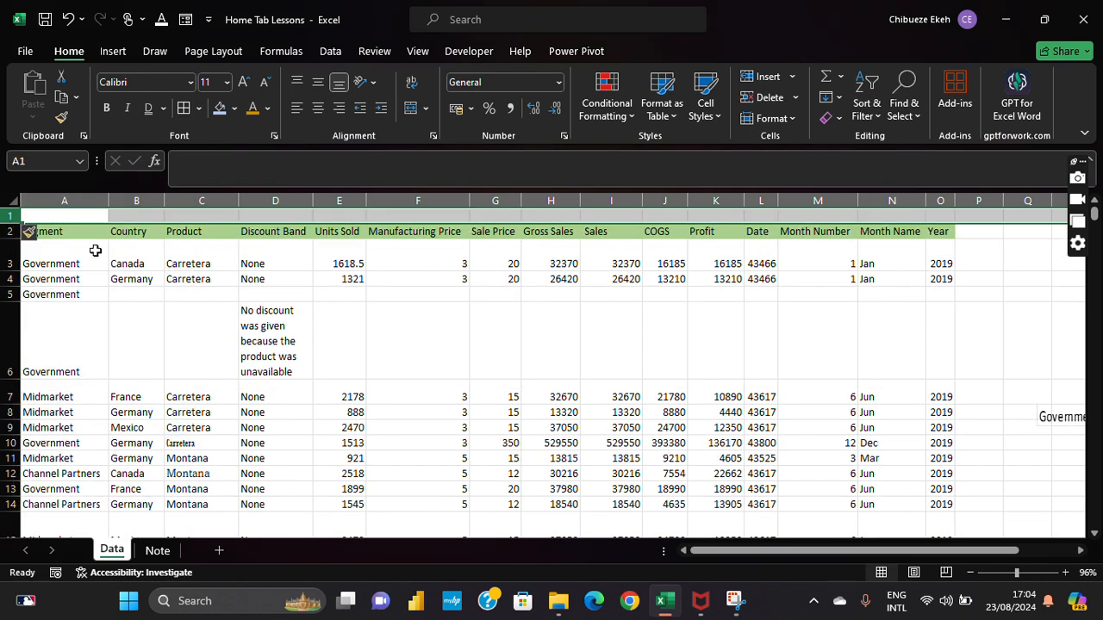
click(86, 199)
click(80, 216)
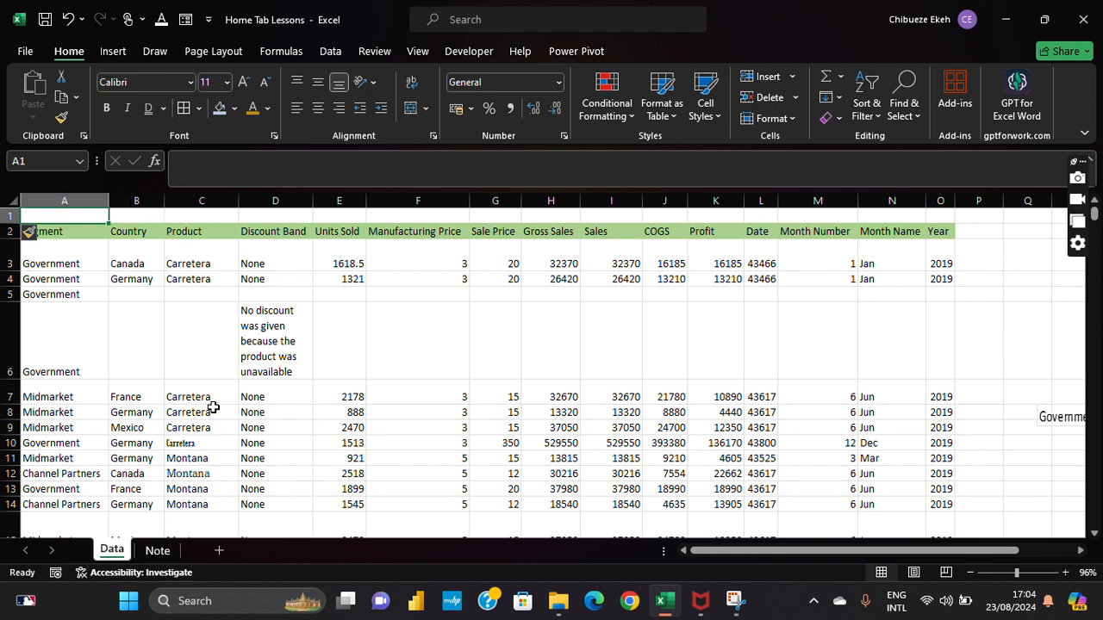
Step: Type the title 'Sales Data (from 2019 Sales)' into cell A1
text(Sales)
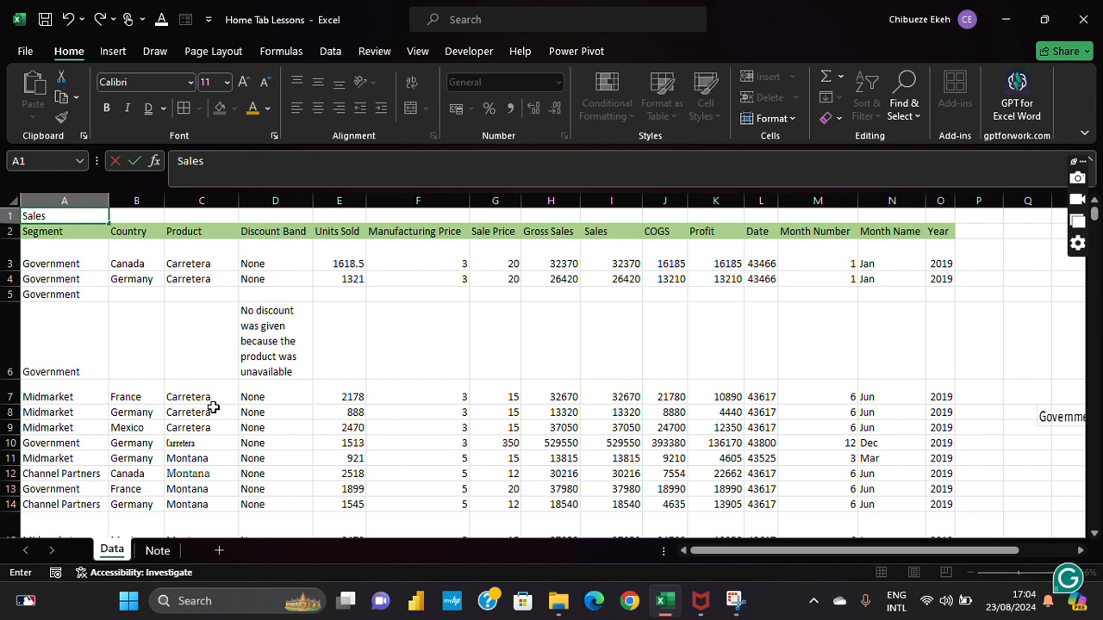
text( Data (from )
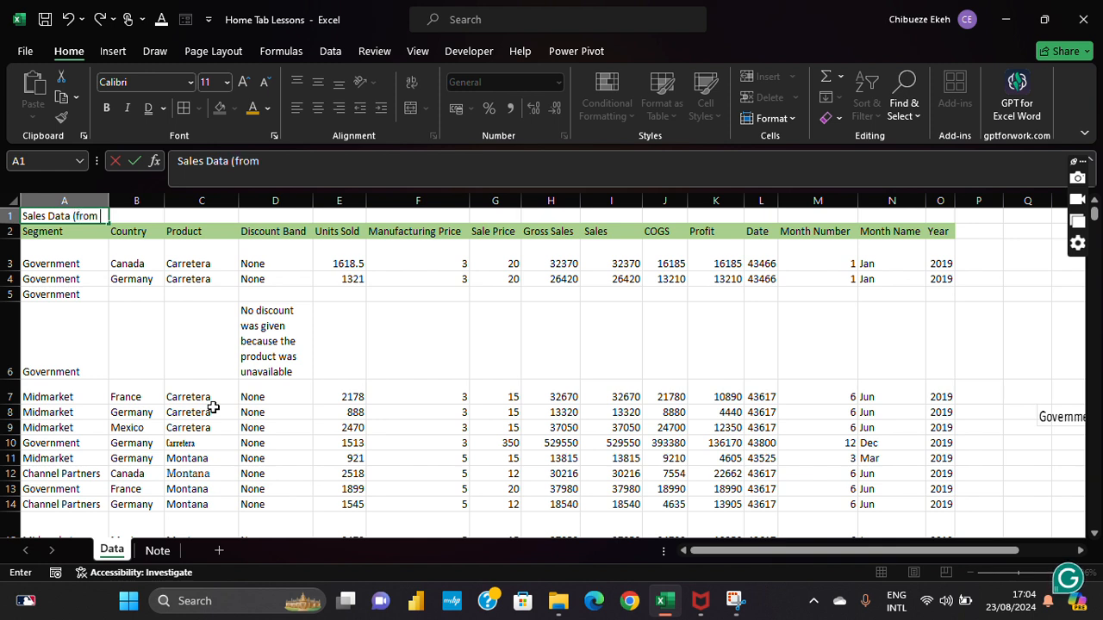
text(2019 Sales))
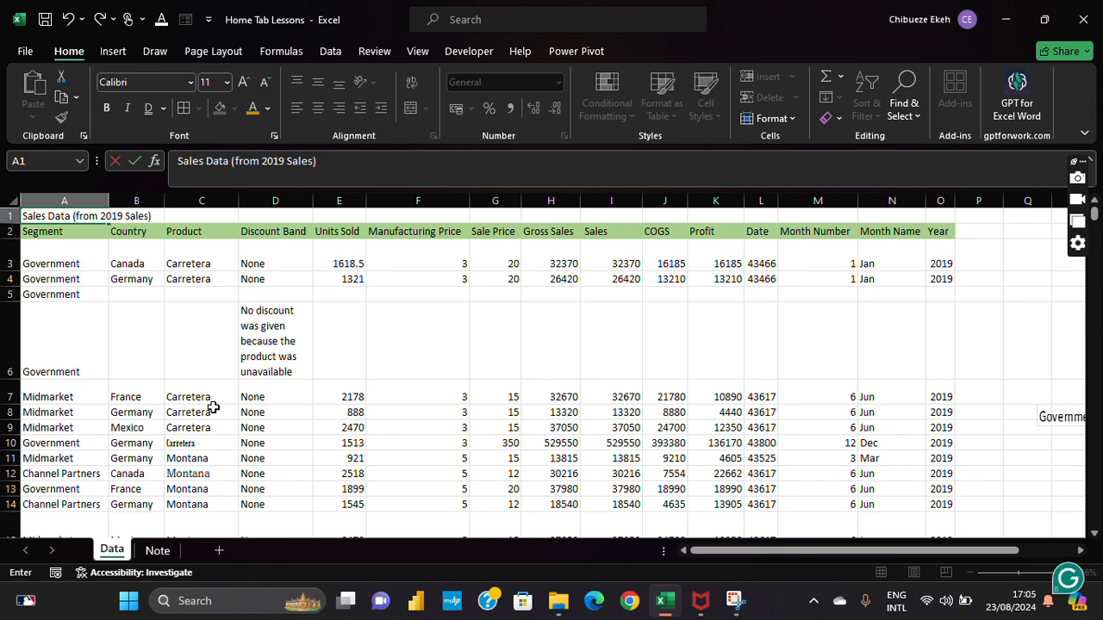
key(Right)
key(Left)
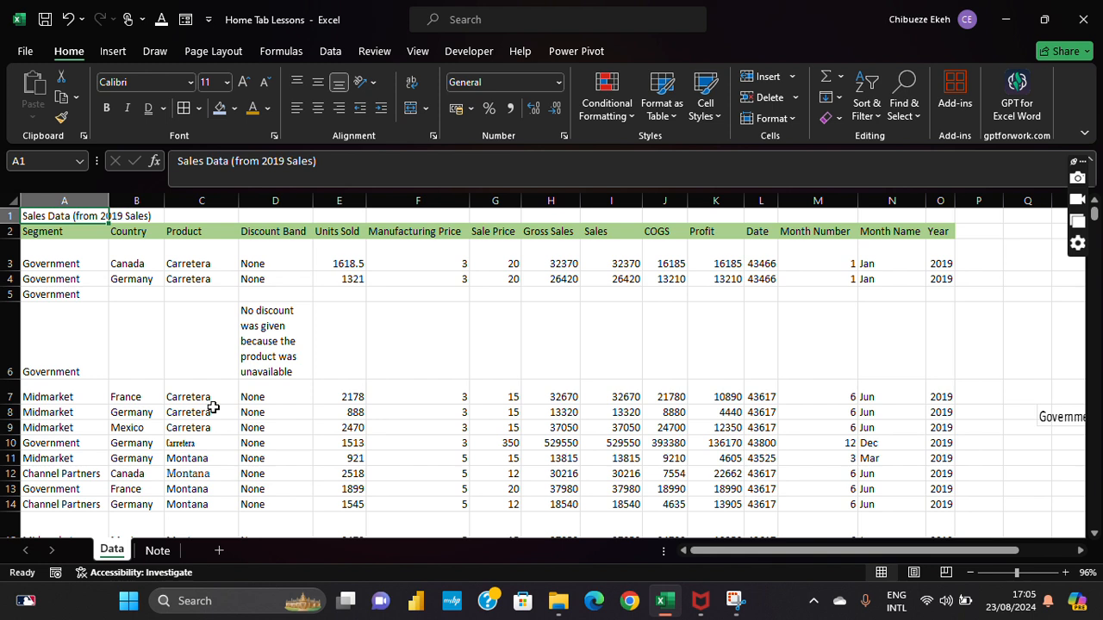
Step: Select row 1 from the title in A1 across to column O
key(Right)
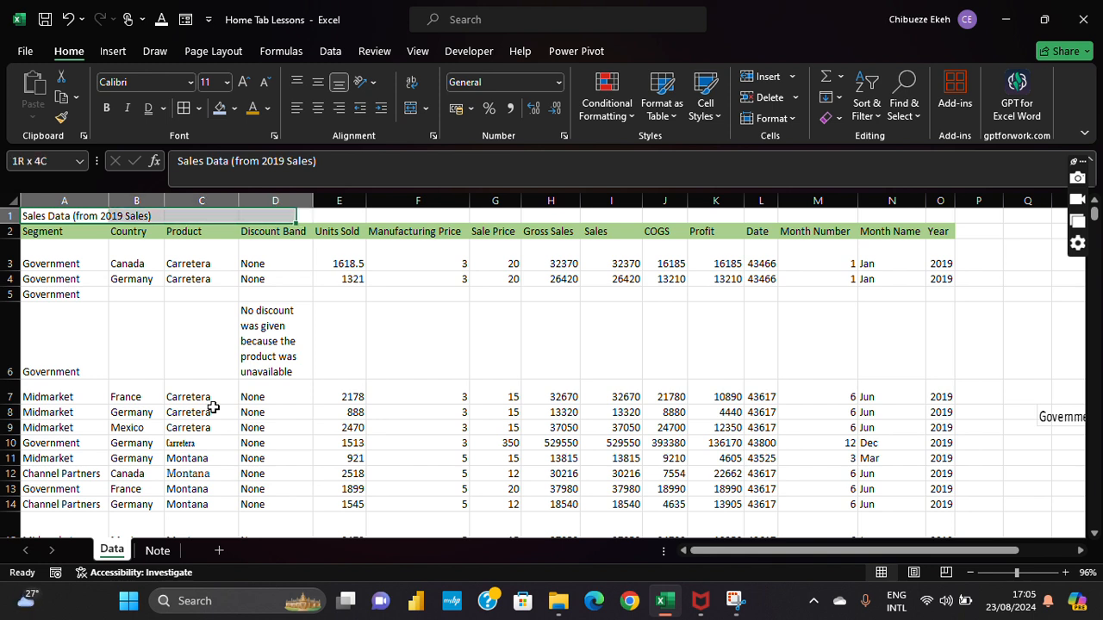
key(Left)
key(Down)
key(Up)
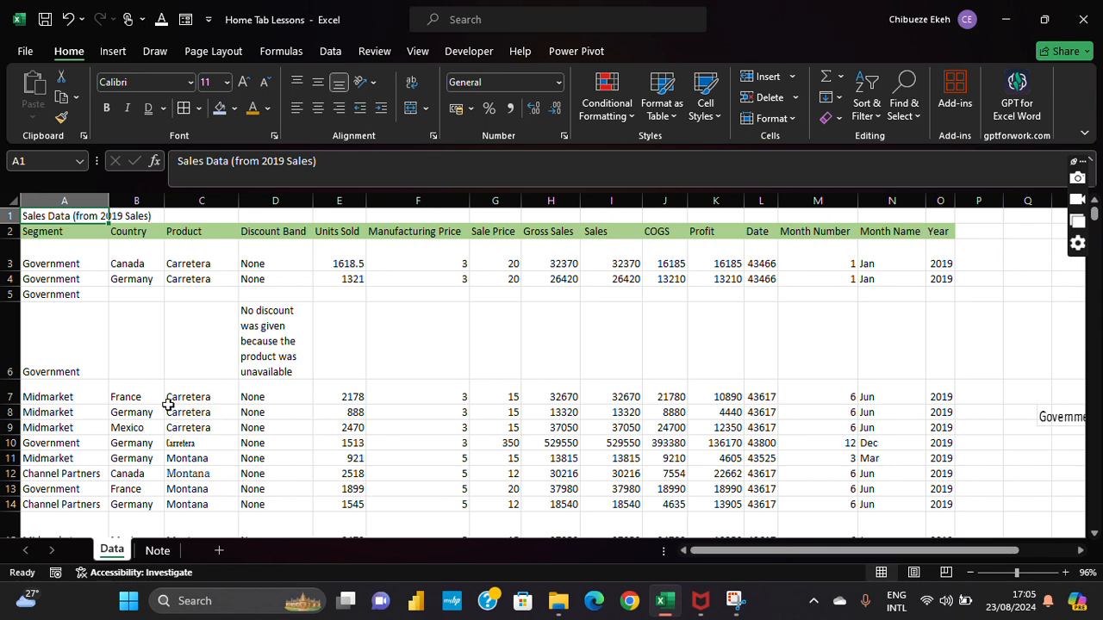
click(57, 223)
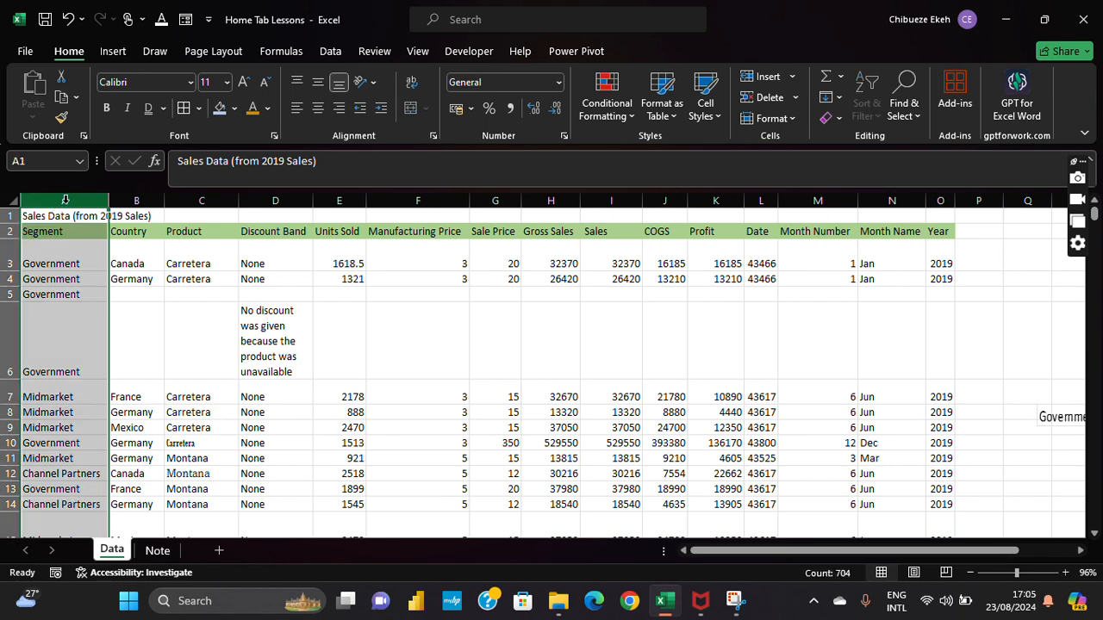
click(59, 231)
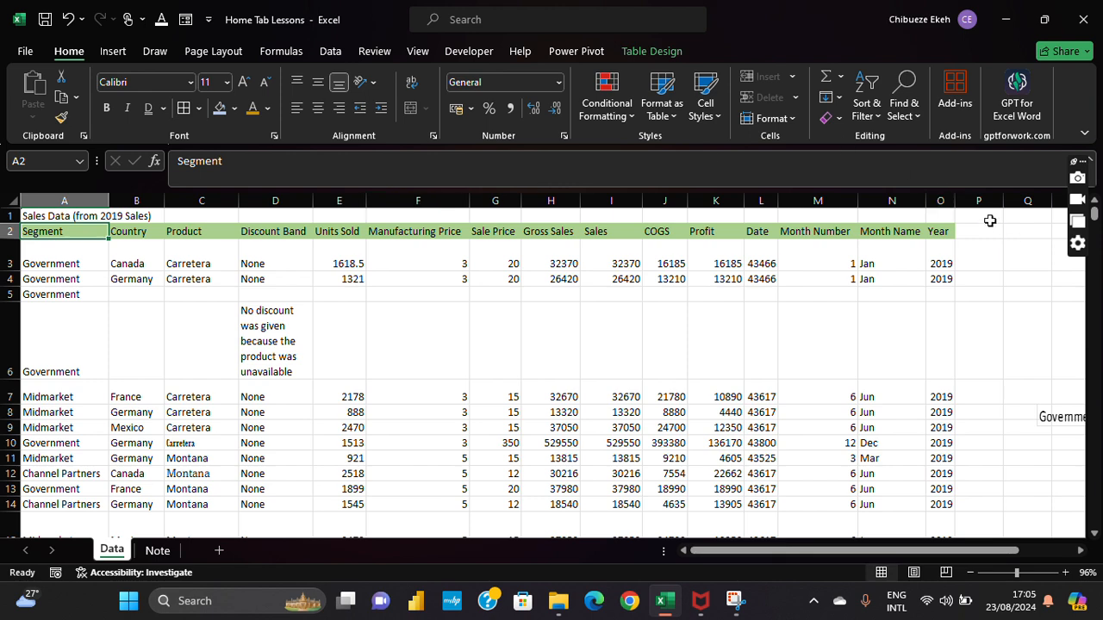
click(941, 225)
click(939, 231)
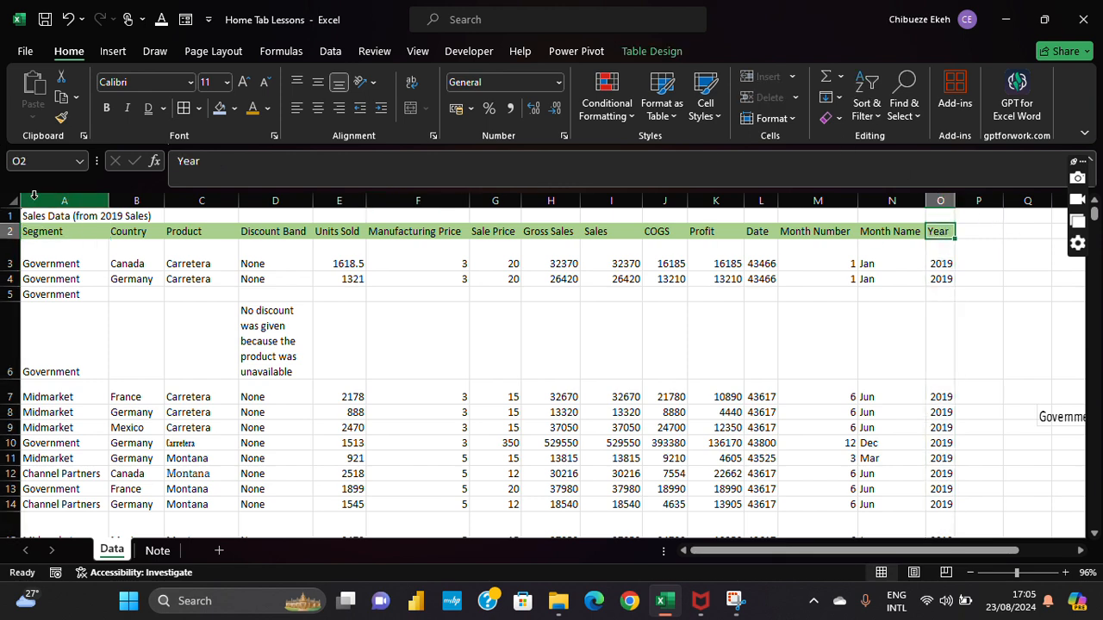
click(49, 217)
drag(52, 217, 261, 204)
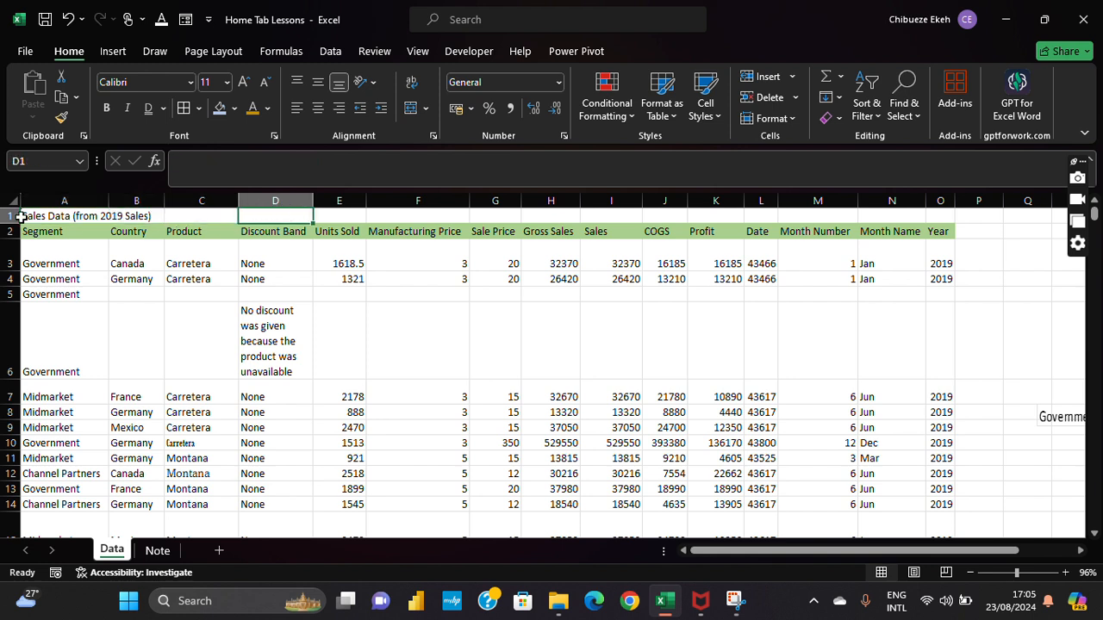
click(49, 211)
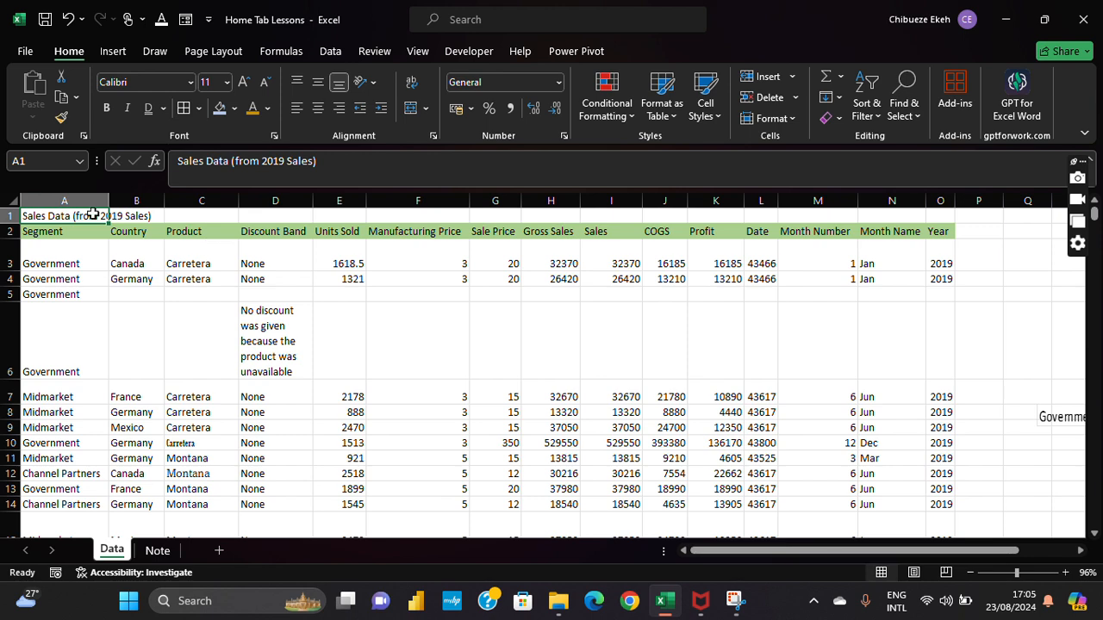
drag(180, 215, 937, 215)
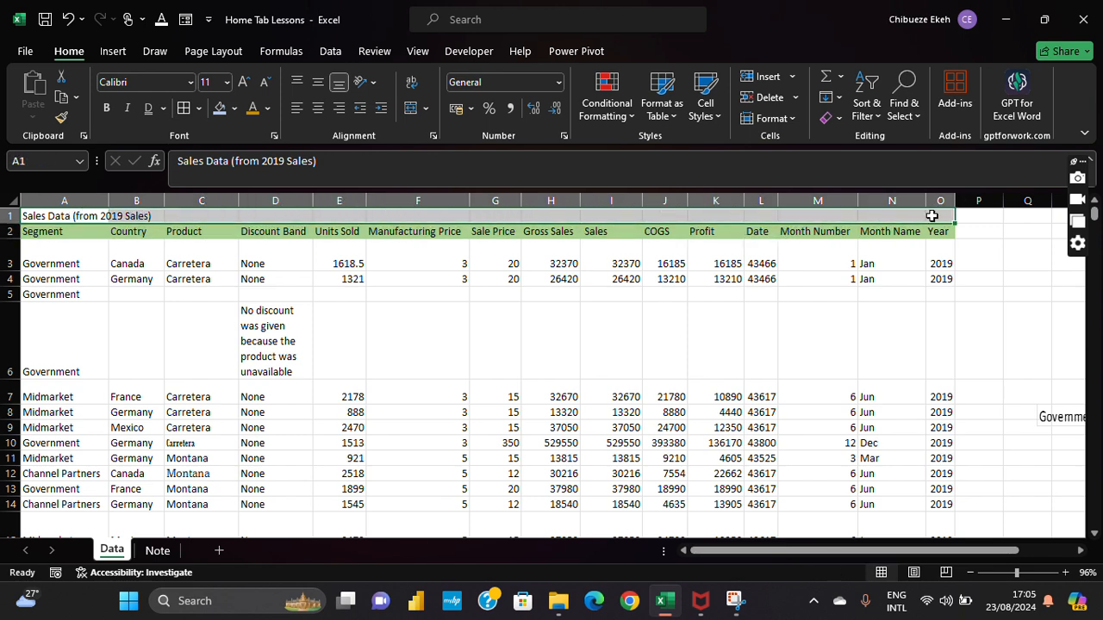
Step: Merge and center the title over A1:O1, bold it, and enlarge it to 16 pt
click(413, 110)
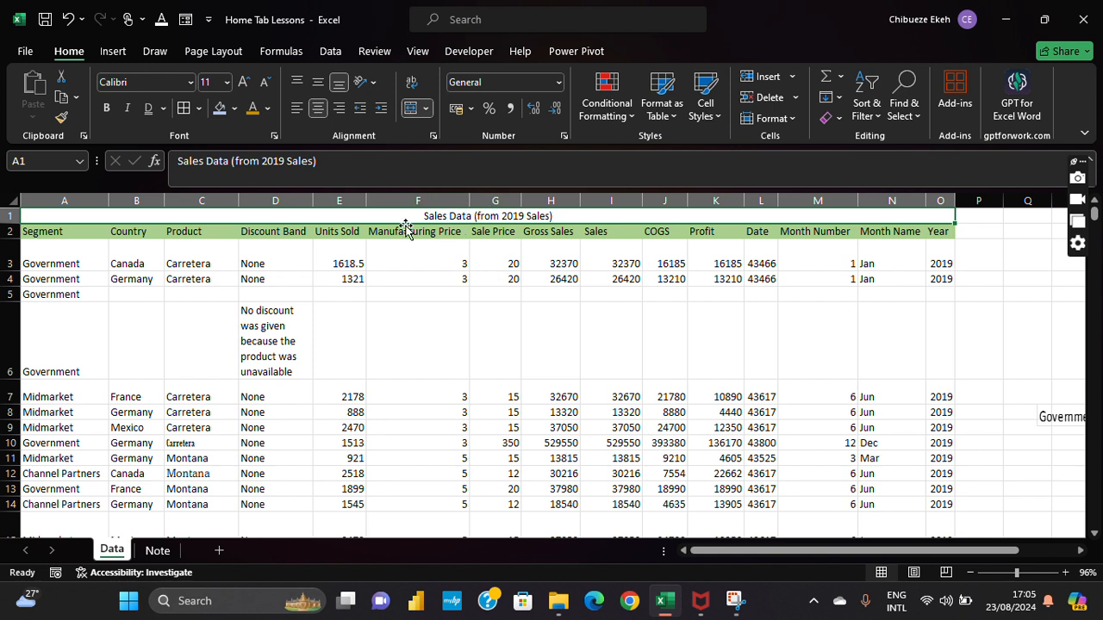
click(106, 108)
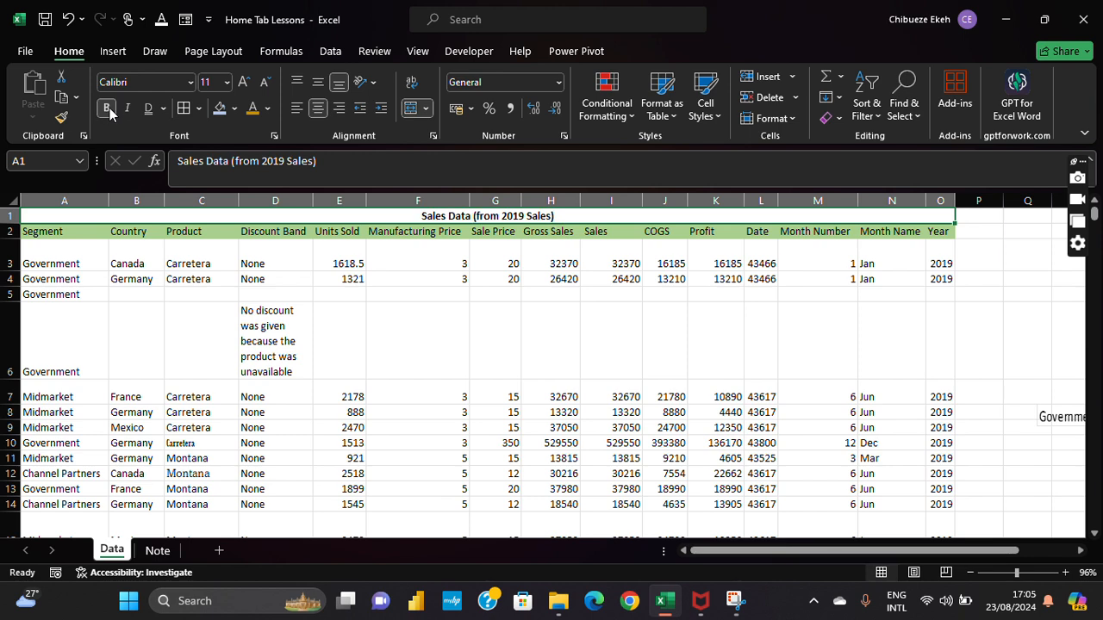
click(244, 82)
click(243, 83)
click(244, 83)
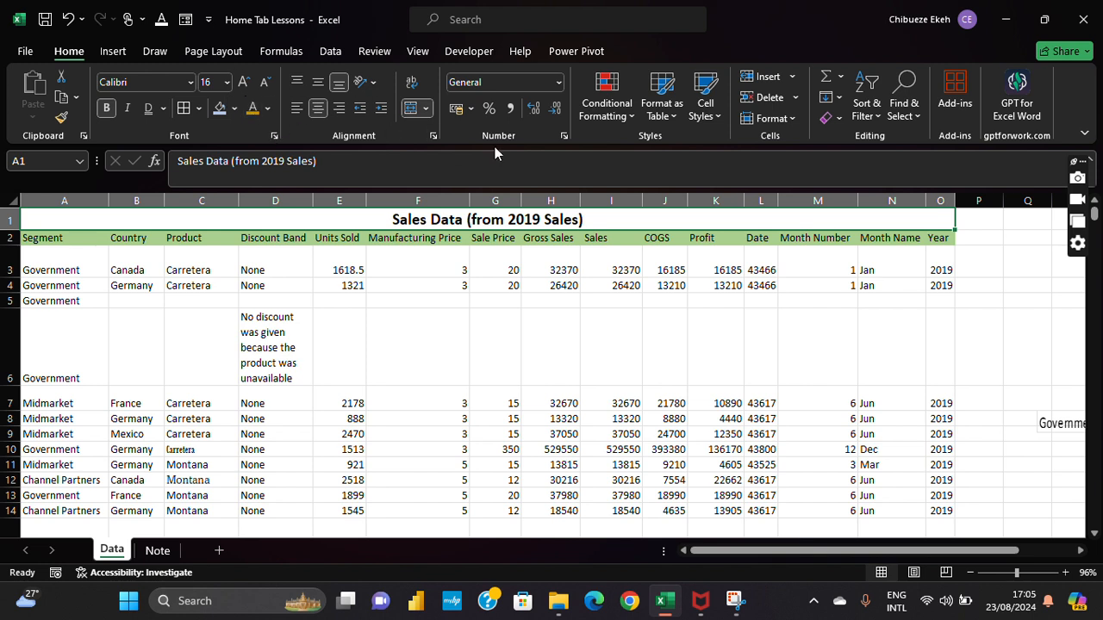
click(425, 109)
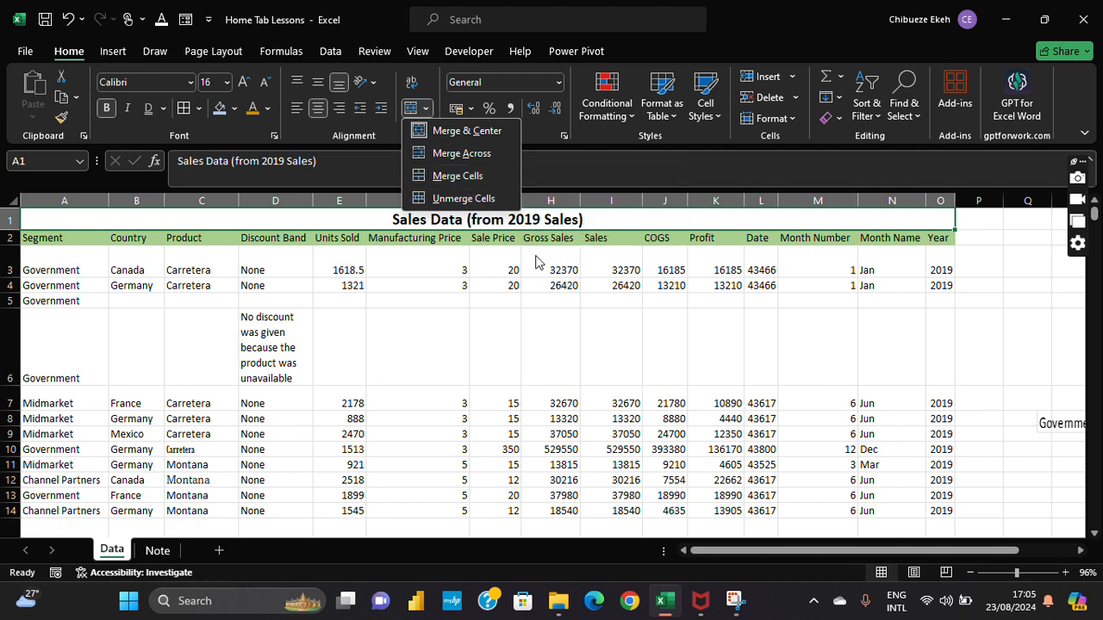
click(617, 219)
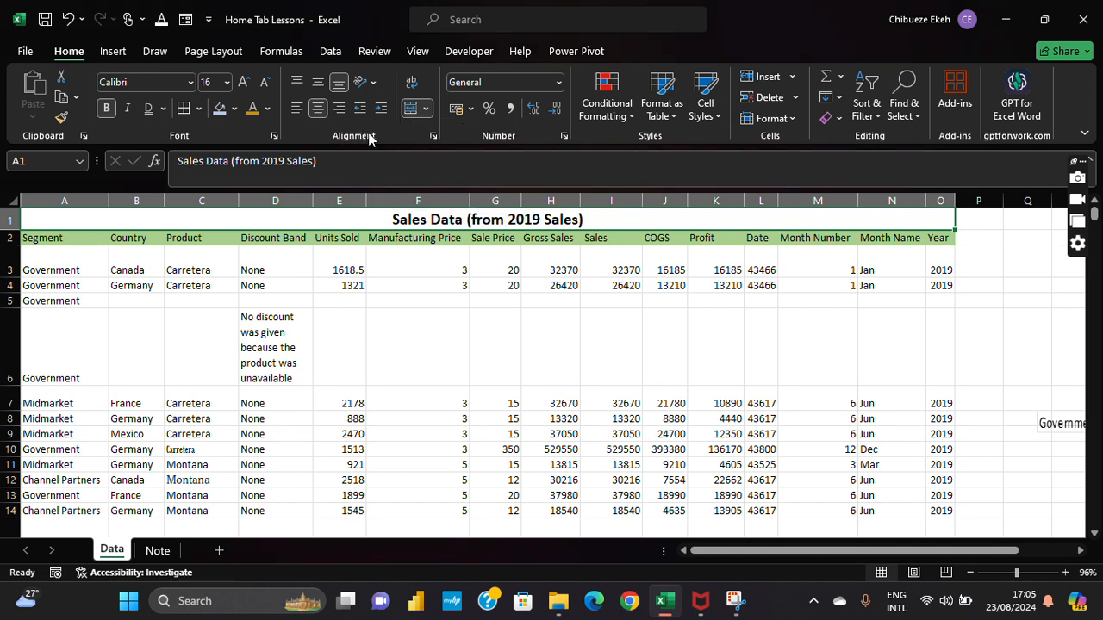
click(433, 136)
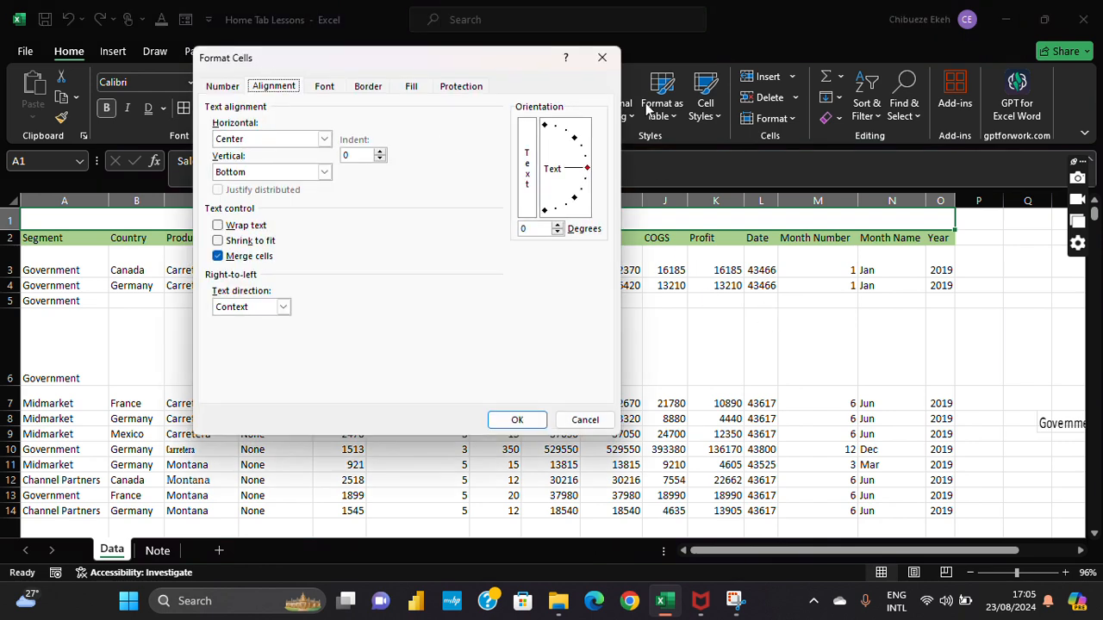
click(605, 60)
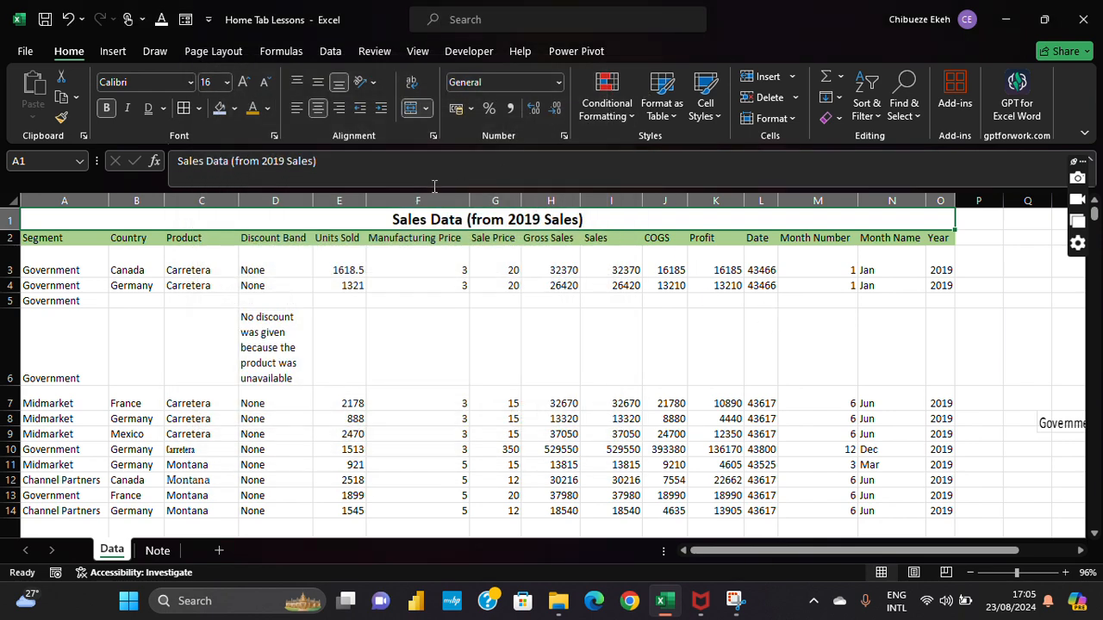
click(432, 137)
click(602, 58)
click(433, 137)
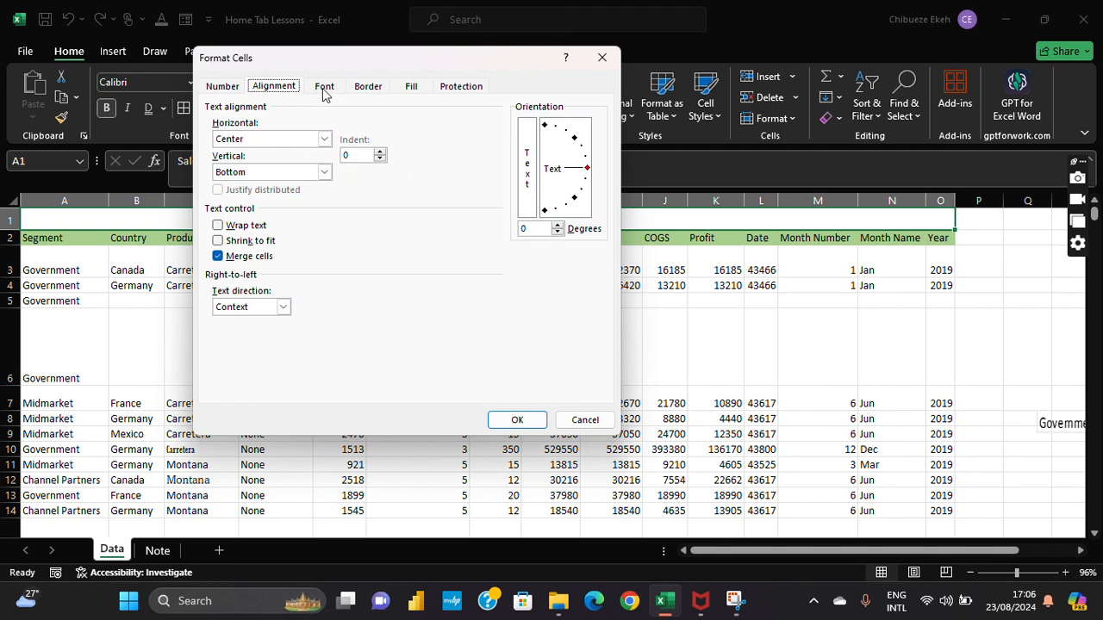
click(384, 89)
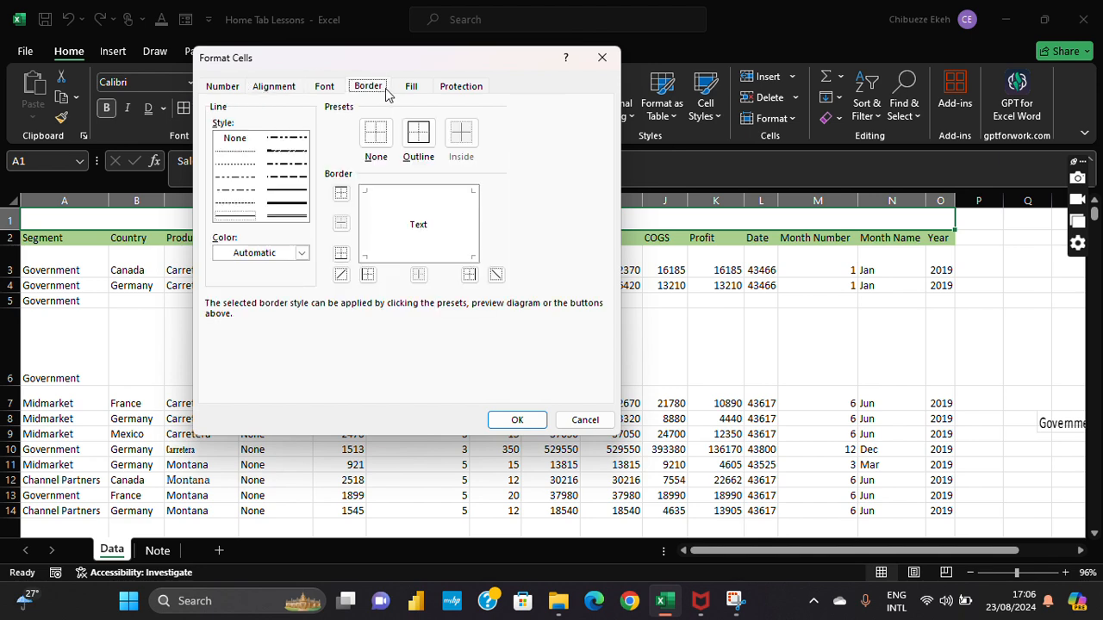
click(414, 86)
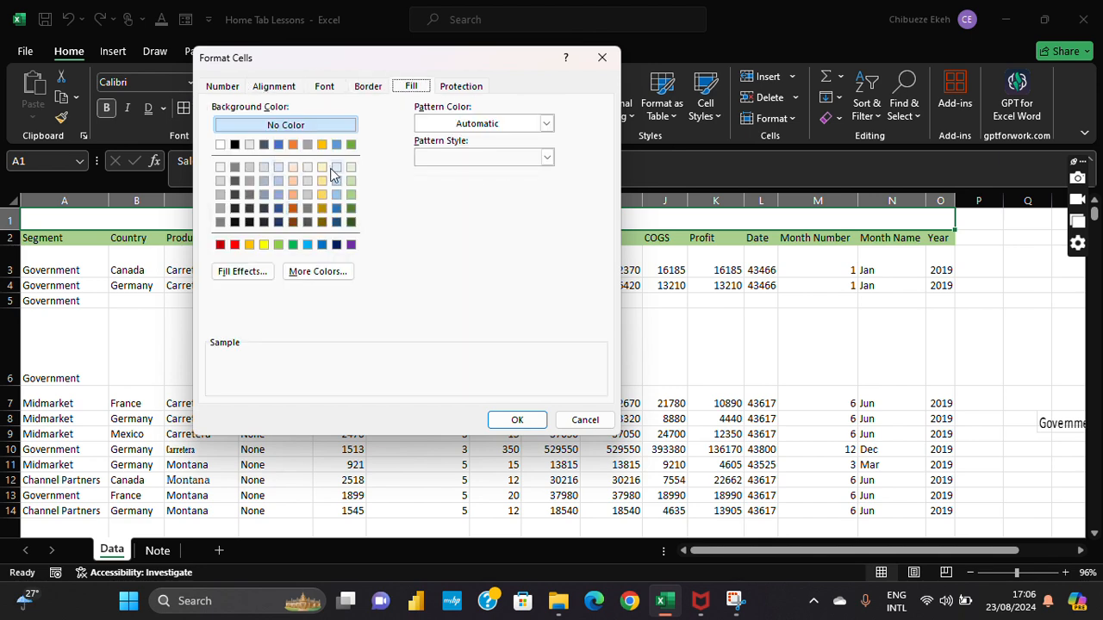
click(471, 86)
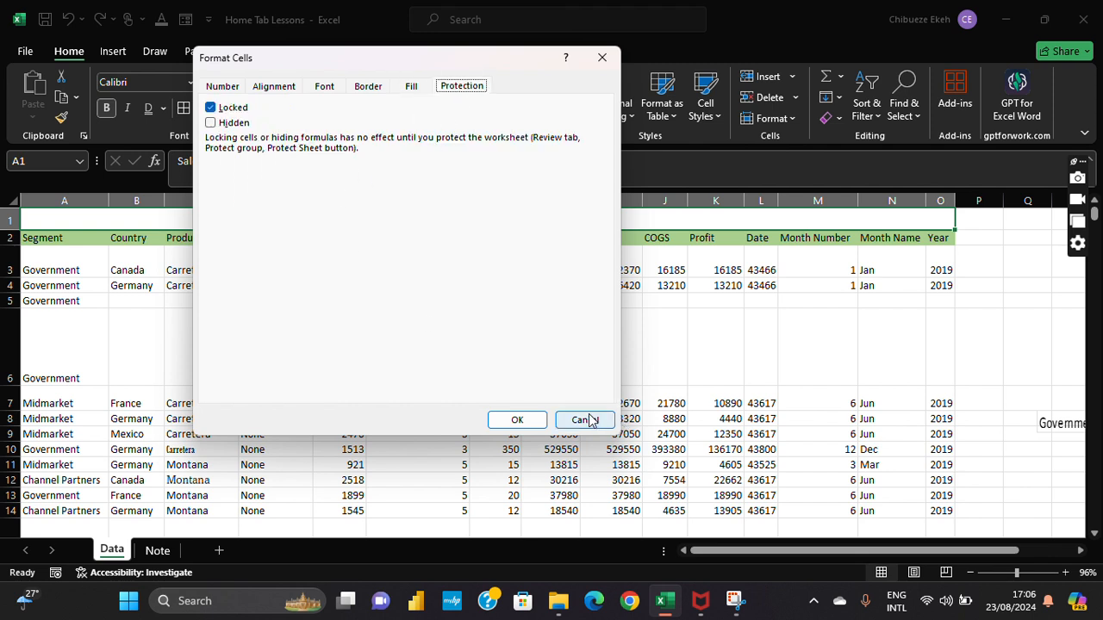
click(291, 89)
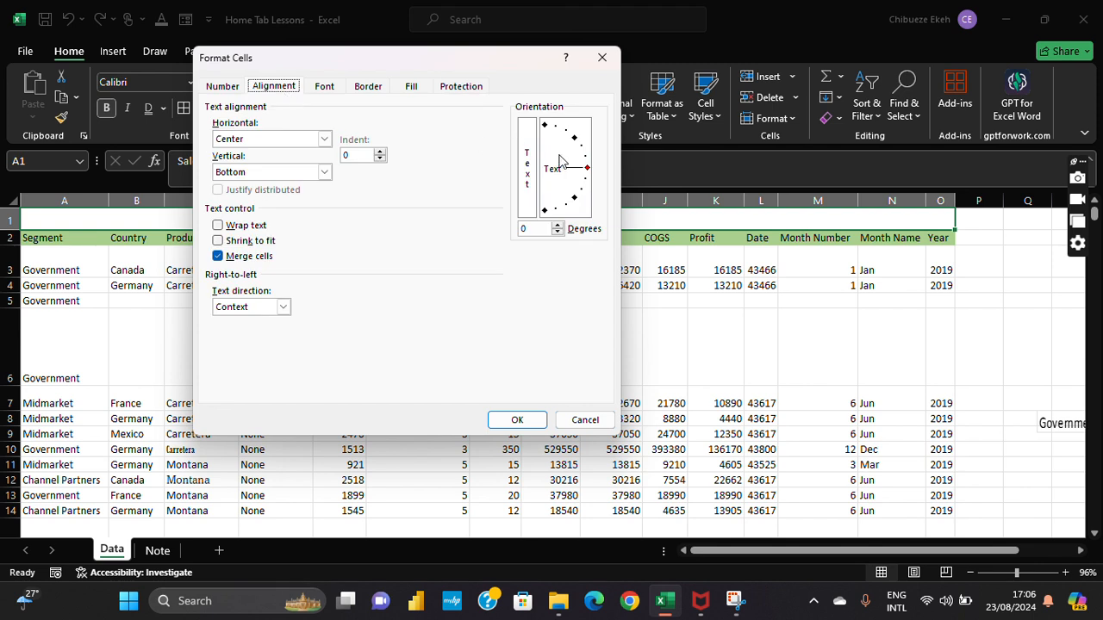
click(324, 141)
click(324, 140)
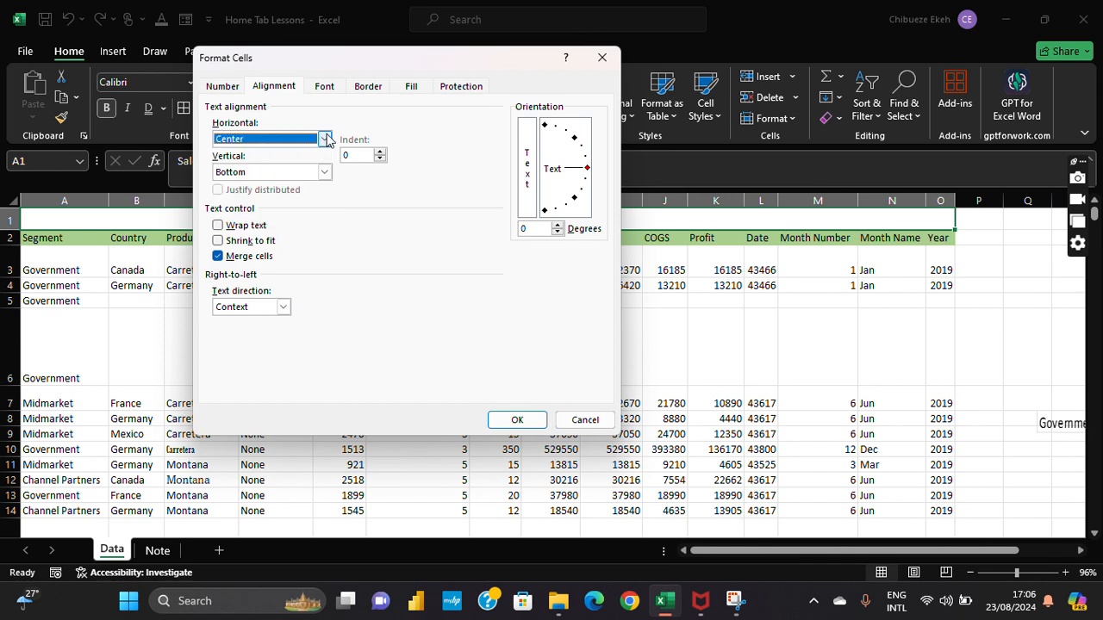
click(600, 55)
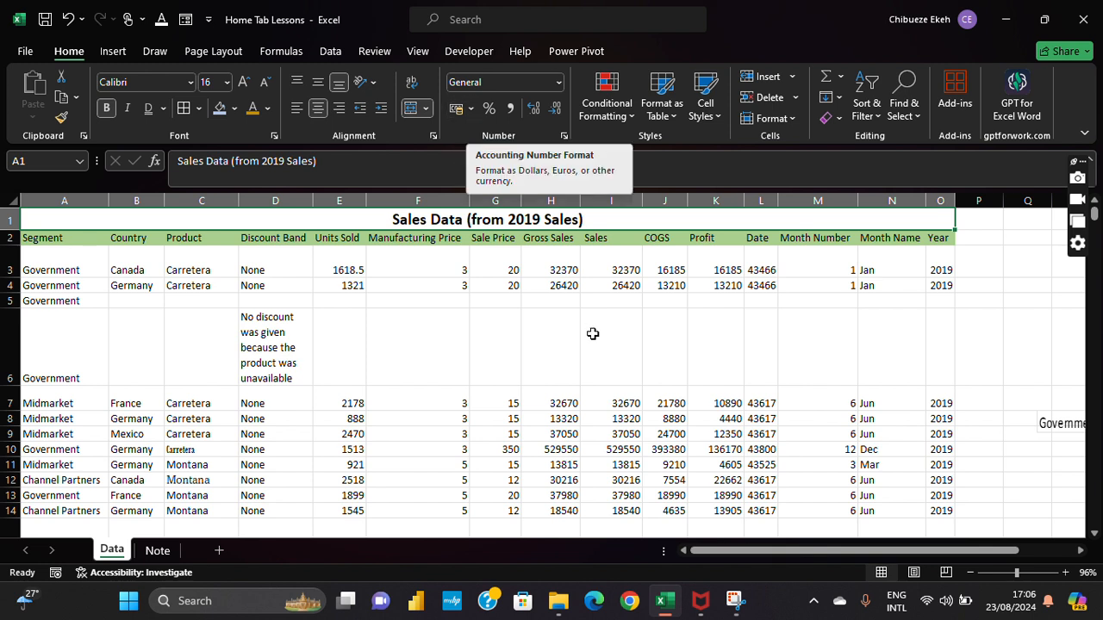
click(357, 320)
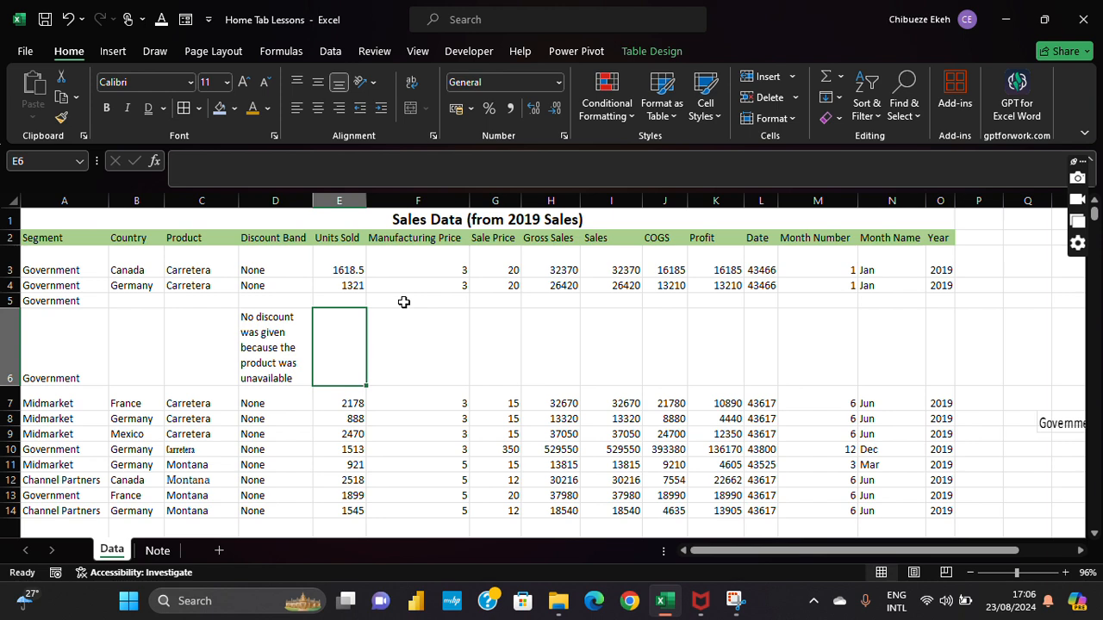
Step: Select the data block from the Units Sold header across and down the table
click(310, 228)
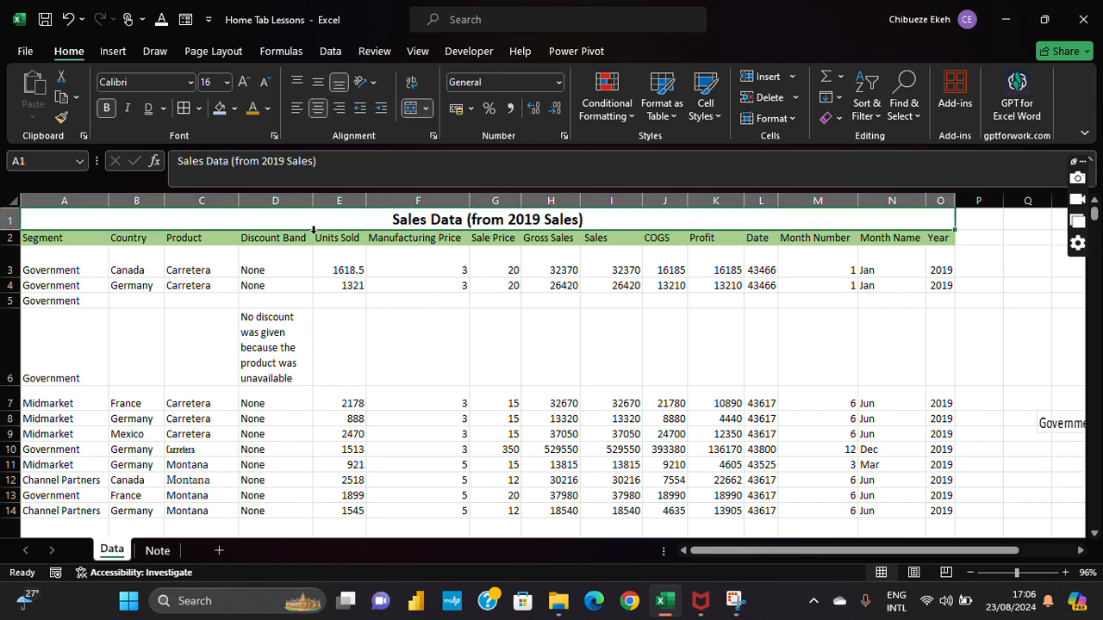
click(334, 241)
click(495, 448)
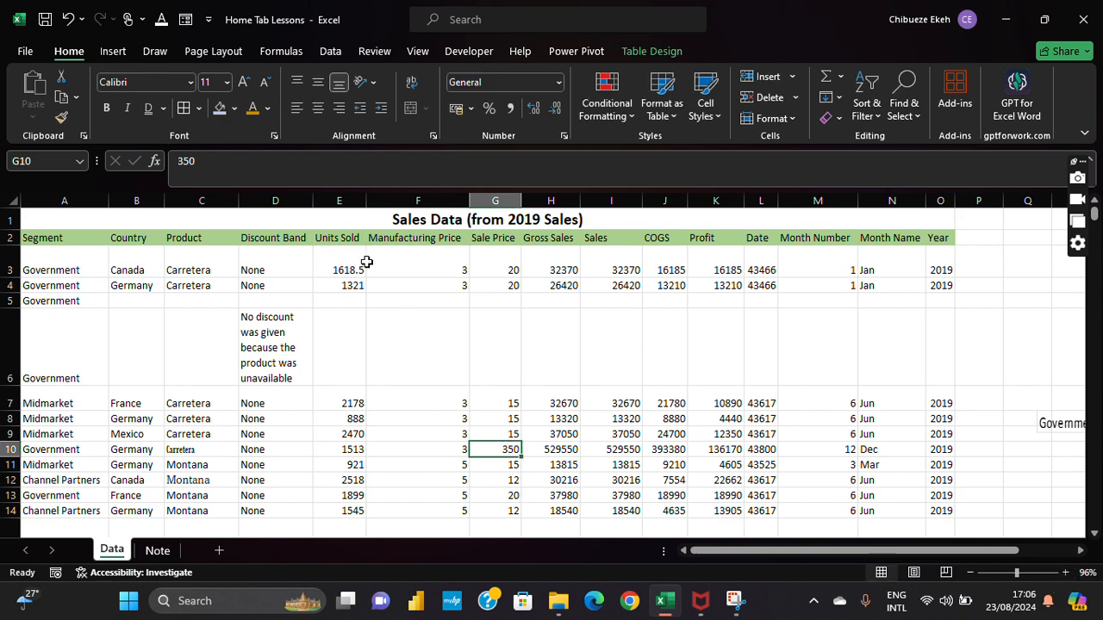
drag(345, 242, 349, 272)
click(348, 242)
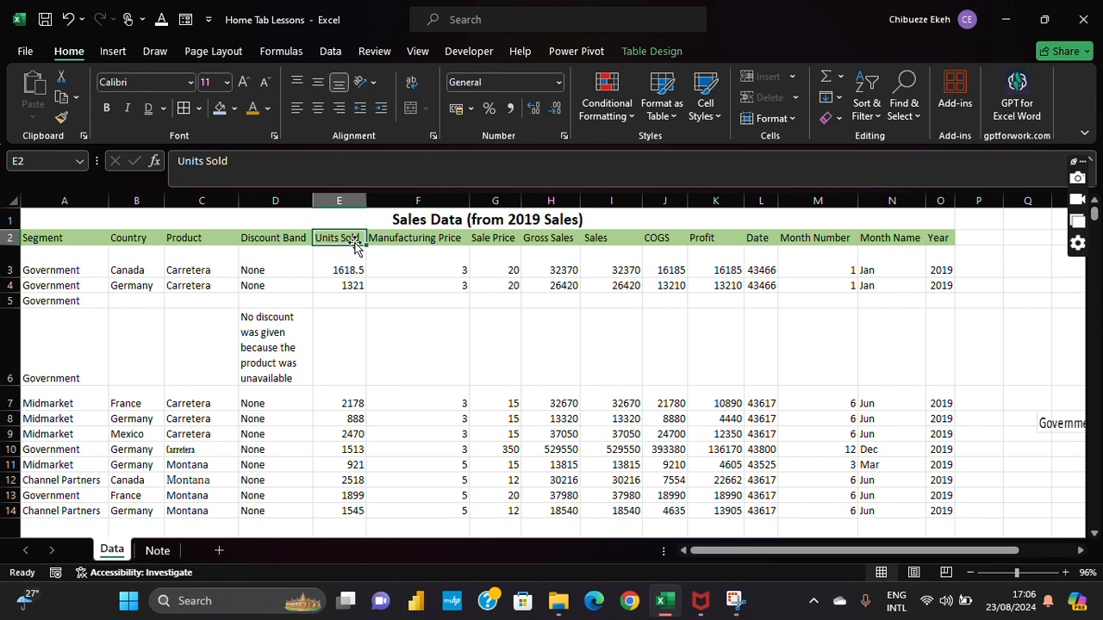
key(ctrl+shift+Right)
key(ctrl+shift+Down)
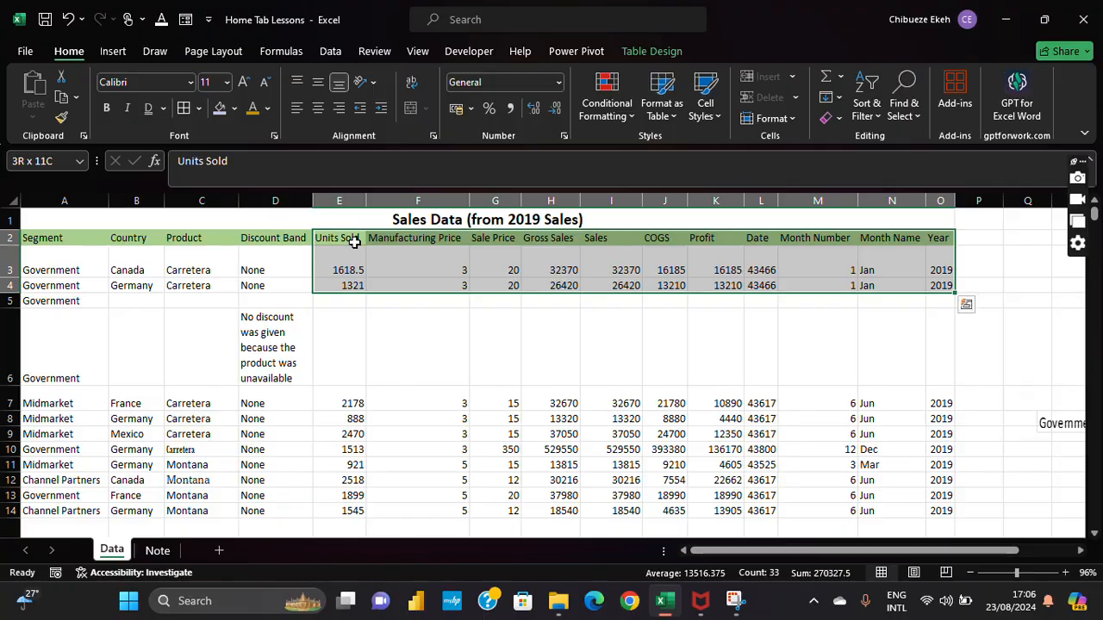
drag(354, 242, 884, 543)
Step: Jump back to the top of the table and select cell E3
scroll(873, 296, up, 8)
click(881, 308)
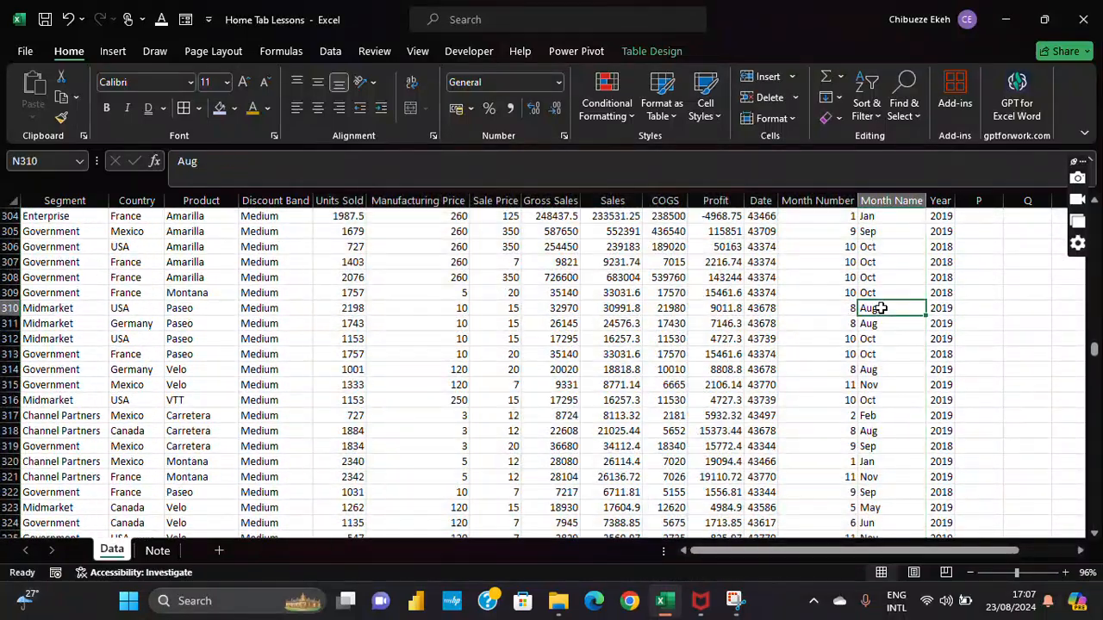
key(ctrl+Up)
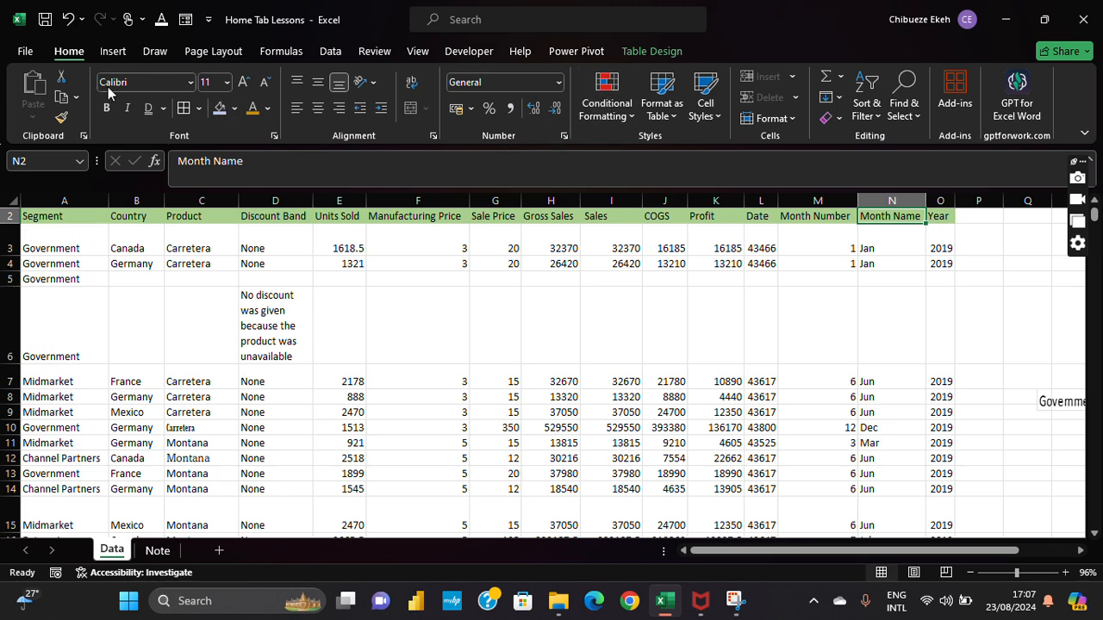
scroll(468, 319, up, 1)
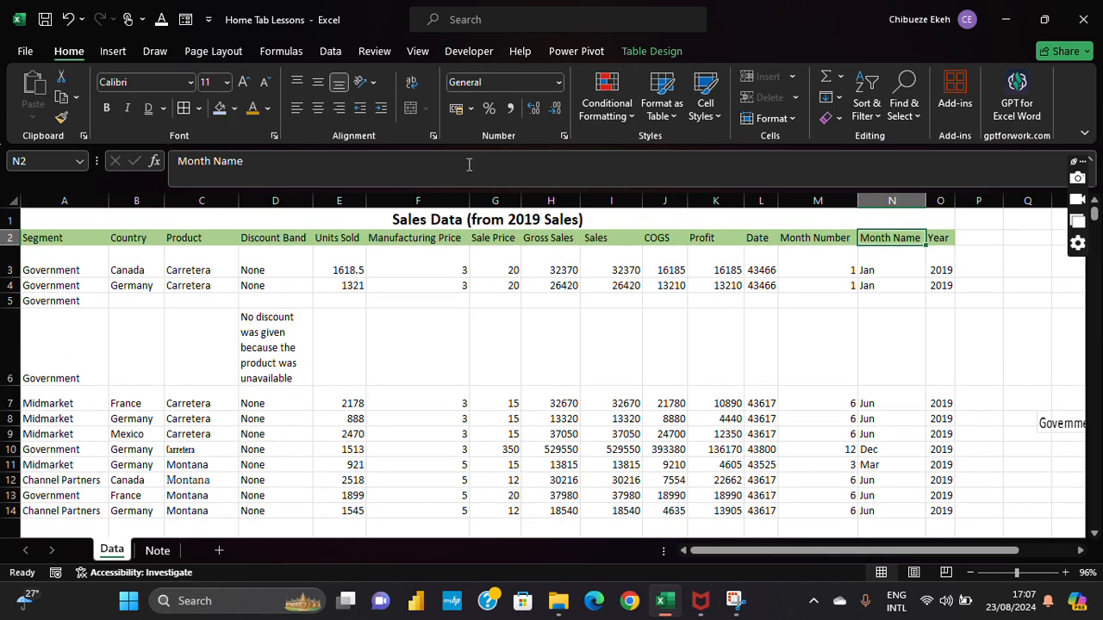
click(355, 270)
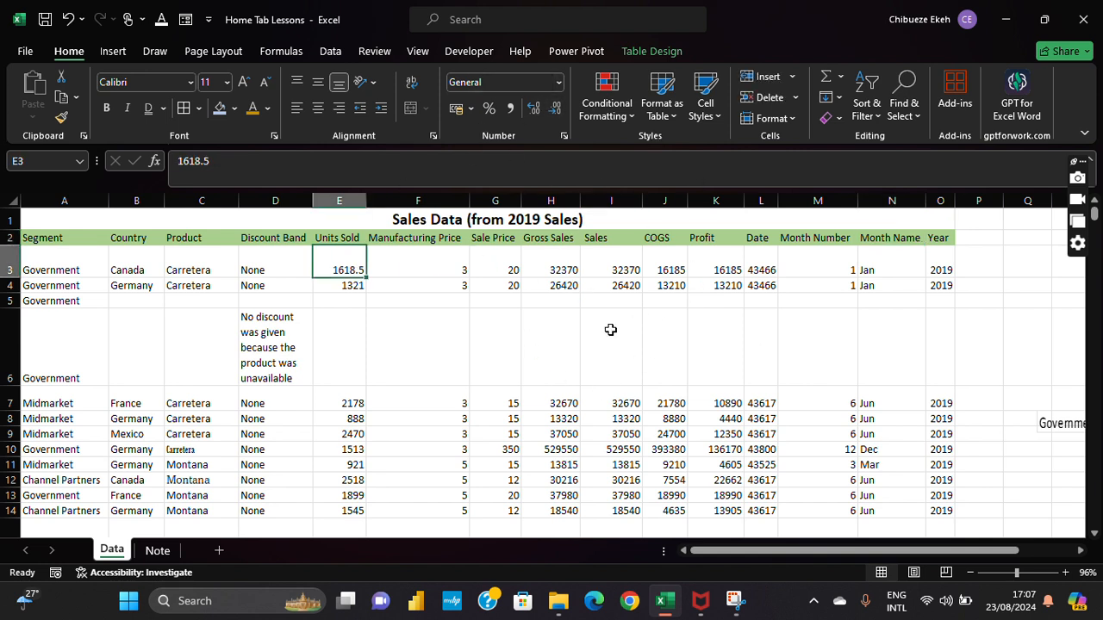
Step: Format the Profit column (K) as Currency
click(709, 201)
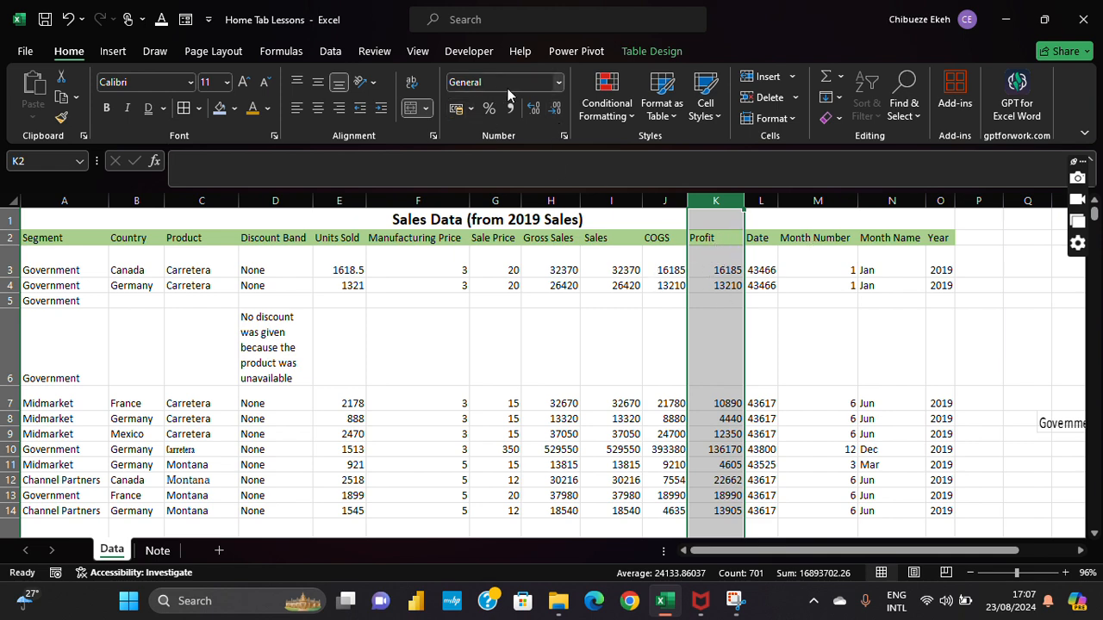
click(557, 83)
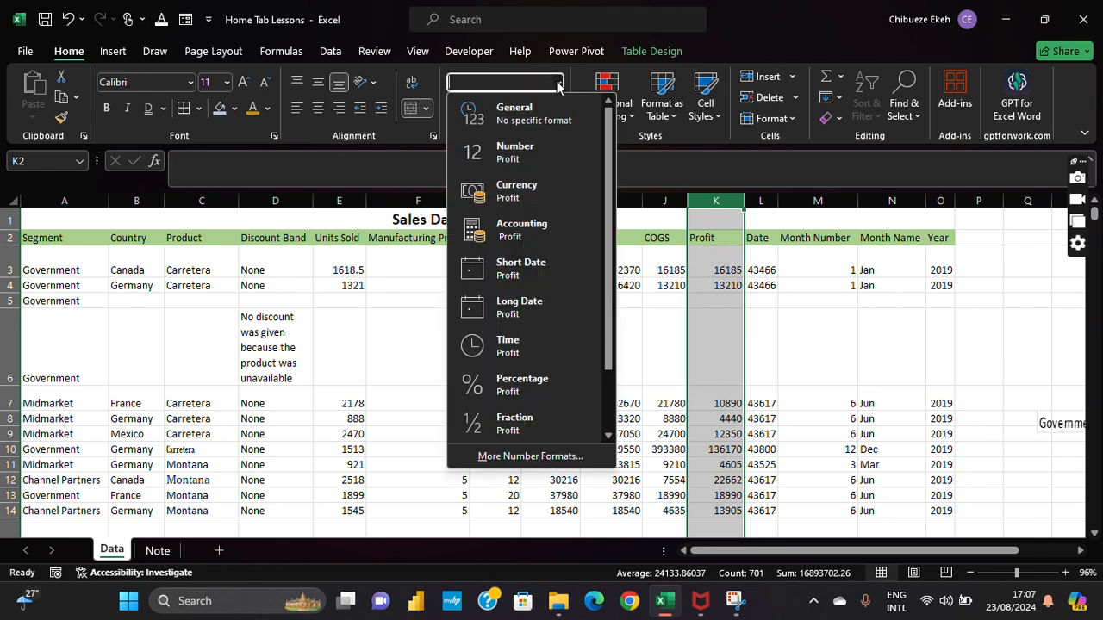
click(529, 200)
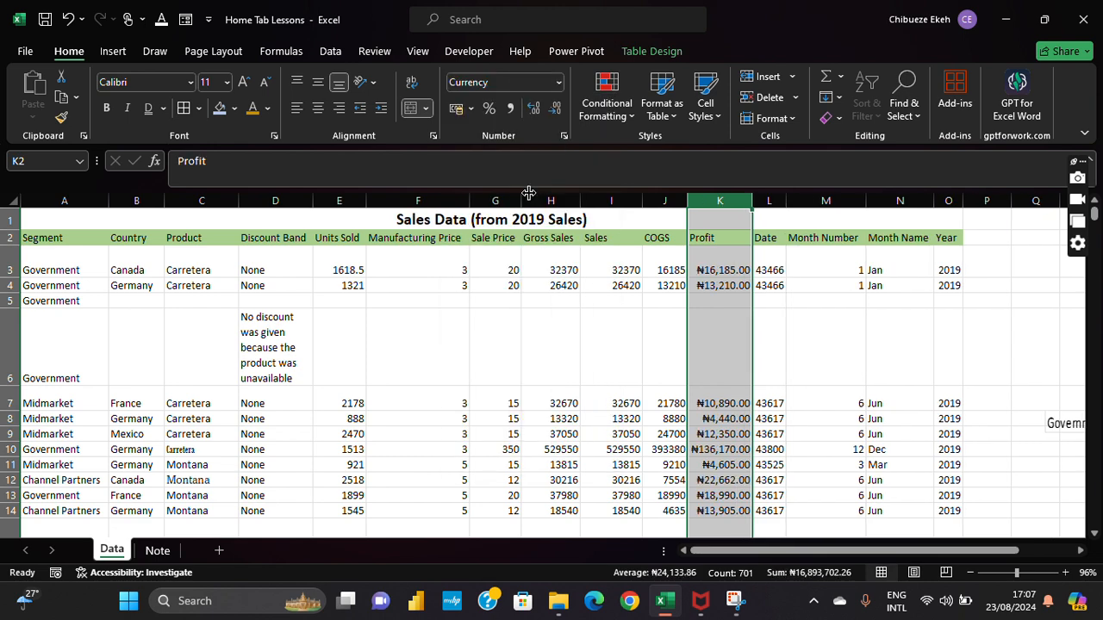
click(700, 272)
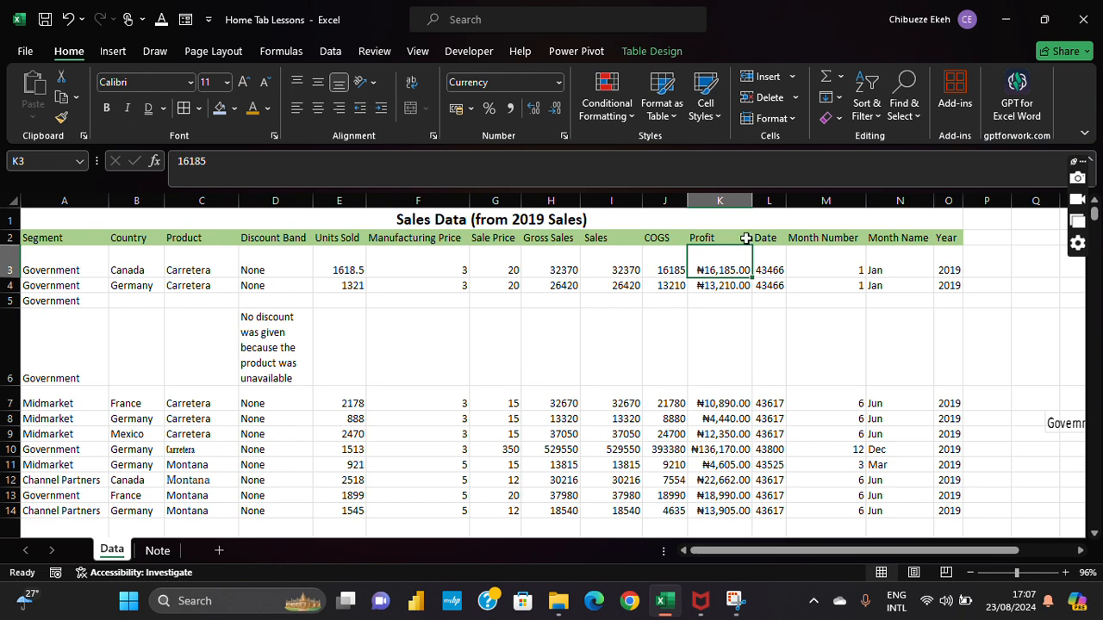
click(726, 213)
click(729, 200)
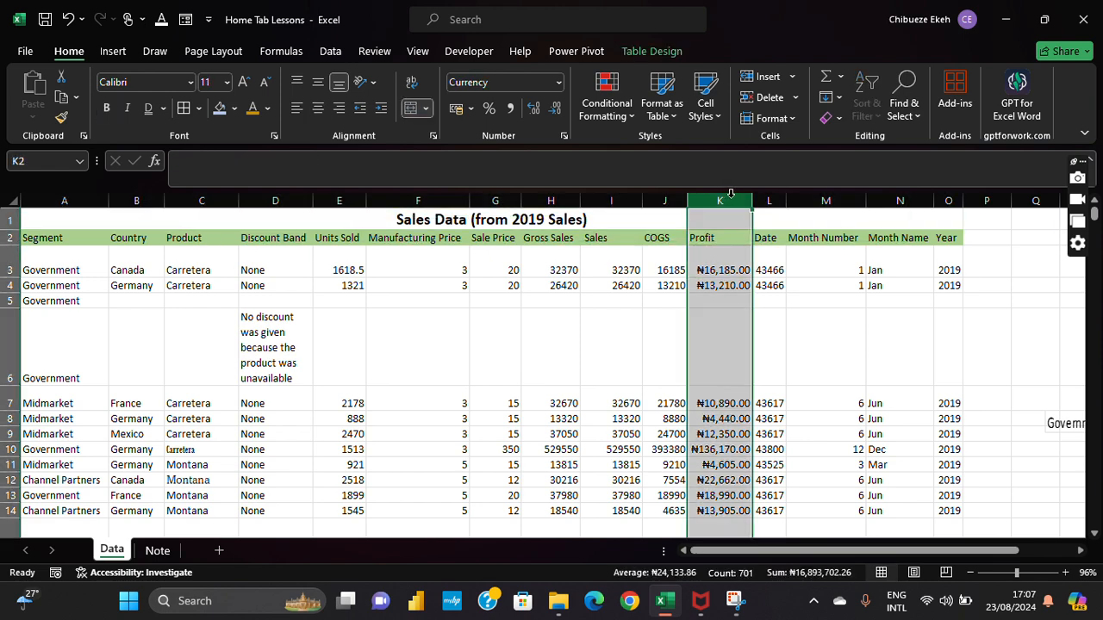
click(664, 310)
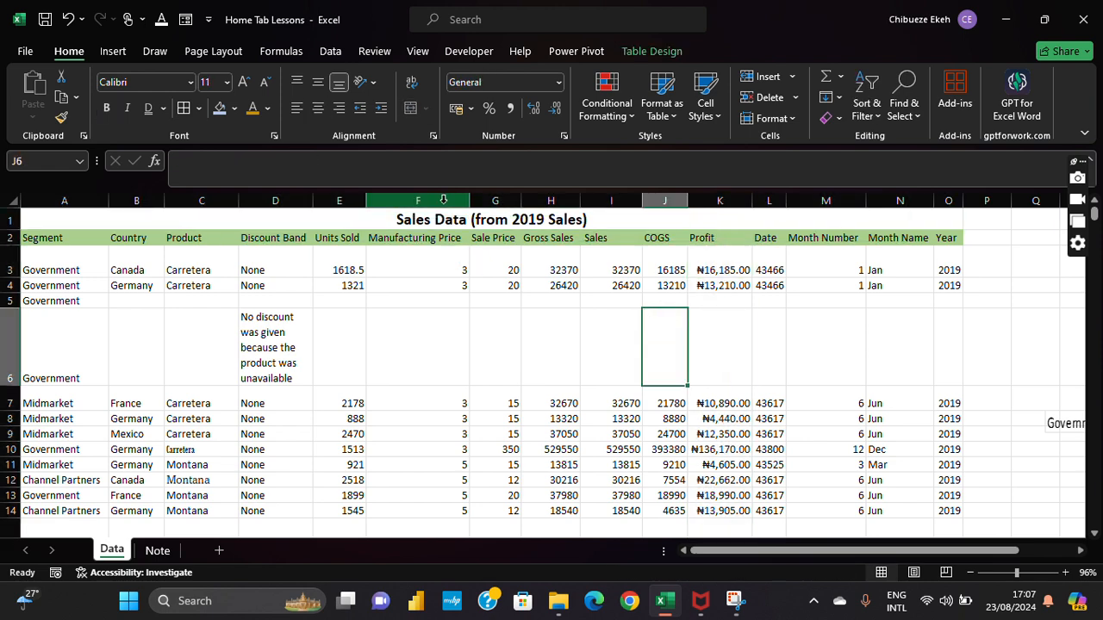
Step: Show Manufacturing Price as percentages and Sales in Comma Style with two decimals
click(448, 192)
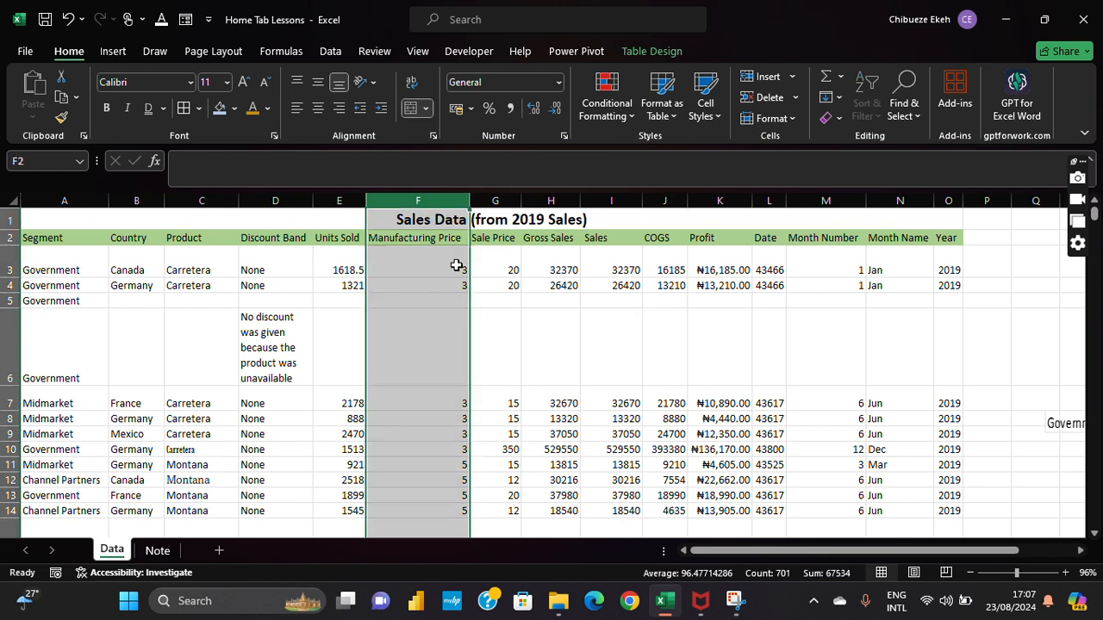
click(490, 111)
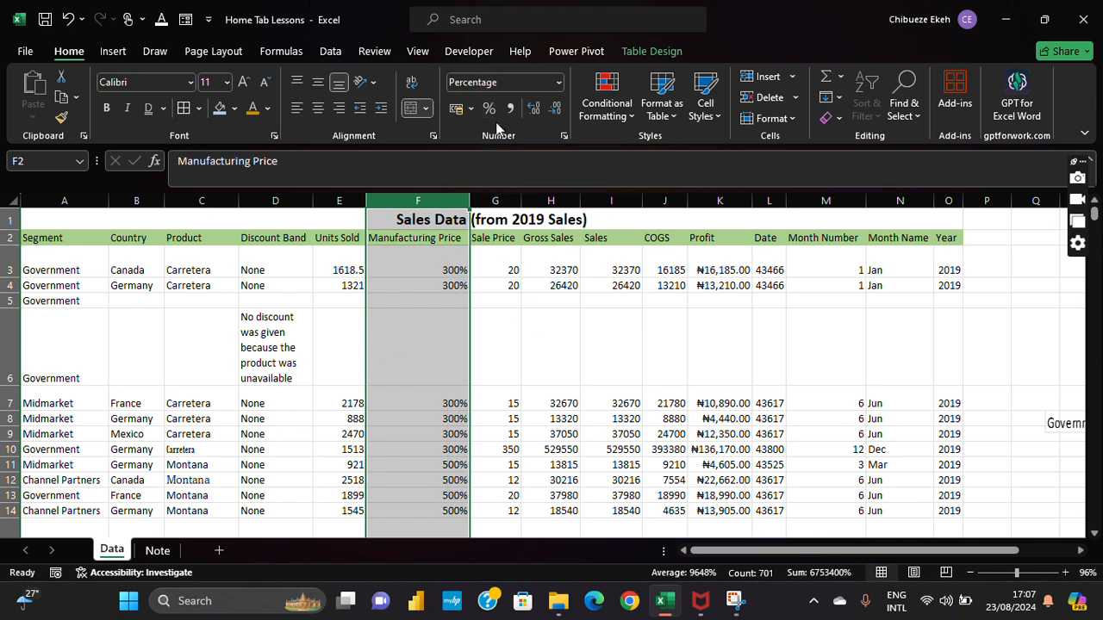
click(617, 204)
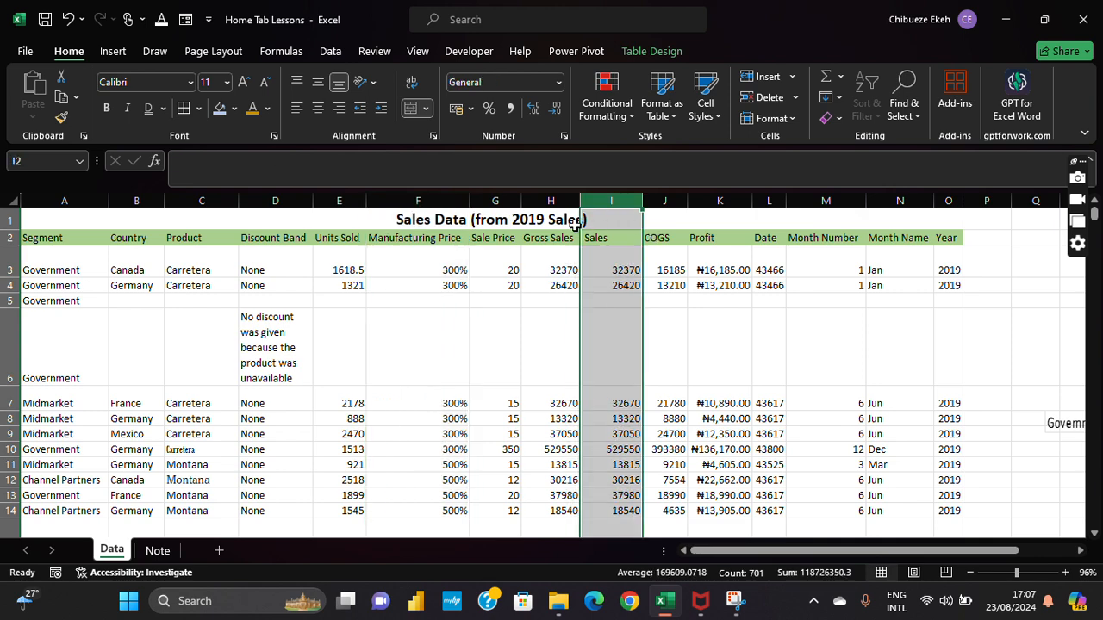
click(510, 109)
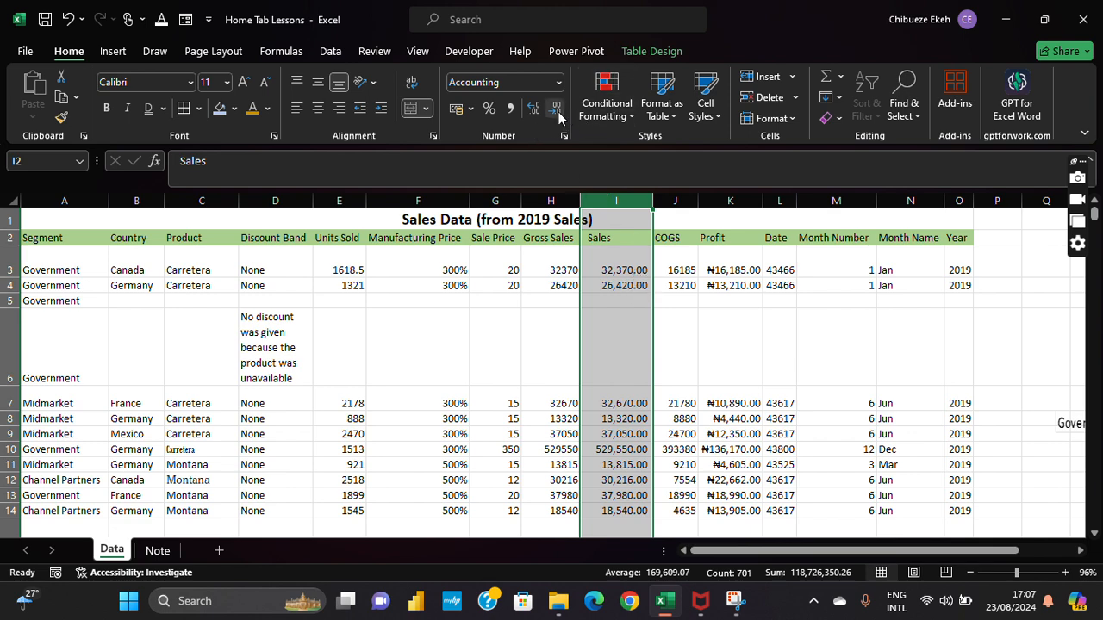
Step: Add extra decimals to Sales, then remove them all so figures read like 32,370
click(532, 110)
click(533, 110)
click(532, 110)
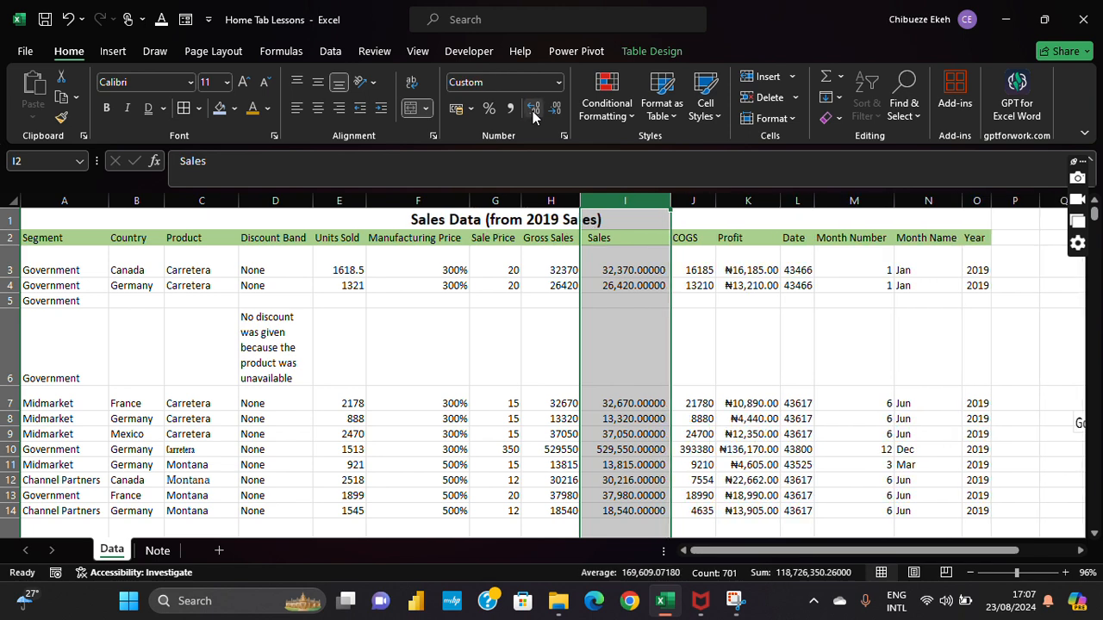
click(533, 110)
click(532, 111)
click(533, 110)
click(533, 111)
click(532, 110)
click(533, 111)
click(533, 110)
click(532, 110)
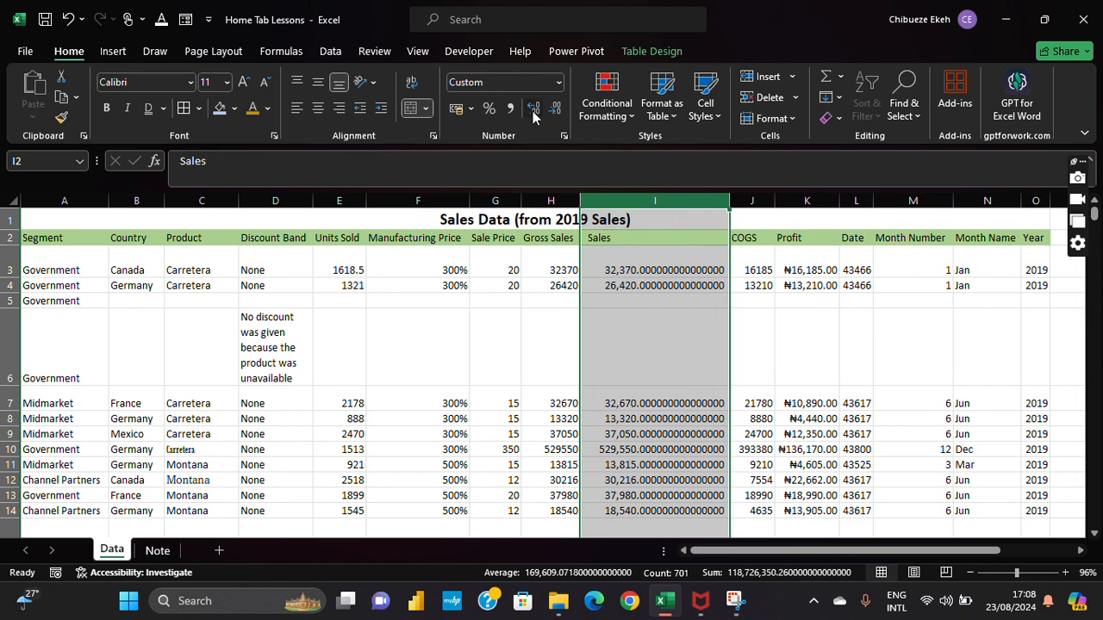
click(533, 111)
click(533, 110)
click(533, 110)
click(533, 110)
click(533, 110)
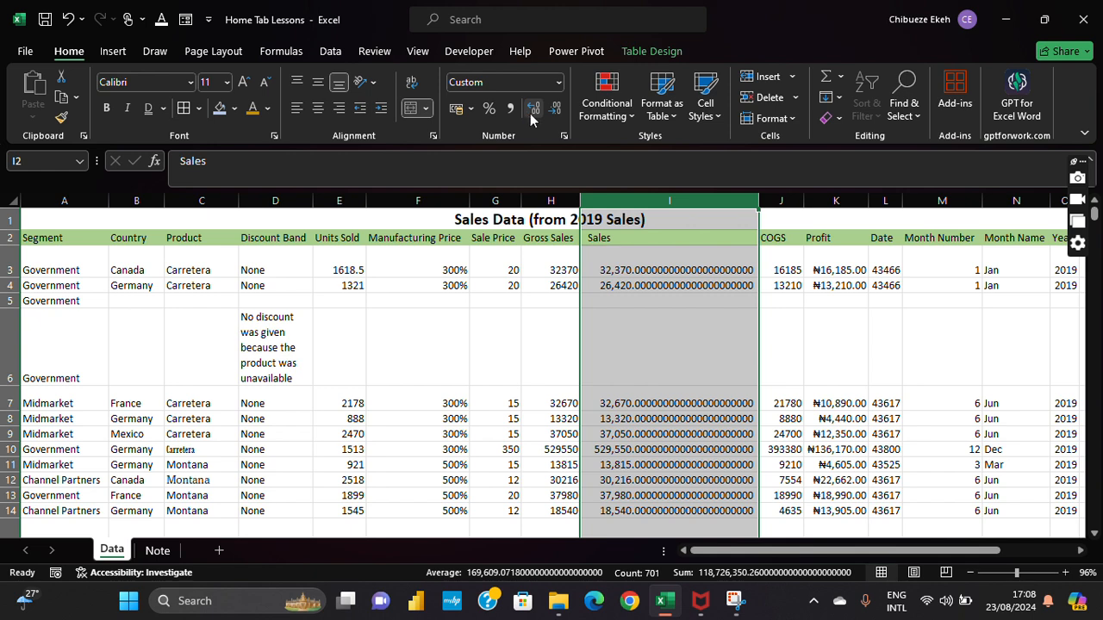
click(533, 110)
click(532, 110)
click(532, 110)
click(533, 110)
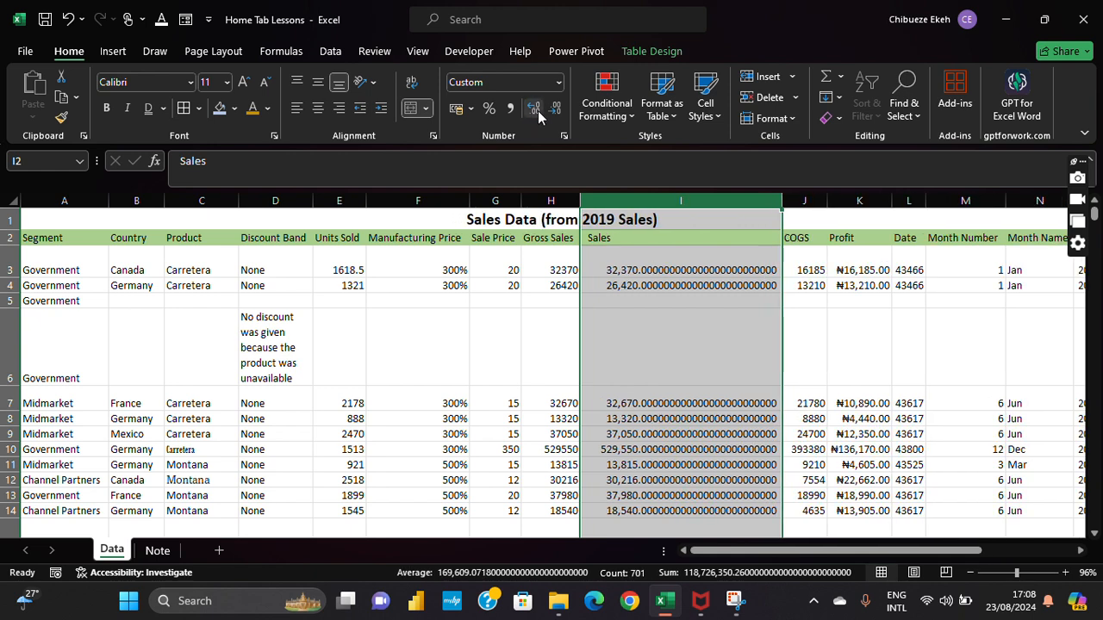
click(532, 110)
click(552, 114)
click(552, 114)
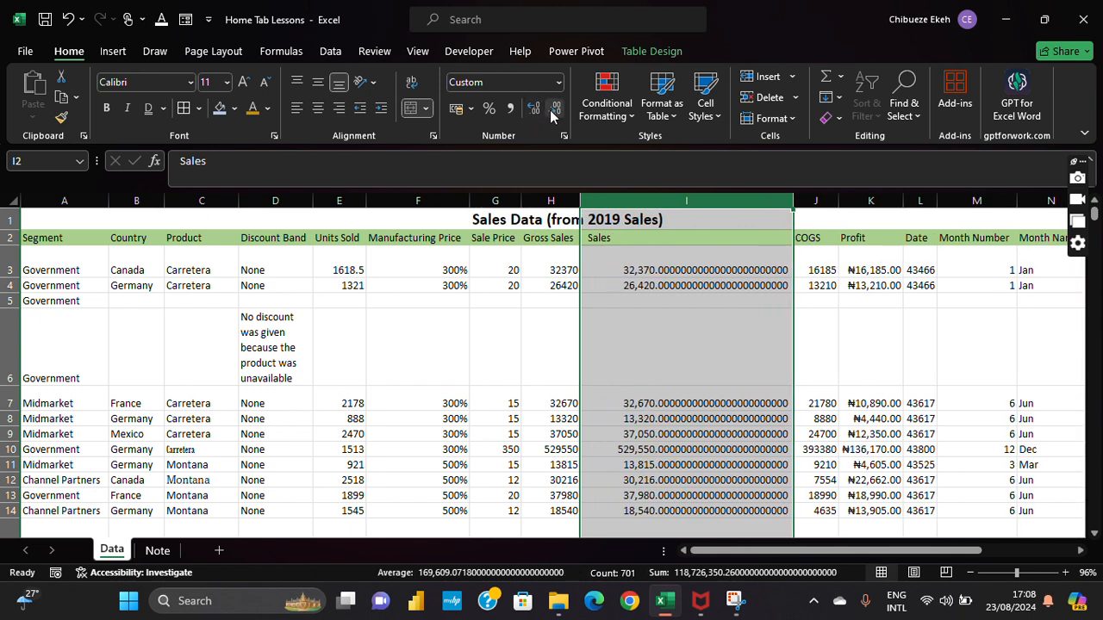
click(552, 114)
click(552, 114)
click(552, 114)
click(552, 114)
click(553, 115)
click(553, 114)
click(553, 114)
click(553, 115)
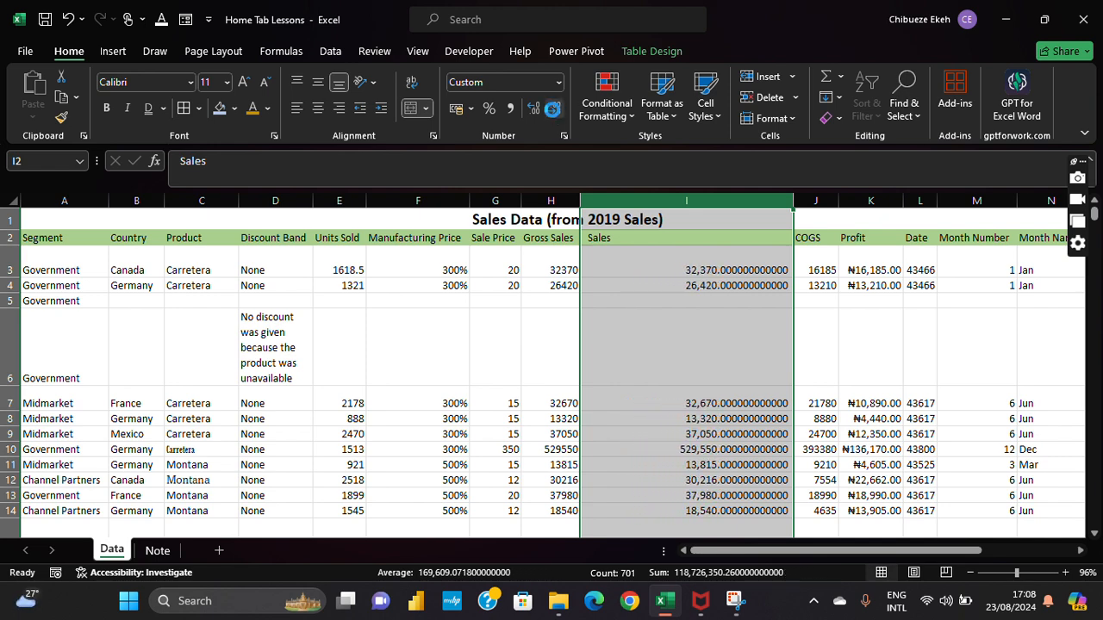
click(554, 115)
click(554, 115)
click(554, 115)
click(554, 115)
click(554, 117)
click(556, 118)
click(555, 117)
click(555, 117)
click(556, 117)
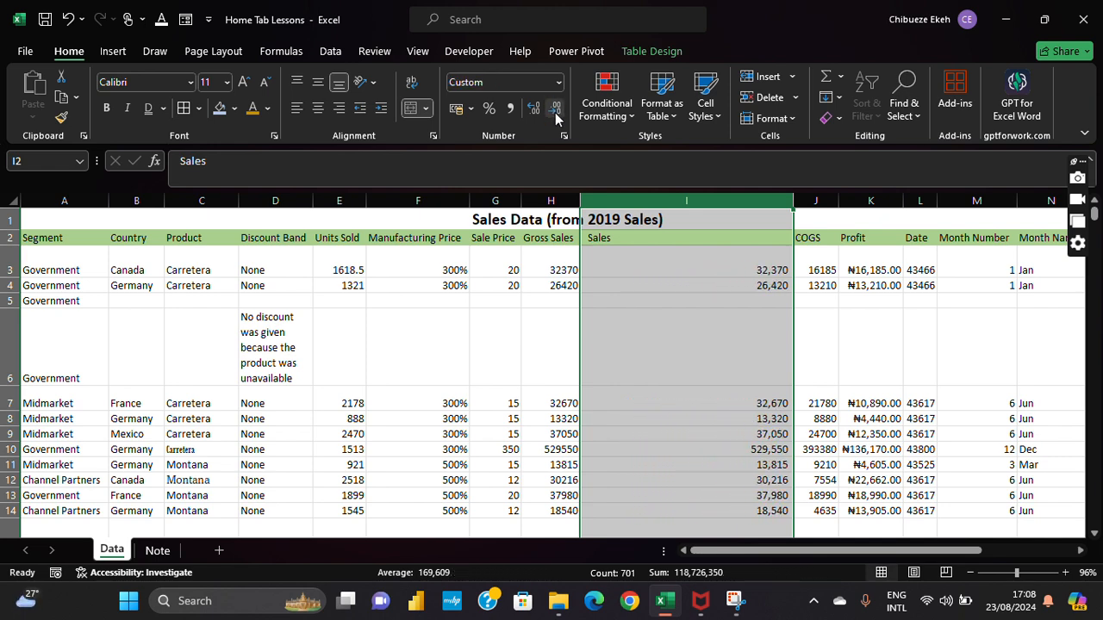
click(532, 309)
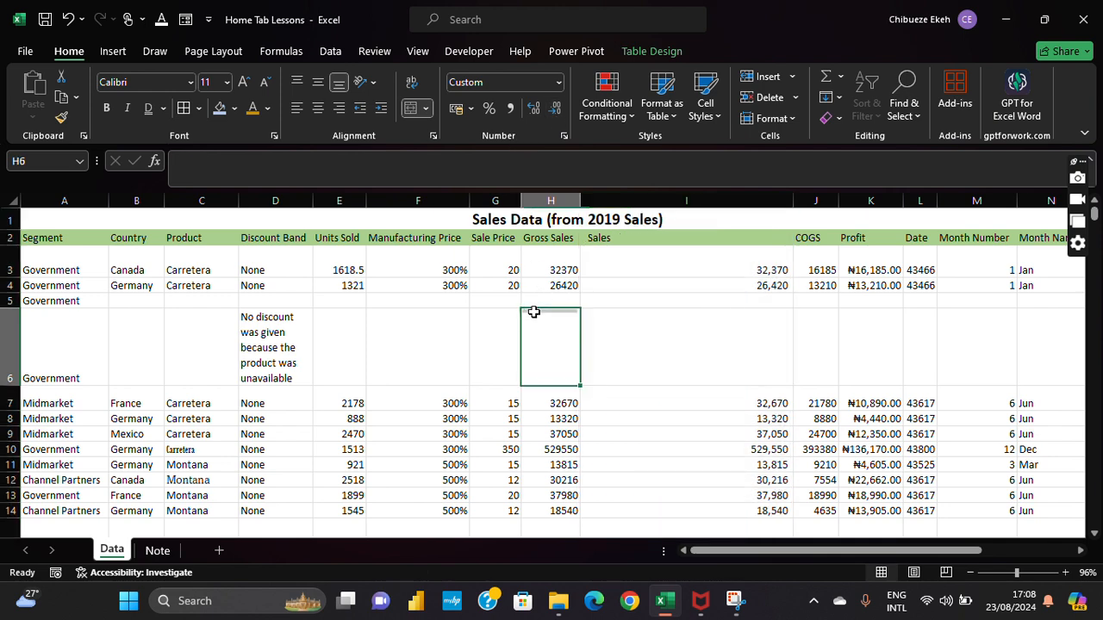
Step: Change the Profit column's accounting symbol to £ English (United Kingdom), e.g. £ 16,185.00
click(868, 201)
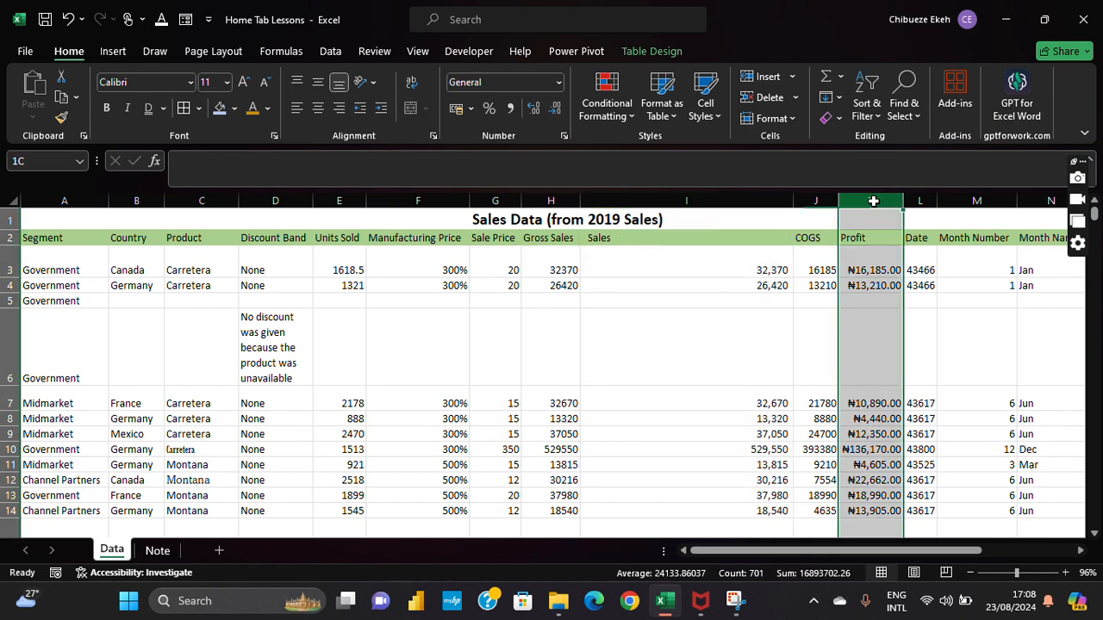
click(471, 109)
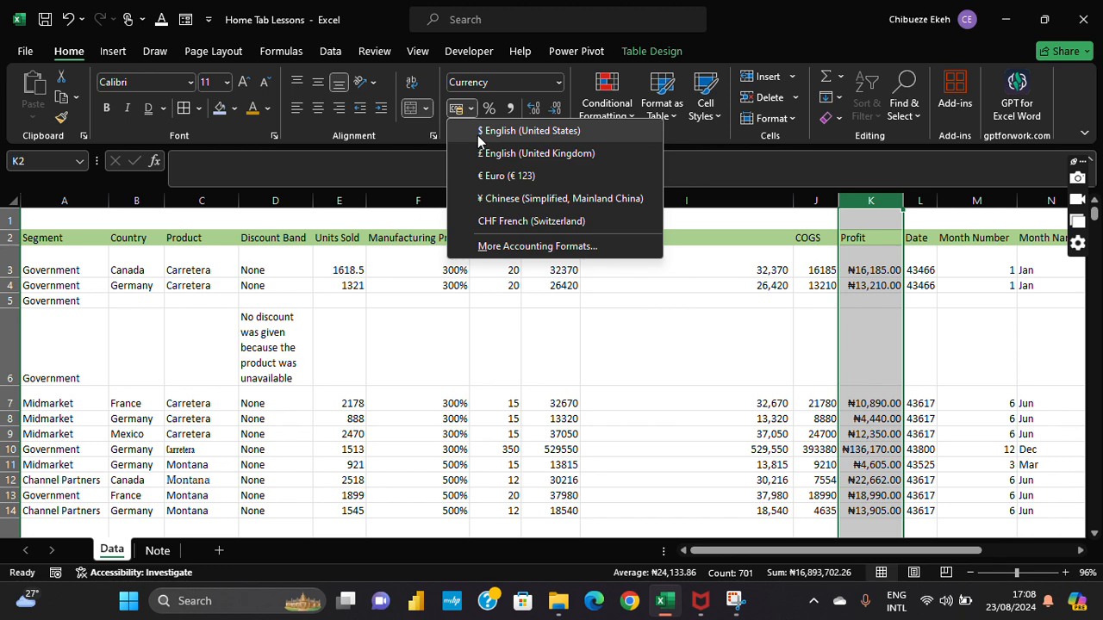
click(481, 134)
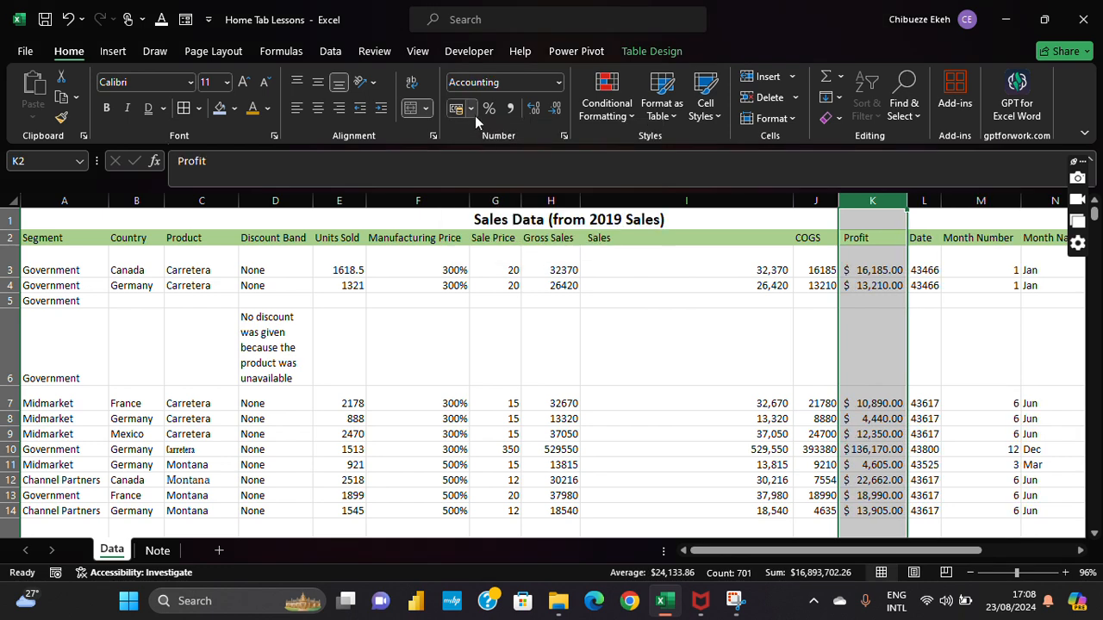
click(471, 110)
click(497, 172)
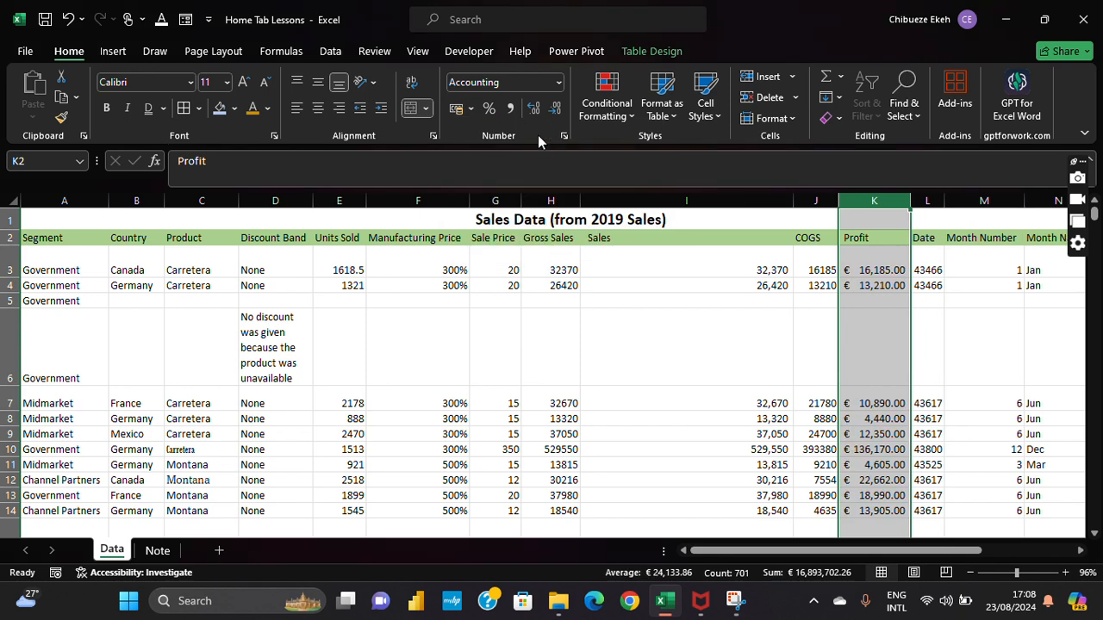
click(470, 109)
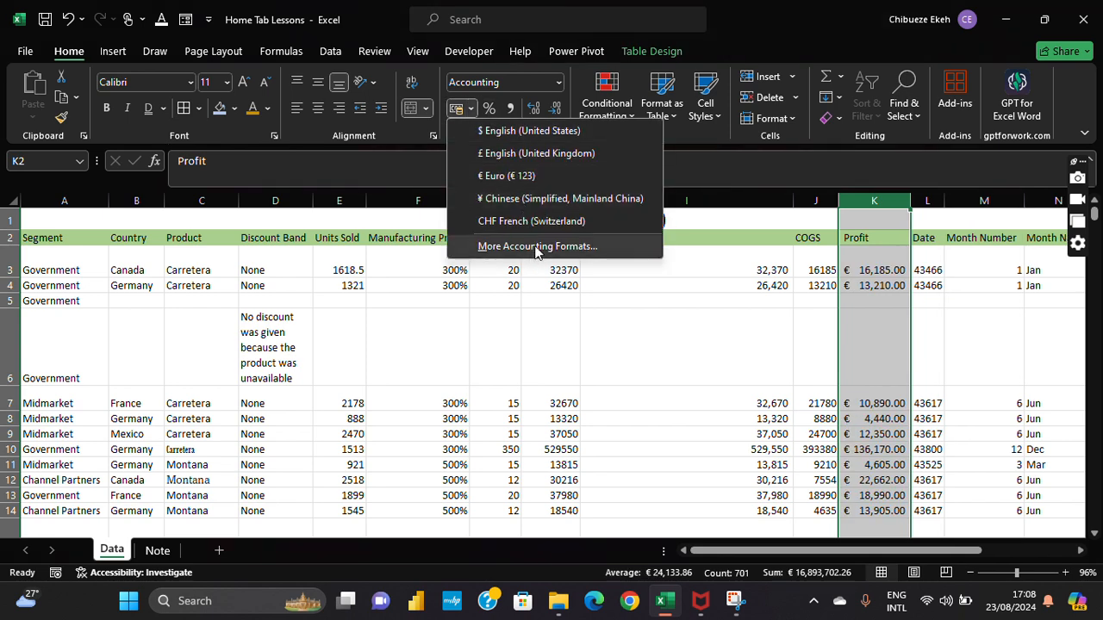
click(536, 247)
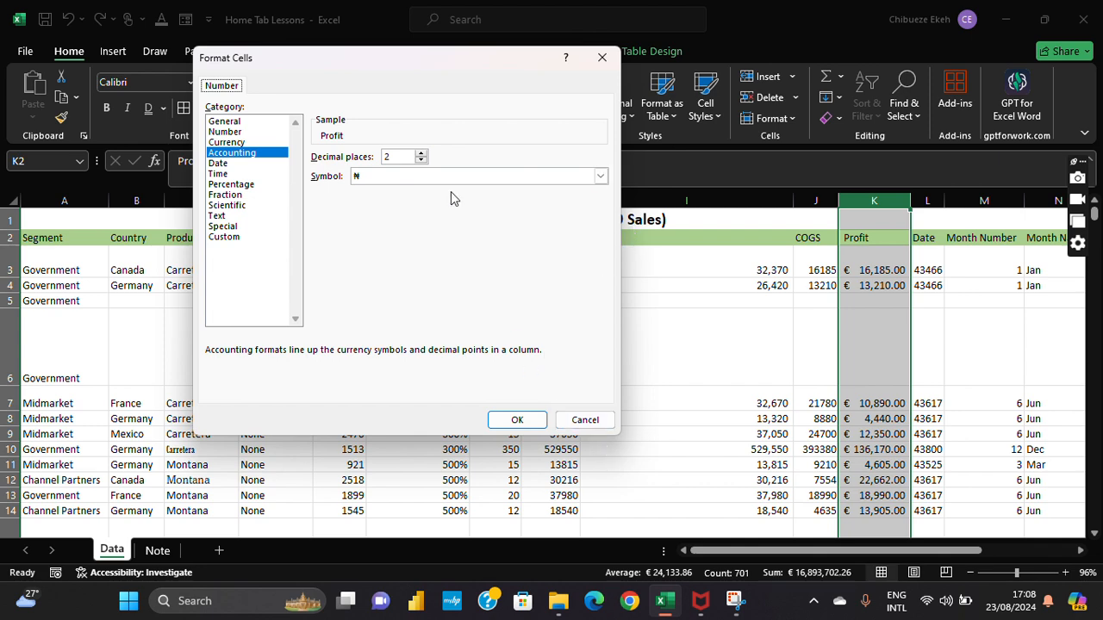
click(595, 421)
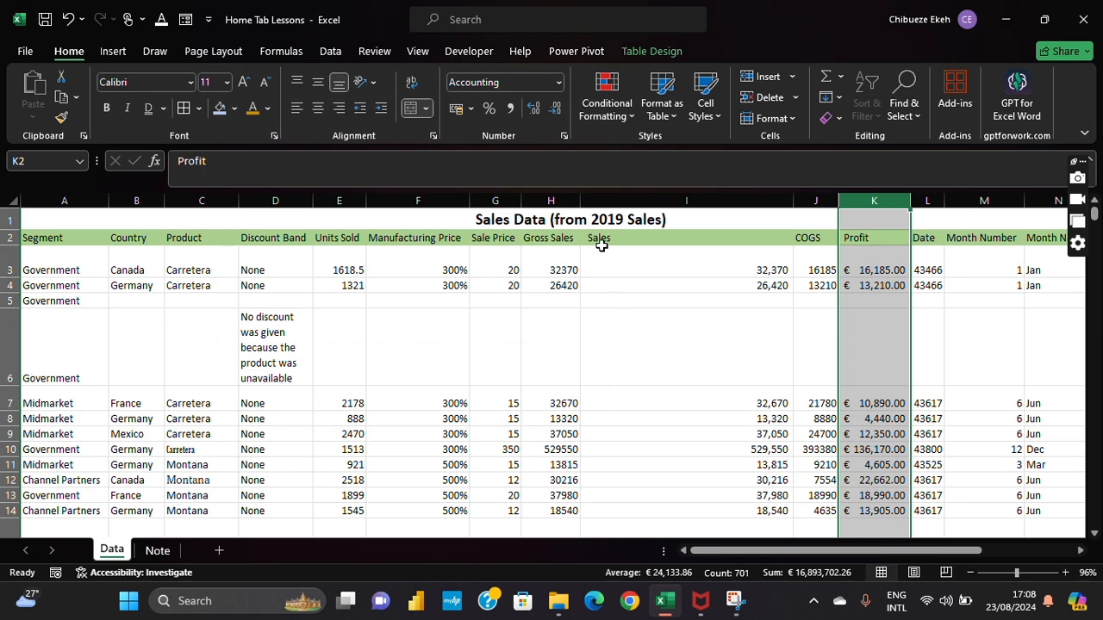
click(472, 111)
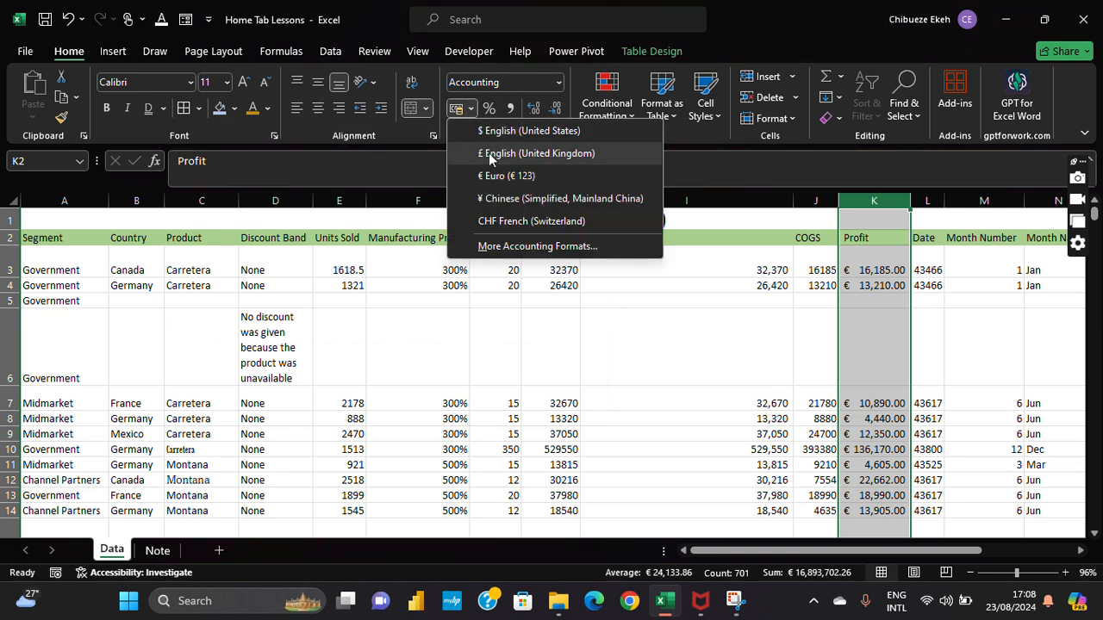
click(495, 161)
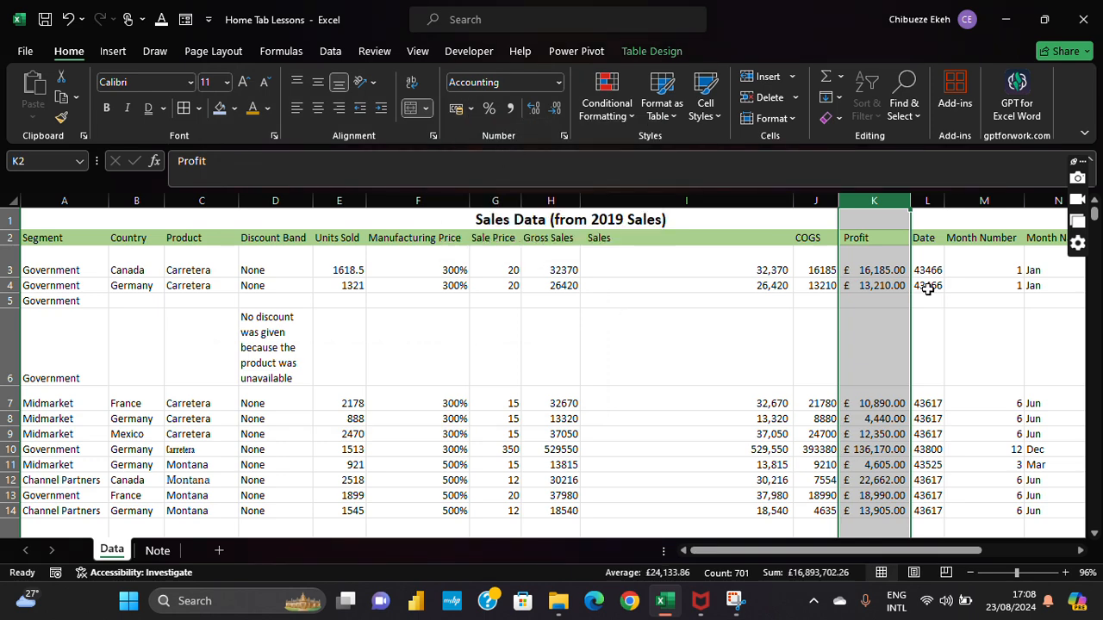
click(1059, 342)
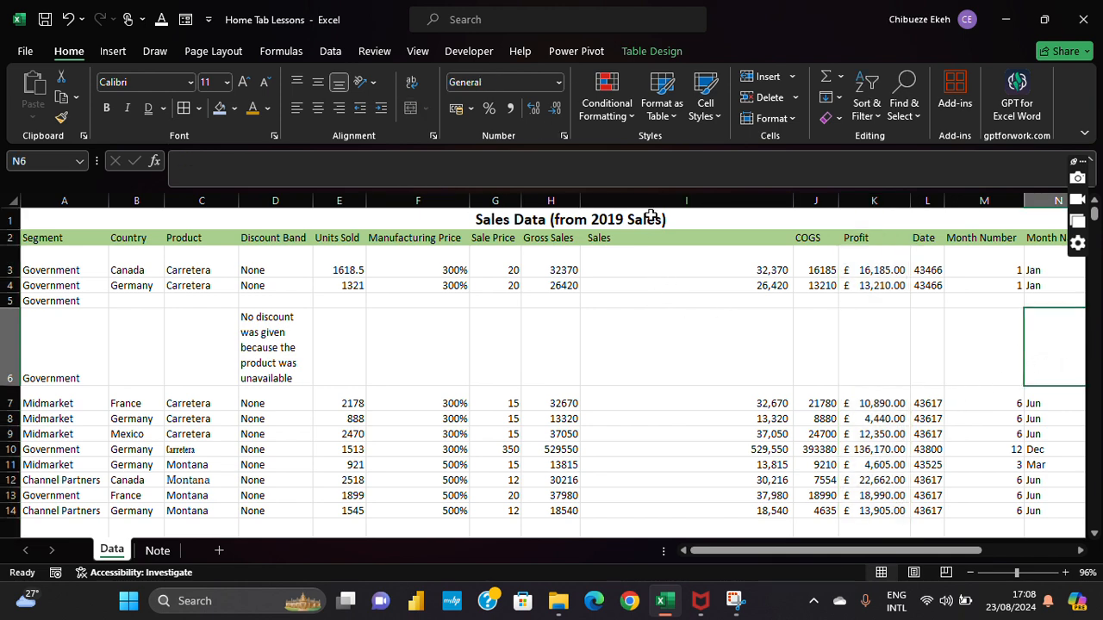
Step: Format the Date column (L) as Short Date, e.g. 01/01/2019
click(954, 417)
click(1082, 551)
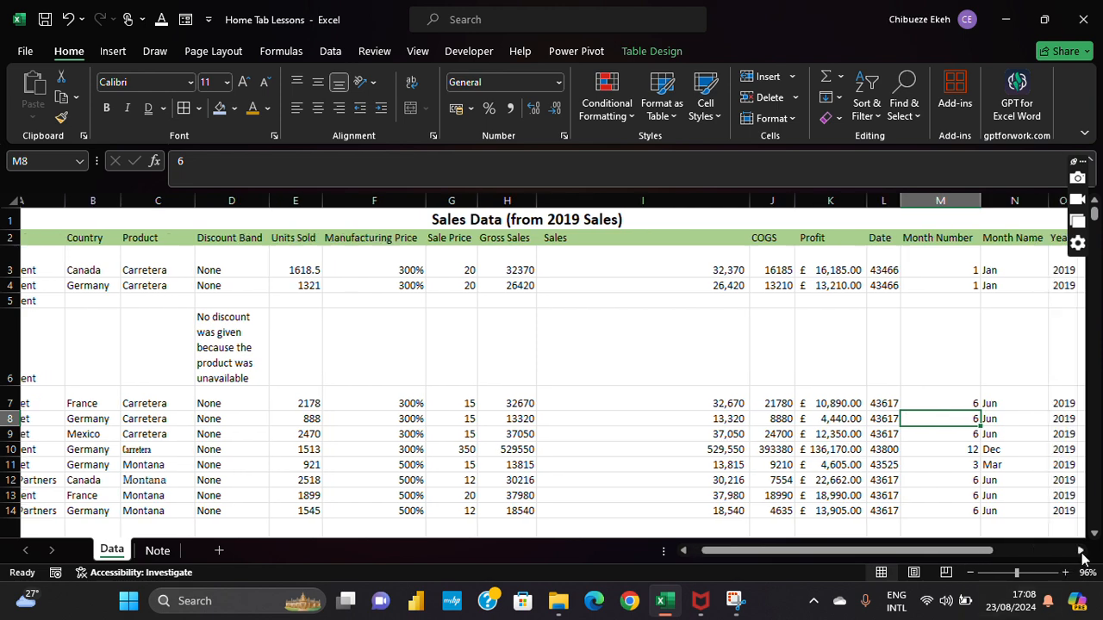
click(1081, 551)
click(1081, 552)
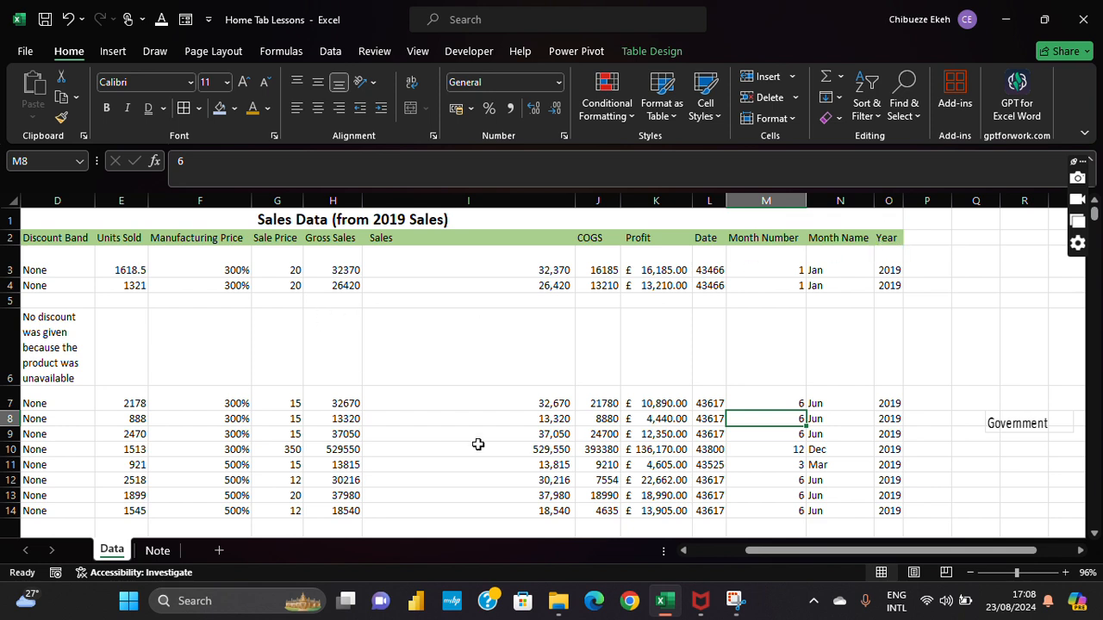
click(719, 200)
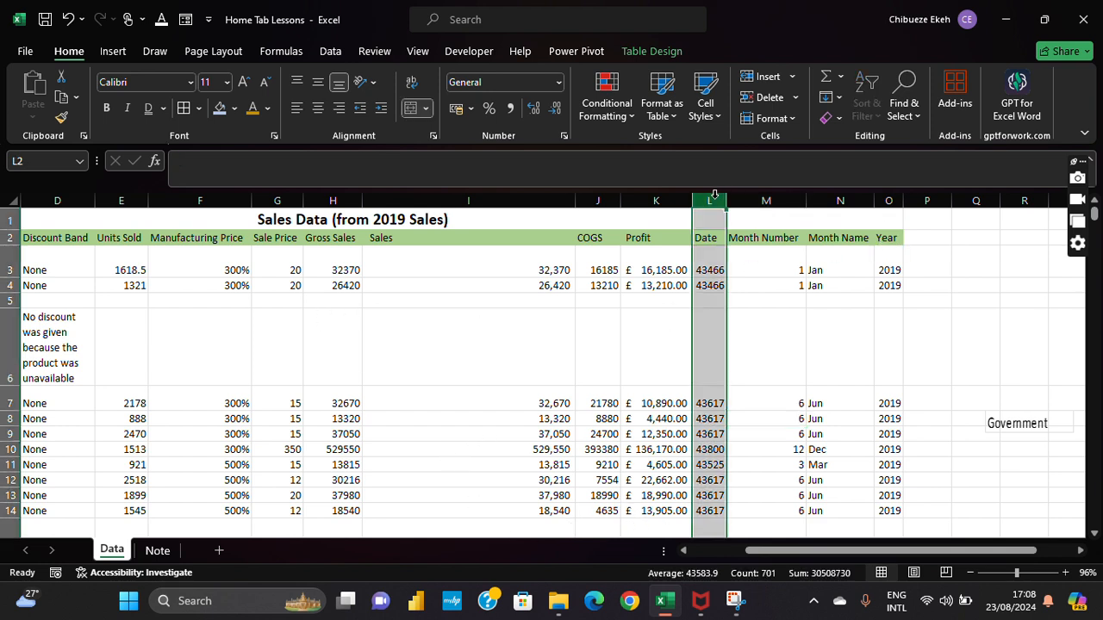
click(558, 83)
click(523, 271)
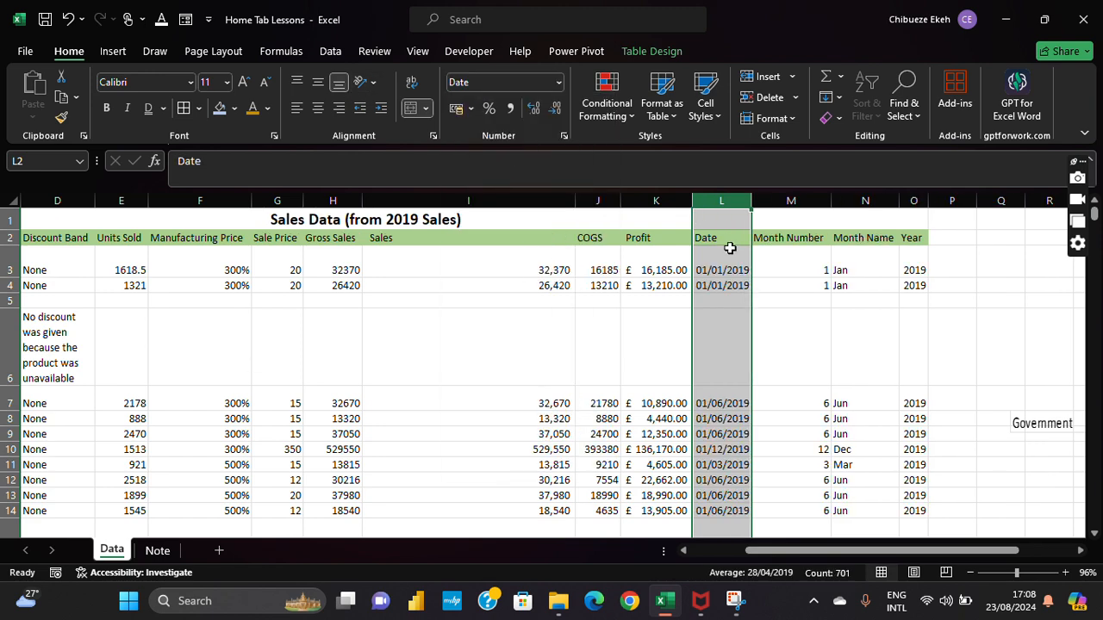
click(720, 273)
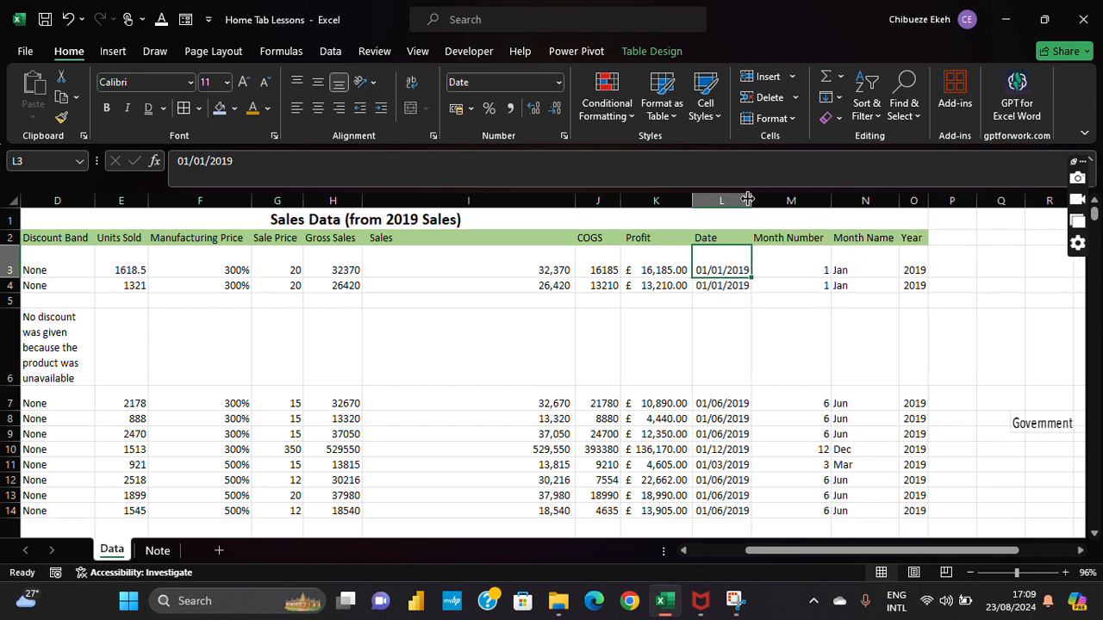
Step: Check the COGS column's number format, leaving it as General
click(558, 83)
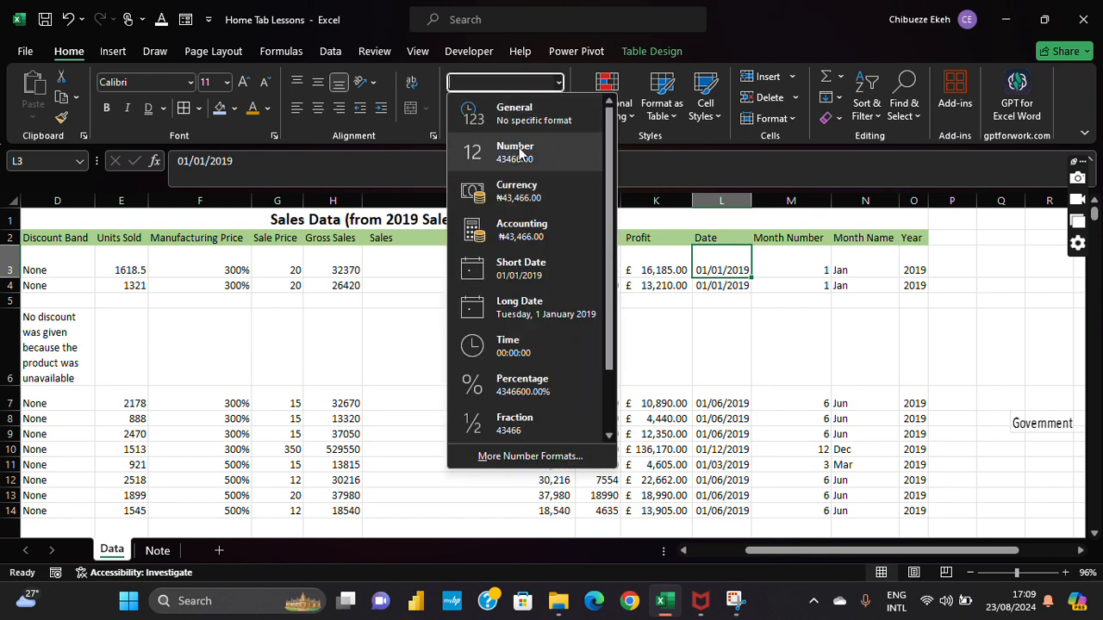
click(666, 324)
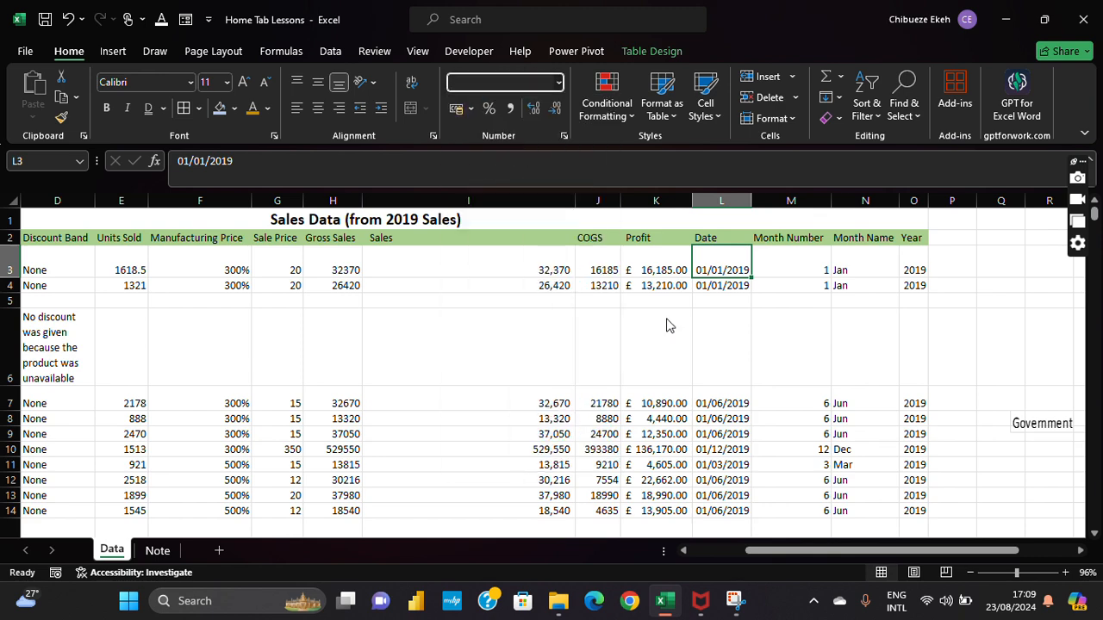
click(610, 191)
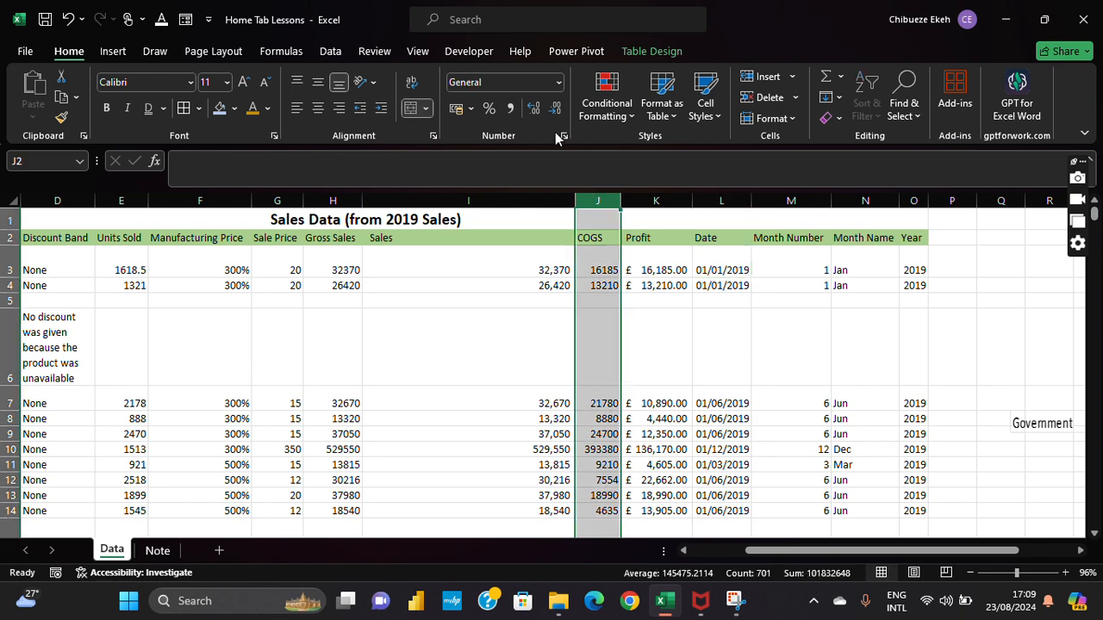
click(558, 82)
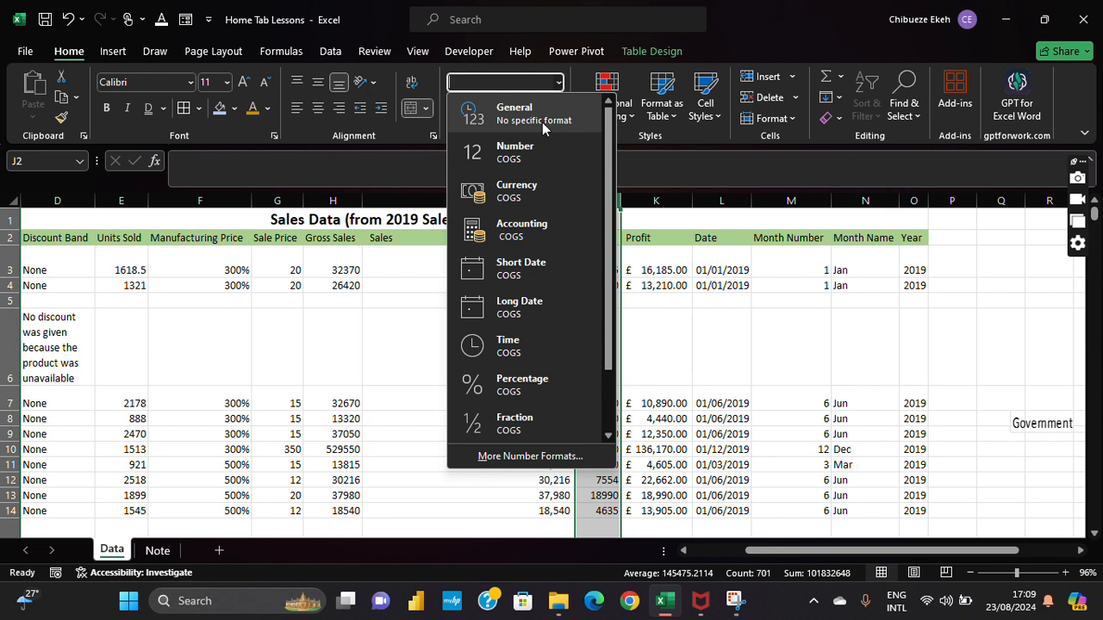
key(Escape)
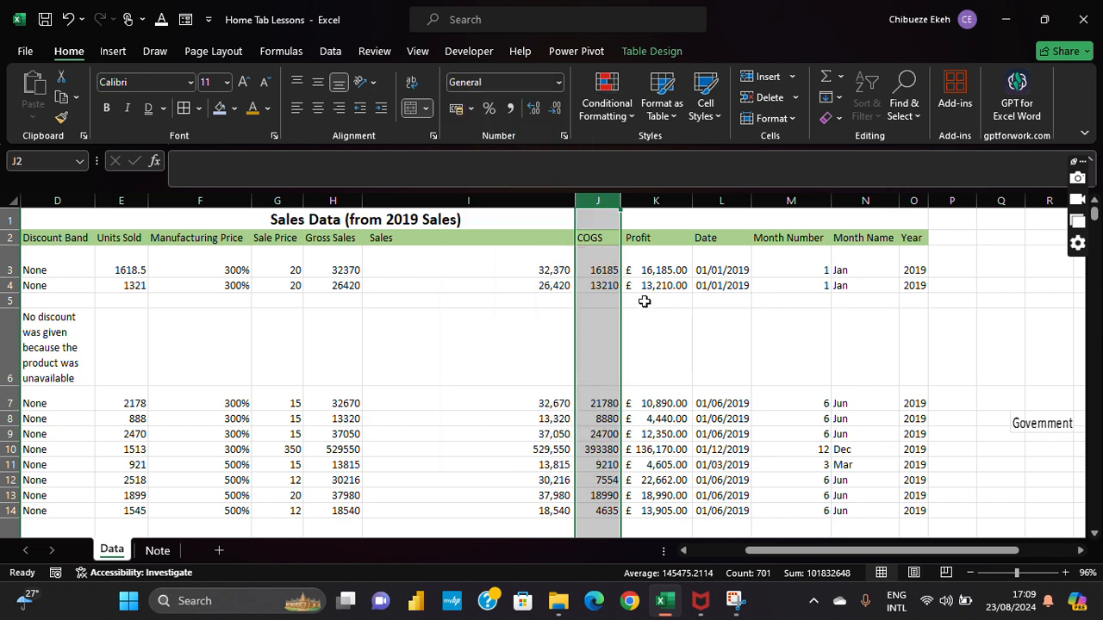
click(631, 297)
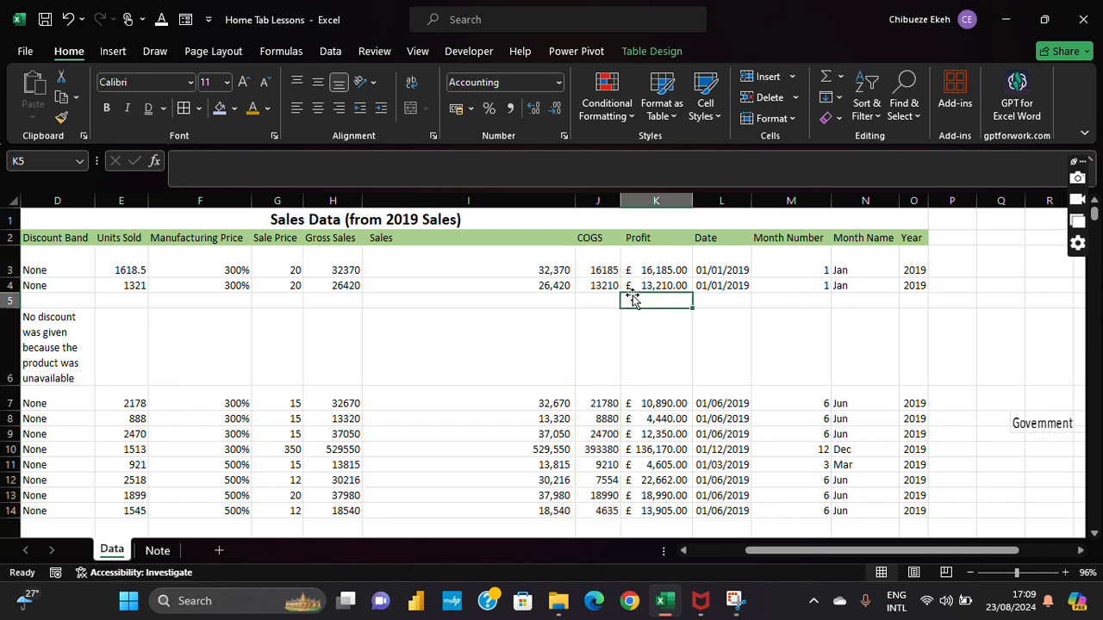
click(614, 203)
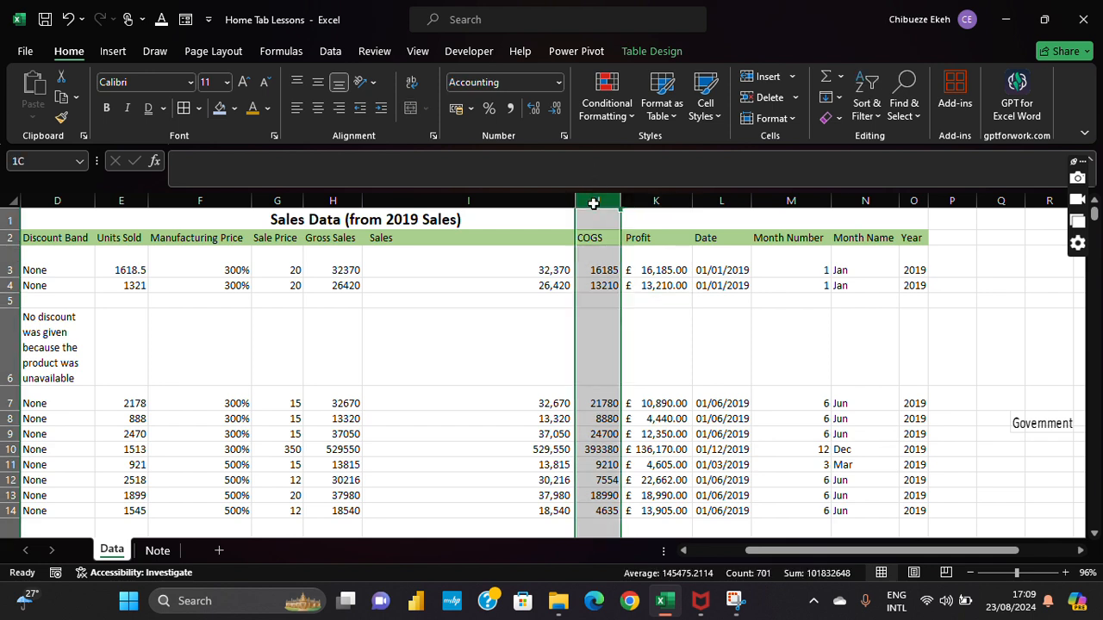
click(716, 235)
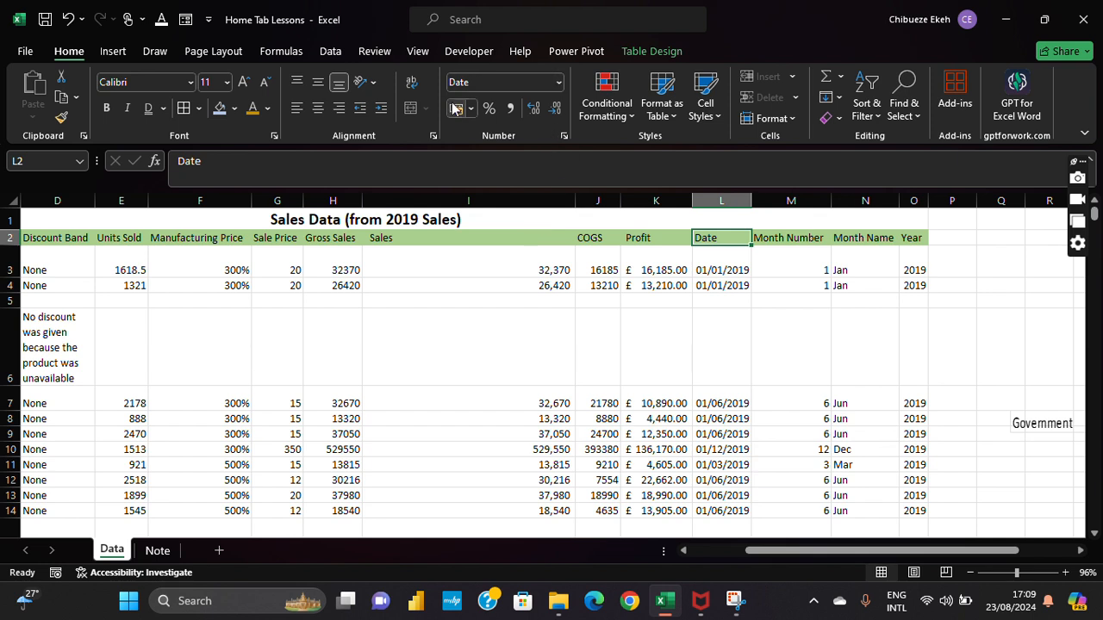
click(564, 137)
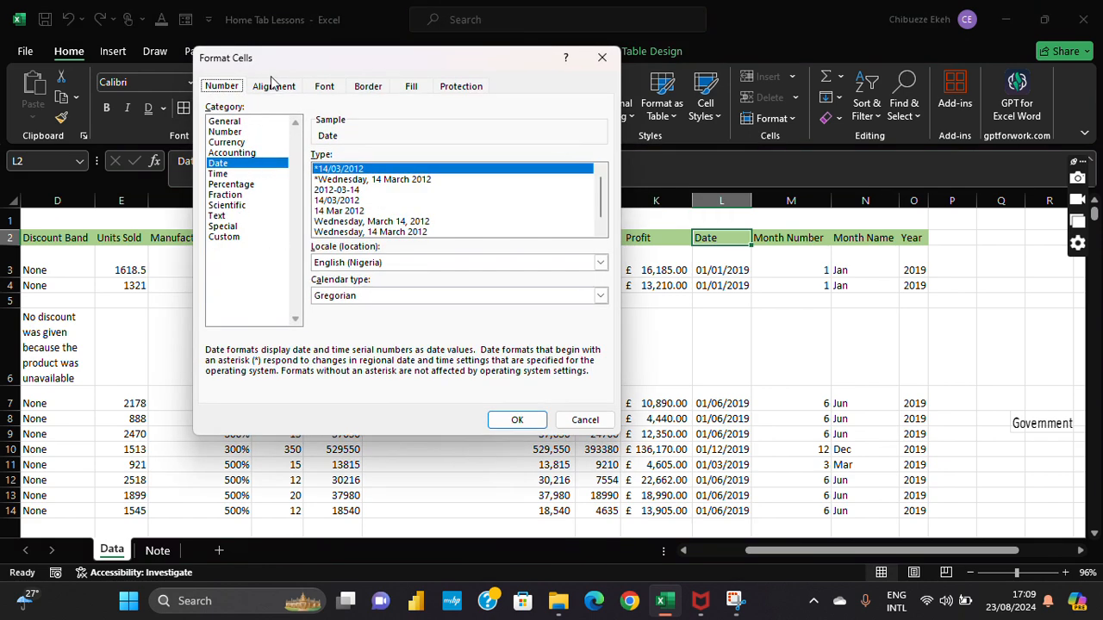
click(273, 86)
click(324, 86)
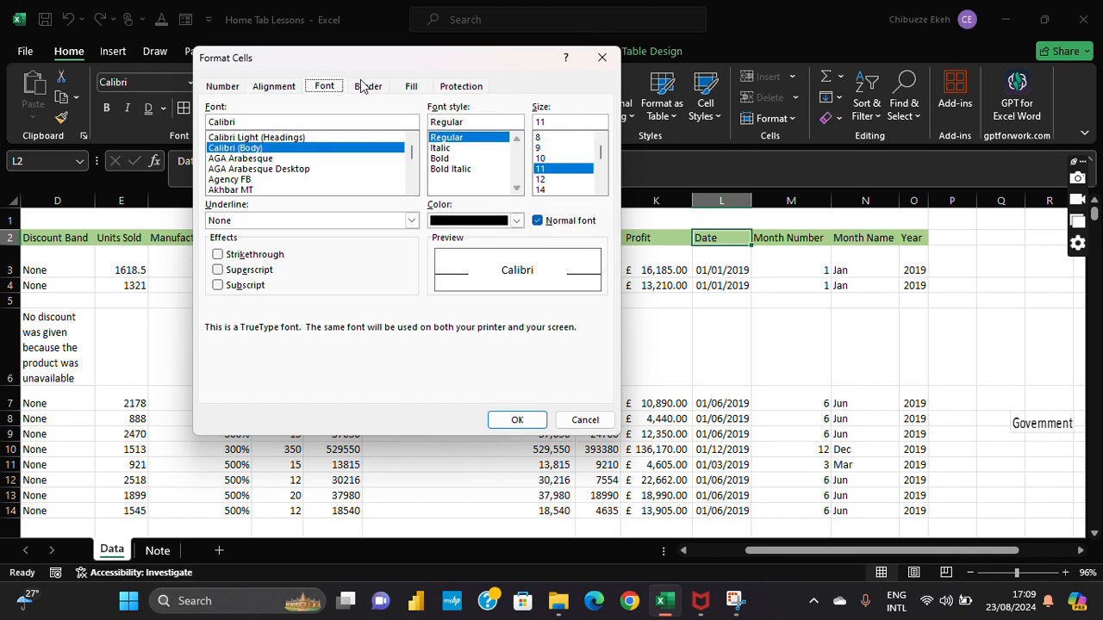
click(370, 86)
click(411, 86)
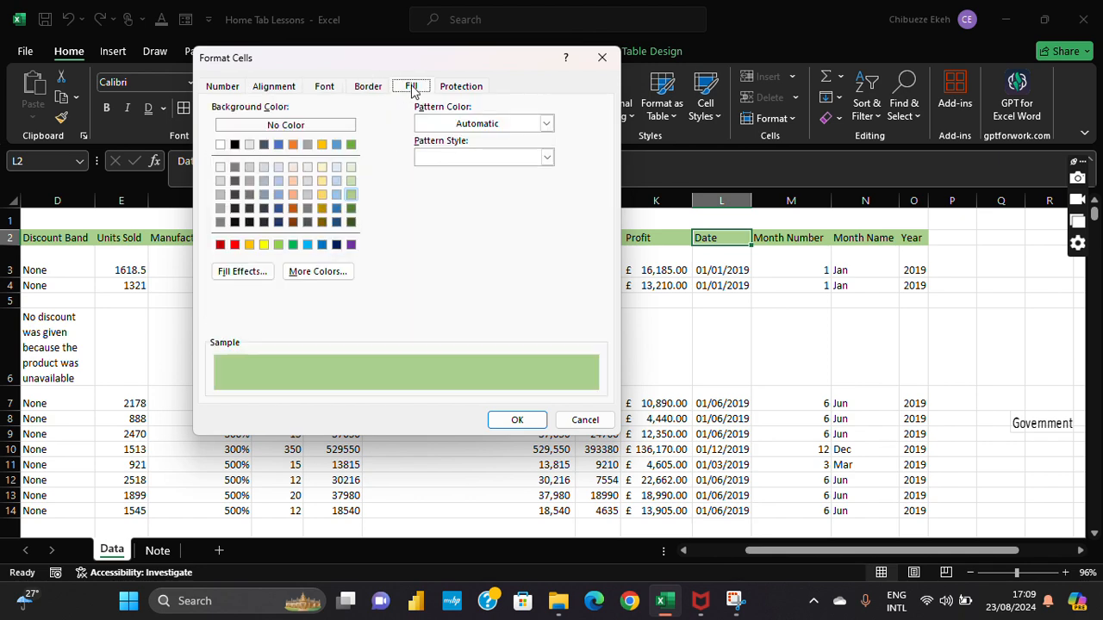
click(457, 89)
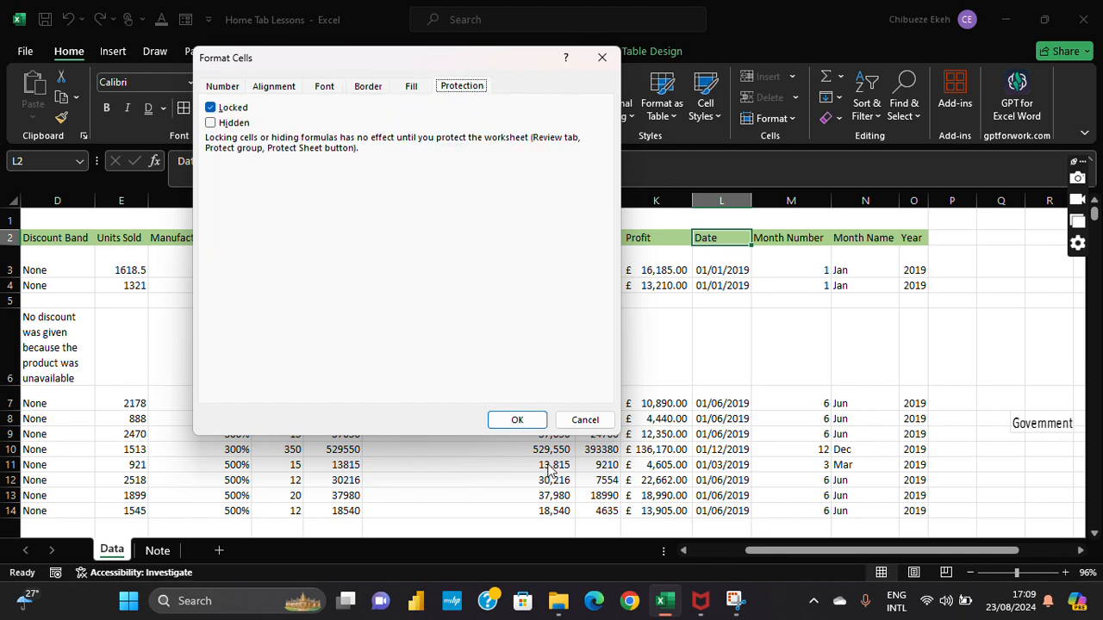
click(585, 420)
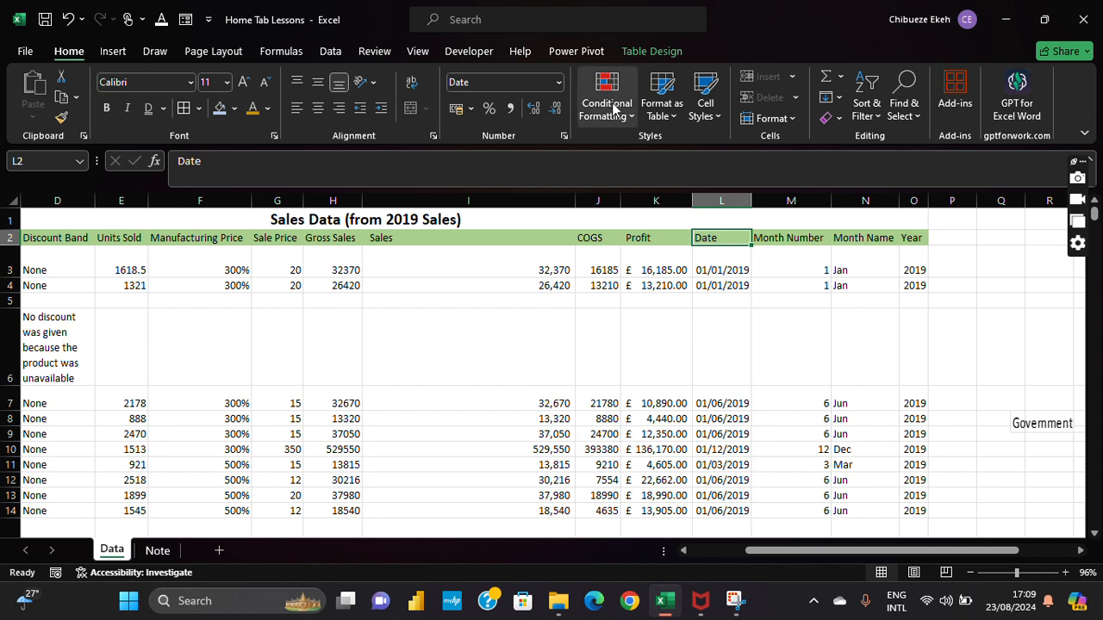
Step: Move along the header row from the sheet's top-left to the Year heading
click(639, 319)
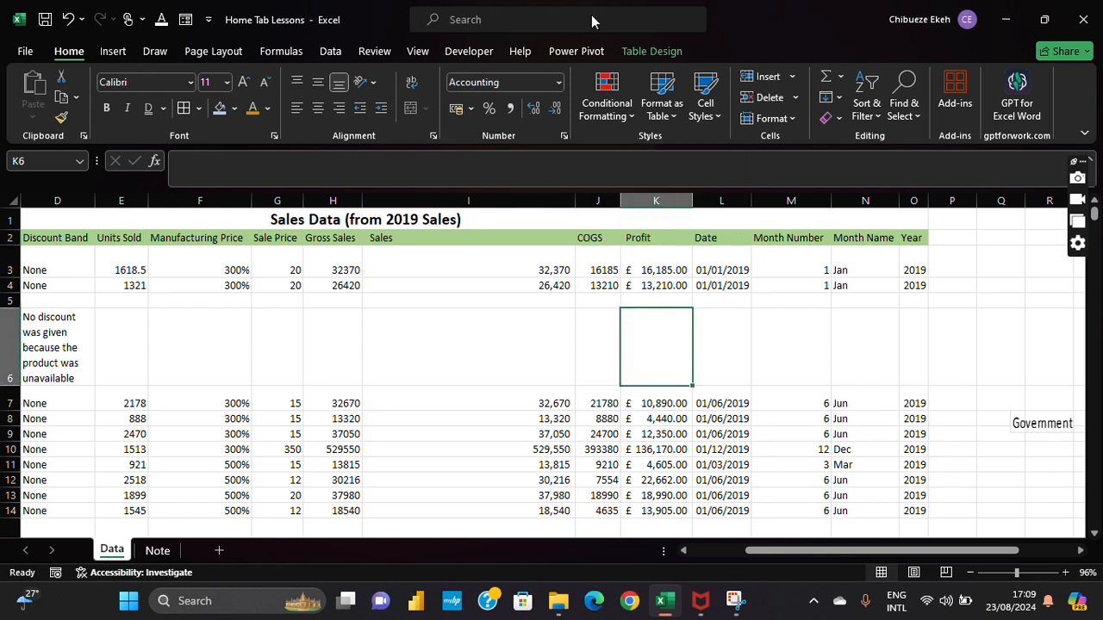
click(607, 116)
click(608, 116)
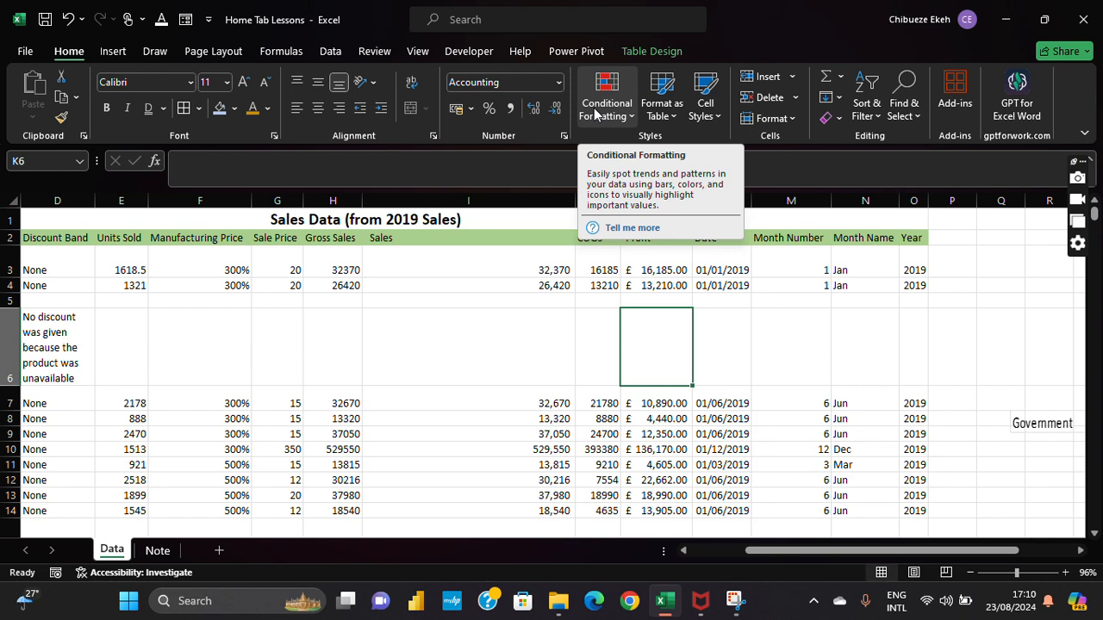
click(611, 282)
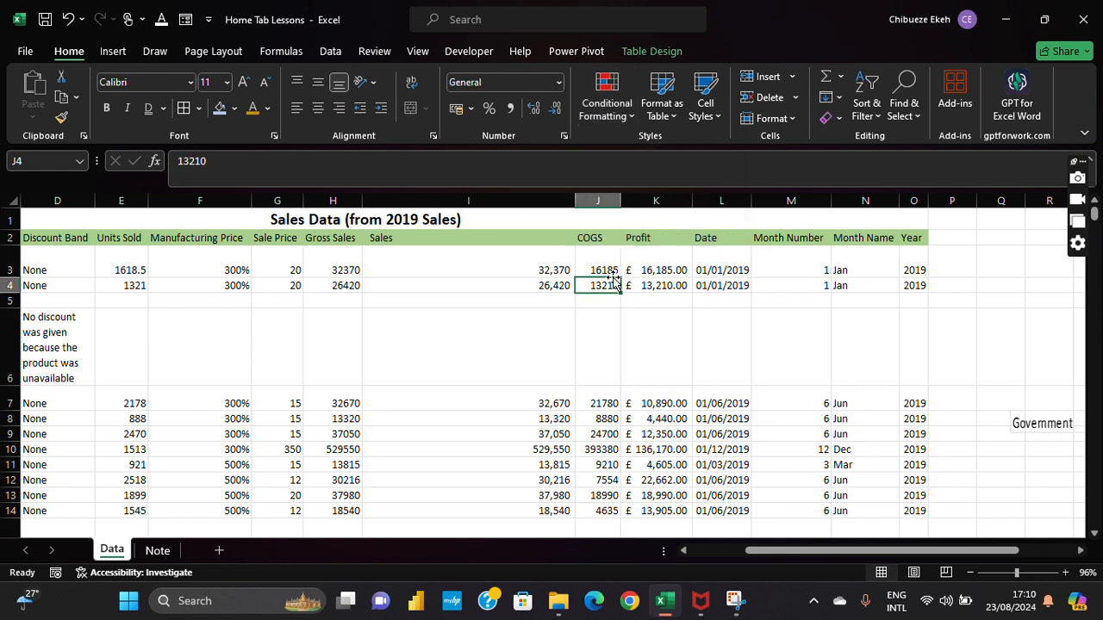
key(ctrl+Home)
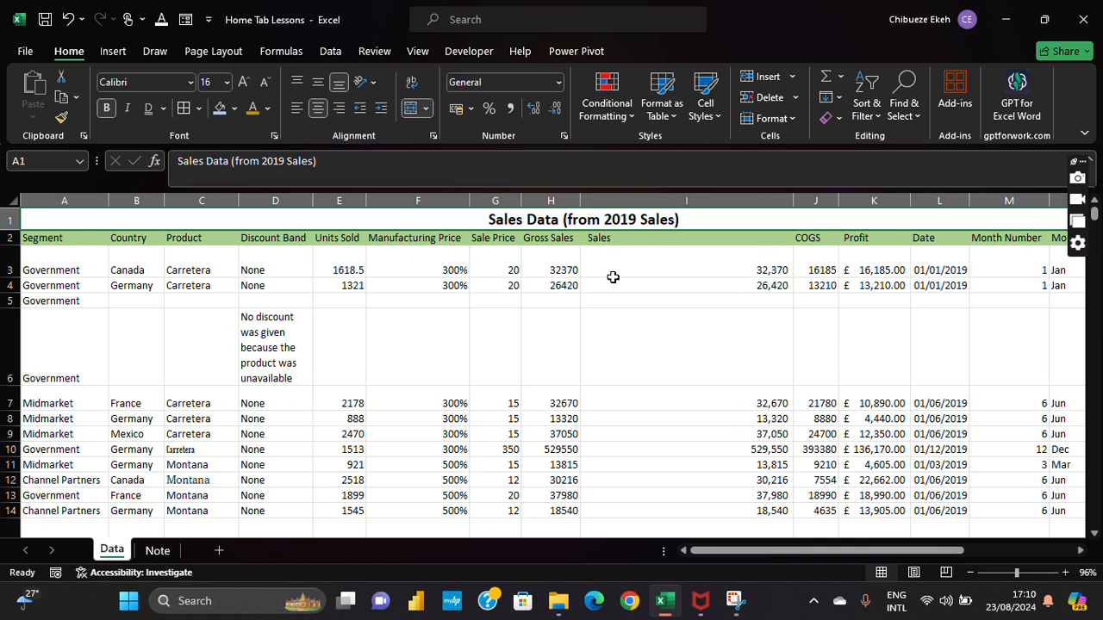
key(Down)
key(ctrl+Right)
key(Left)
key(Left)
key(Left)
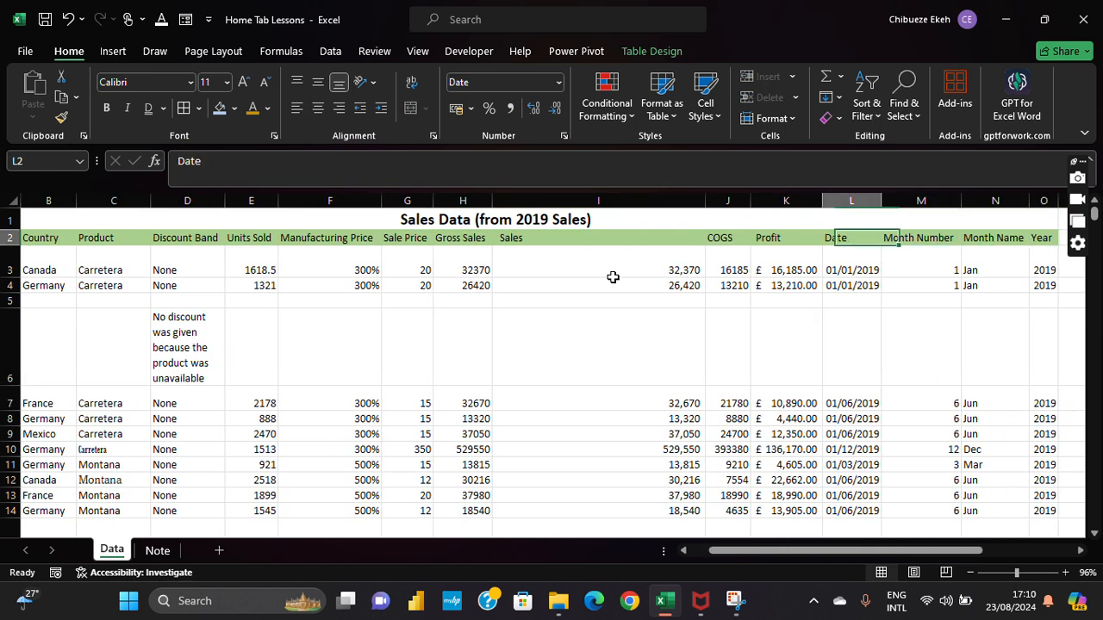
key(ctrl+Home)
key(Down)
key(ctrl+Right)
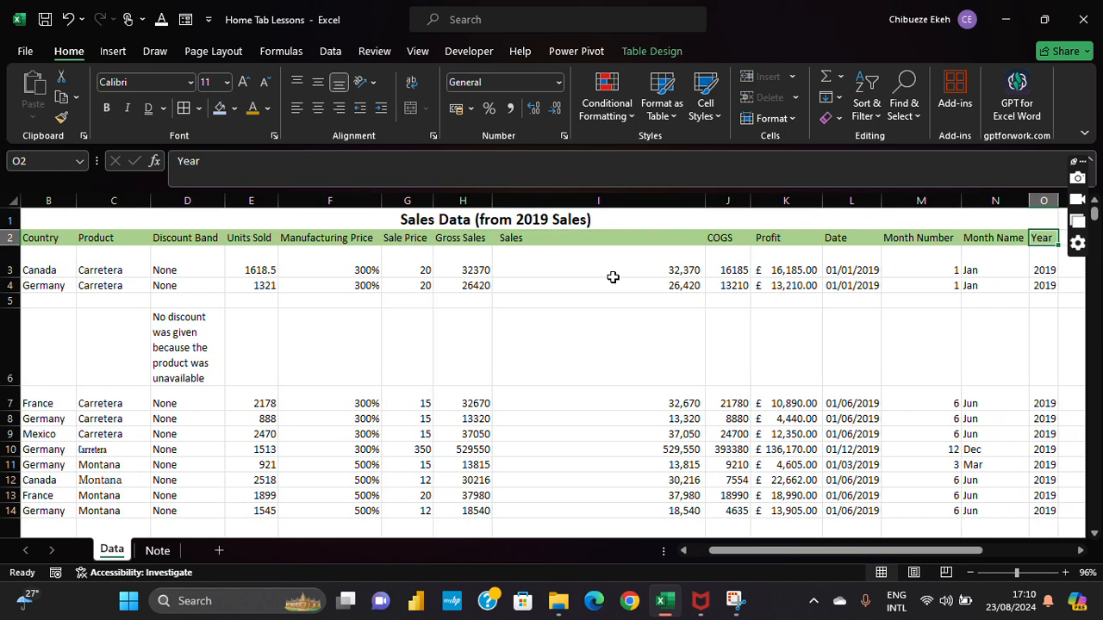
Step: Select the table from the Segment header in A2 across and down to row 704
click(180, 219)
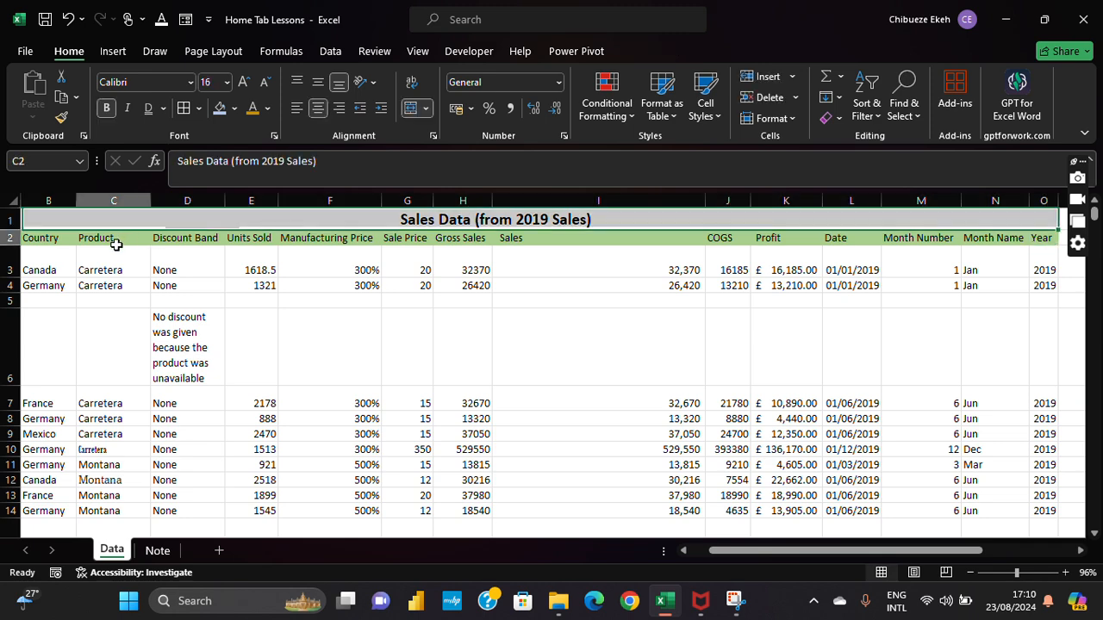
click(116, 245)
key(ctrl+Left)
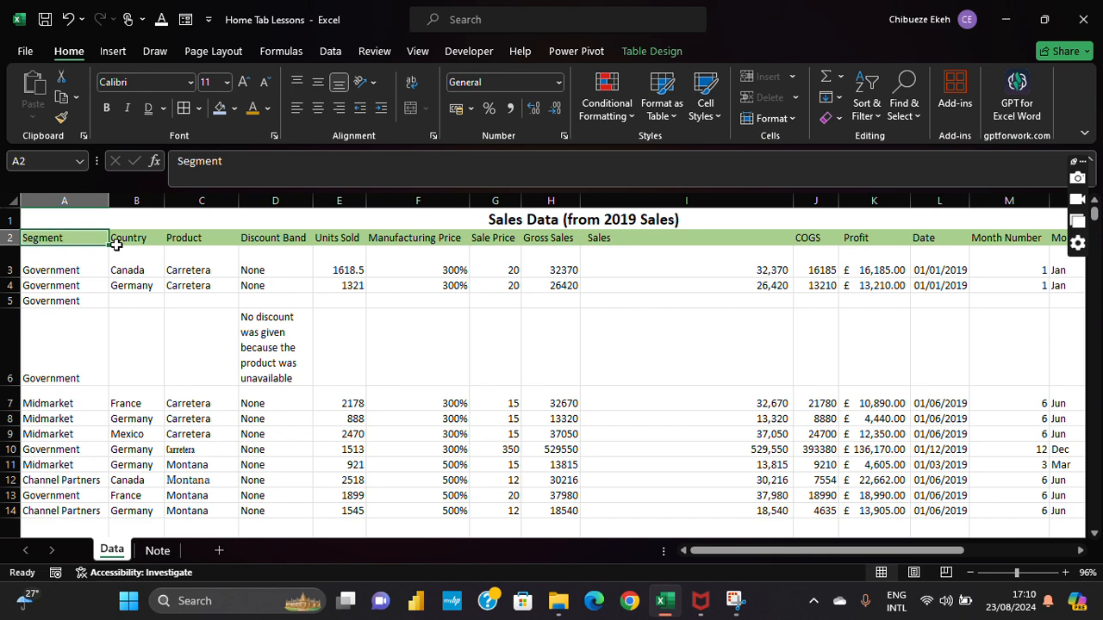
key(ctrl+shift+Right)
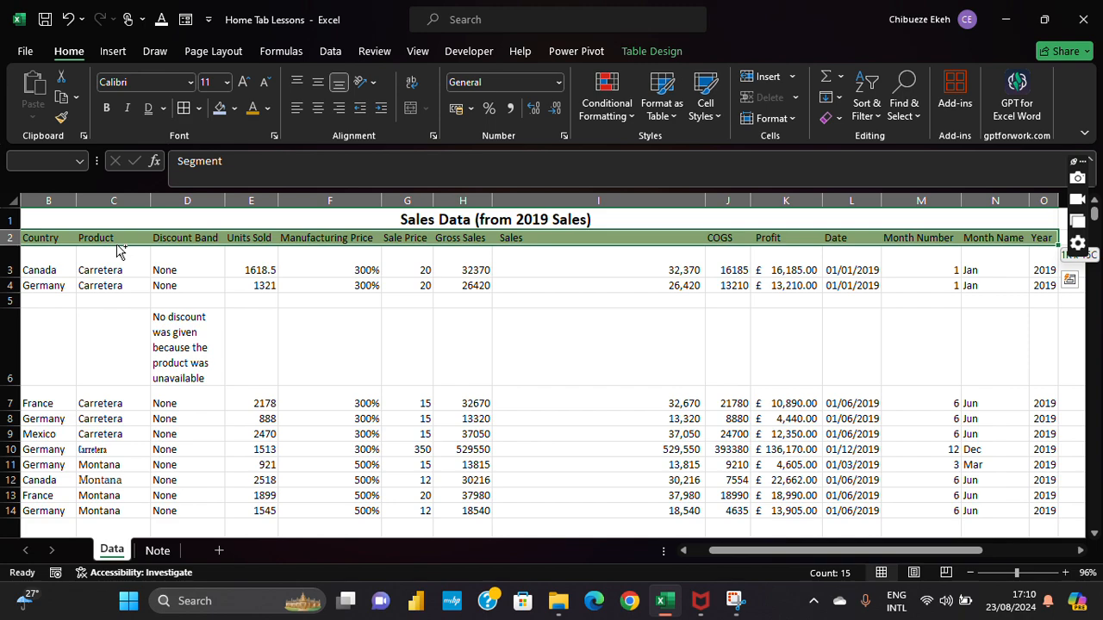
key(ctrl+shift+Down)
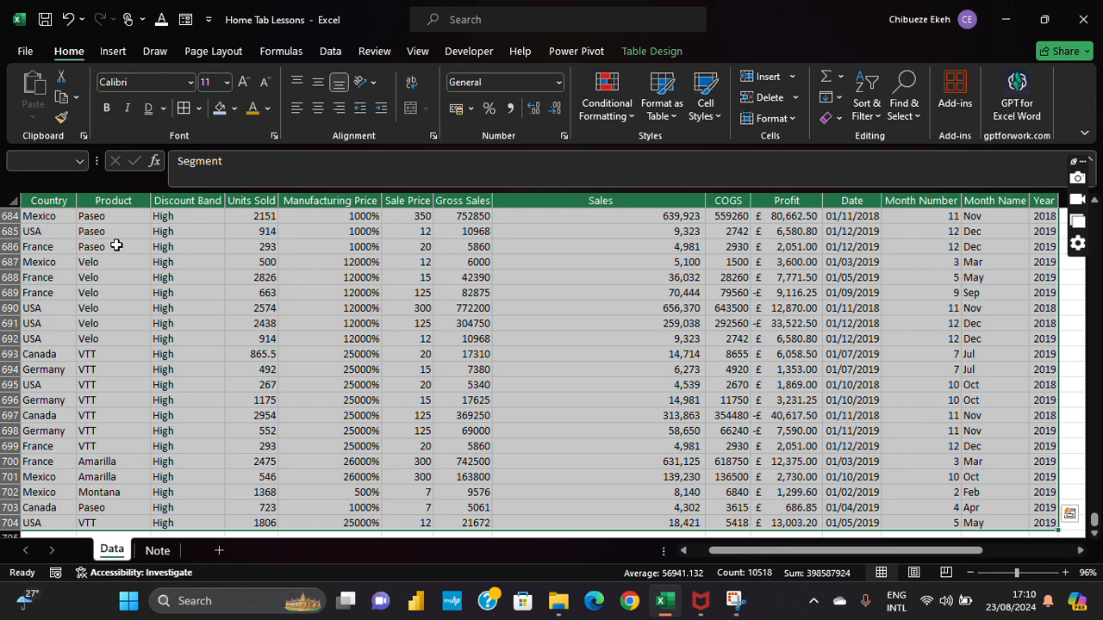
Step: Try light, orange, grey and dark blue-grey table styles on the sales table
click(671, 117)
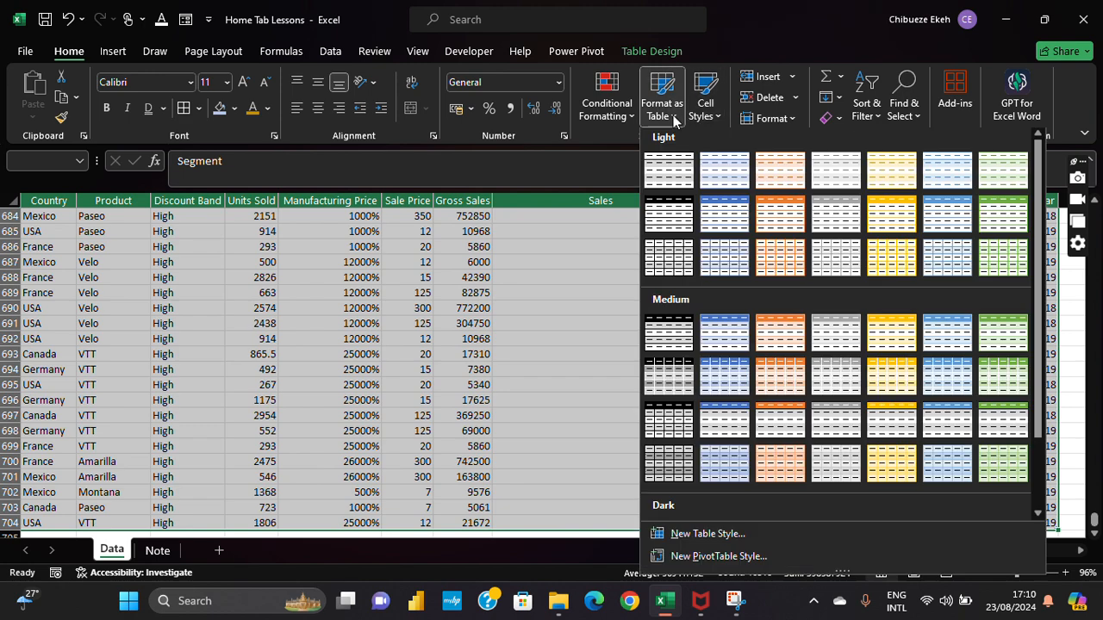
click(724, 198)
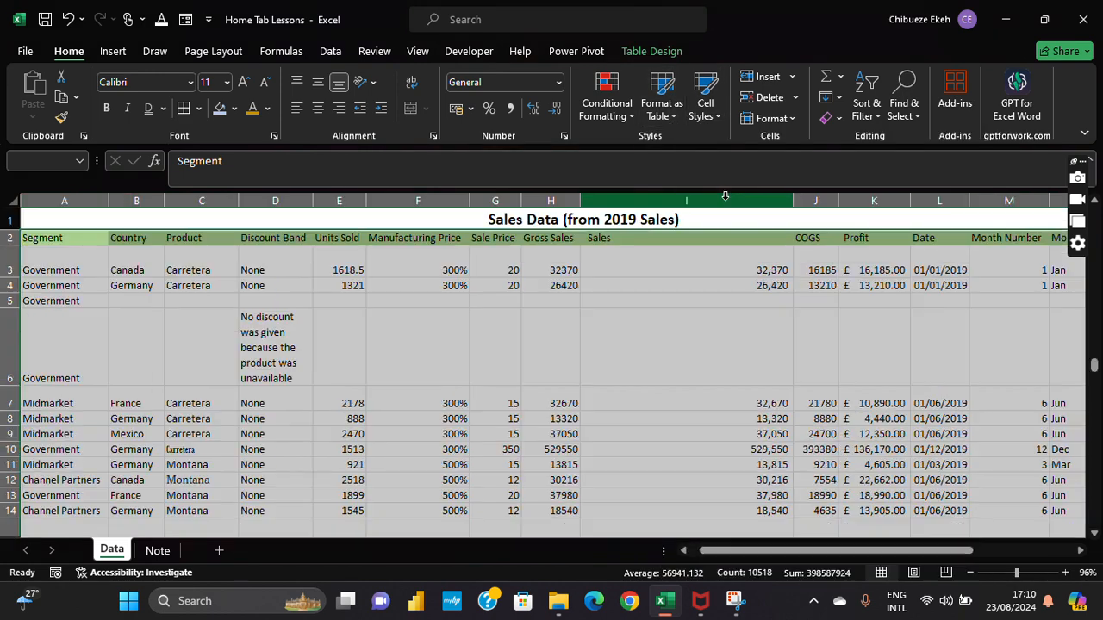
click(680, 107)
click(779, 273)
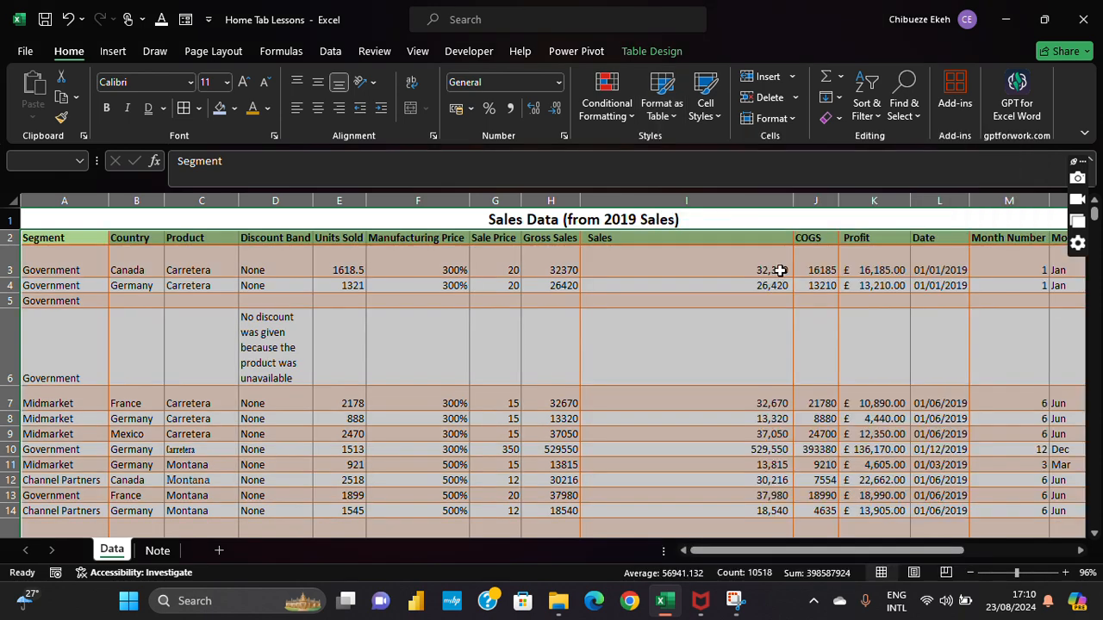
click(680, 121)
click(832, 328)
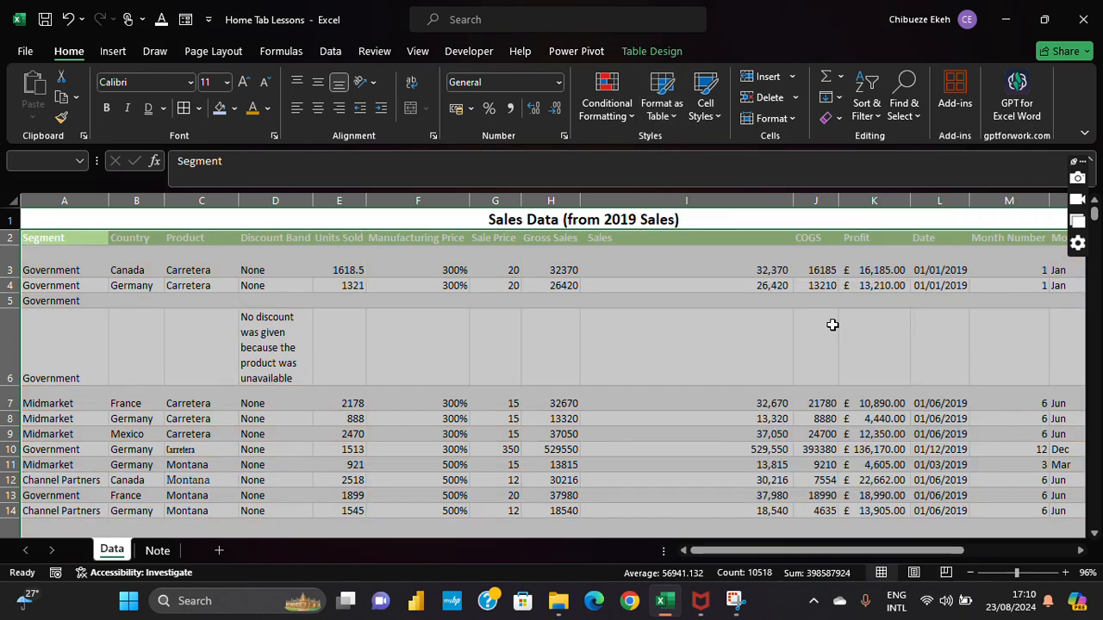
click(676, 107)
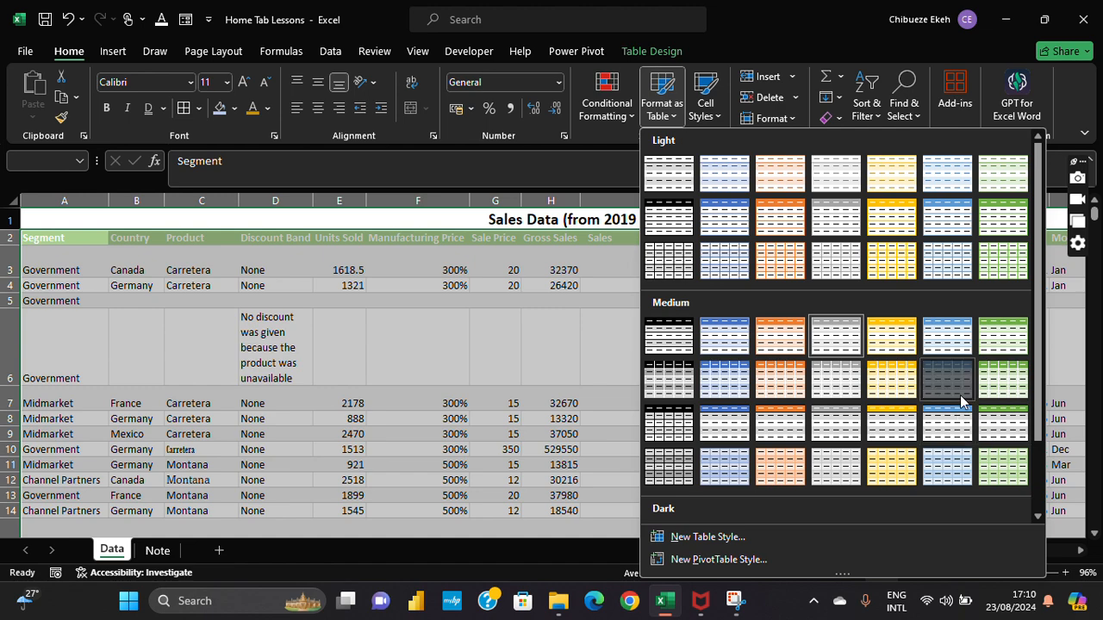
click(961, 398)
Step: Apply a green banded Medium table style to the sales table
click(681, 121)
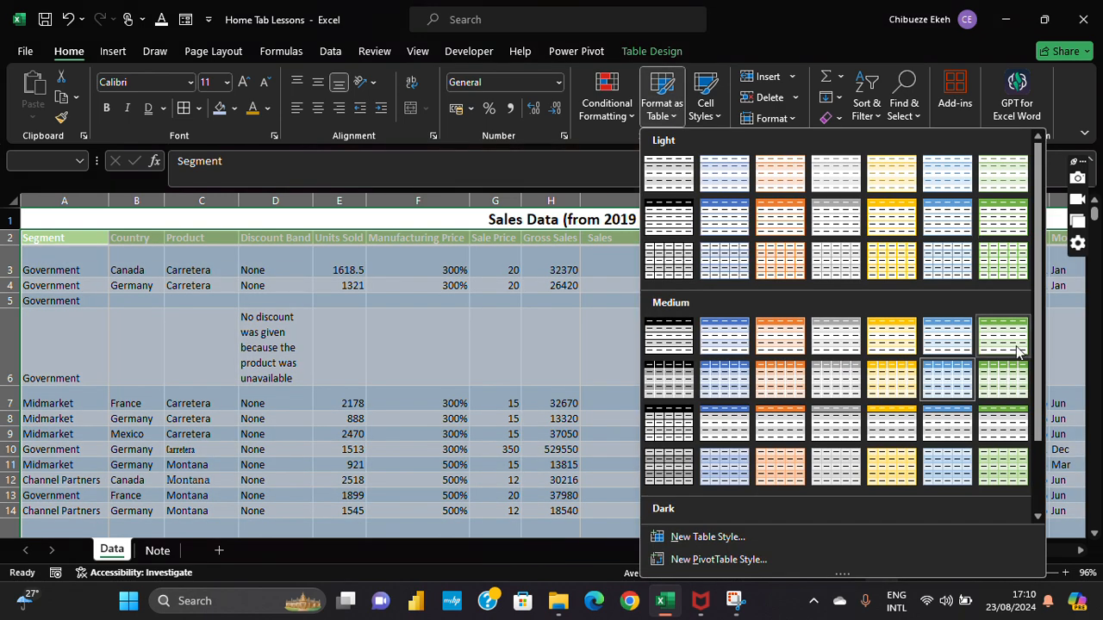
click(1017, 349)
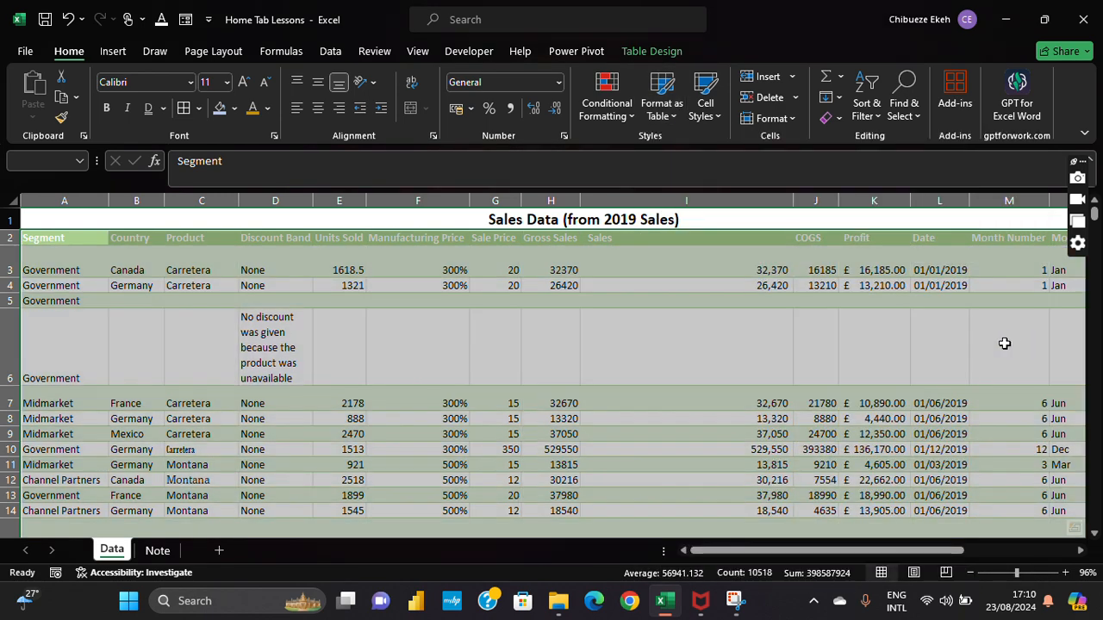
click(711, 118)
click(536, 342)
click(744, 290)
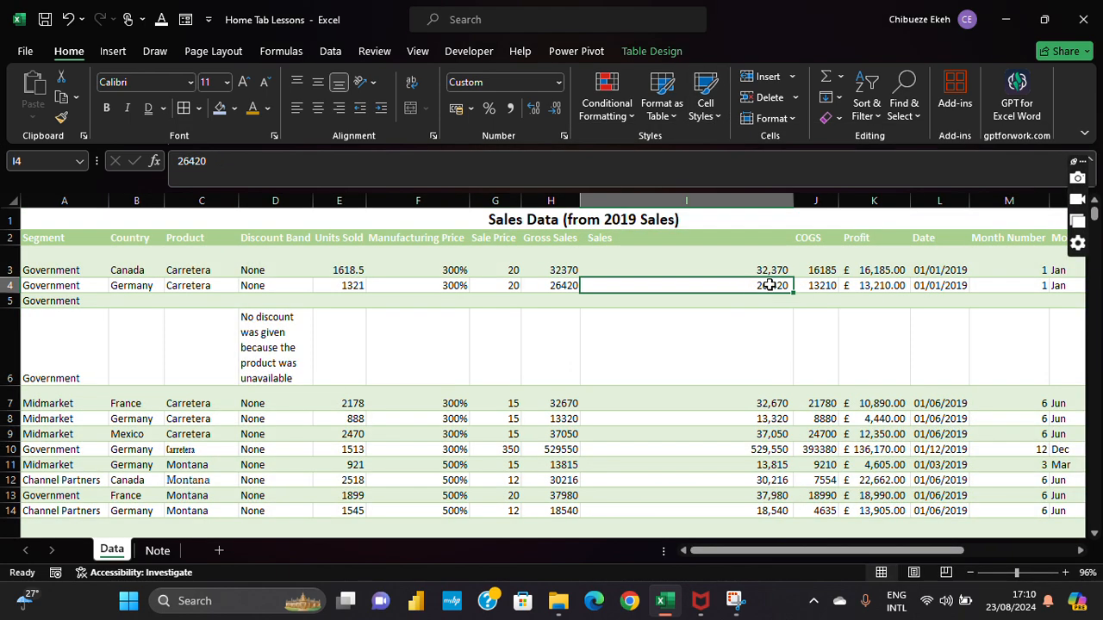
scroll(778, 416, down, 3)
click(262, 317)
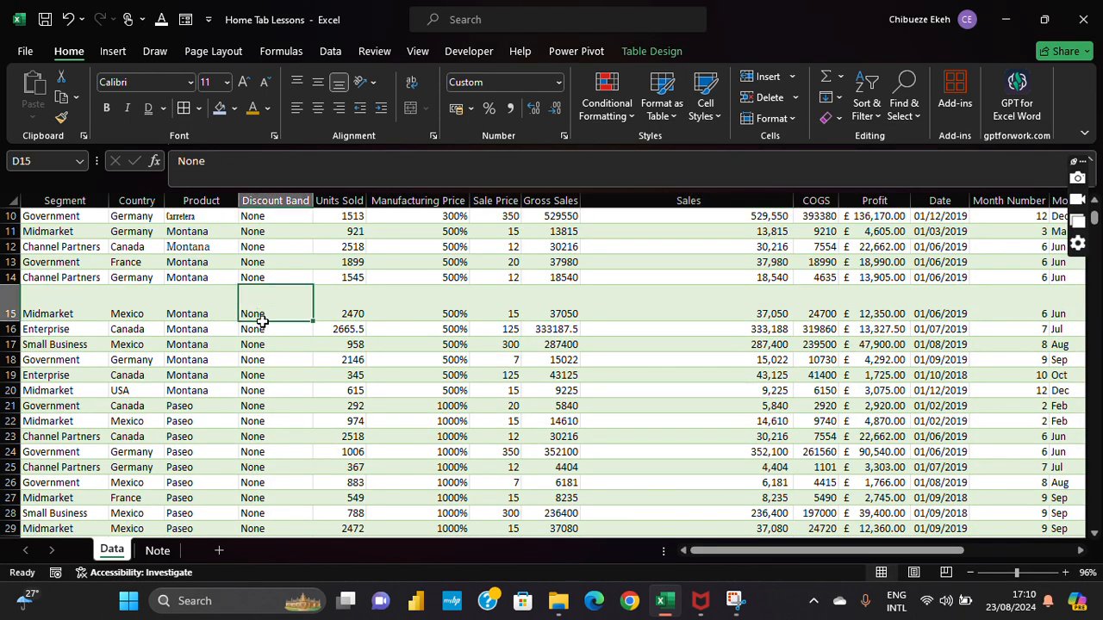
drag(262, 321, 275, 499)
click(707, 110)
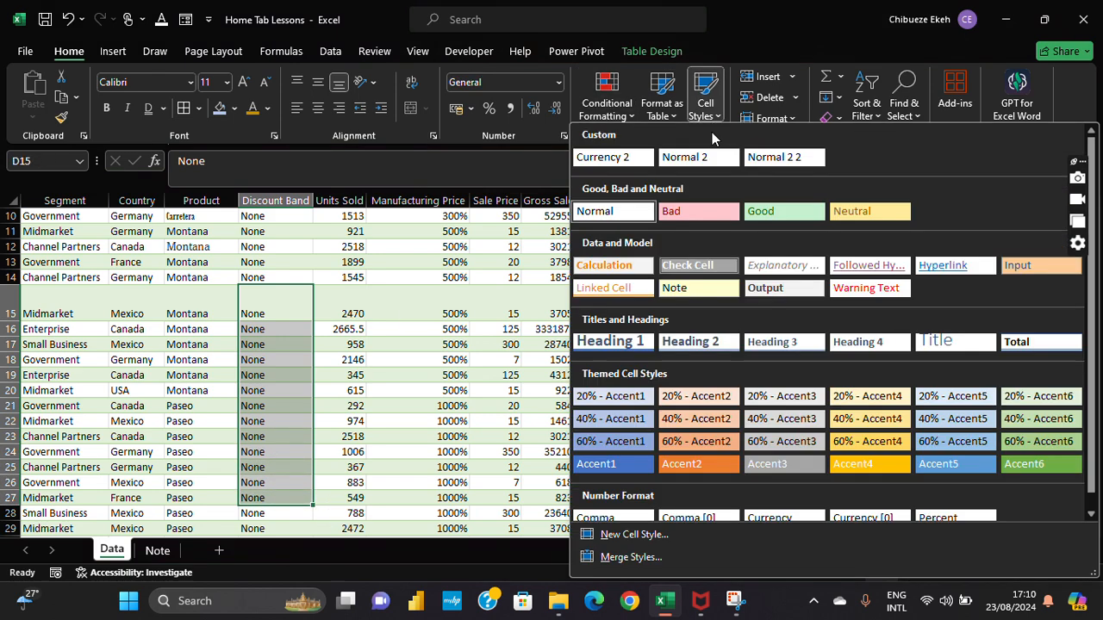
click(690, 213)
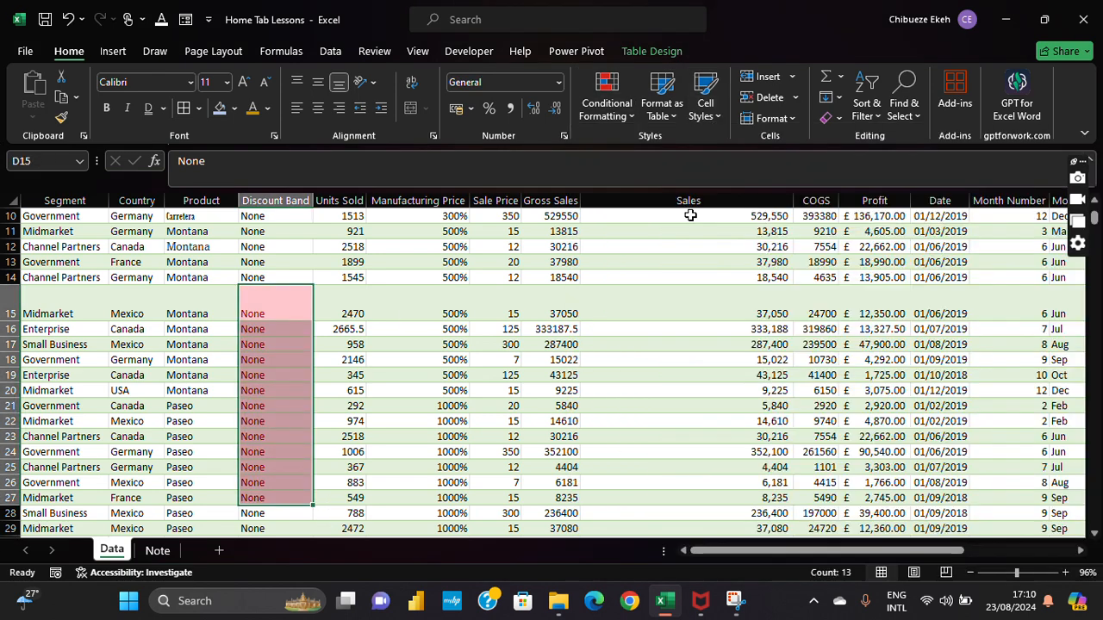
click(704, 107)
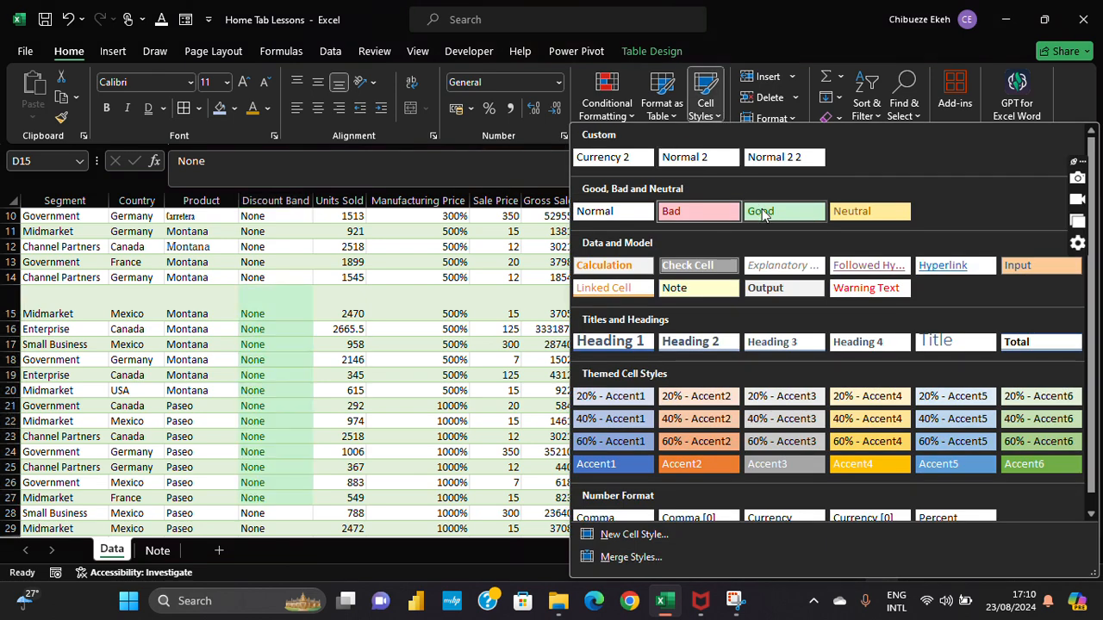
click(610, 214)
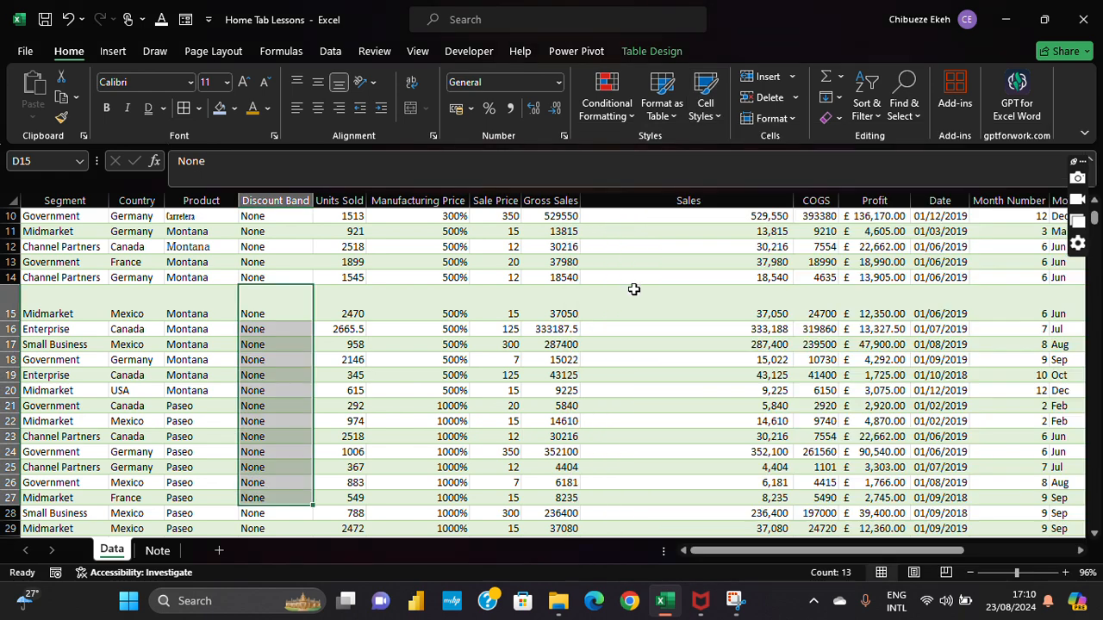
click(714, 116)
scroll(615, 405, down, 1)
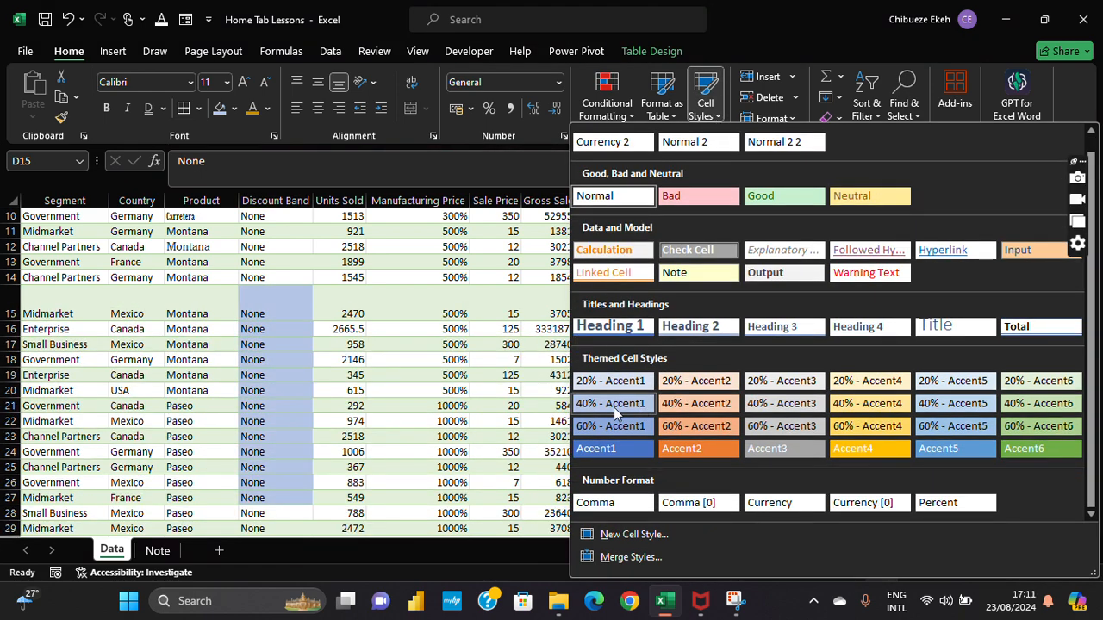
key(Escape)
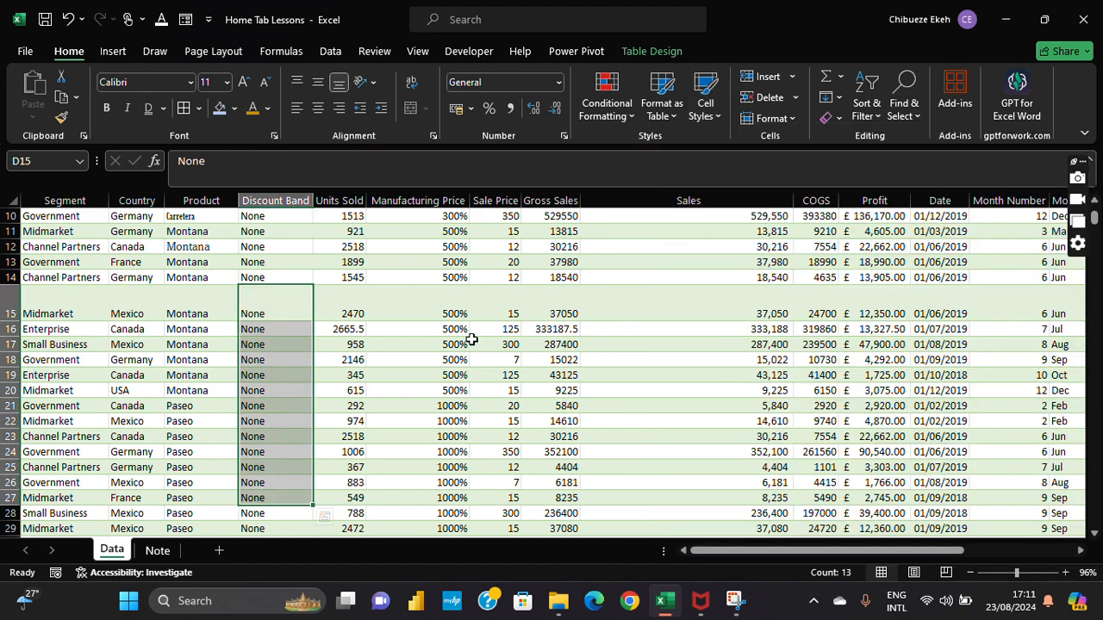
click(533, 317)
drag(739, 301, 744, 497)
click(705, 107)
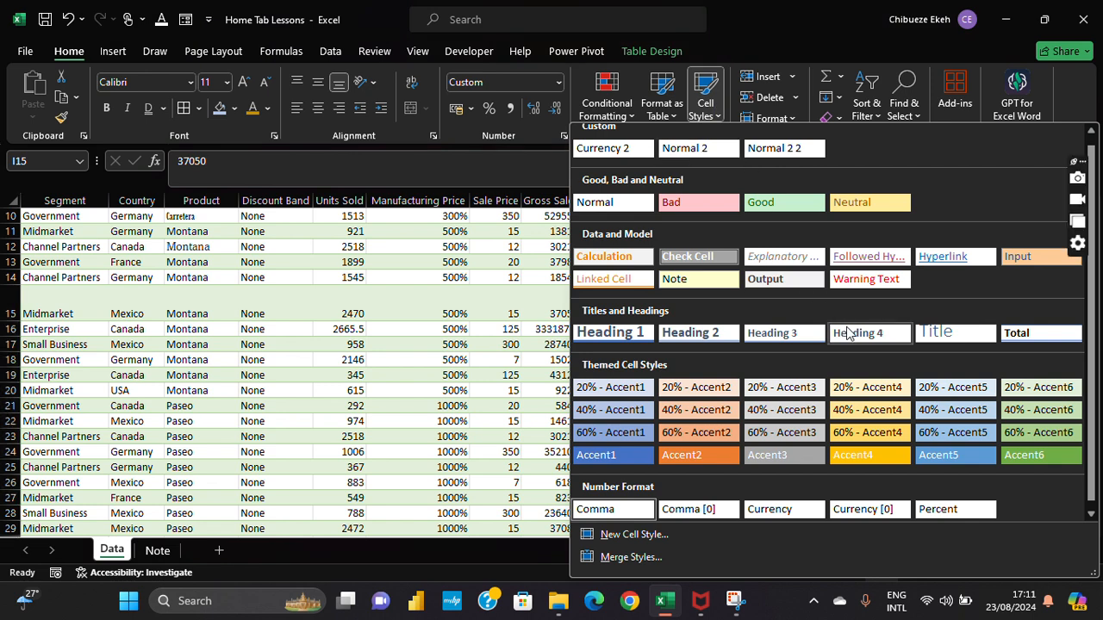
click(700, 389)
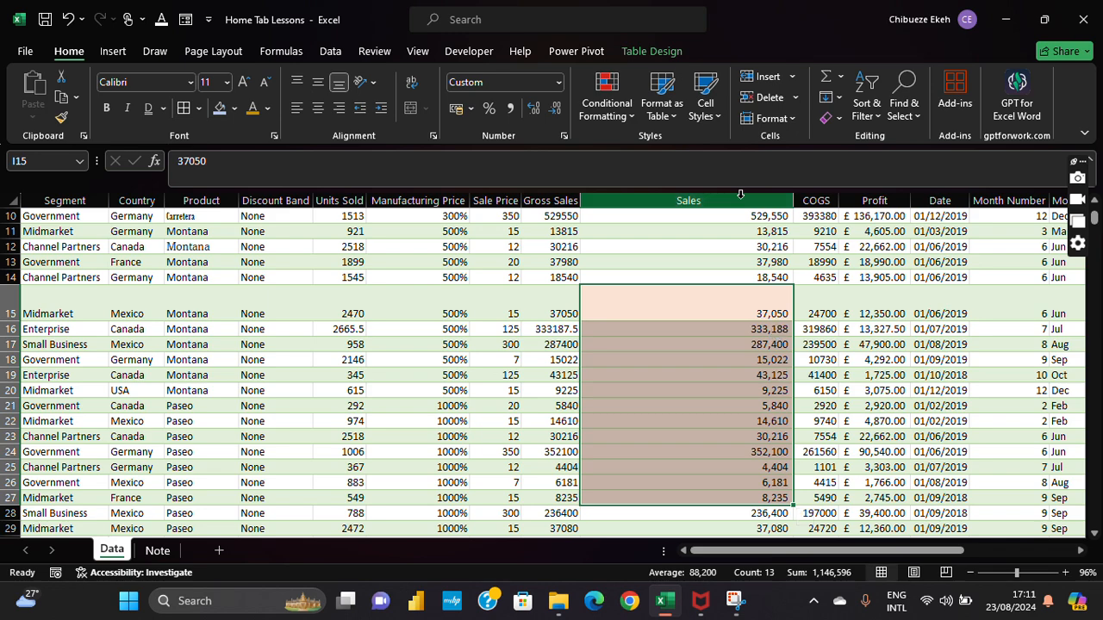
click(711, 108)
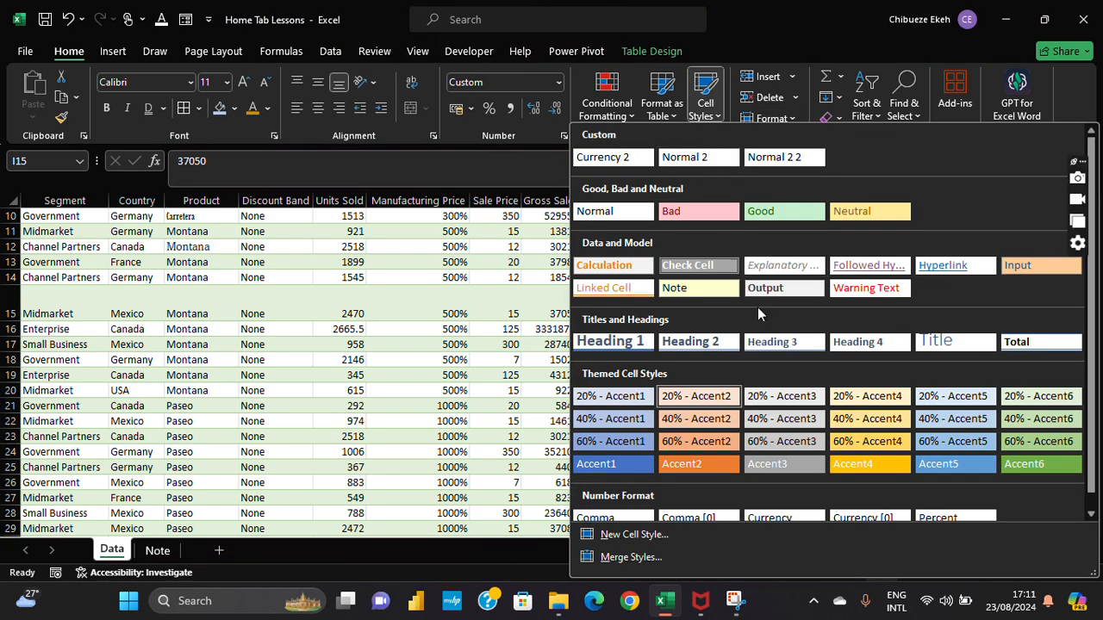
scroll(741, 517, down, 1)
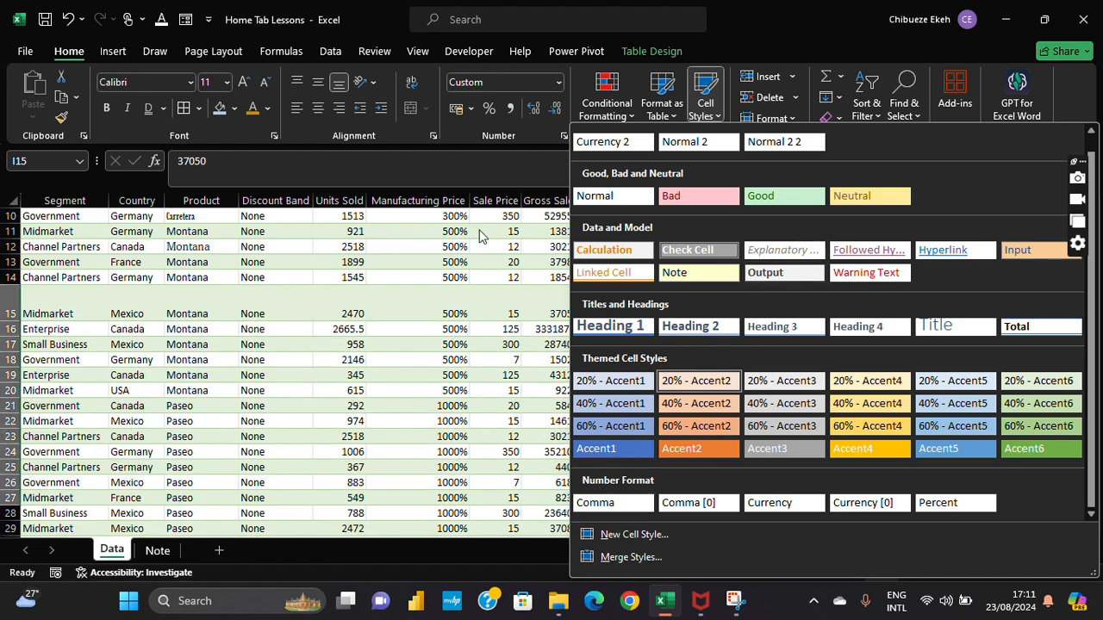
click(450, 304)
click(758, 307)
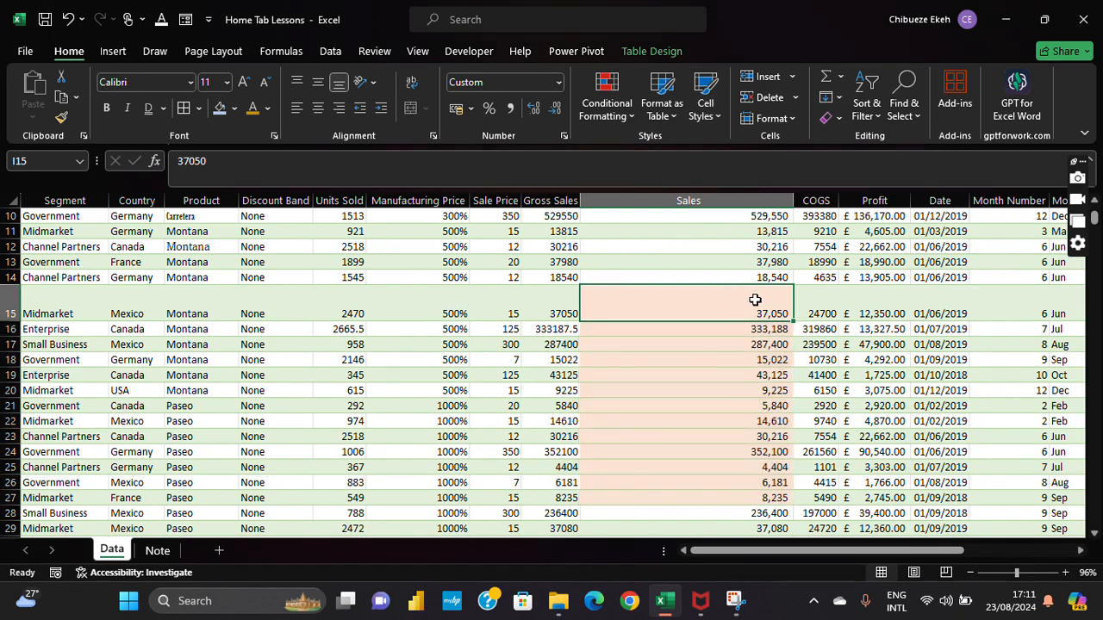
click(68, 20)
click(68, 19)
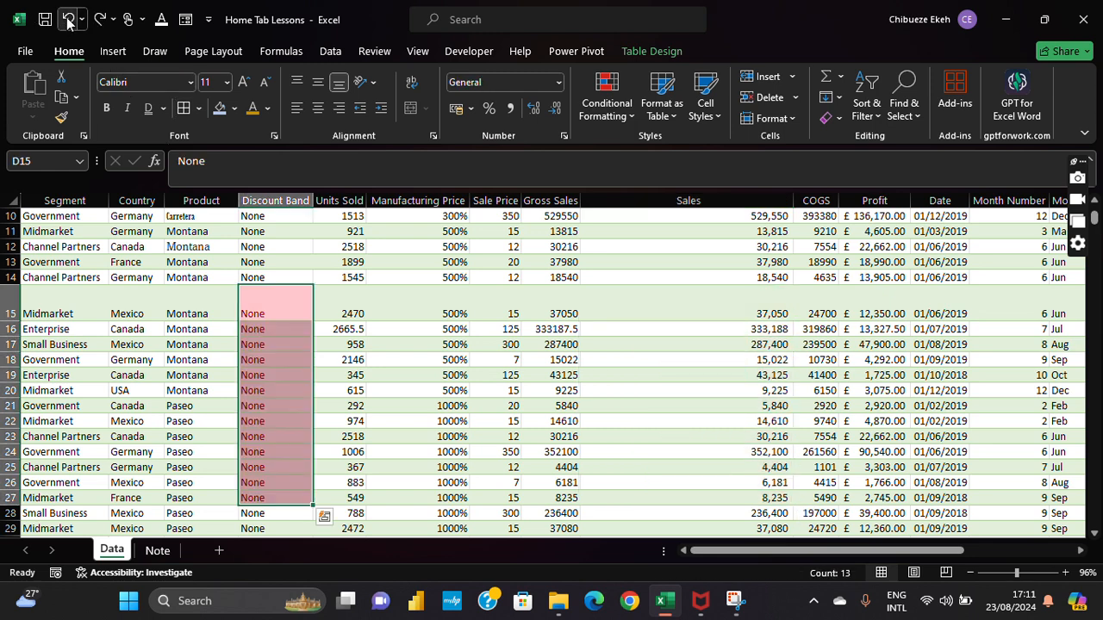
click(68, 20)
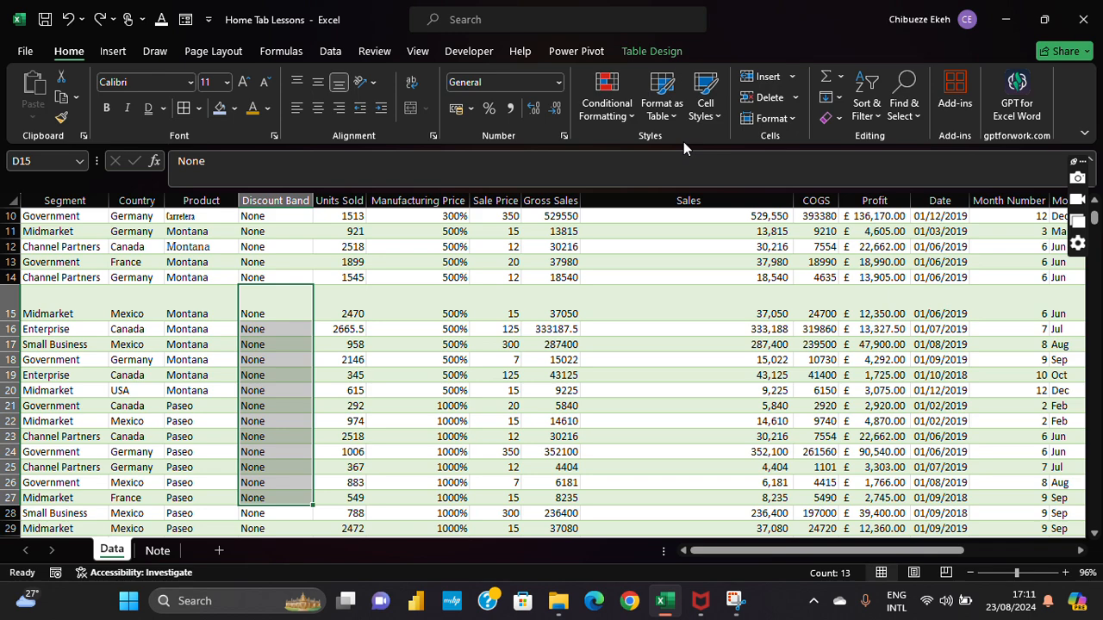
click(859, 292)
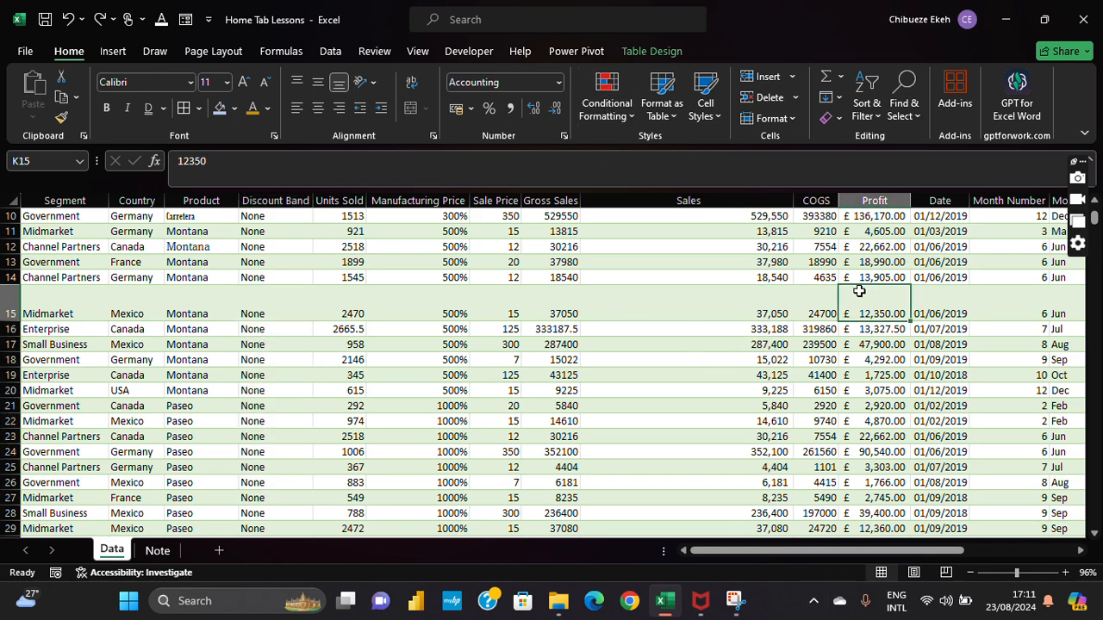
key(ctrl+Up)
key(ctrl+Up)
key(ctrl+Up)
key(ctrl+Up)
key(Down)
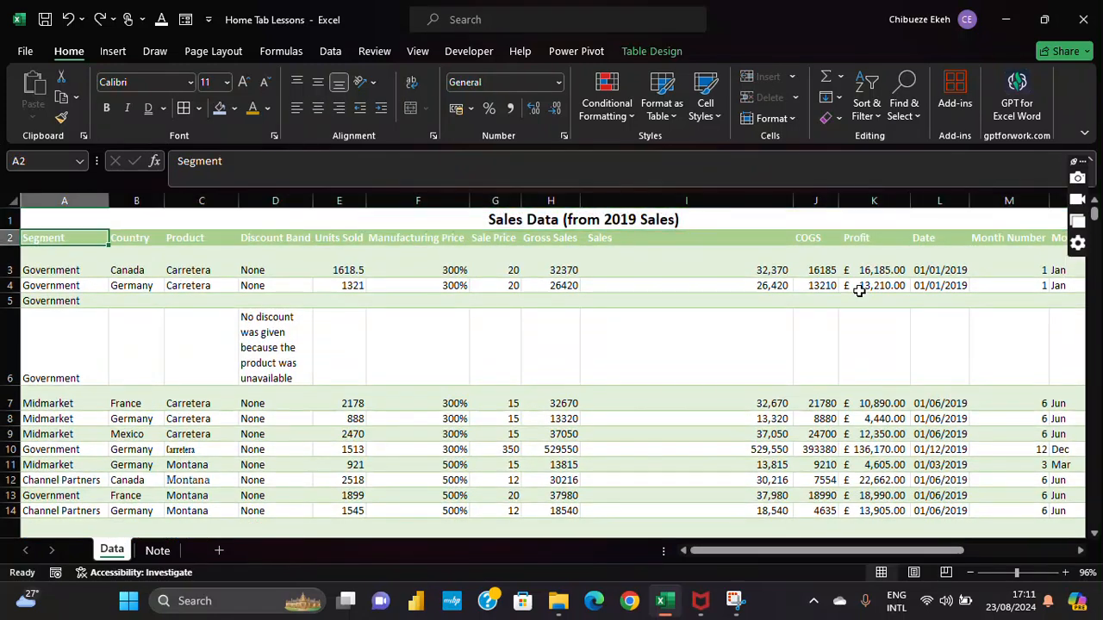
key(Right)
key(Right)
key(Right)
key(Right)
key(Right)
key(Right)
key(Right)
key(Right)
key(Right)
key(Right)
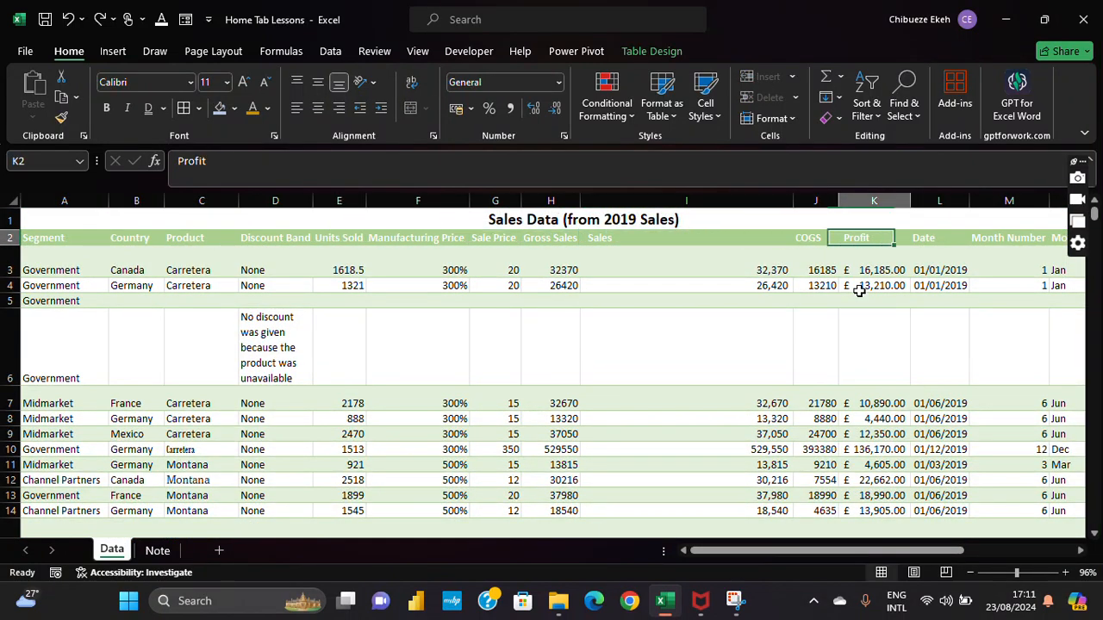
key(Right)
key(Right)
Step: Turn off Merge & Center on the 'Sales Data (from 2019 Sales)' title, leaving it in A1
key(Left)
key(Left)
key(Left)
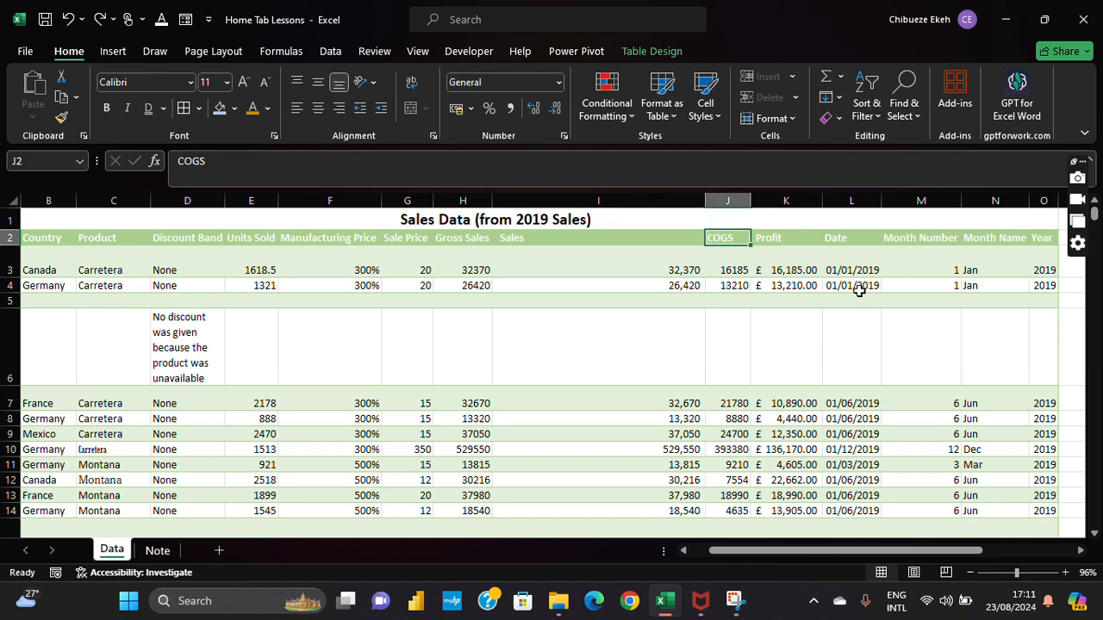
key(Left)
key(Left)
key(Left)
key(Left)
key(Right)
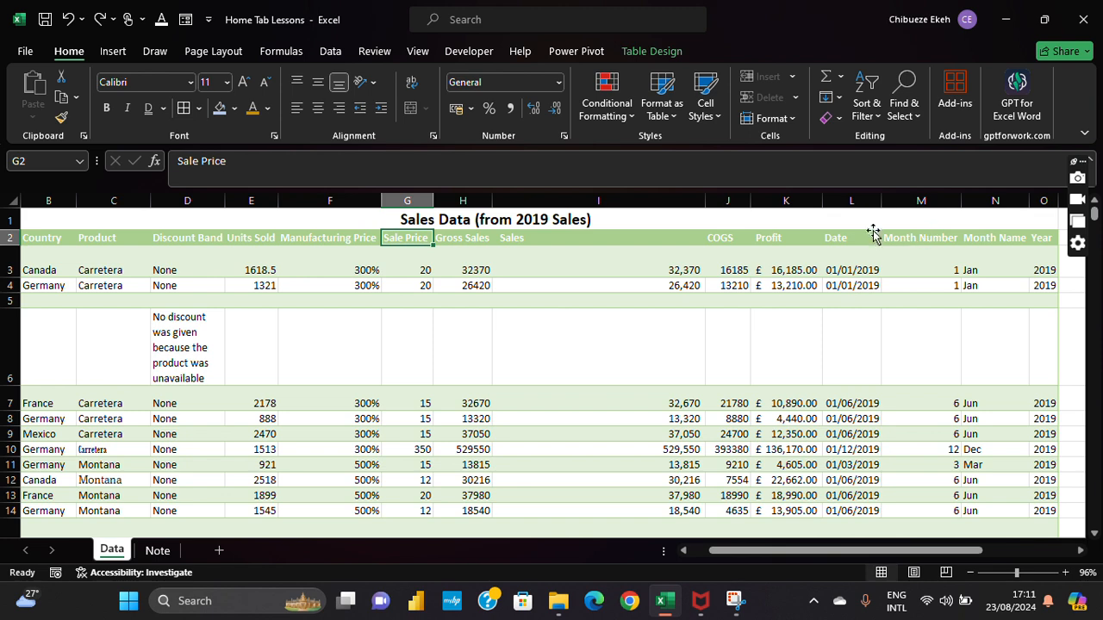
click(830, 217)
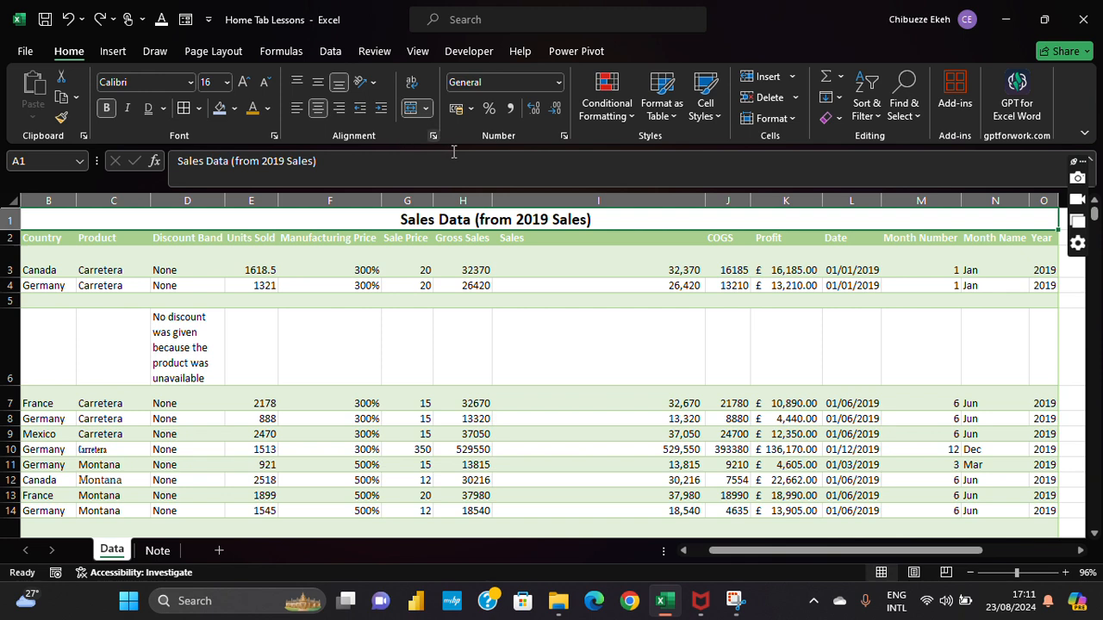
double_click(635, 216)
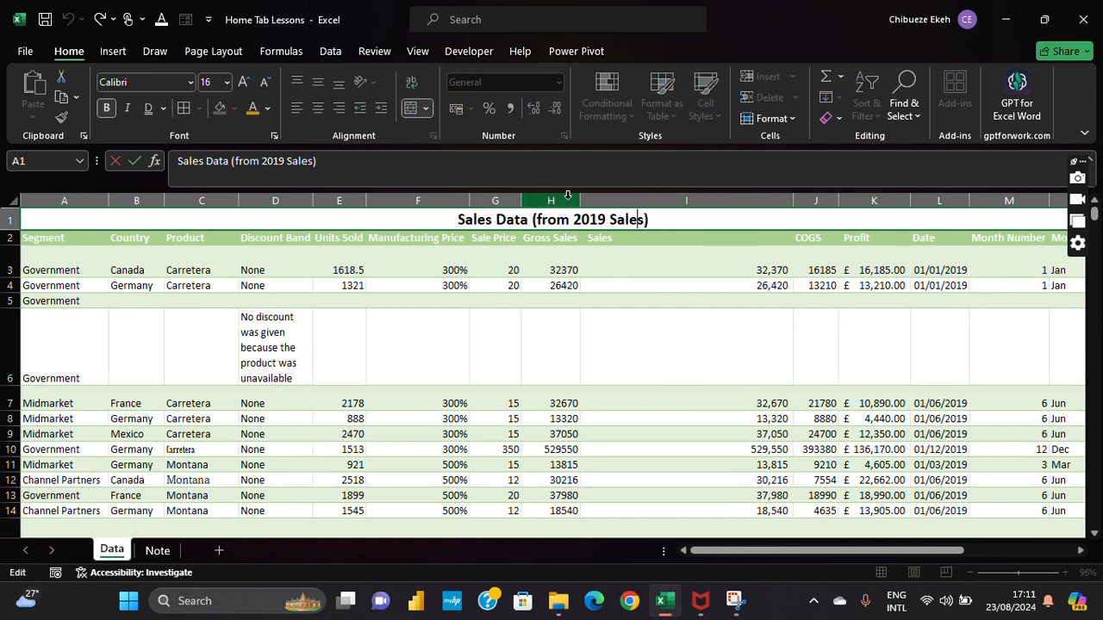
click(437, 336)
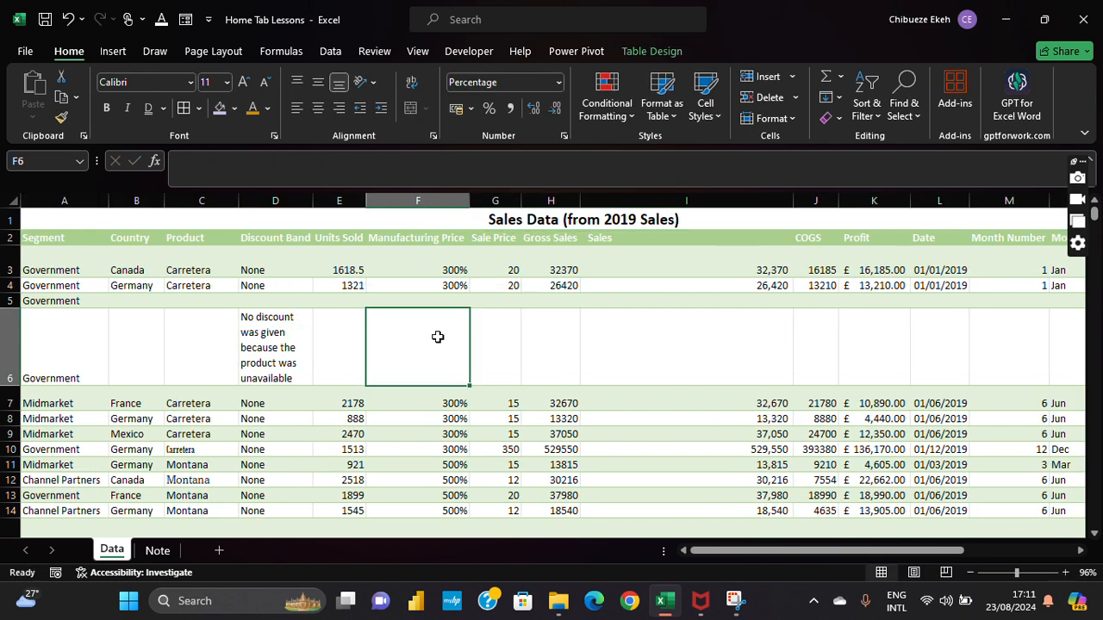
click(440, 221)
click(414, 111)
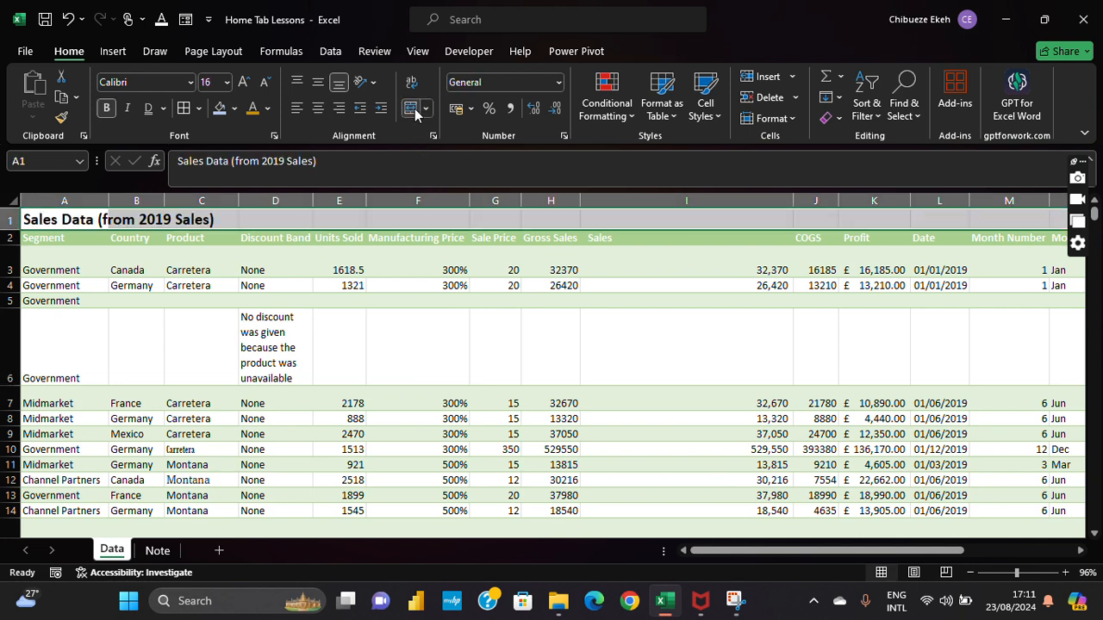
click(685, 329)
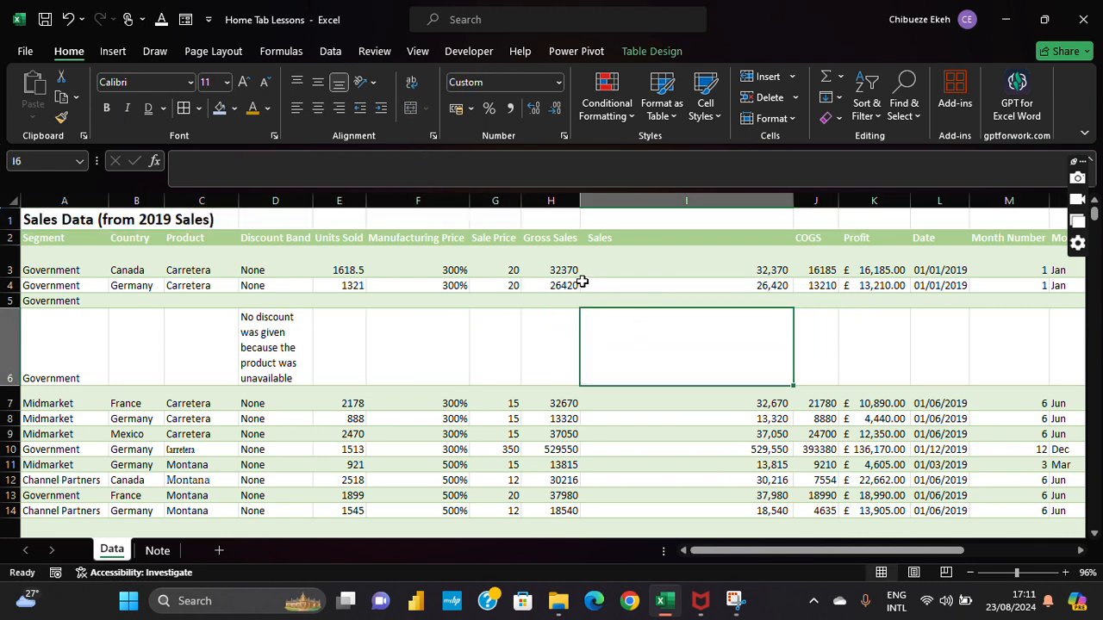
click(500, 200)
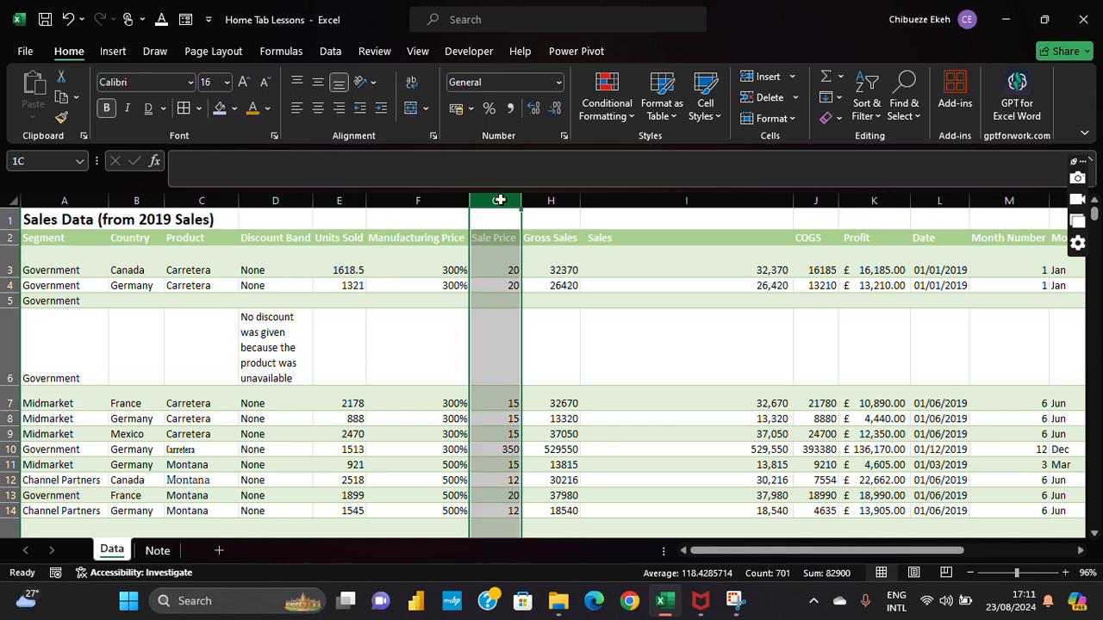
click(624, 116)
mouse_move(687, 153)
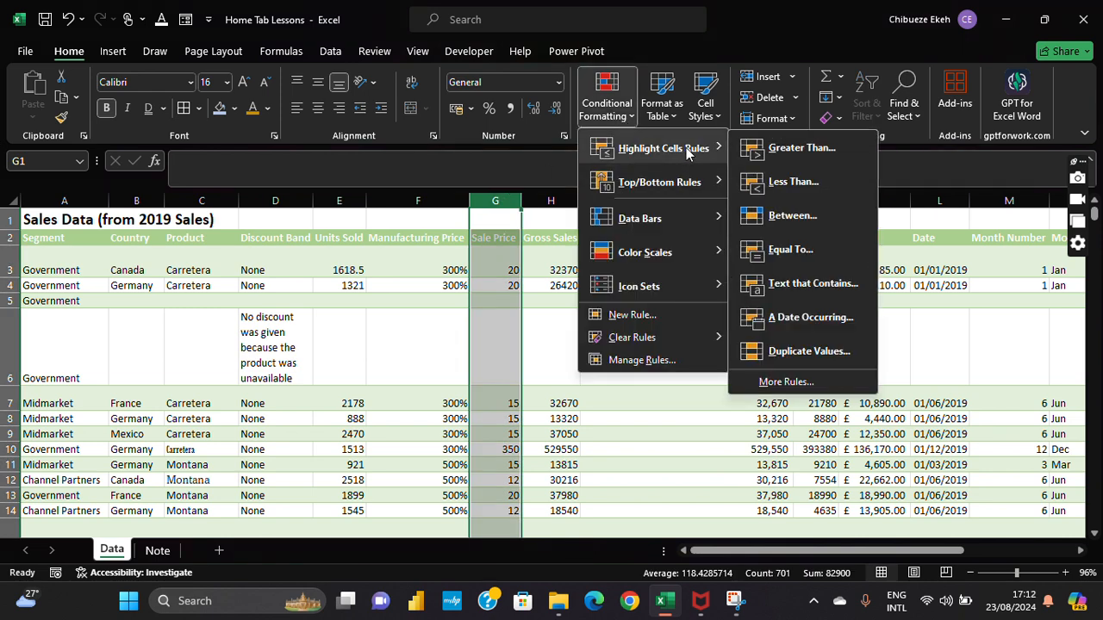
click(840, 148)
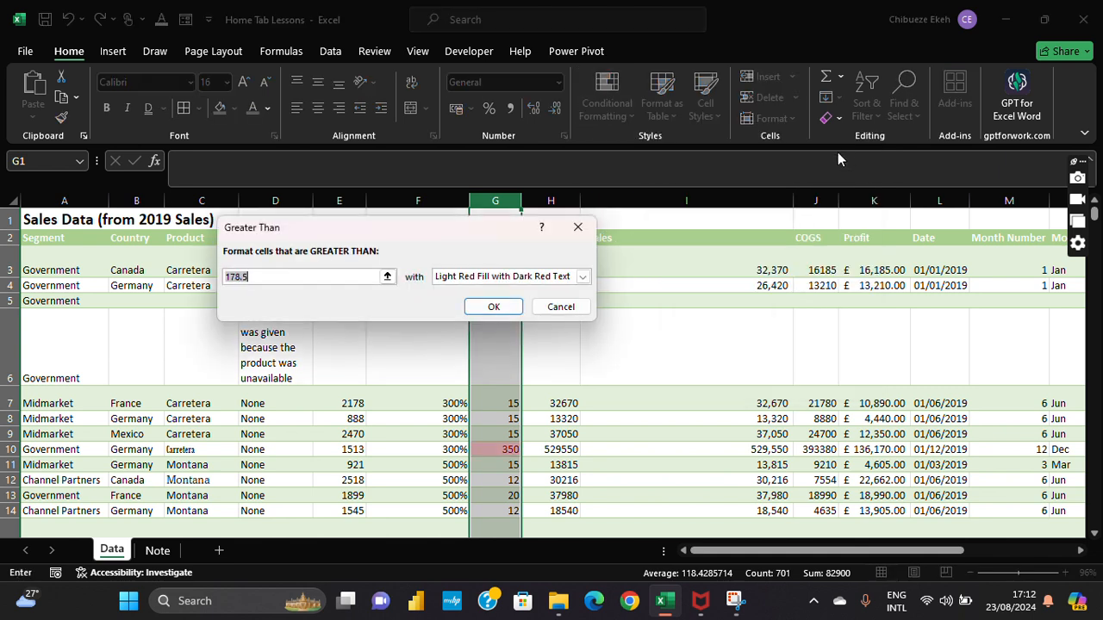
text(20)
click(582, 276)
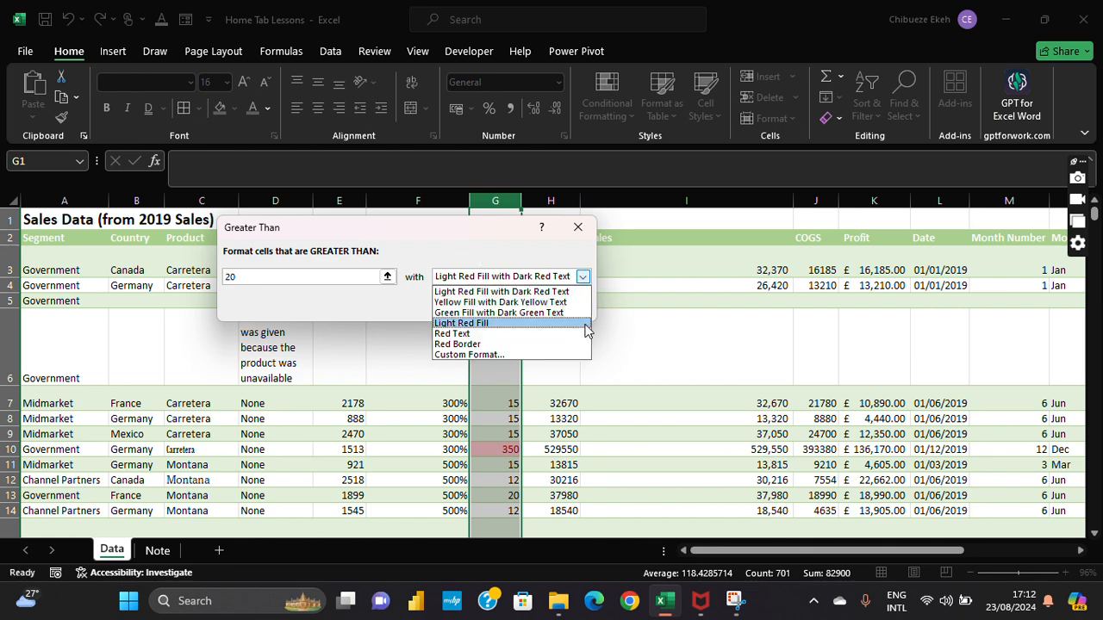
click(536, 311)
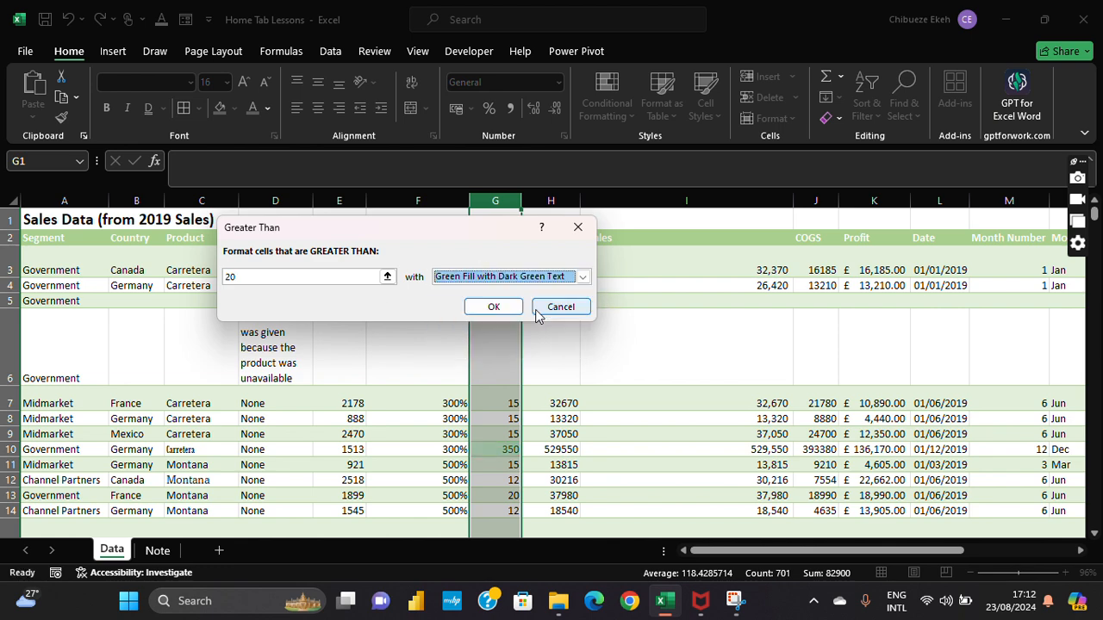
click(483, 303)
click(593, 313)
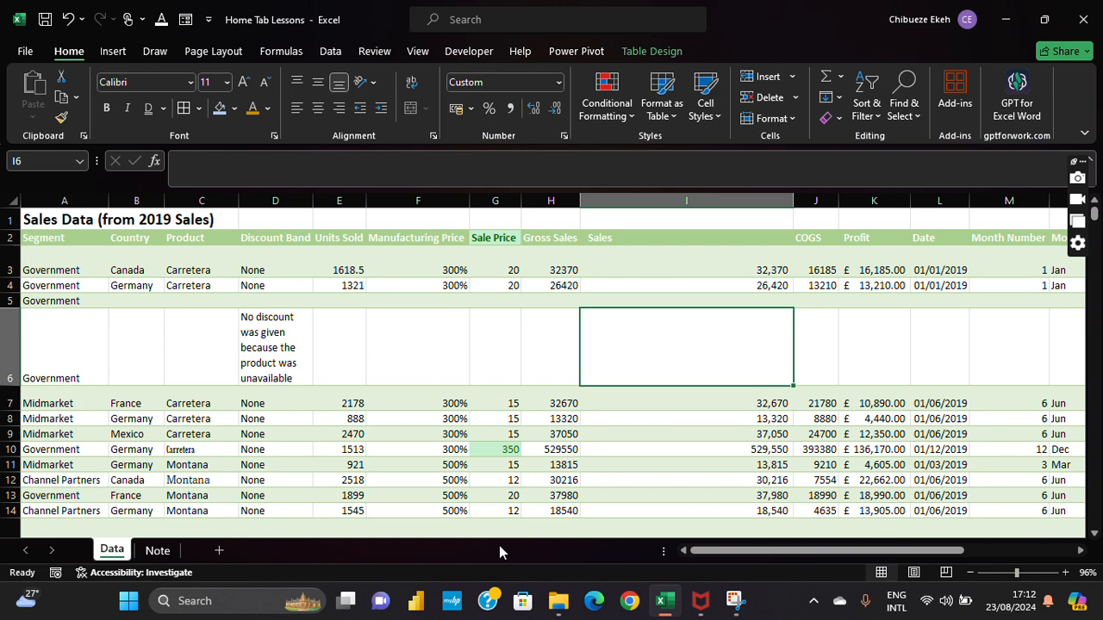
click(229, 224)
click(69, 19)
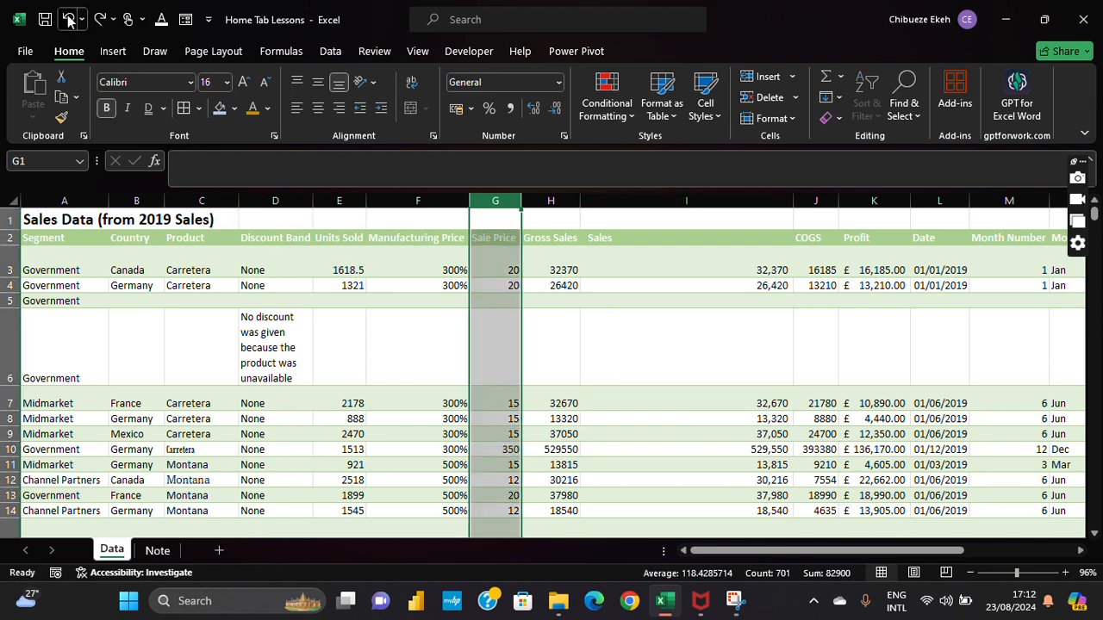
click(69, 19)
click(69, 19)
click(69, 19)
click(70, 20)
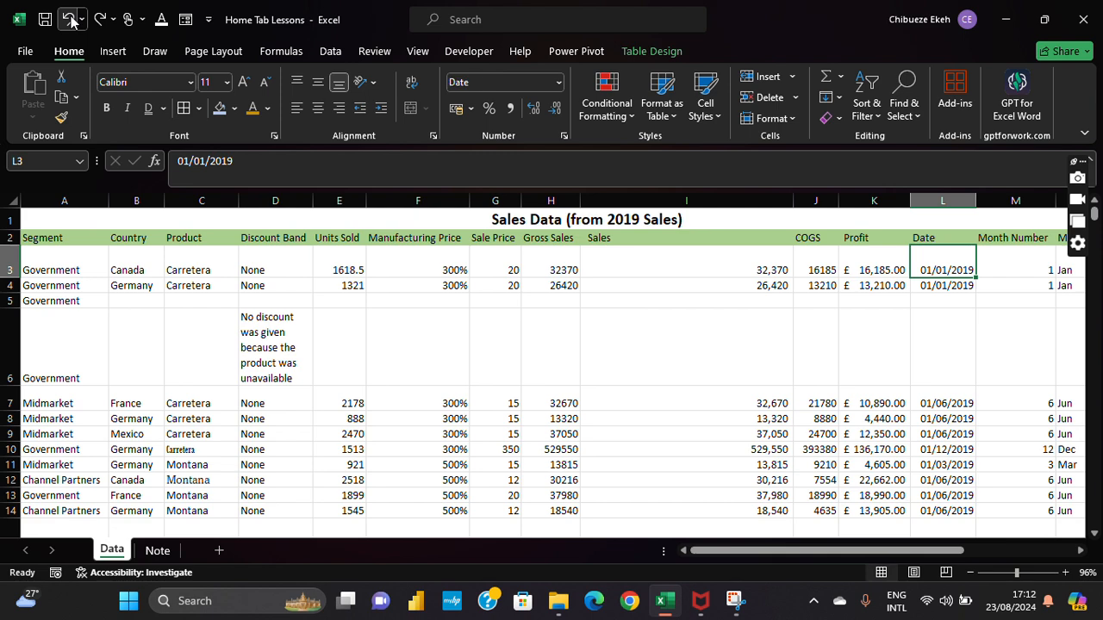
click(527, 451)
click(494, 211)
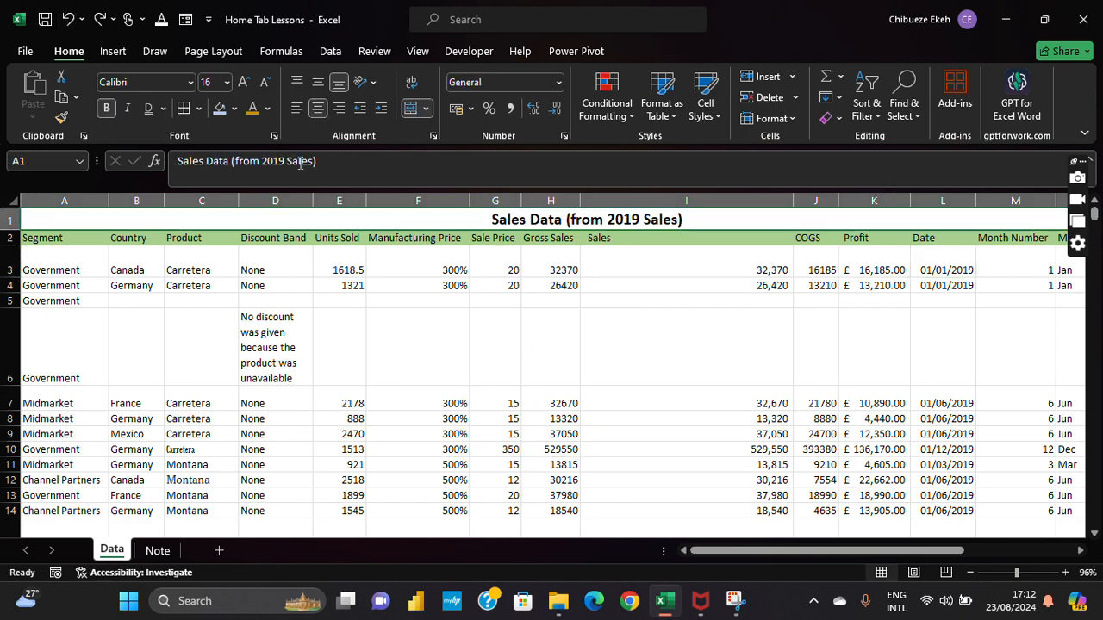
click(412, 111)
click(514, 303)
click(504, 196)
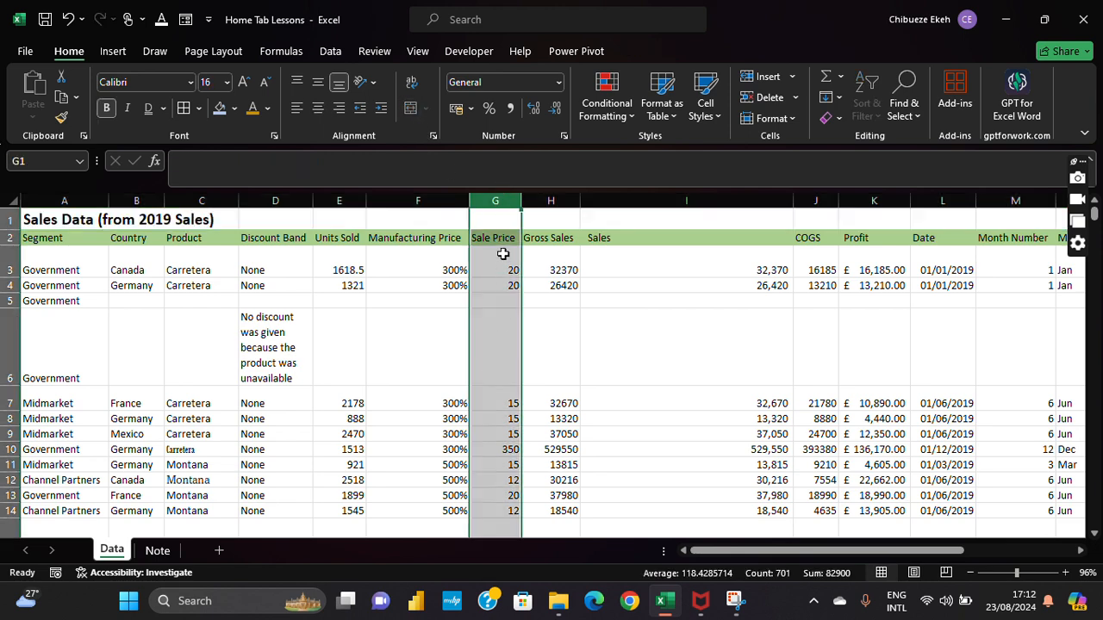
Step: Add a Greater Than 20 rule with Green Fill with Dark Green Text to Sale Price
click(623, 115)
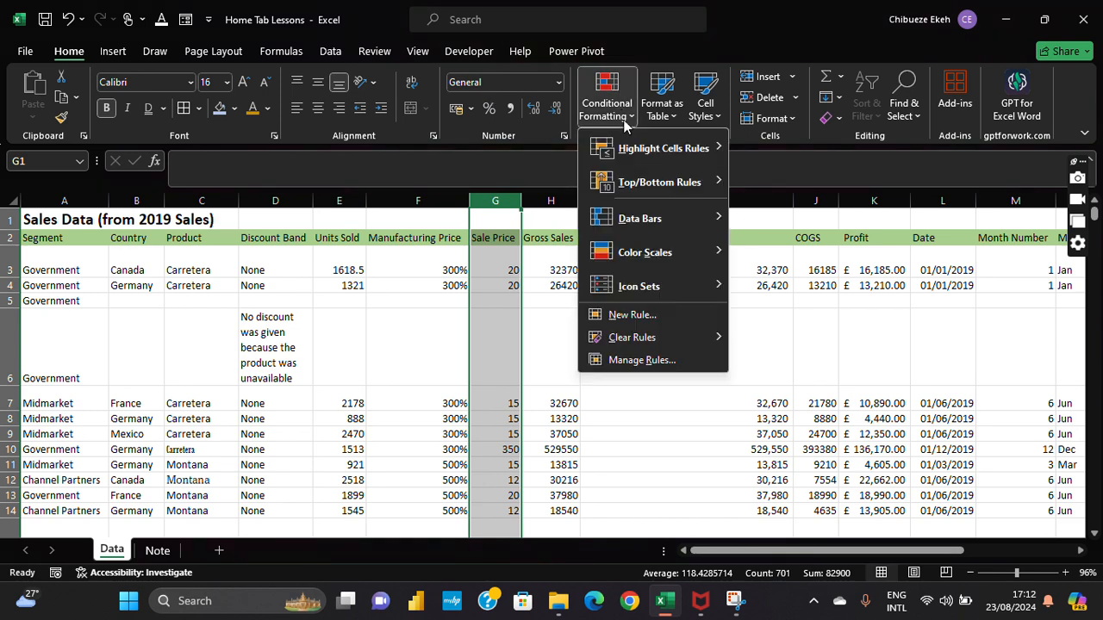
mouse_move(689, 149)
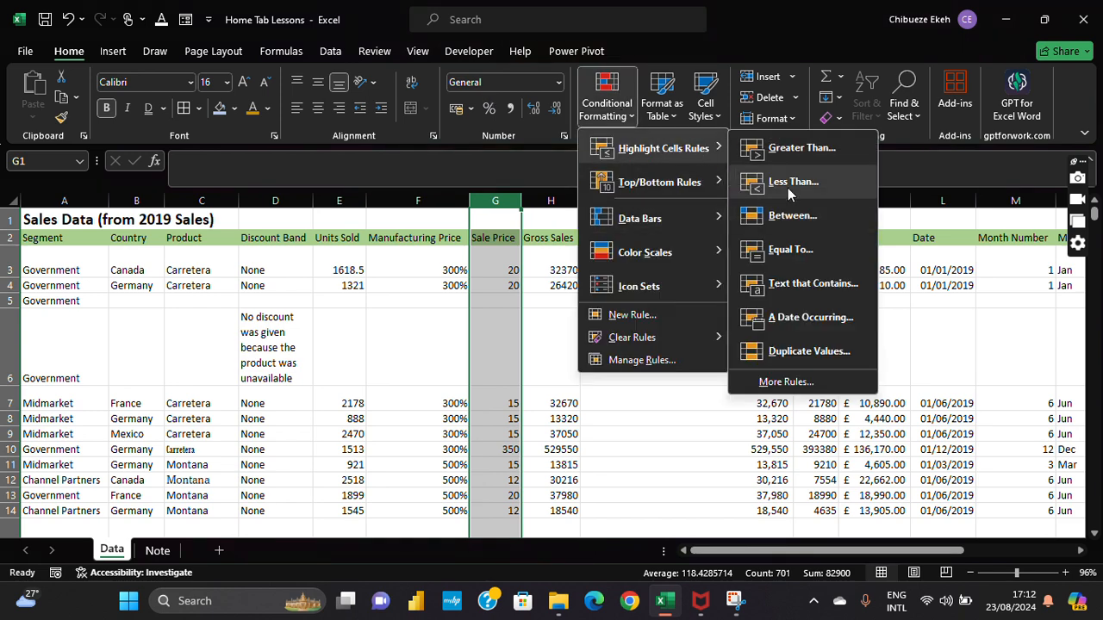
click(797, 148)
text(20)
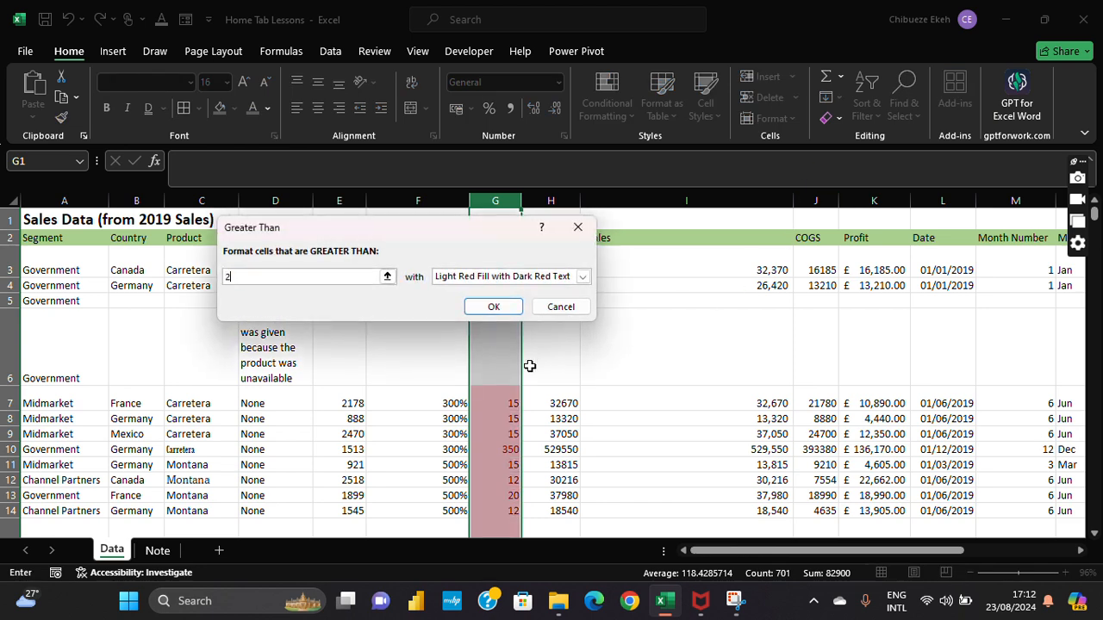
click(582, 276)
click(569, 315)
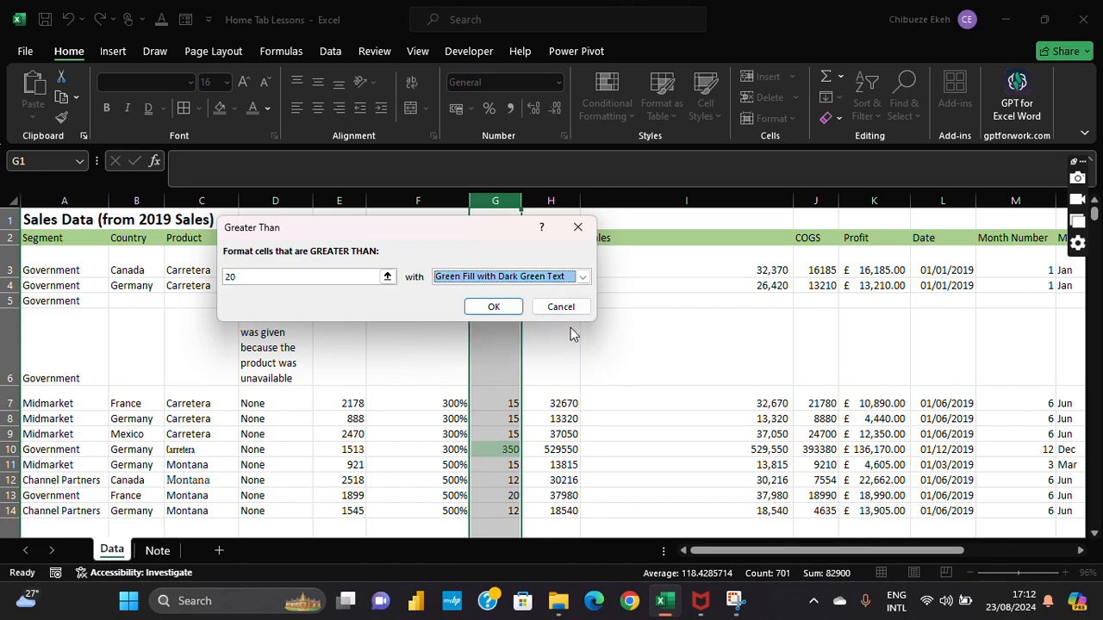
click(494, 307)
Step: Check the green-highlighted Sale Price values and return to the top of the column
click(509, 354)
scroll(511, 354, down, 7)
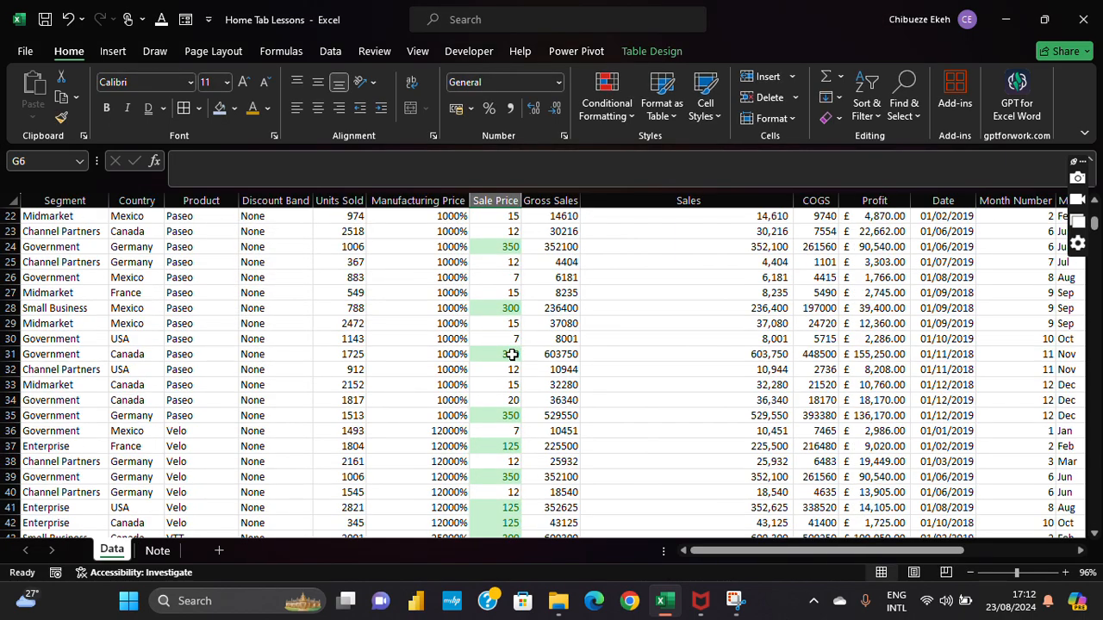
scroll(512, 354, down, 20)
click(512, 354)
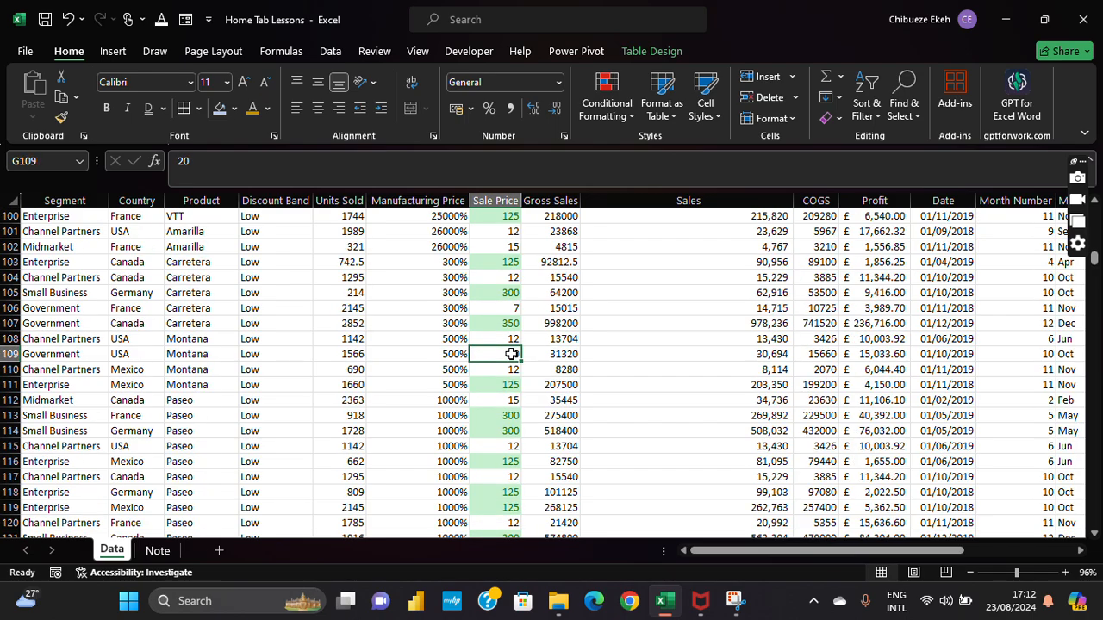
key(ctrl+Up)
key(ctrl+Down)
key(ctrl+Up)
key(ctrl+Up)
key(ctrl+Up)
key(ctrl+Up)
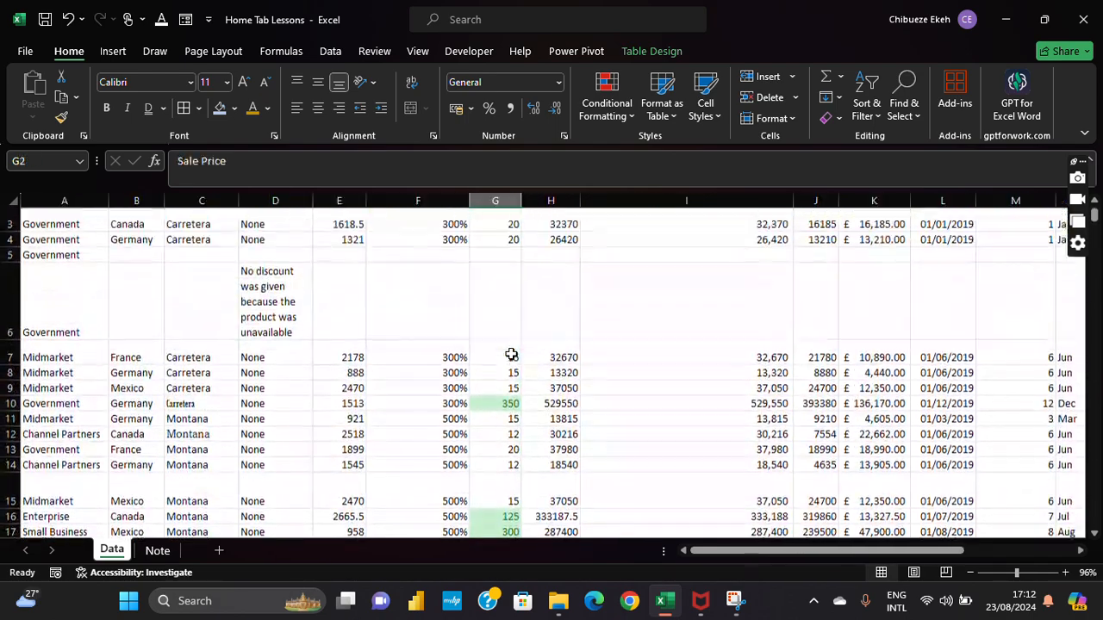
Step: Highlight Sale Price values less than 20 with light red fill and dark red text
click(506, 198)
click(607, 104)
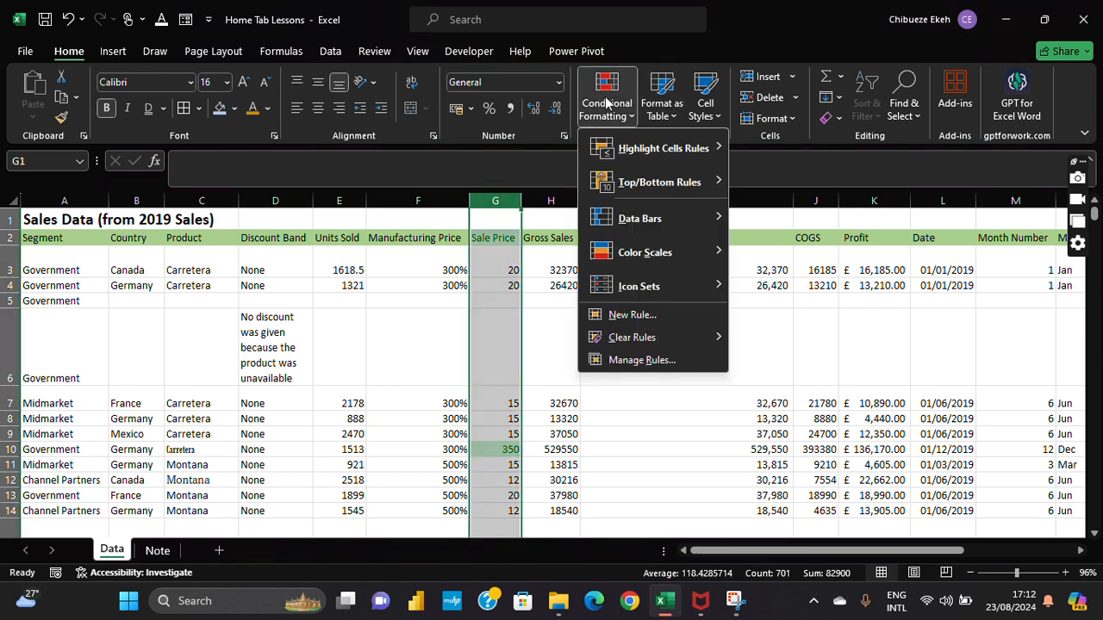
mouse_move(675, 149)
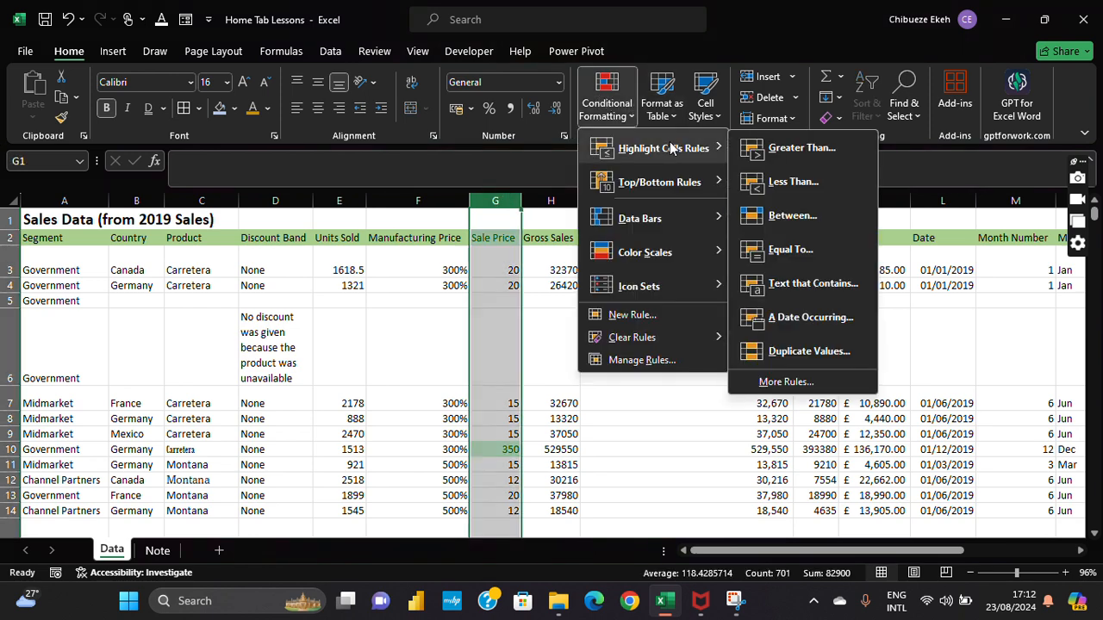
click(792, 181)
text(20)
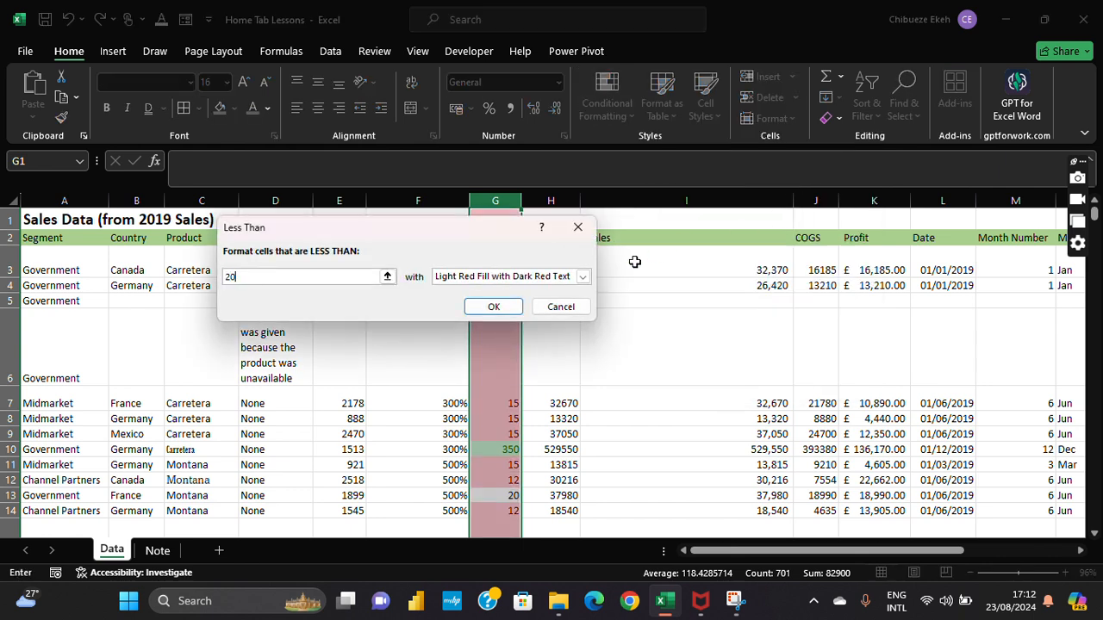
click(492, 306)
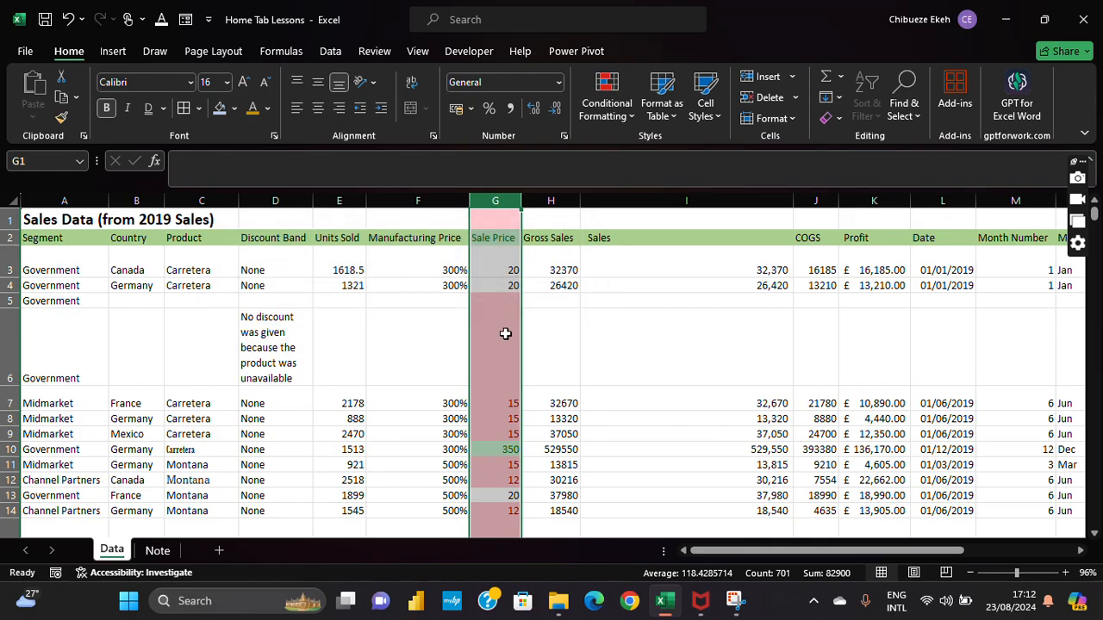
click(508, 340)
Step: Scroll through the highlighted results and back up to the title and headings
scroll(515, 349, down, 10)
scroll(514, 348, down, 20)
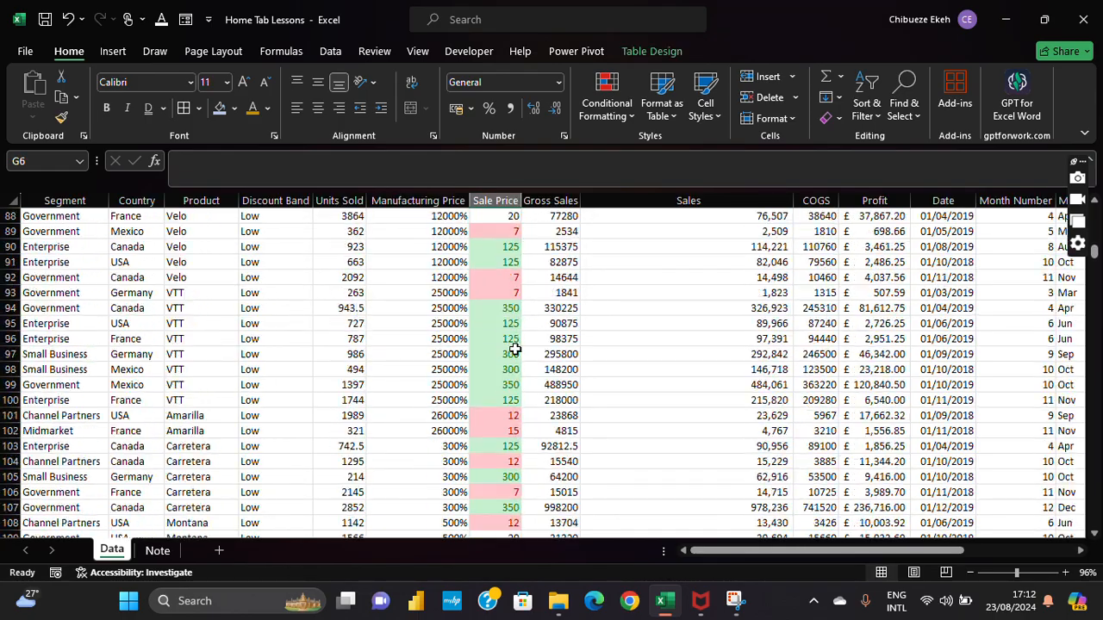
scroll(514, 349, down, 4)
scroll(515, 349, up, 15)
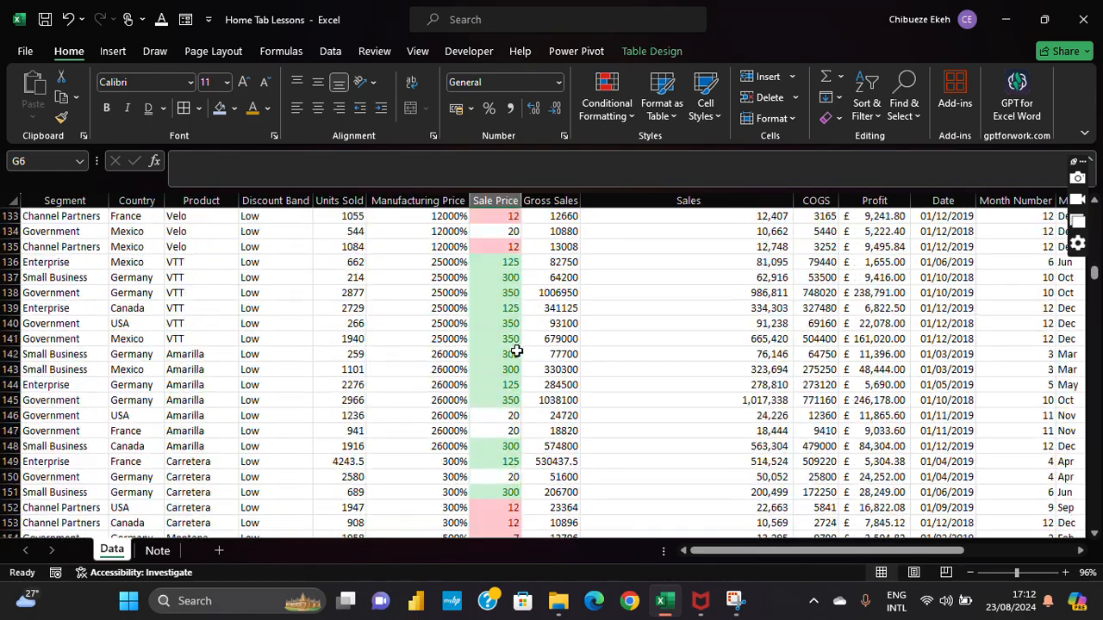
scroll(514, 351, up, 20)
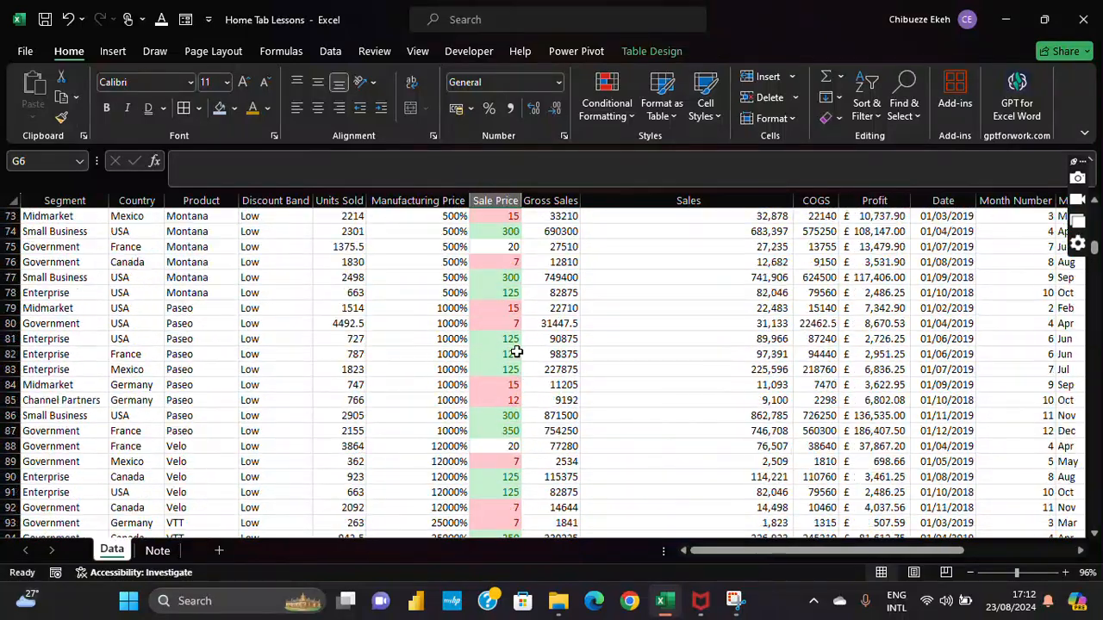
scroll(514, 353, up, 10)
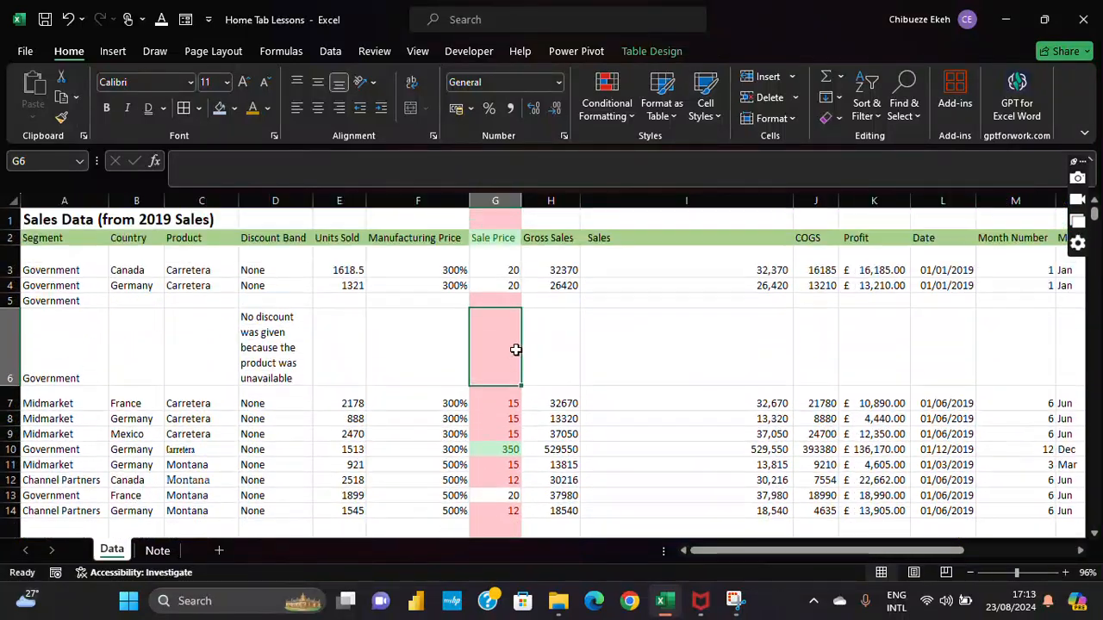
Step: Clear all conditional formatting rules from the entire sheet
click(507, 192)
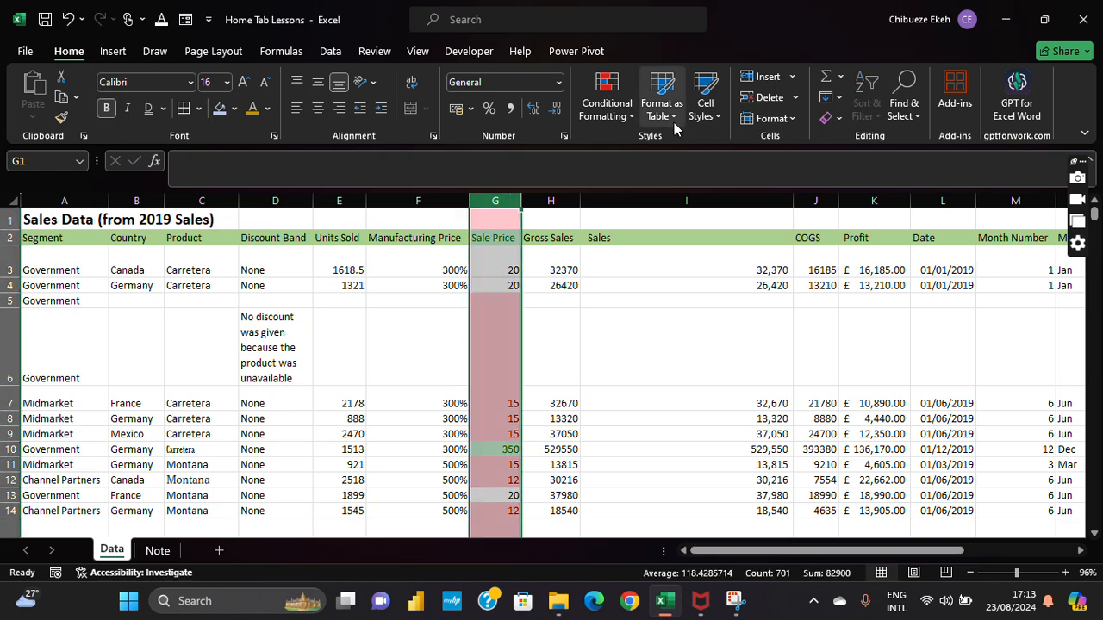
click(619, 115)
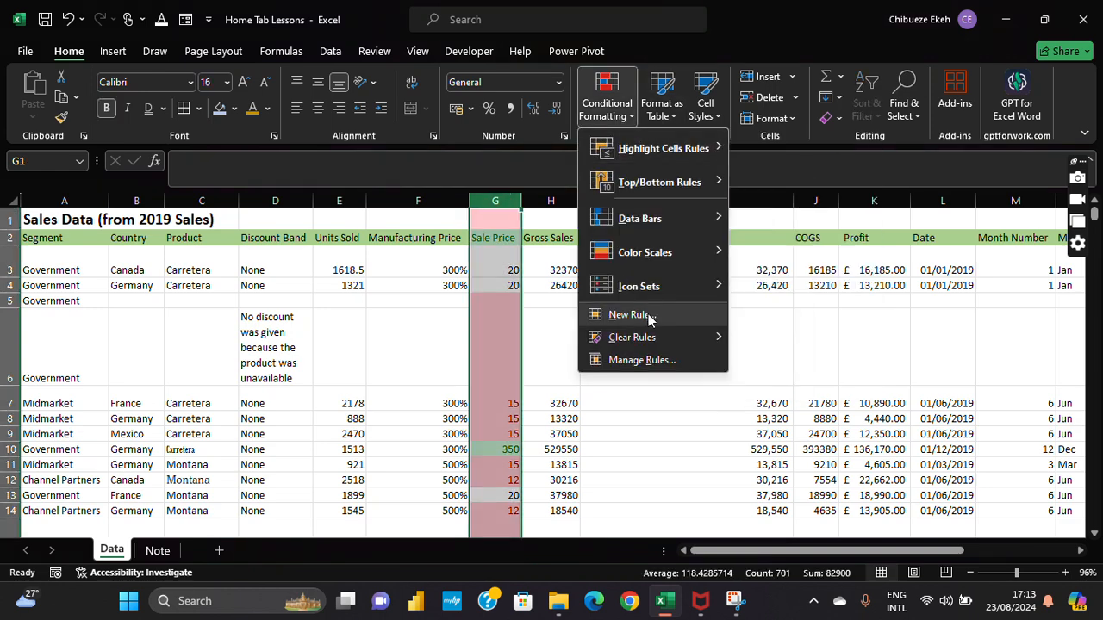
mouse_move(662, 343)
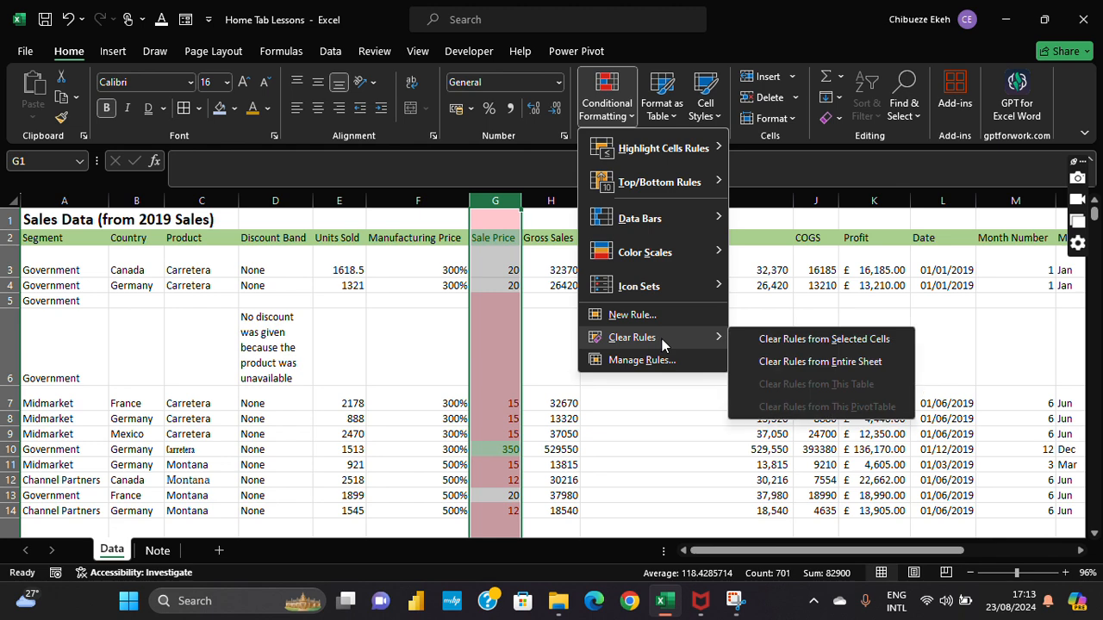
click(838, 358)
click(736, 362)
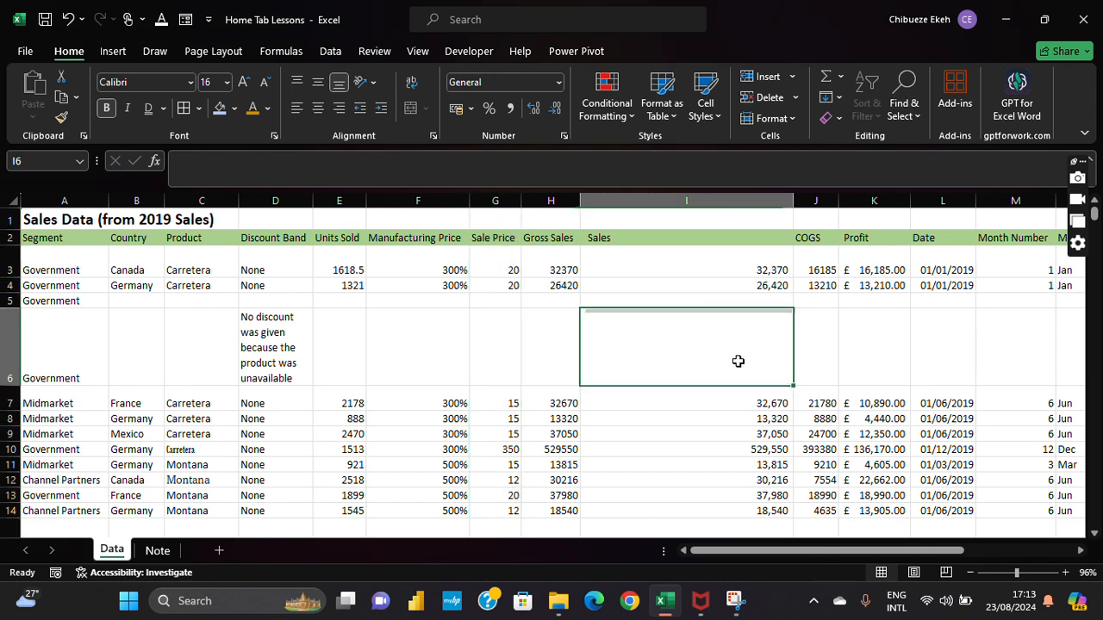
Step: Apply red solid-fill data bars to the Sale Price column and widen the column
click(508, 197)
click(607, 104)
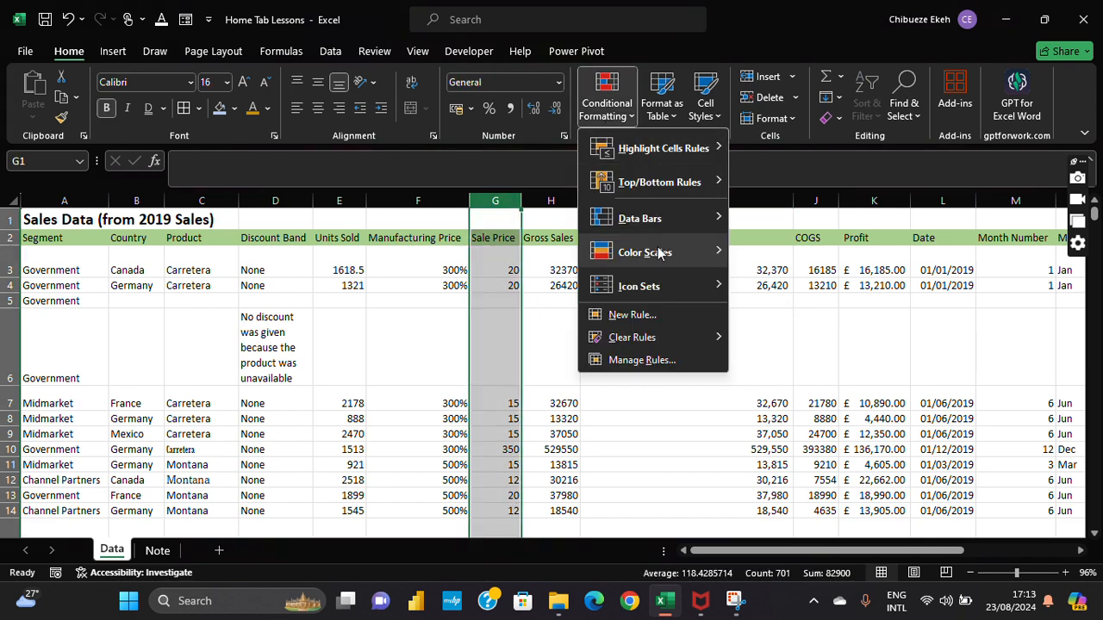
mouse_move(656, 252)
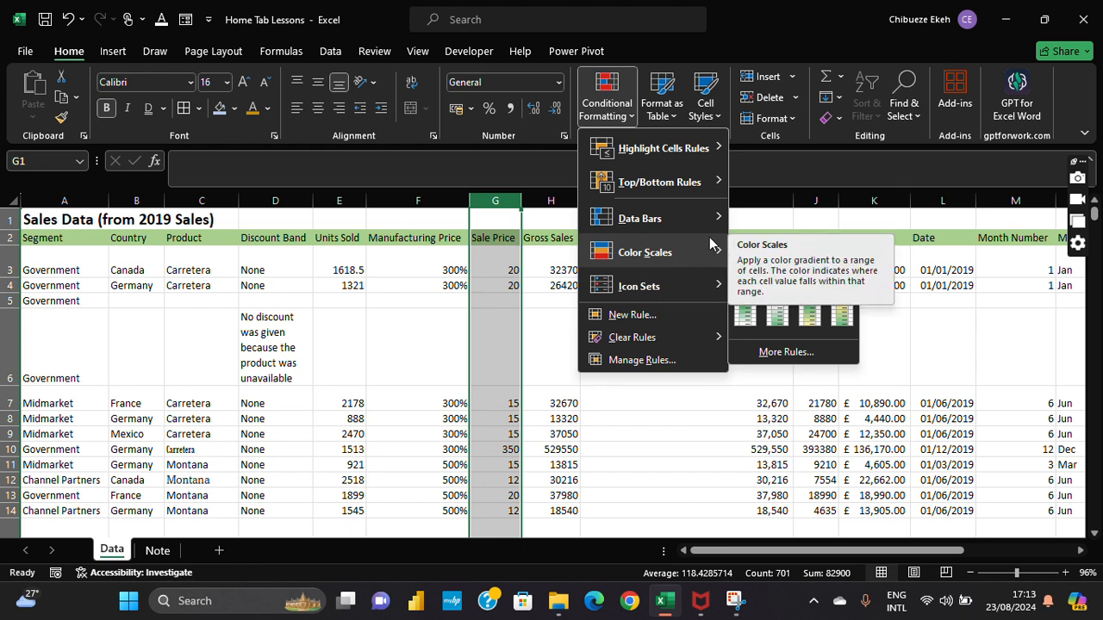
mouse_move(702, 223)
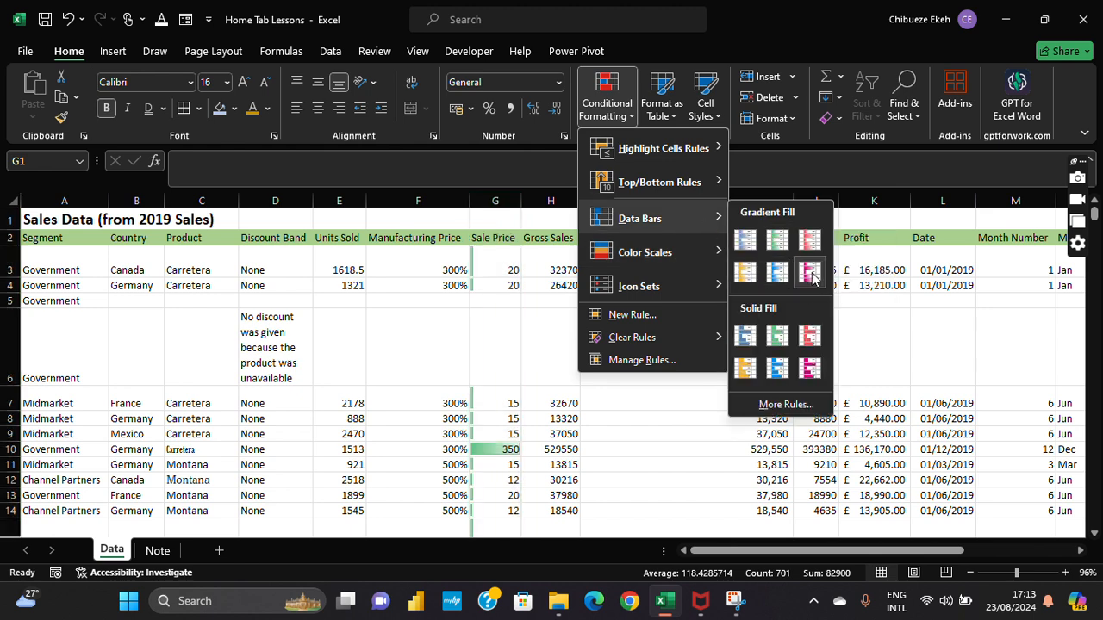
click(809, 339)
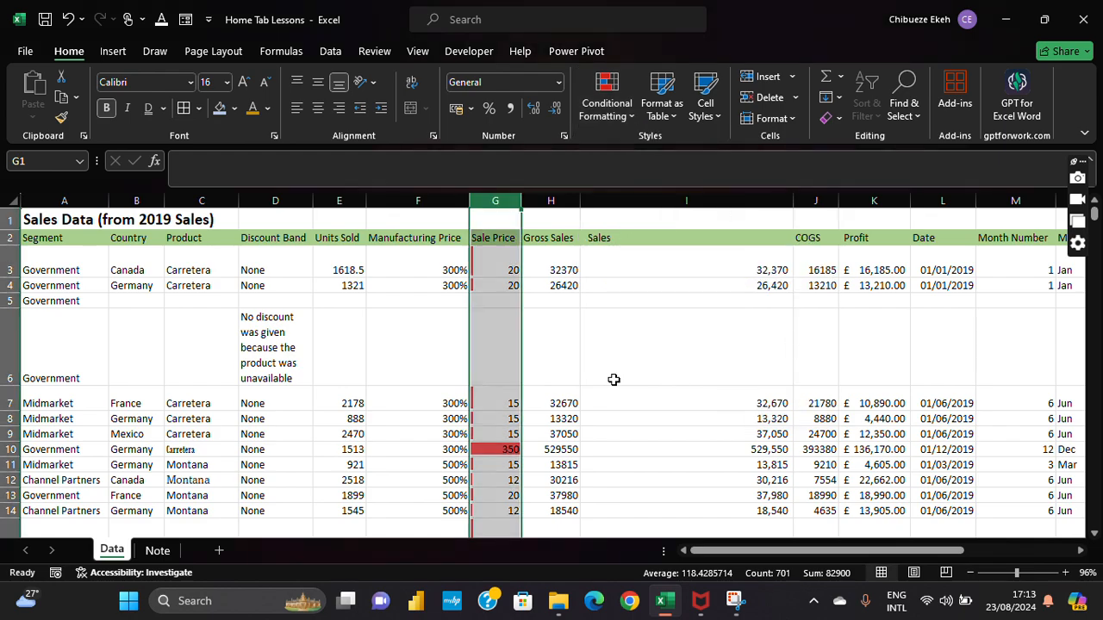
drag(520, 199, 537, 200)
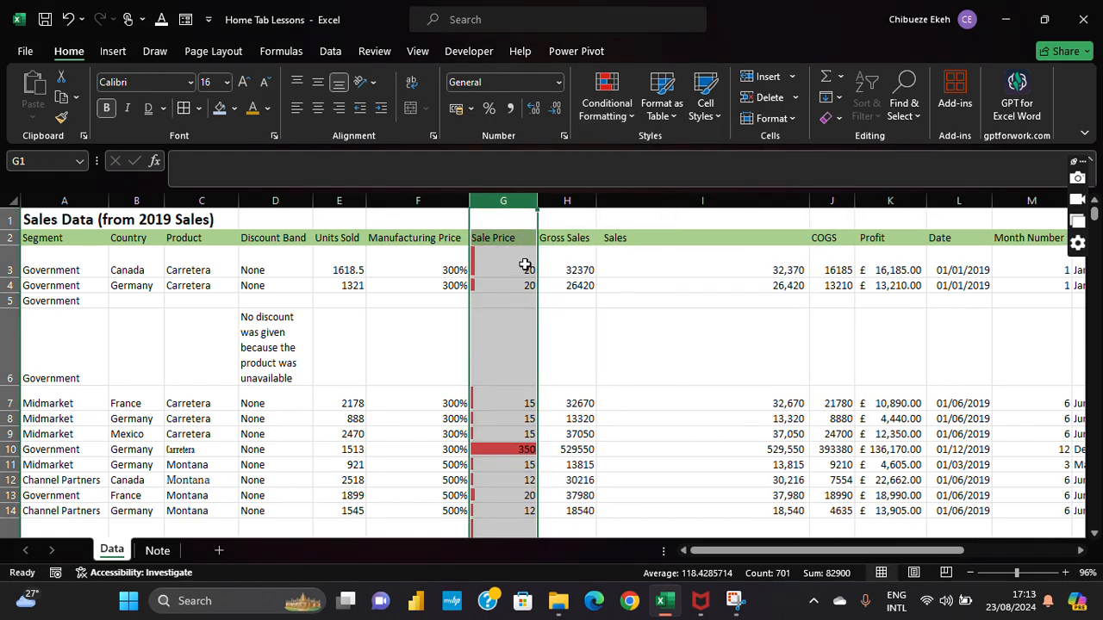
Step: Inspect the longest Sale Price data bars, for 350 and 300 in row 28
scroll(524, 269, down, 7)
scroll(525, 269, up, 7)
click(527, 449)
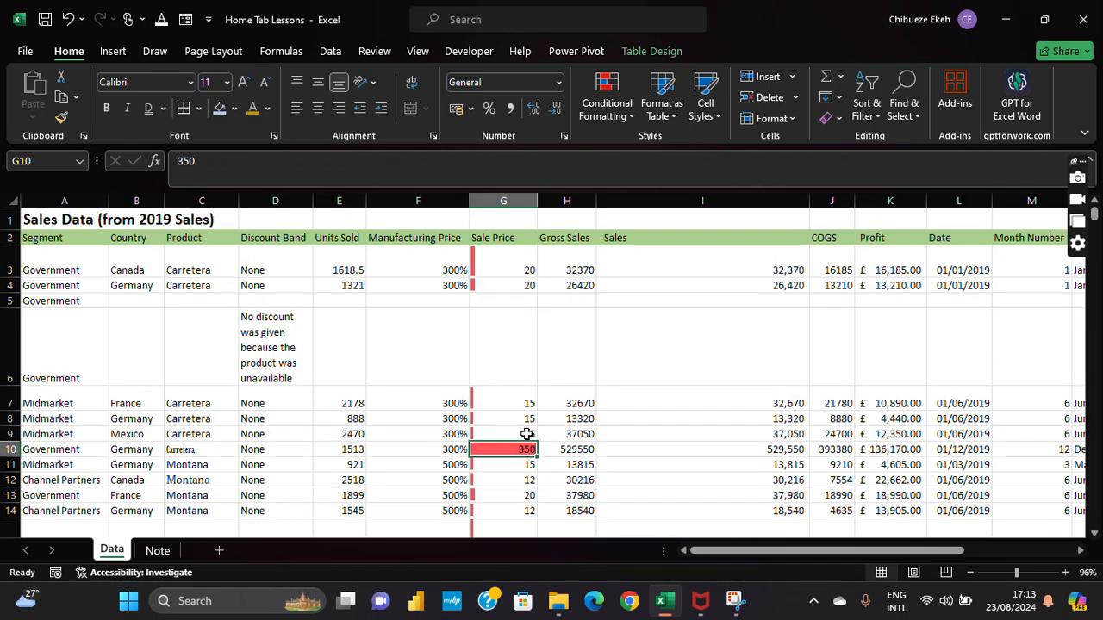
scroll(517, 413, down, 1)
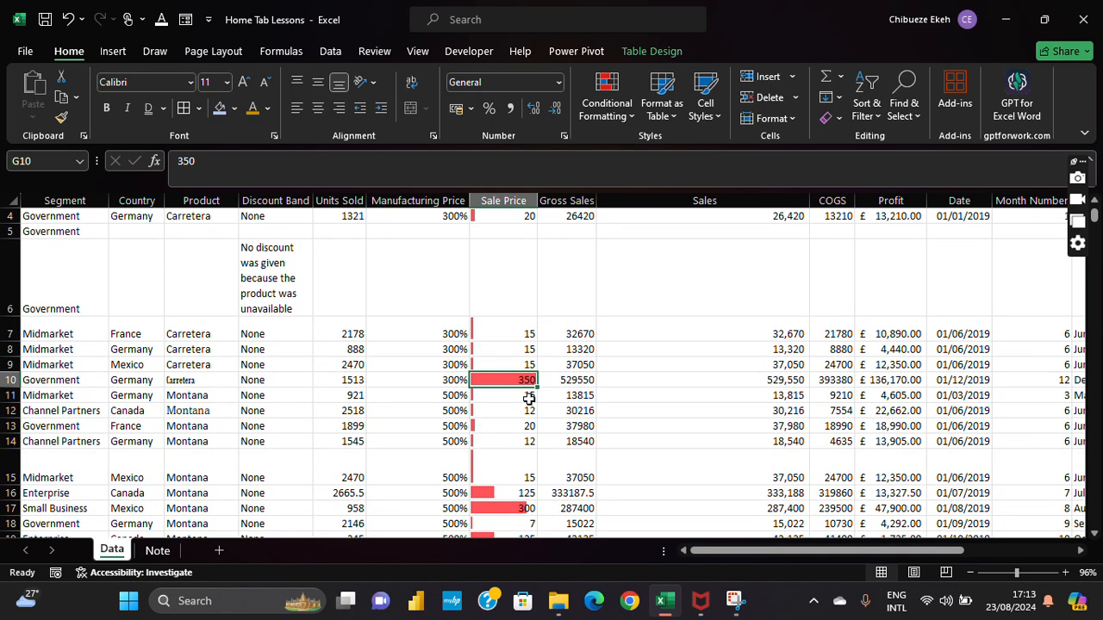
scroll(534, 386, down, 3)
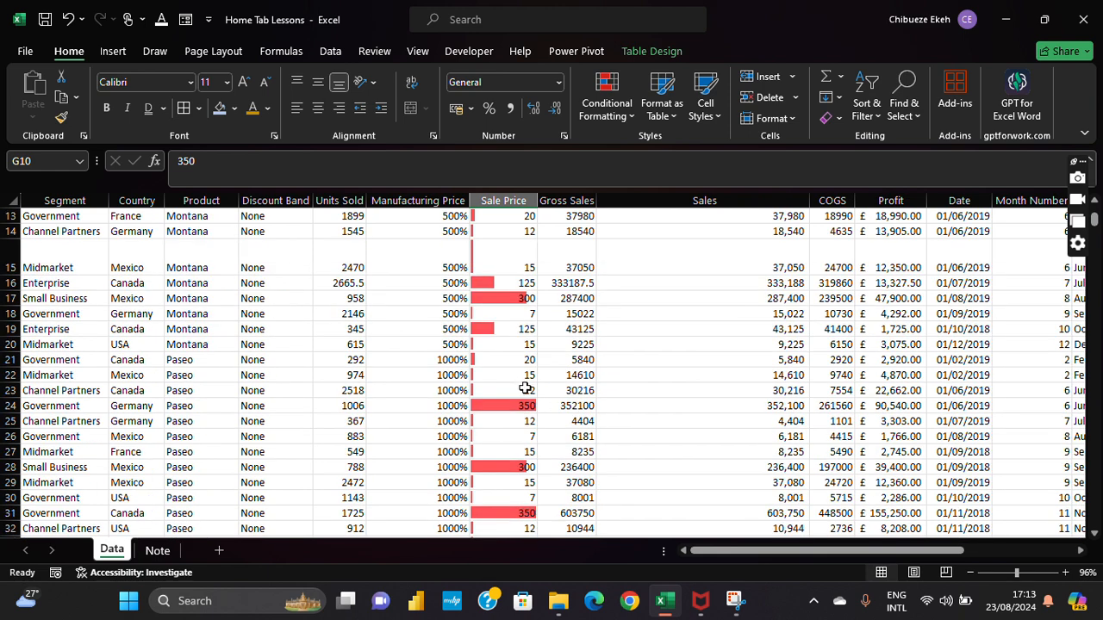
scroll(523, 414, down, 2)
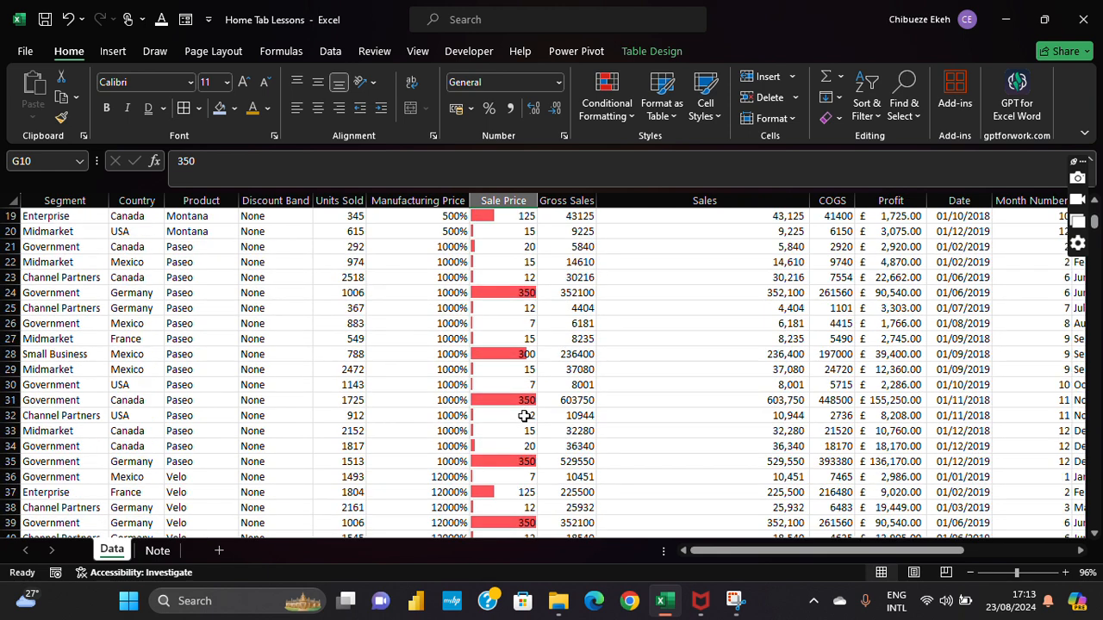
click(524, 354)
Step: Check the barely visible bar for 7 in row 60, then Sale Price rows 14–15
scroll(524, 353, down, 6)
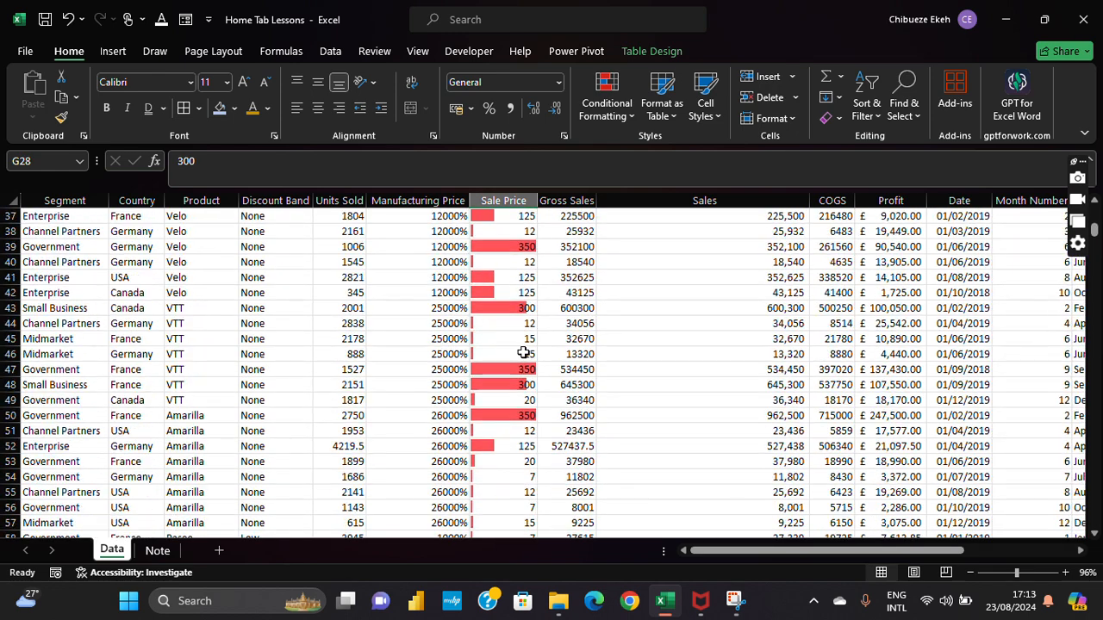
scroll(524, 353, down, 5)
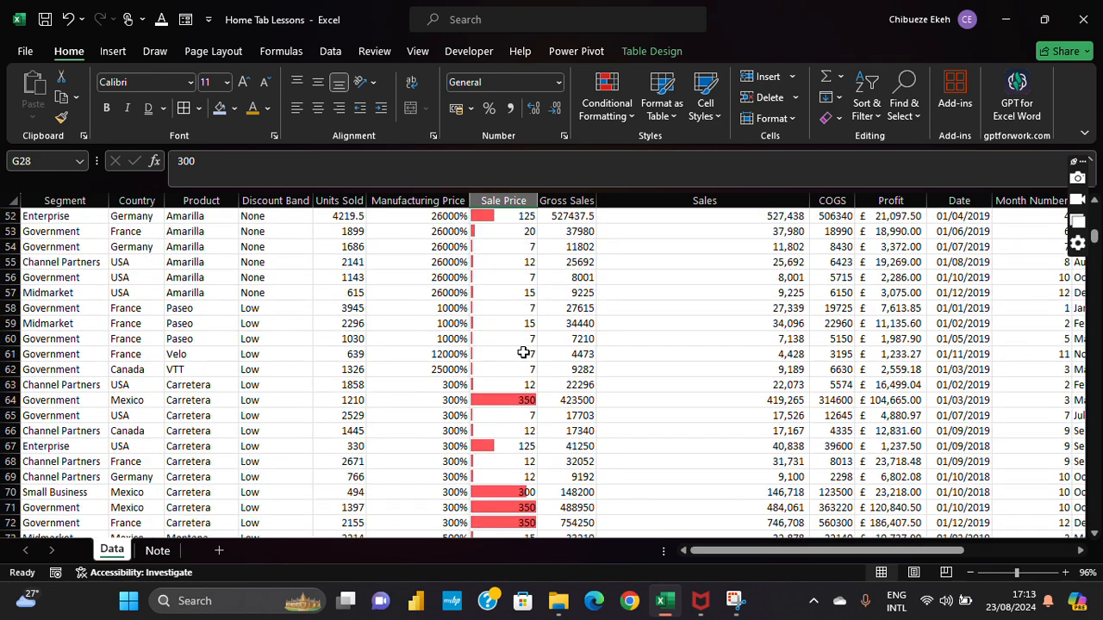
click(476, 339)
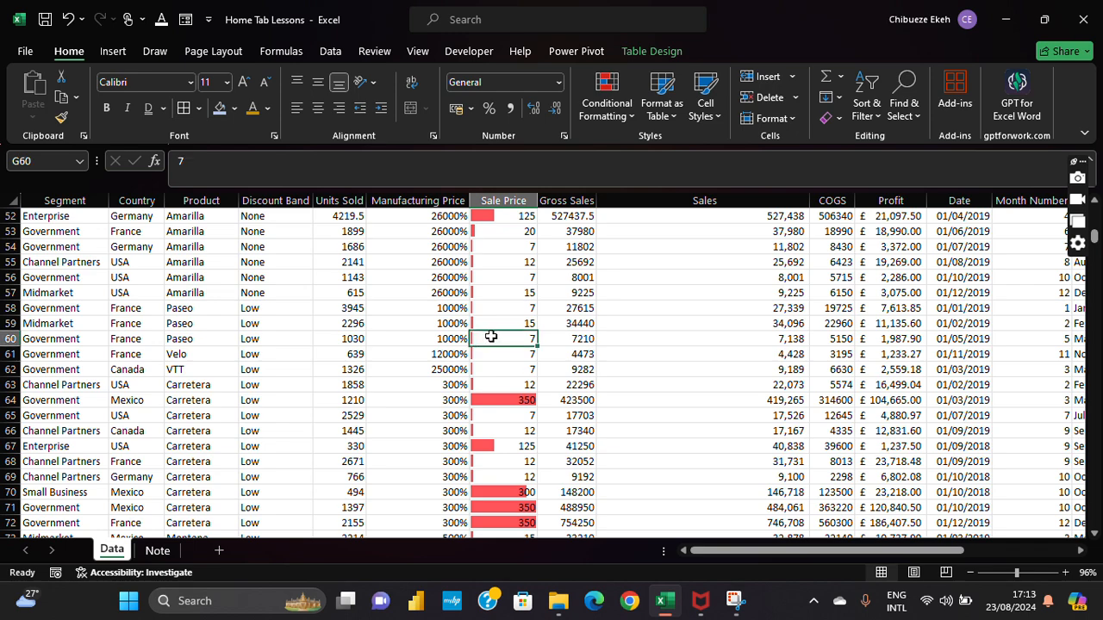
scroll(495, 325, up, 13)
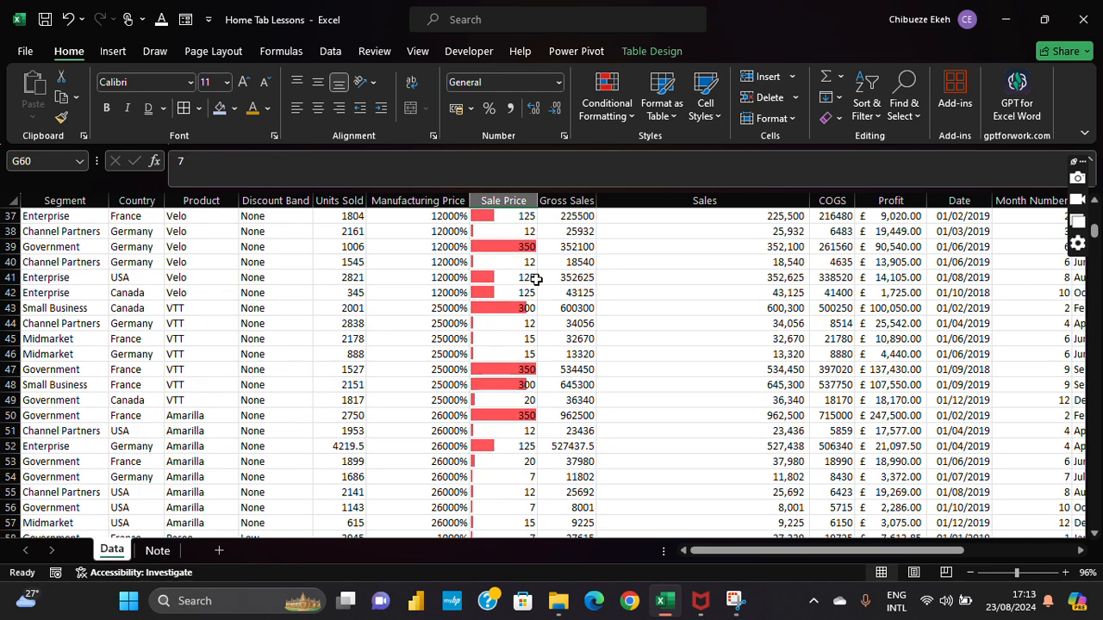
click(526, 269)
scroll(526, 272, up, 1)
click(526, 274)
scroll(527, 272, up, 3)
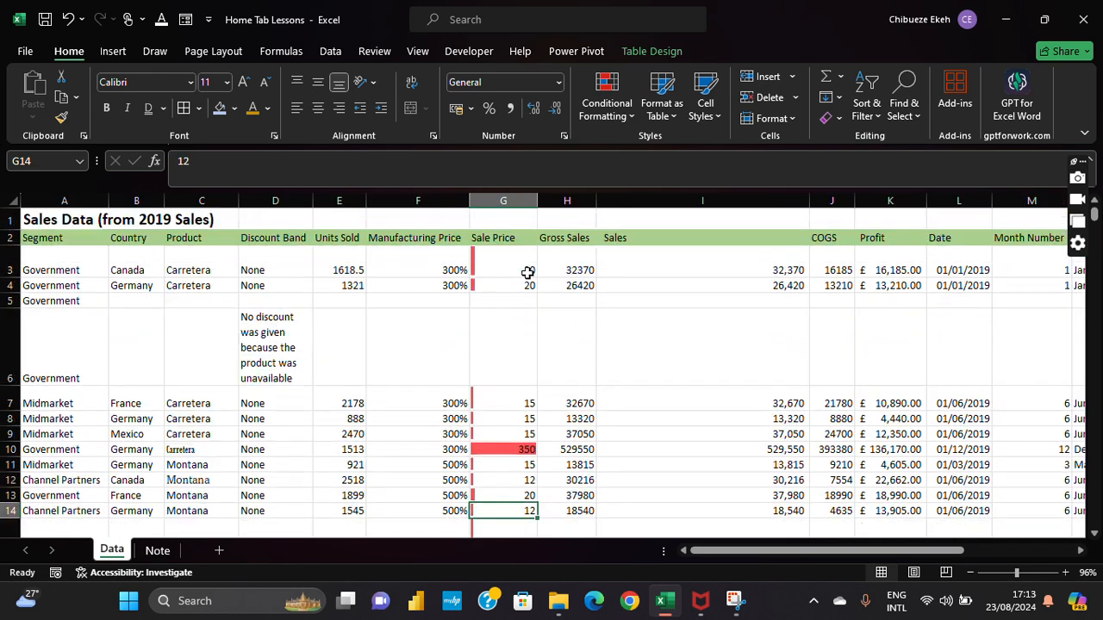
click(607, 107)
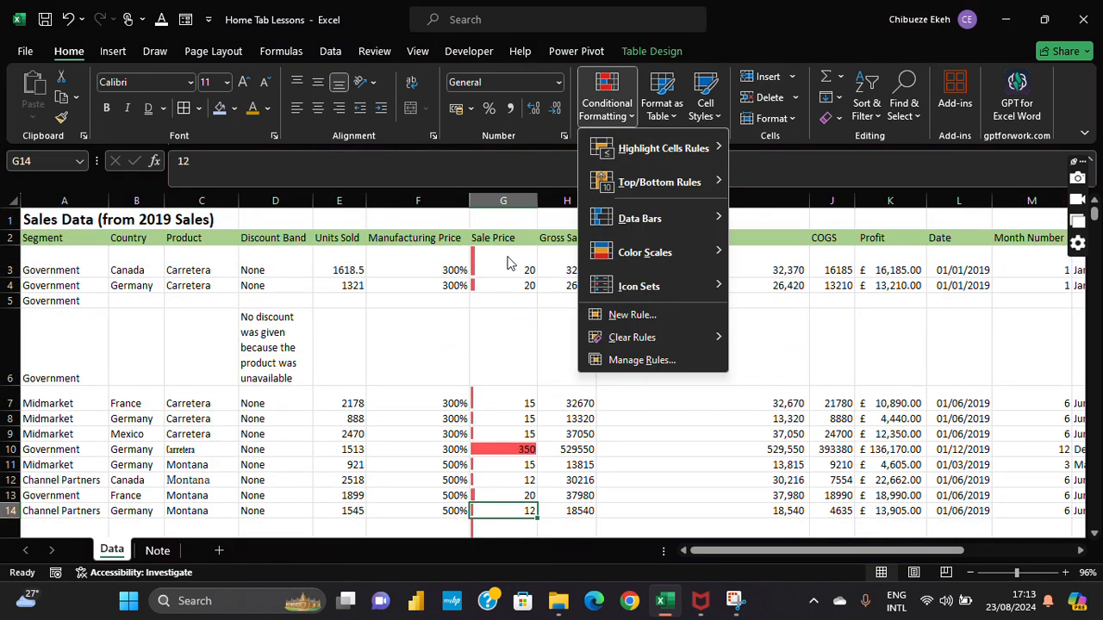
click(512, 185)
click(503, 200)
click(608, 110)
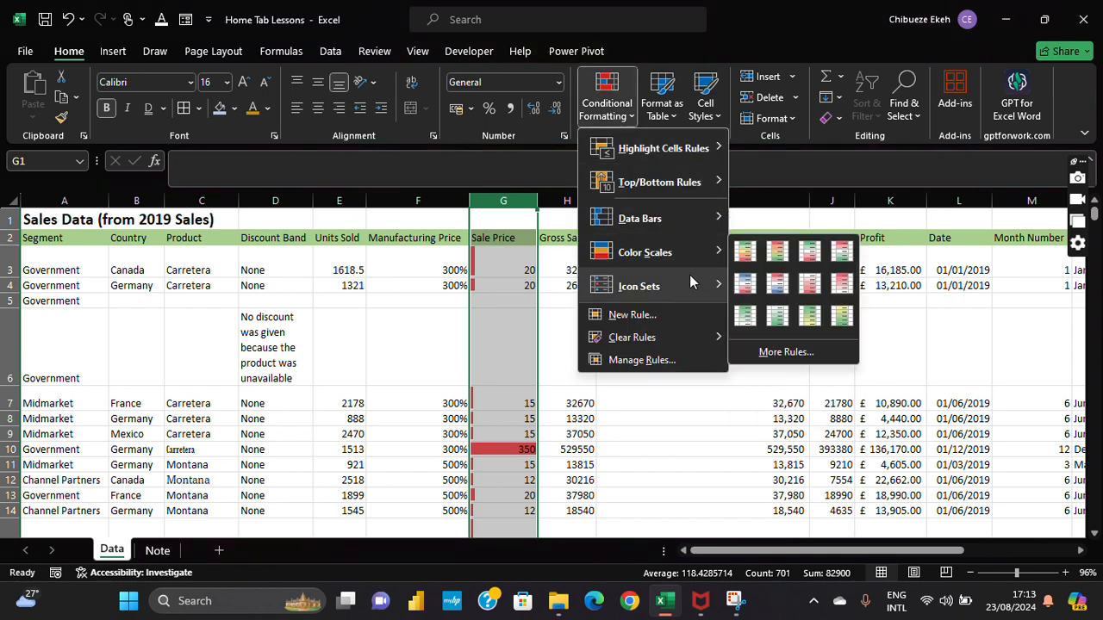
mouse_move(690, 280)
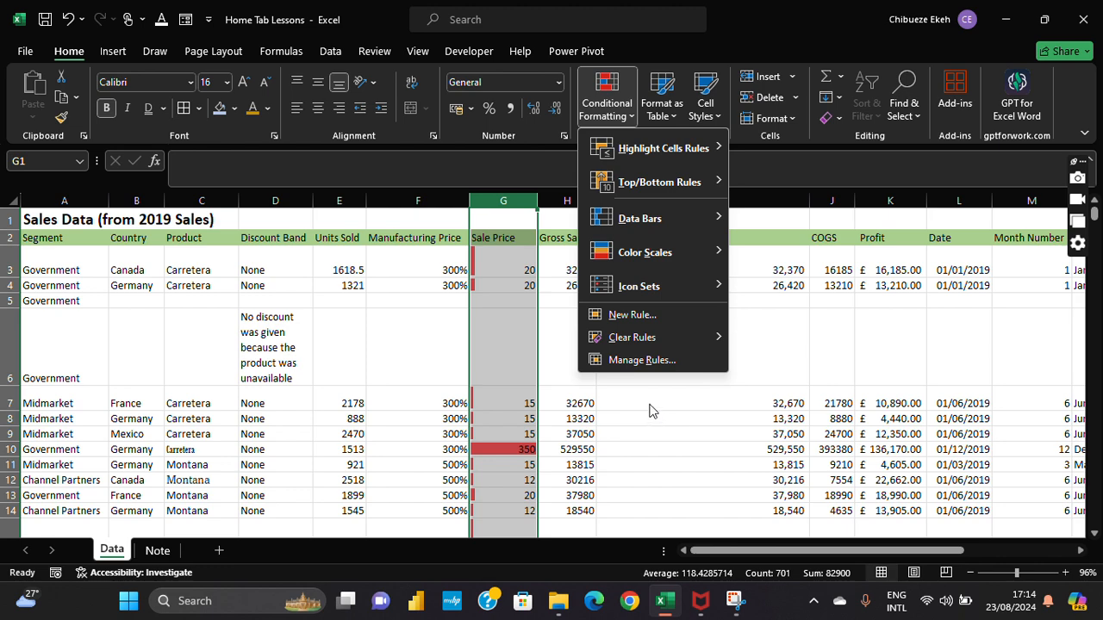
click(517, 244)
click(520, 240)
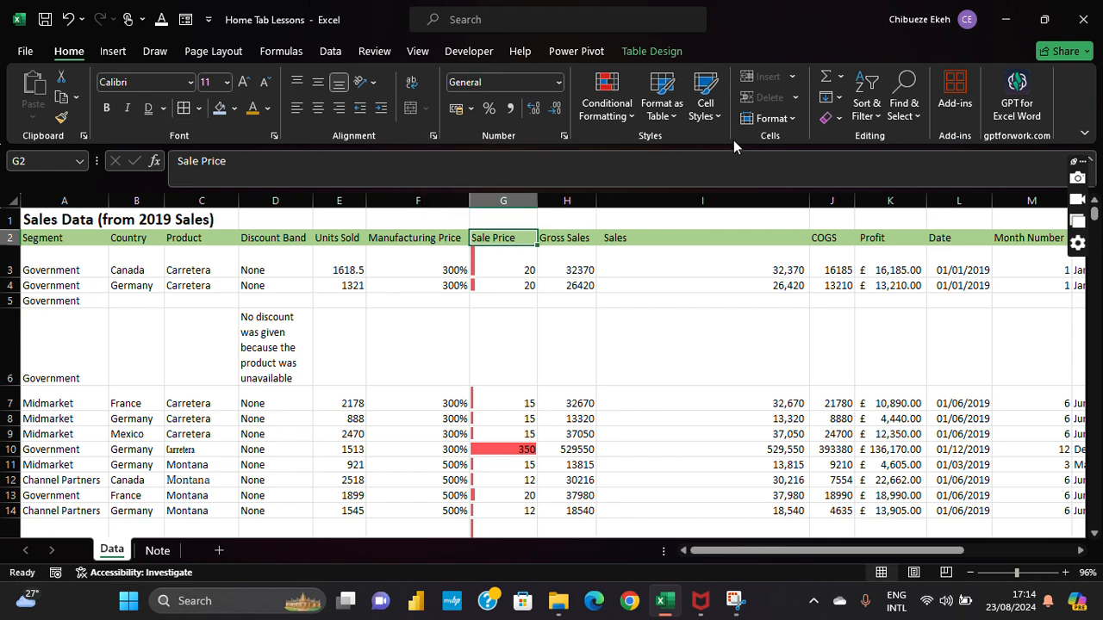
click(771, 388)
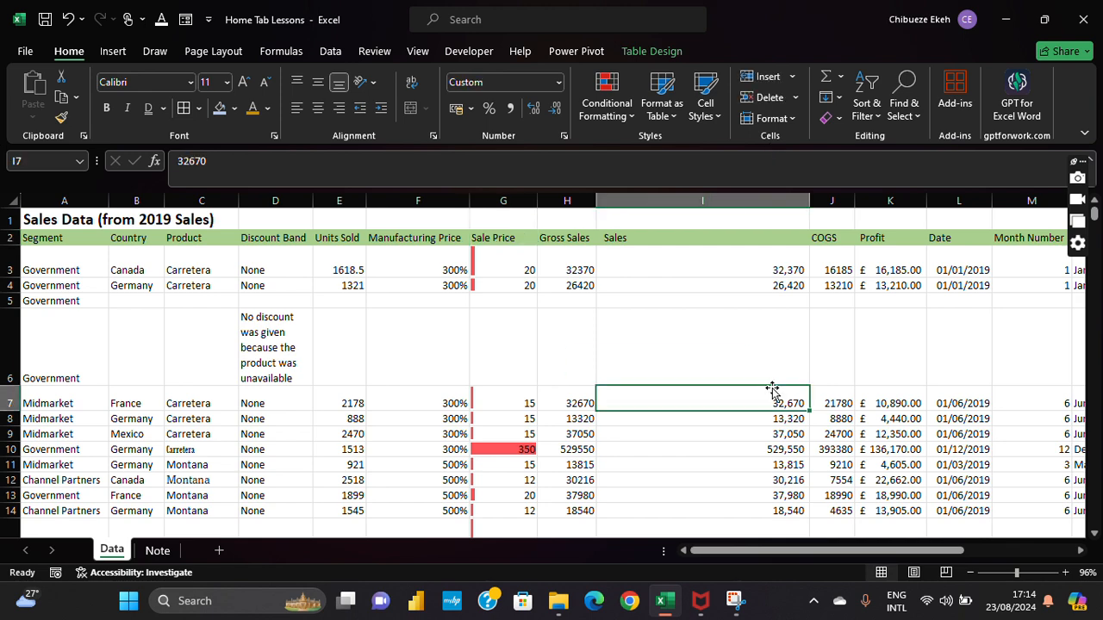
Step: Move the active cell across row 3 from the Month Name back to the Date
key(Up)
key(Up)
key(Up)
key(Right)
key(Up)
key(Right)
key(Right)
key(Right)
key(Right)
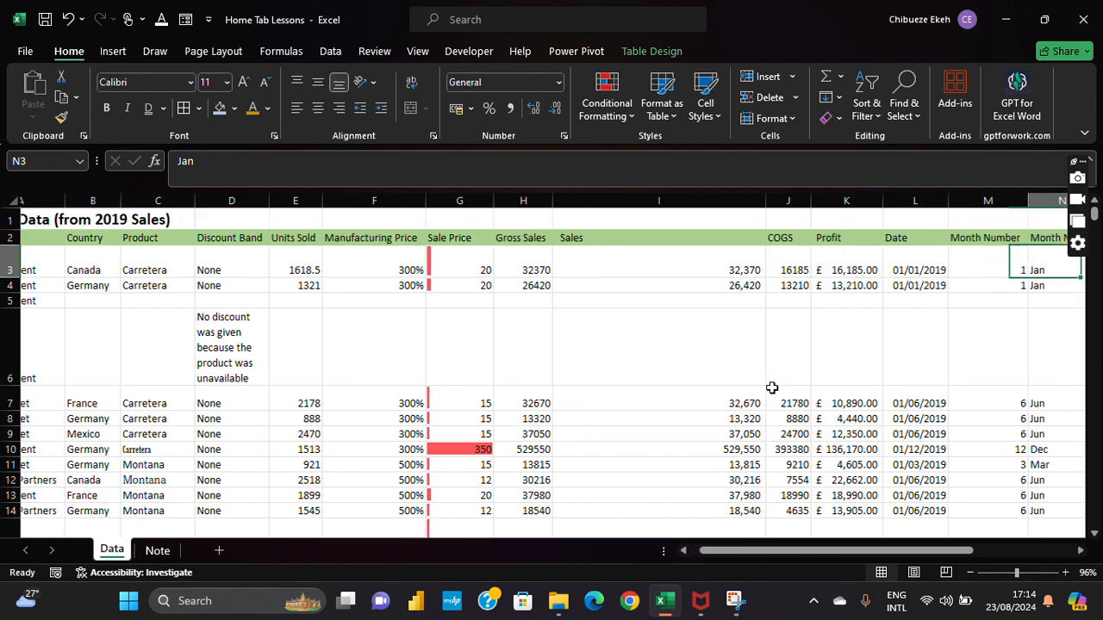
key(Right)
key(Left)
key(Left)
key(Left)
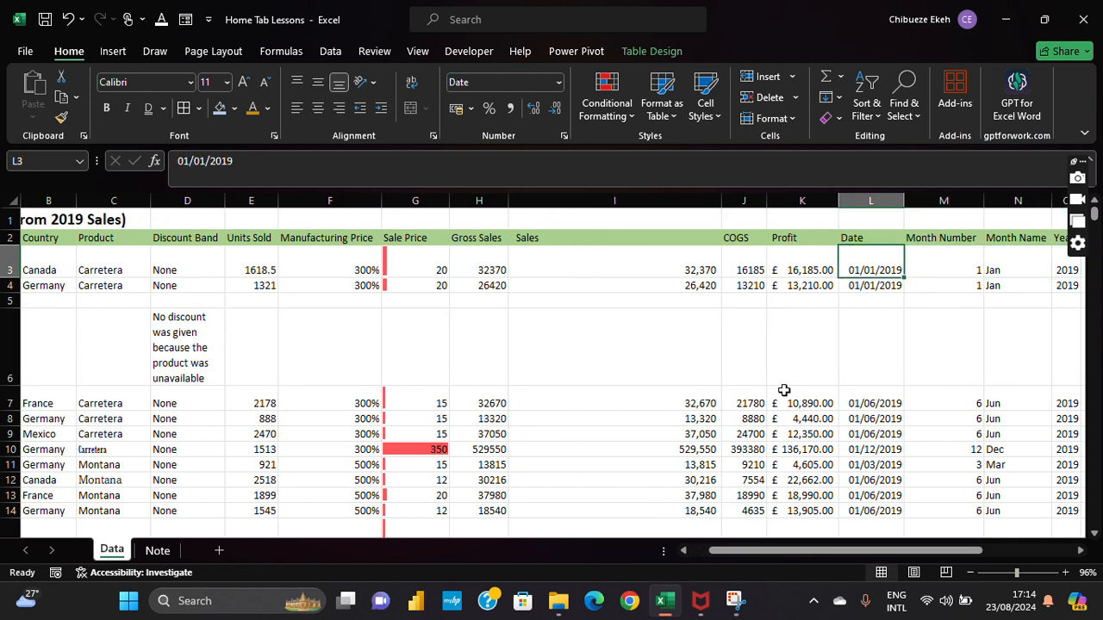
Step: Check the Profit cells near the header, then insert a row at row 3 and undo it
click(827, 270)
click(834, 223)
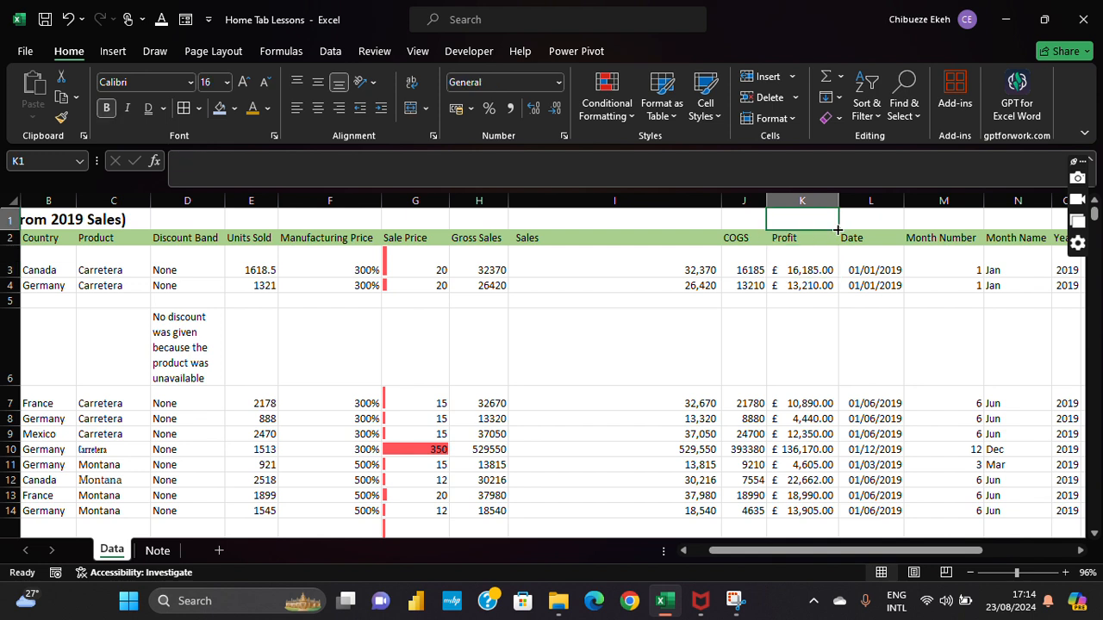
click(829, 242)
click(836, 317)
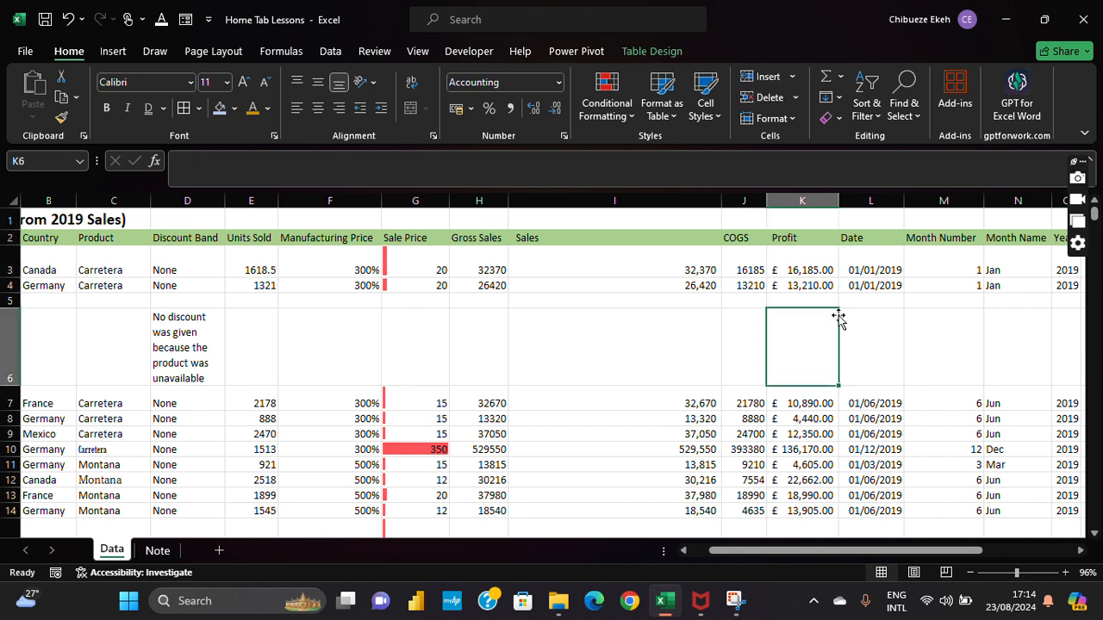
click(828, 250)
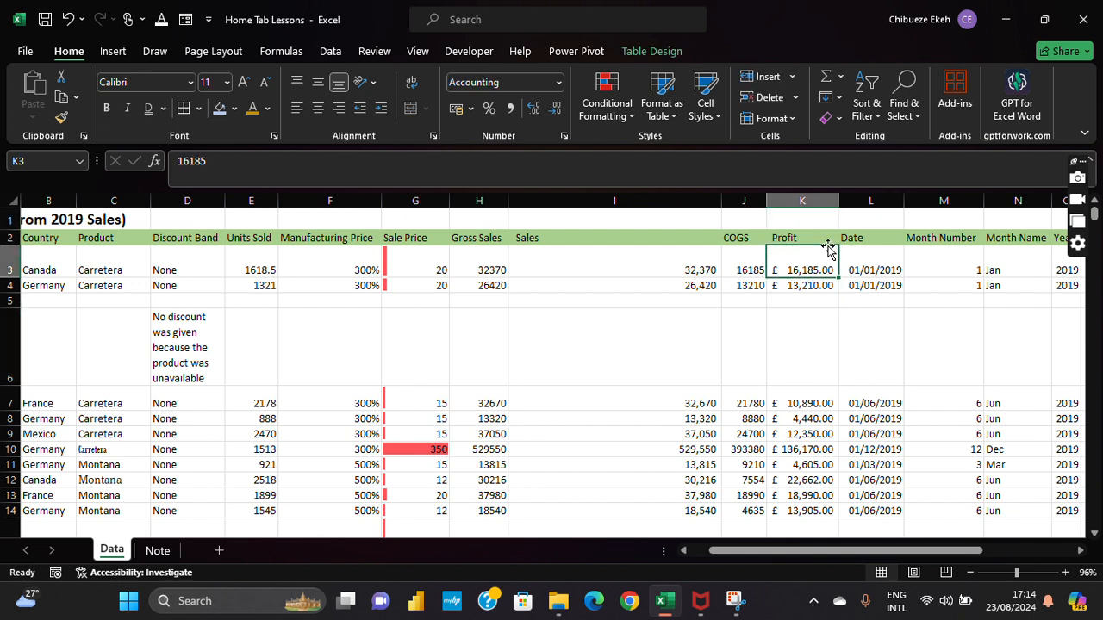
click(766, 77)
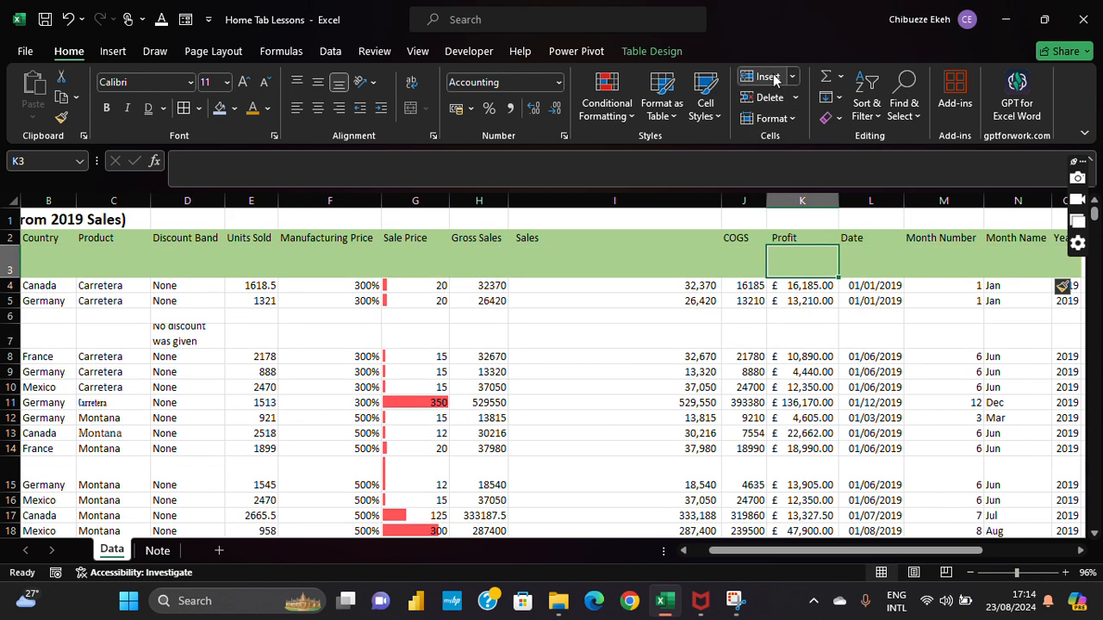
key(ctrl+z)
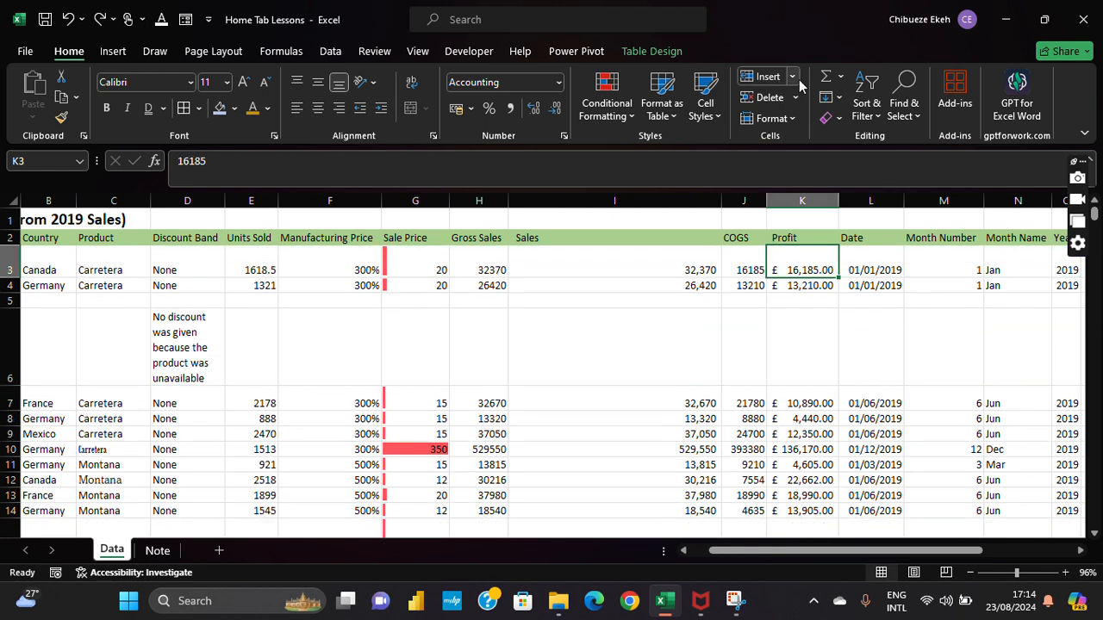
click(792, 76)
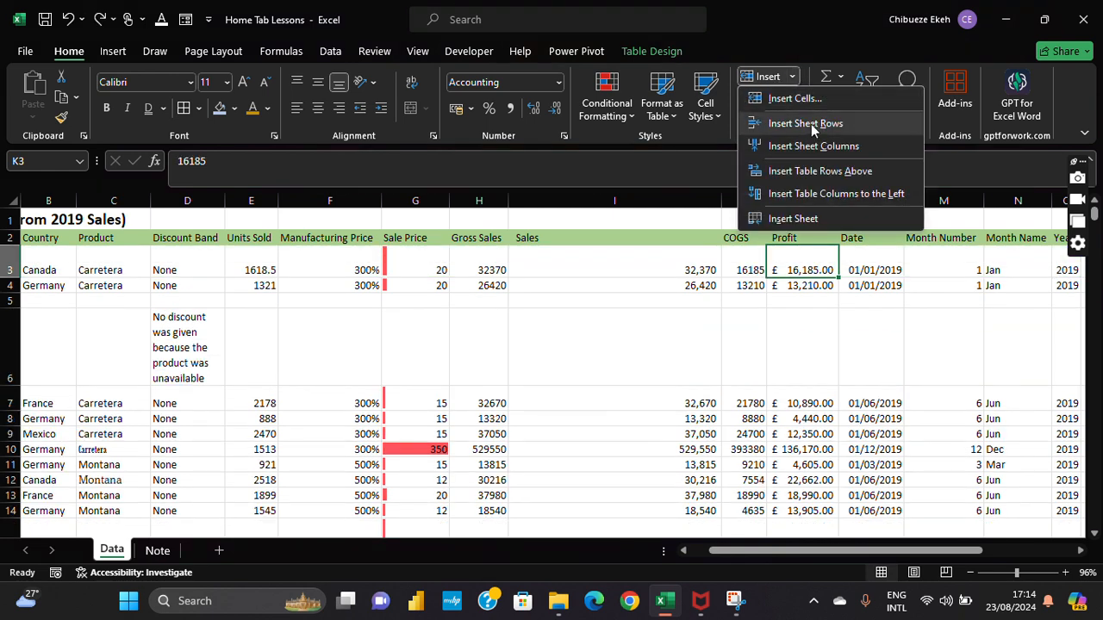
click(822, 217)
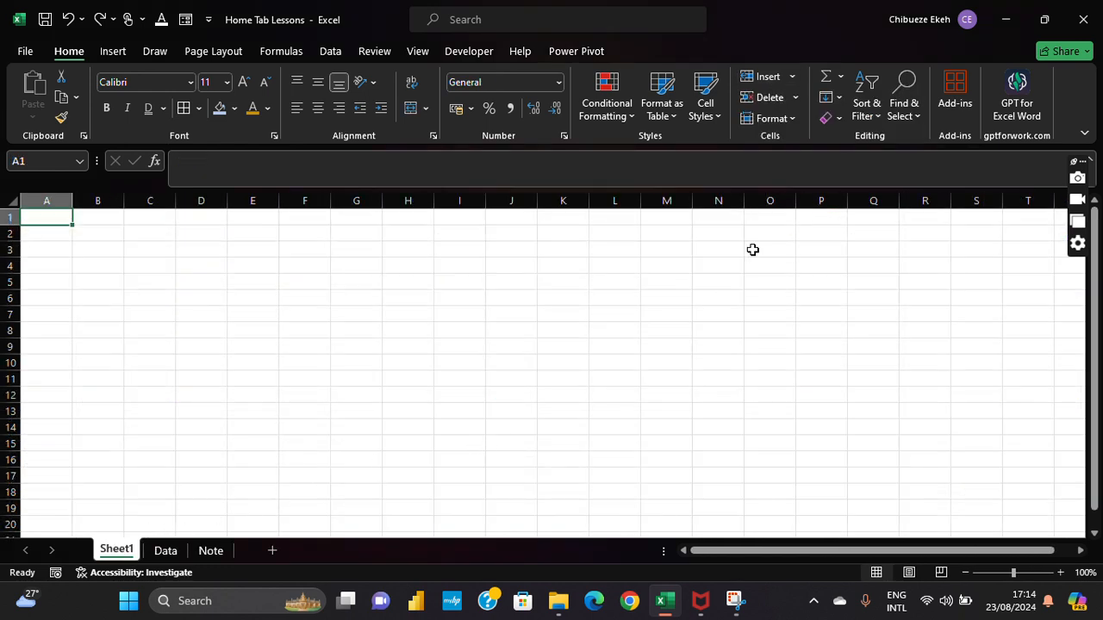
click(796, 97)
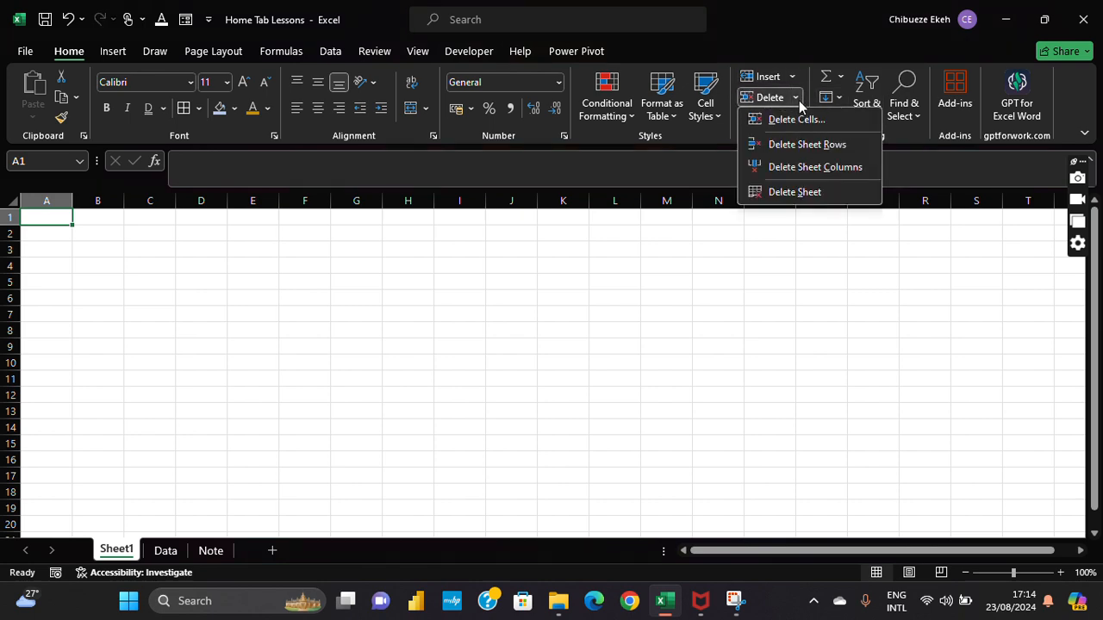
click(804, 191)
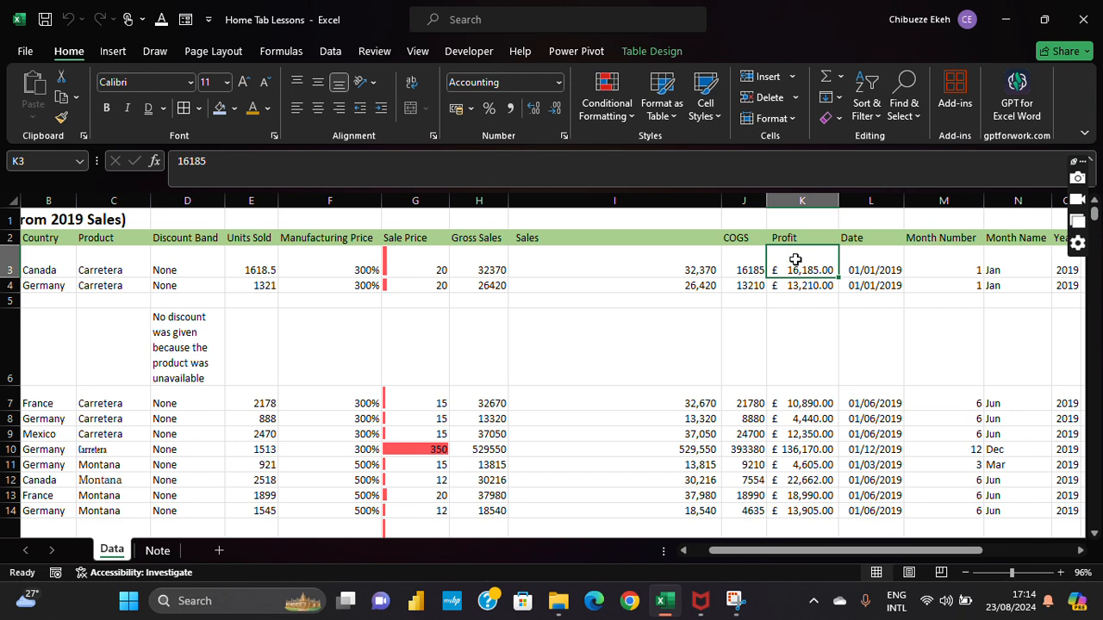
Step: Set row 3's height to 100
click(796, 119)
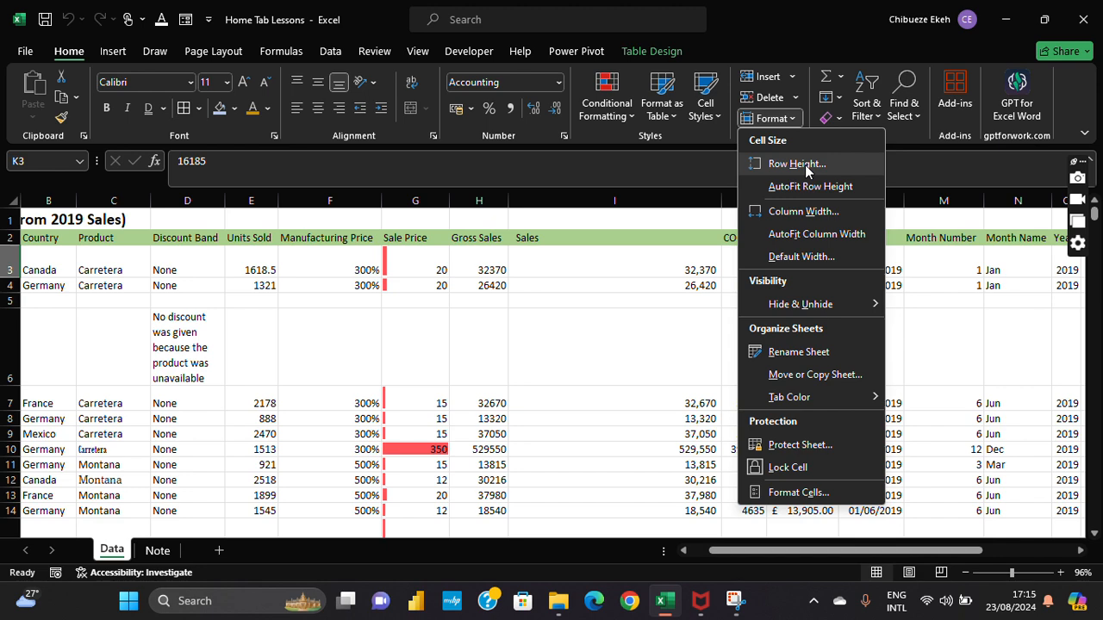
click(825, 270)
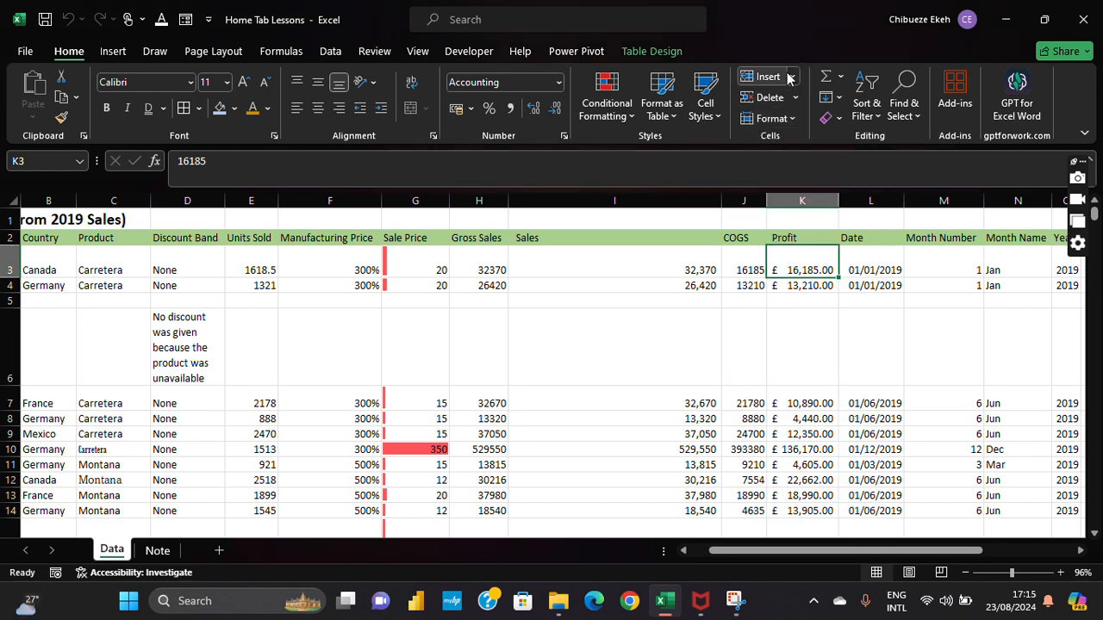
click(794, 119)
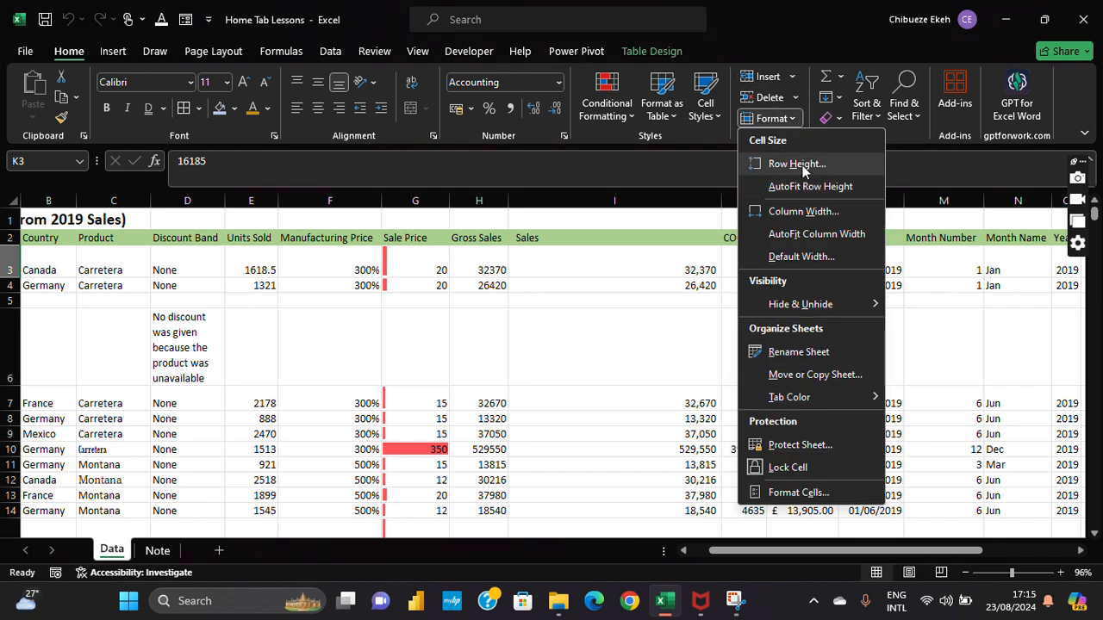
click(794, 164)
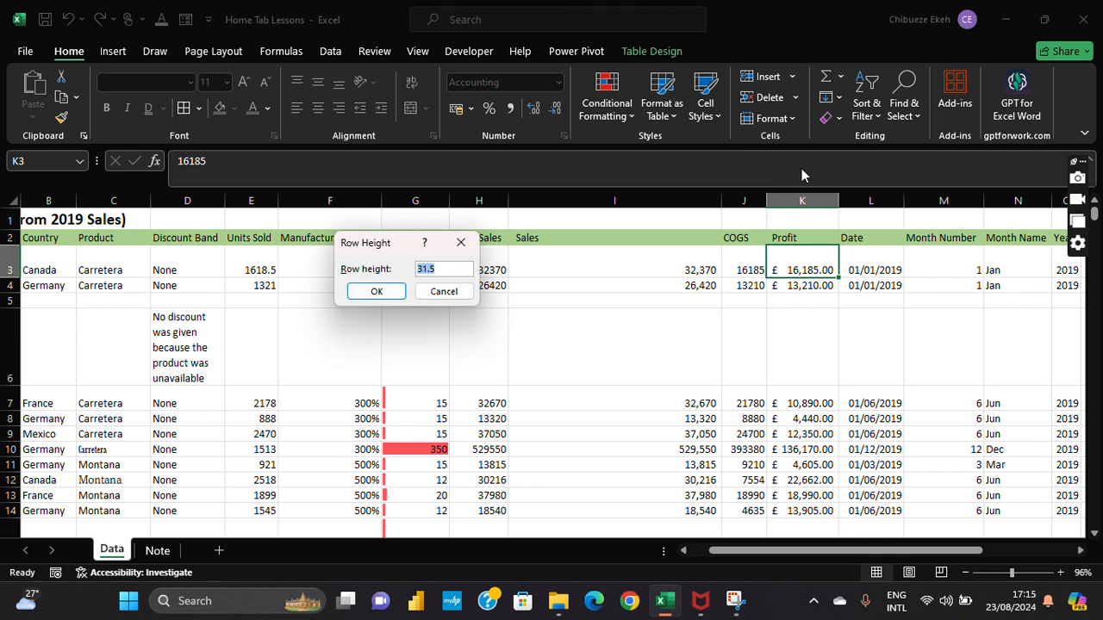
key(Return)
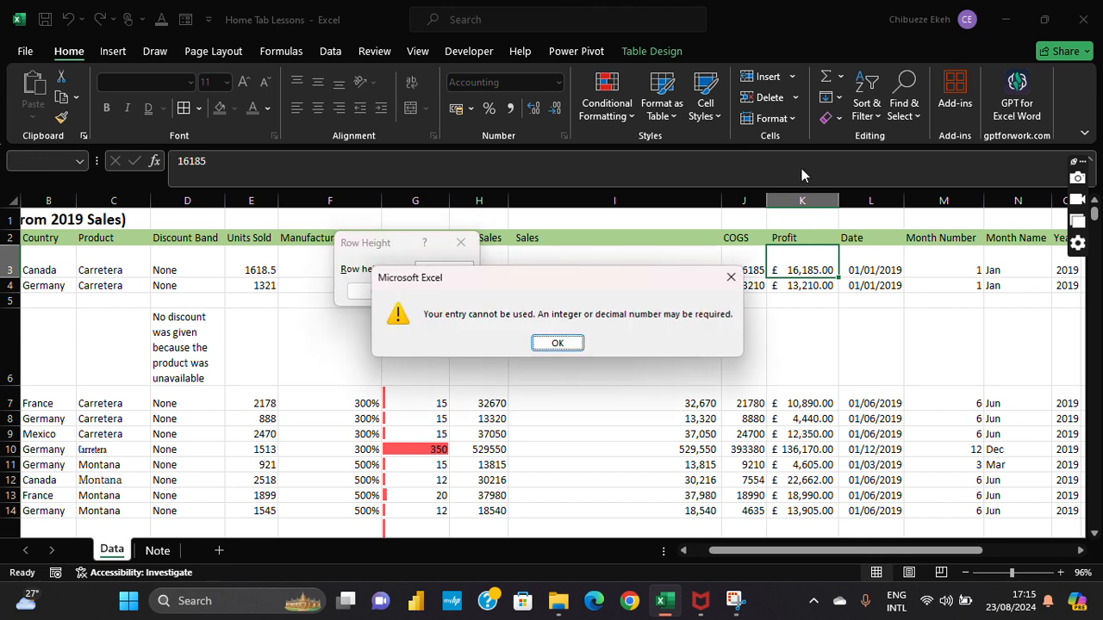
key(Return)
key(Return)
key(Return)
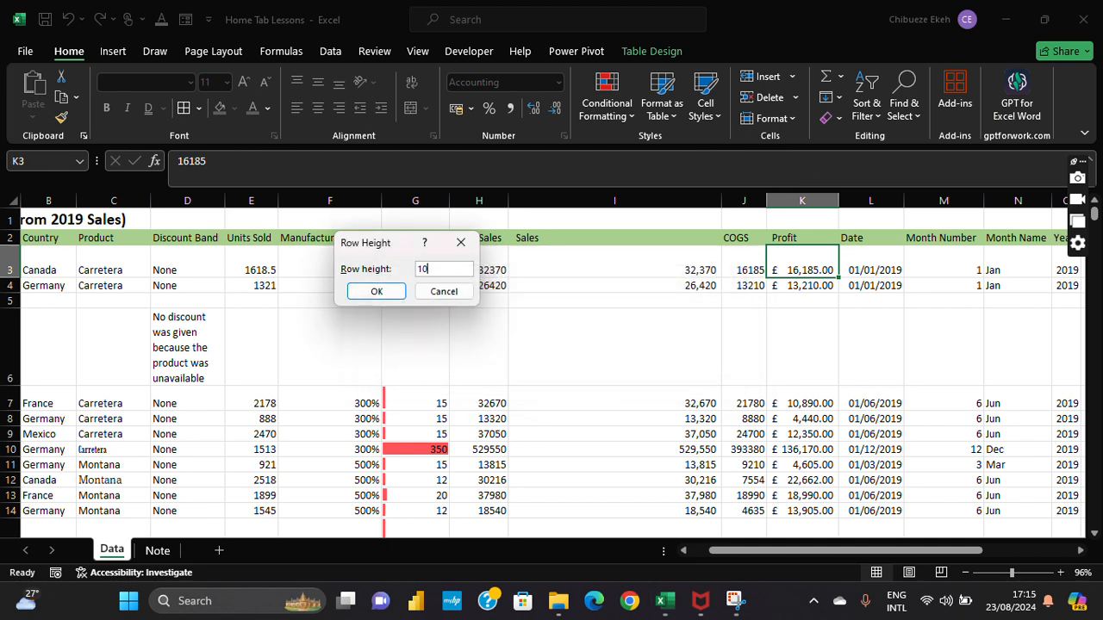
text(100)
key(Return)
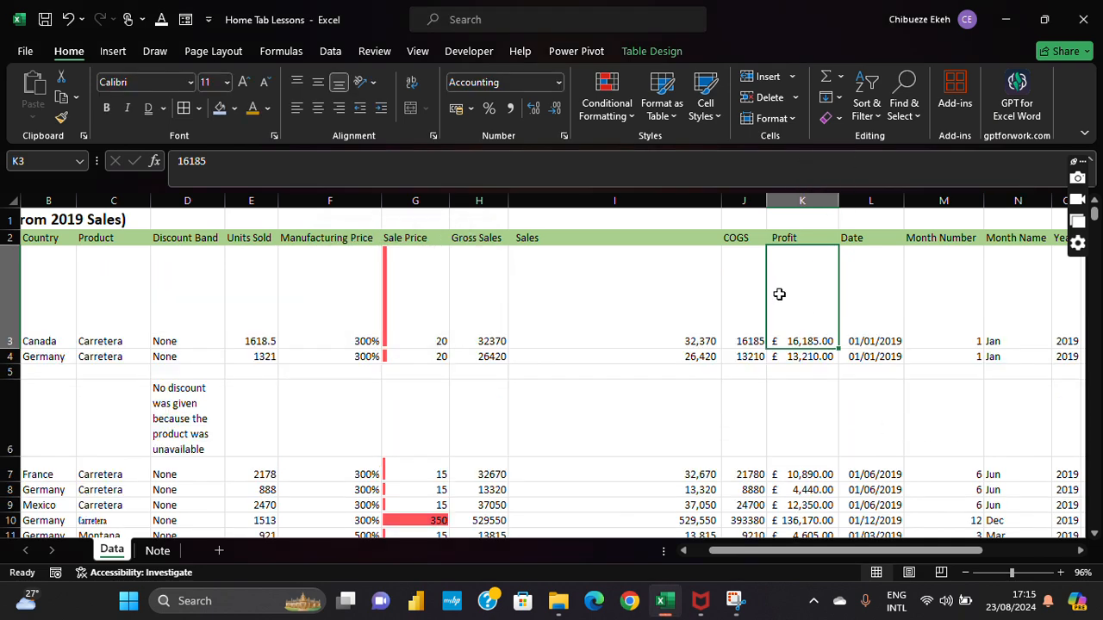
Step: Shrink row 3 to a row height of 1
click(771, 118)
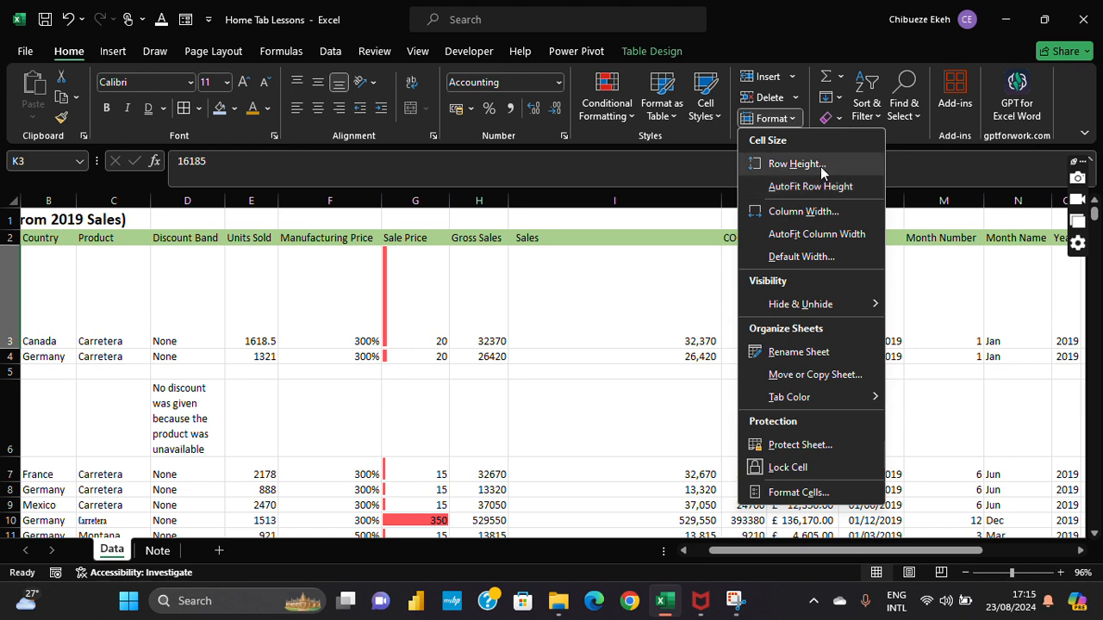
click(797, 165)
text(15)
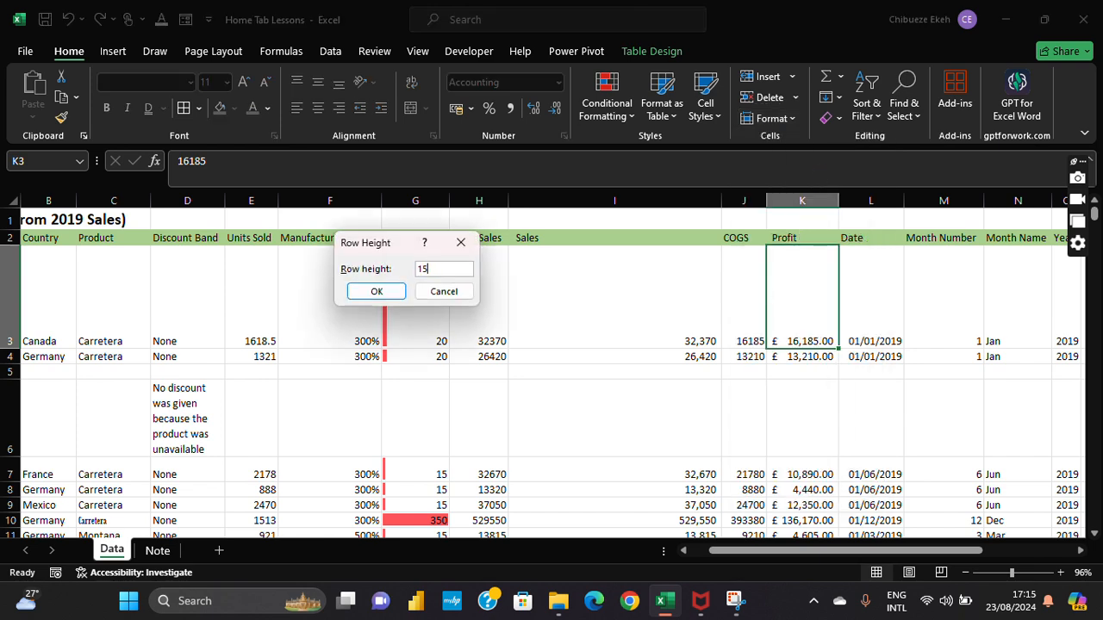
key(Return)
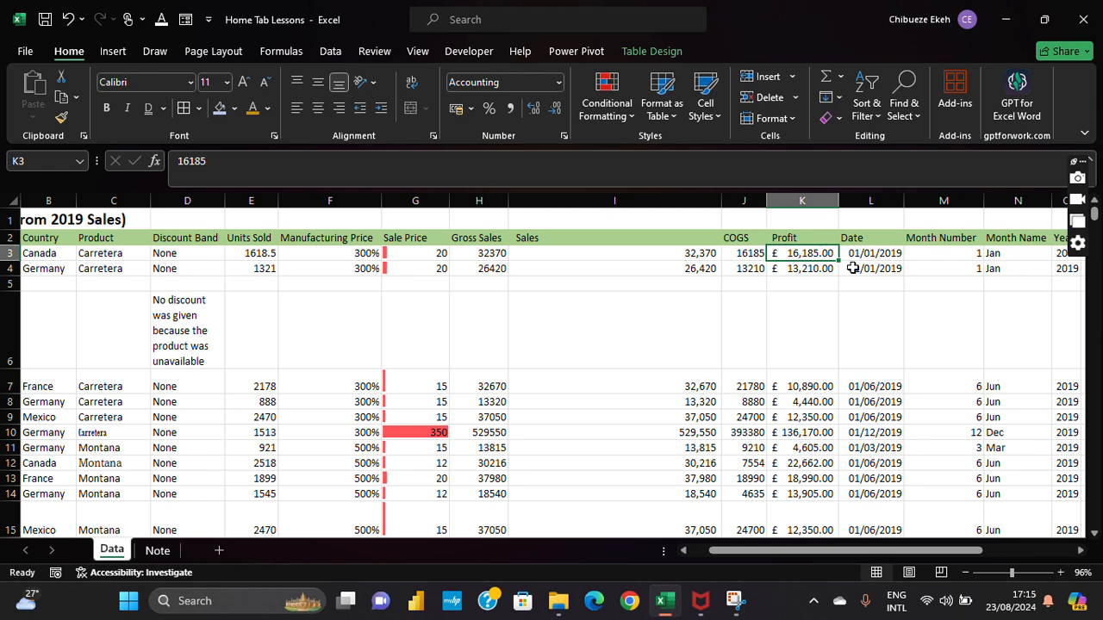
click(1080, 551)
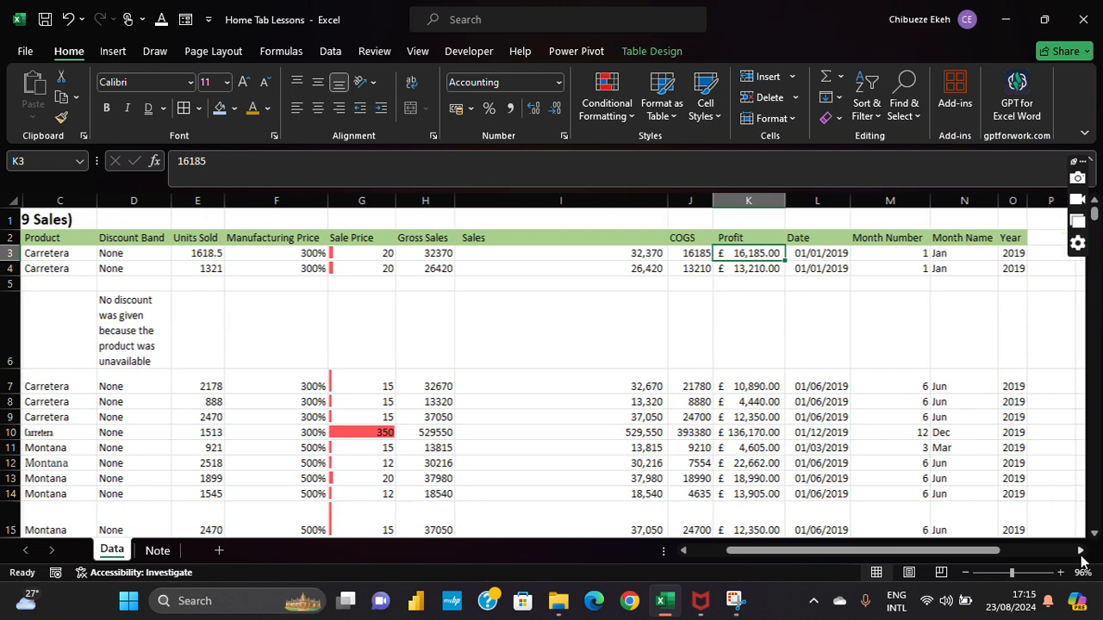
Step: Select the Date column L and set the row height to 10
click(1080, 551)
click(1081, 551)
click(668, 257)
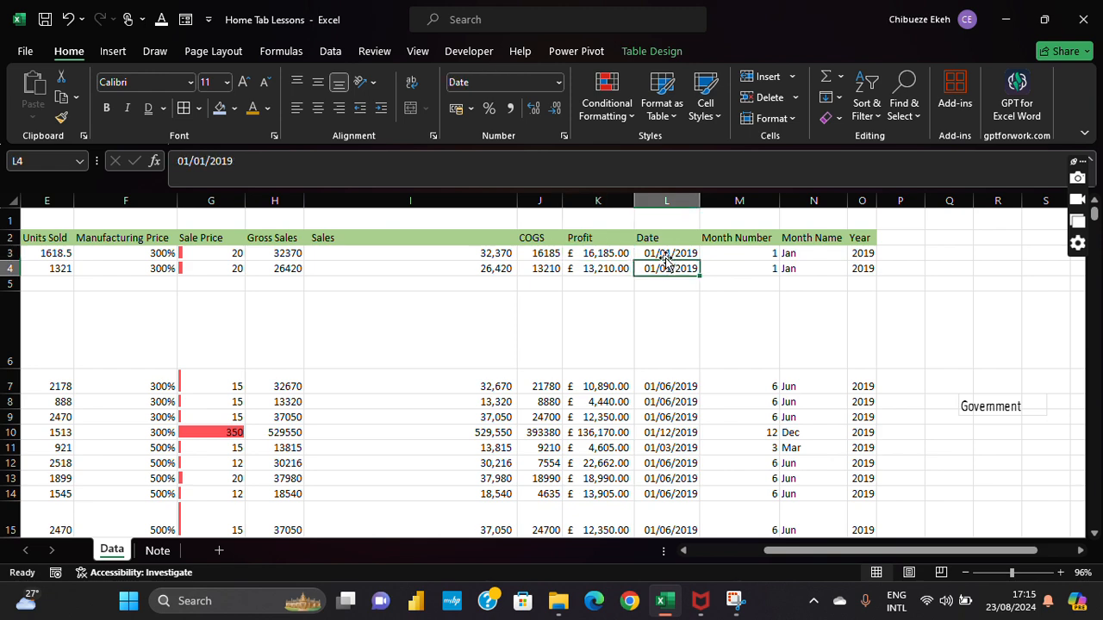
click(667, 201)
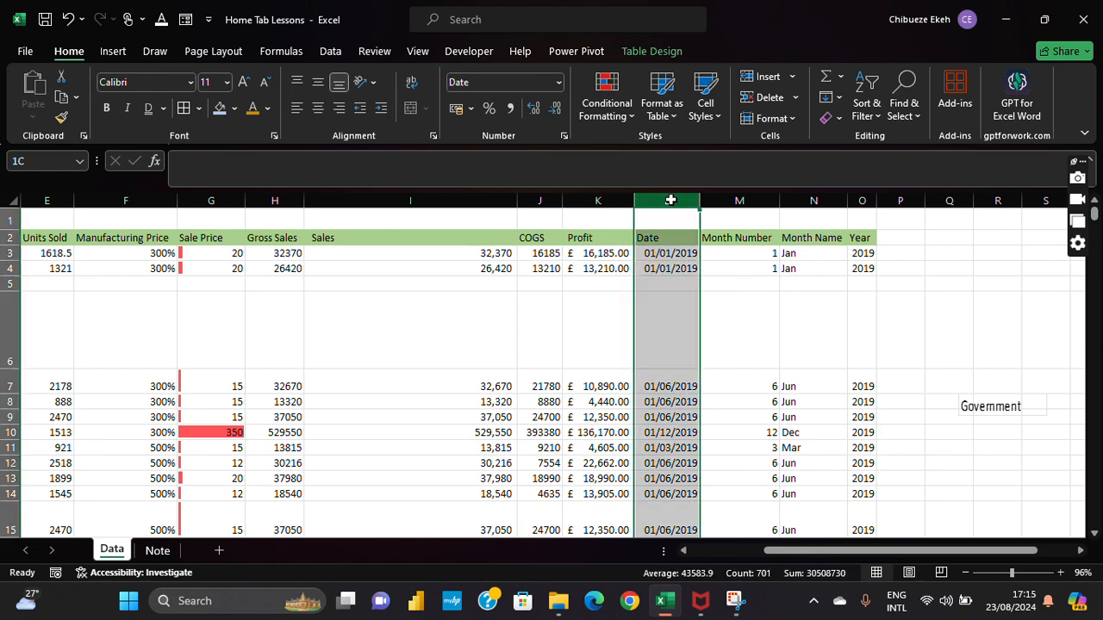
click(784, 121)
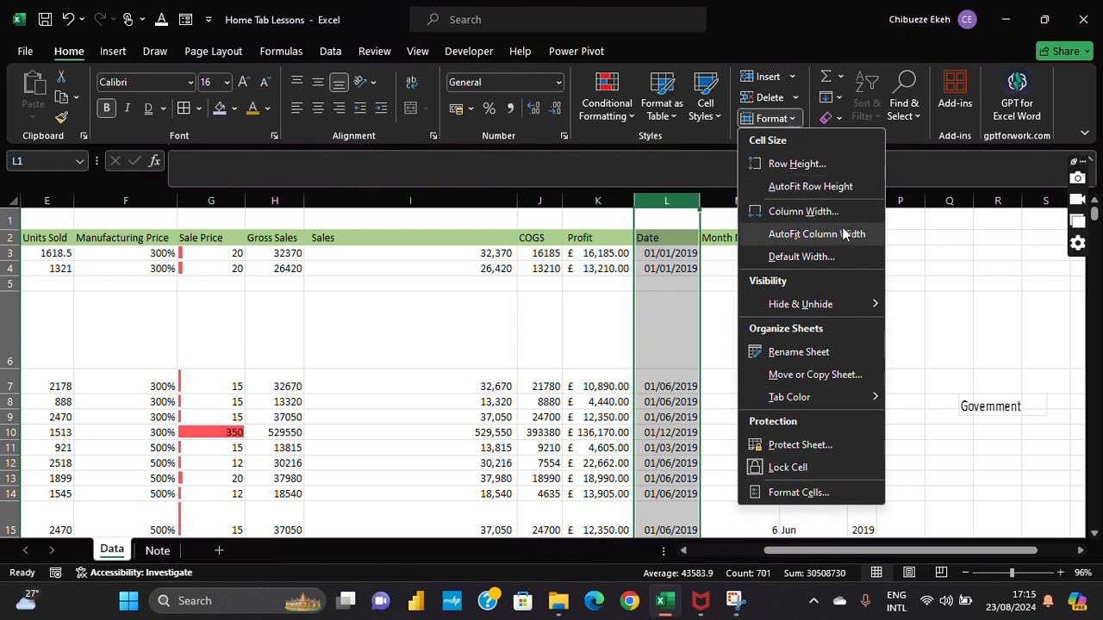
click(701, 260)
click(662, 253)
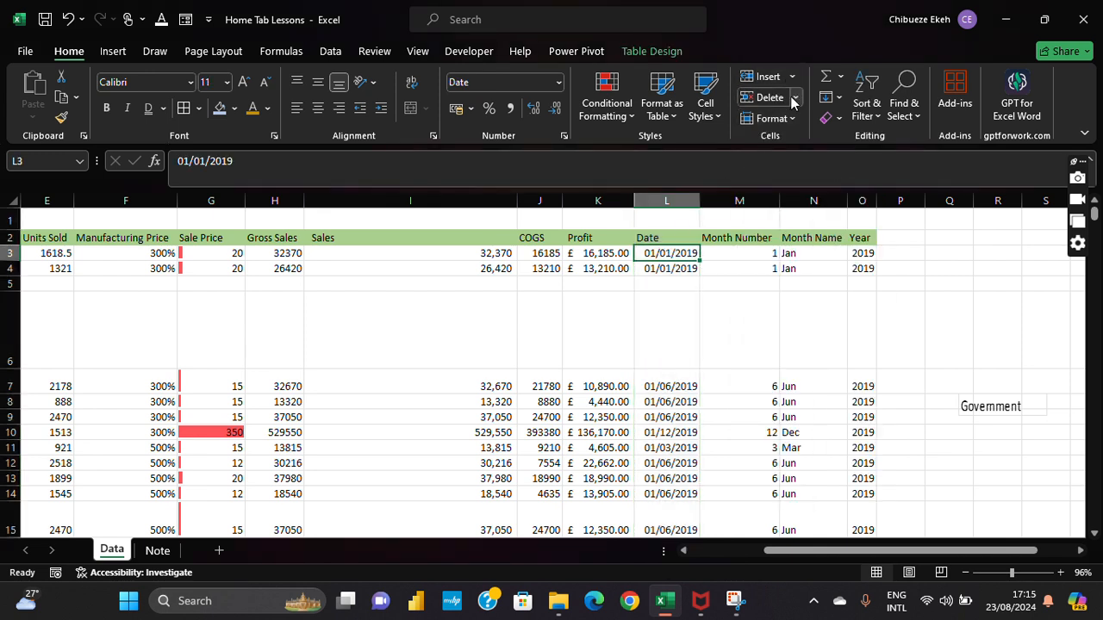
click(681, 200)
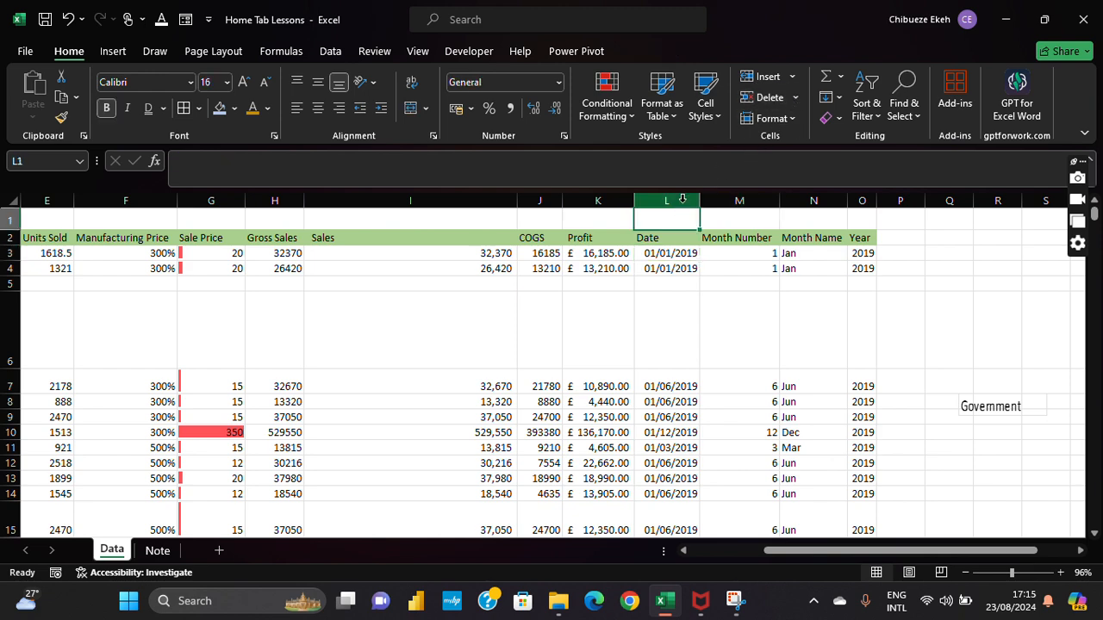
click(769, 118)
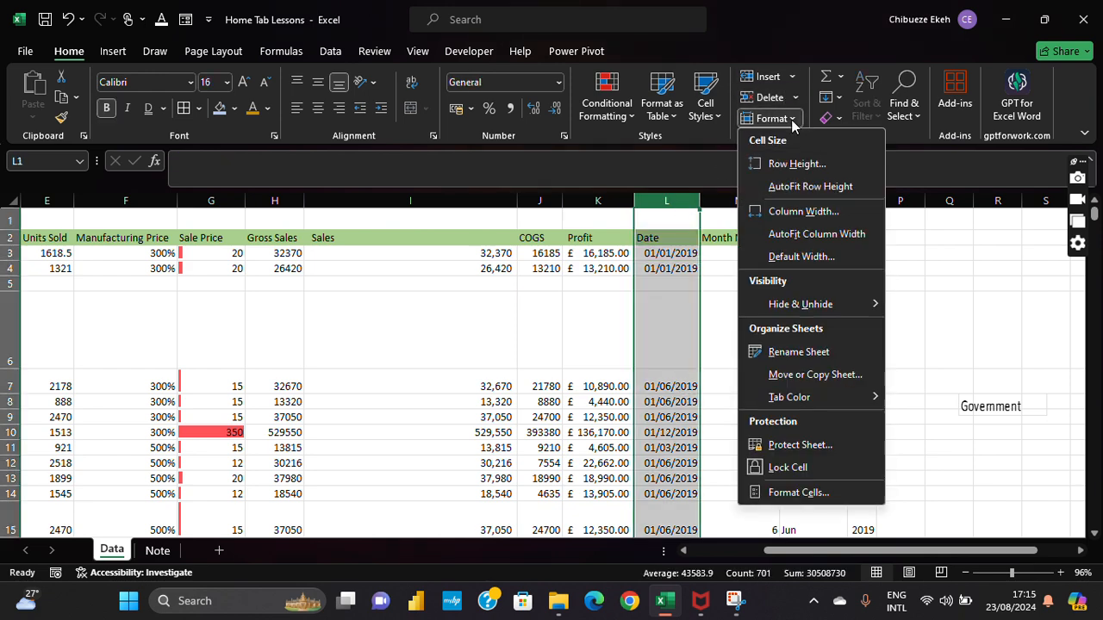
click(822, 168)
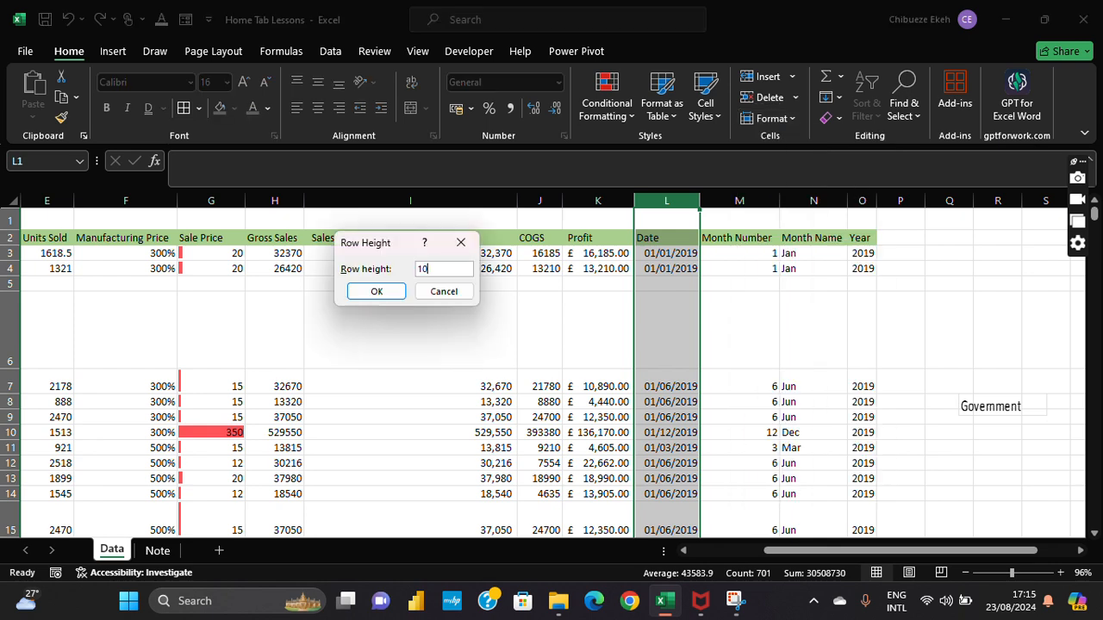
text(10)
key(Return)
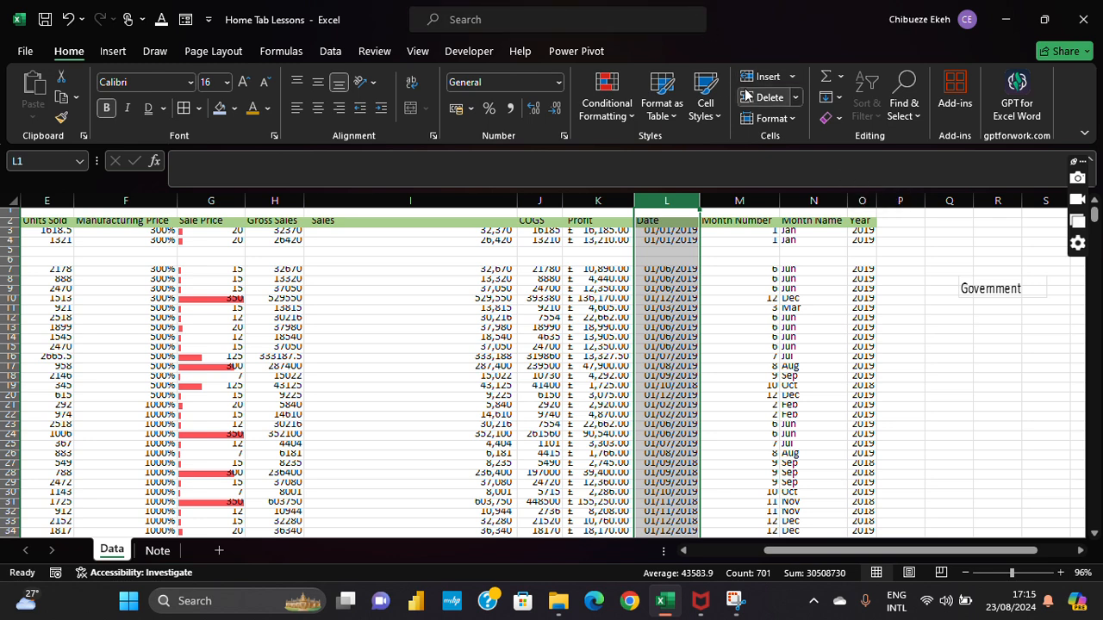
Step: AutoFit the row heights, then undo back through the row height changes
click(789, 120)
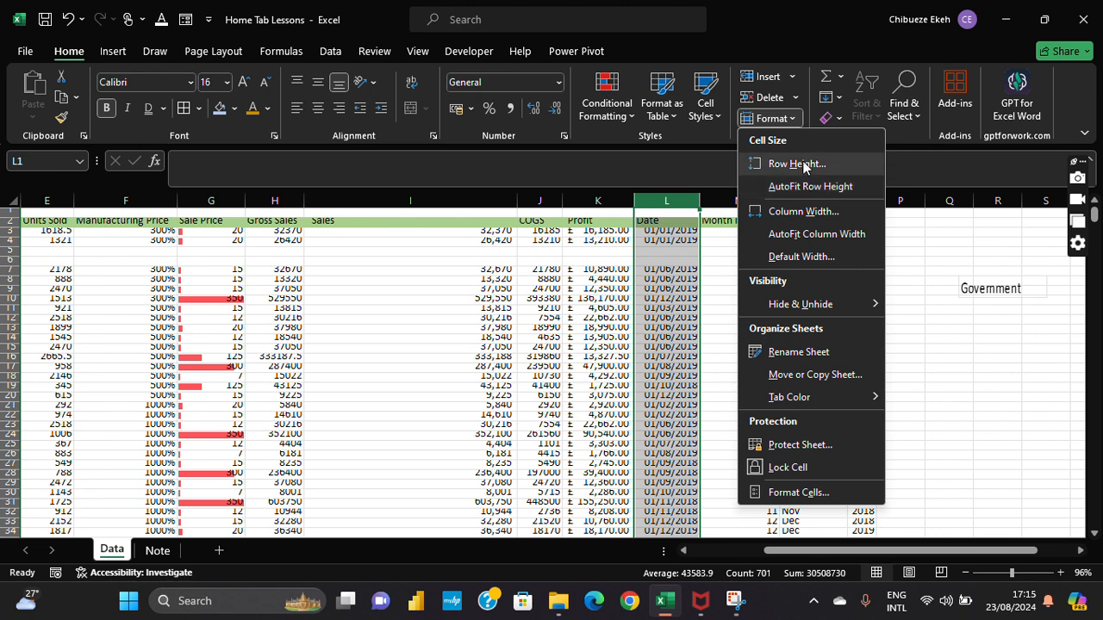
click(814, 186)
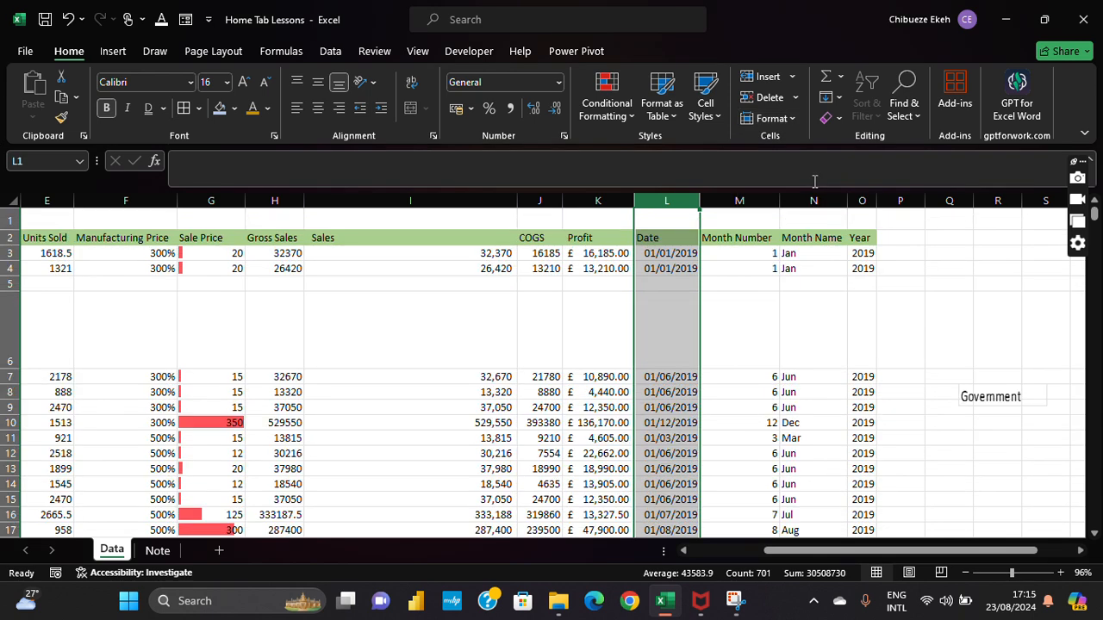
click(790, 118)
click(805, 162)
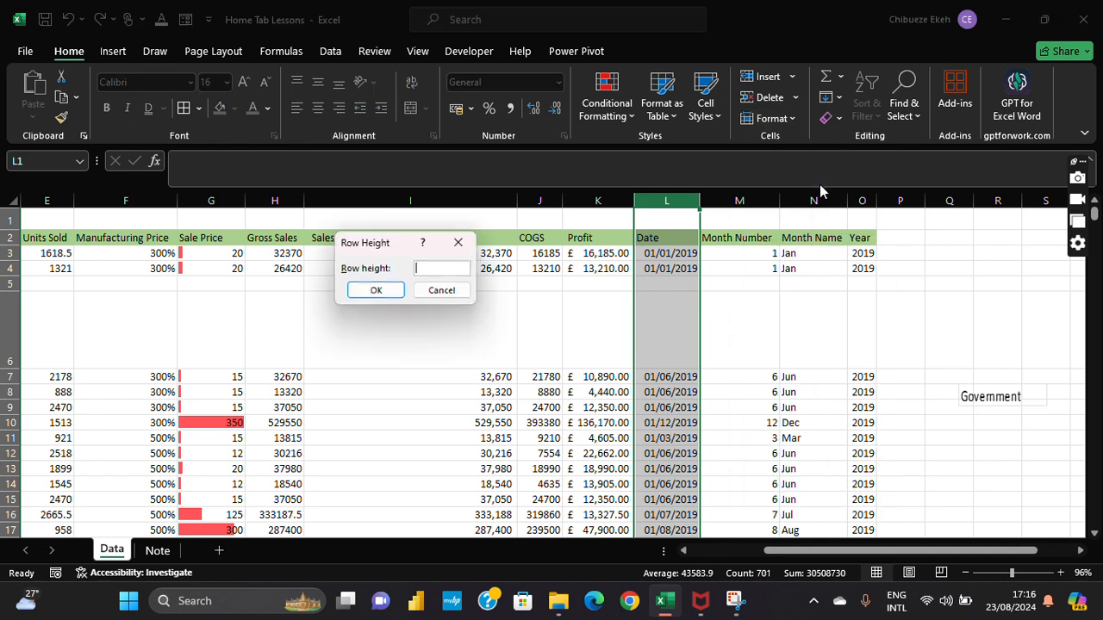
click(461, 242)
click(78, 19)
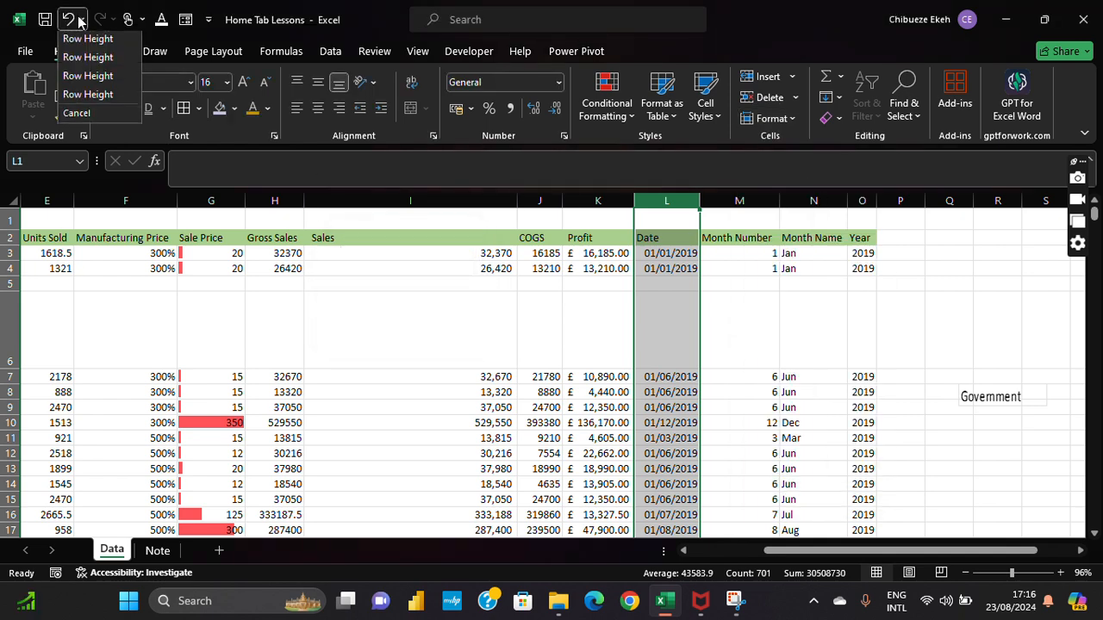
click(68, 17)
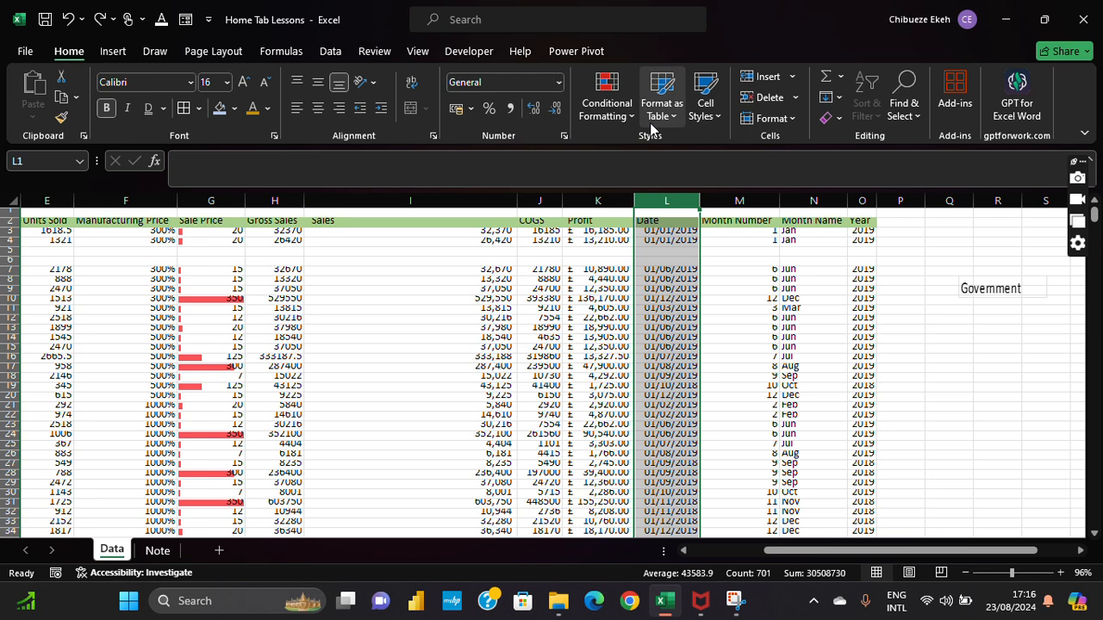
Step: AutoFit row heights, drag blank row 6 down to about 11.75, and jump to row 704
click(792, 121)
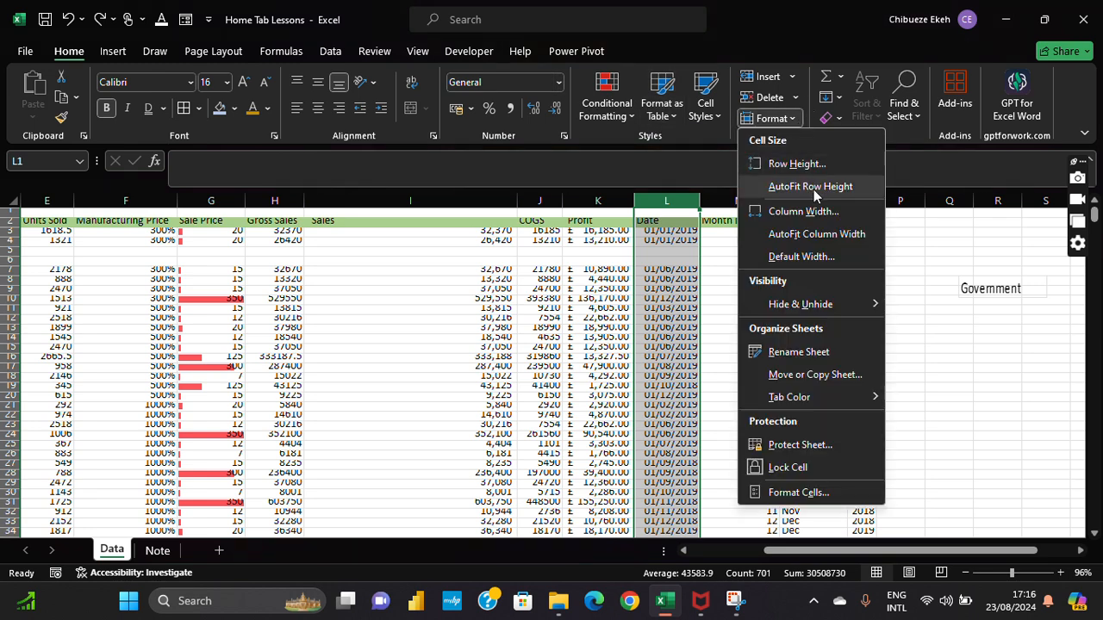
click(814, 187)
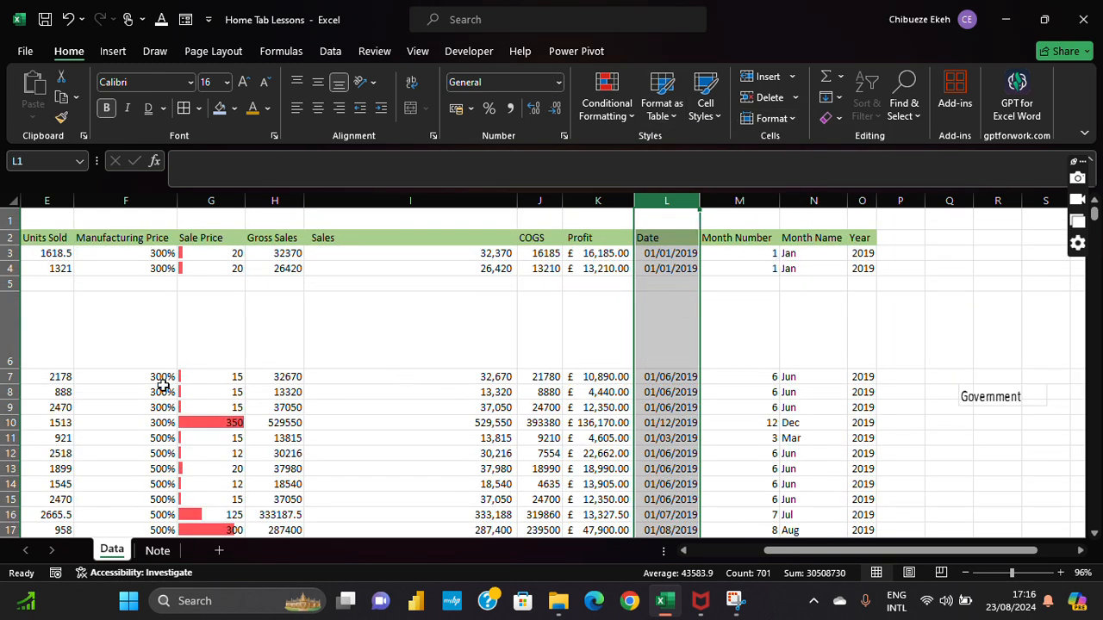
drag(11, 369, 10, 301)
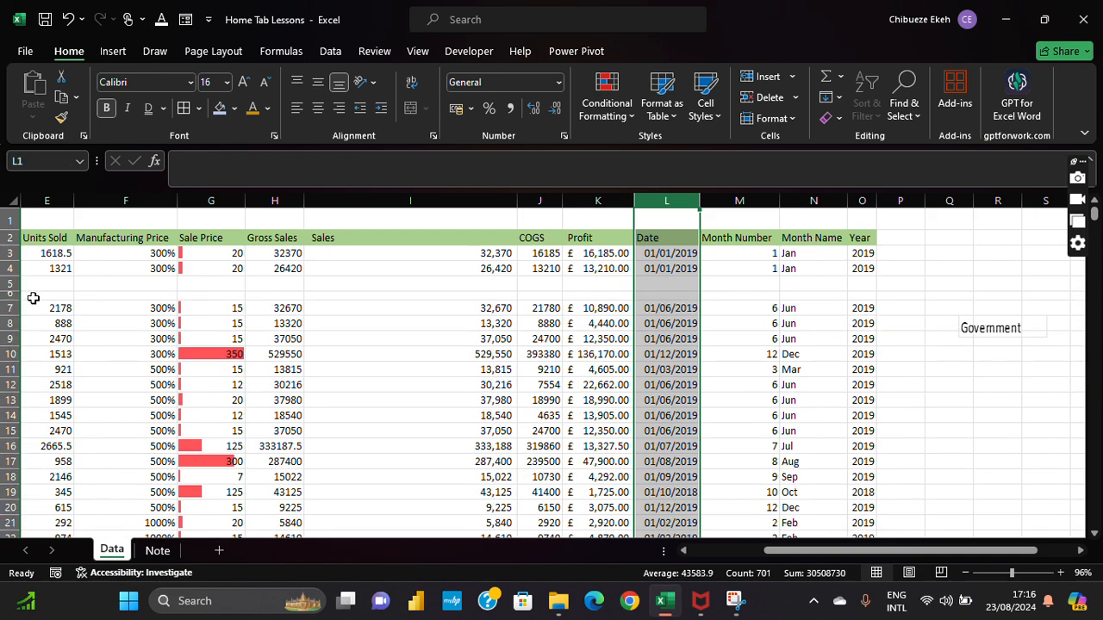
click(967, 332)
click(776, 297)
key(ctrl+Down)
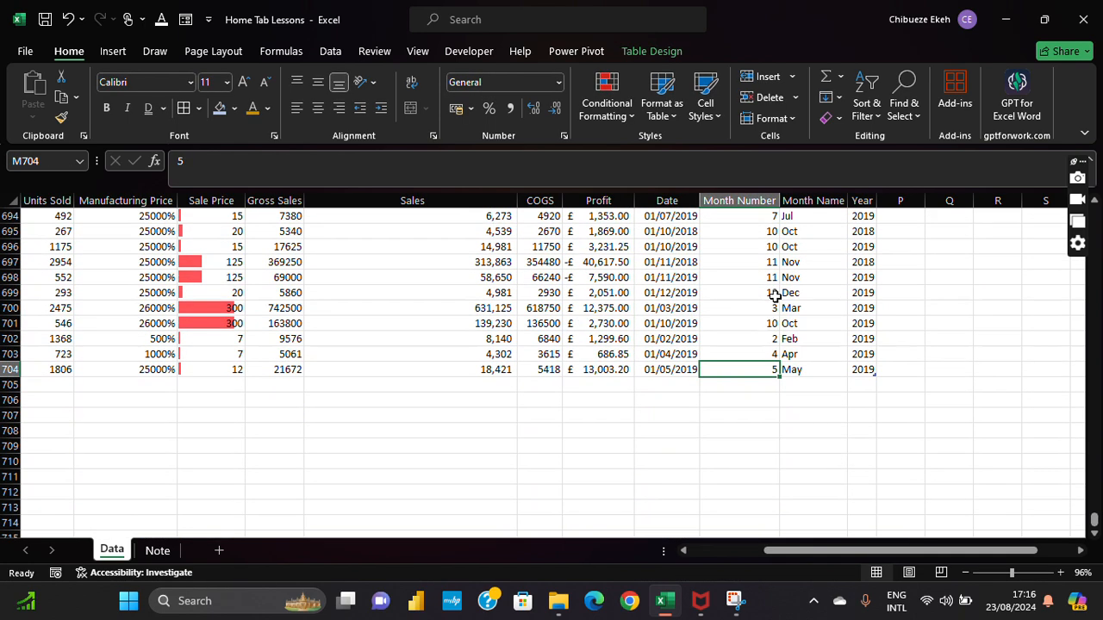
Step: Navigate from the top of the table to the empty cell below the last Profit value
scroll(776, 297, up, 5)
drag(773, 337, 780, 334)
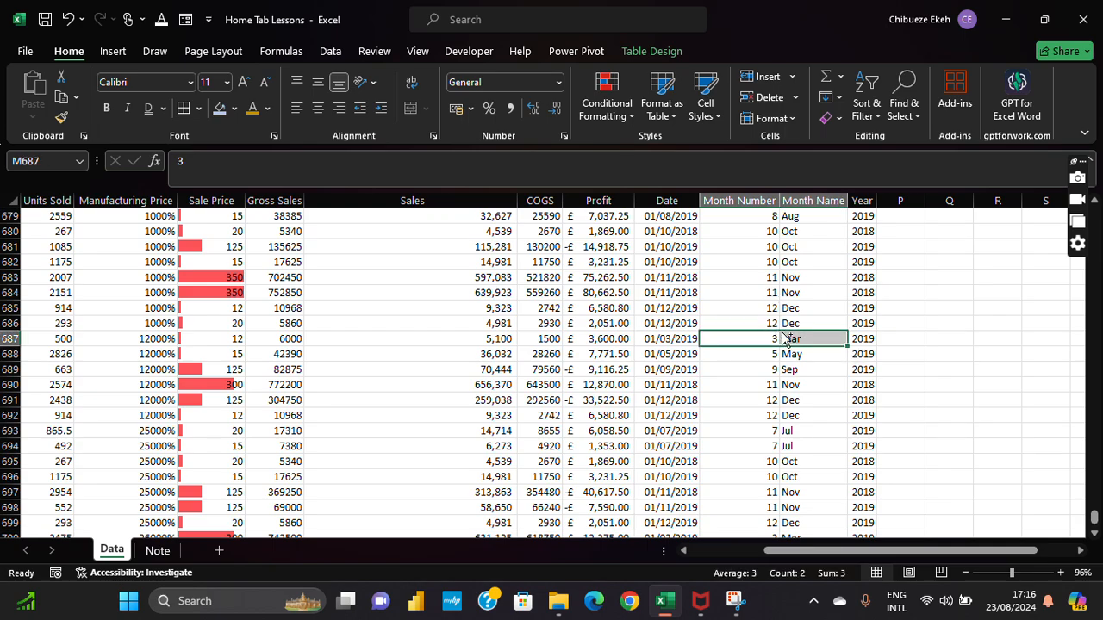
key(ctrl+Up)
key(ctrl+Up)
key(ctrl+Up)
key(ctrl+Up)
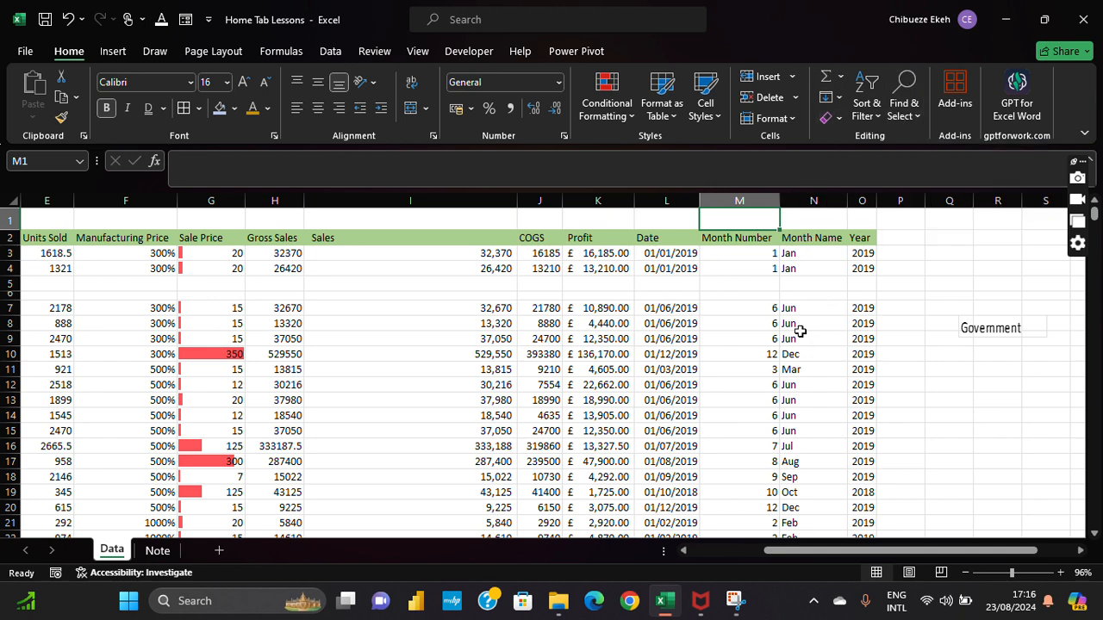
click(769, 307)
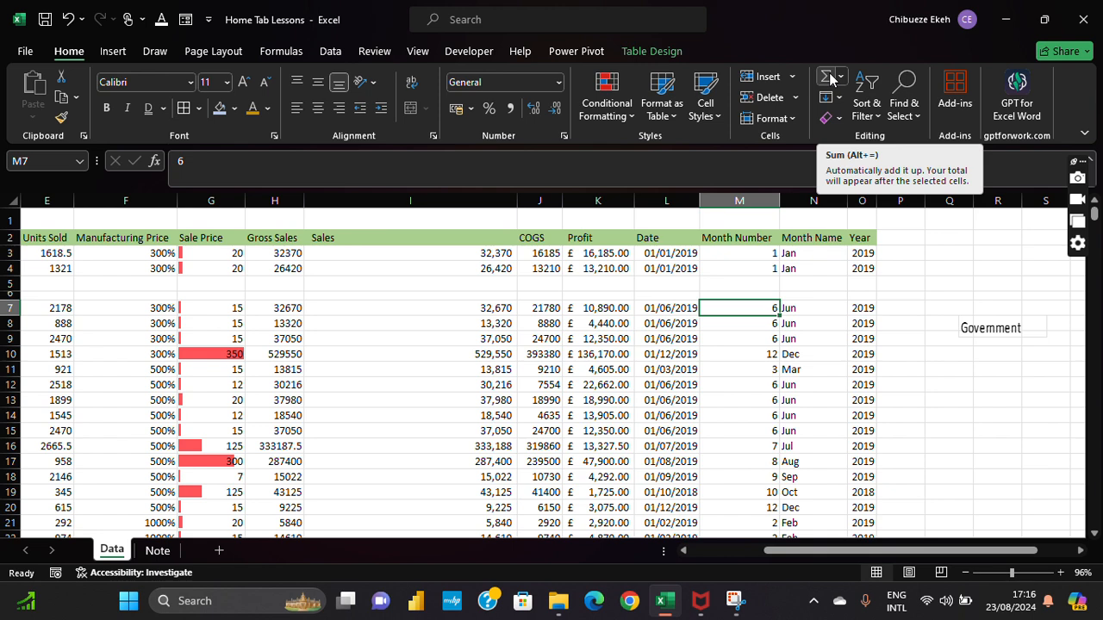
click(698, 255)
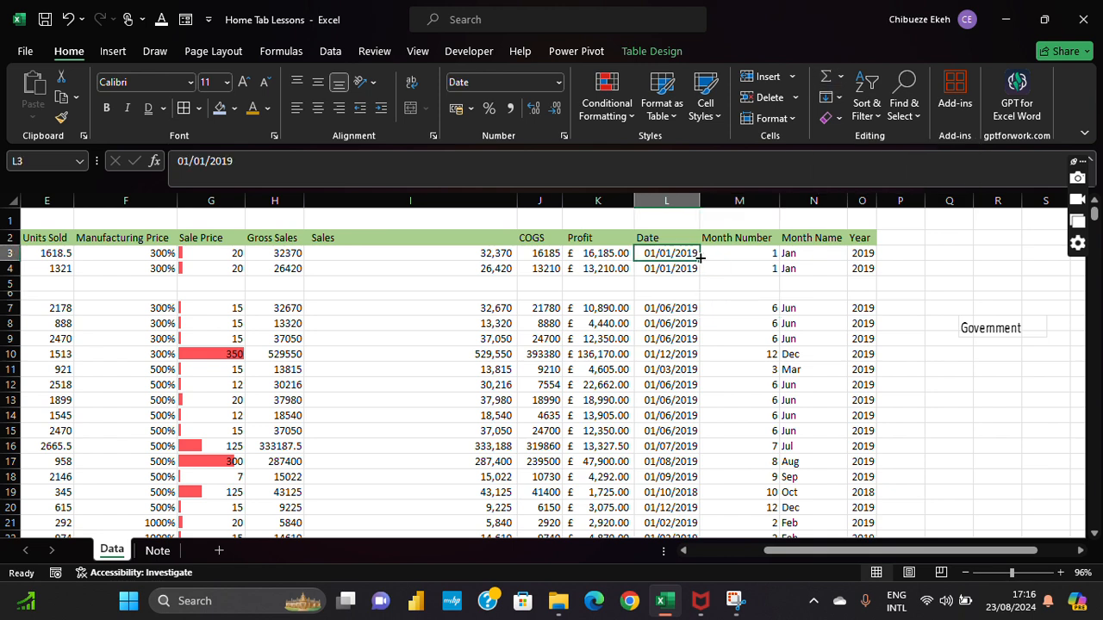
key(Left)
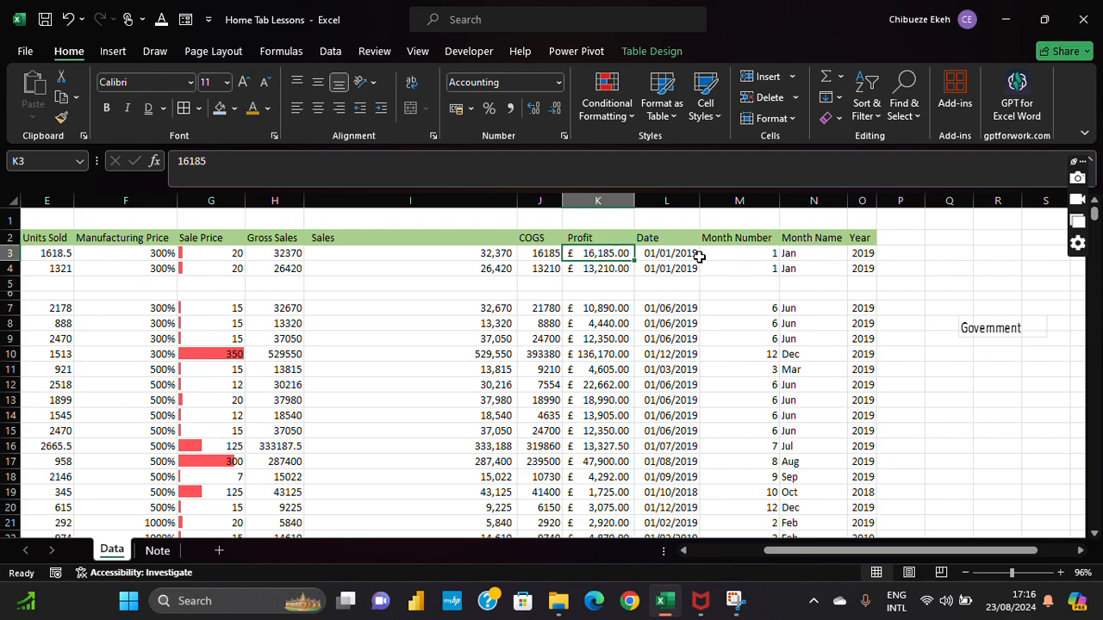
key(ctrl+Down)
key(ctrl+Down)
key(ctrl+Down)
key(Down)
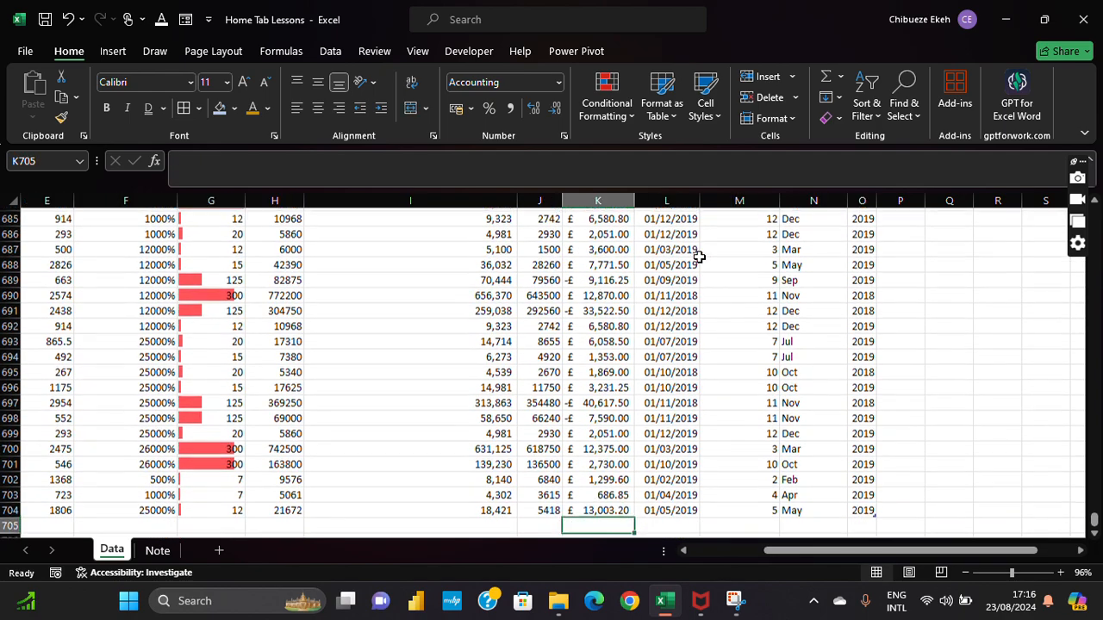
key(Down)
key(Down)
key(Down)
key(Up)
key(Up)
key(Up)
key(Down)
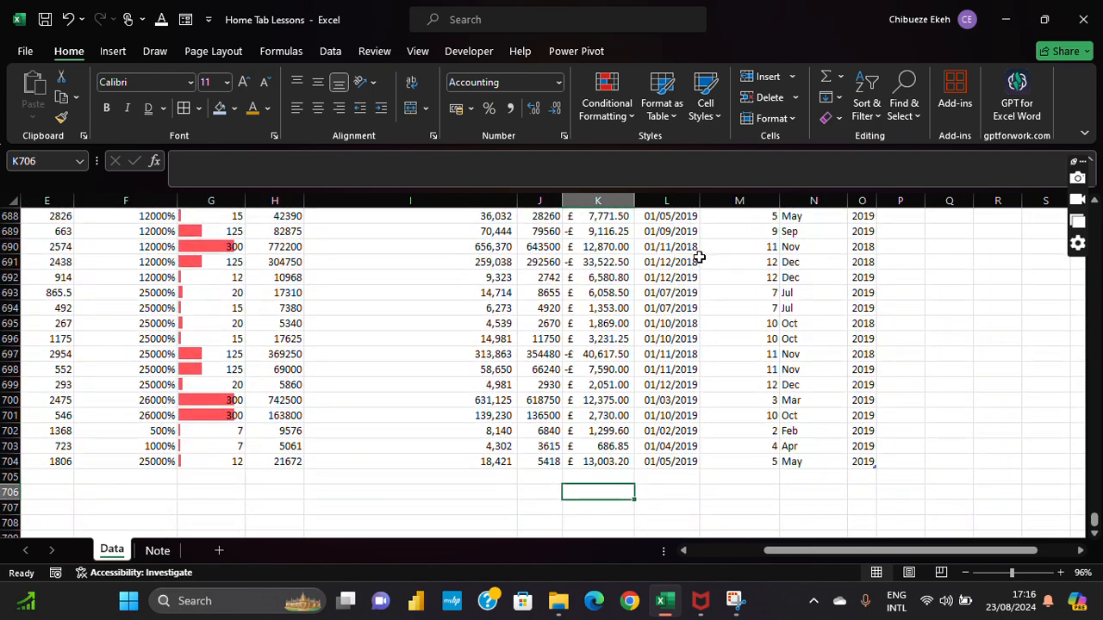
key(Up)
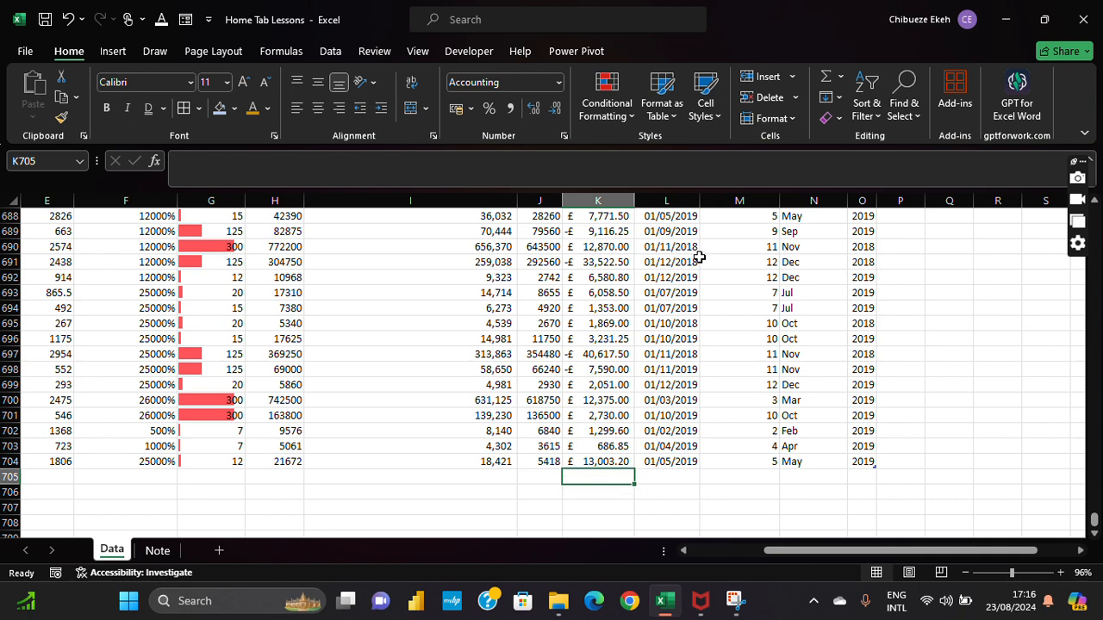
Step: AutoSum Profit in K705 to £ 16,893,702.26 and autofit the Profit column
click(570, 296)
click(617, 195)
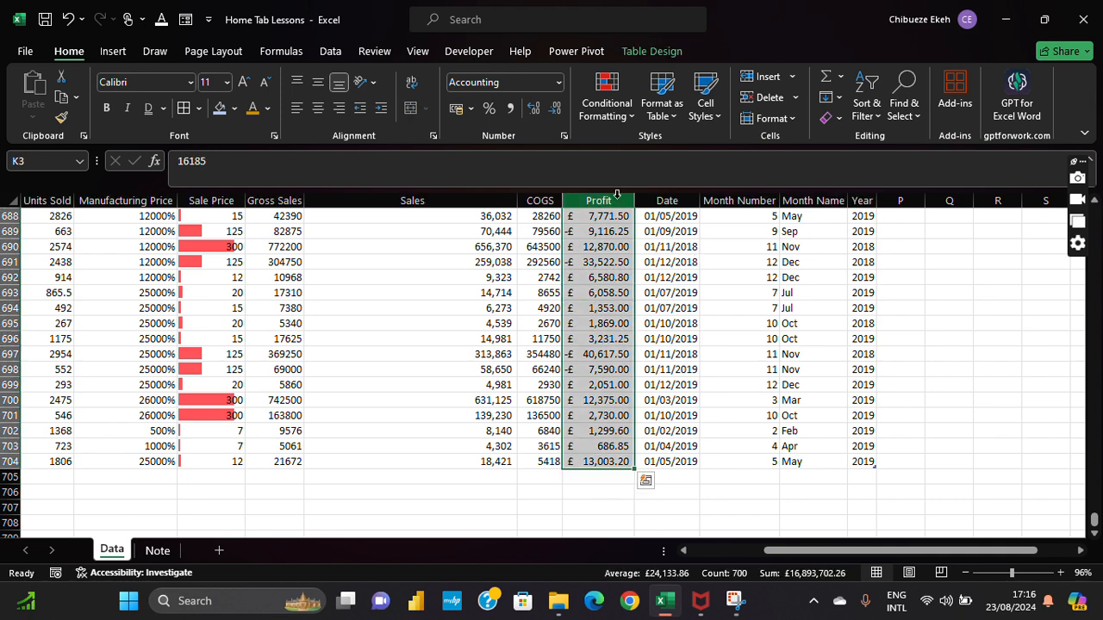
click(608, 476)
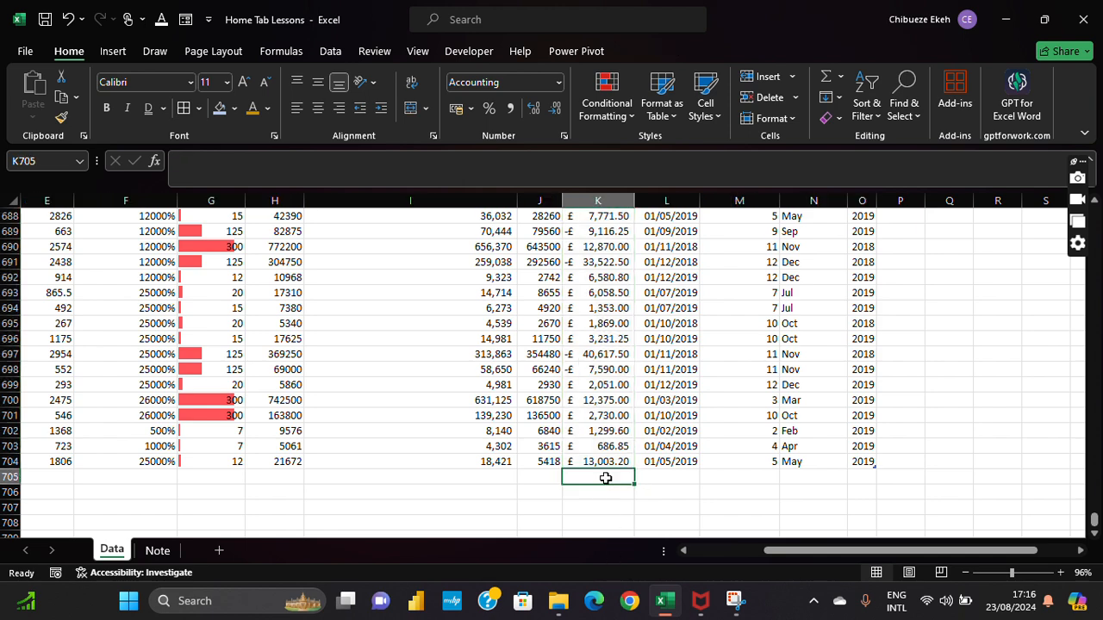
click(829, 79)
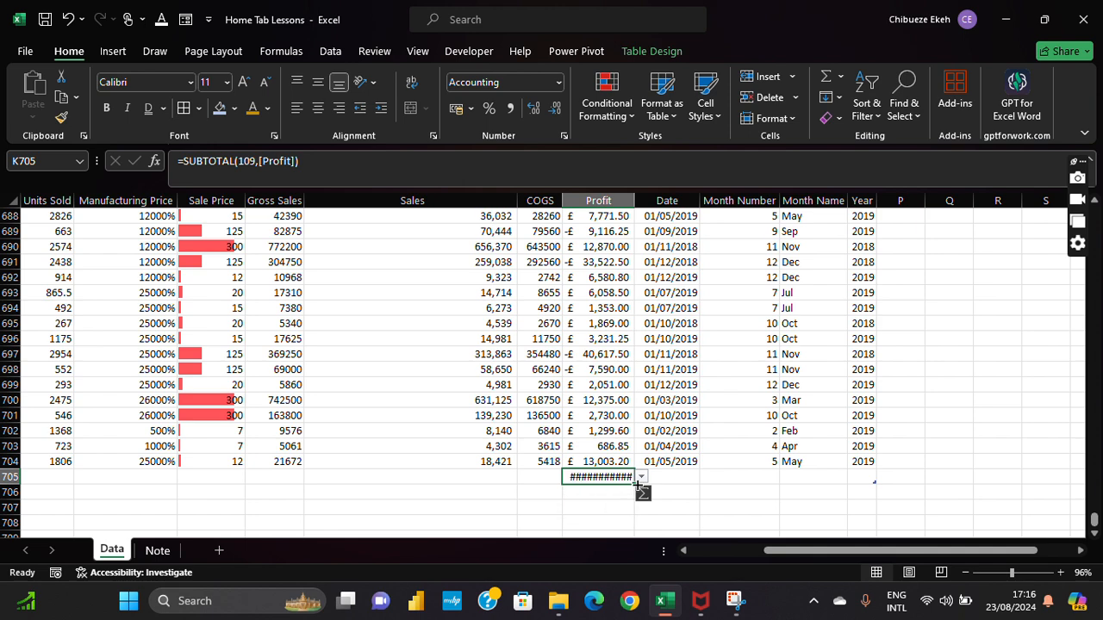
double_click(635, 200)
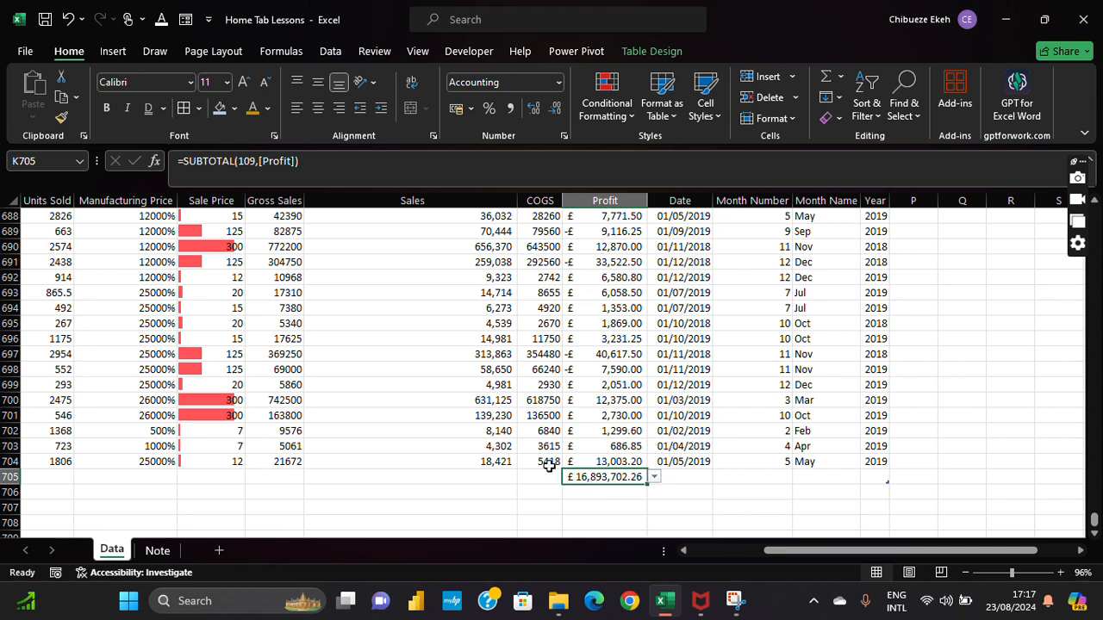
click(549, 462)
click(490, 462)
click(486, 476)
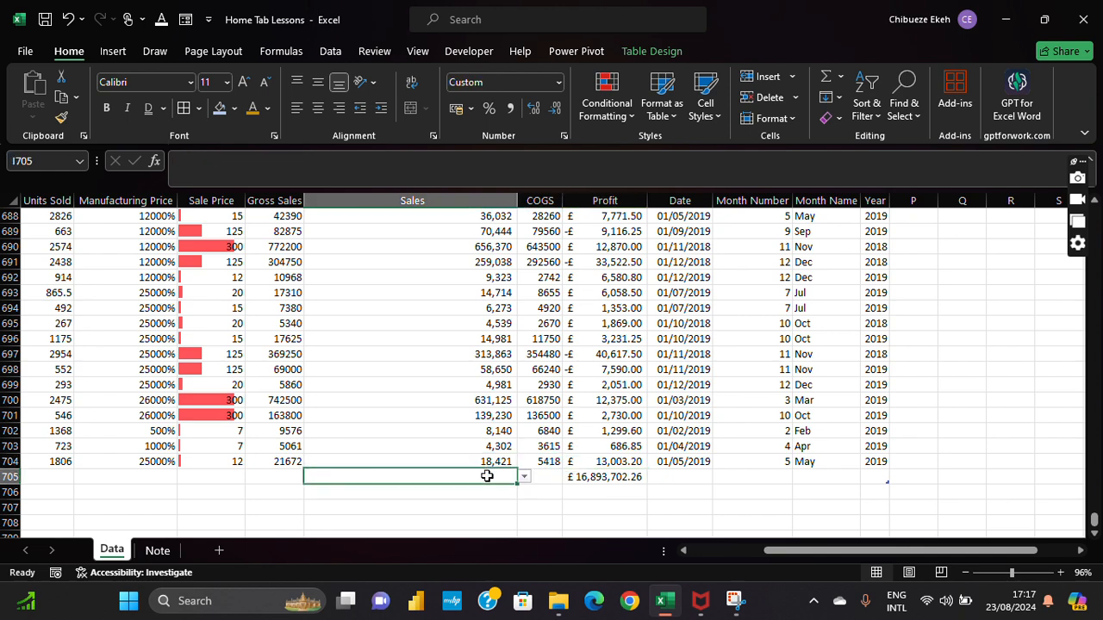
Step: Put the Sales average, 169,609, in I705 beneath the Sales column
click(840, 76)
click(857, 123)
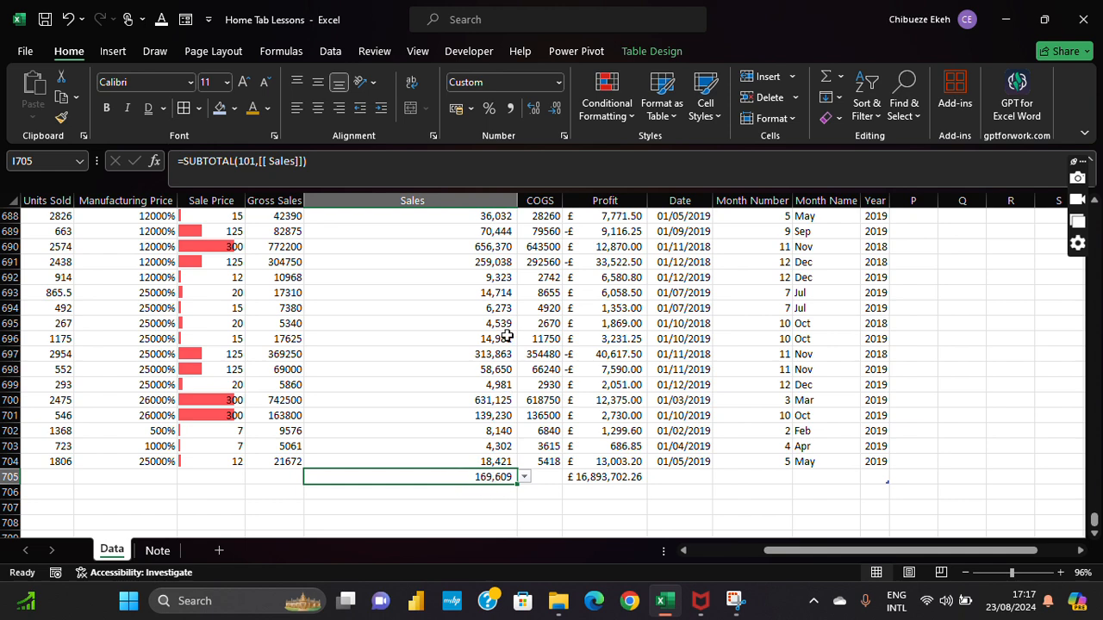
scroll(504, 336, up, 5)
click(422, 274)
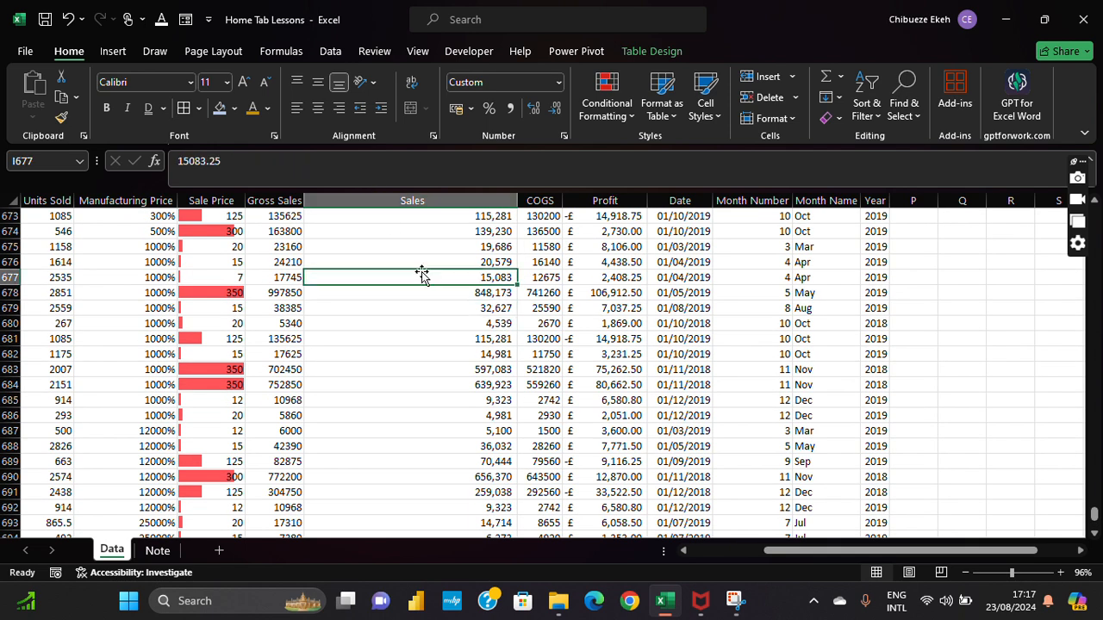
click(448, 197)
scroll(462, 258, down, 8)
scroll(462, 232, up, 1)
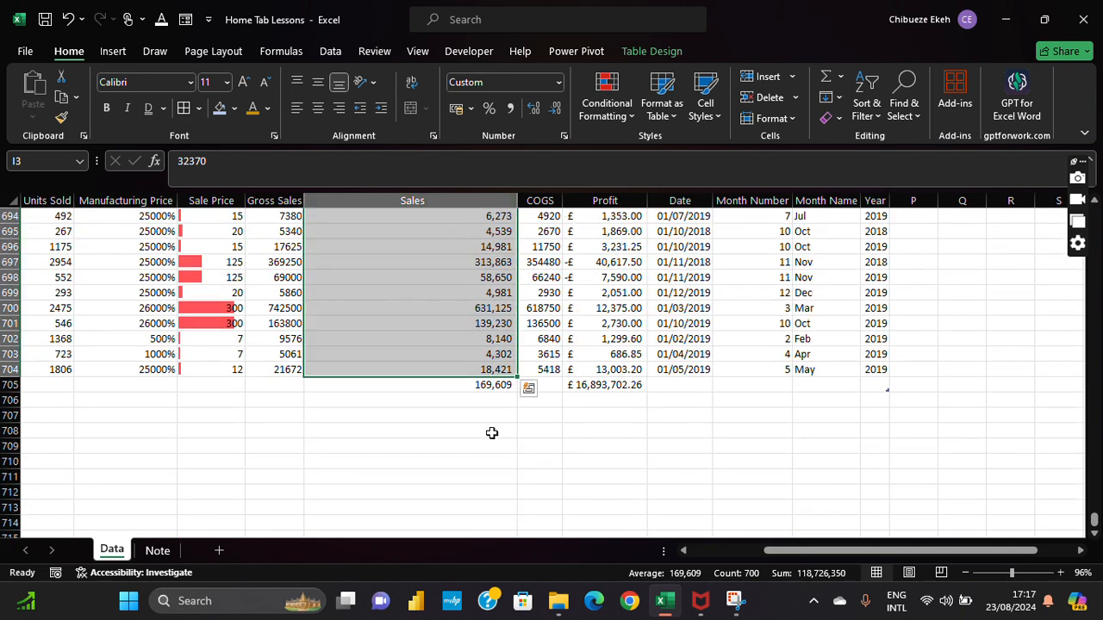
click(491, 385)
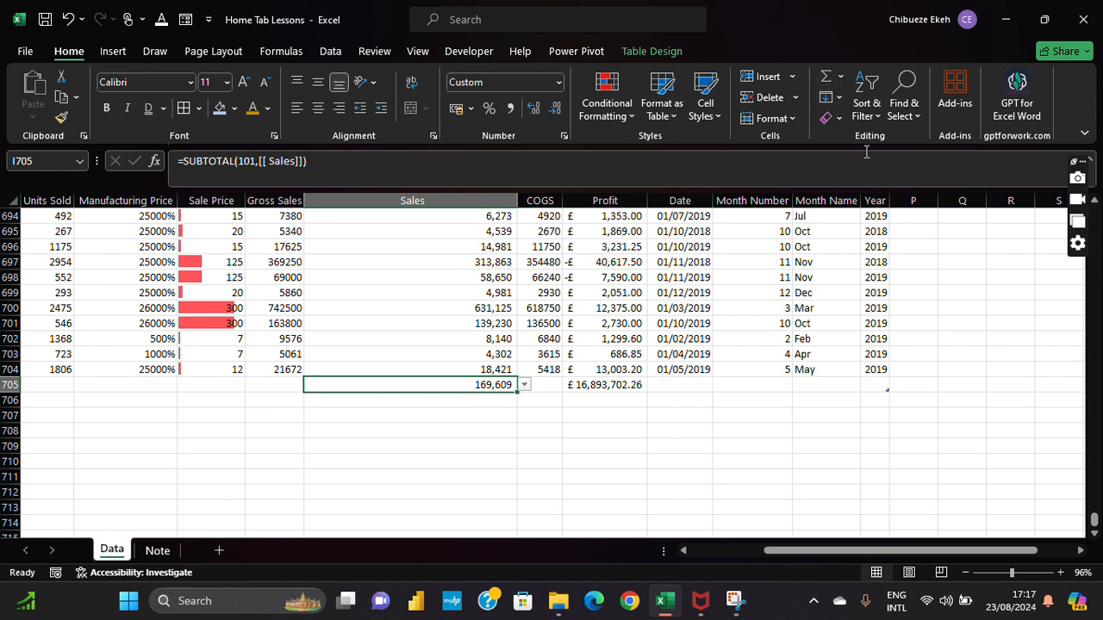
Step: Check the average formula's Sales range, then cancel editing with Esc
click(257, 163)
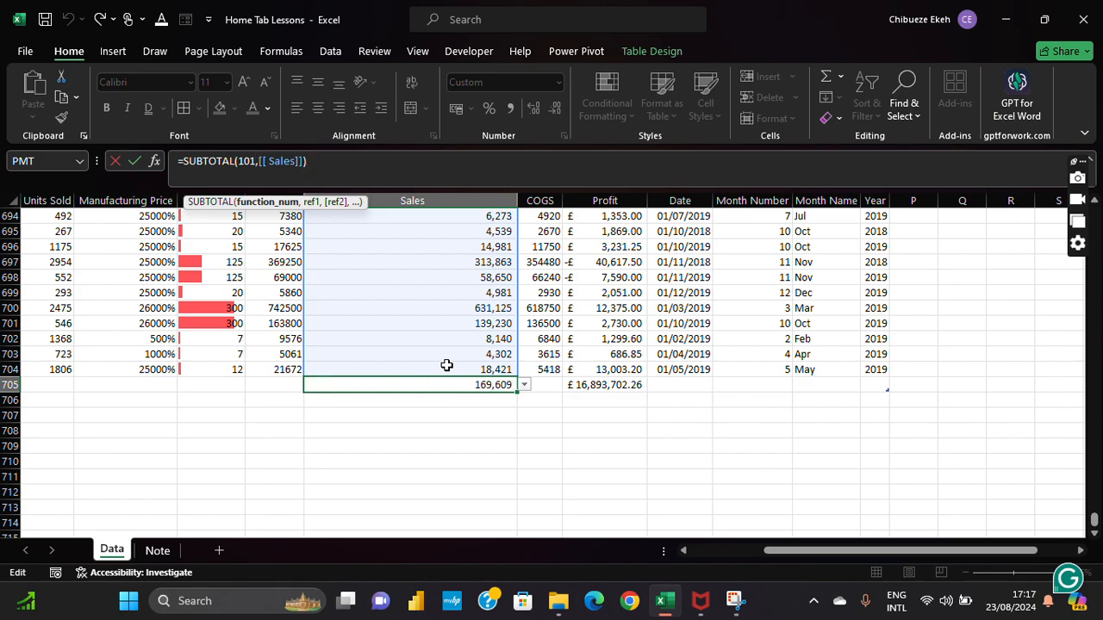
scroll(439, 363, up, 4)
drag(1094, 521, 1093, 211)
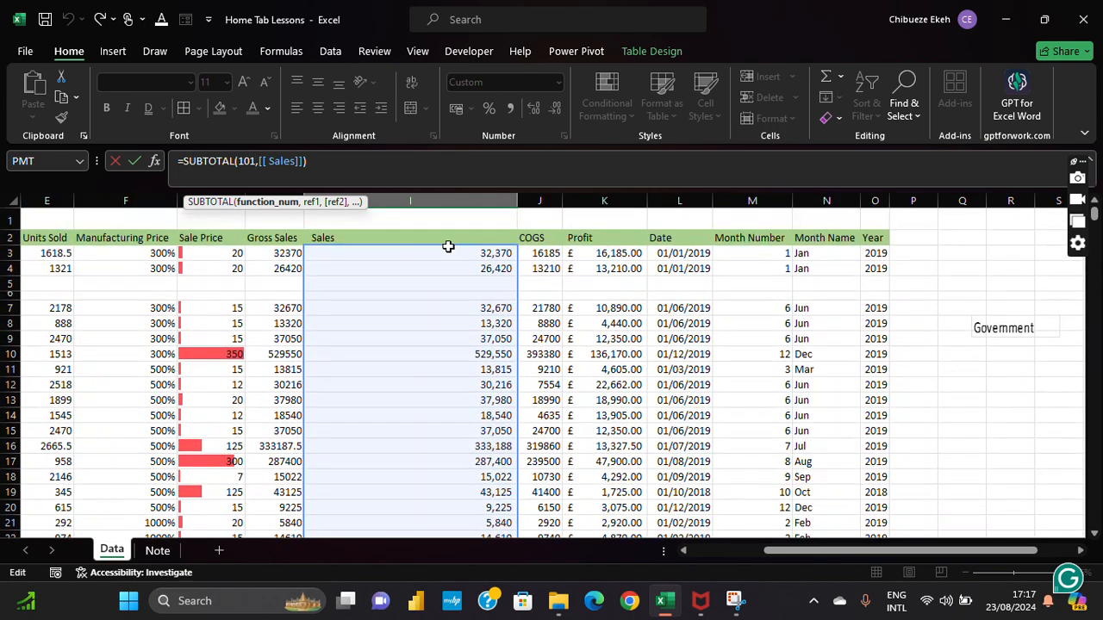
scroll(439, 258, down, 3)
scroll(450, 255, down, 10)
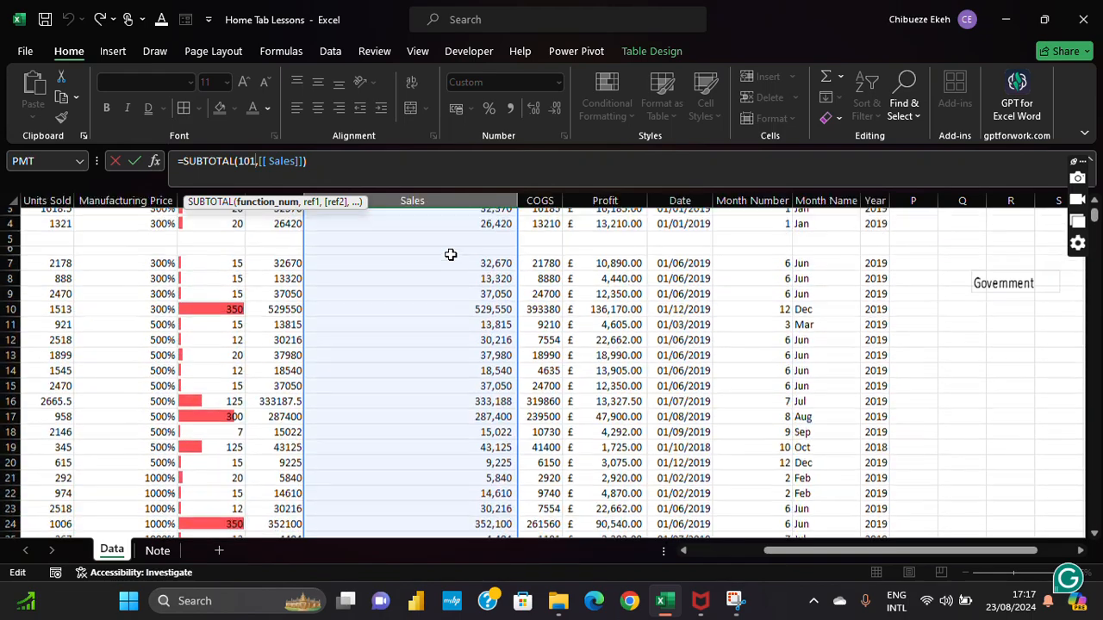
scroll(450, 258, down, 20)
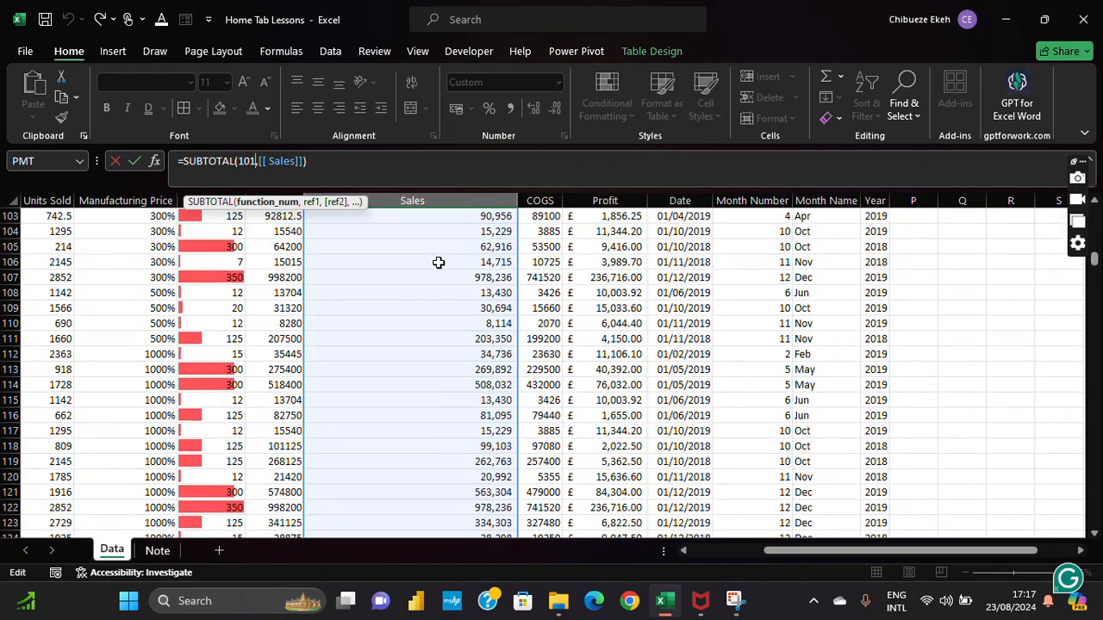
scroll(438, 269, down, 20)
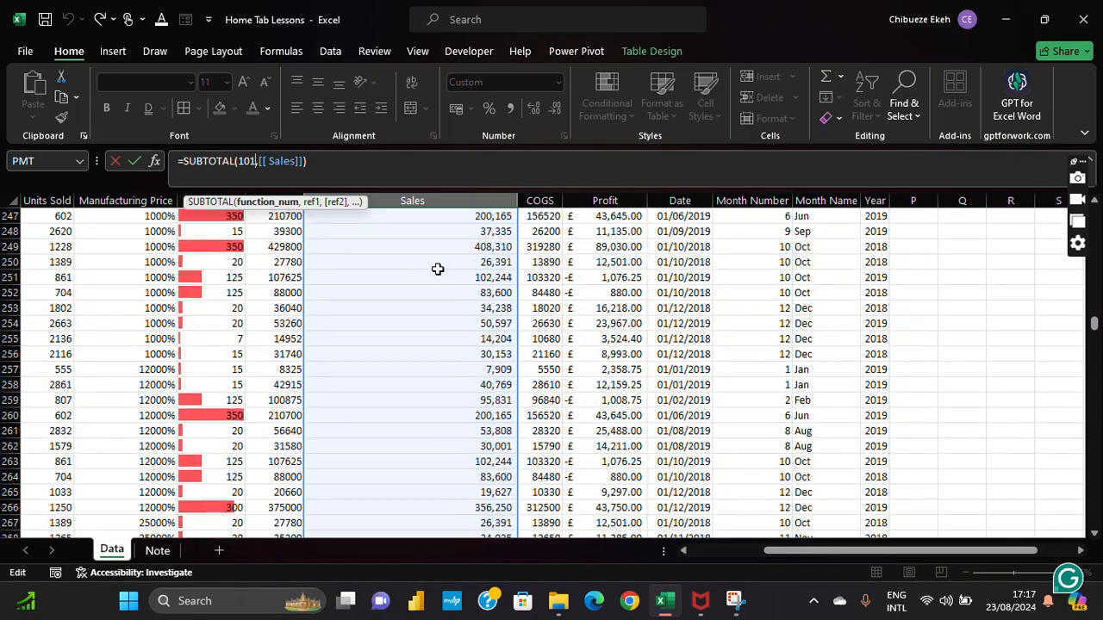
scroll(439, 269, down, 20)
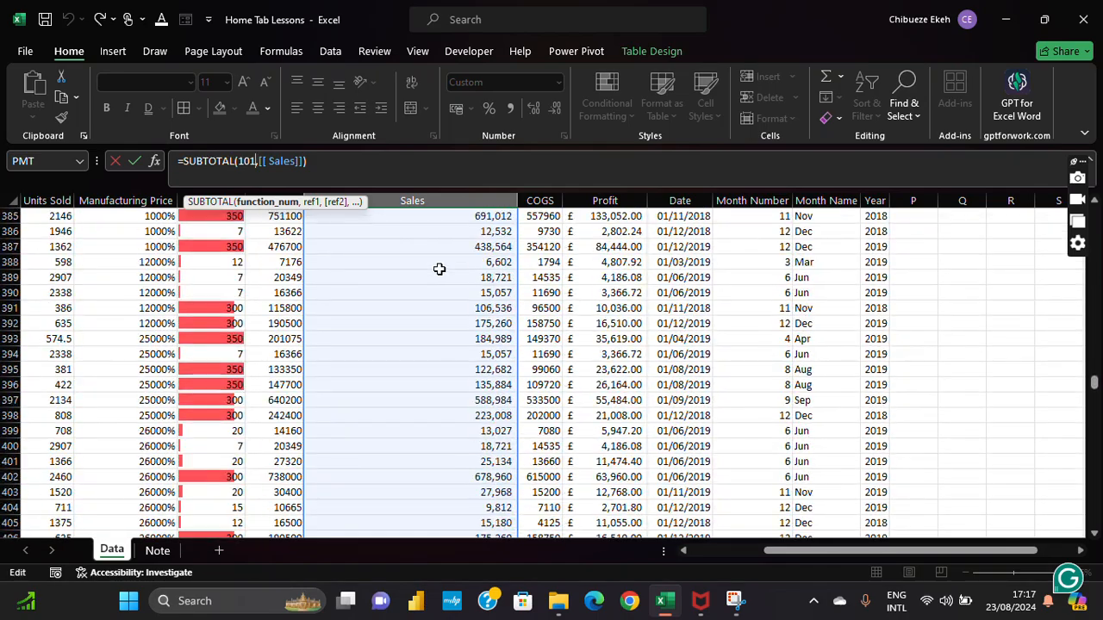
key(Escape)
click(450, 276)
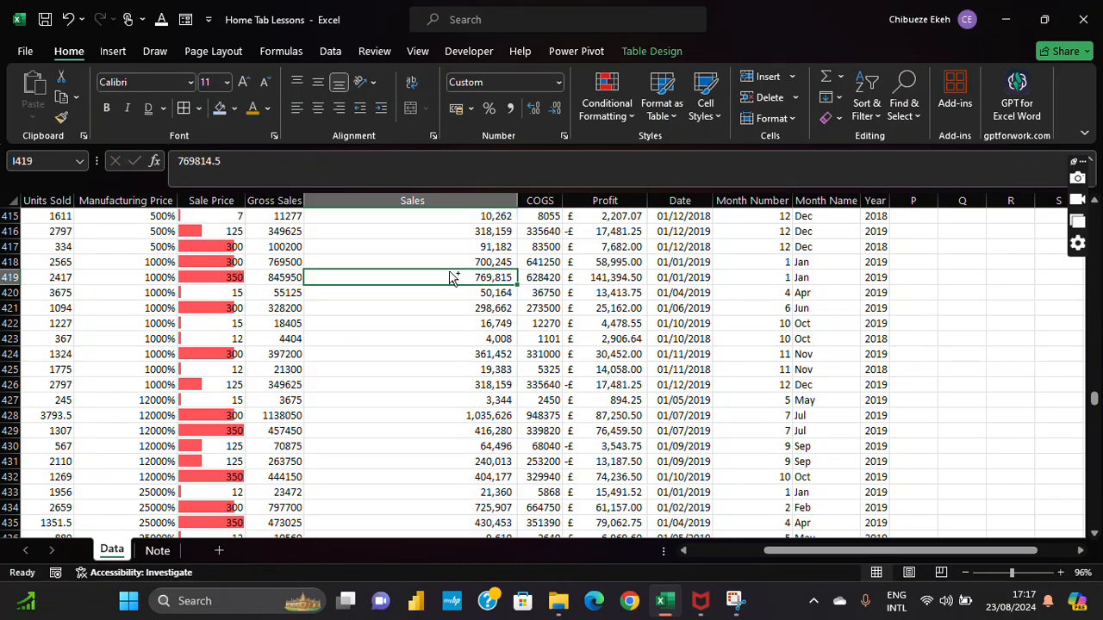
key(ctrl+Down)
key(Left)
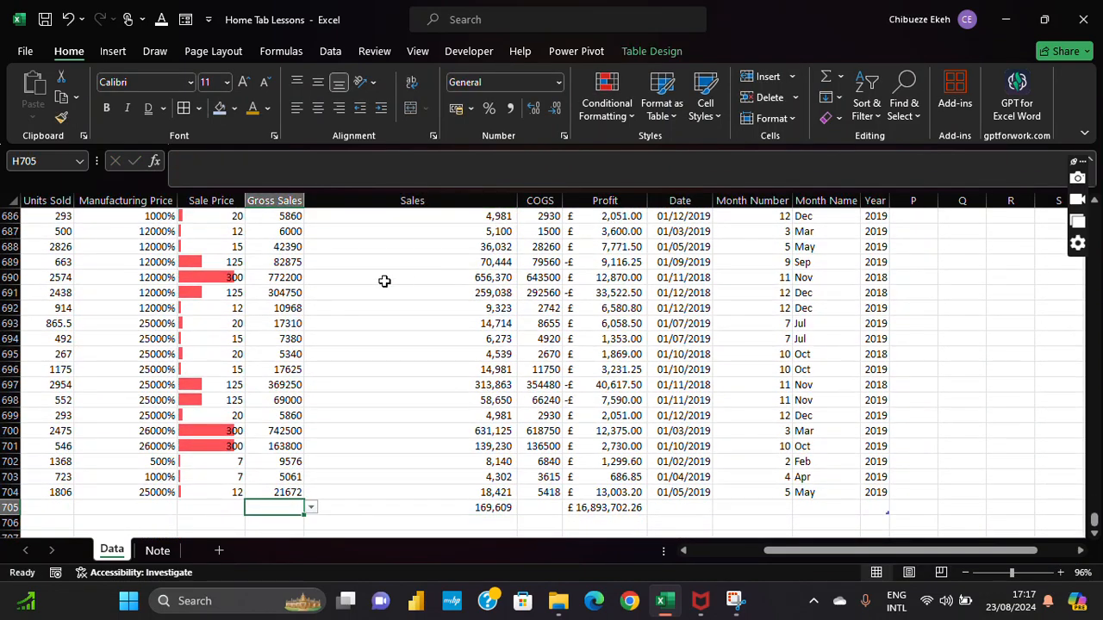
Step: Add the Gross Sales maximum, 1207500, in row 705 and select the Gross Sales values
click(841, 77)
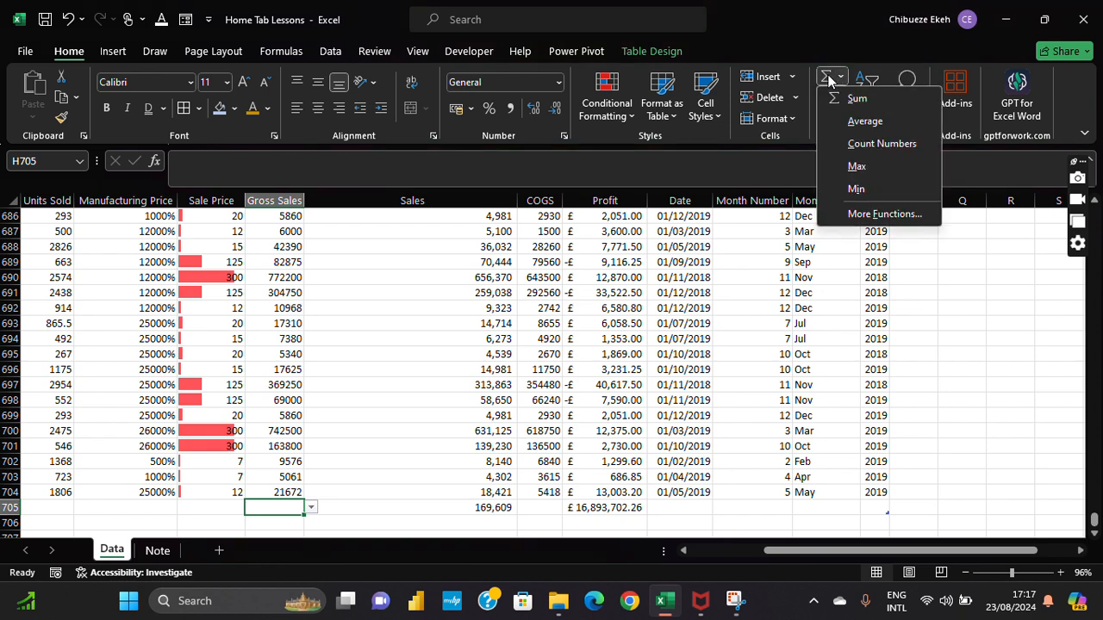
click(860, 167)
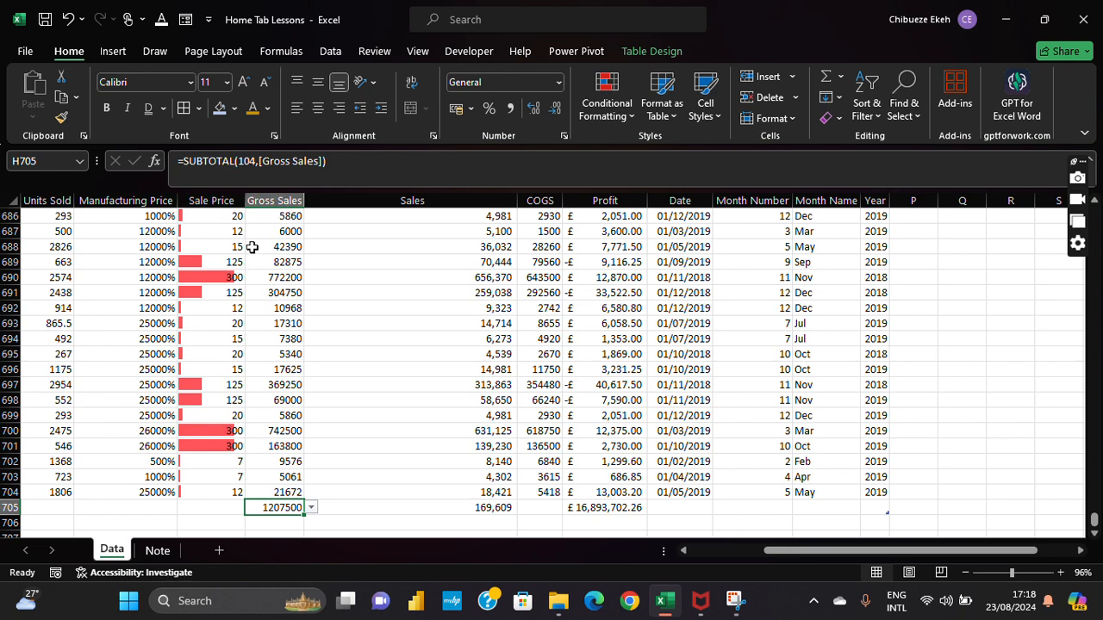
click(265, 196)
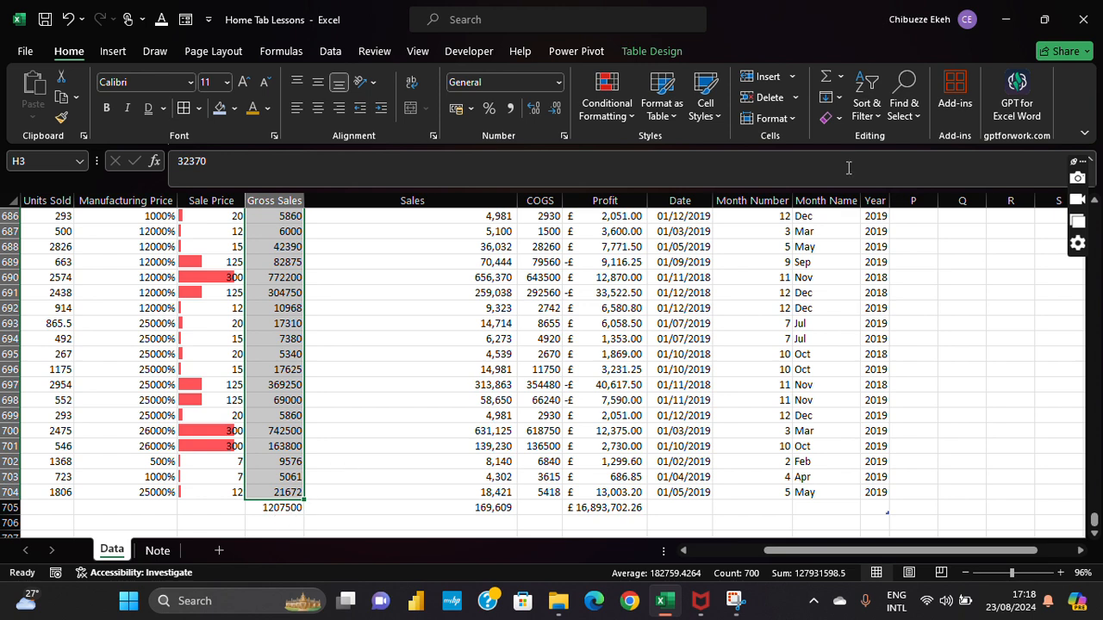
scroll(746, 243, up, 20)
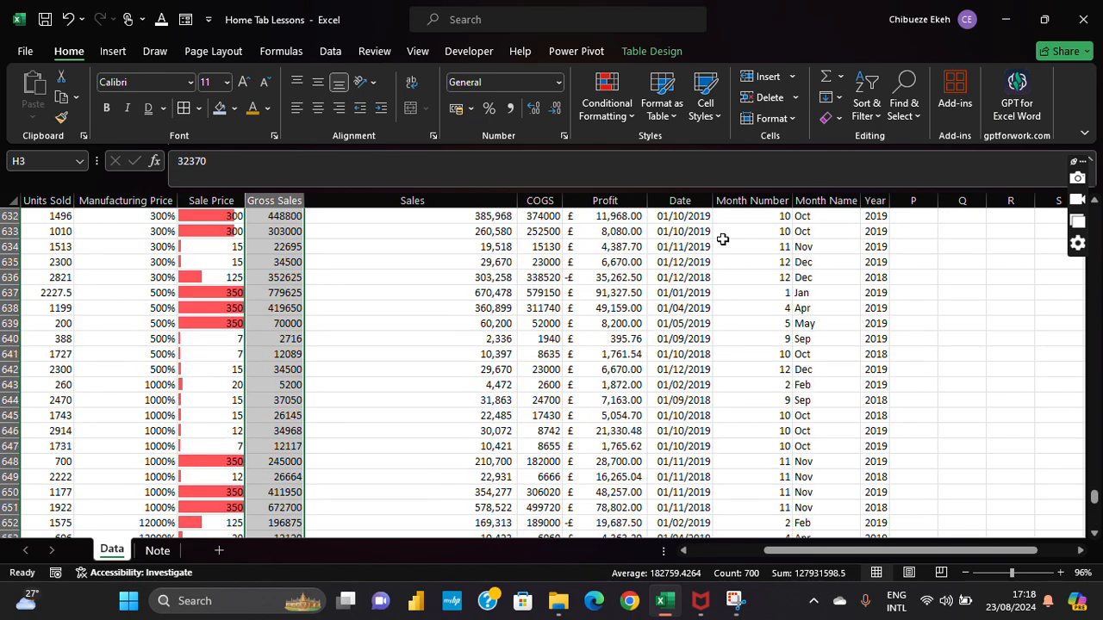
scroll(723, 231, up, 6)
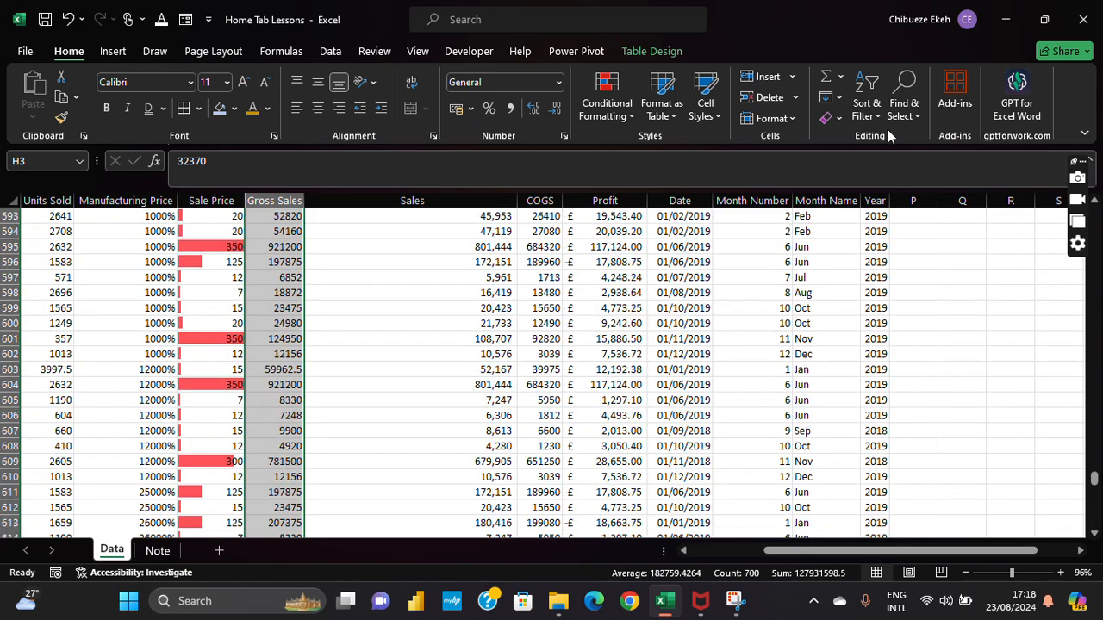
Step: Open the Clear options list and dismiss it without clearing anything
click(837, 120)
click(837, 120)
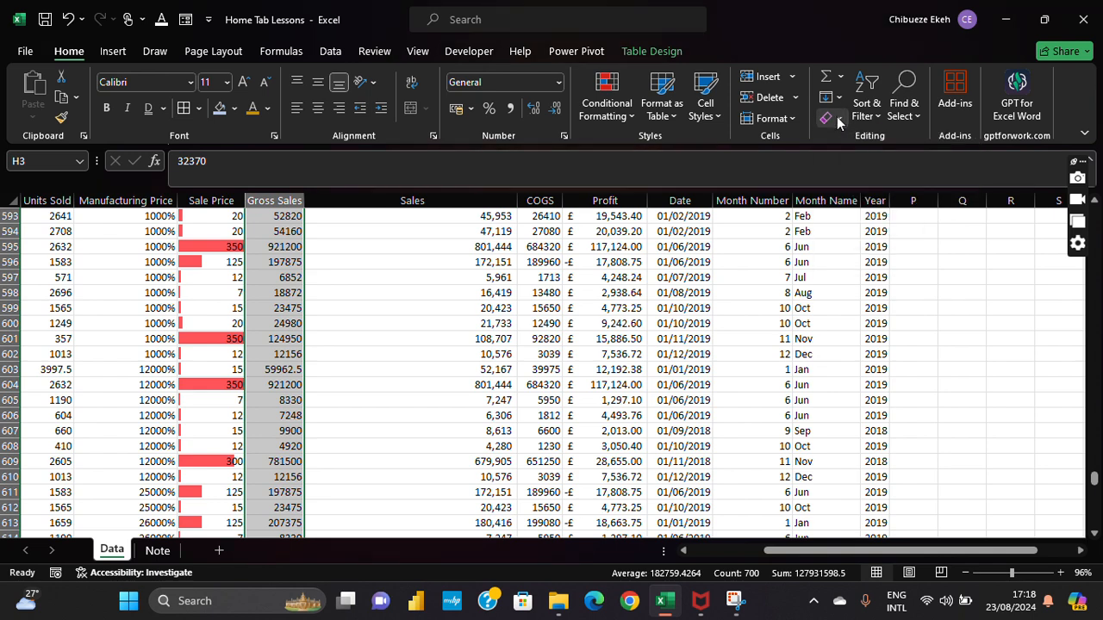
click(838, 120)
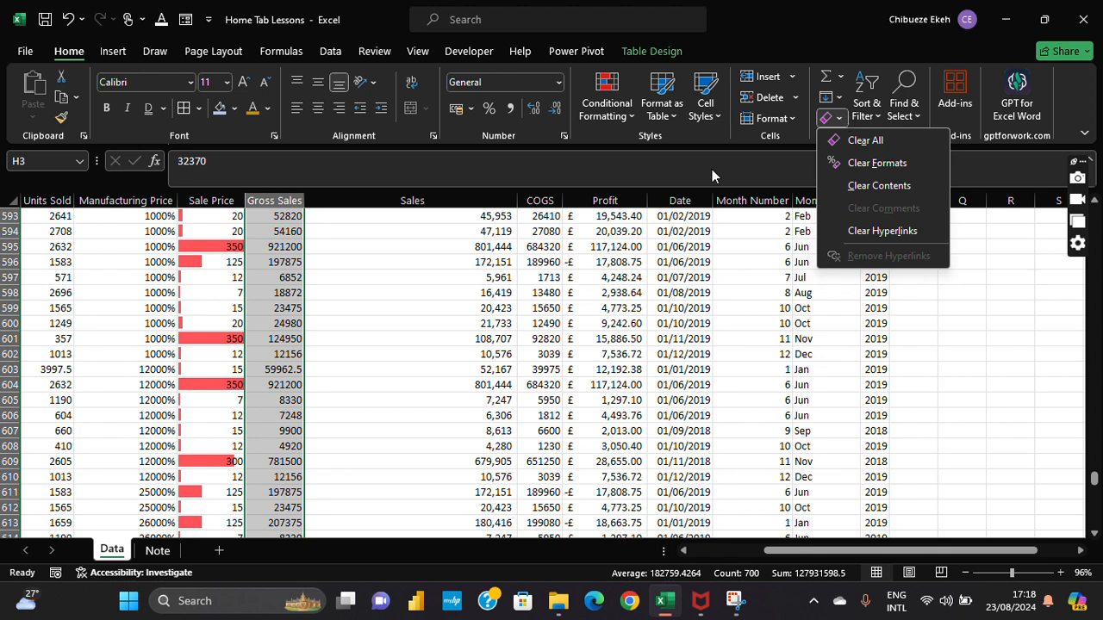
click(740, 214)
Step: Return from M593 to the table's header row and select the Sales and COGS headers I2:J2
click(739, 213)
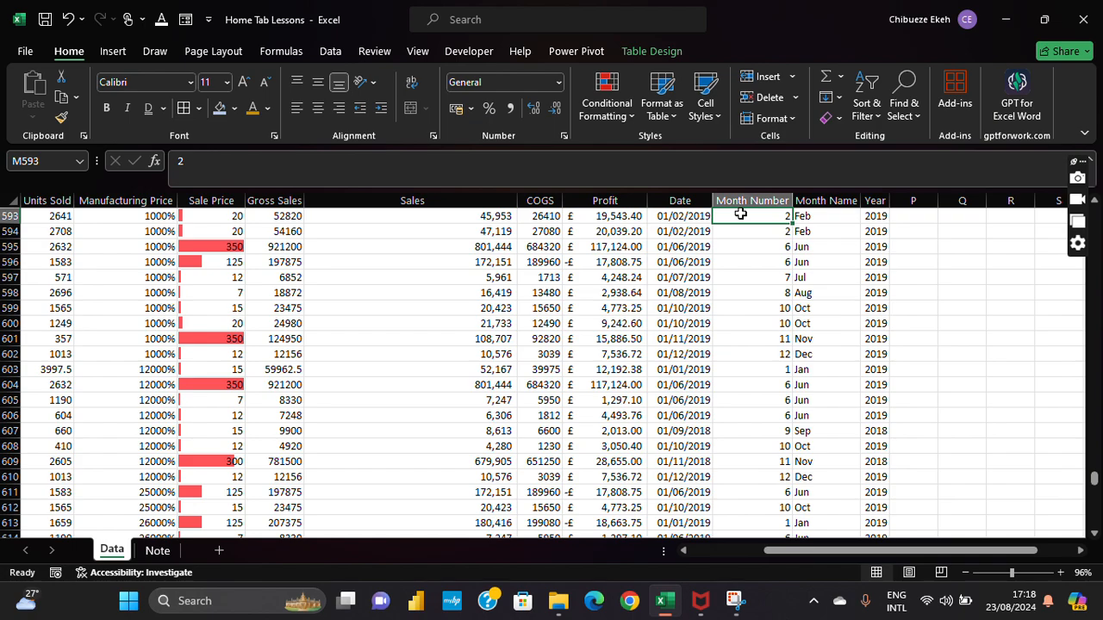
key(ctrl+Up)
key(ctrl+Up)
key(ctrl+Up)
key(ctrl+Up)
key(Down)
key(Left)
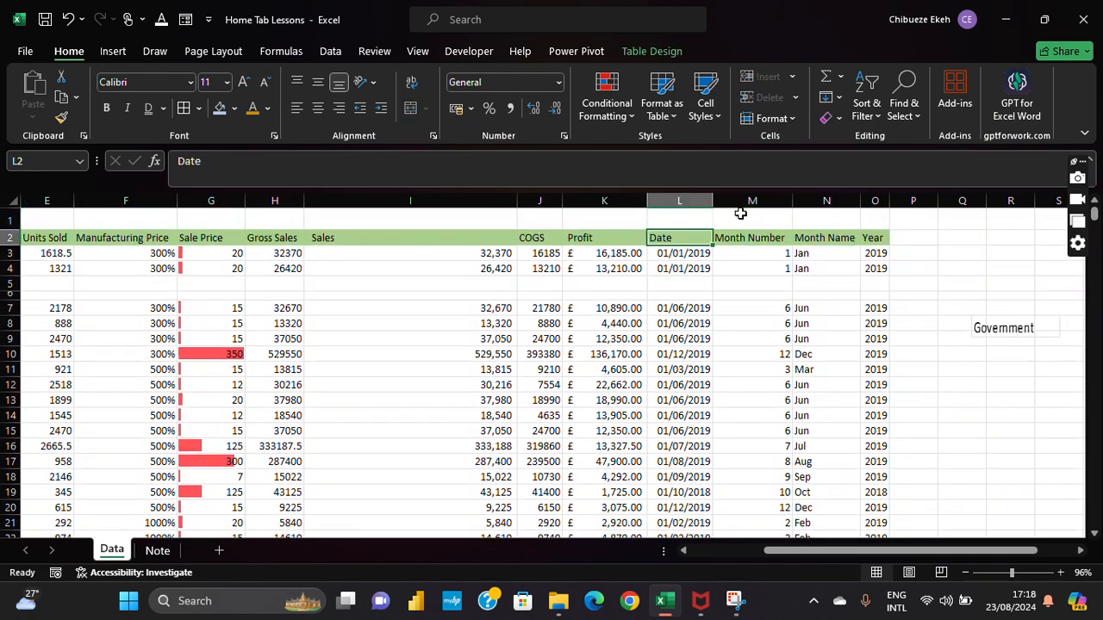
key(ctrl+Left)
scroll(740, 212, right, 2)
key(Down)
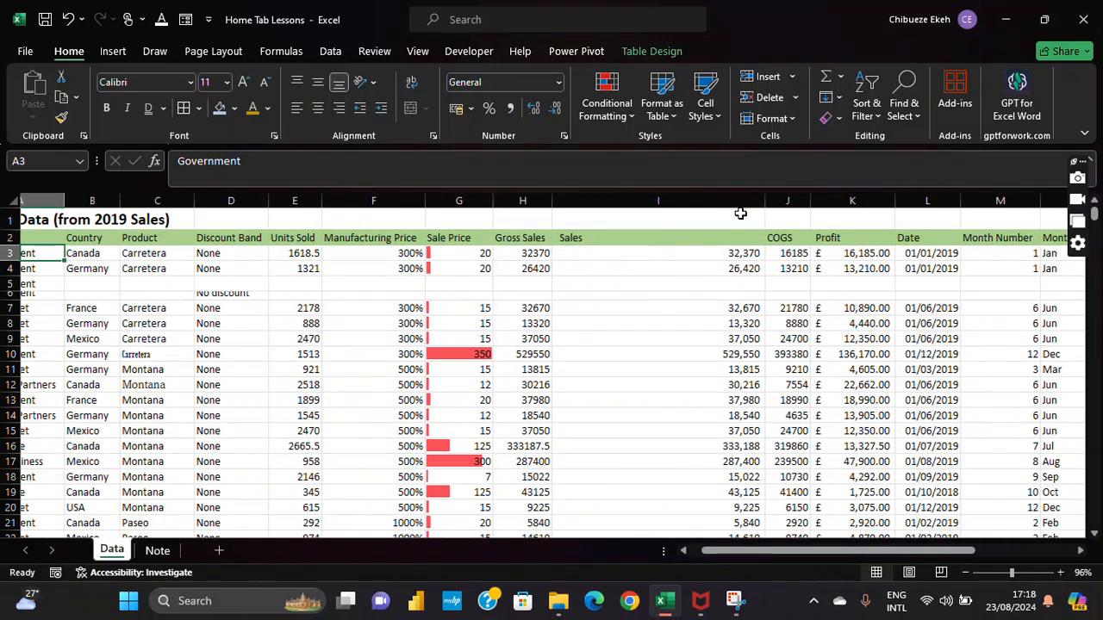
key(Right)
key(Right)
key(Right)
key(Right)
key(Right)
key(Right)
key(Right)
key(Right)
key(Right)
key(Right)
key(Right)
key(Right)
key(Up)
key(Left)
key(Left)
key(Left)
key(Left)
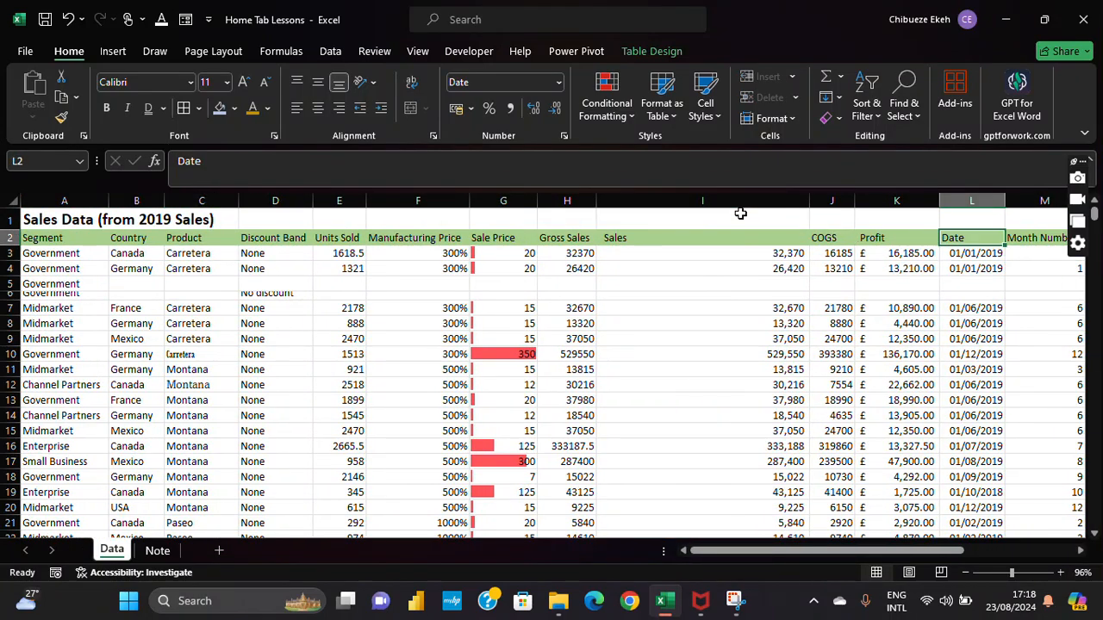
key(shift+Right)
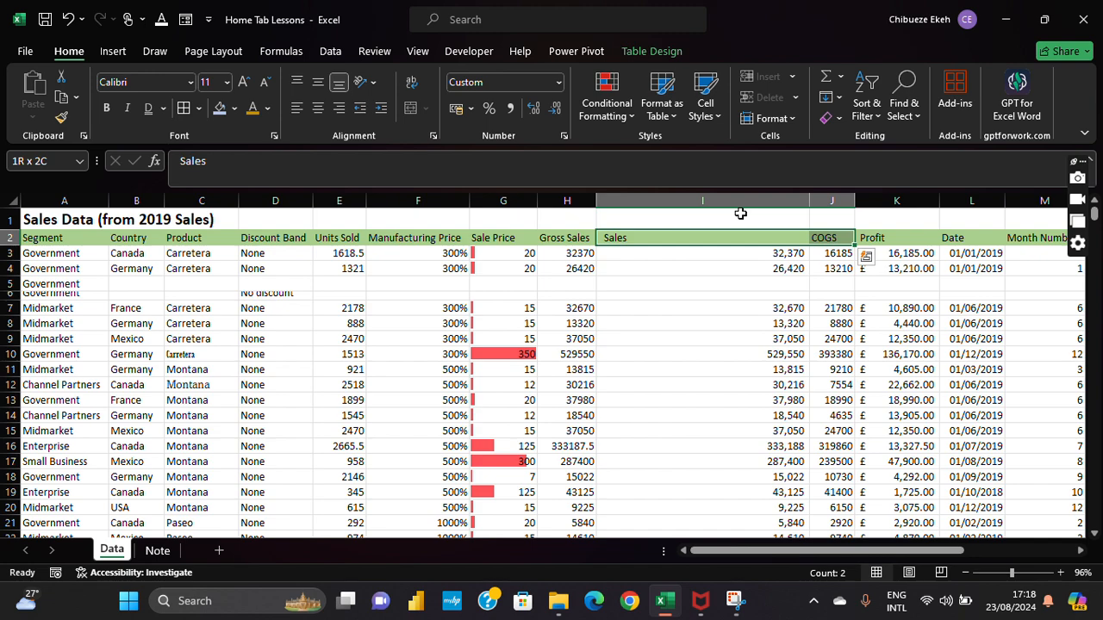
Step: Apply All Borders to the Sales-through-Year range I2:O20
drag(738, 237, 1007, 476)
drag(1021, 487, 1022, 508)
click(195, 111)
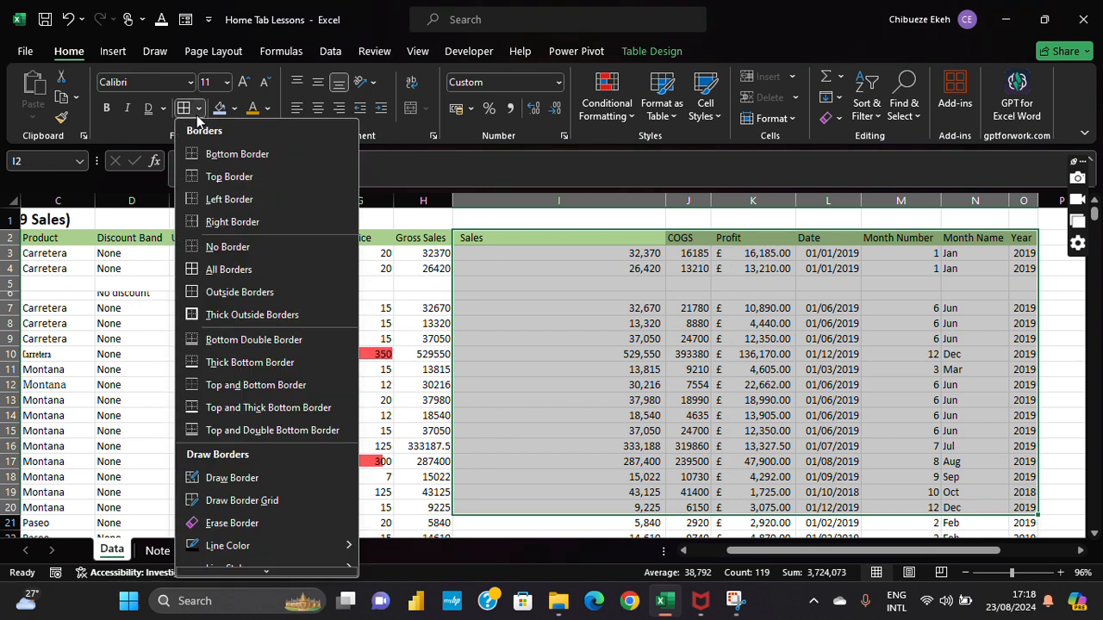
click(191, 270)
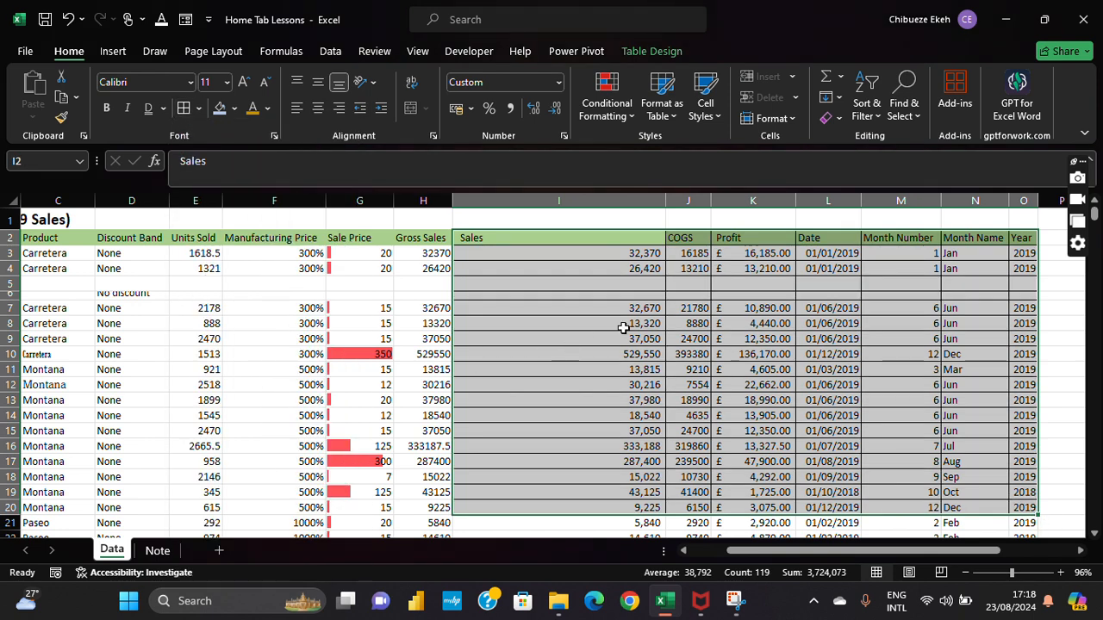
click(864, 322)
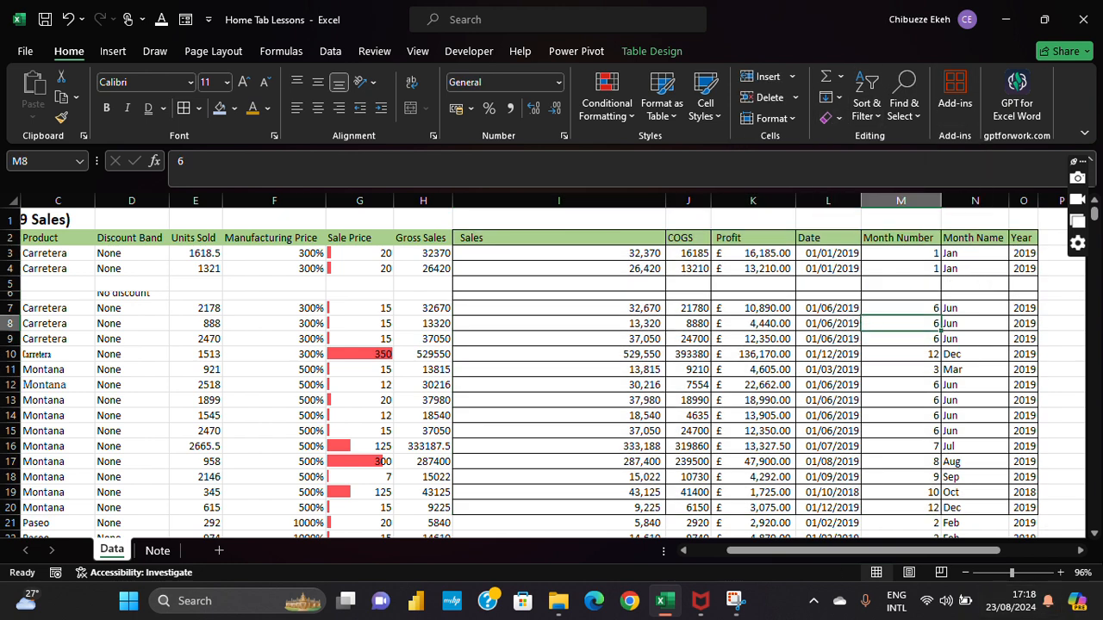
scroll(1095, 551, right, 2)
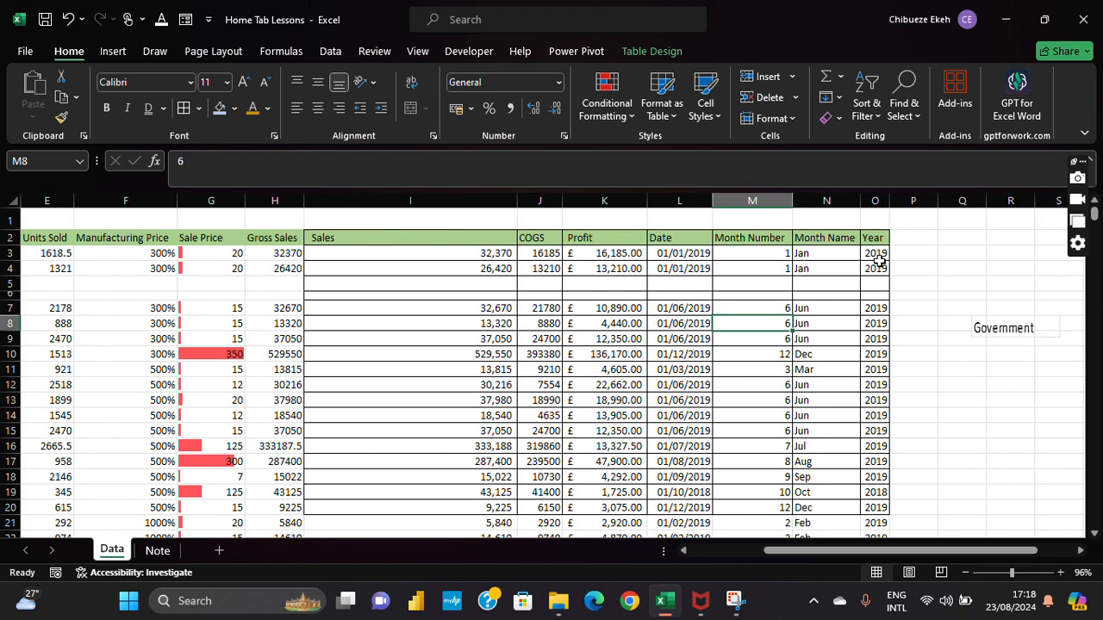
click(874, 231)
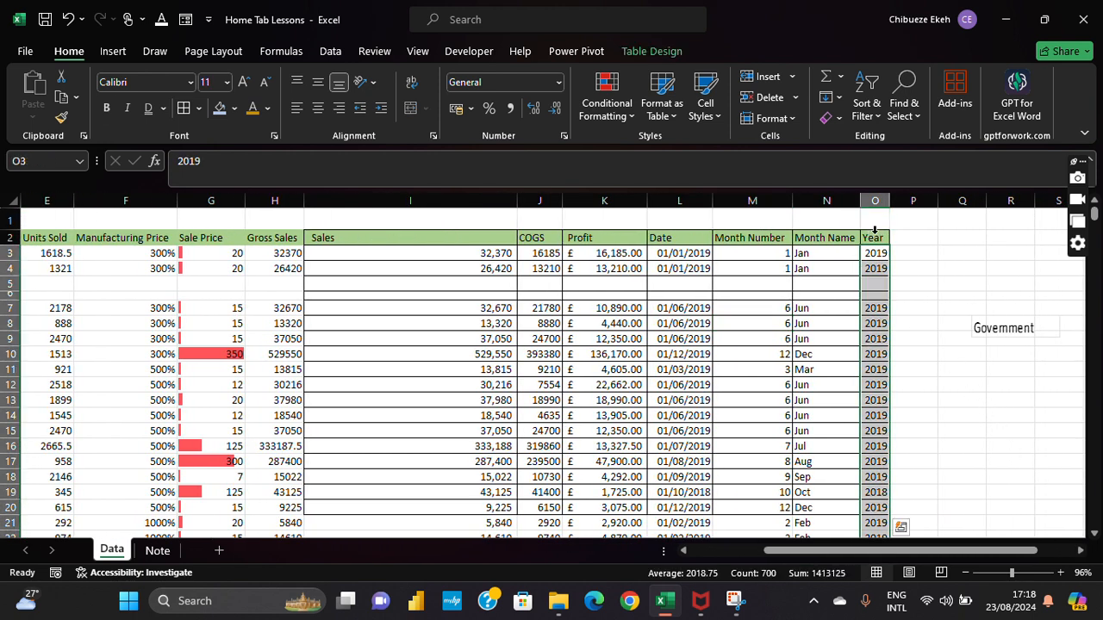
click(872, 237)
click(892, 267)
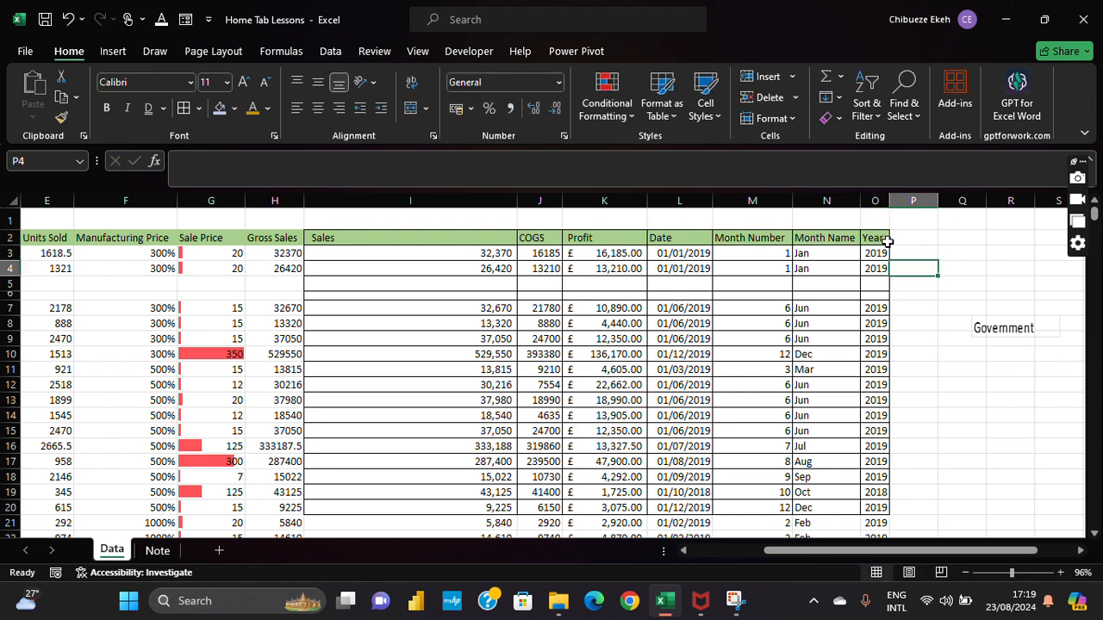
drag(877, 239, 848, 408)
click(834, 118)
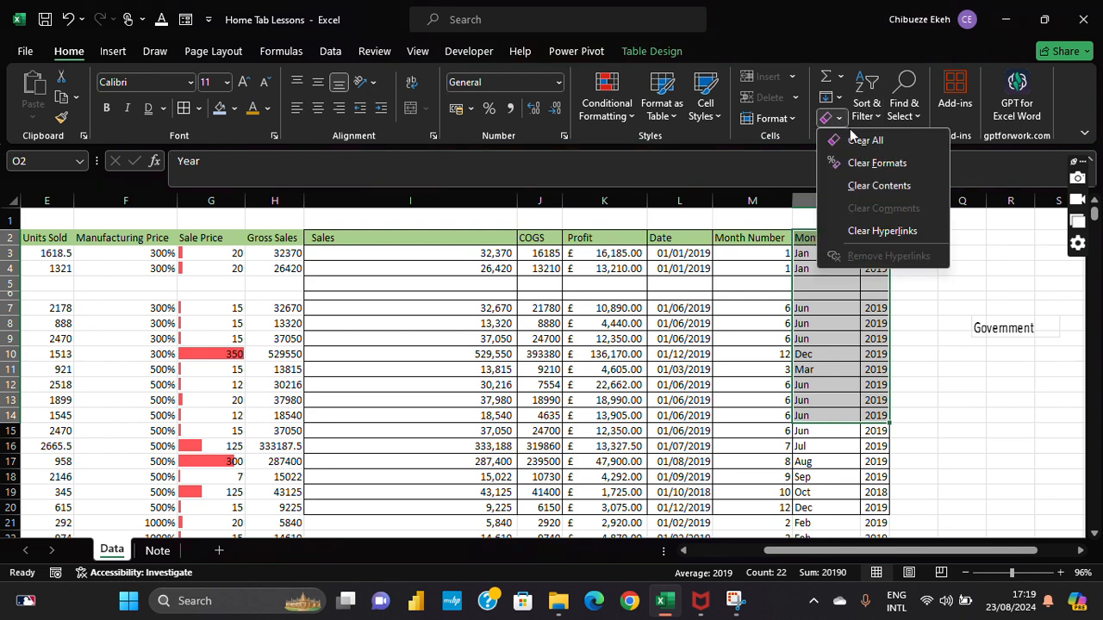
click(861, 141)
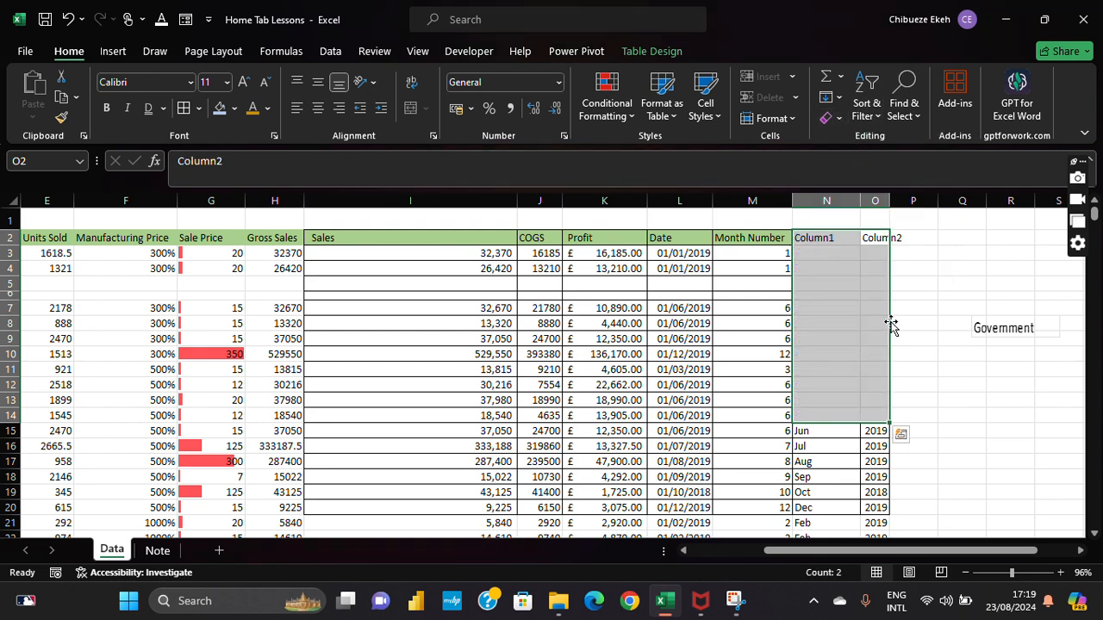
click(927, 305)
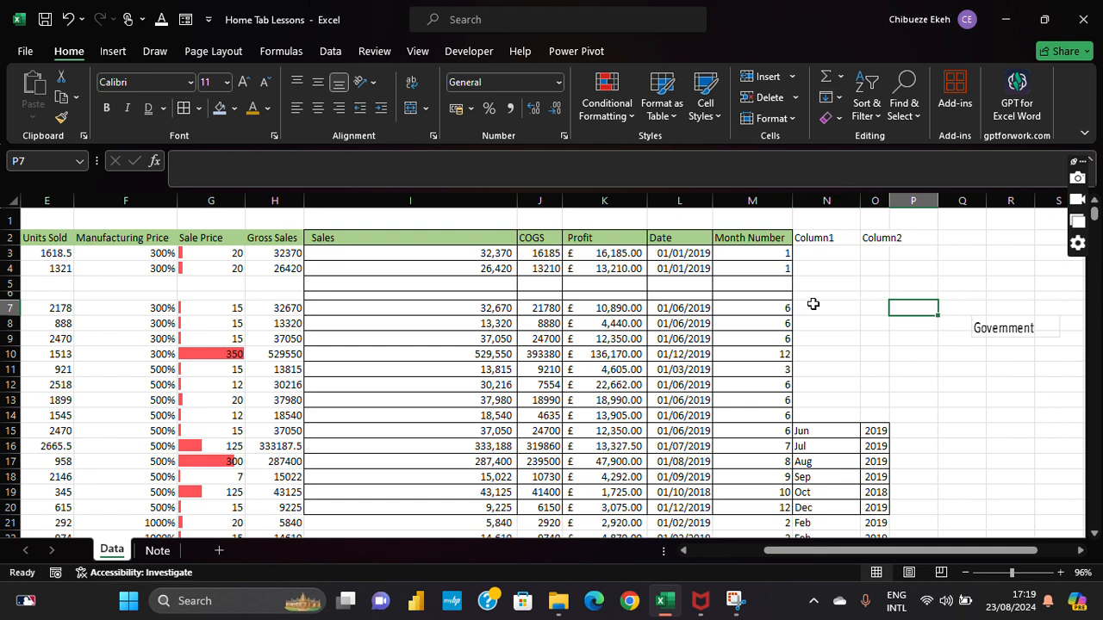
drag(840, 257, 847, 406)
click(866, 415)
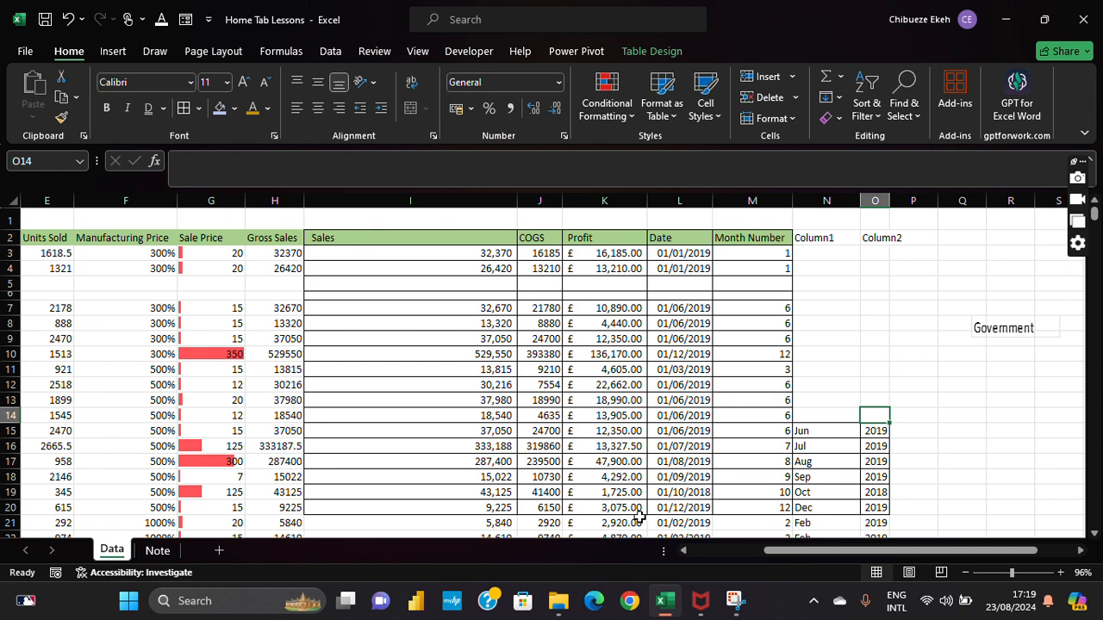
click(66, 18)
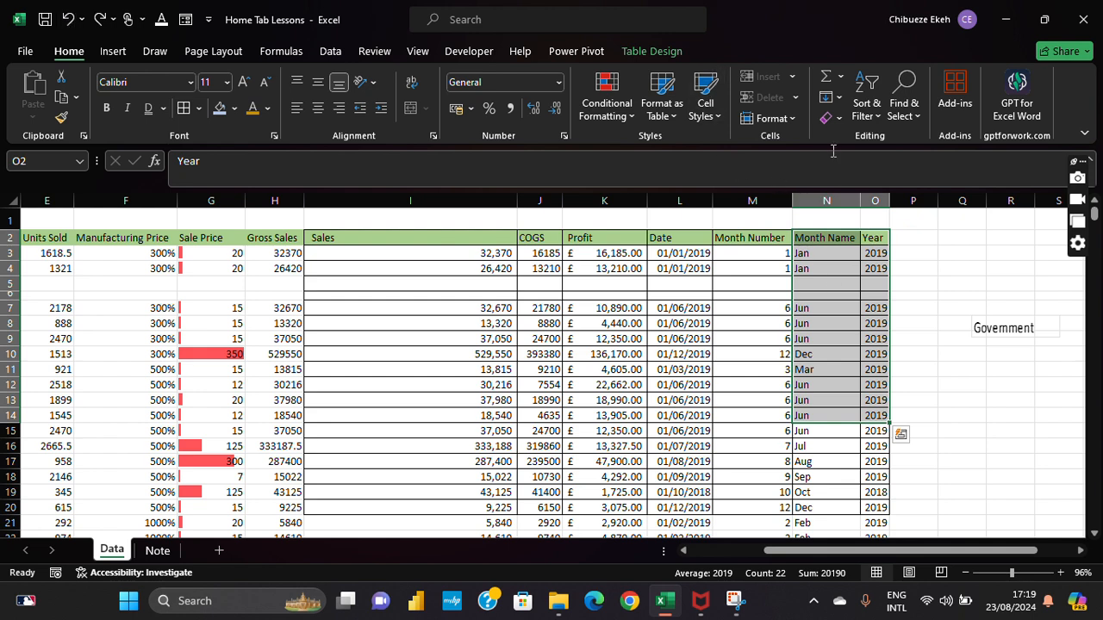
Step: Try Clear Formats on the selected cells, then undo to restore the formatting
click(838, 120)
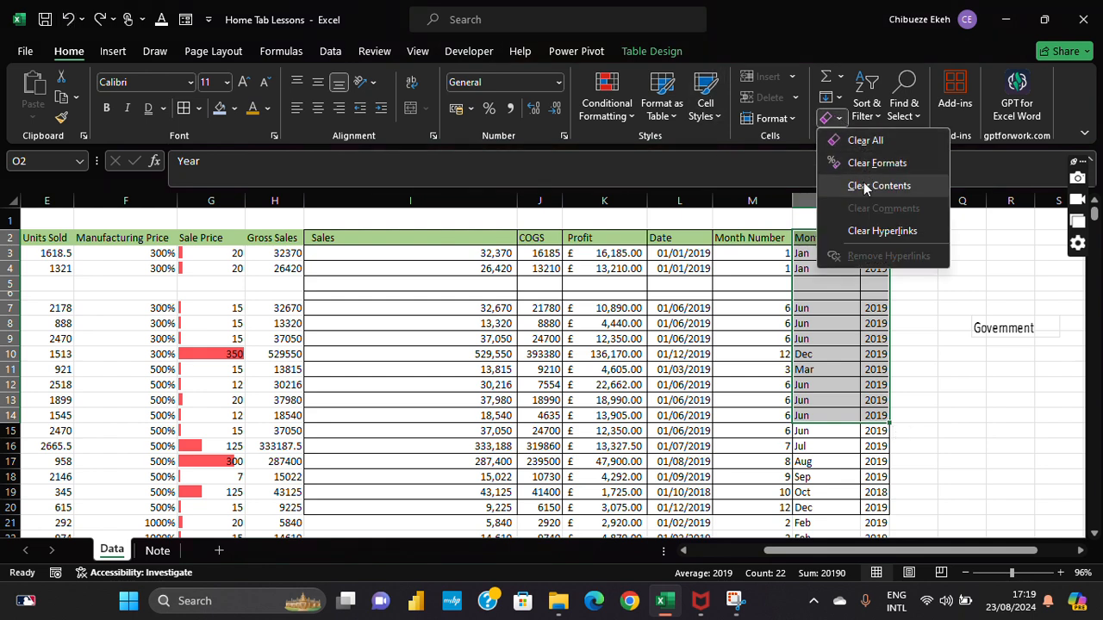
click(876, 163)
click(908, 338)
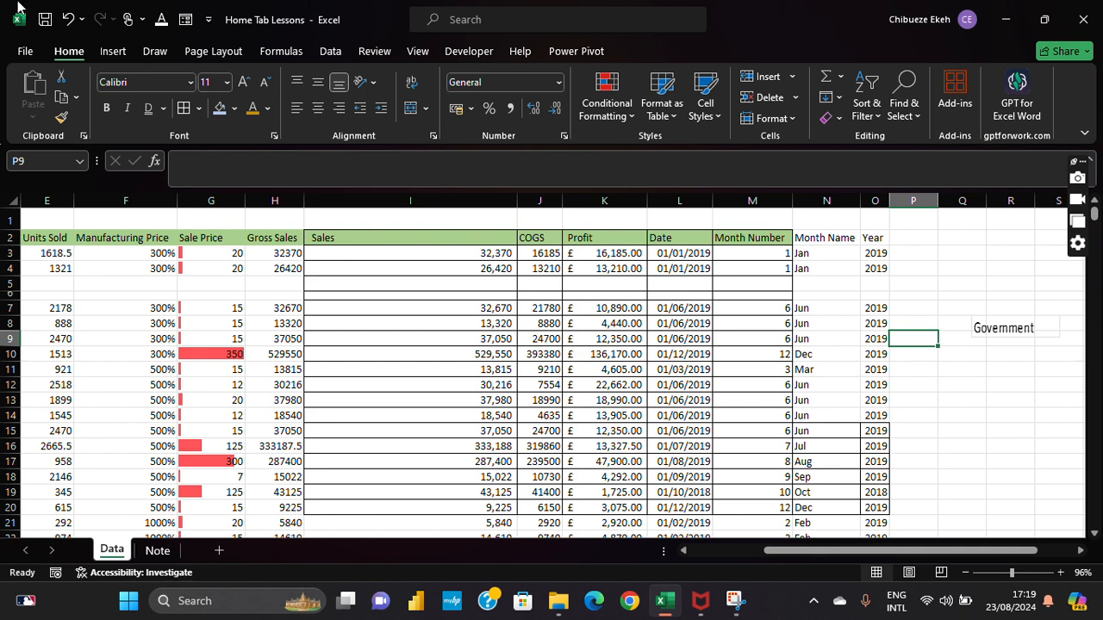
click(67, 19)
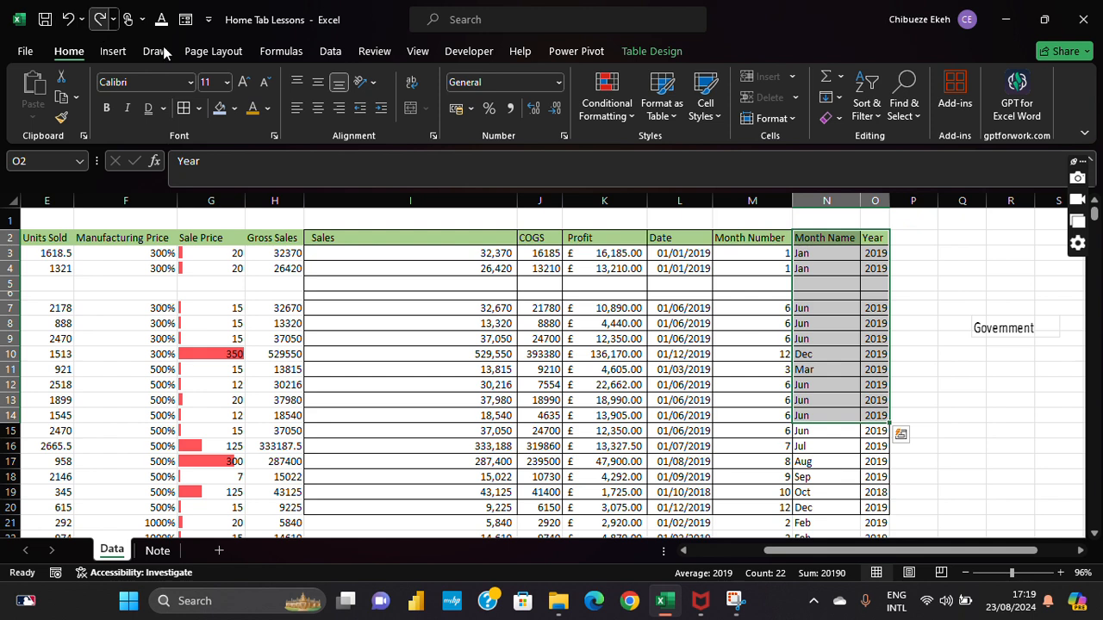
Step: Try Clear Contents on the selected cells, then undo to restore Month Name and Year
click(832, 118)
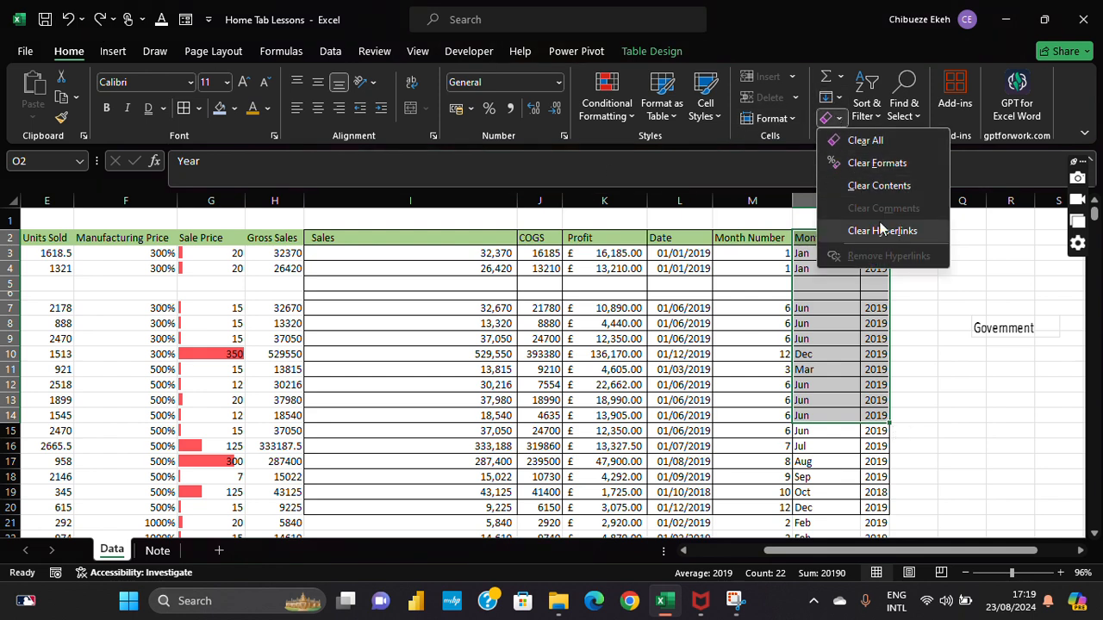
click(886, 187)
click(898, 273)
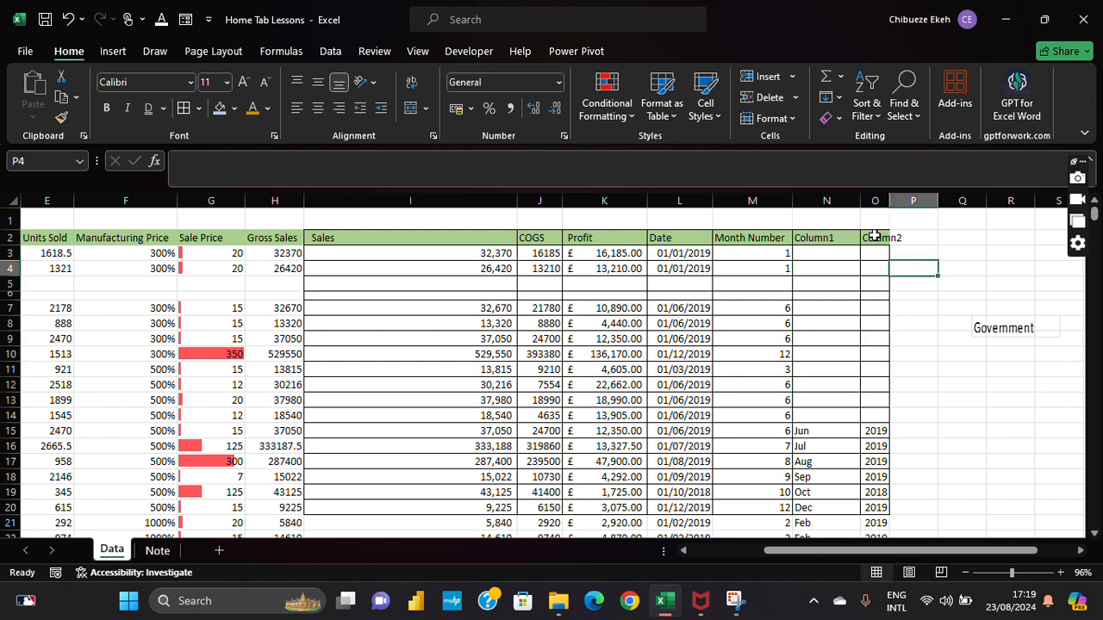
click(68, 19)
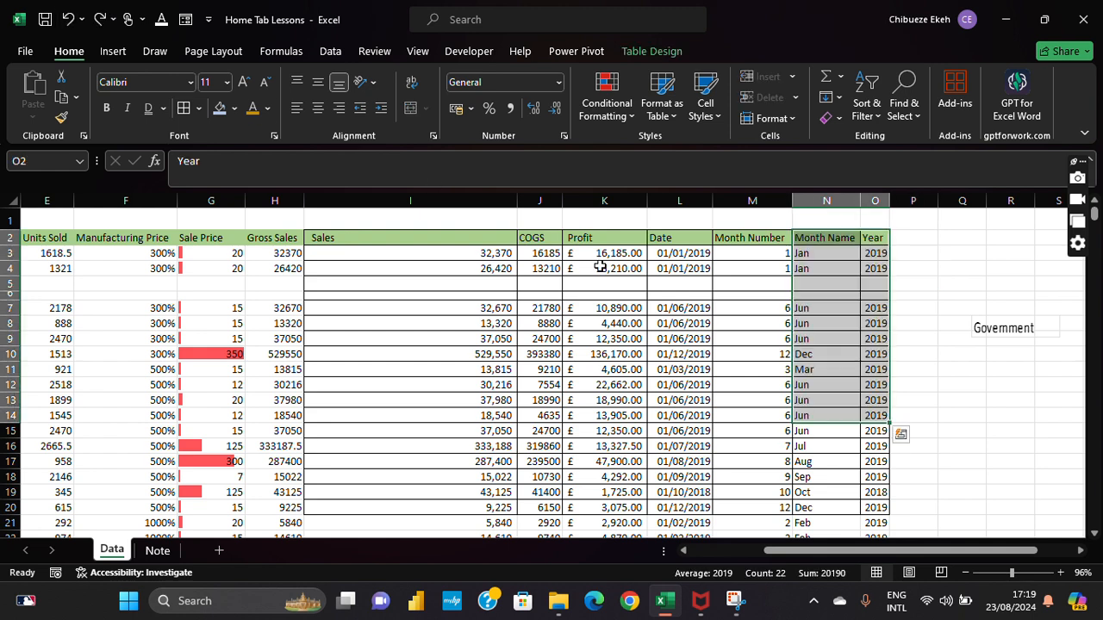
Step: Close the Clear menu unused and bring up the Sort & Filter options
click(831, 118)
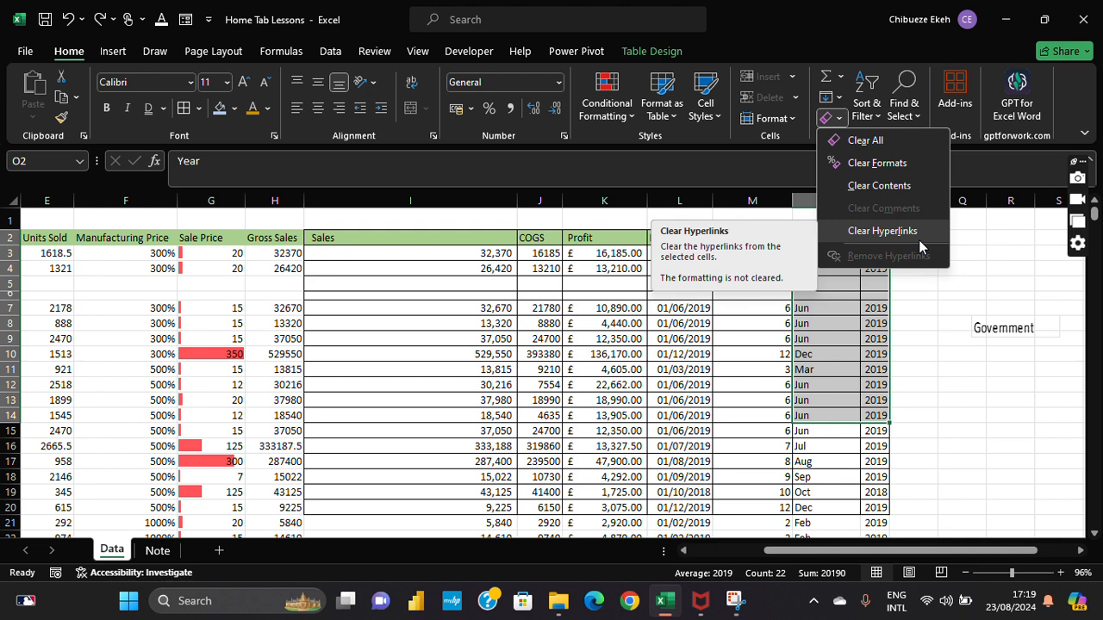
click(919, 437)
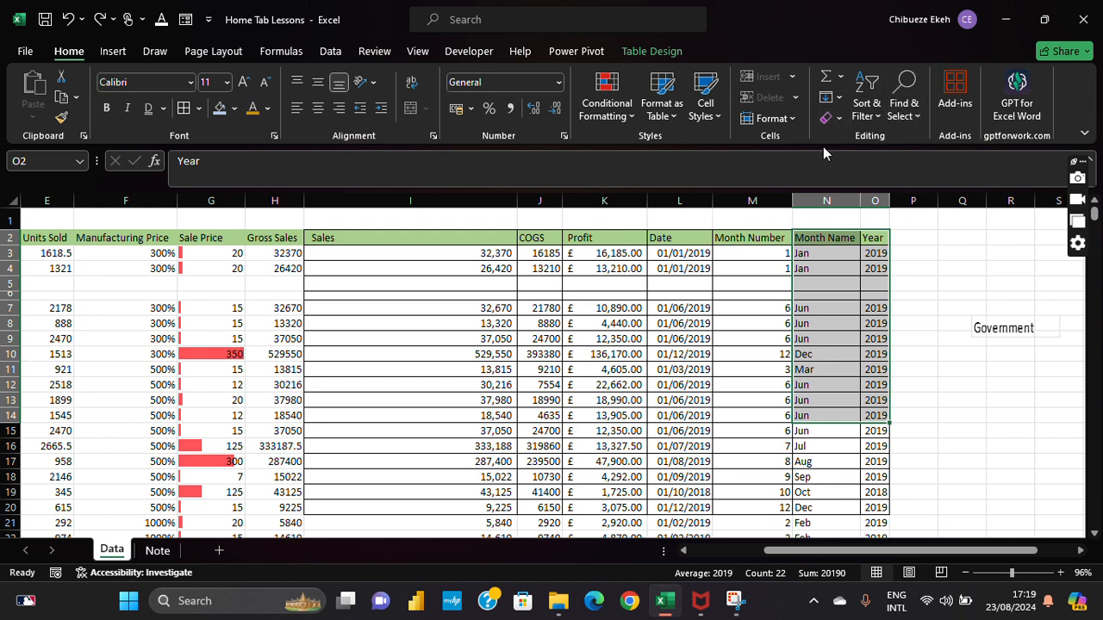
click(862, 111)
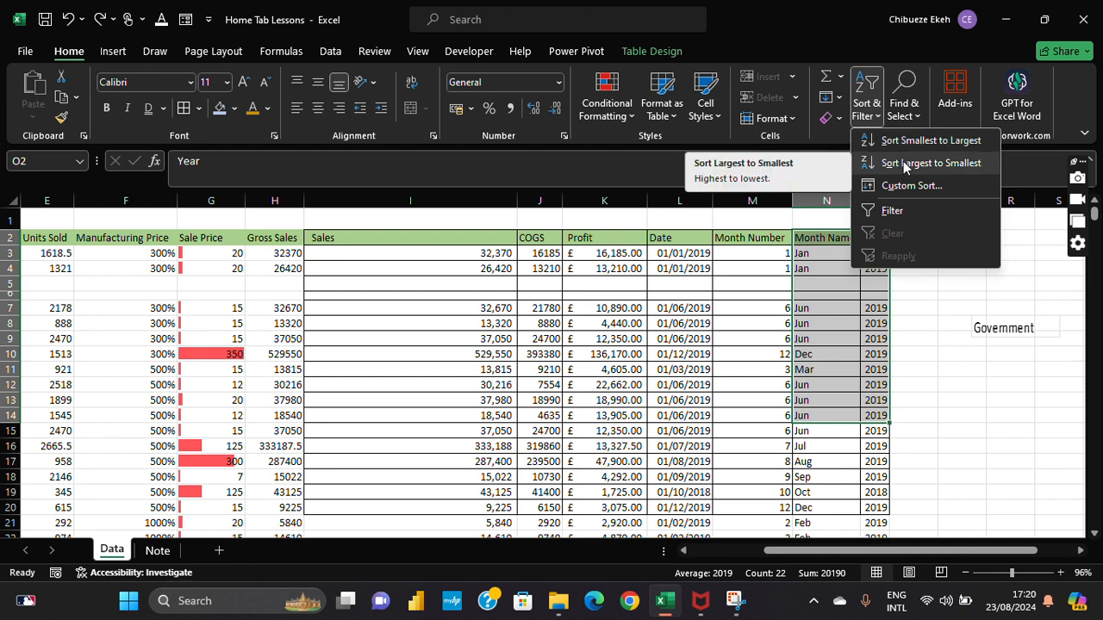
Step: Select the table from the Segment header A2 to Year's last row and open Custom Sort
click(627, 271)
key(Home)
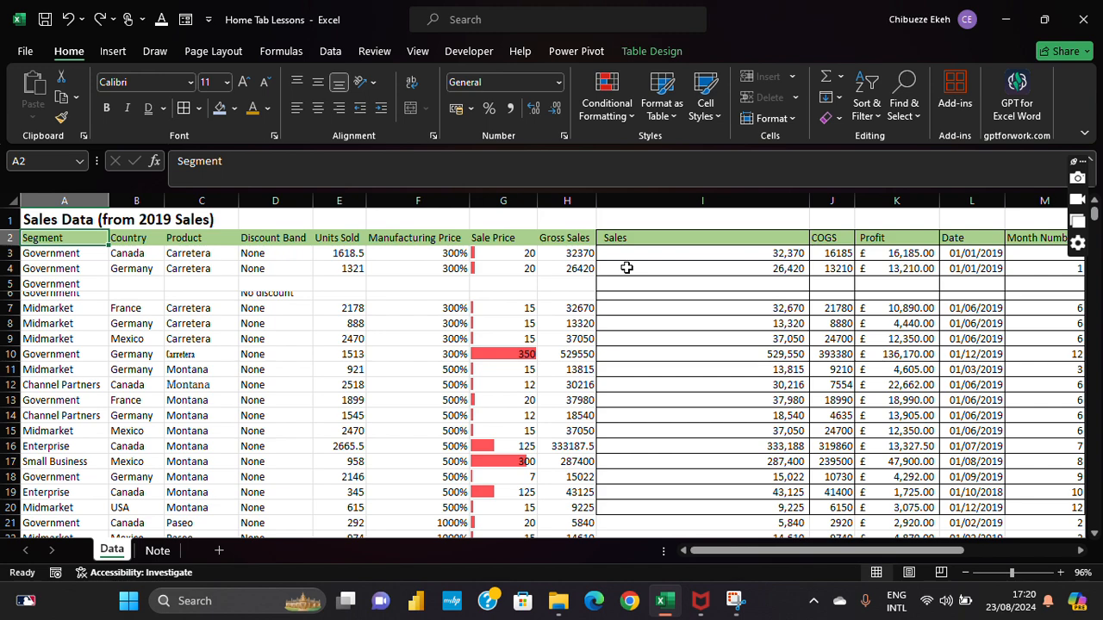
key(ctrl+shift+Right)
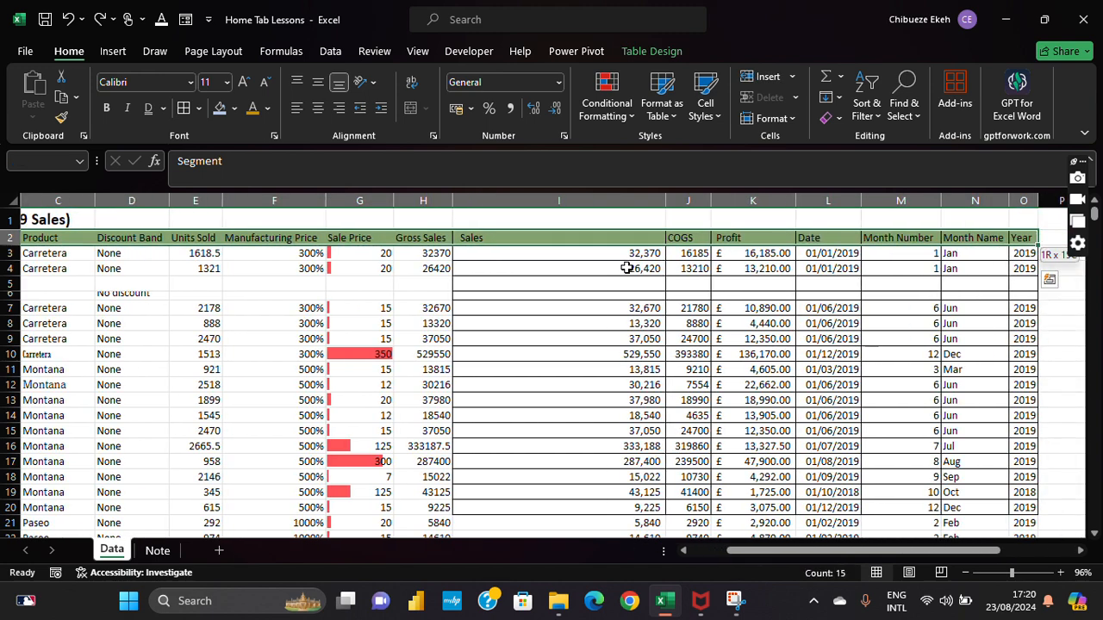
key(ctrl+shift+Down)
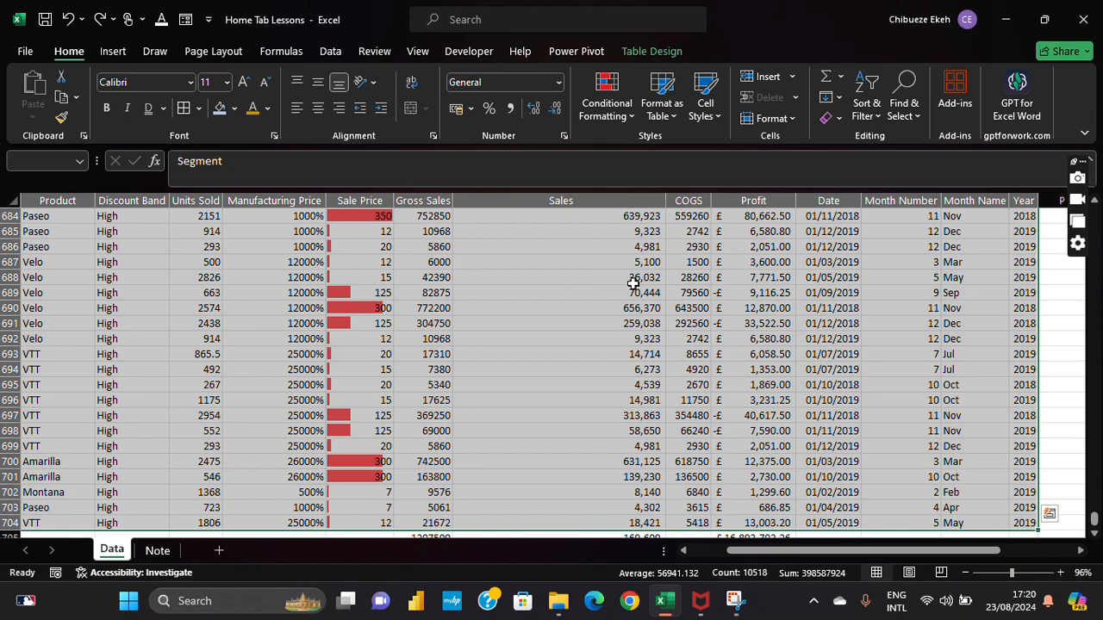
click(882, 114)
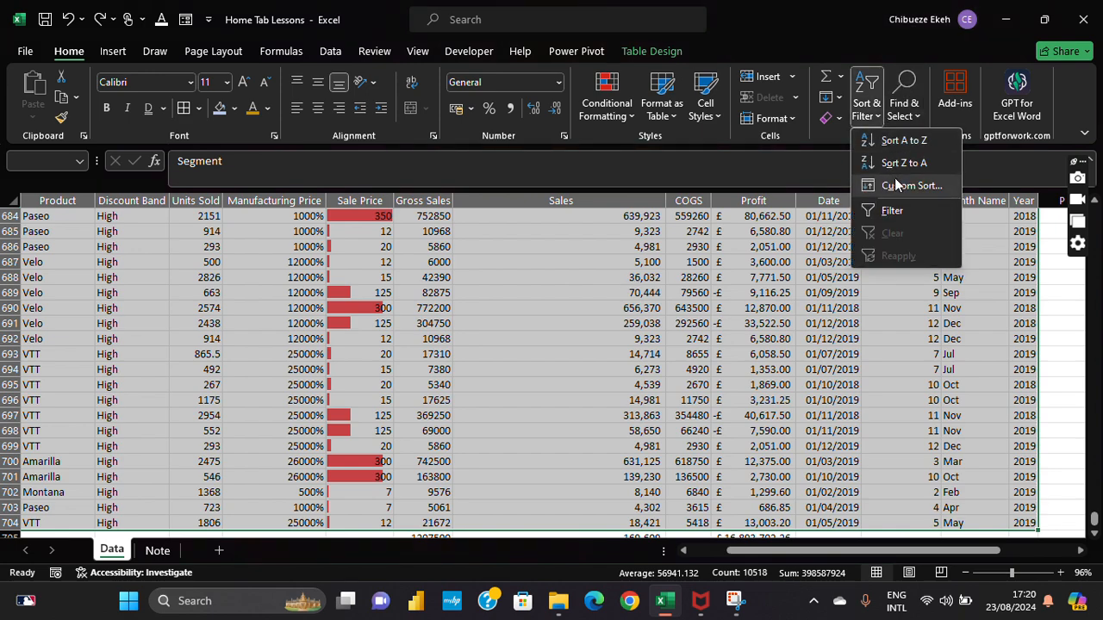
click(899, 186)
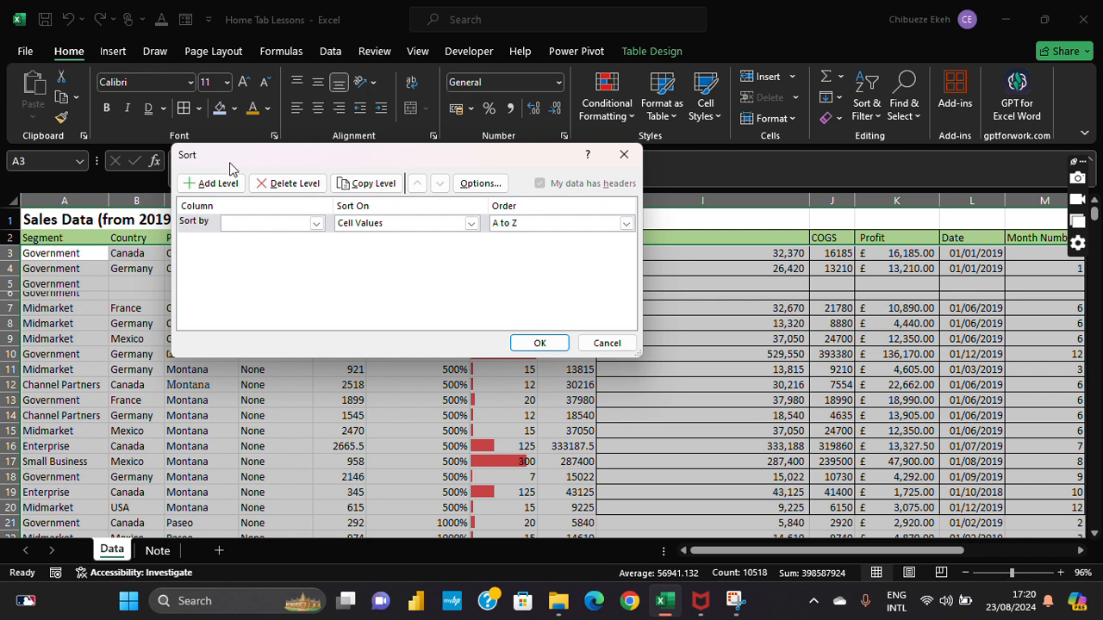
Step: Sort by the Segment column on Cell Values, A to Z, then deselect the table
click(317, 226)
click(297, 240)
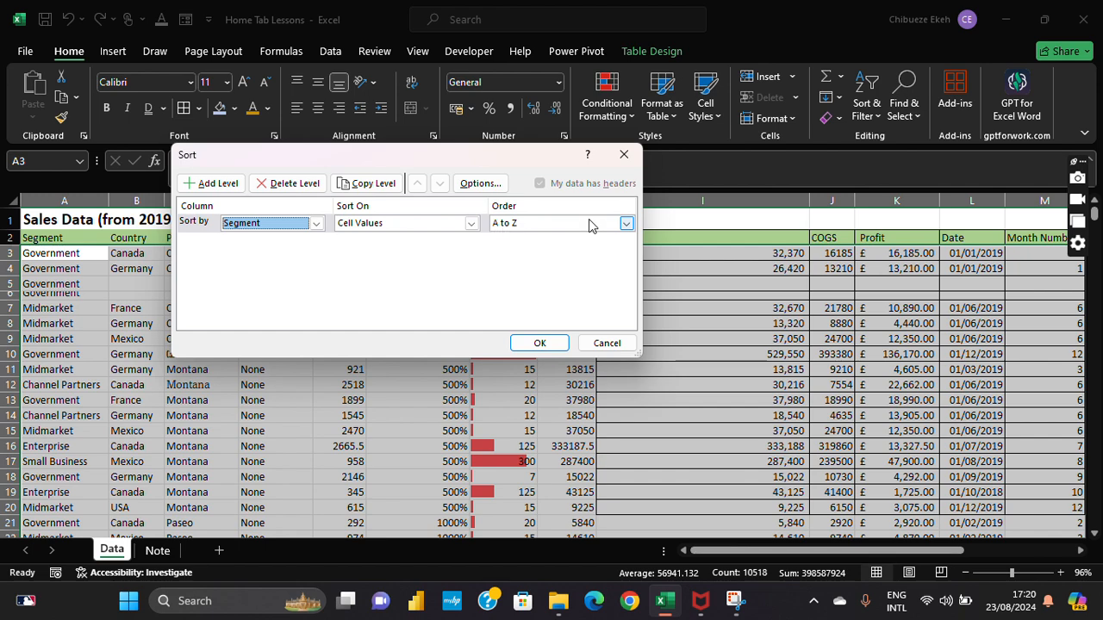
click(548, 338)
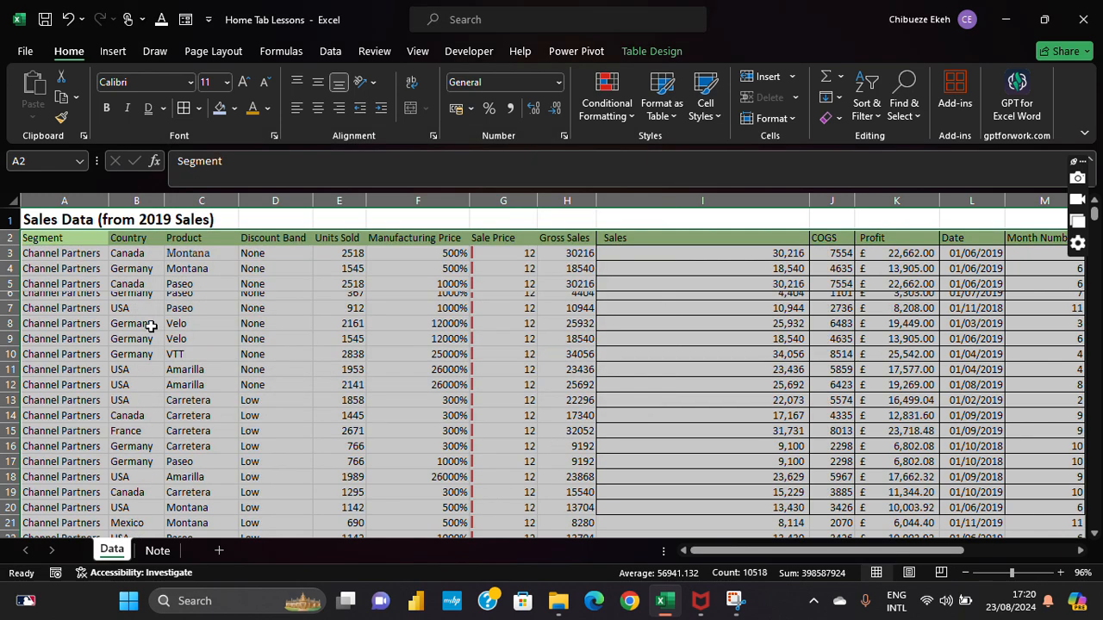
click(43, 253)
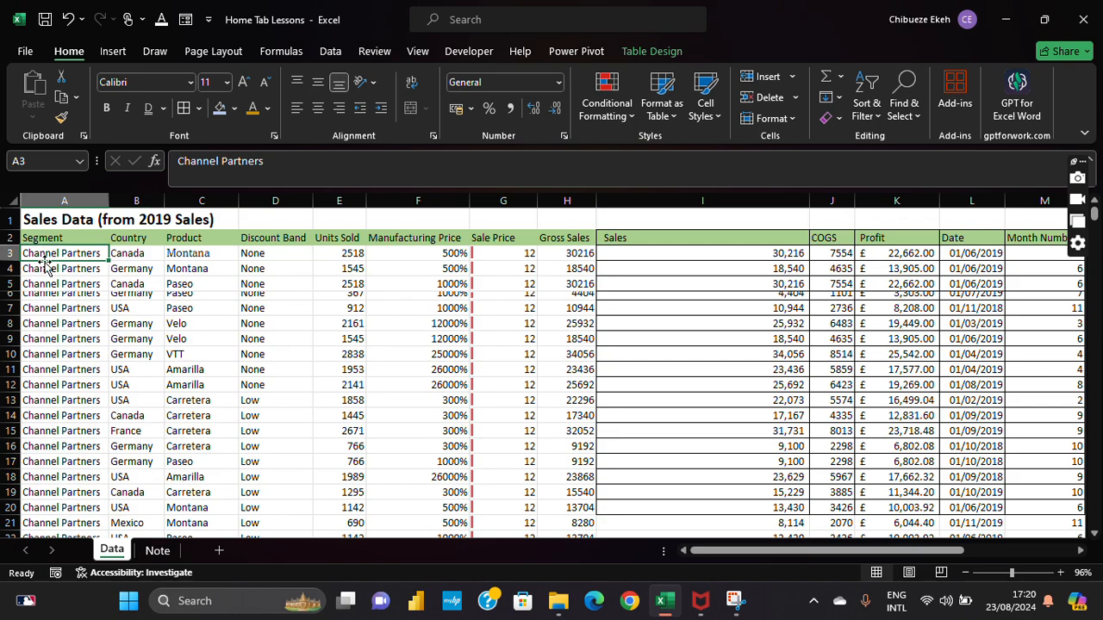
Step: Scroll down through the Segment-sorted rows to the Small Business block
scroll(43, 259, down, 4)
scroll(43, 263, up, 4)
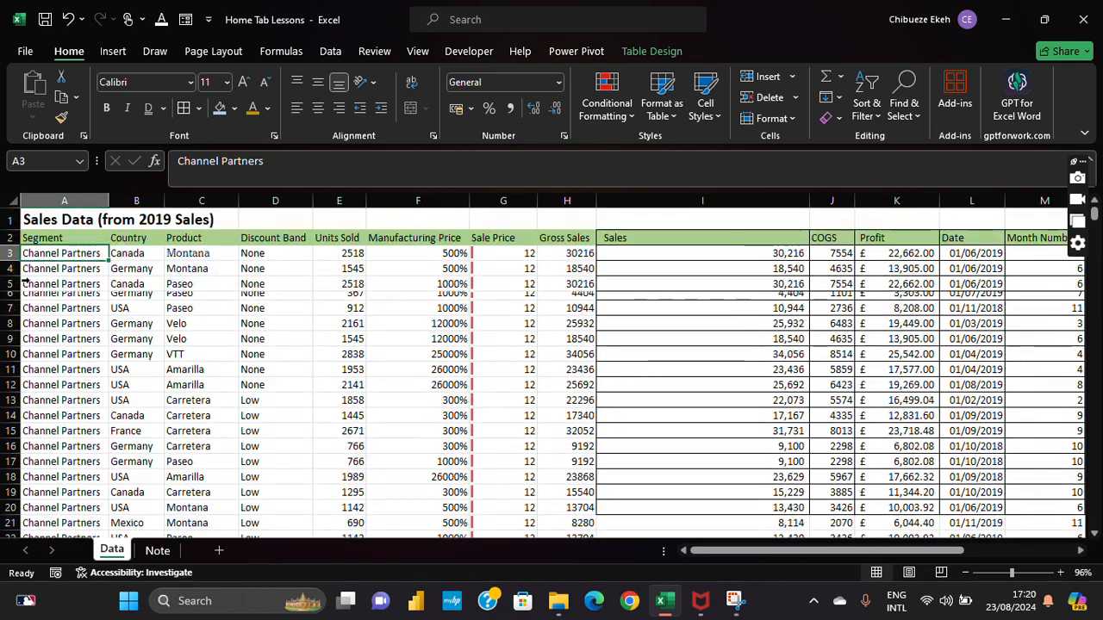
scroll(62, 345, down, 20)
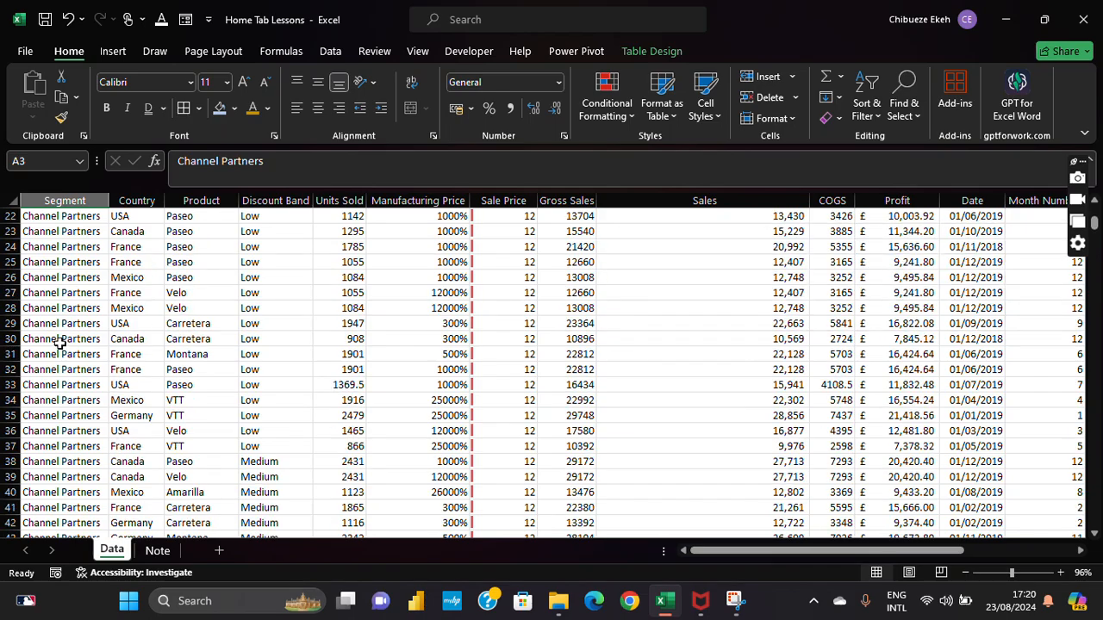
scroll(60, 344, down, 11)
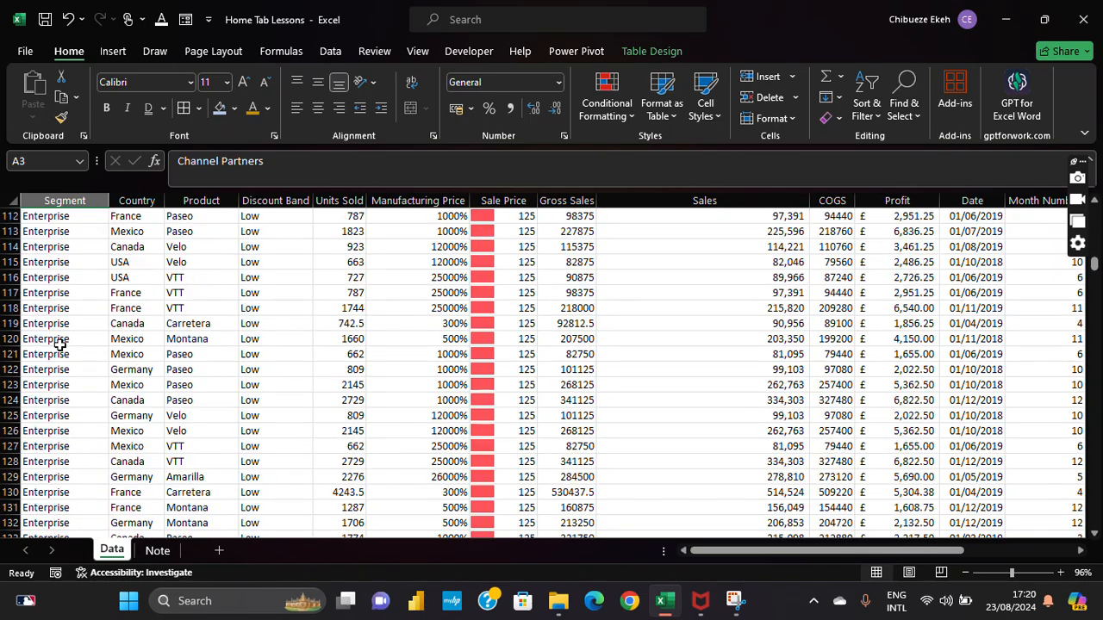
scroll(60, 343, down, 20)
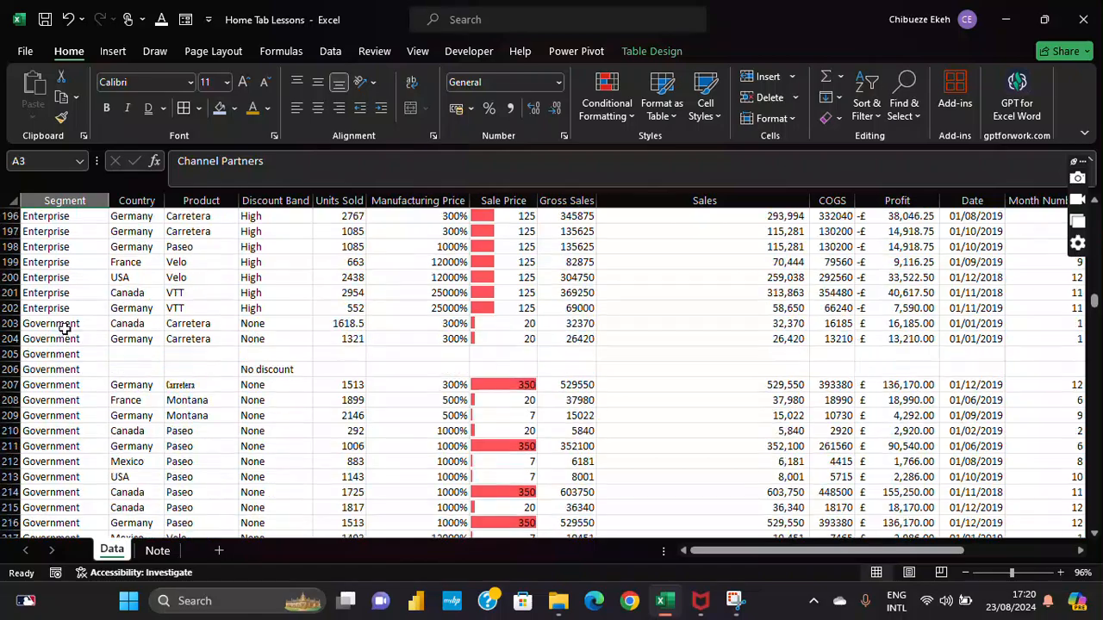
scroll(63, 332, up, 11)
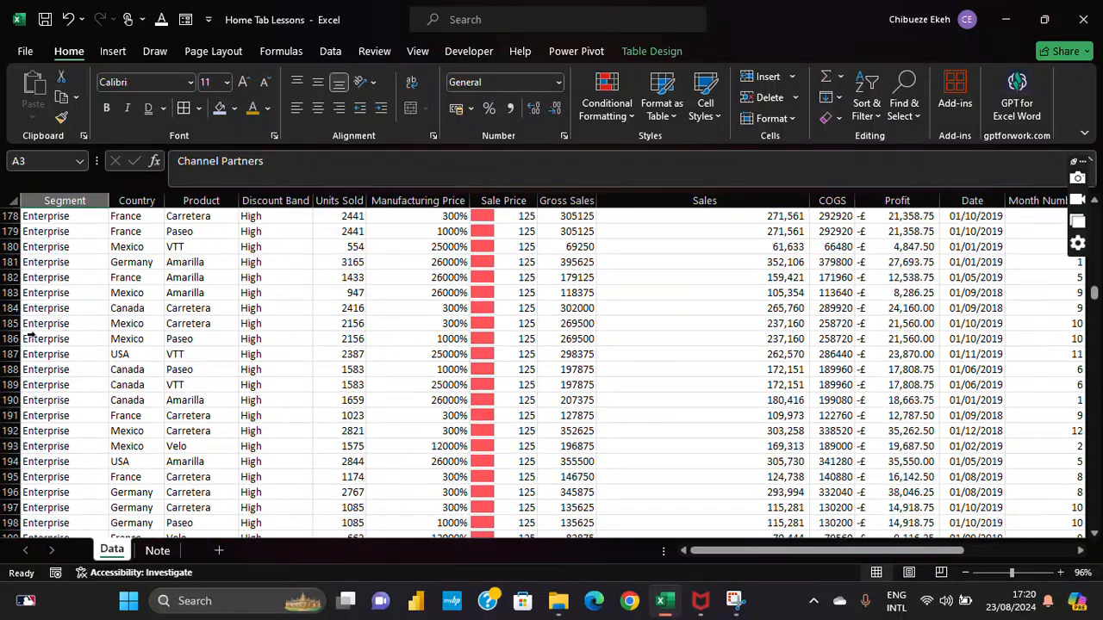
scroll(34, 337, down, 4)
scroll(35, 339, down, 20)
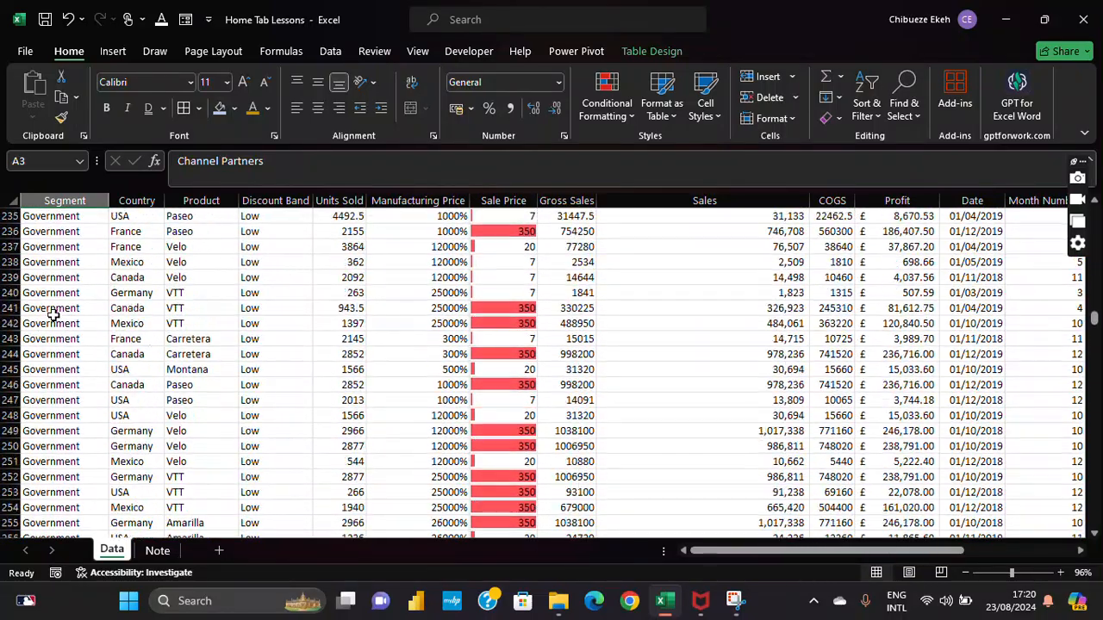
scroll(52, 317, down, 20)
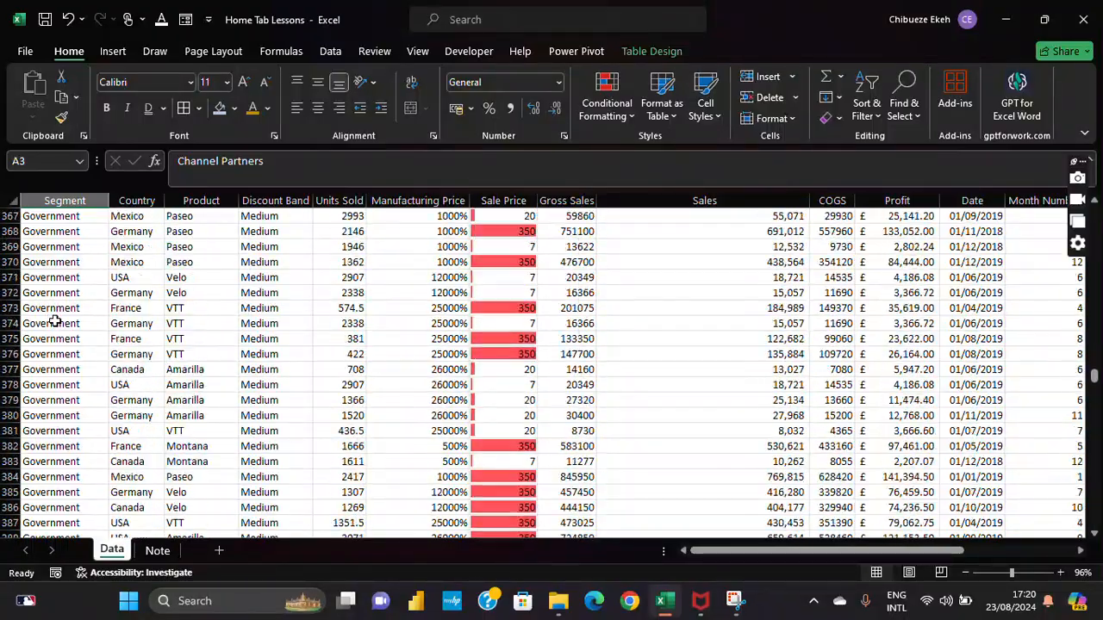
scroll(54, 323, down, 20)
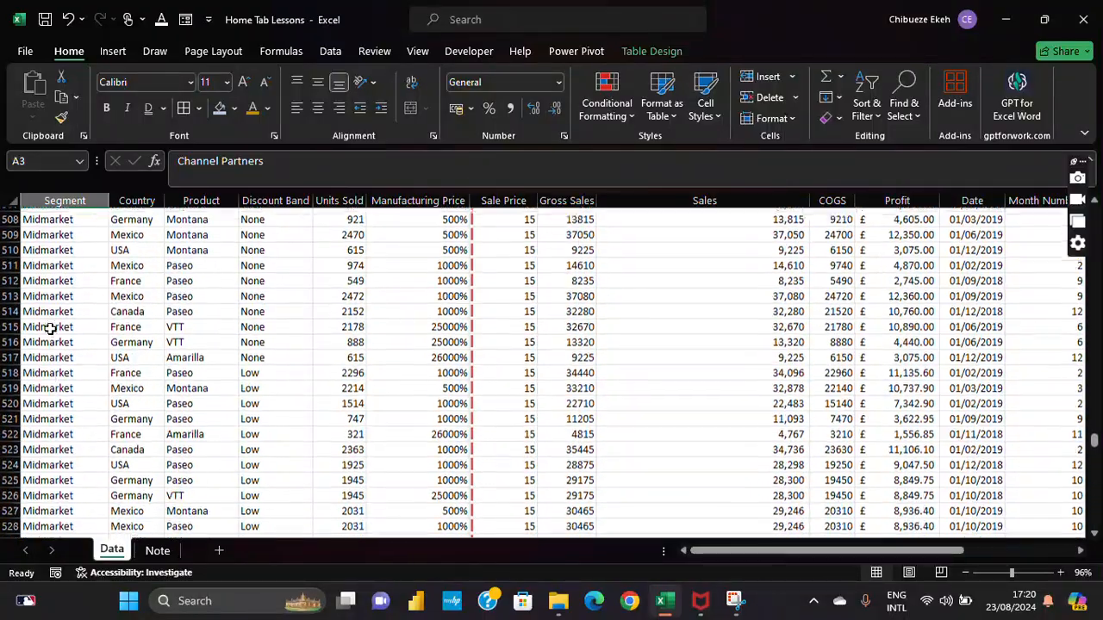
scroll(51, 326, down, 20)
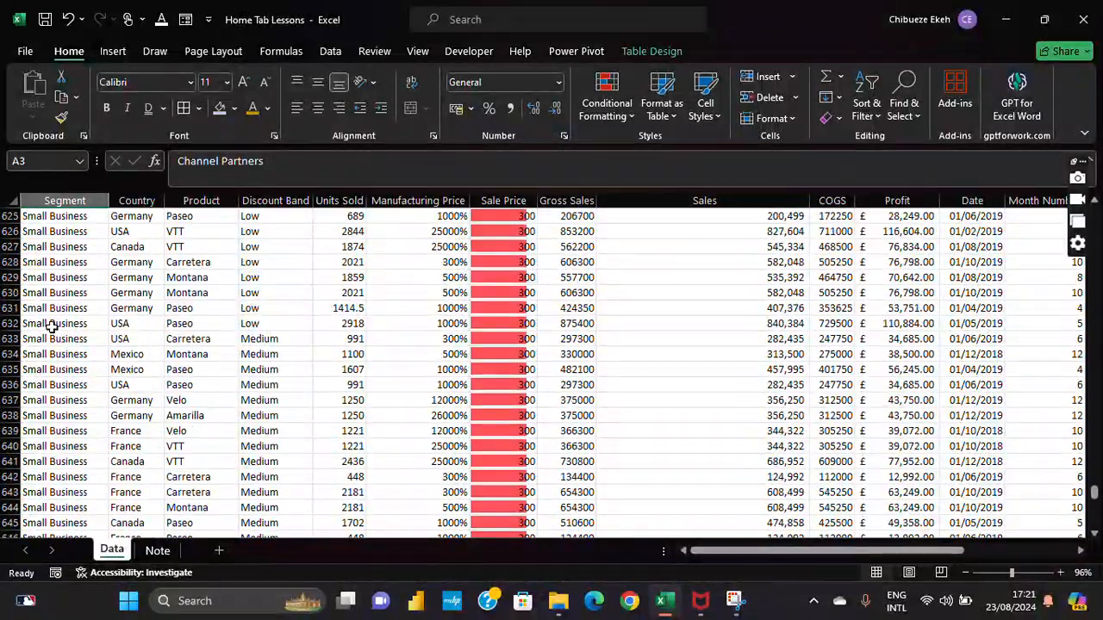
click(51, 324)
Step: Select the whole table again from A2 across to Year and down to the last row
key(ctrl+Home)
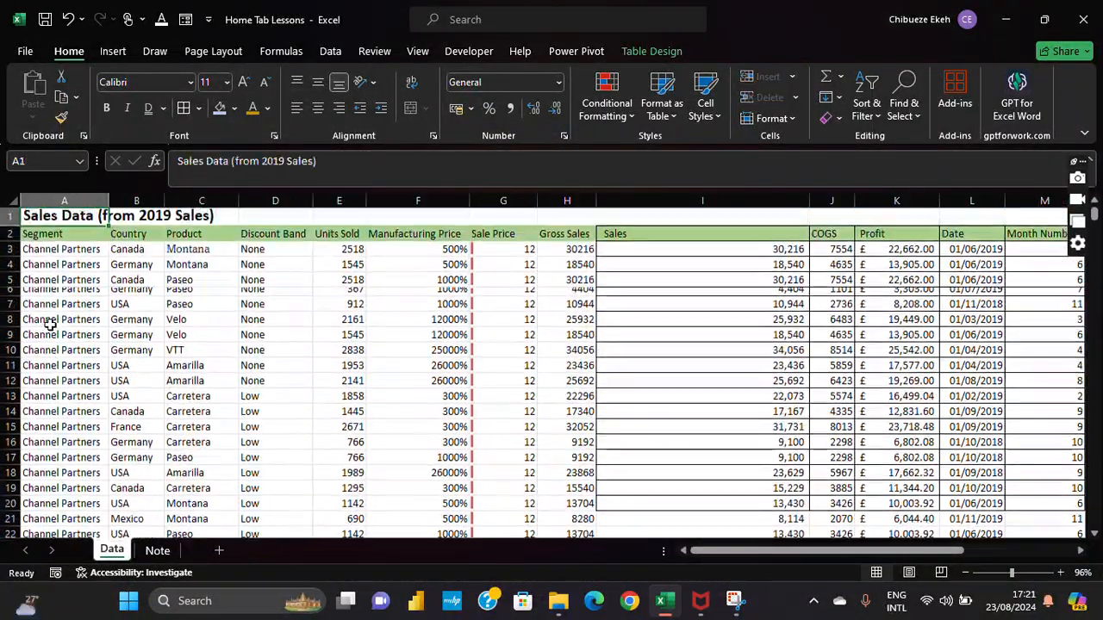
key(Down)
key(ctrl+shift+Right)
key(ctrl+shift+Down)
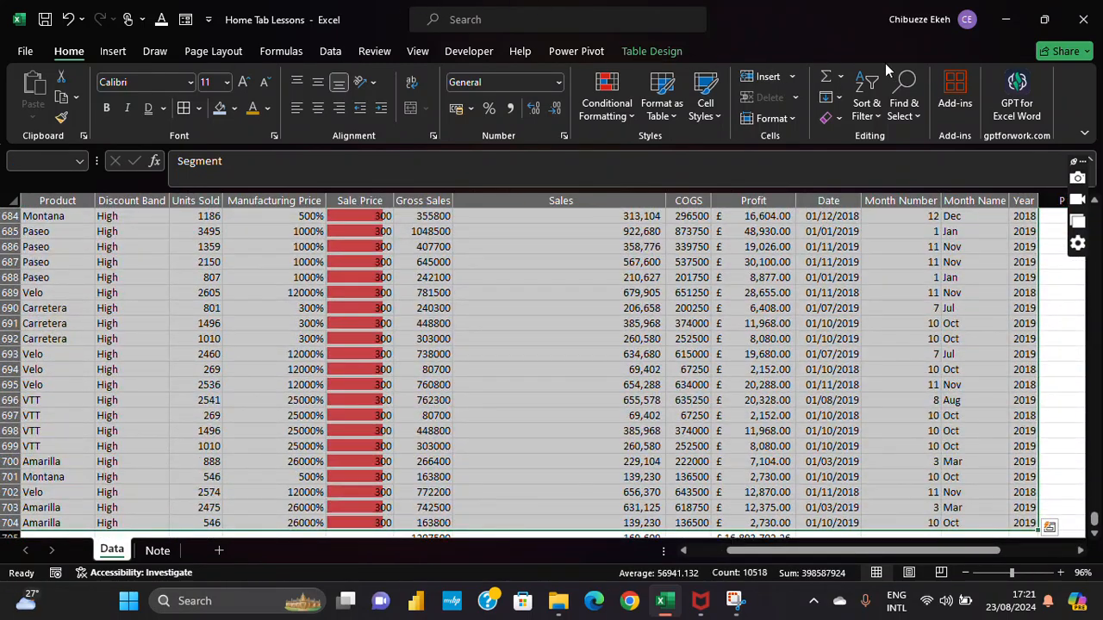
Step: Open Custom Sort and end up with one extra sort level beneath Segment
click(866, 103)
click(911, 185)
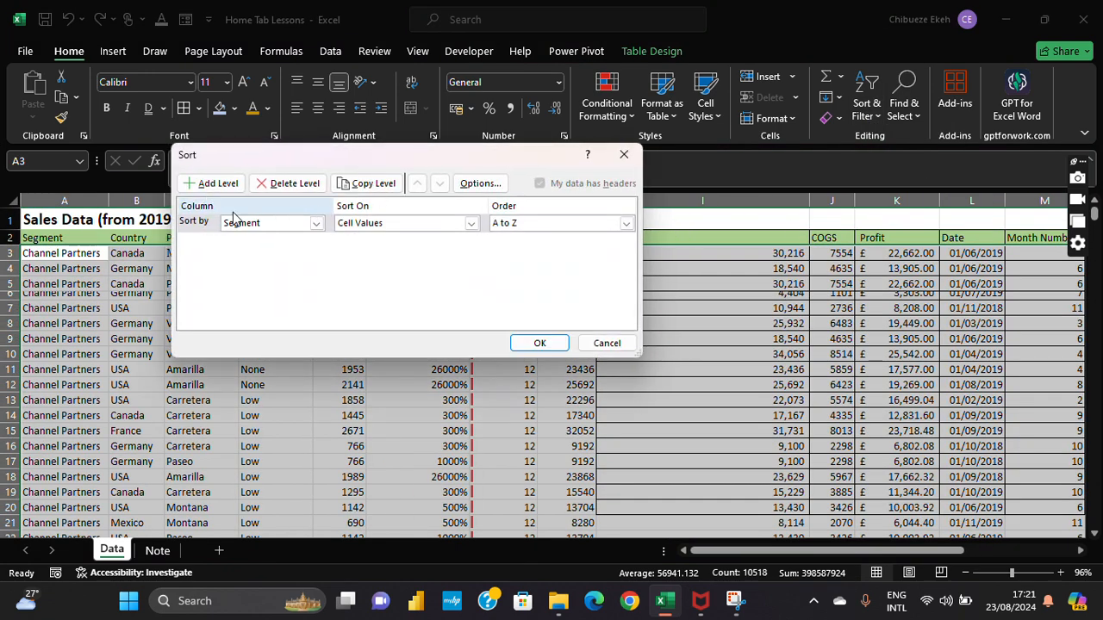
click(194, 186)
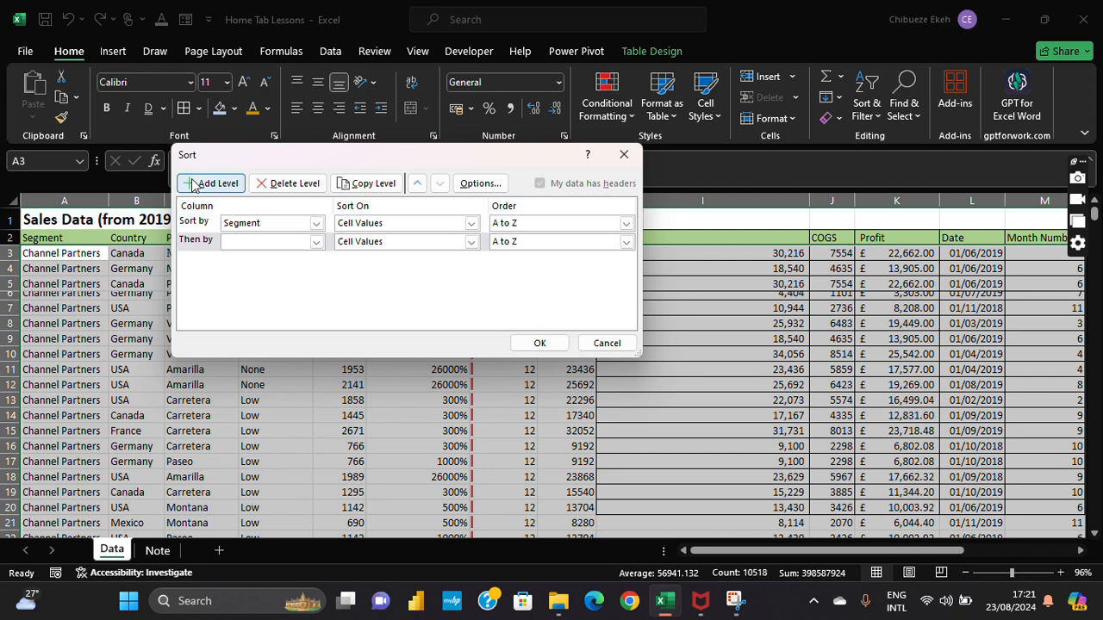
click(201, 186)
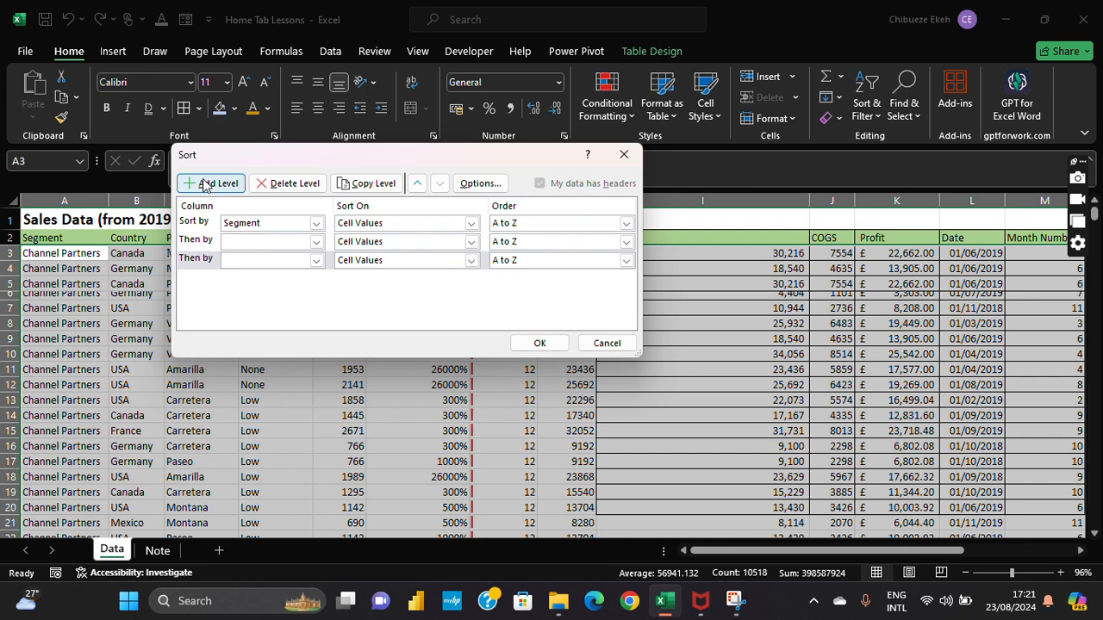
click(266, 186)
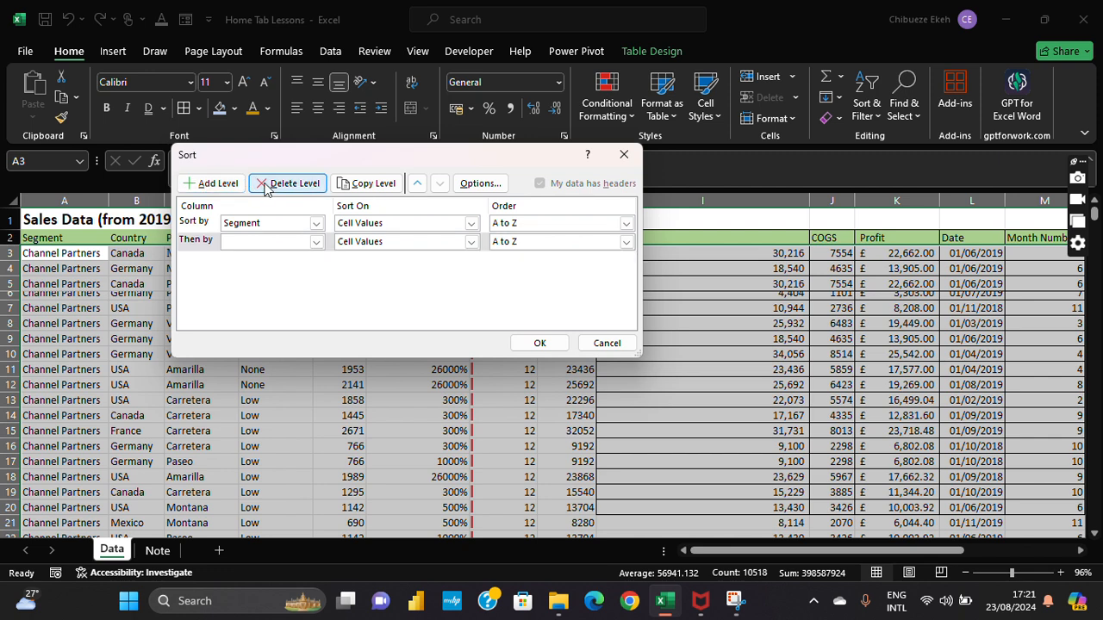
click(266, 186)
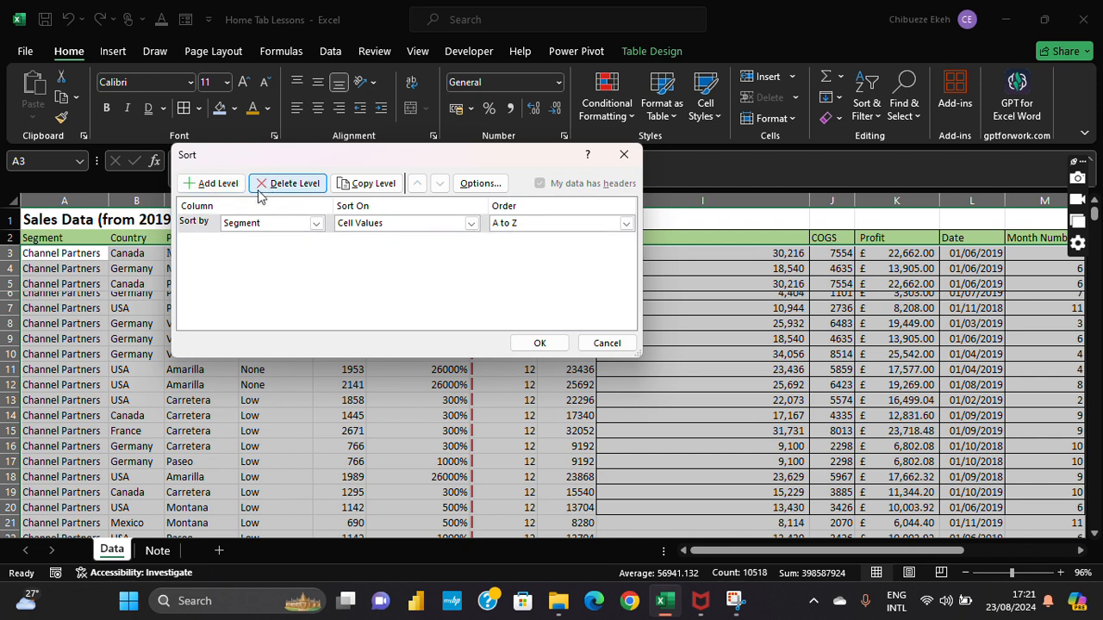
click(209, 185)
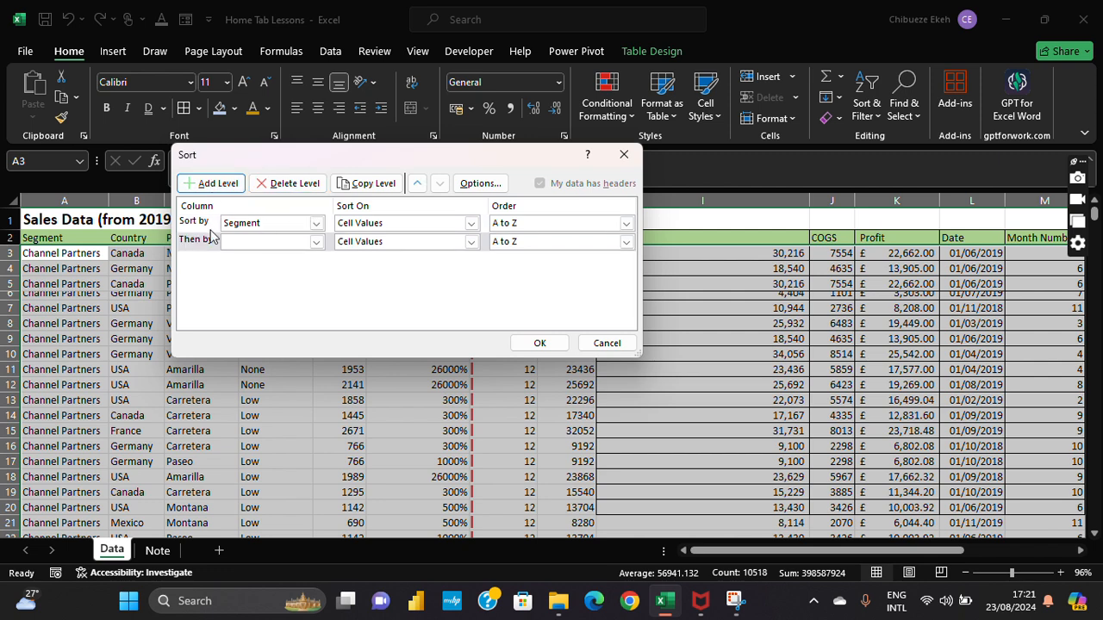
Step: Keep Segment as the first level and set the second level to Country, Z to A
click(316, 223)
click(316, 223)
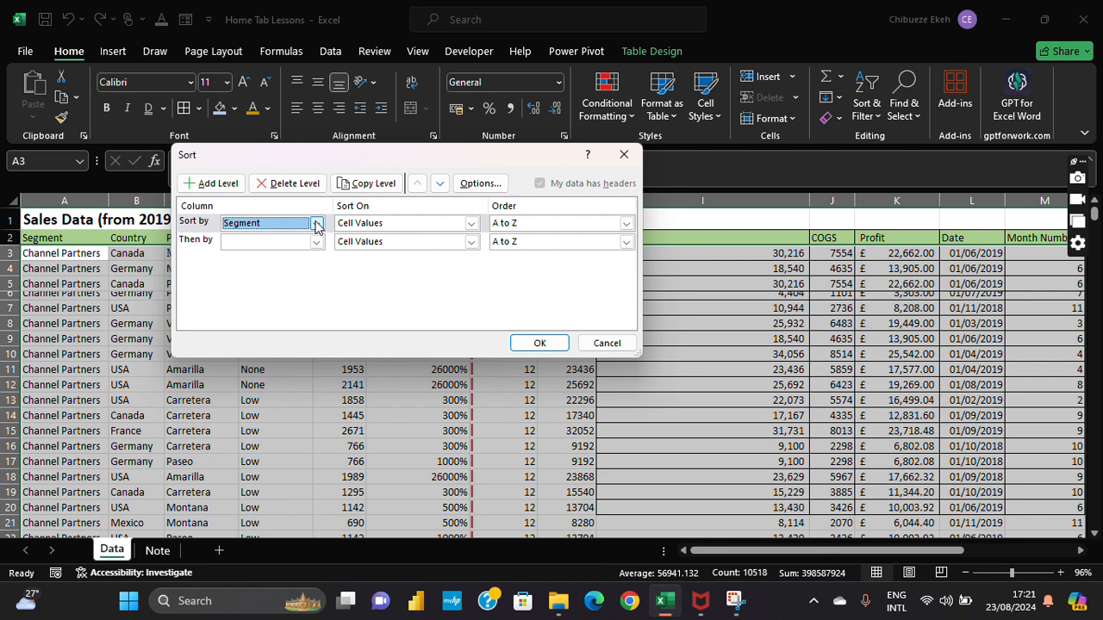
click(316, 244)
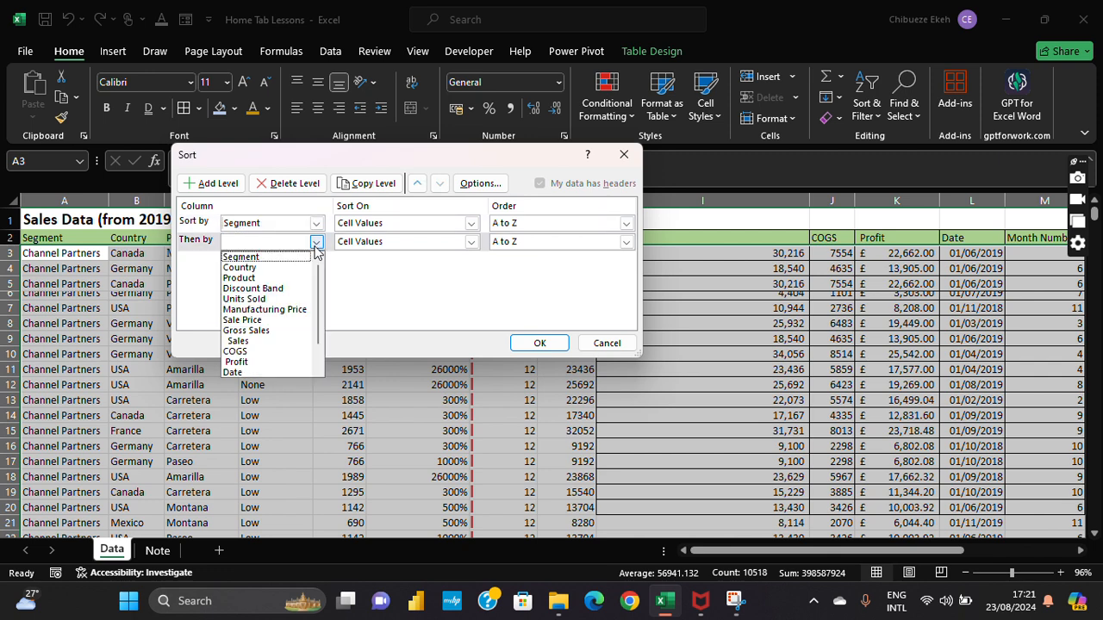
click(287, 266)
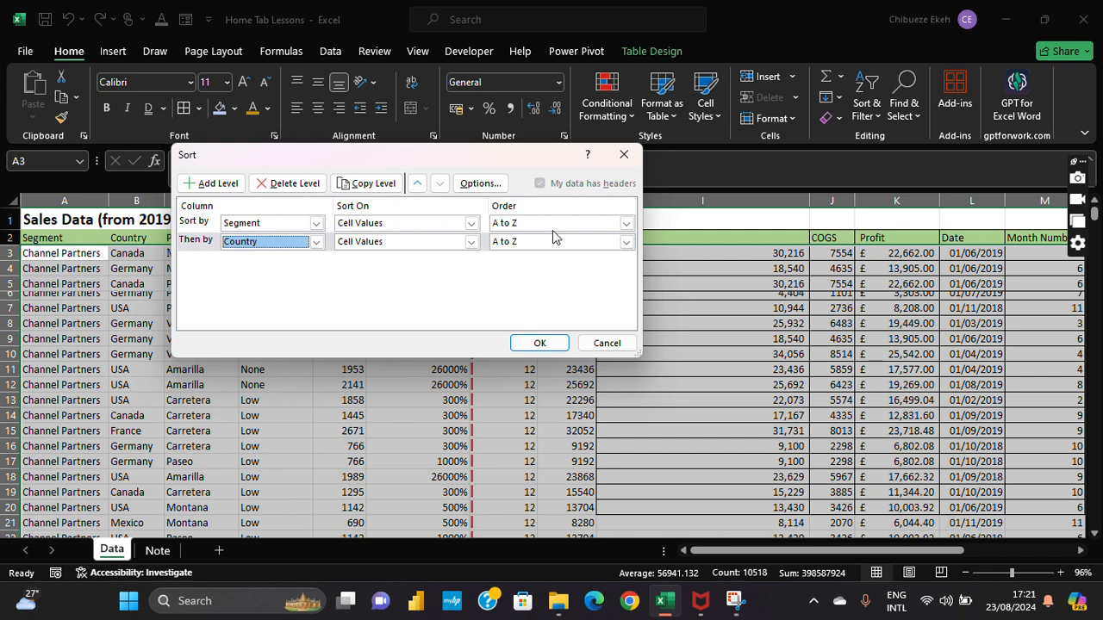
click(626, 243)
click(598, 269)
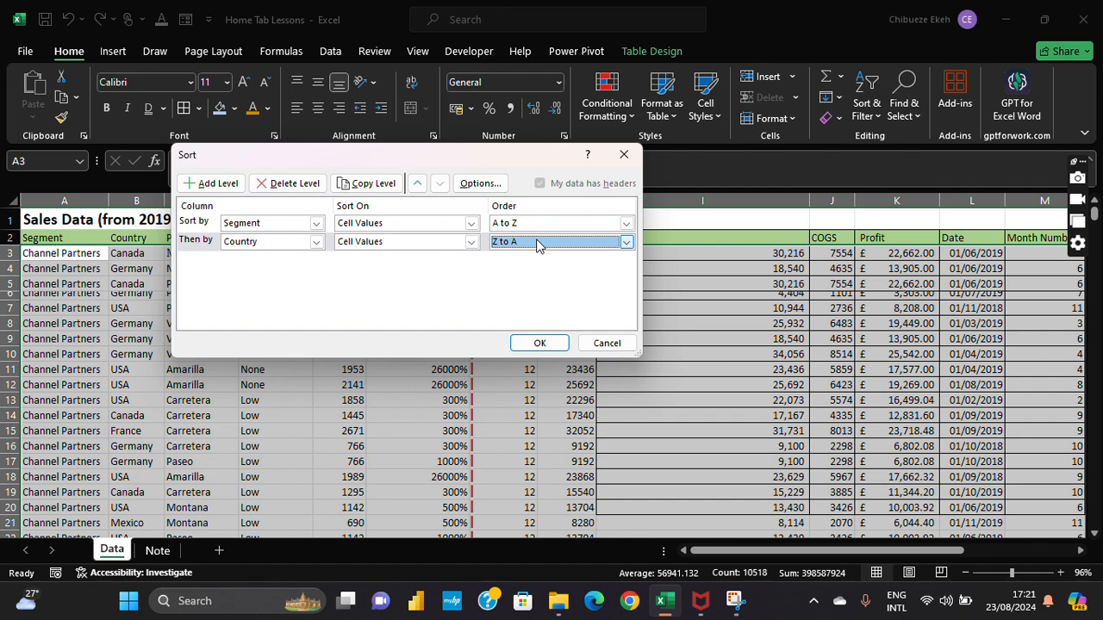
Step: Apply the Segment A to Z, Country Z to A sort and select column A
click(540, 343)
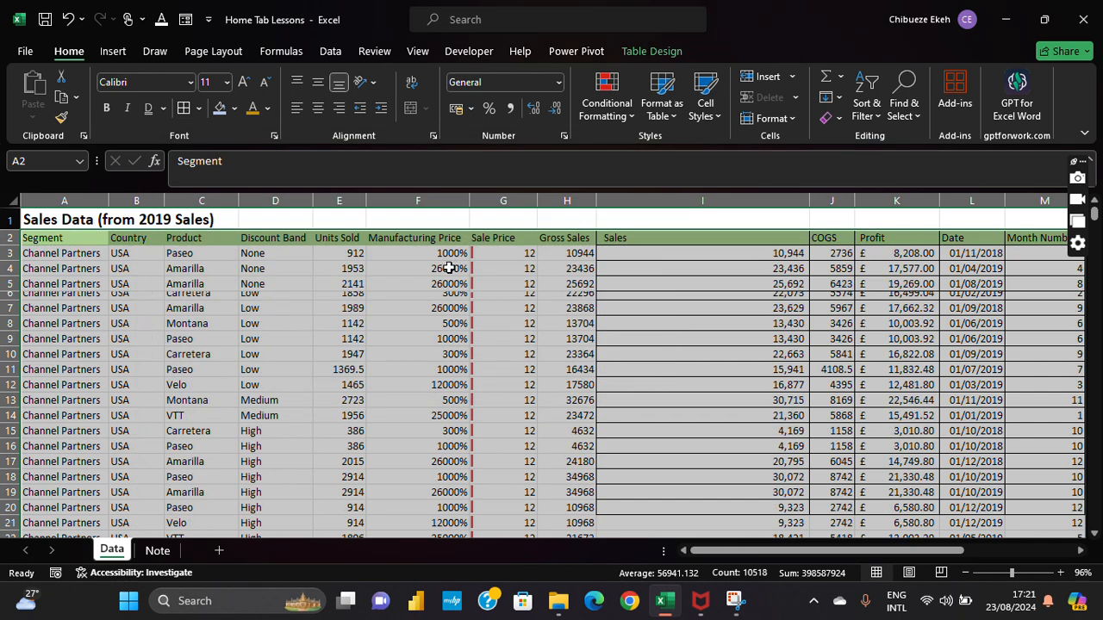
click(52, 292)
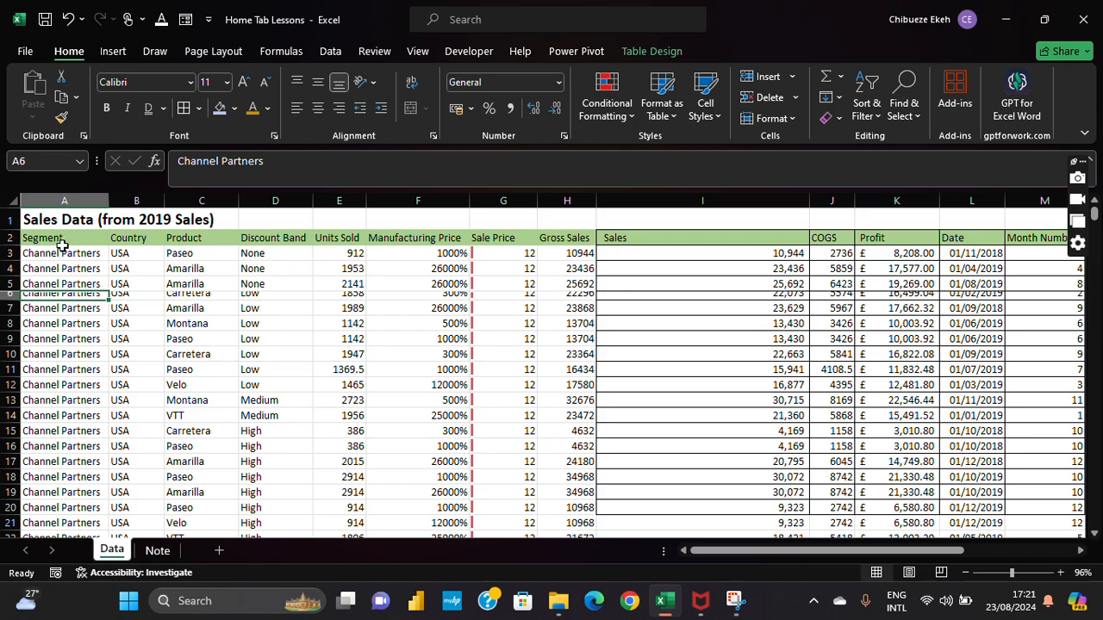
click(64, 200)
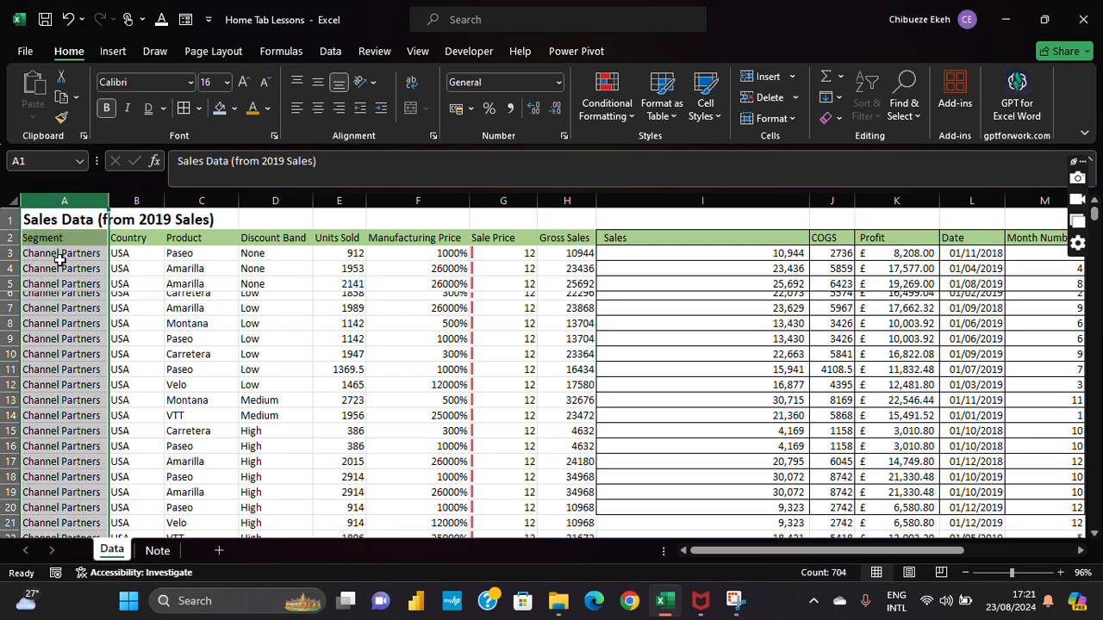
Step: Scroll through the sorted data to confirm USA rows lead each segment
scroll(60, 261, down, 1)
scroll(60, 261, up, 1)
scroll(61, 261, down, 4)
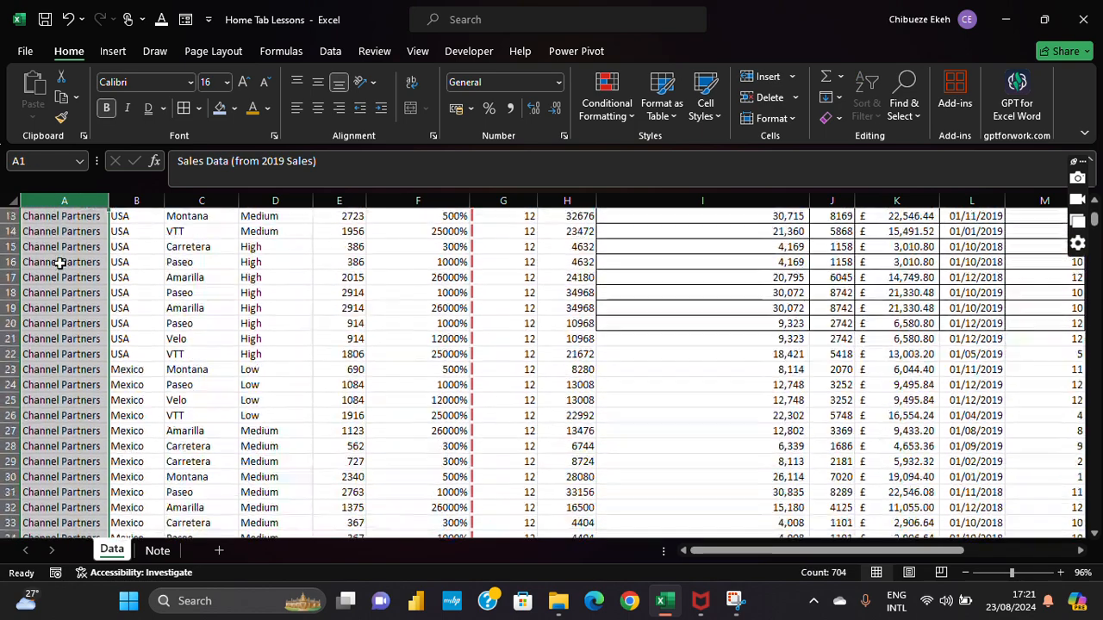
scroll(60, 262, down, 20)
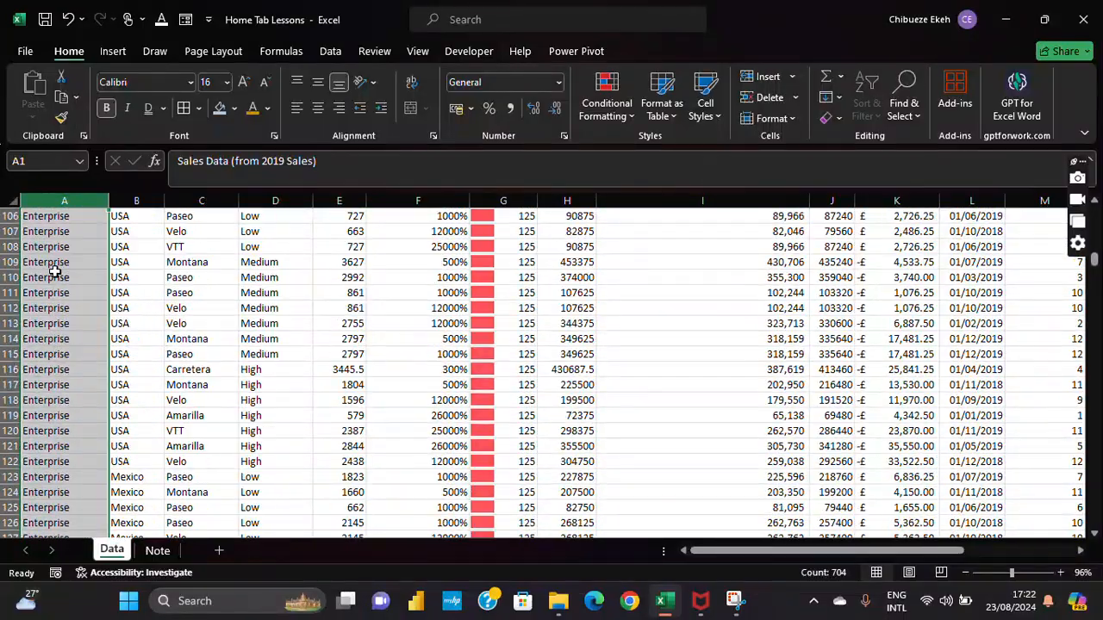
scroll(54, 271, down, 20)
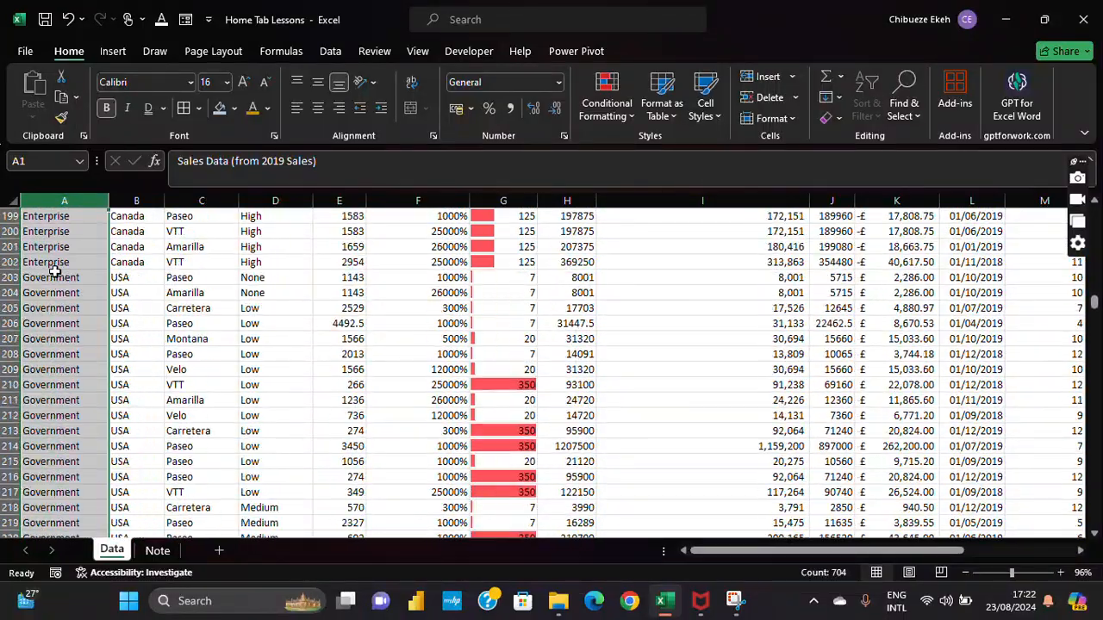
scroll(54, 271, down, 14)
scroll(60, 270, up, 20)
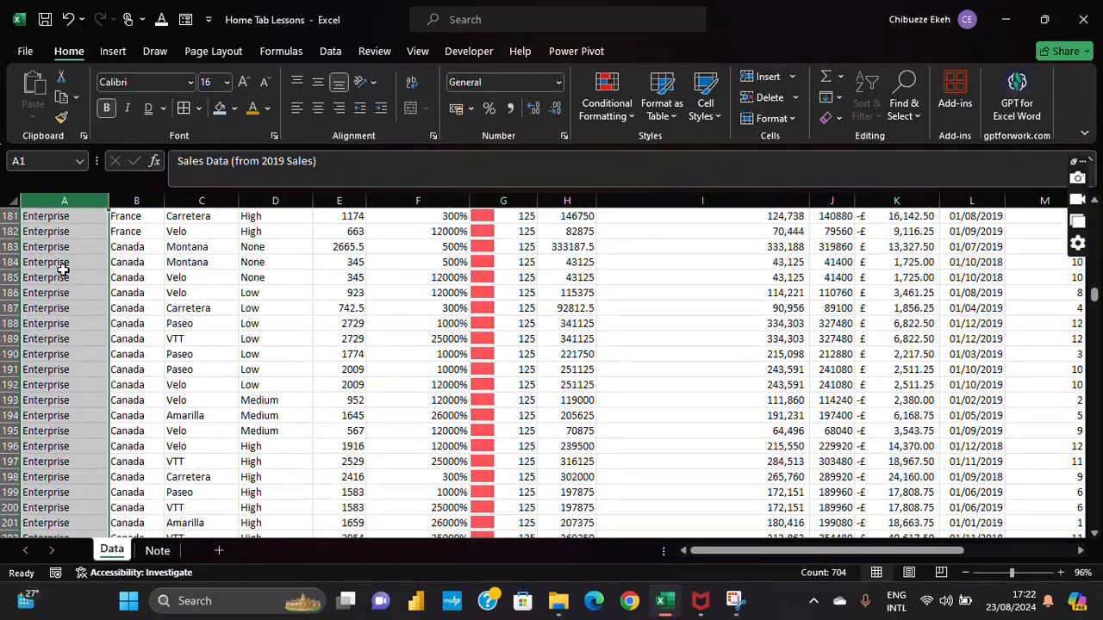
scroll(63, 270, up, 9)
scroll(60, 267, up, 20)
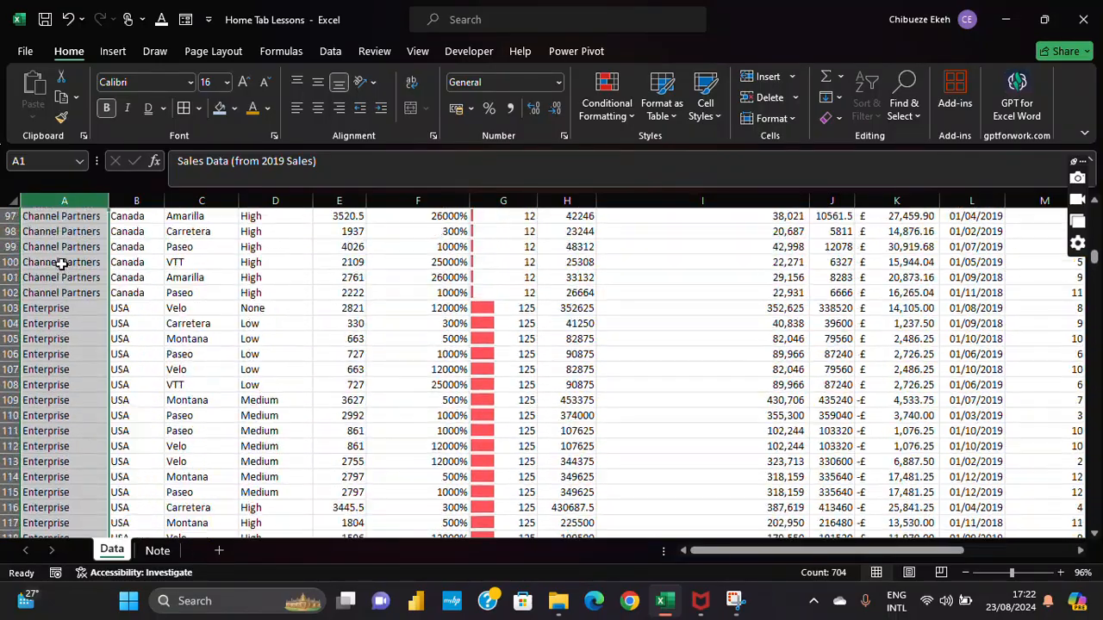
scroll(142, 231, up, 16)
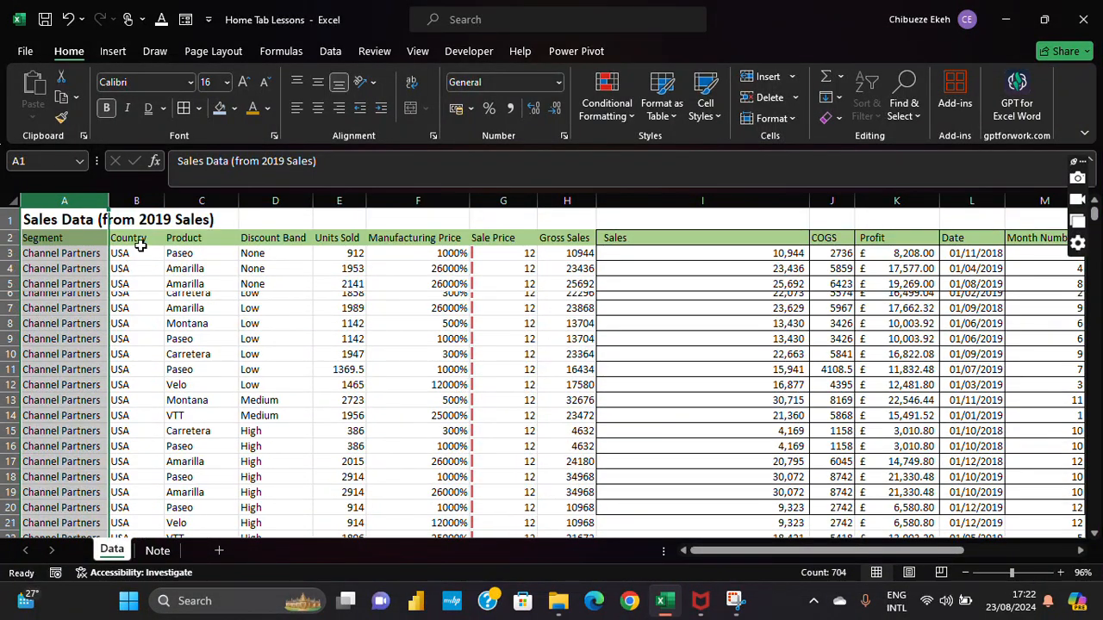
Step: Select the entire sales table starting from the Segment header with Ctrl+Shift+End
click(141, 231)
click(76, 226)
click(75, 227)
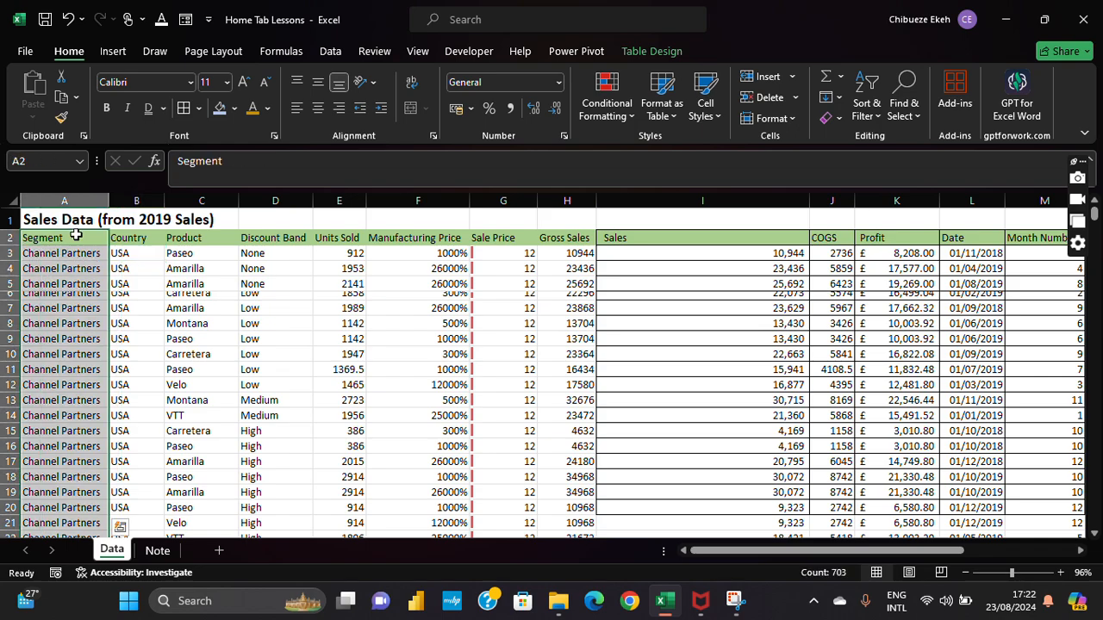
key(Up)
click(75, 234)
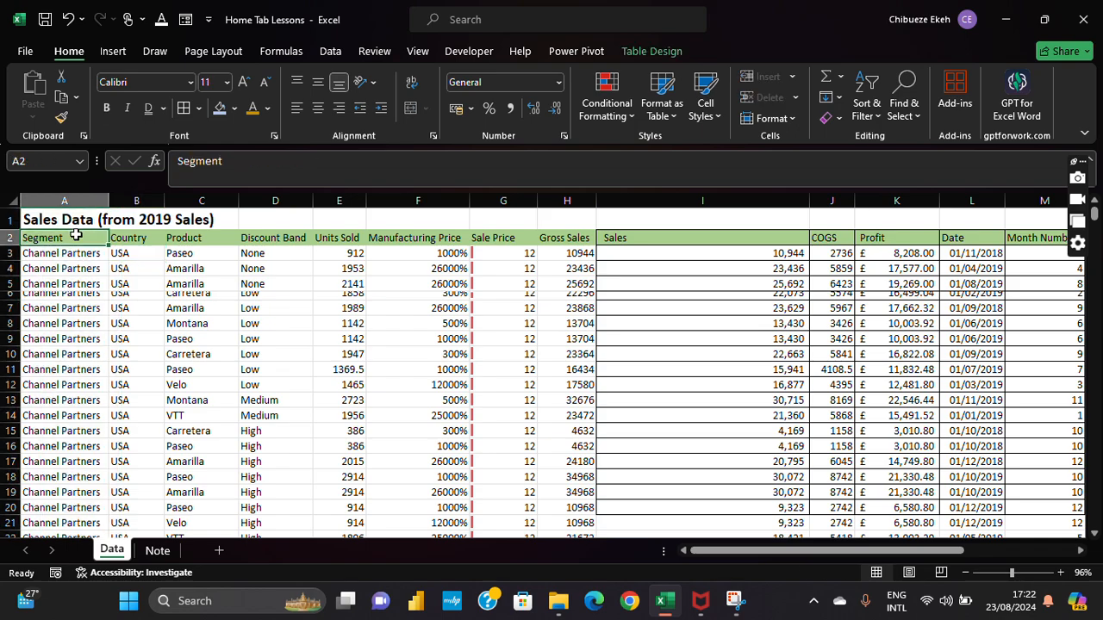
key(ctrl+shift+End)
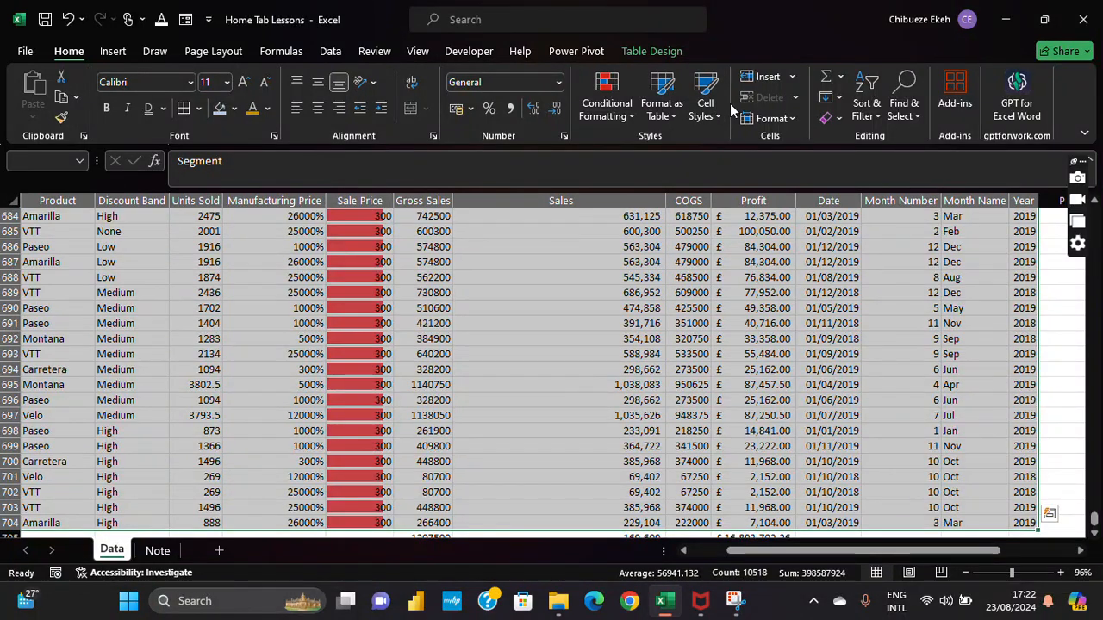
Step: In Custom Sort, delete the Segment level and apply Country Z to A alone
click(832, 118)
click(866, 108)
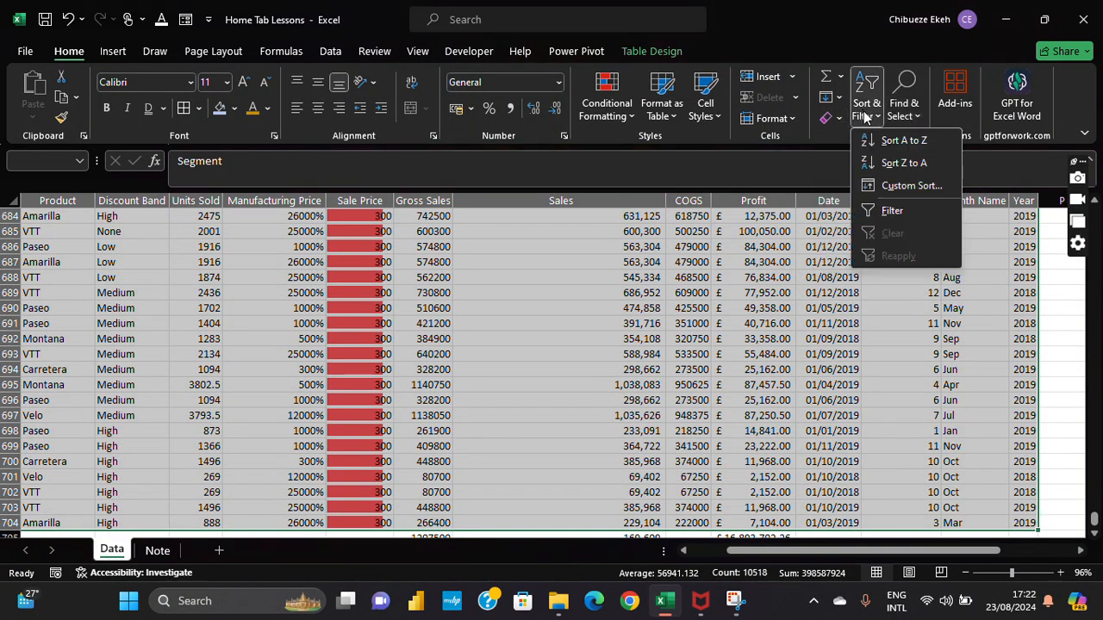
click(892, 191)
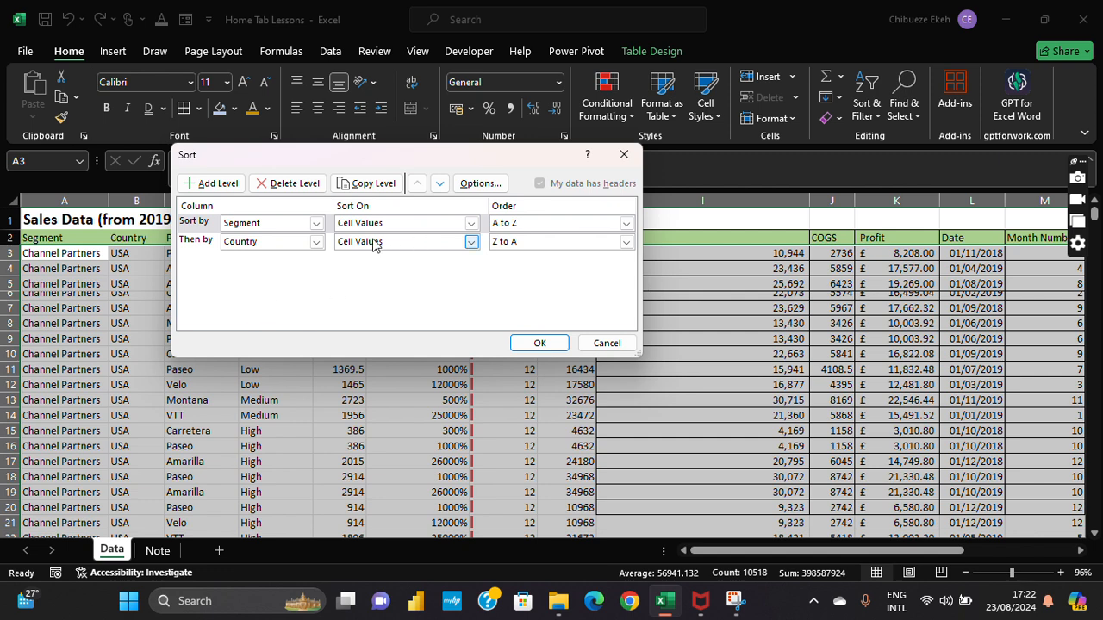
click(271, 185)
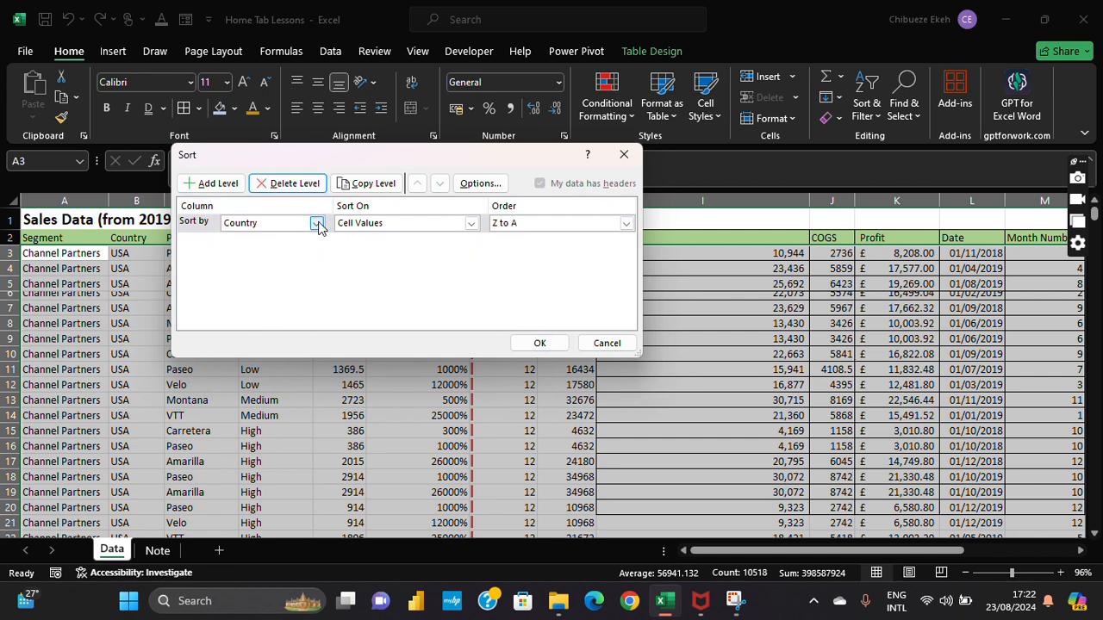
click(552, 342)
Step: Scroll down to check the Country order ends with Canada, then return to the header
click(122, 244)
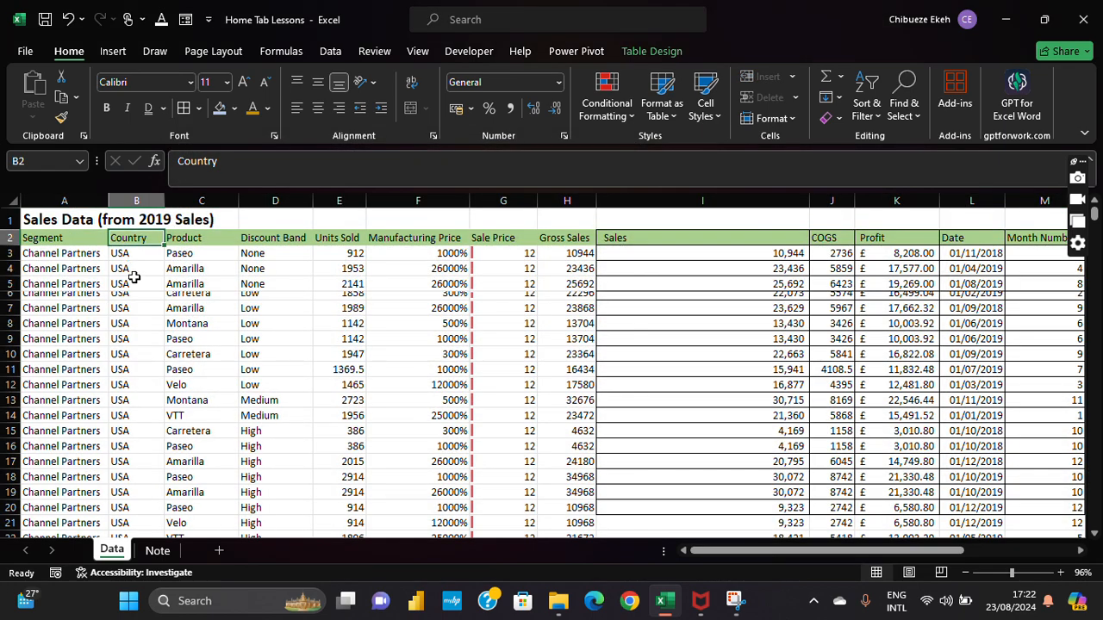
click(135, 284)
scroll(134, 288, down, 20)
scroll(134, 289, down, 20)
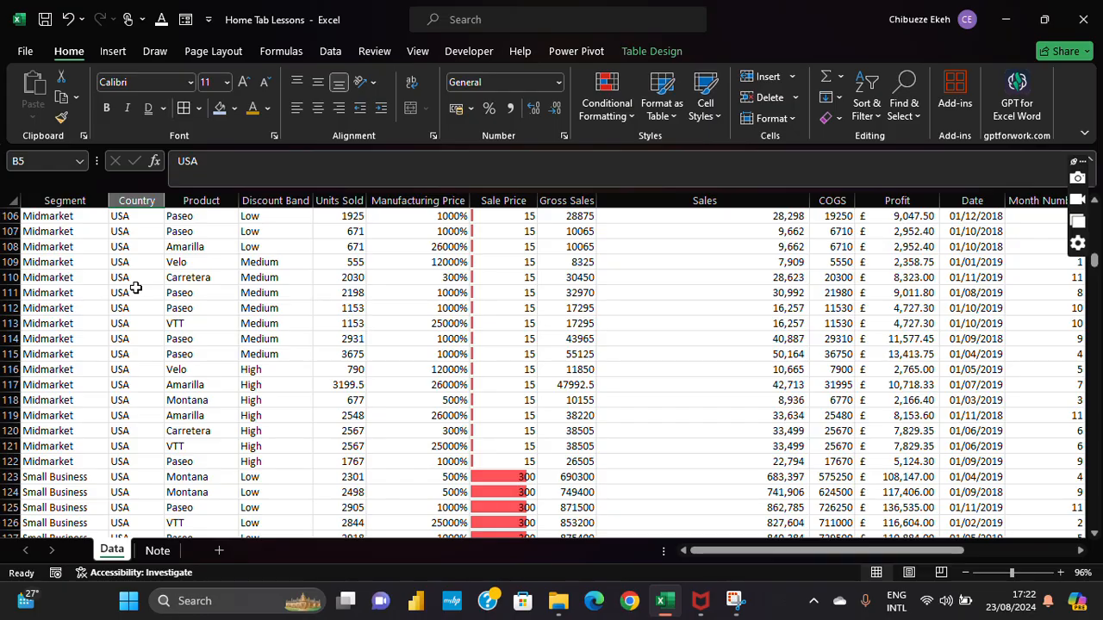
scroll(136, 289, down, 20)
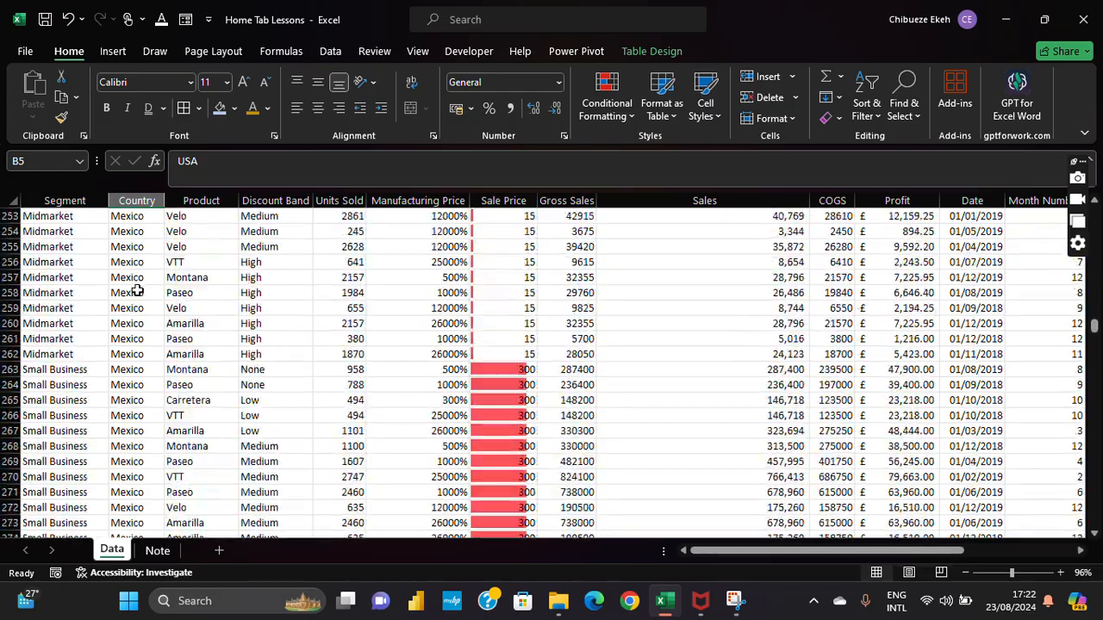
scroll(135, 288, down, 20)
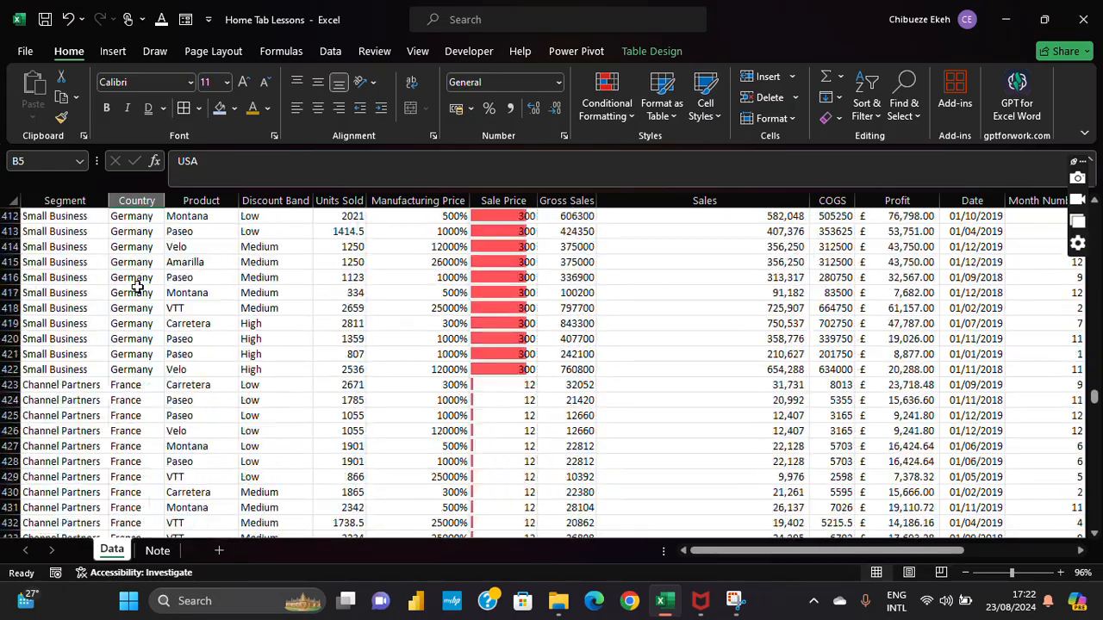
scroll(136, 276, down, 20)
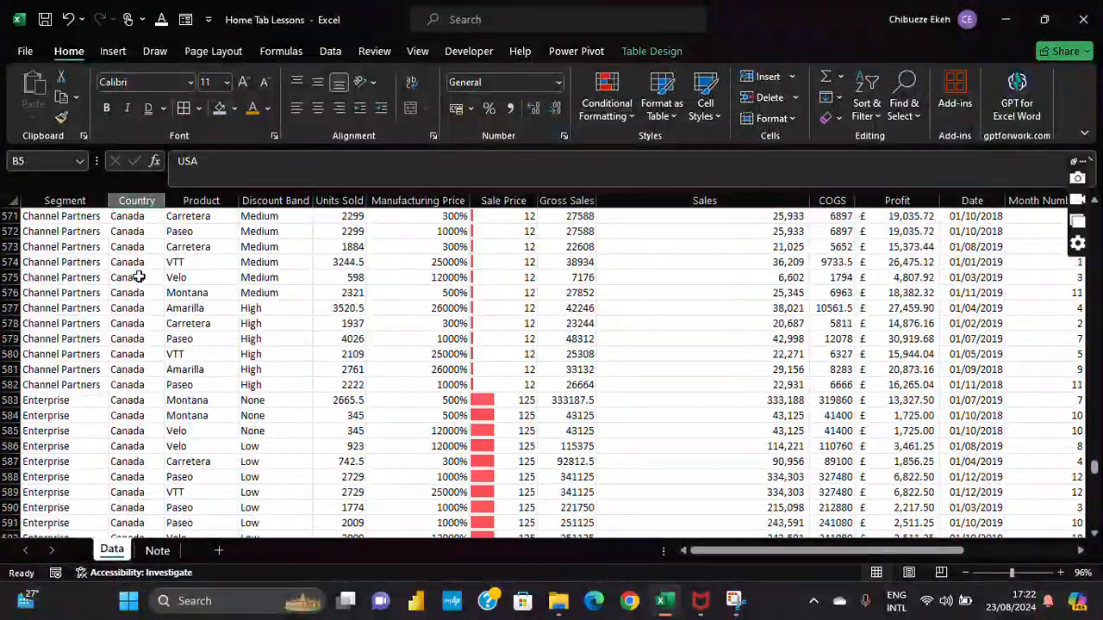
click(138, 276)
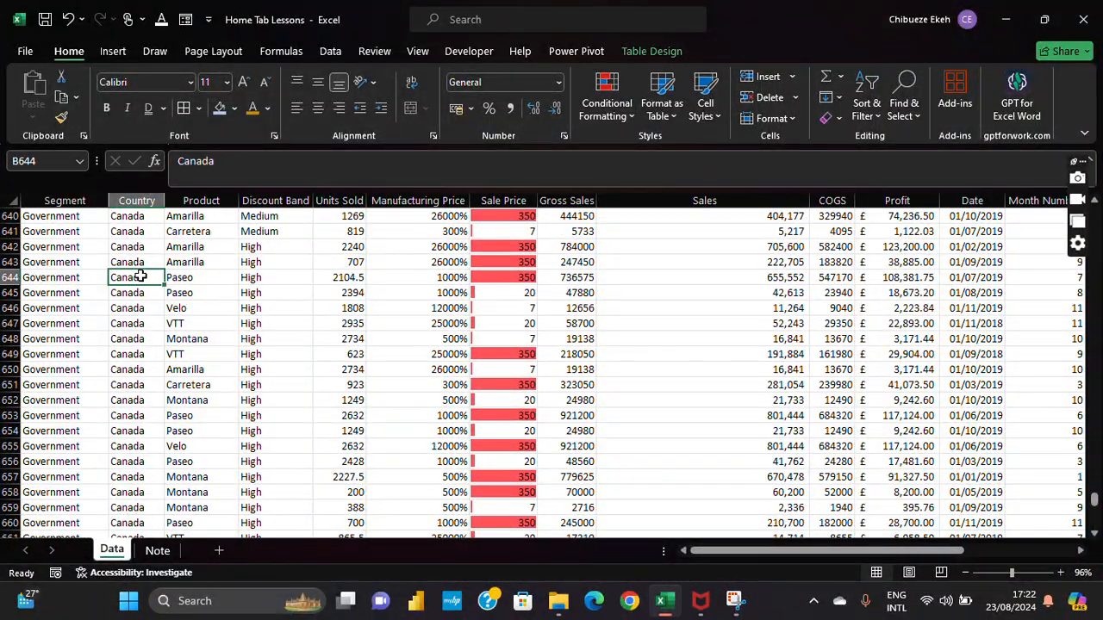
key(ctrl+Up)
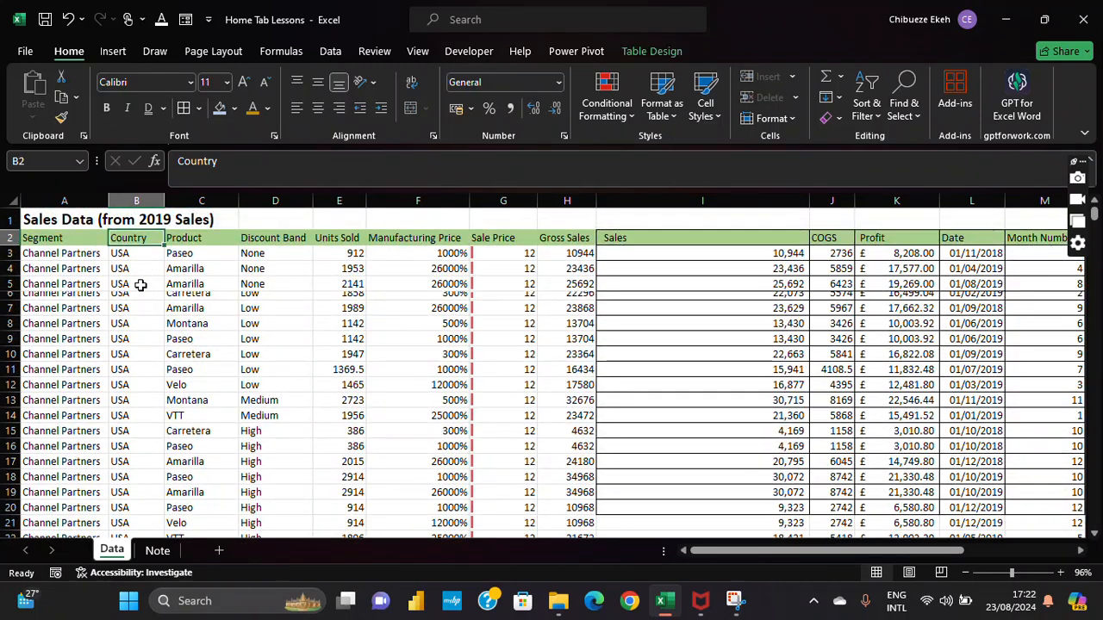
Step: Open and dismiss the Sort & Filter menu without applying anything
click(866, 115)
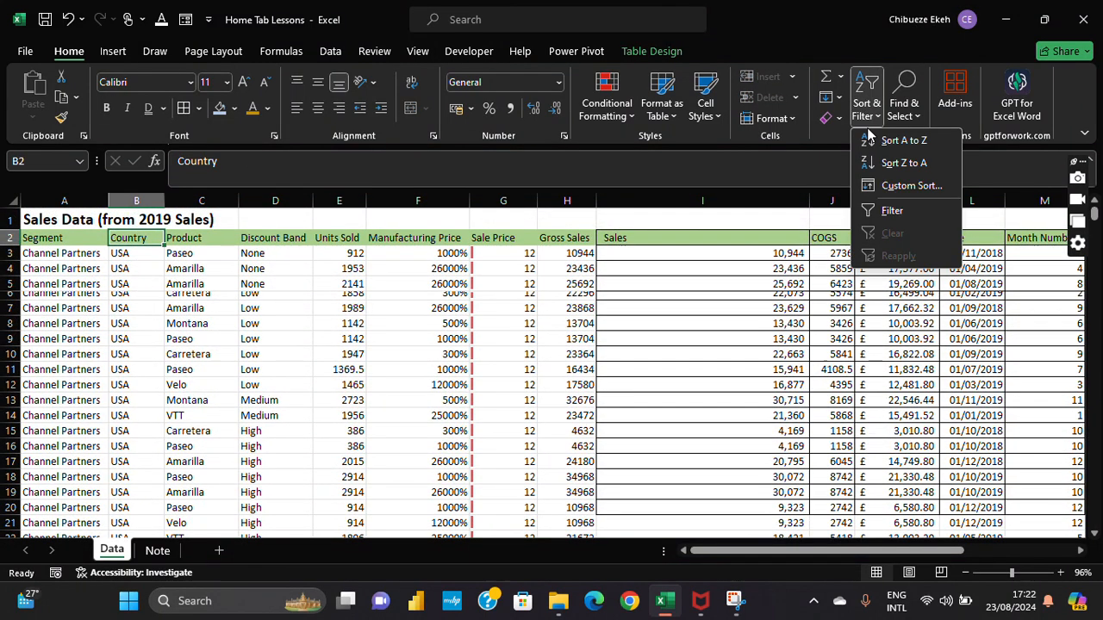
click(872, 99)
click(872, 99)
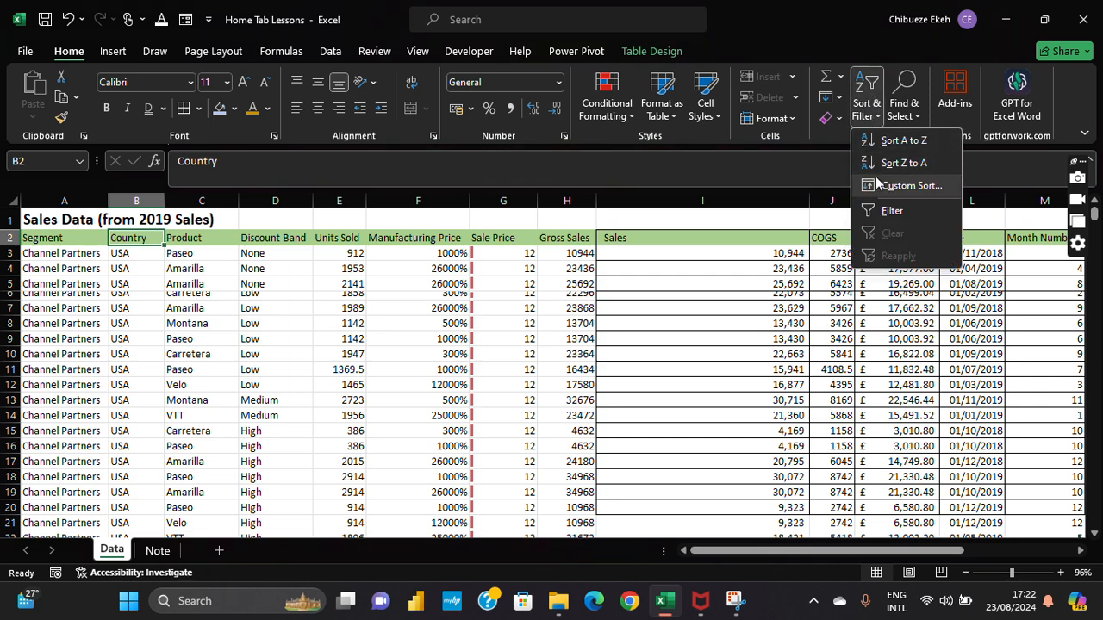
click(740, 217)
click(864, 118)
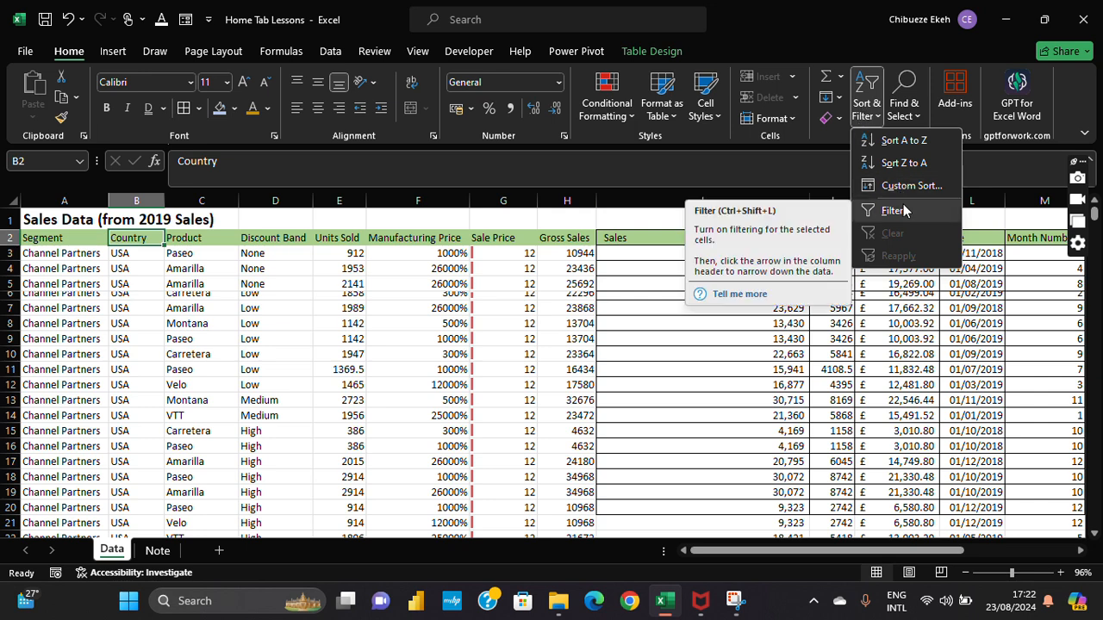
click(638, 352)
Step: Step between the Gross Sales, Segment and Country header cells, ending on Segment
click(543, 239)
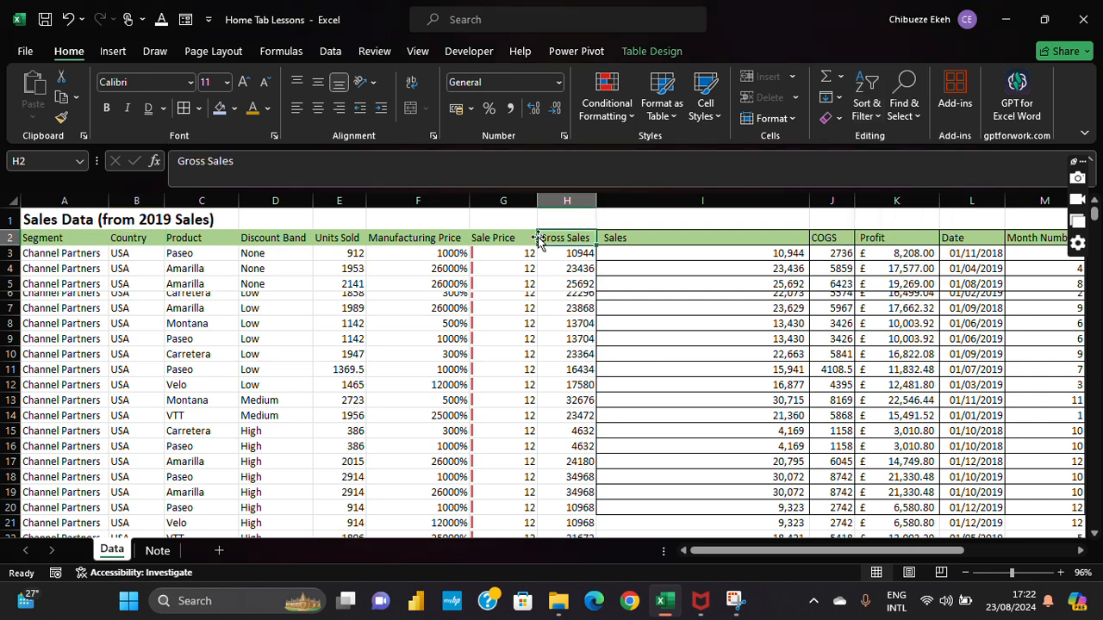
key(Left)
key(Left)
key(Left)
key(Left)
key(Left)
key(Left)
key(Left)
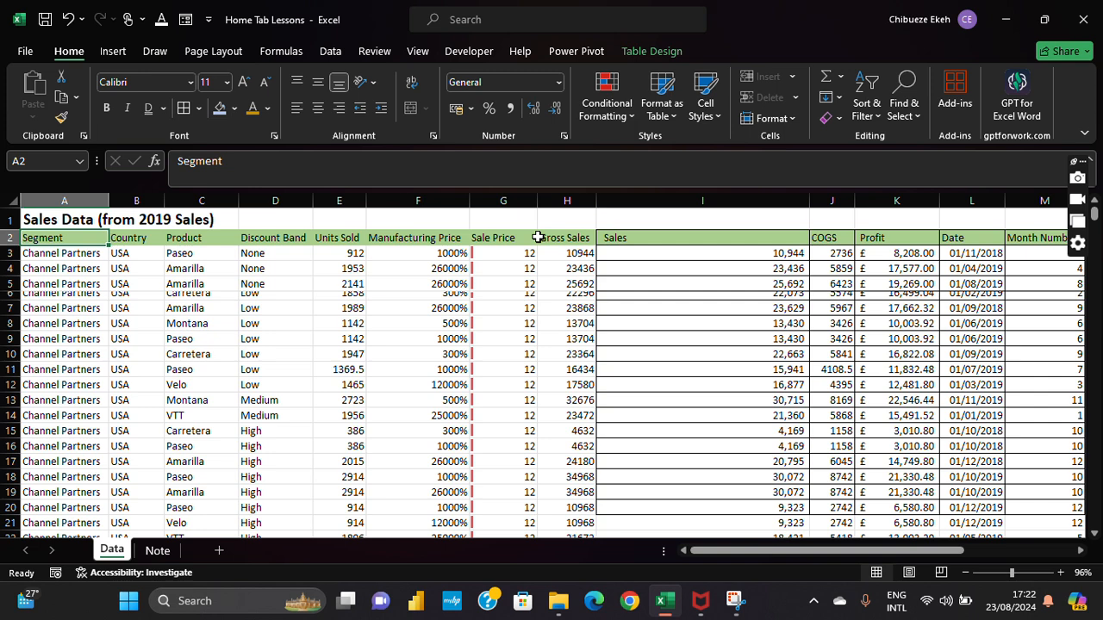
key(Right)
key(Left)
key(Right)
key(Left)
Step: Select the header row cells from Segment (A2) across to Year (O2)
click(291, 336)
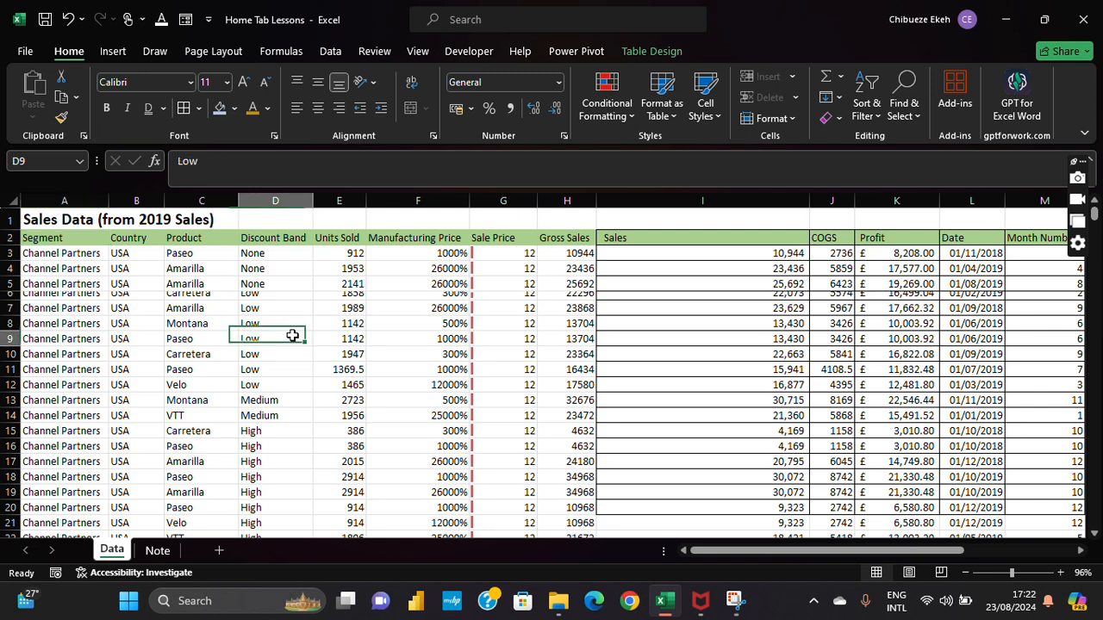
click(12, 239)
double_click(47, 239)
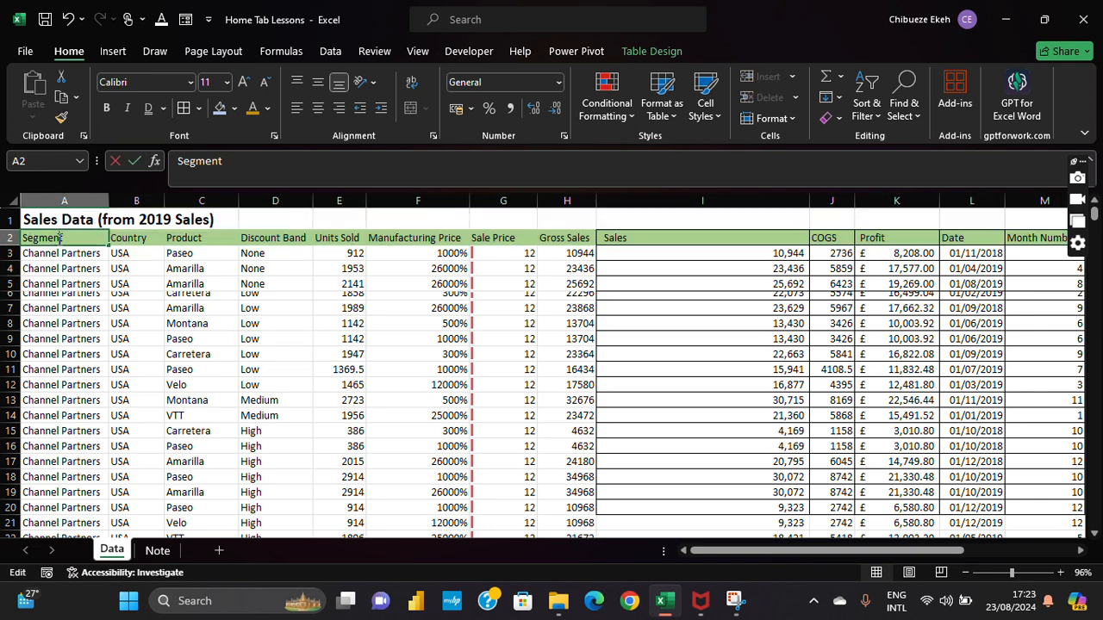
click(124, 267)
drag(86, 238, 954, 238)
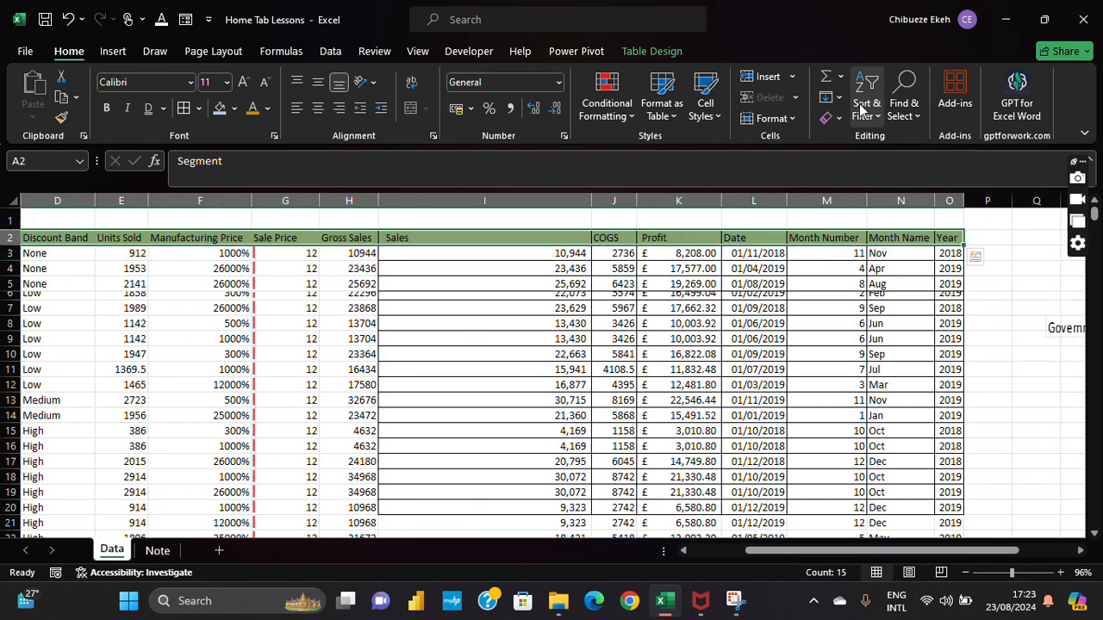
Step: Add filter arrows to the sales table's header row
click(866, 95)
click(892, 211)
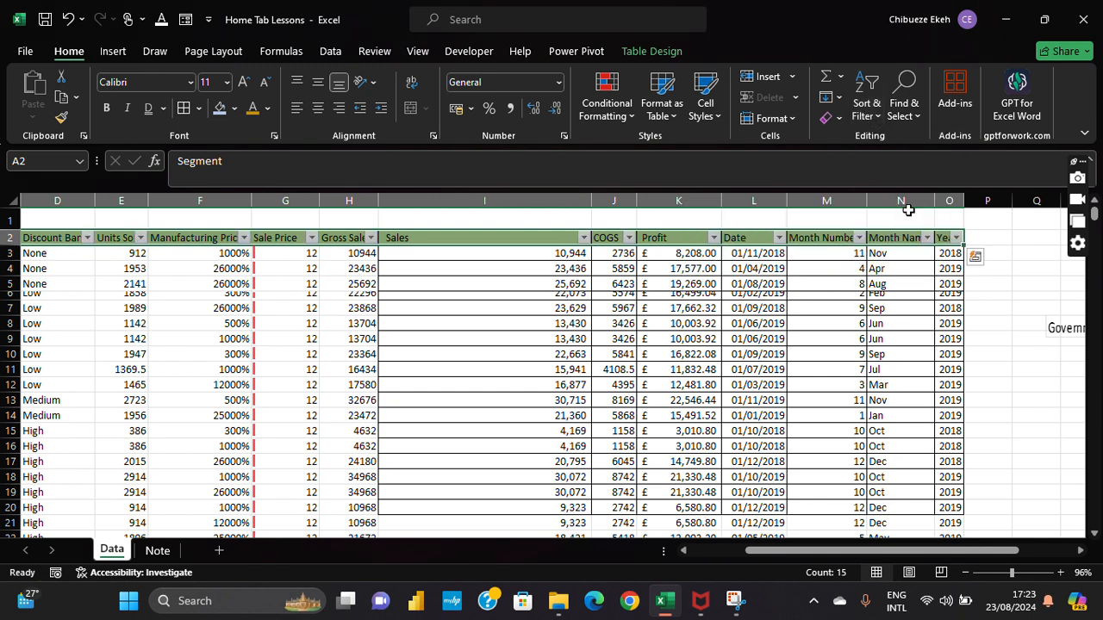
click(467, 32)
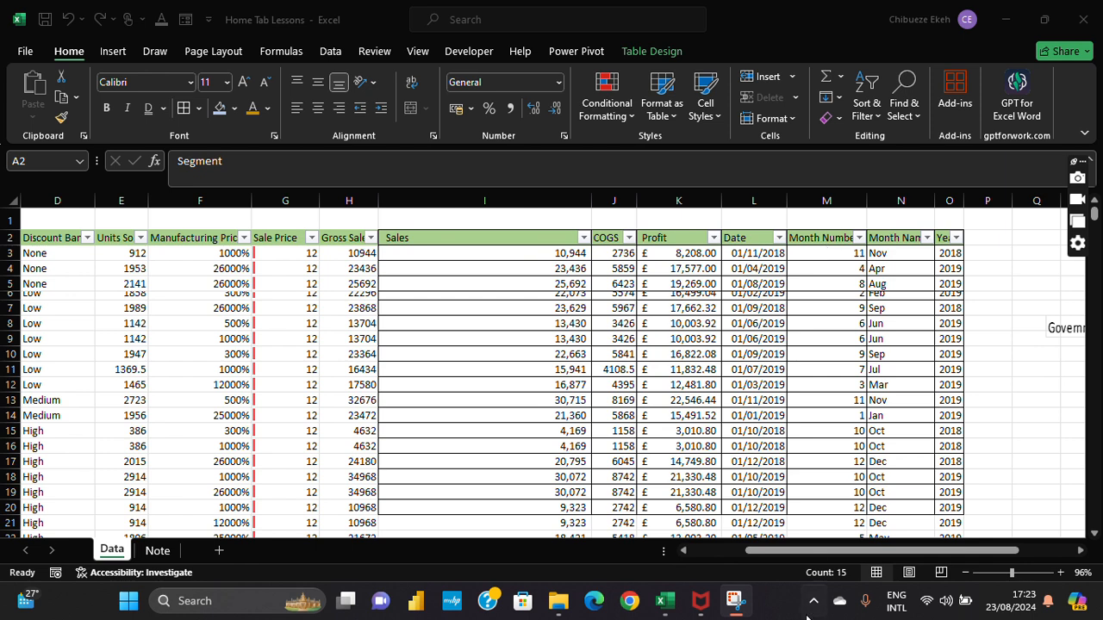
click(799, 560)
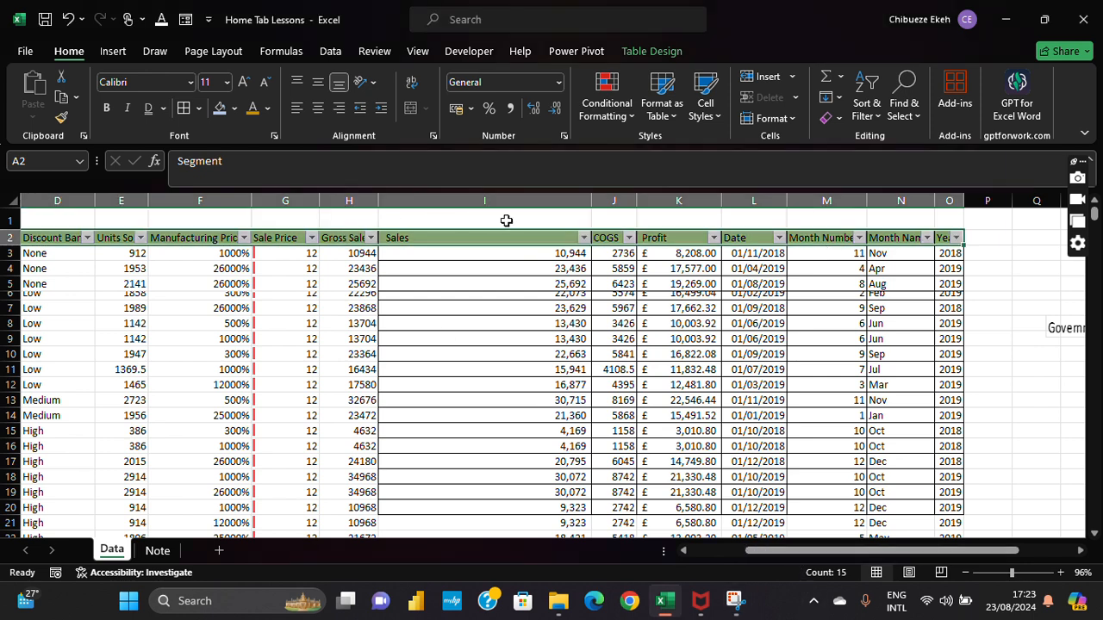
Step: Open and close the Sales and Gross Sales filter lists without changing them
click(584, 238)
click(584, 238)
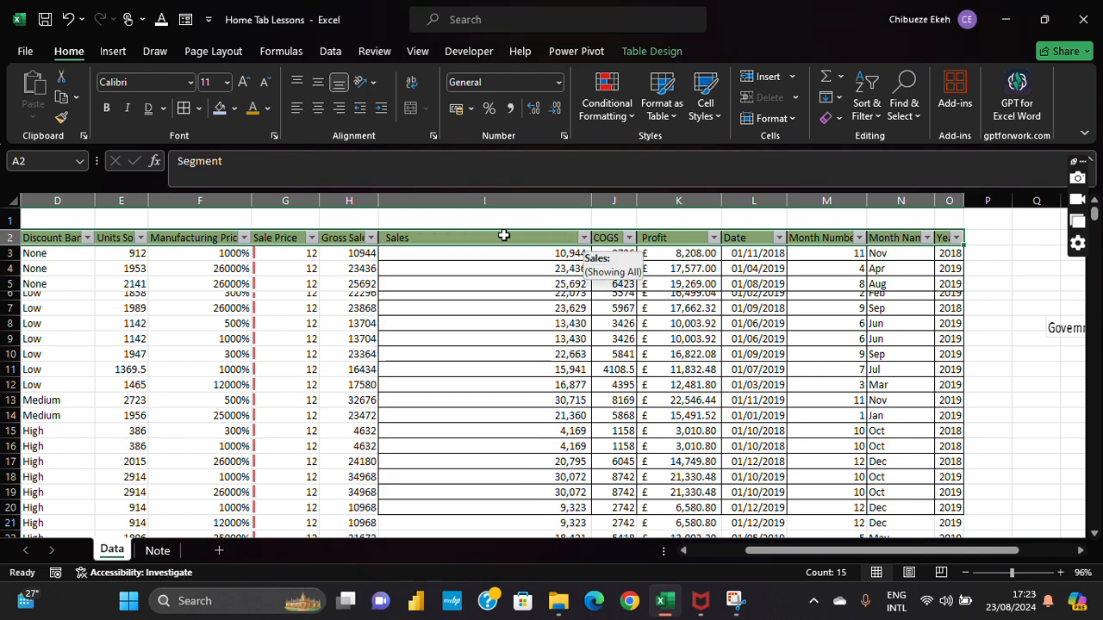
click(370, 238)
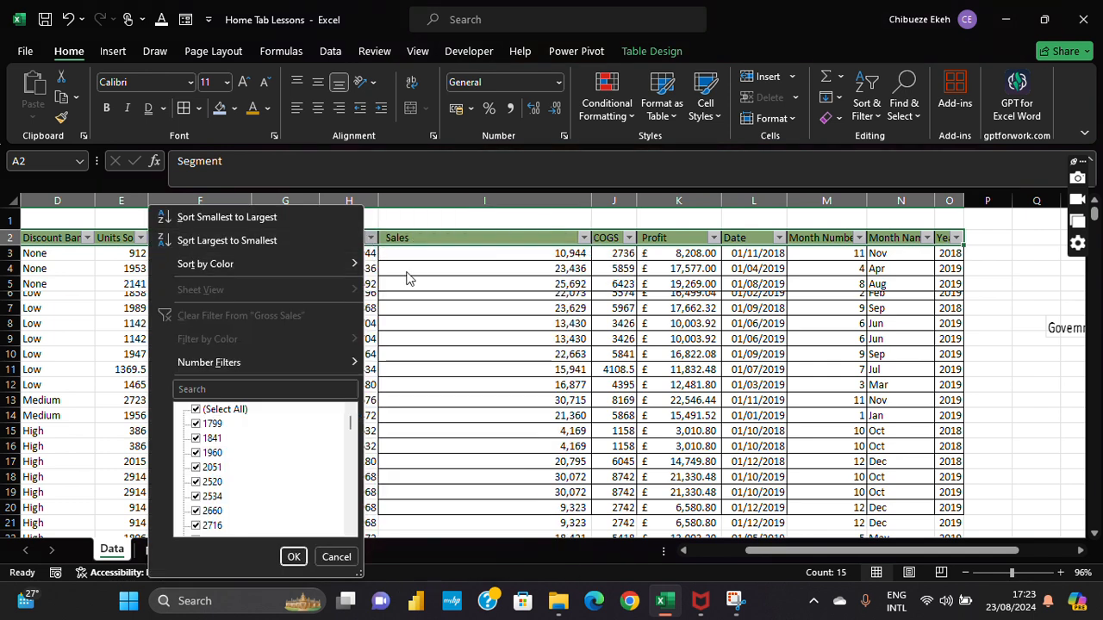
click(412, 276)
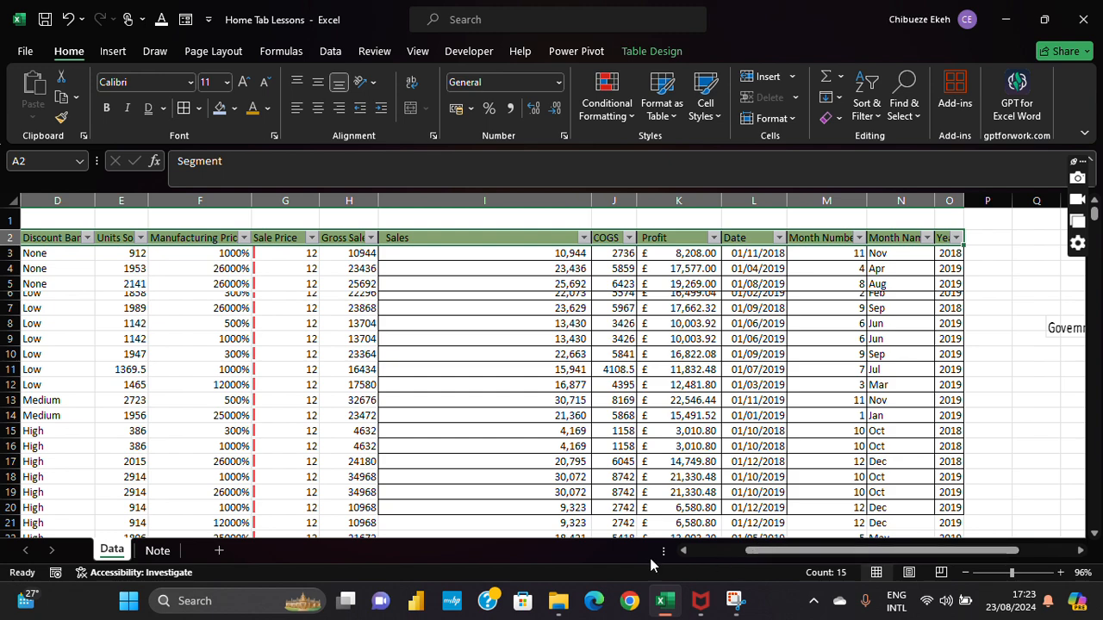
drag(787, 548, 439, 527)
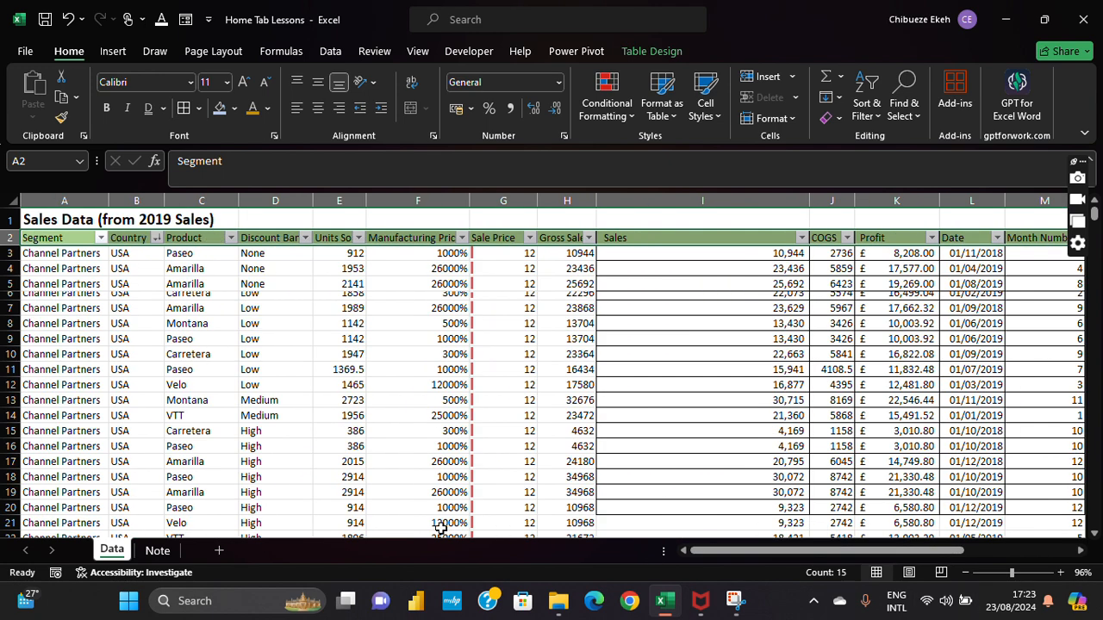
Step: Filter the Segment column to Government only and scroll through the 302 matching rows
click(101, 238)
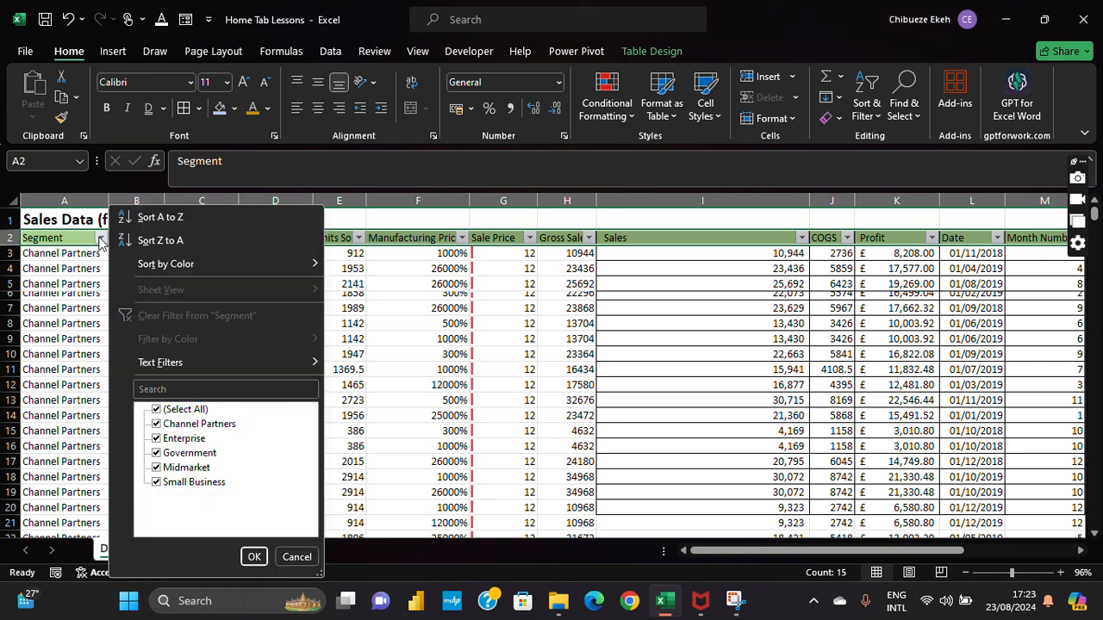
click(169, 413)
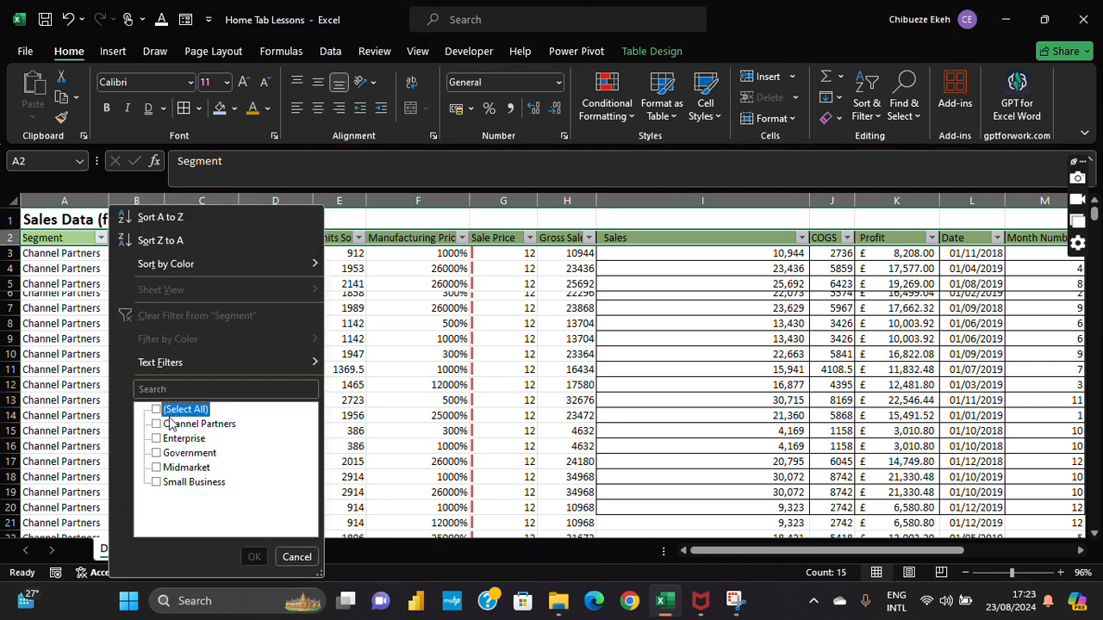
click(167, 454)
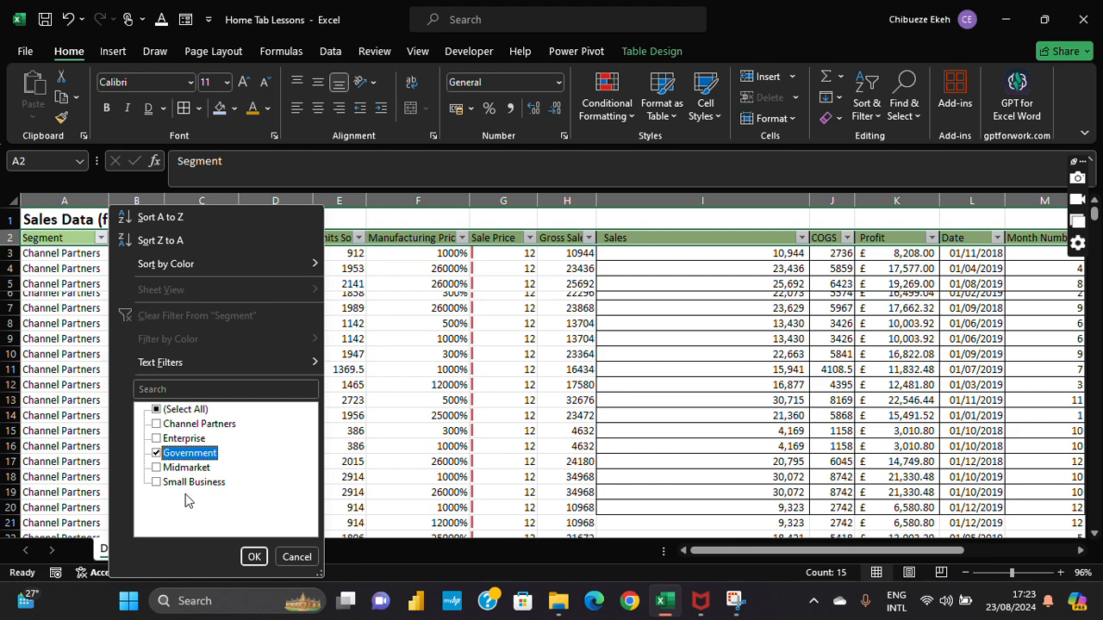
click(254, 555)
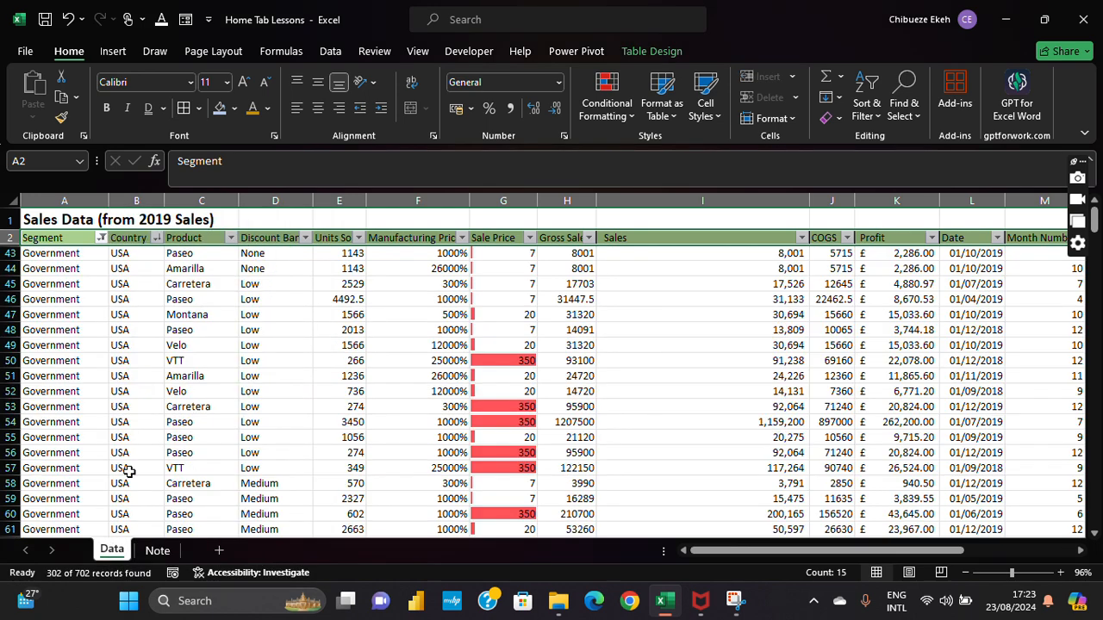
scroll(12, 259, down, 2)
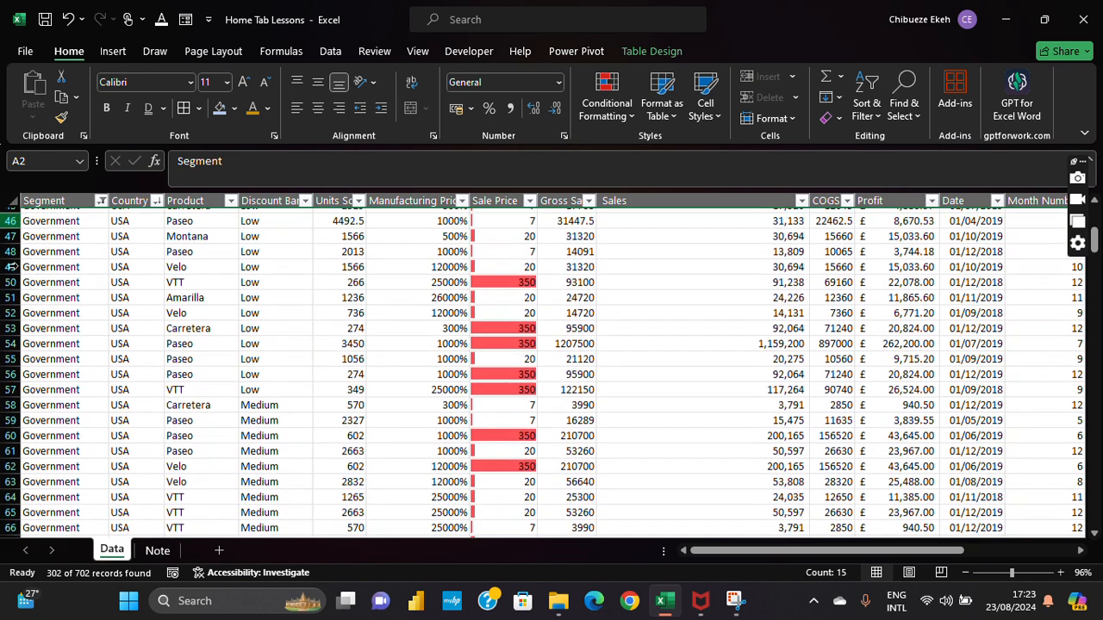
scroll(11, 261, up, 1)
scroll(11, 261, up, 1)
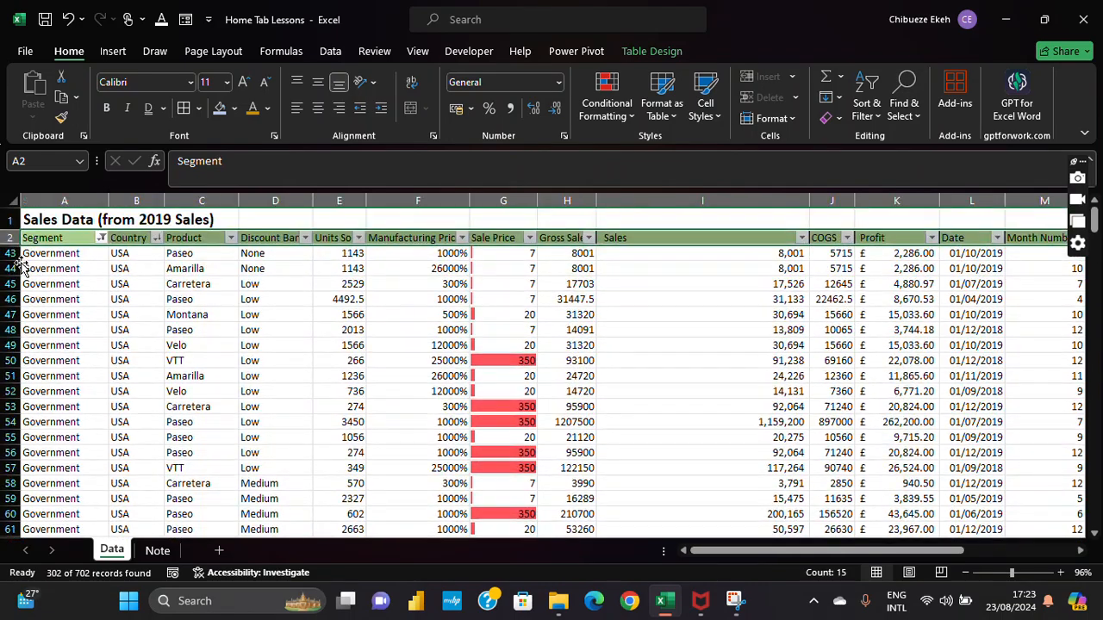
scroll(11, 261, down, 2)
scroll(12, 263, up, 1)
scroll(16, 259, up, 1)
scroll(21, 252, down, 1)
scroll(22, 252, up, 1)
Step: Filter the Country column to USA only and scroll through the results
click(156, 237)
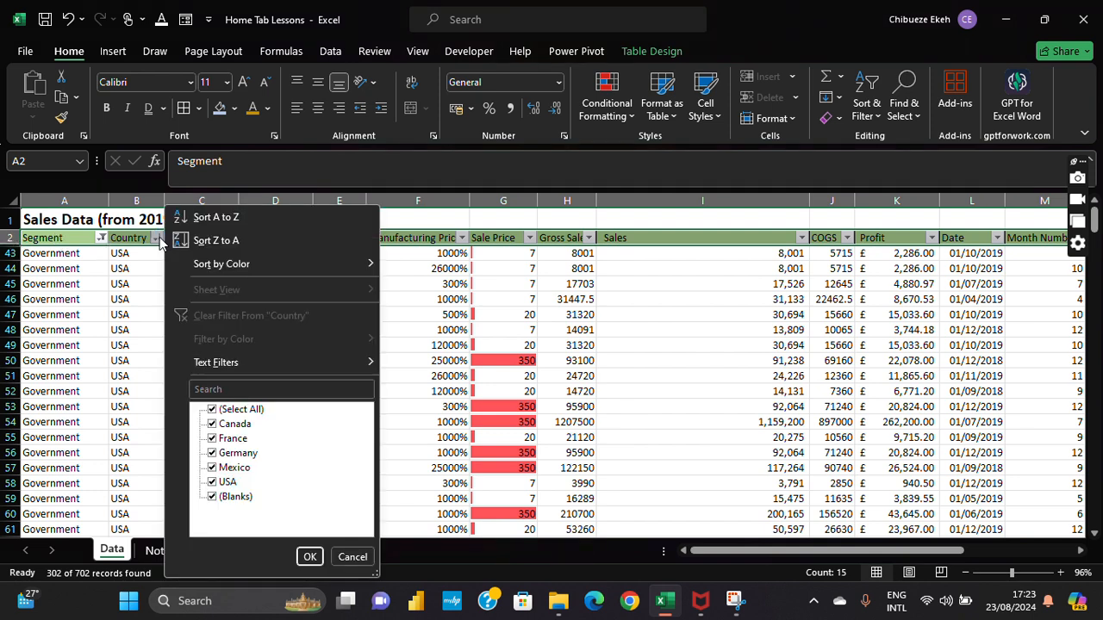
click(224, 412)
click(224, 424)
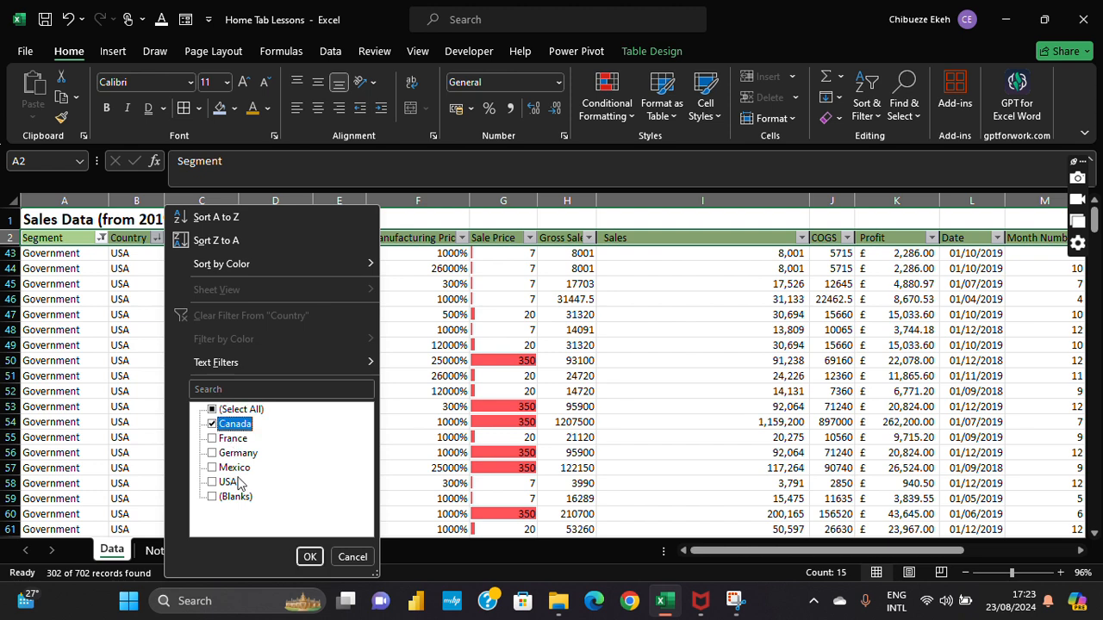
click(213, 423)
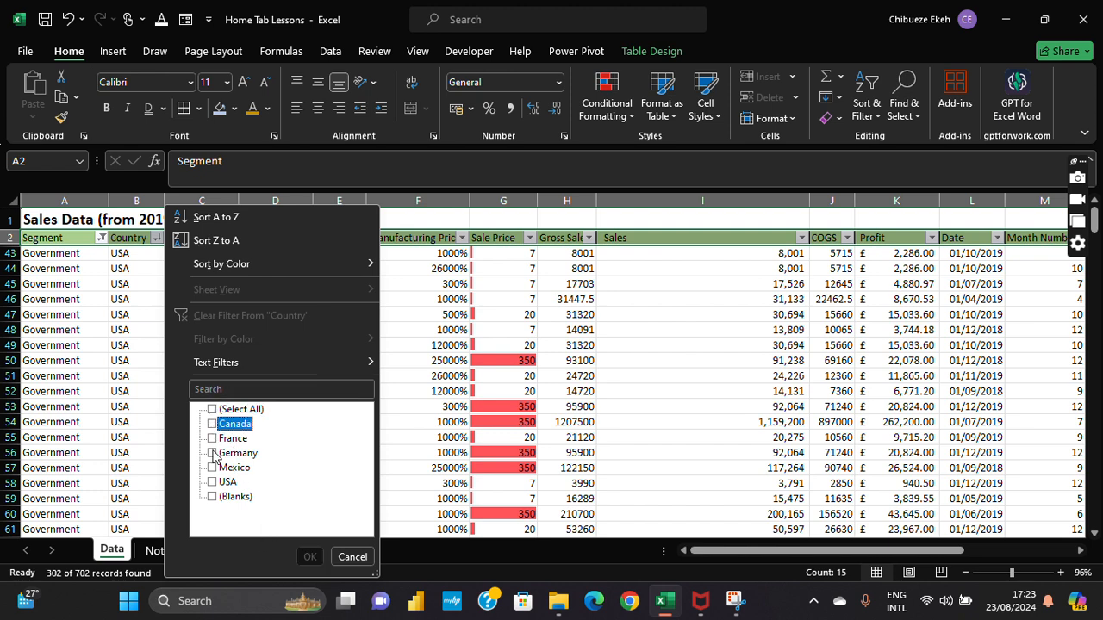
click(224, 482)
click(309, 557)
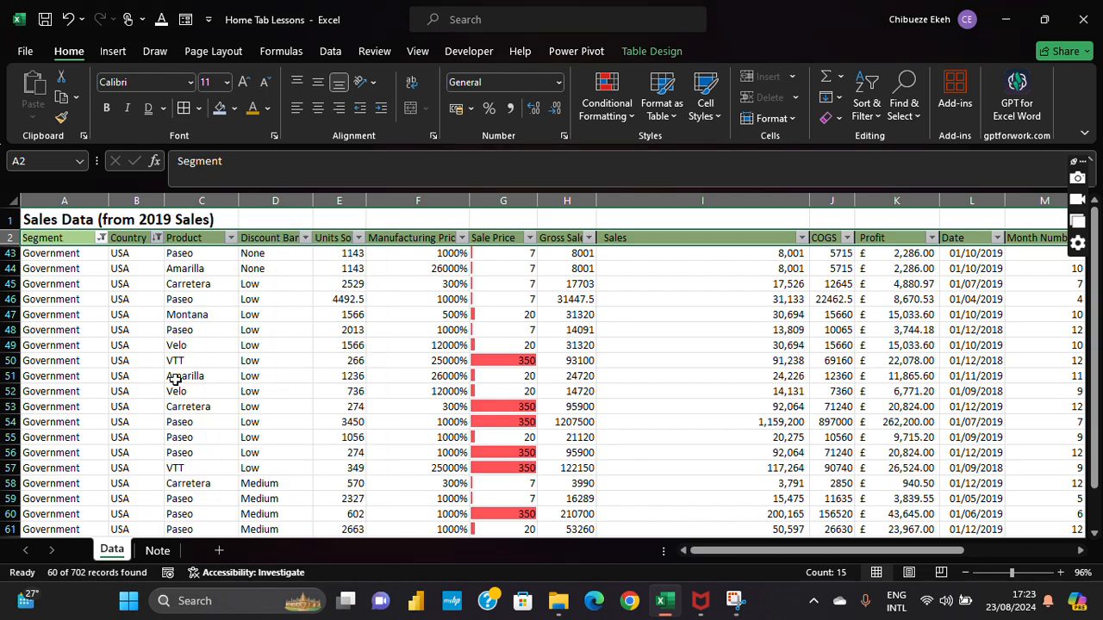
scroll(163, 308, down, 2)
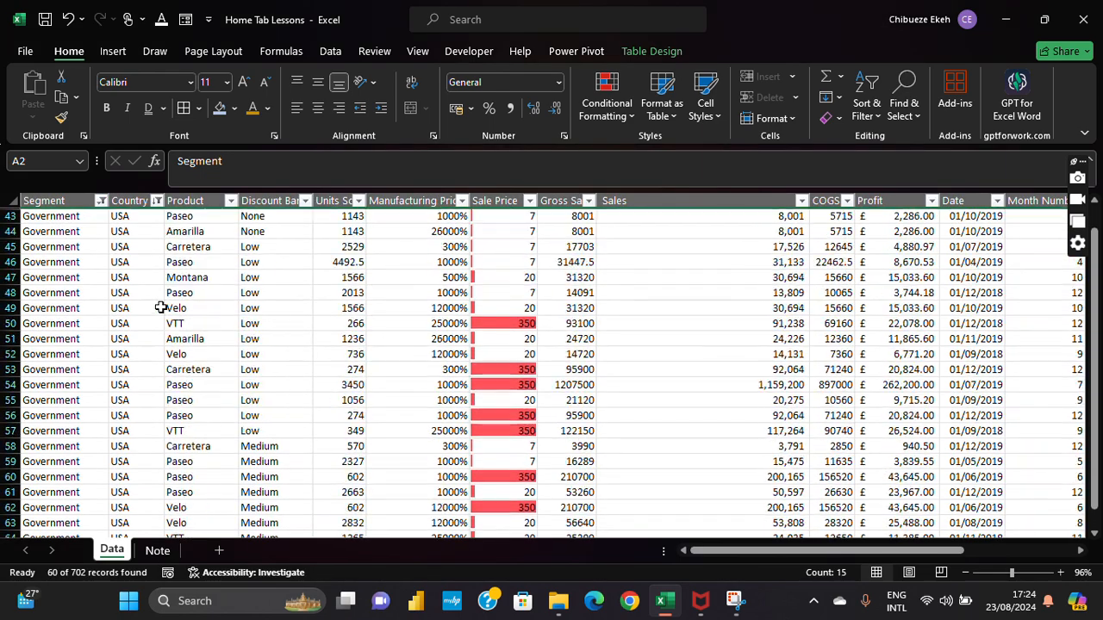
scroll(162, 308, down, 5)
scroll(161, 310, up, 10)
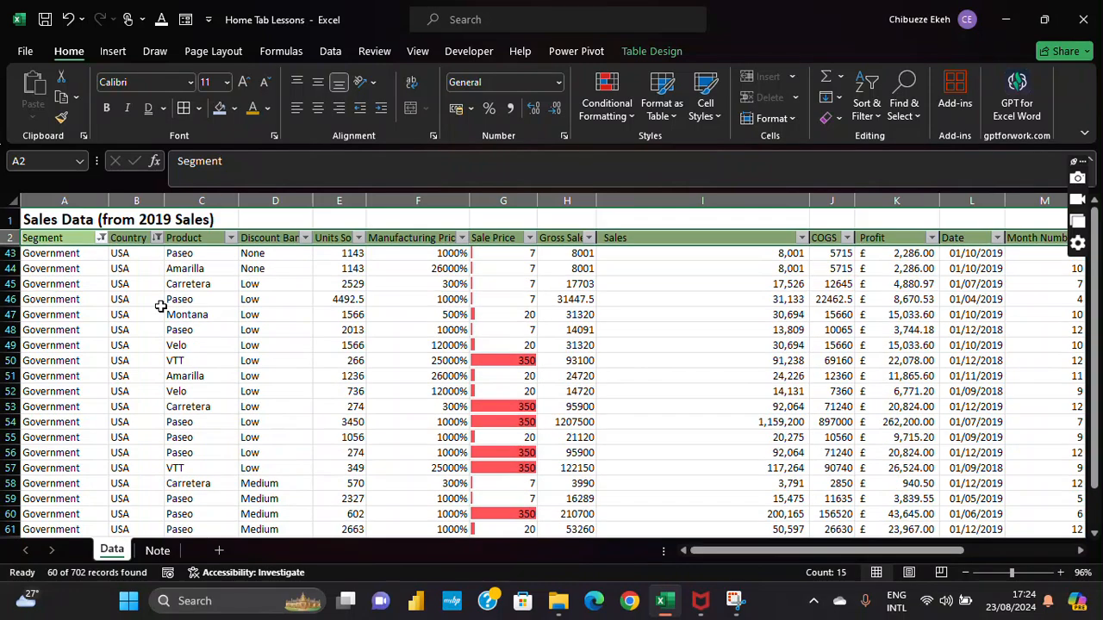
Step: Clear the Country filter and then the Segment filter so all rows show
click(157, 238)
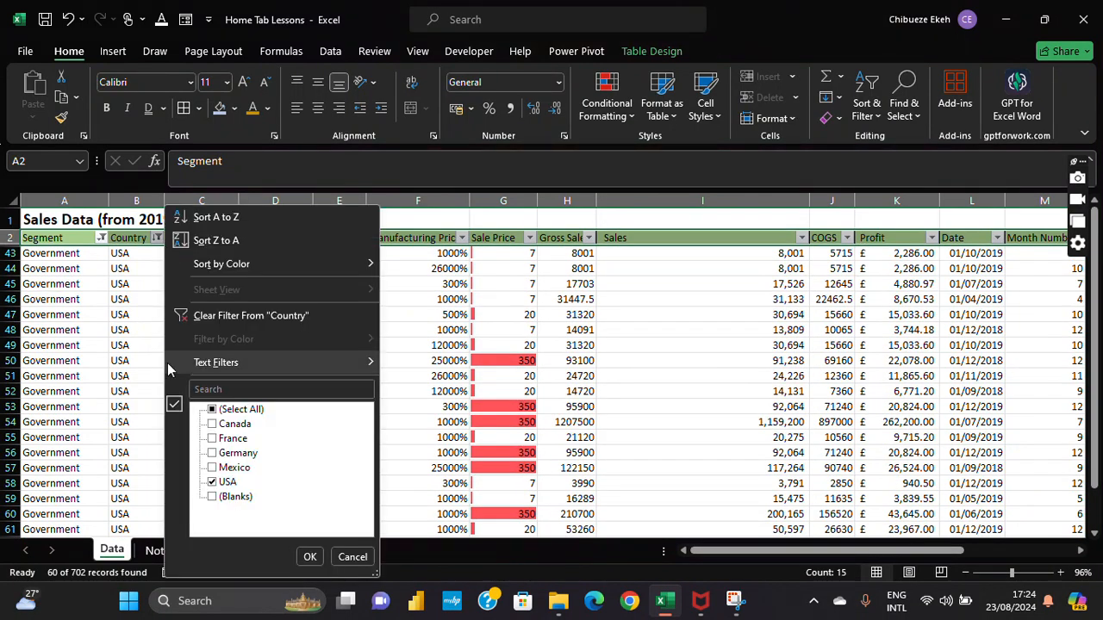
click(220, 411)
click(220, 412)
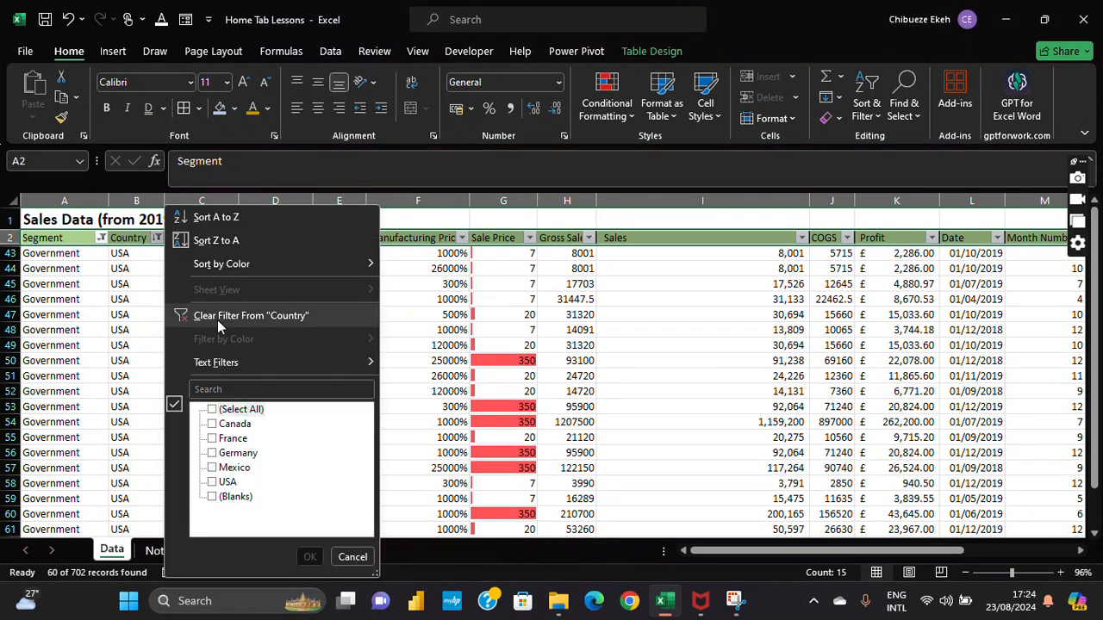
click(219, 317)
click(101, 237)
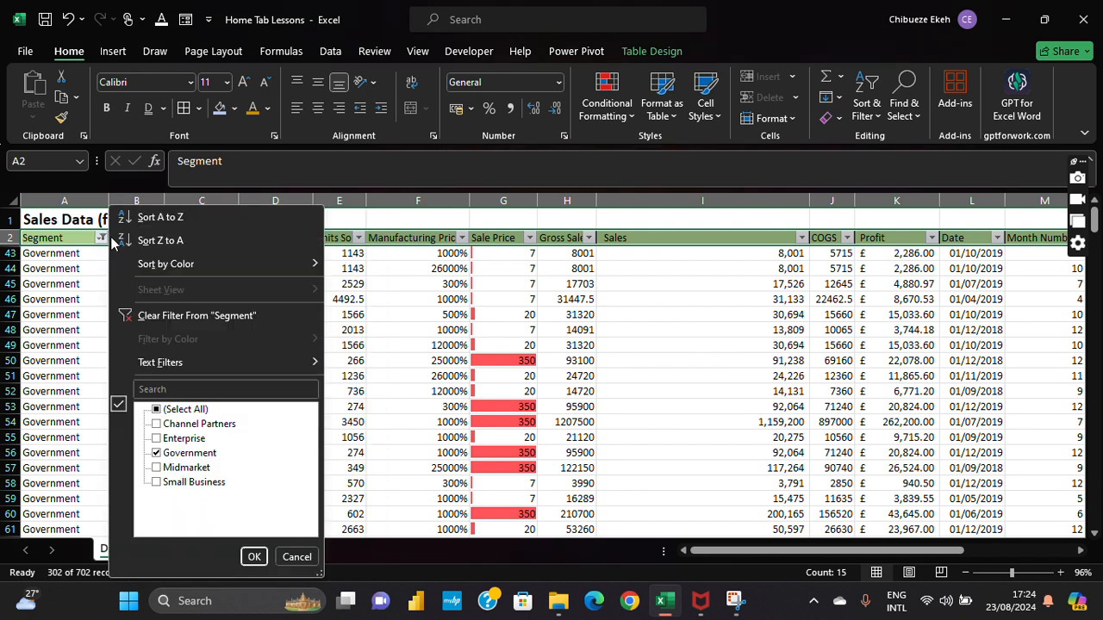
click(130, 316)
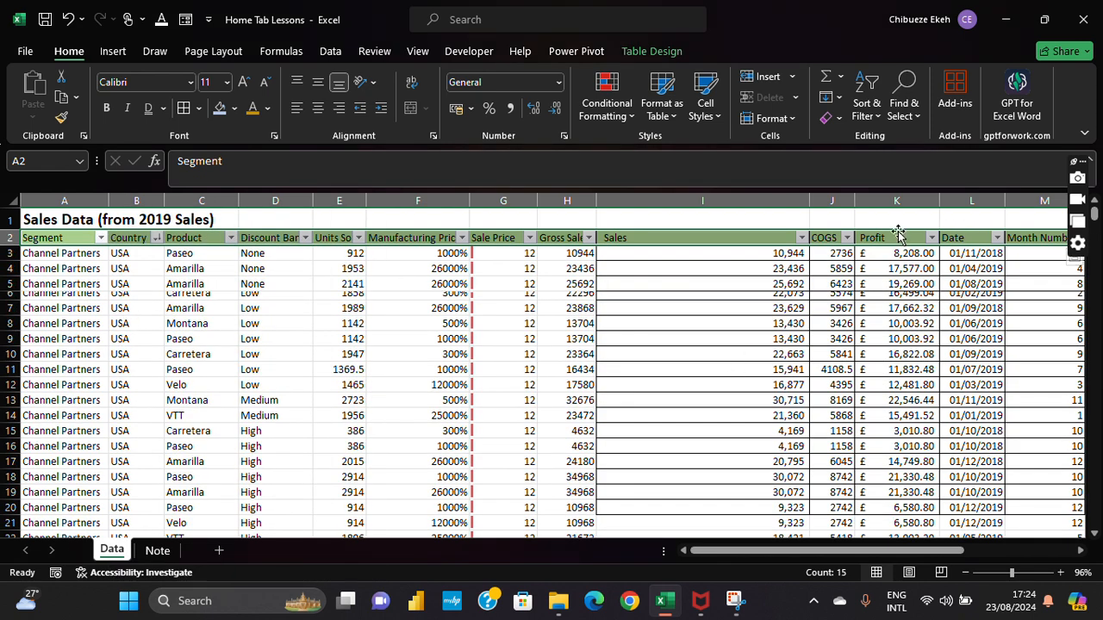
Step: Copy the Amarilla value in cell C4
click(876, 106)
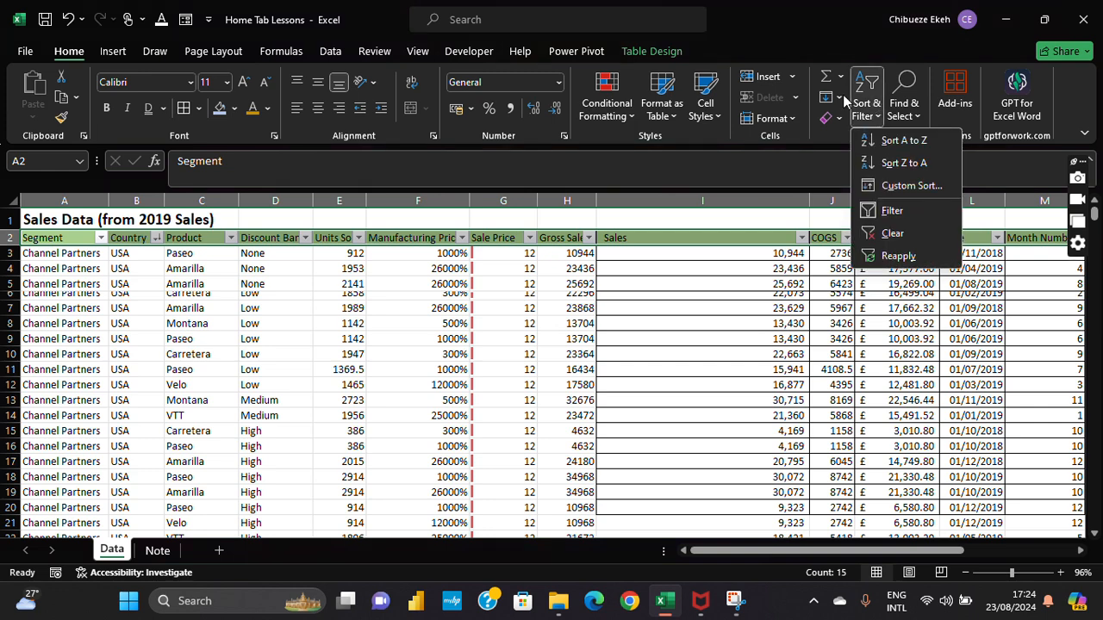
click(841, 95)
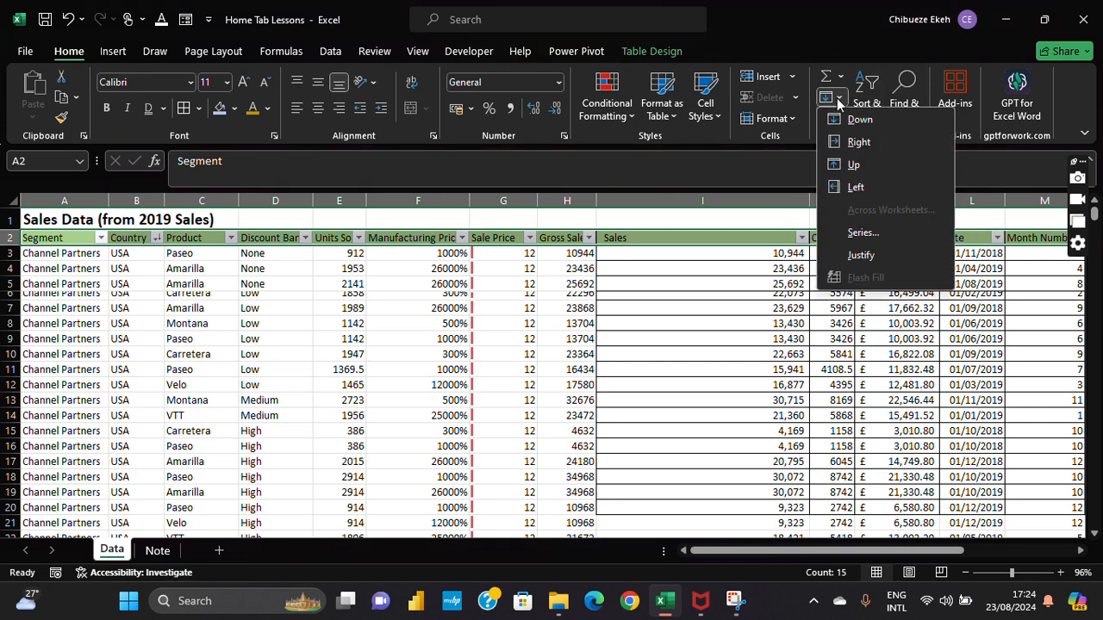
click(774, 368)
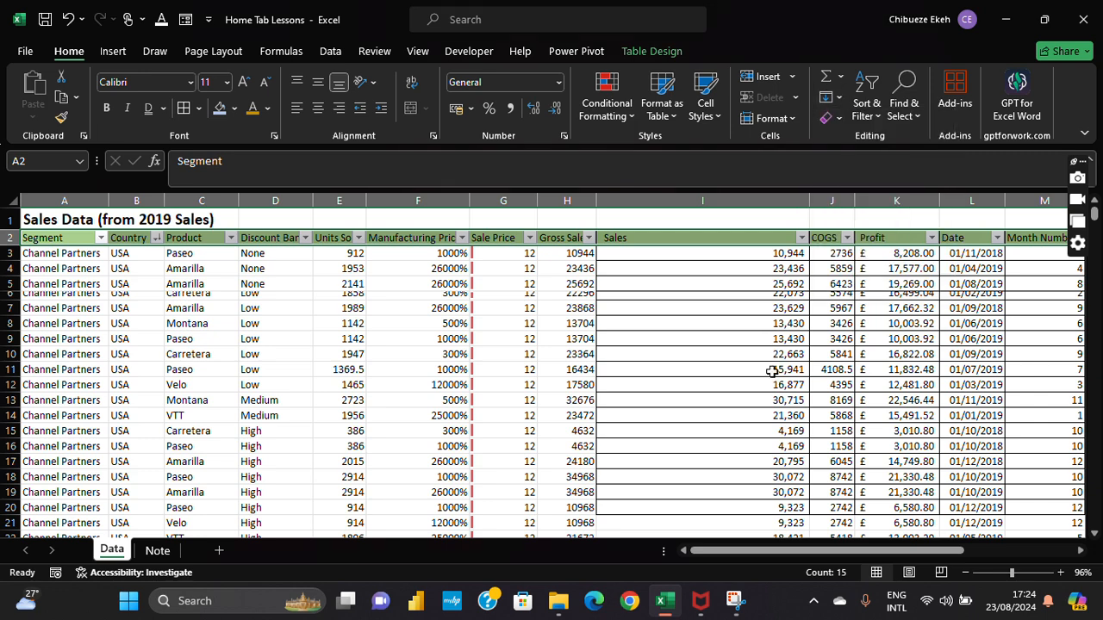
click(464, 299)
click(348, 272)
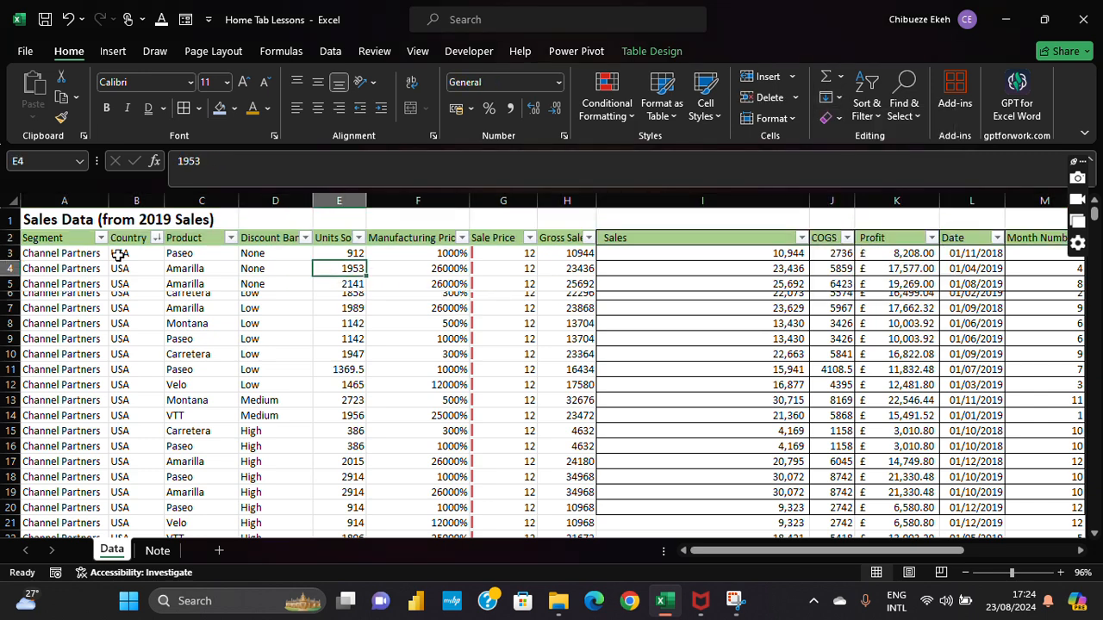
click(236, 273)
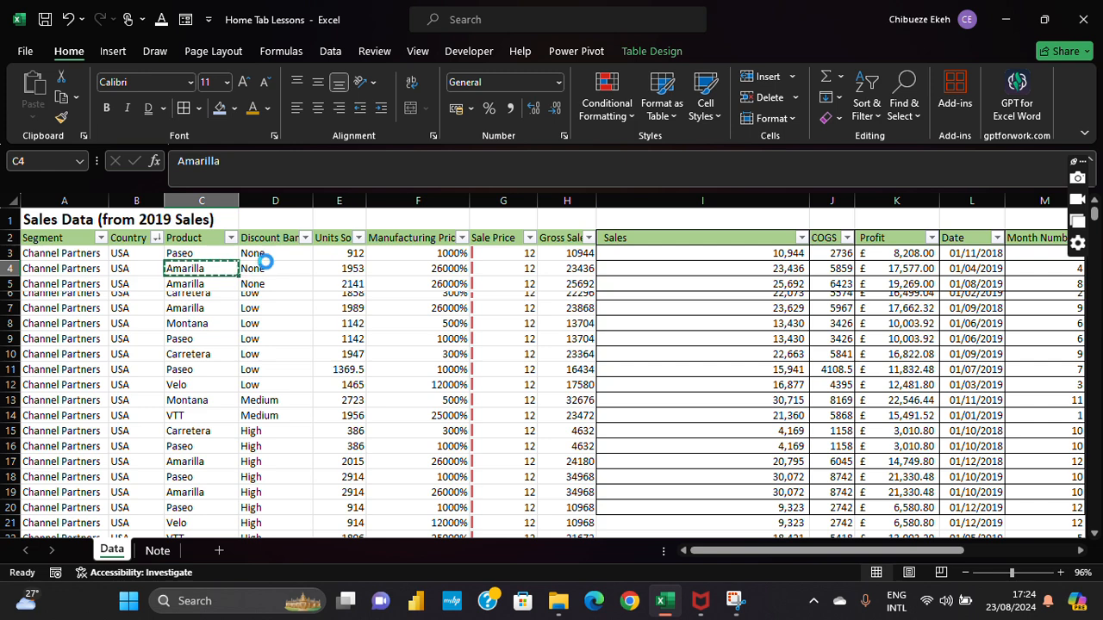
key(ctrl+c)
Step: Try Fill Right and Fill Up on C4, then undo them so C4 reads Amarilla
click(839, 100)
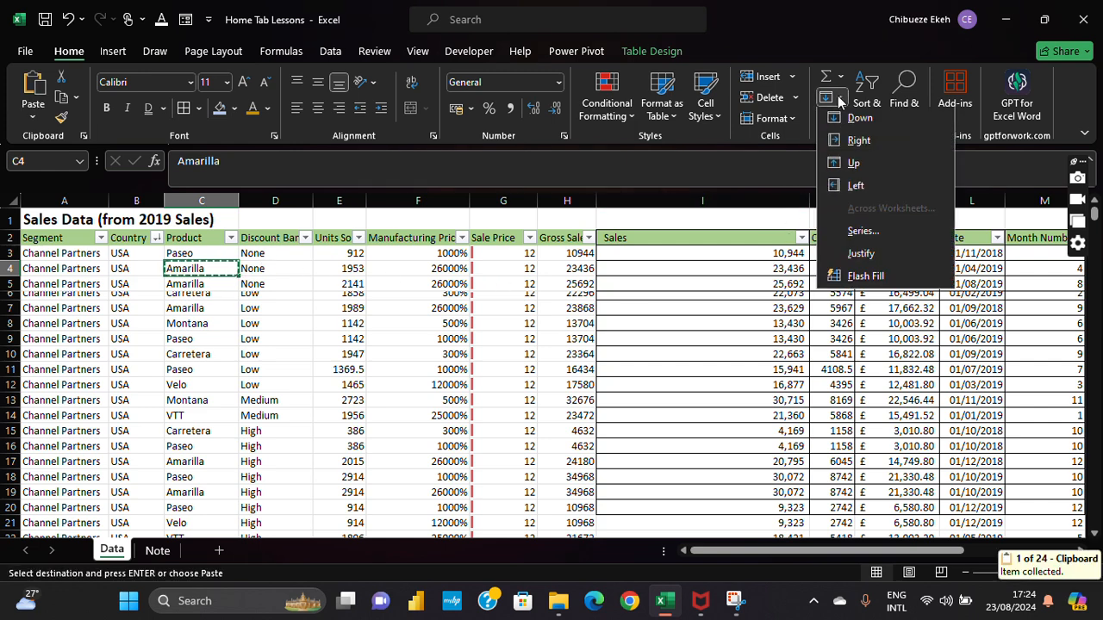
click(857, 143)
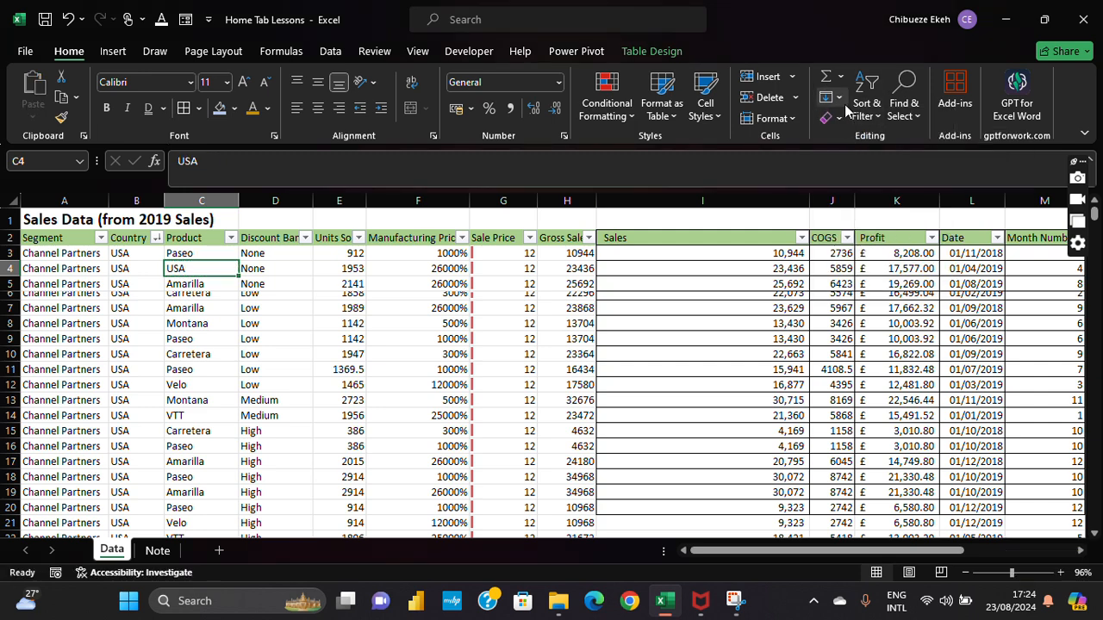
click(837, 100)
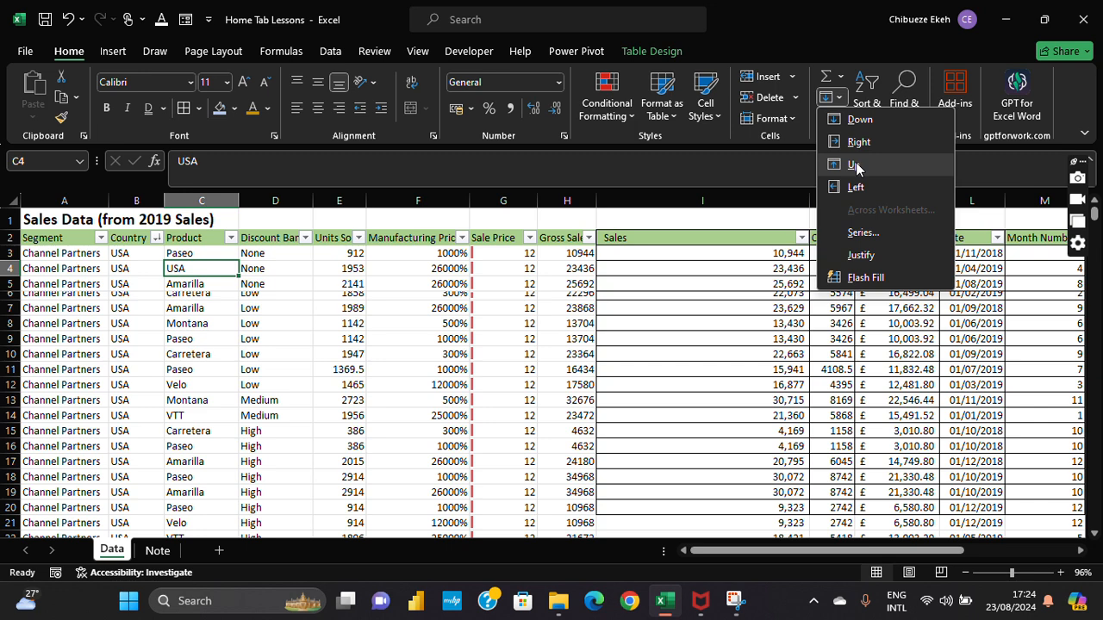
click(856, 166)
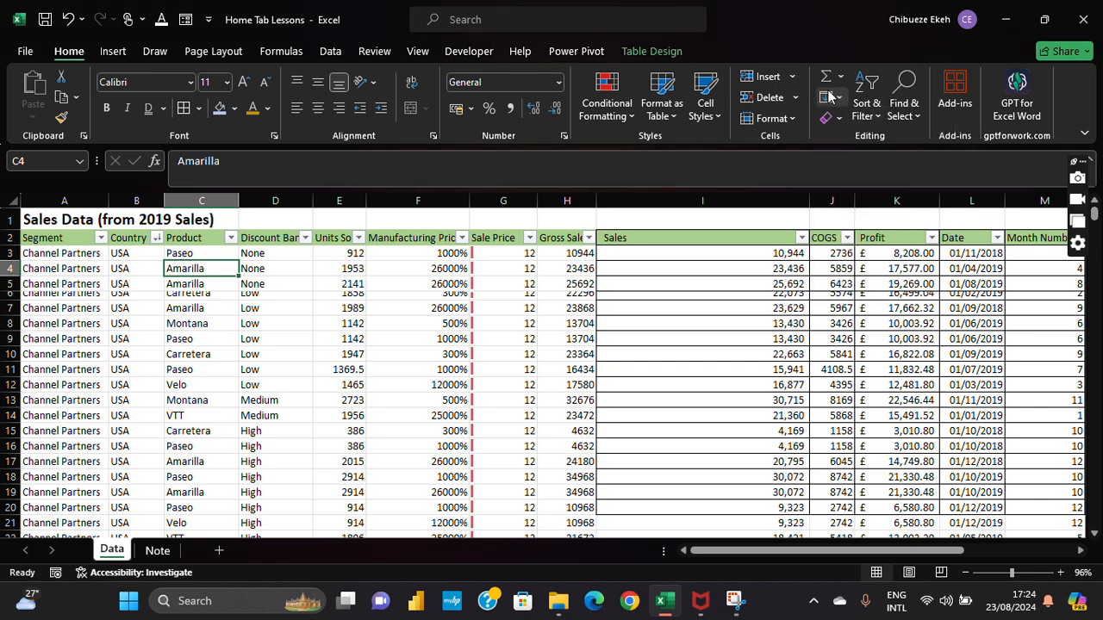
click(69, 19)
click(70, 19)
click(70, 19)
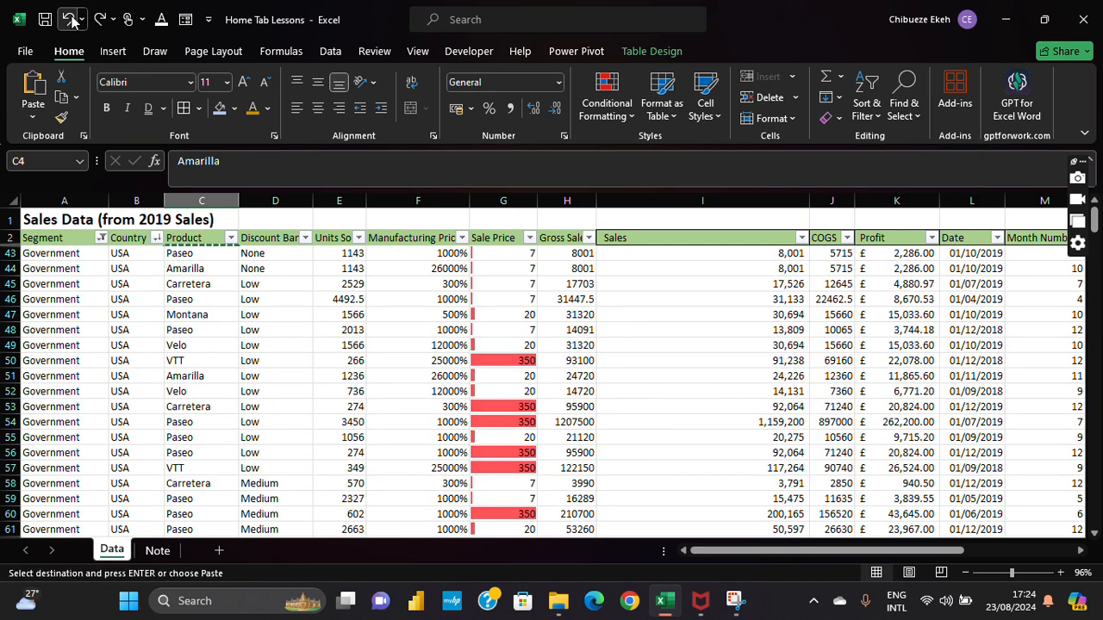
click(459, 27)
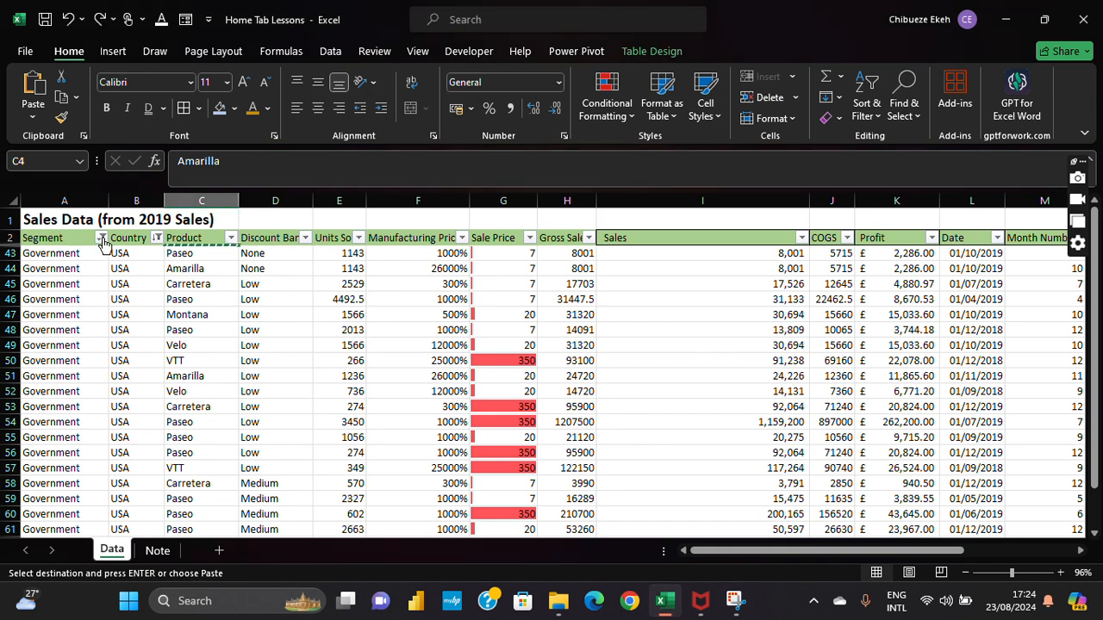
Step: Clear the Segment and Country filters so every row shows
click(101, 238)
click(153, 310)
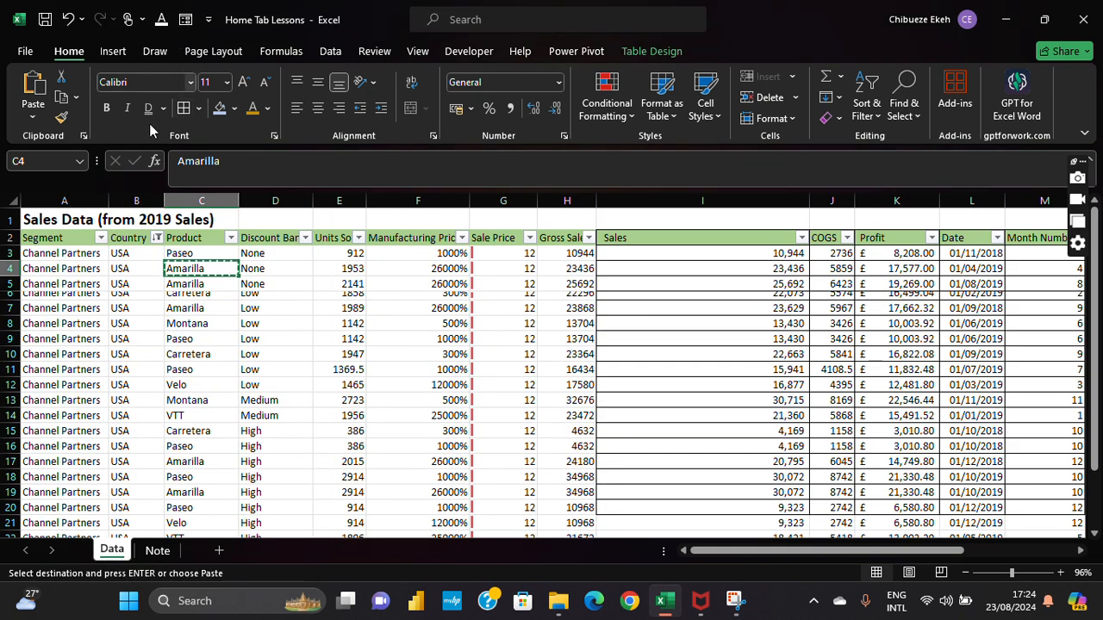
click(156, 238)
click(241, 317)
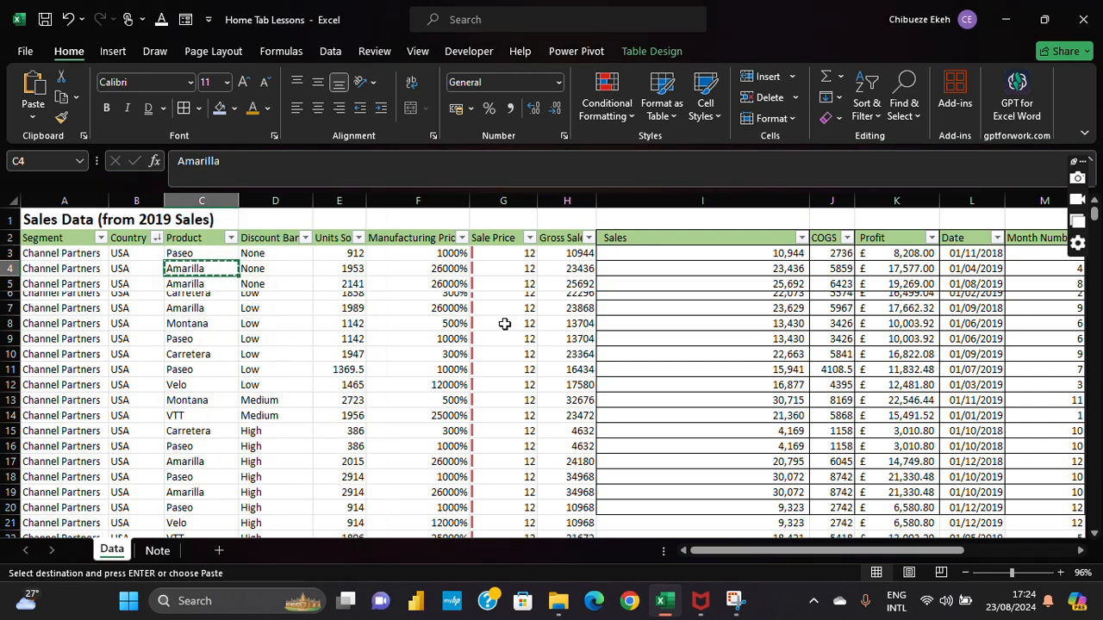
click(504, 323)
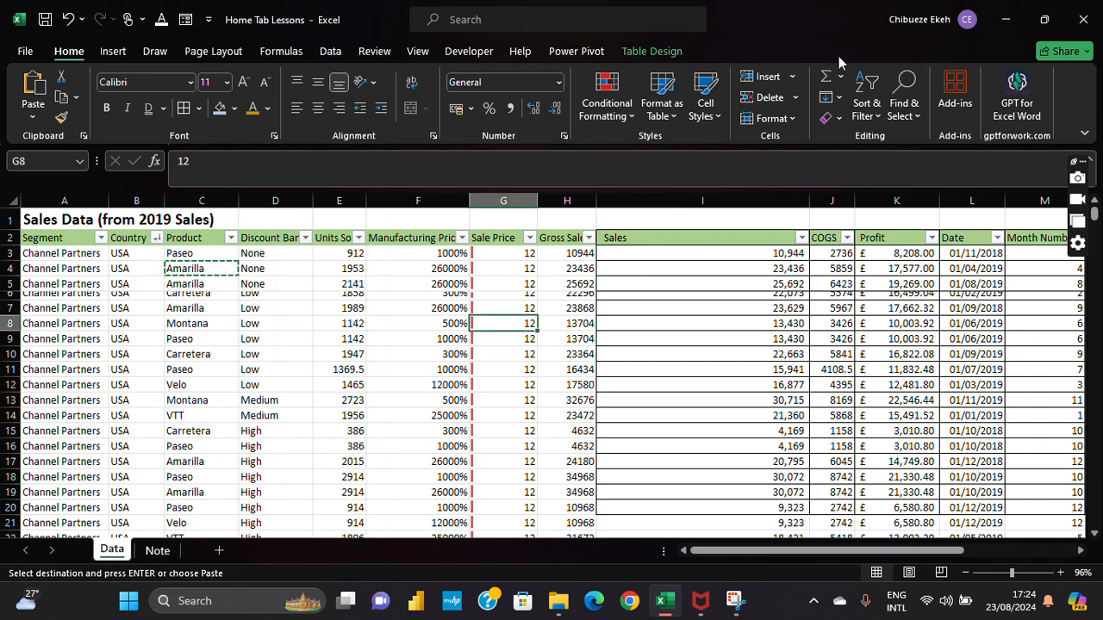
click(903, 105)
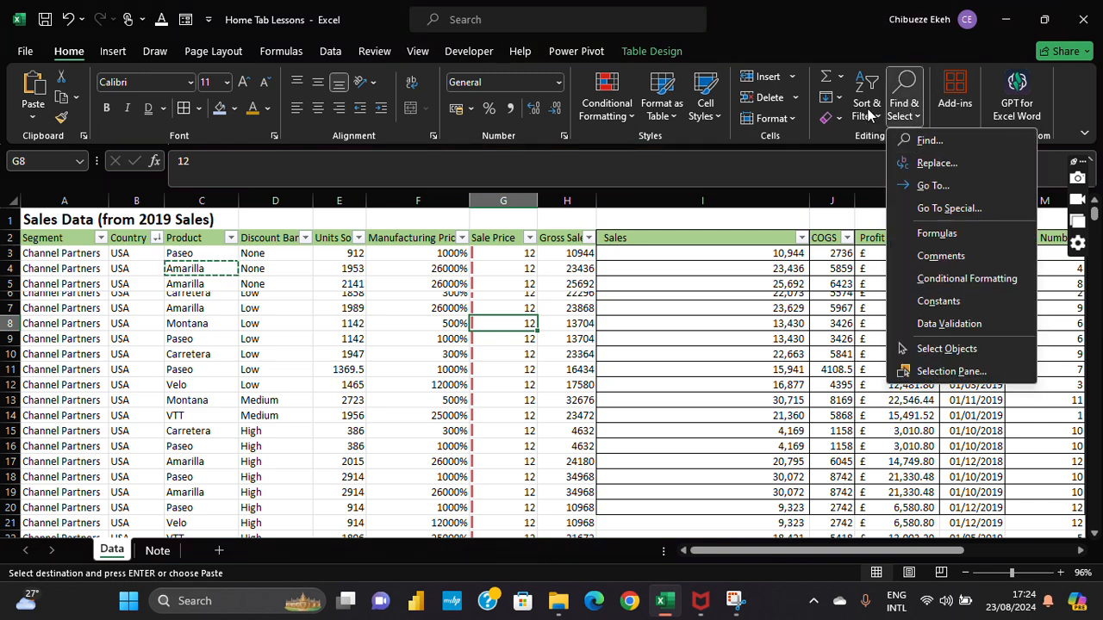
Step: Close the Find and Replace window and cancel the pending copy of C4 with Esc
click(954, 167)
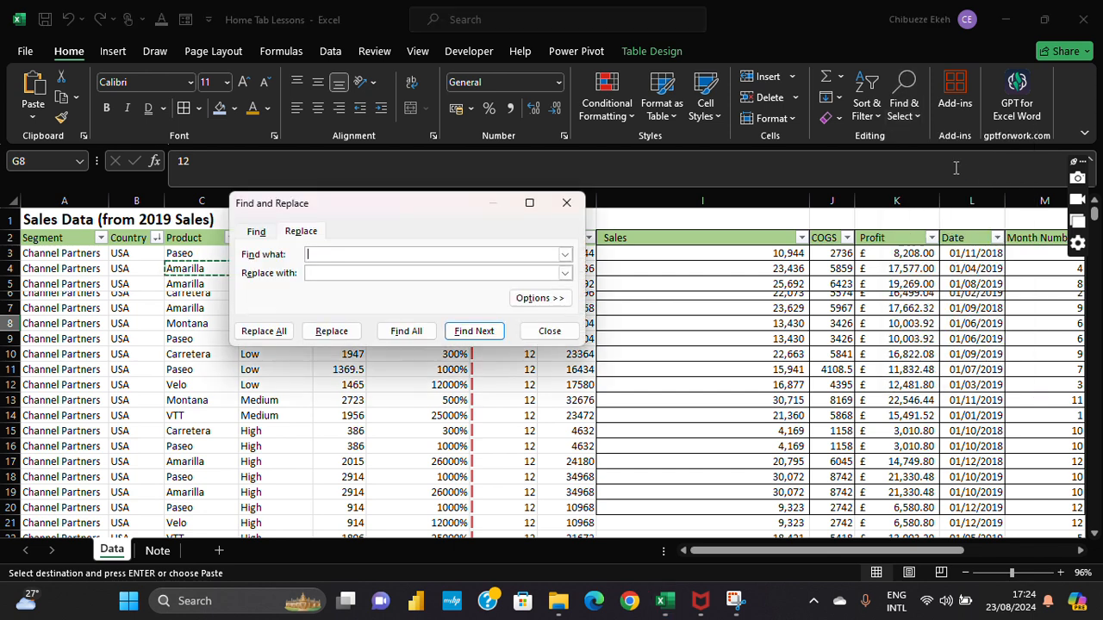
click(566, 204)
click(297, 384)
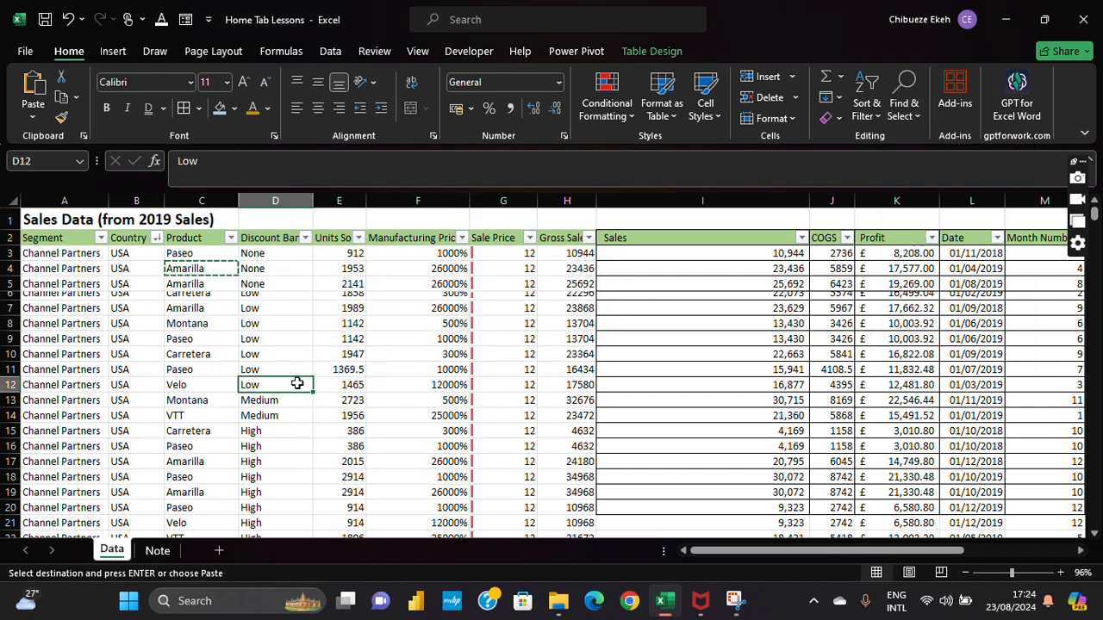
key(Escape)
click(105, 324)
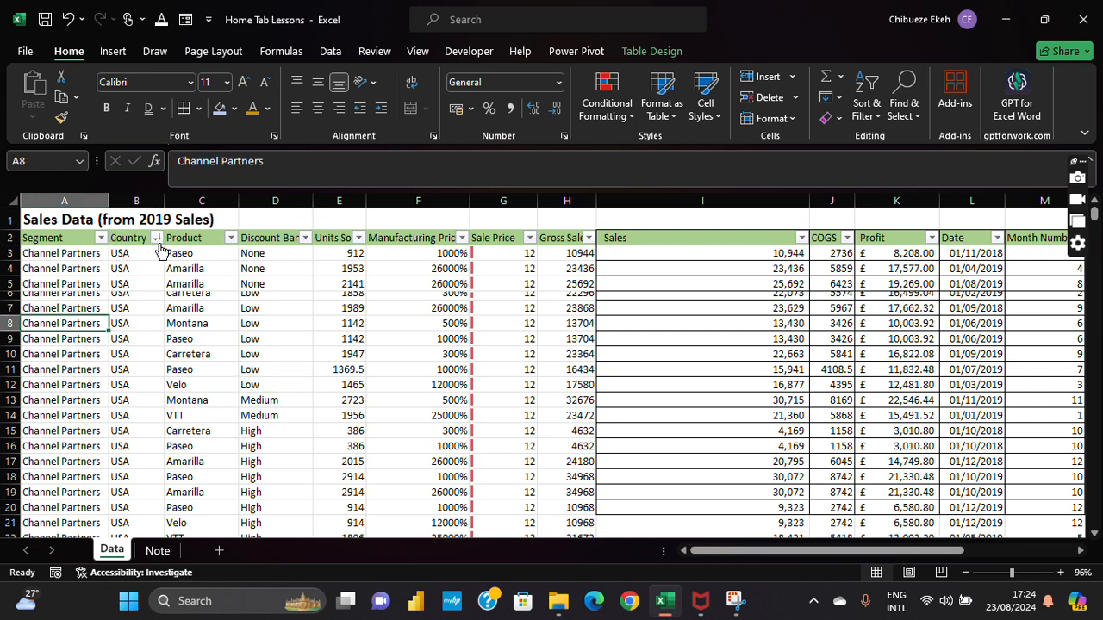
Step: Select the whole Country column B and open Find and Replace on the Replace tab
click(157, 240)
click(157, 239)
click(136, 201)
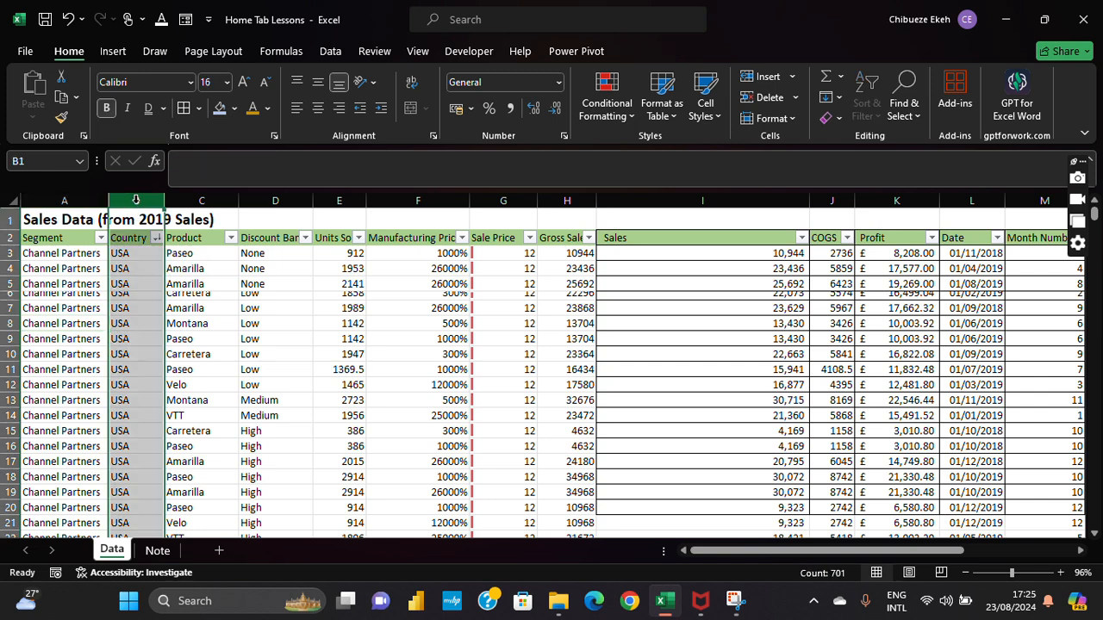
click(905, 111)
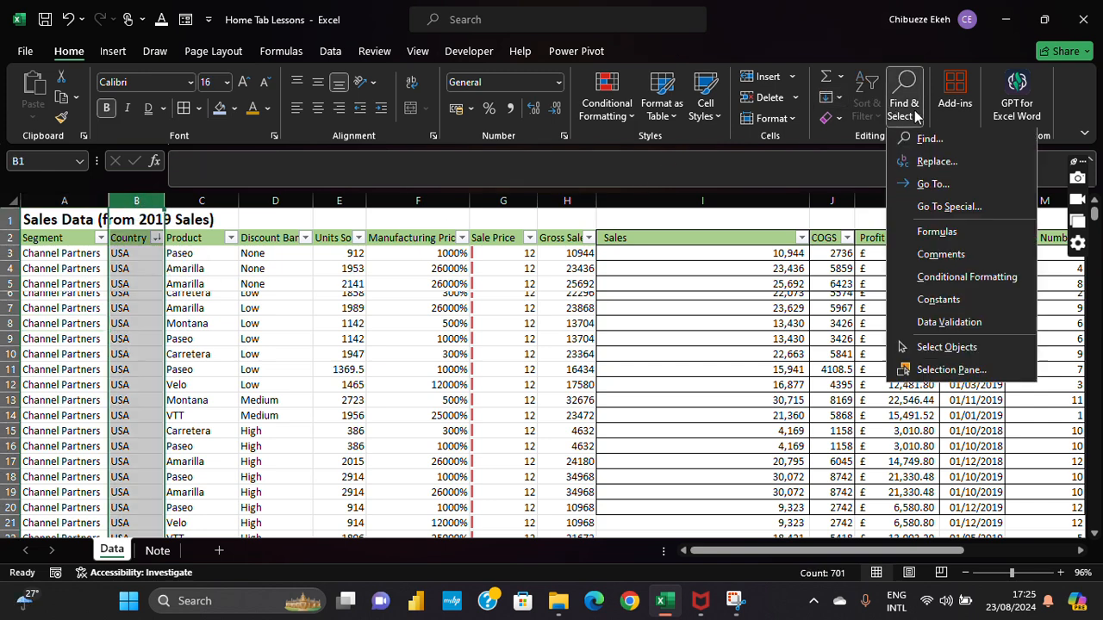
click(946, 163)
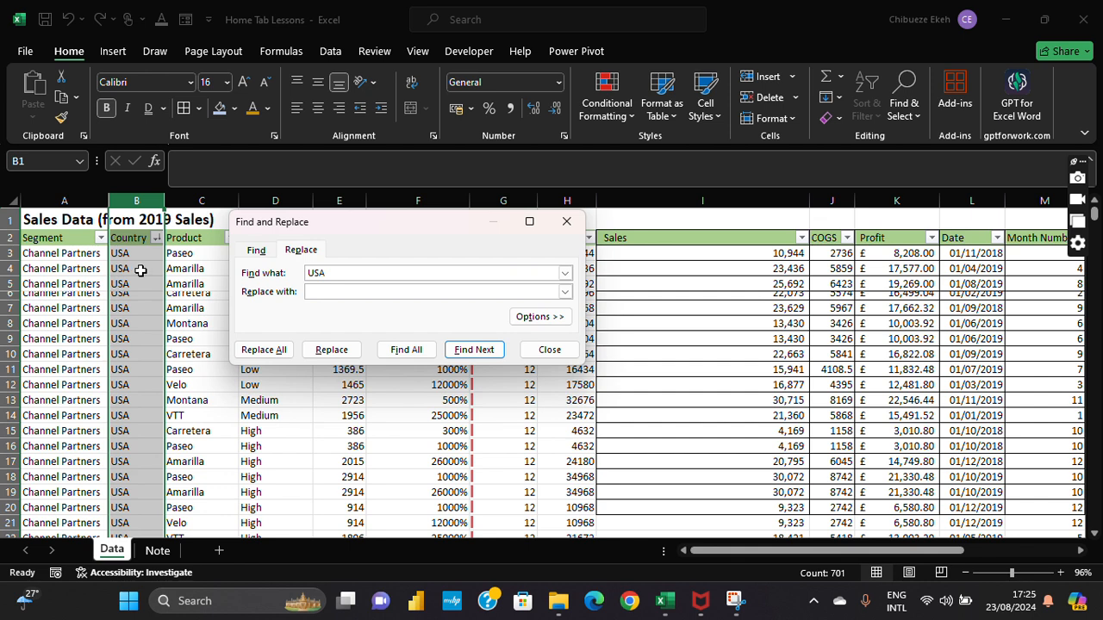
Step: Replace USA with 'USA-Best country in the world', first in B3, then all 140 entries
click(348, 294)
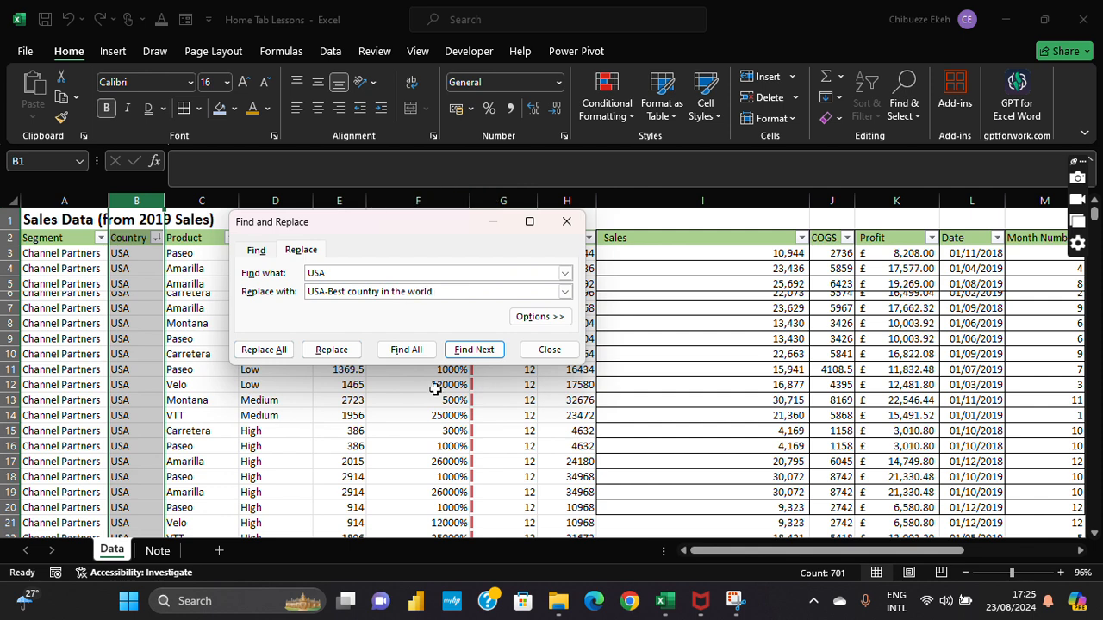
click(410, 353)
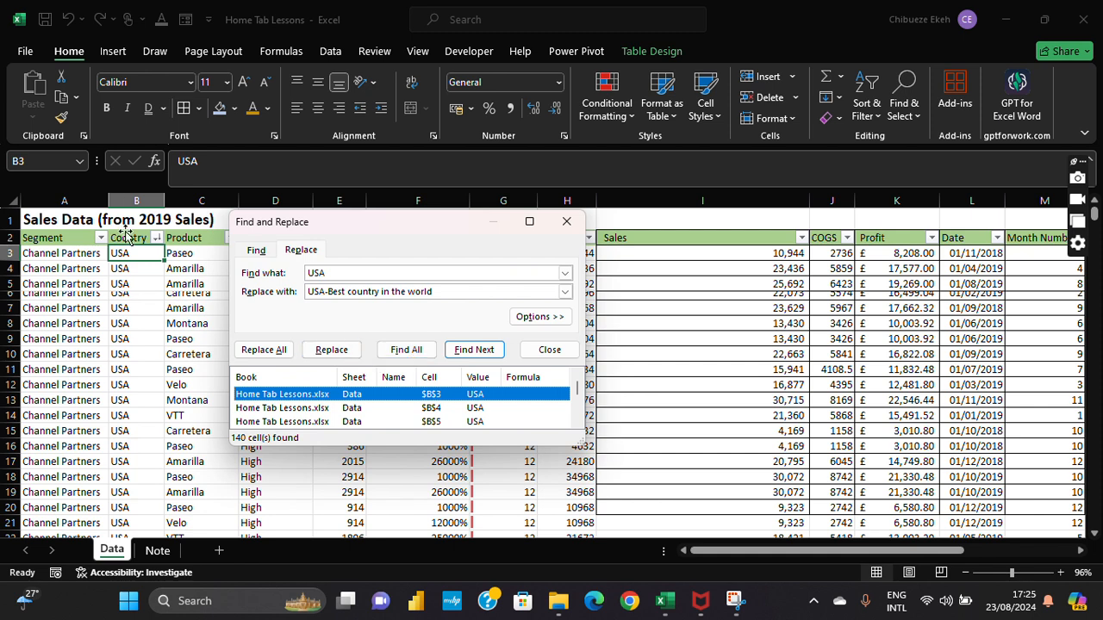
click(334, 350)
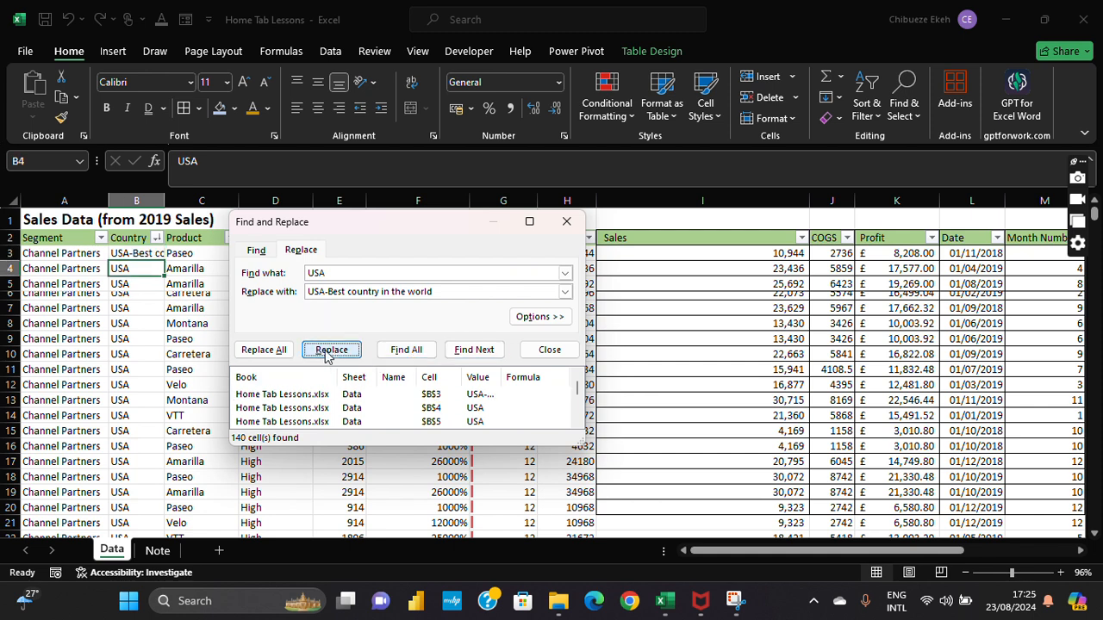
click(263, 349)
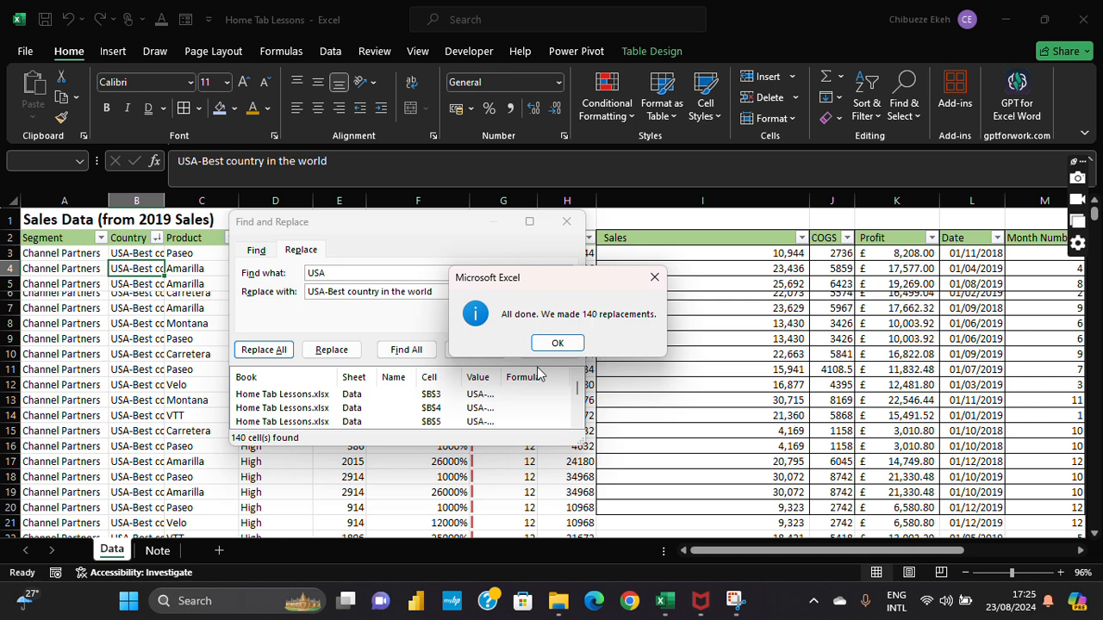
Step: Dismiss the 140-replacements message, check the Country list, and undo both replacements back to USA
click(557, 343)
click(566, 221)
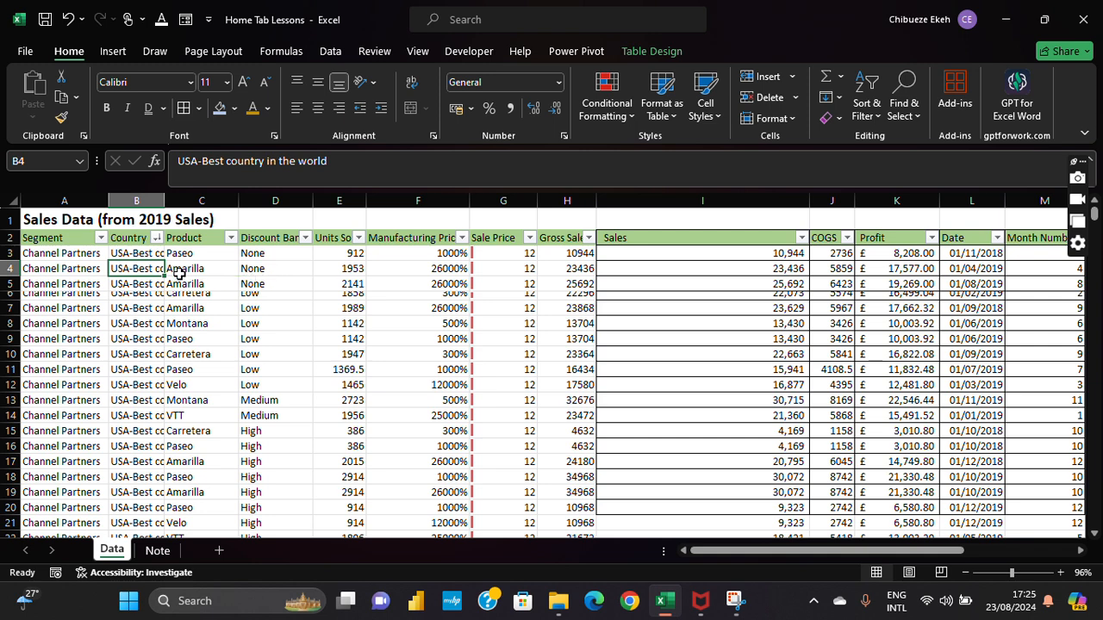
click(156, 238)
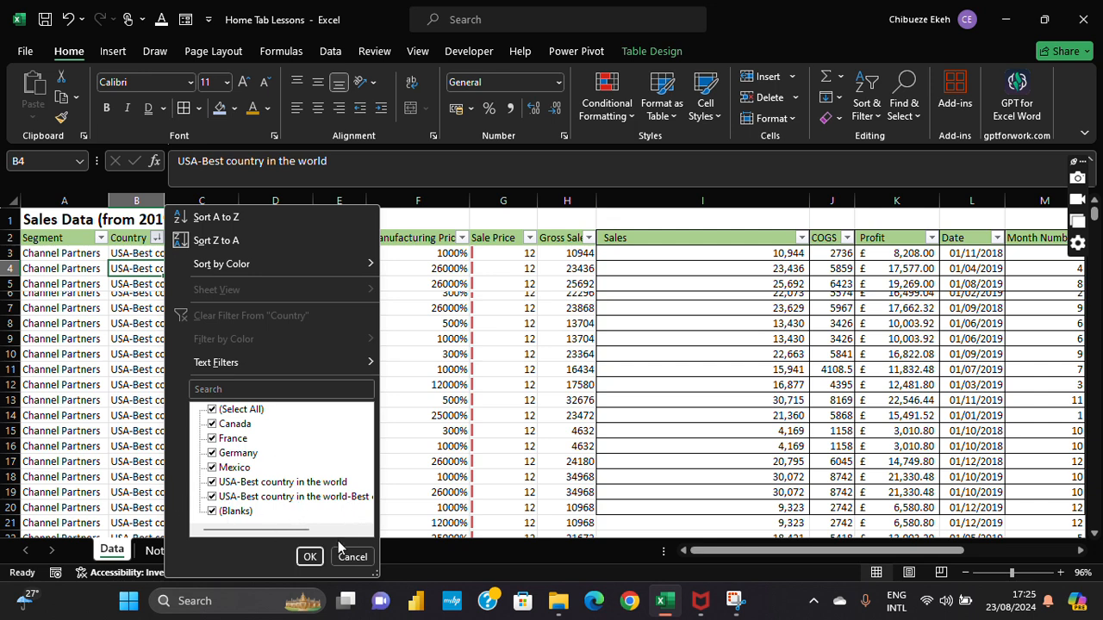
click(553, 393)
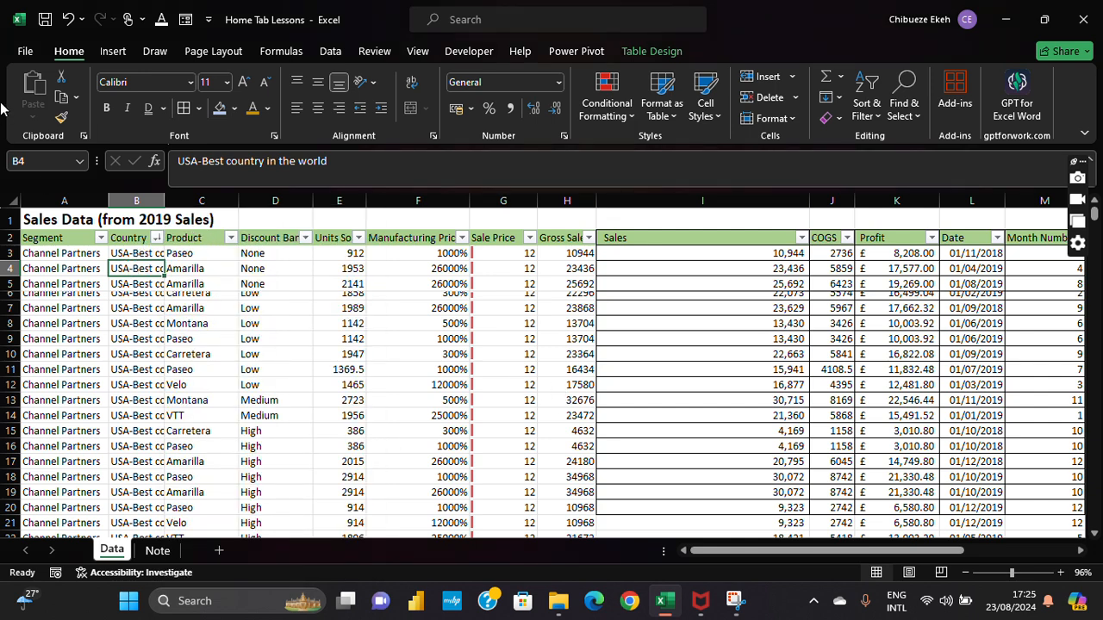
click(67, 22)
click(68, 26)
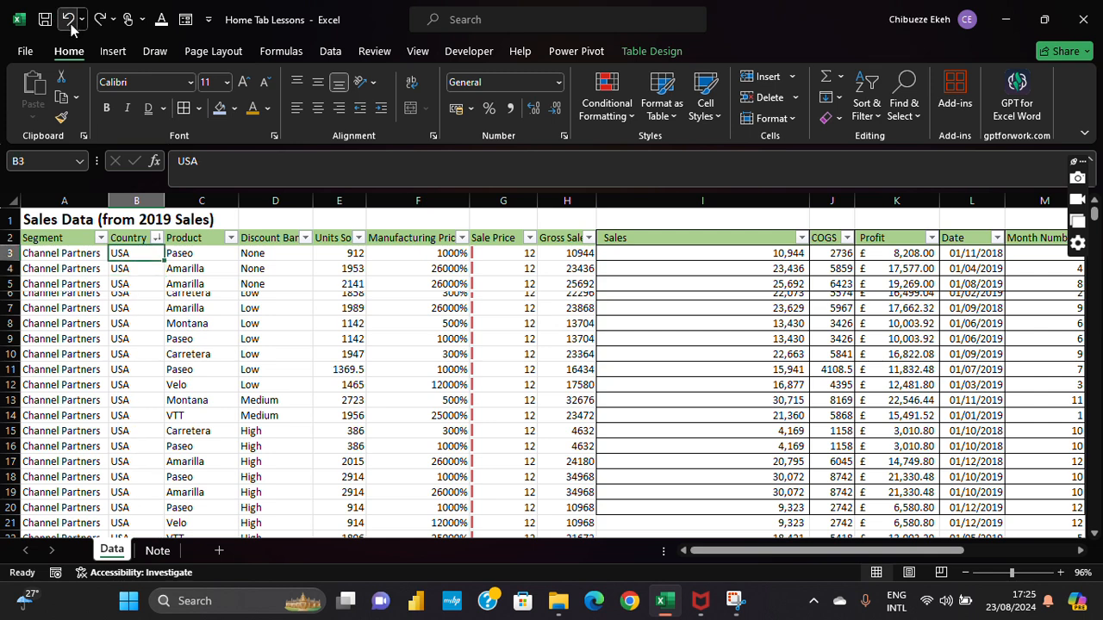
click(915, 114)
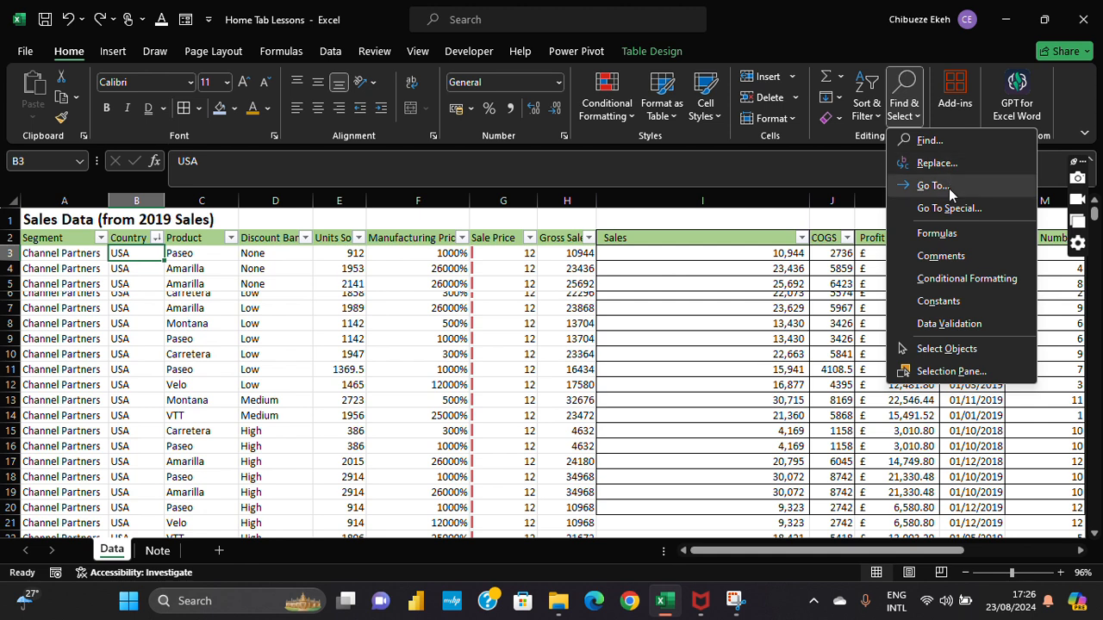
Step: Select cell A2 and autofit column O so the Year header fits
key(Escape)
click(61, 237)
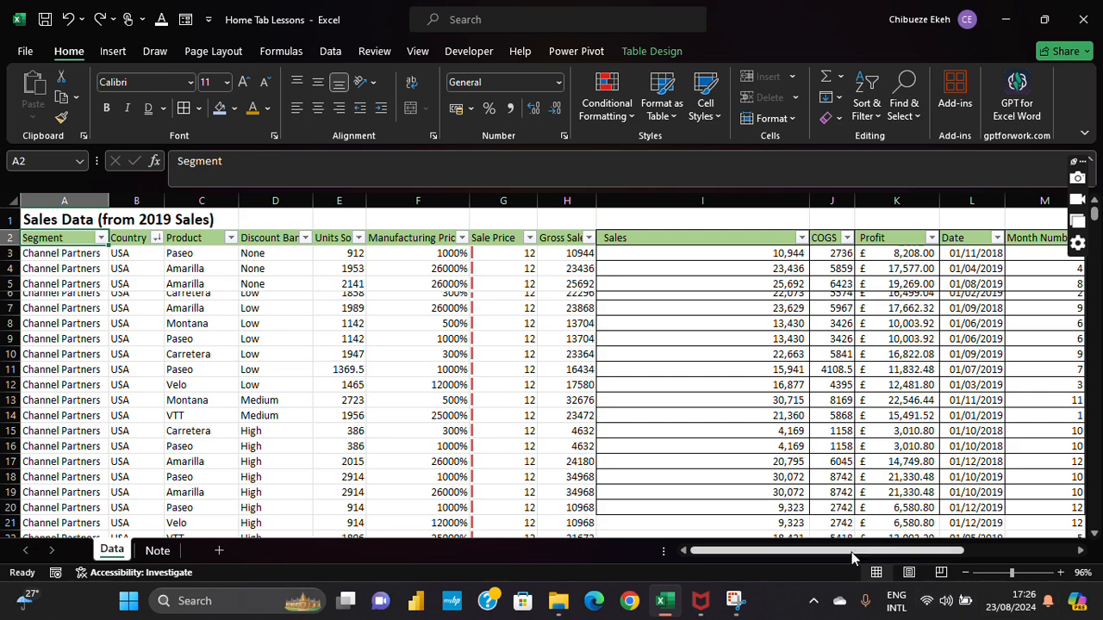
drag(851, 558, 942, 558)
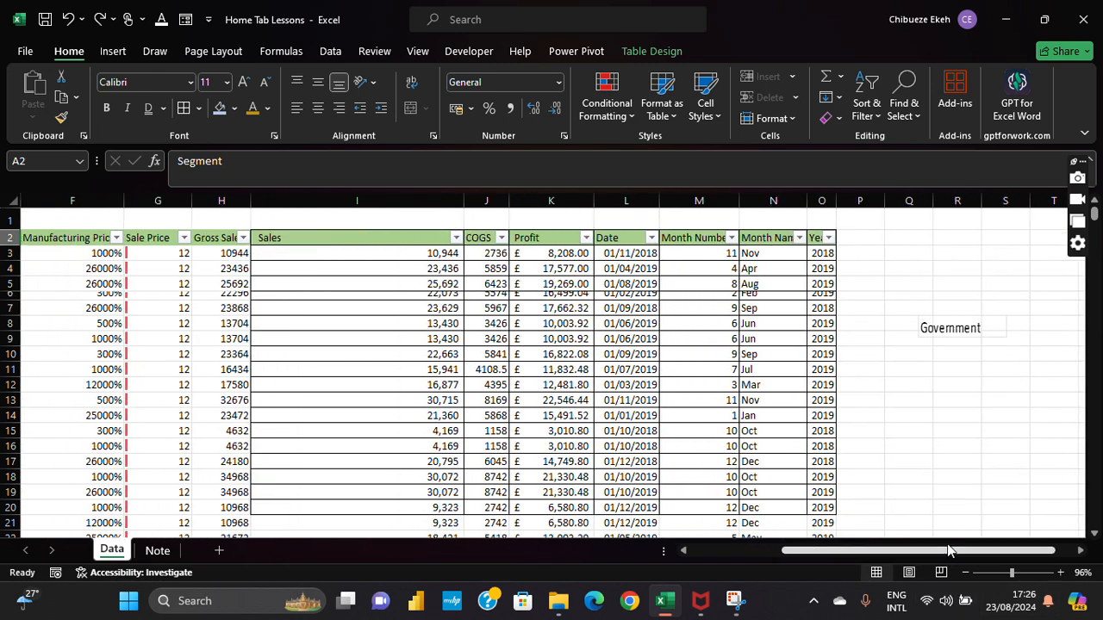
double_click(836, 205)
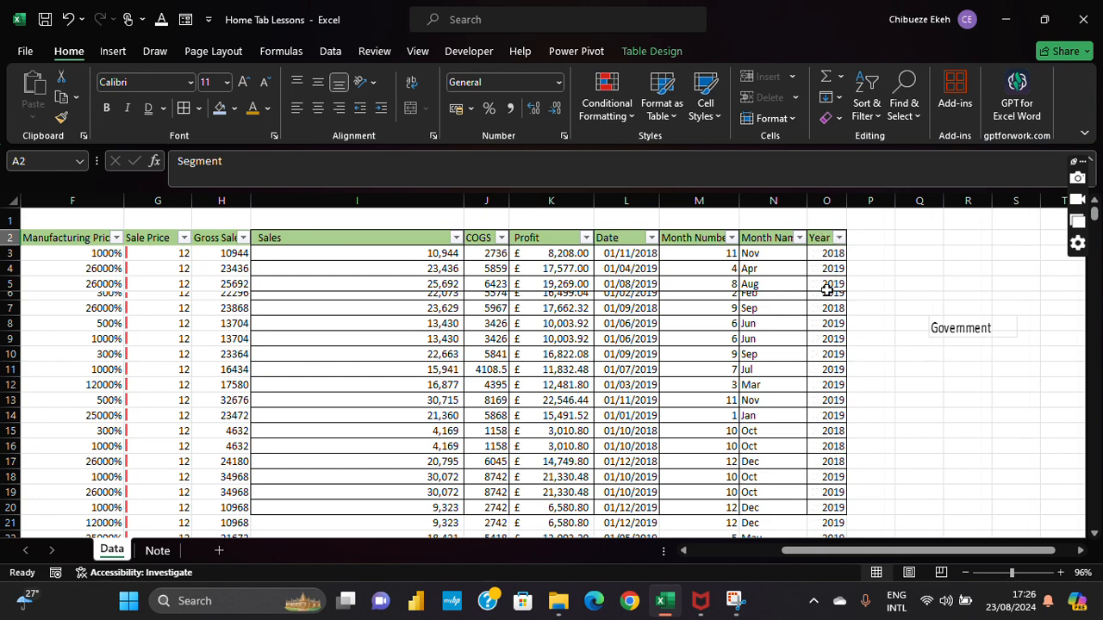
drag(900, 551, 807, 551)
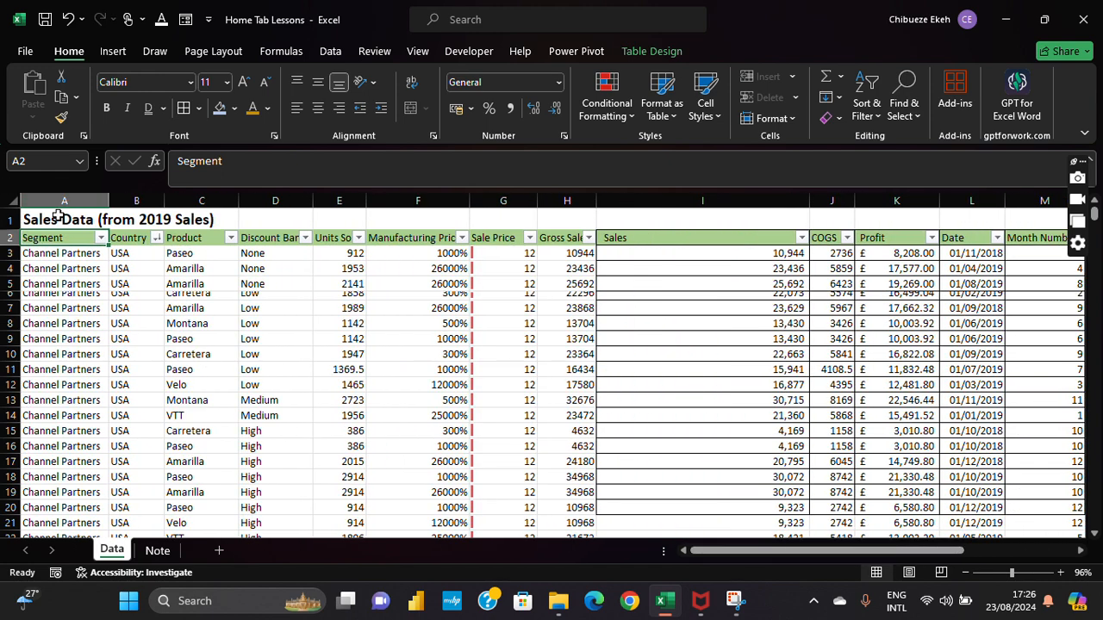
Step: Select the Year range via Go To, then reopen and close Find & Select unchanged
click(916, 115)
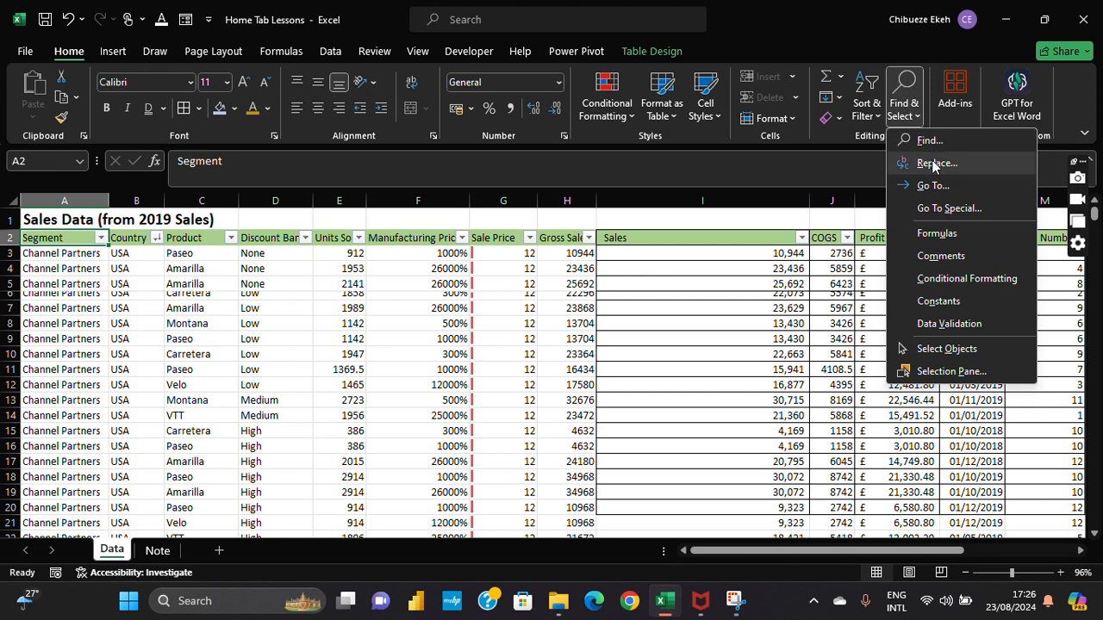
click(932, 182)
scroll(327, 250, down, 2)
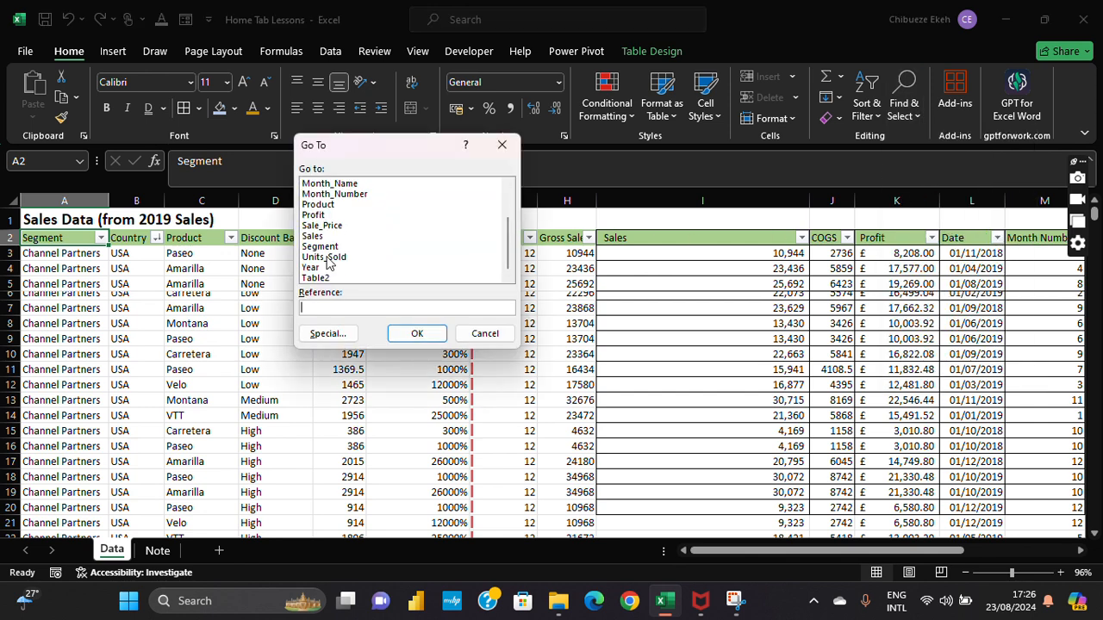
click(323, 269)
click(431, 332)
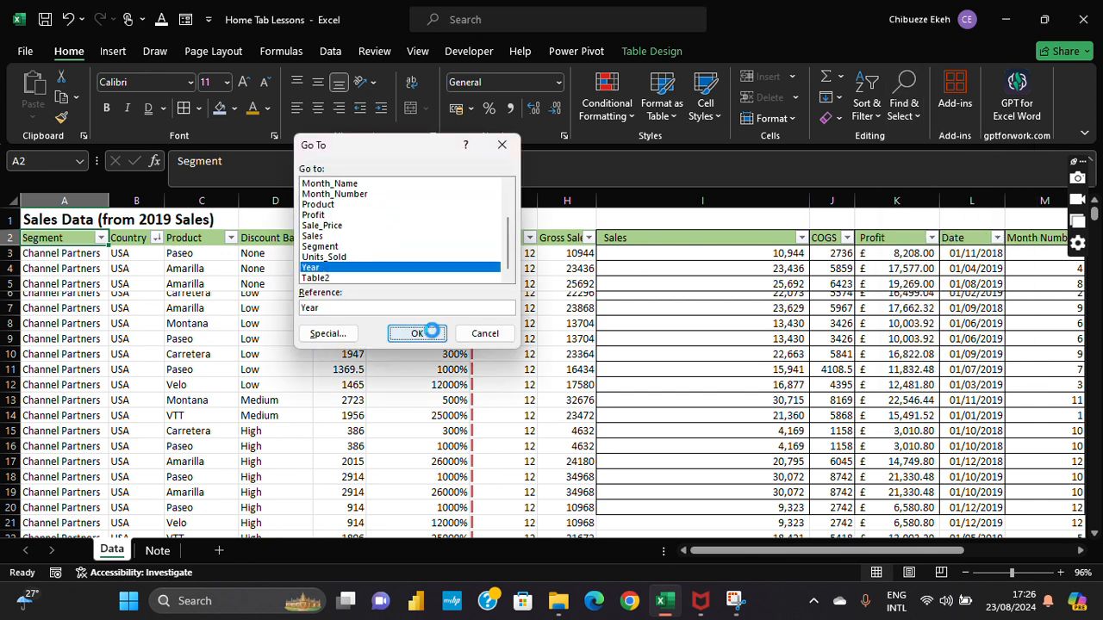
scroll(1034, 246, up, 1)
scroll(1040, 245, down, 3)
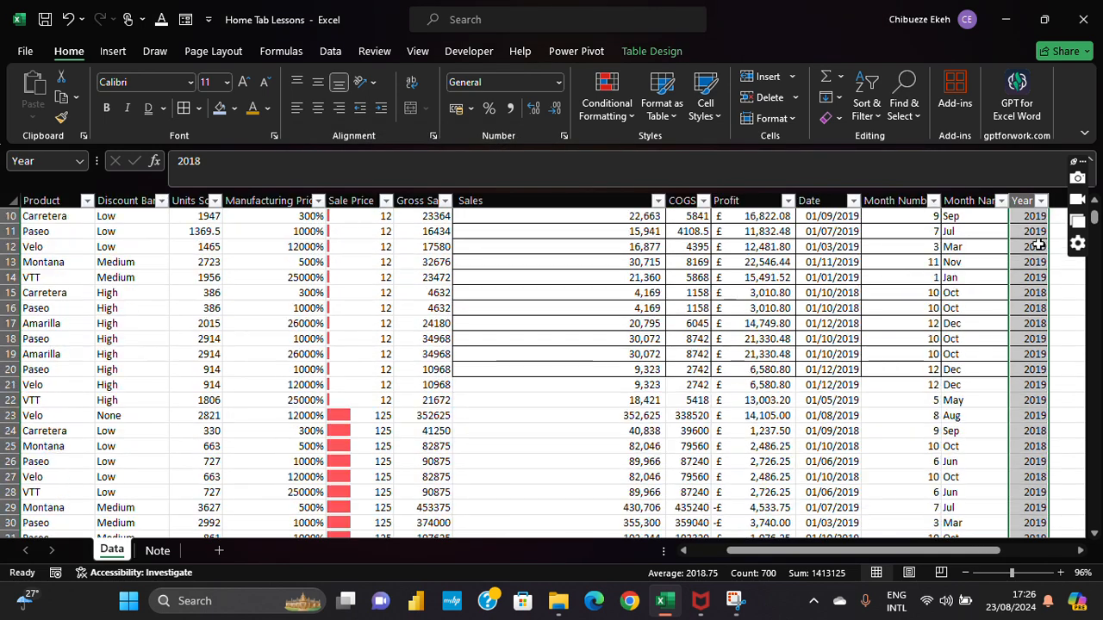
scroll(1040, 245, up, 3)
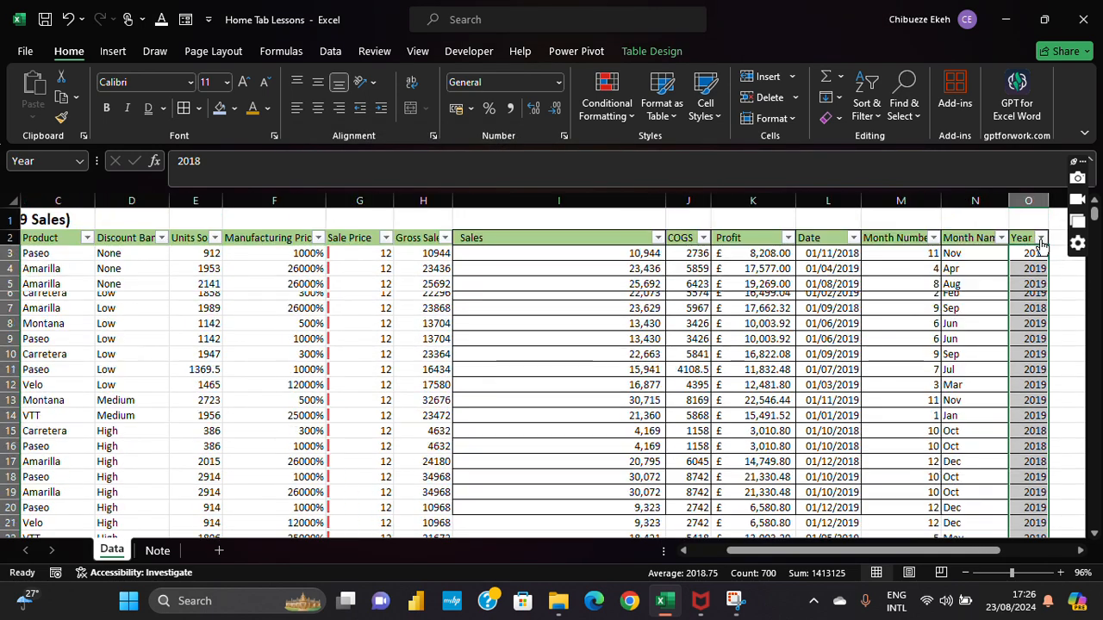
click(903, 104)
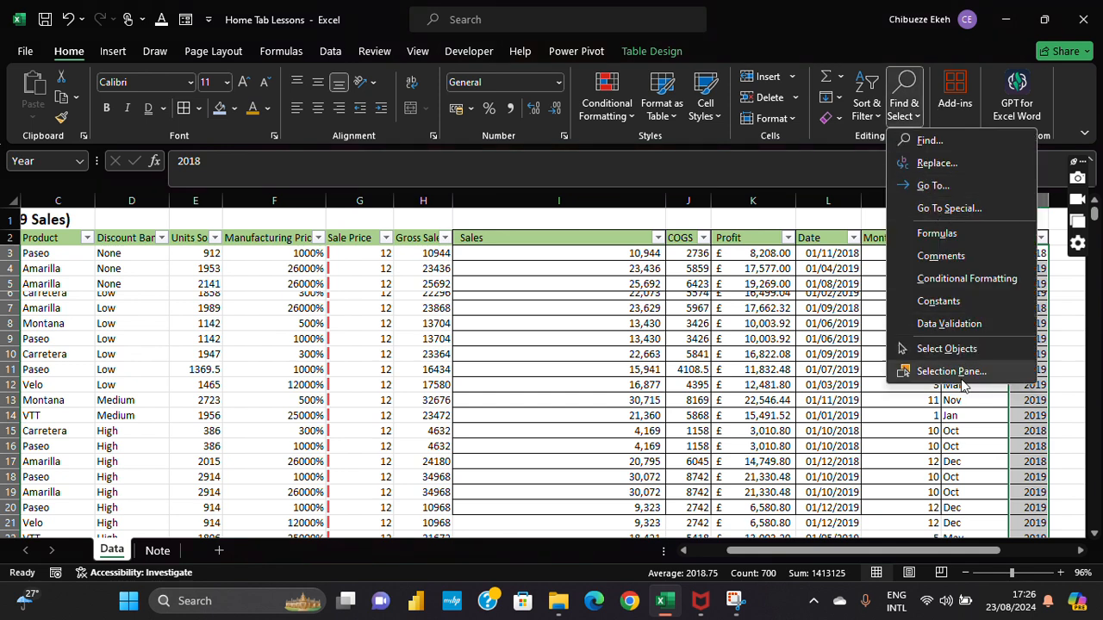
click(756, 343)
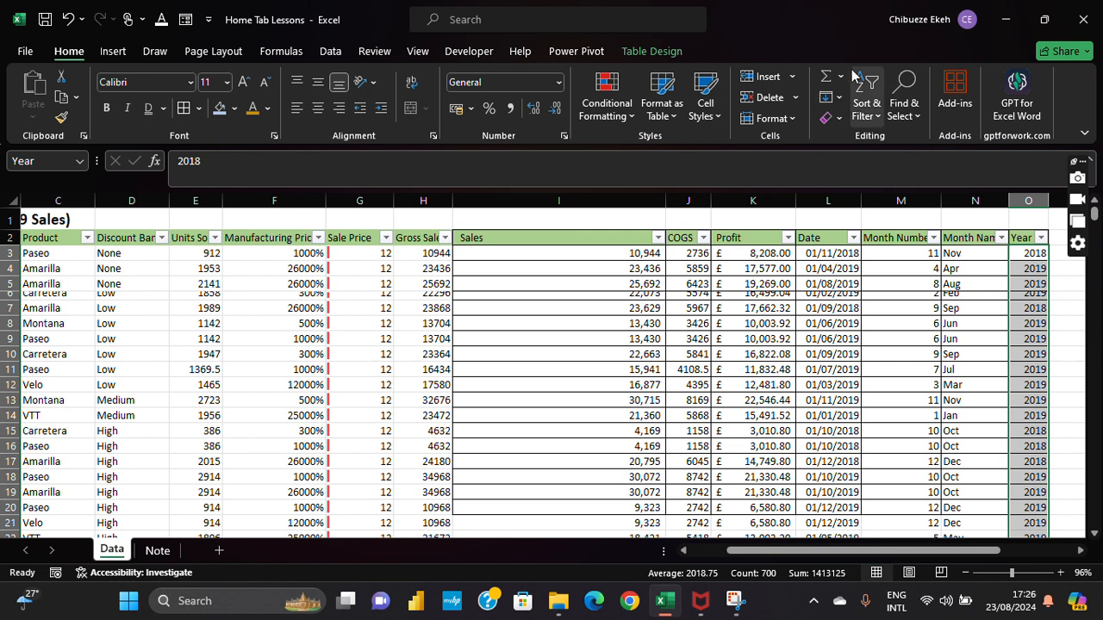
Step: Browse the Popular Add-ins list, then check the ribbon display options without changing them
click(956, 96)
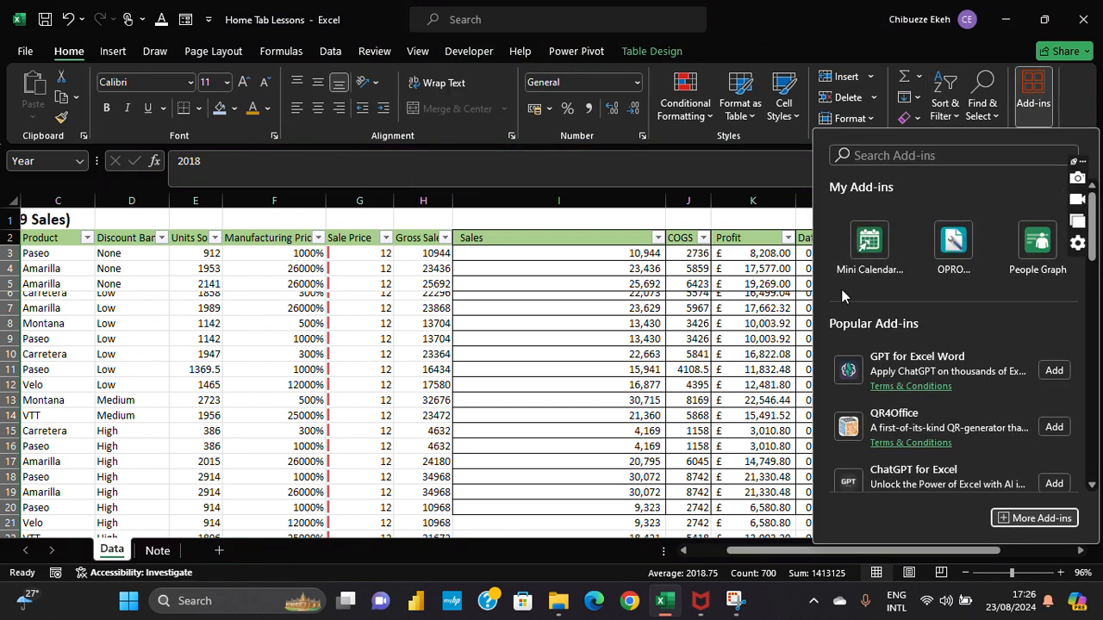
scroll(841, 295, down, 3)
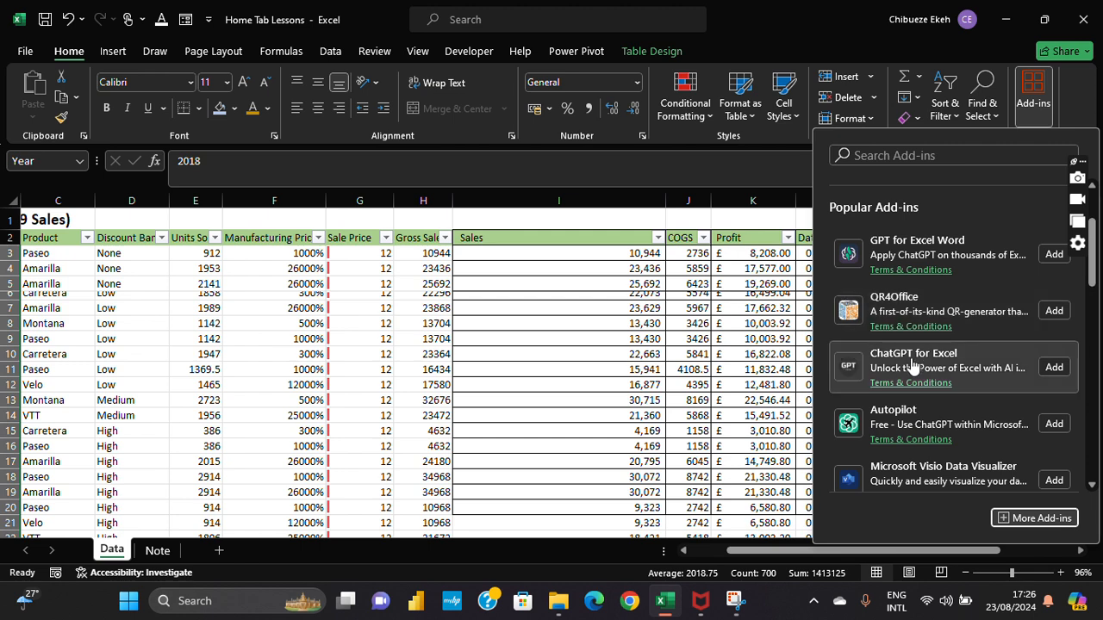
scroll(913, 361, down, 4)
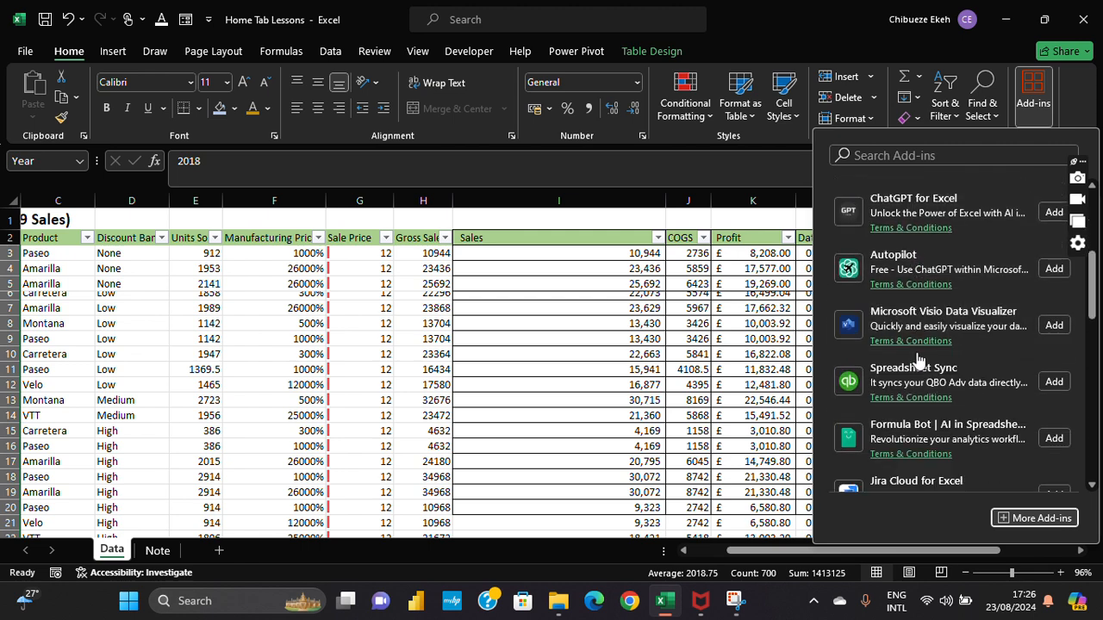
scroll(914, 355, up, 5)
click(767, 371)
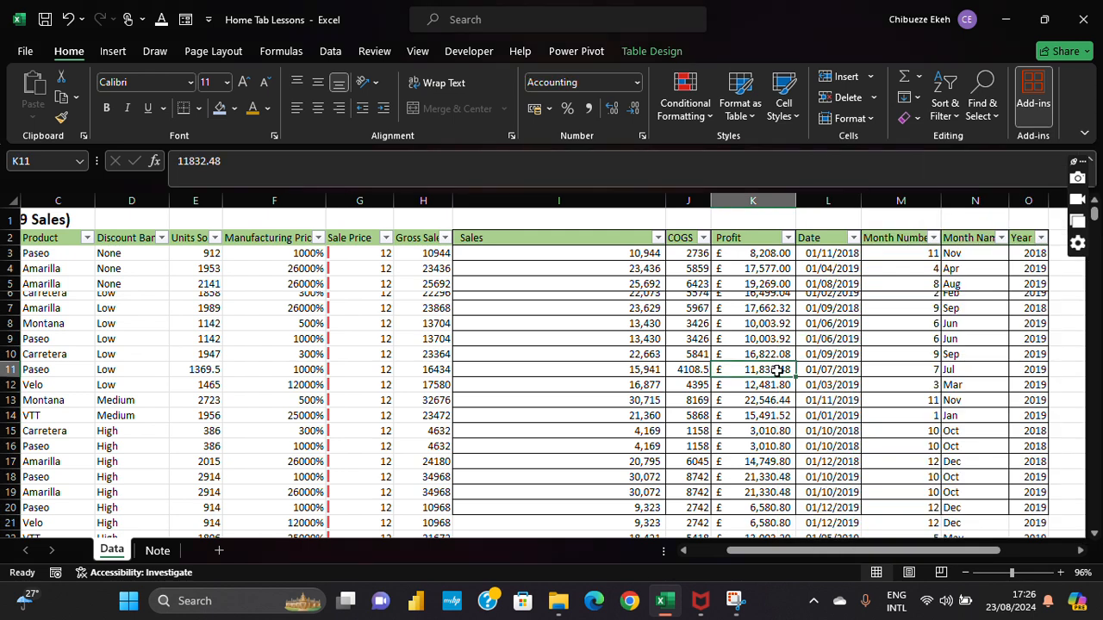
click(1083, 132)
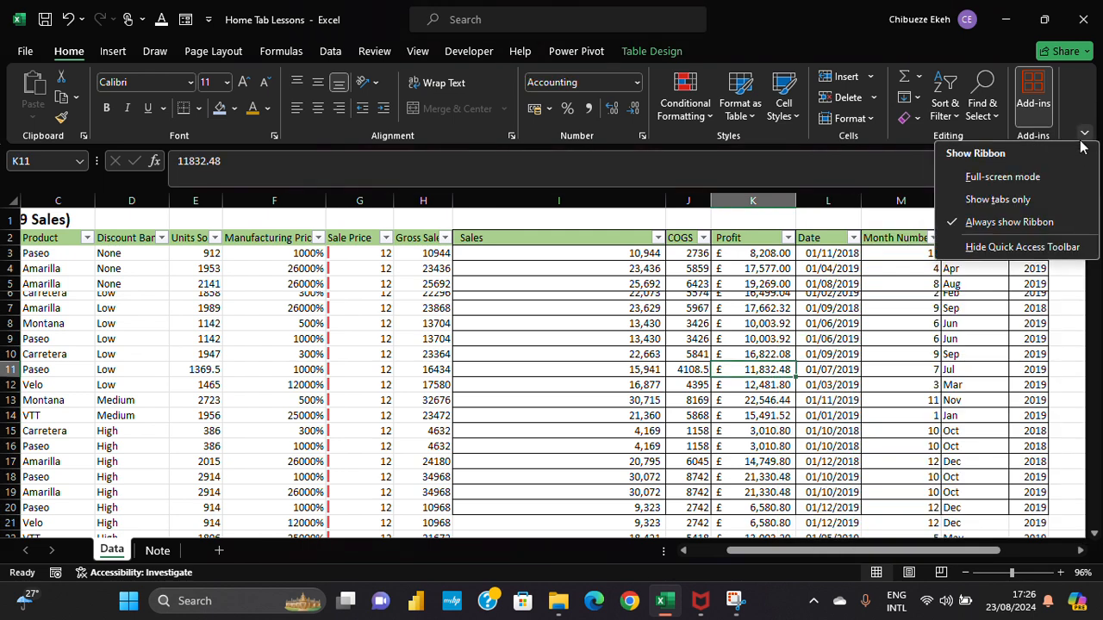
click(1076, 129)
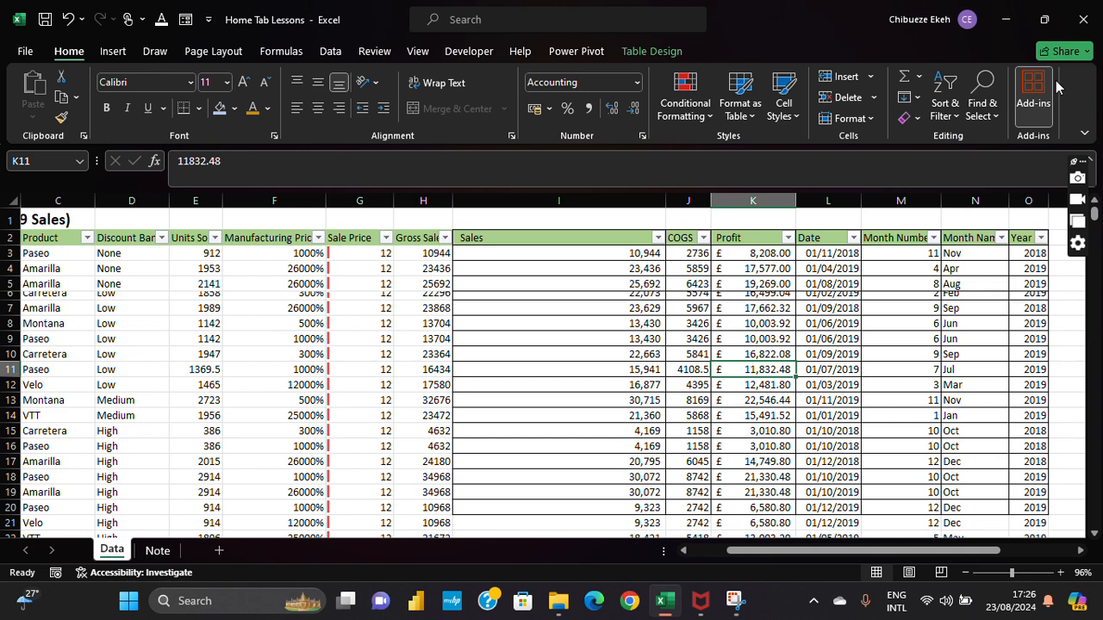
Step: Add the GPT for Excel Word add-in from the Add-ins list
click(1034, 95)
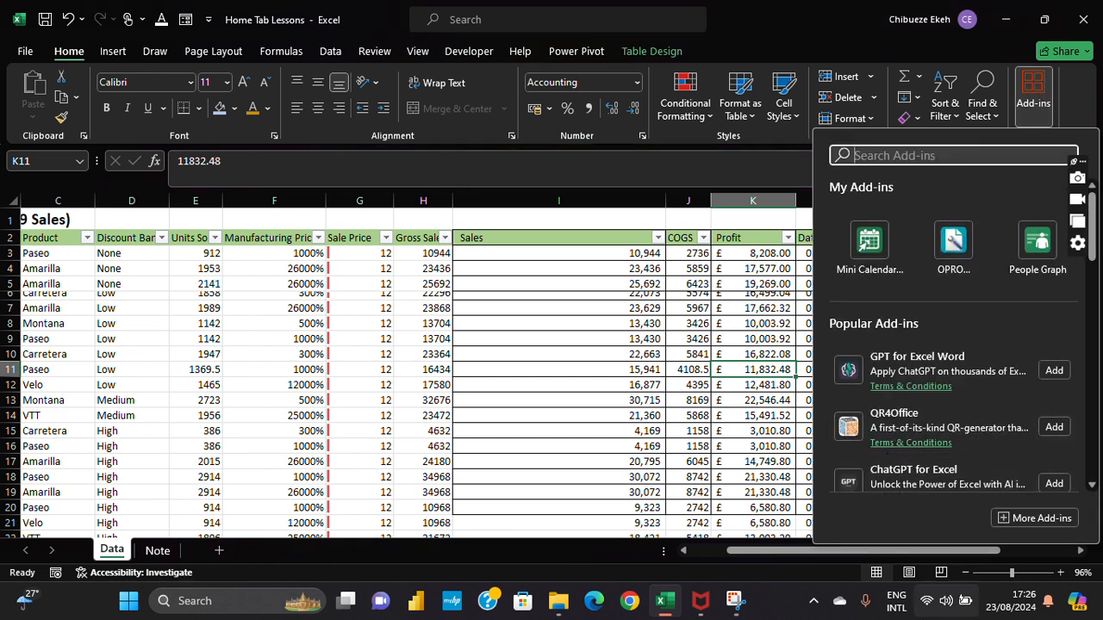
scroll(896, 284, down, 2)
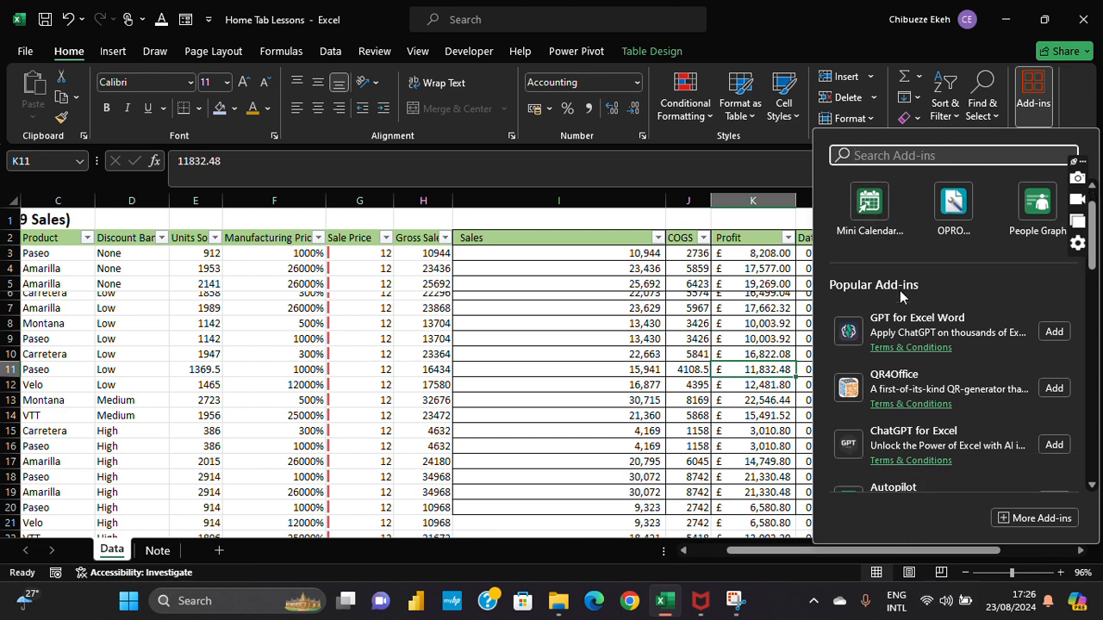
scroll(900, 293, up, 2)
scroll(904, 329, down, 2)
scroll(905, 328, up, 2)
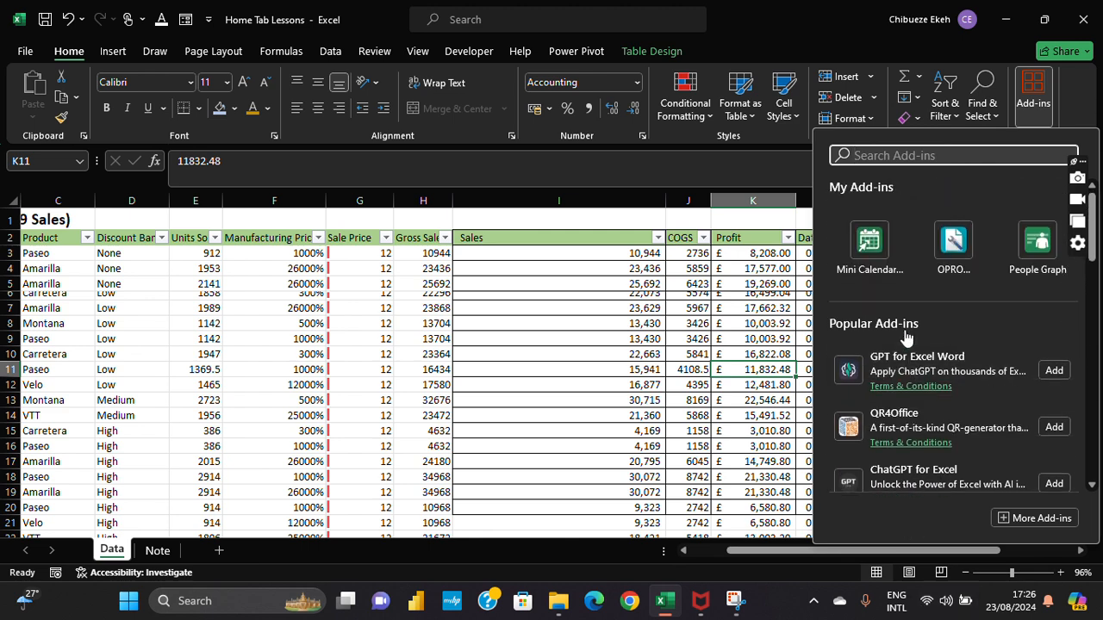
click(1058, 370)
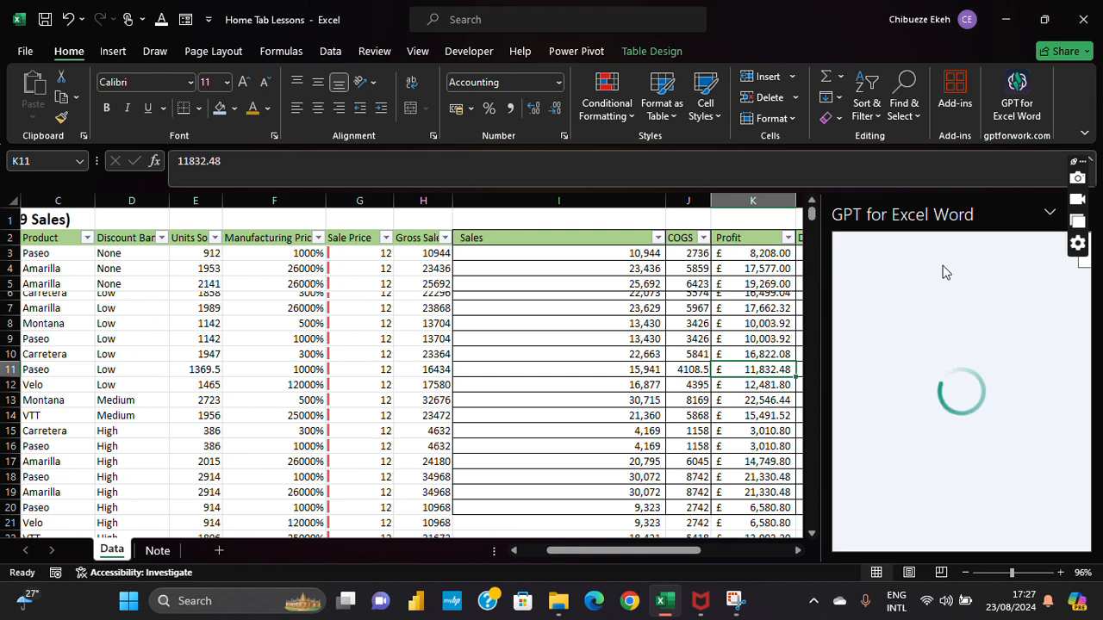
Step: Glance through the Add-ins list again, then dismiss it to reveal the GPT pane
click(1033, 99)
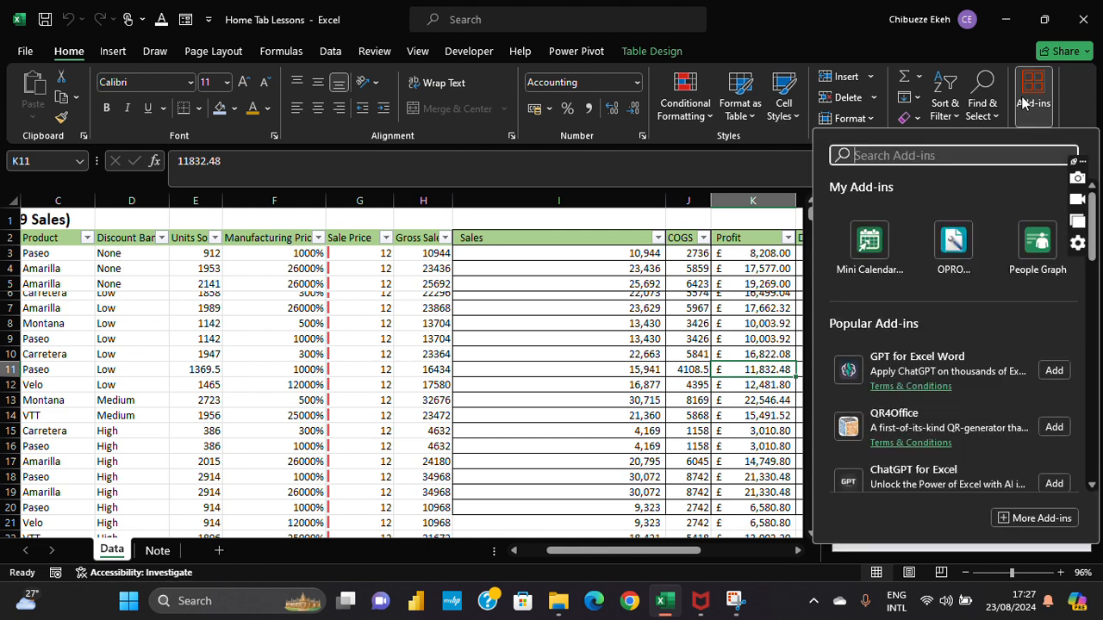
scroll(905, 427, down, 2)
scroll(904, 427, down, 2)
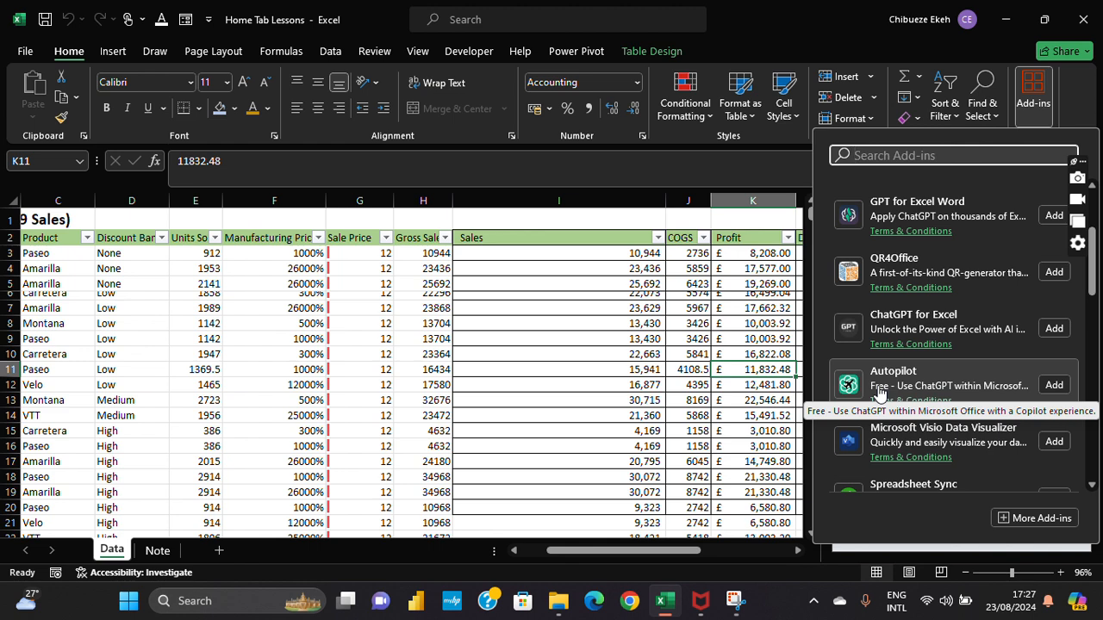
click(1053, 385)
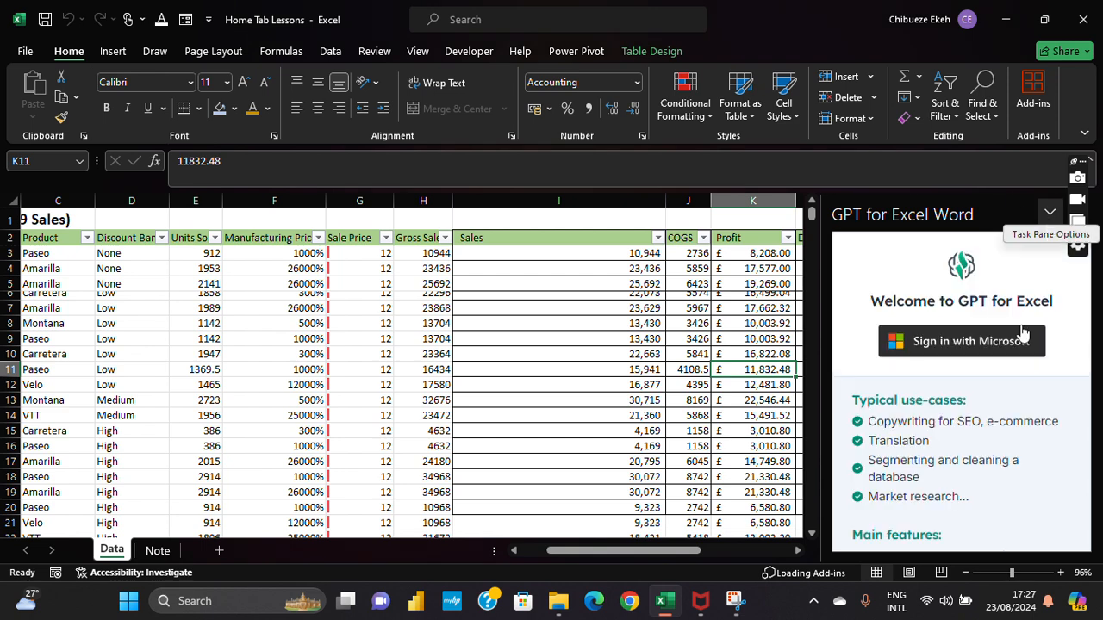
Step: Scroll the GPT for Excel welcome page and check its Task Pane Options, keeping it open
scroll(966, 382, down, 5)
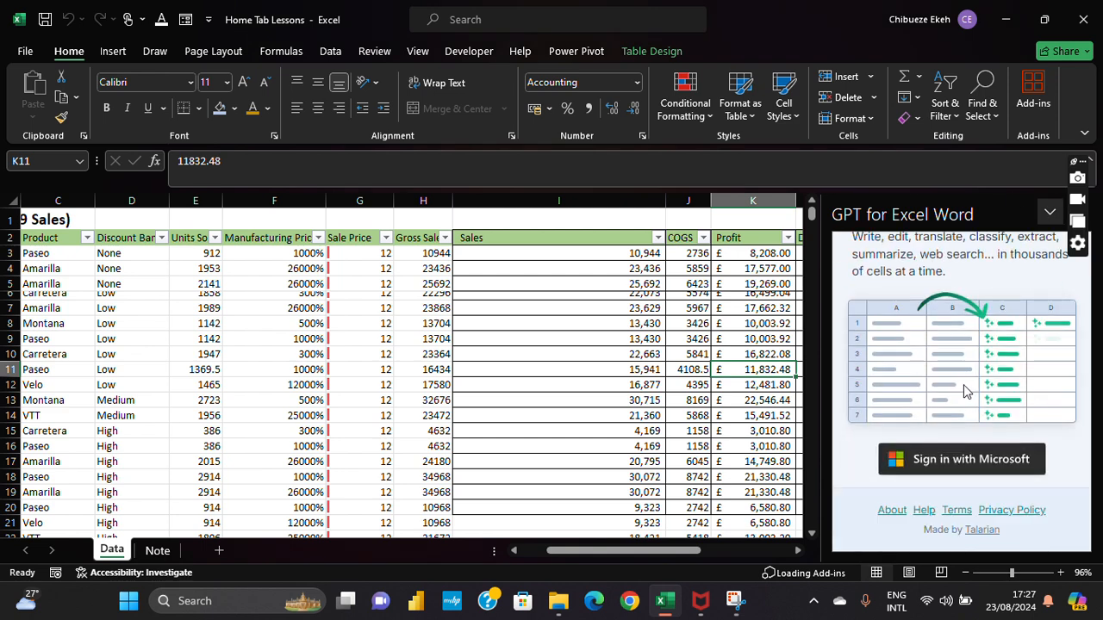
scroll(969, 493, up, 5)
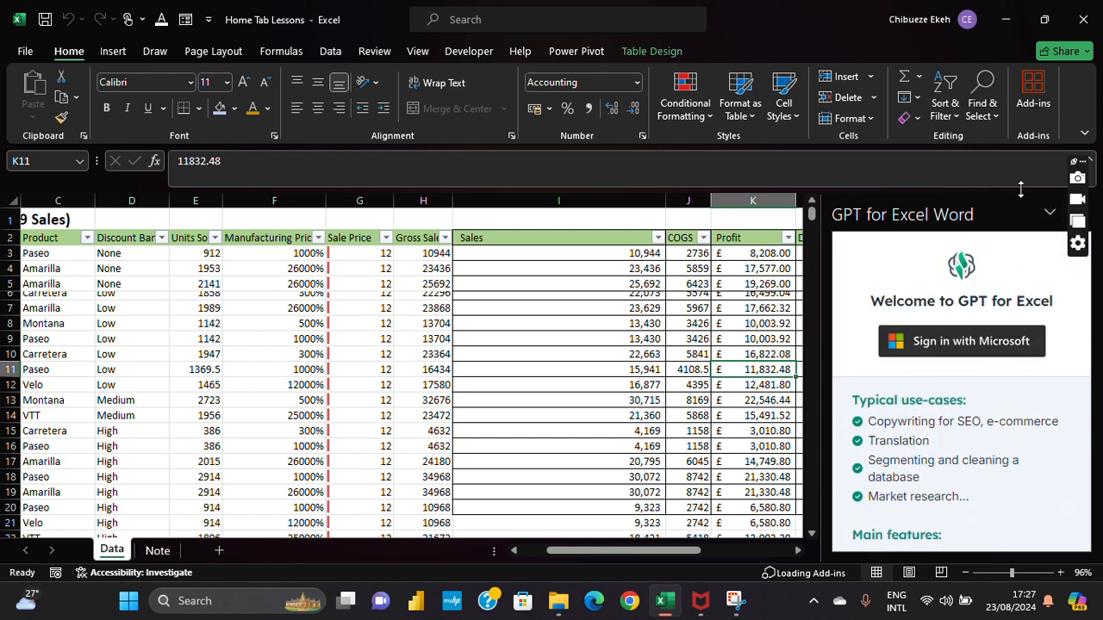
click(1049, 212)
click(1048, 215)
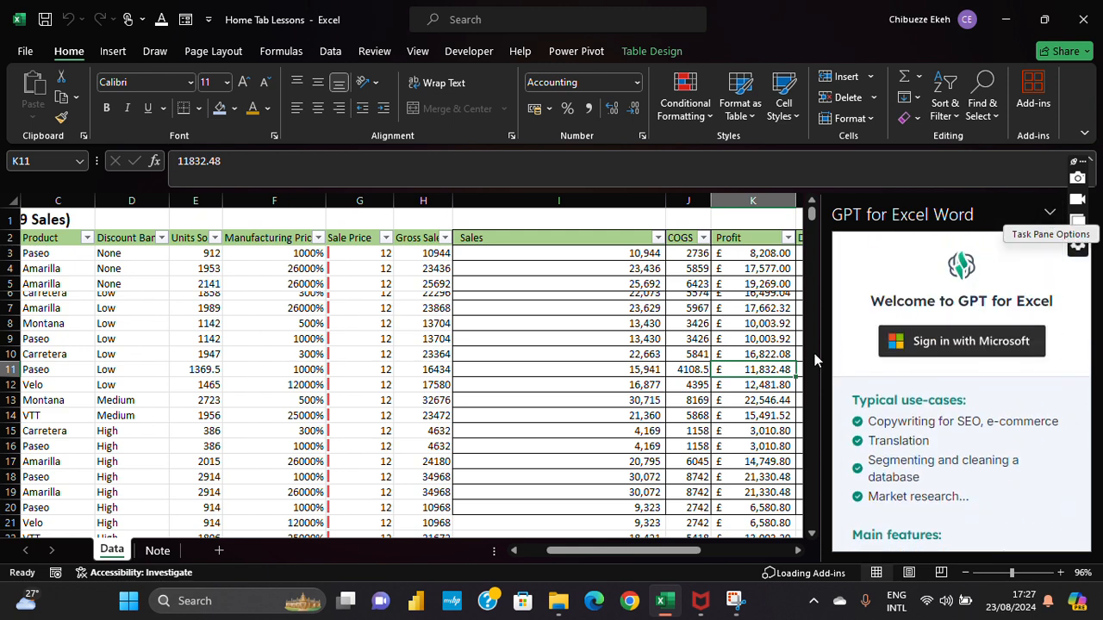
Step: Browse the Popular Add-ins down to Solver, XL-Connector 365 and QR Code Tracker
click(1025, 84)
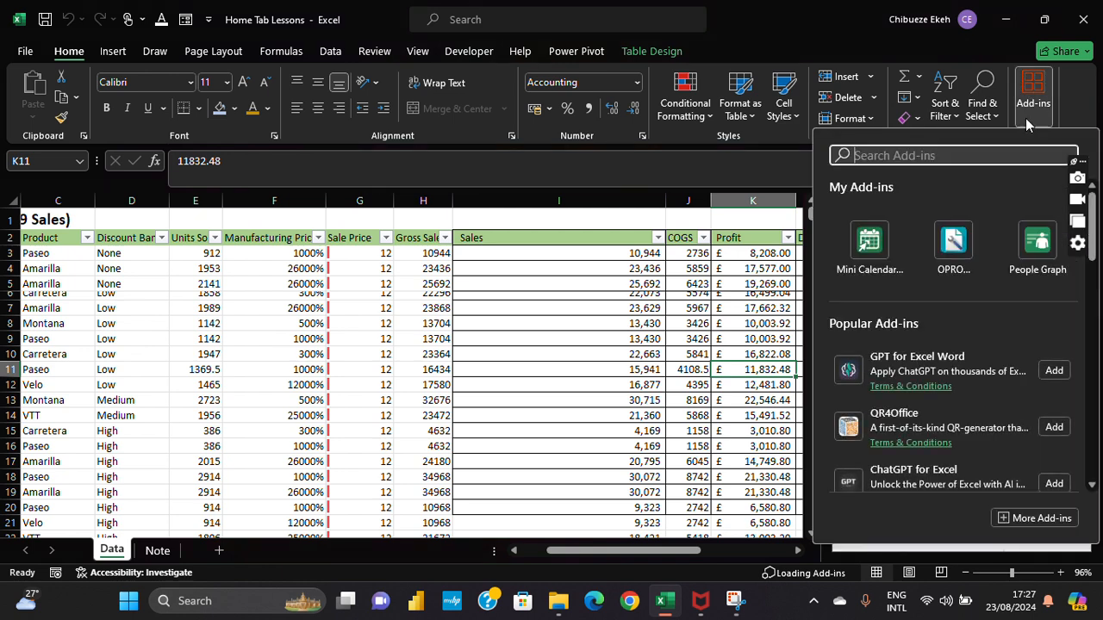
scroll(977, 303, down, 3)
scroll(977, 310, down, 8)
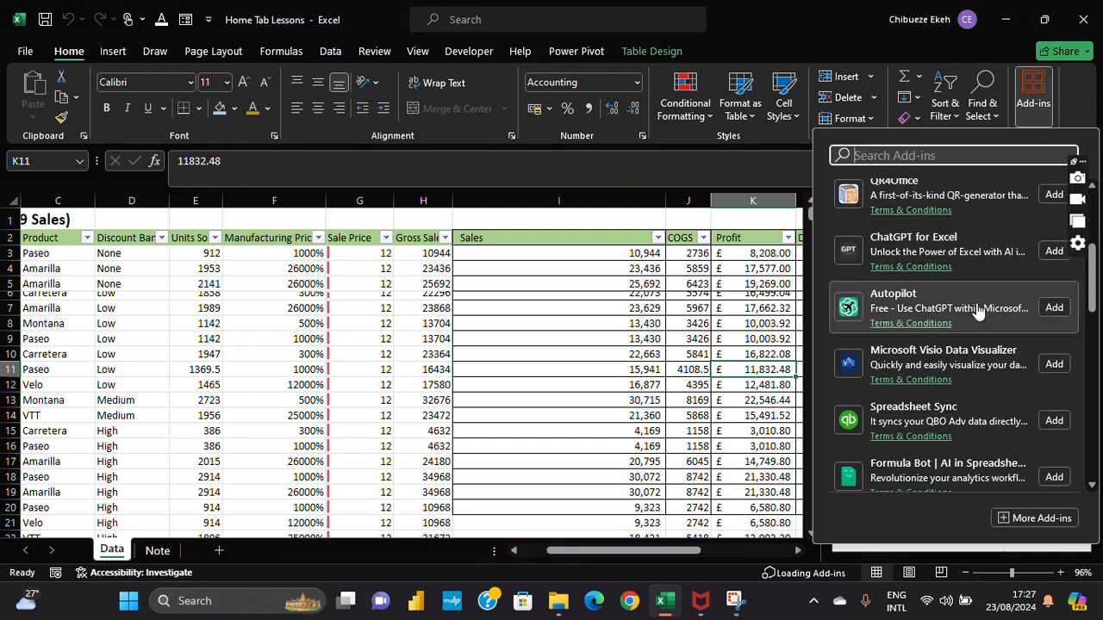
scroll(971, 320, down, 5)
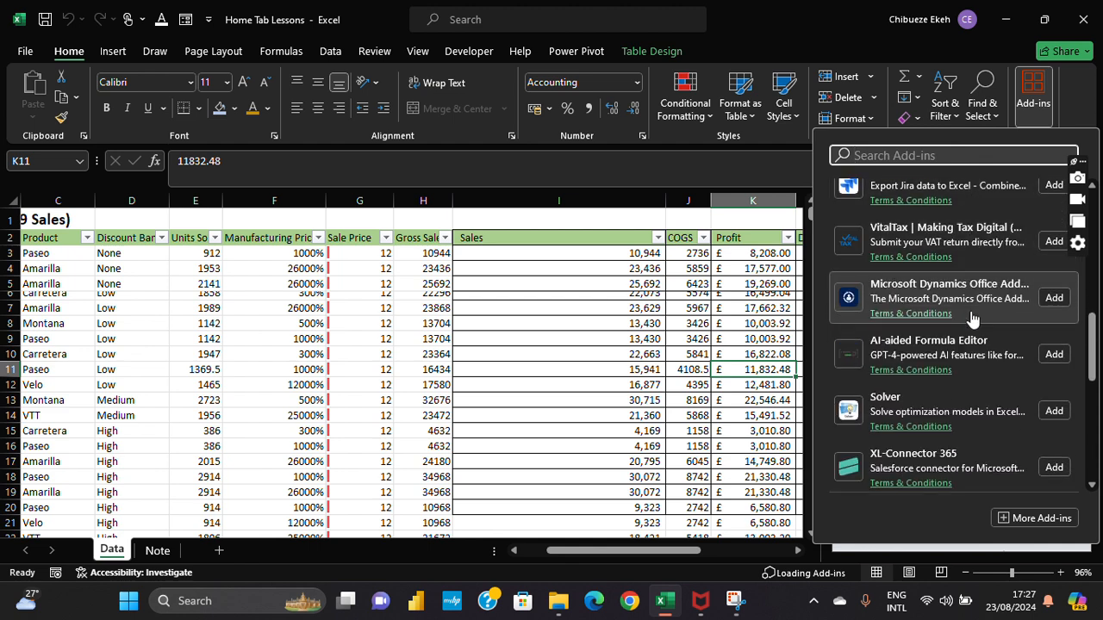
scroll(972, 319, up, 5)
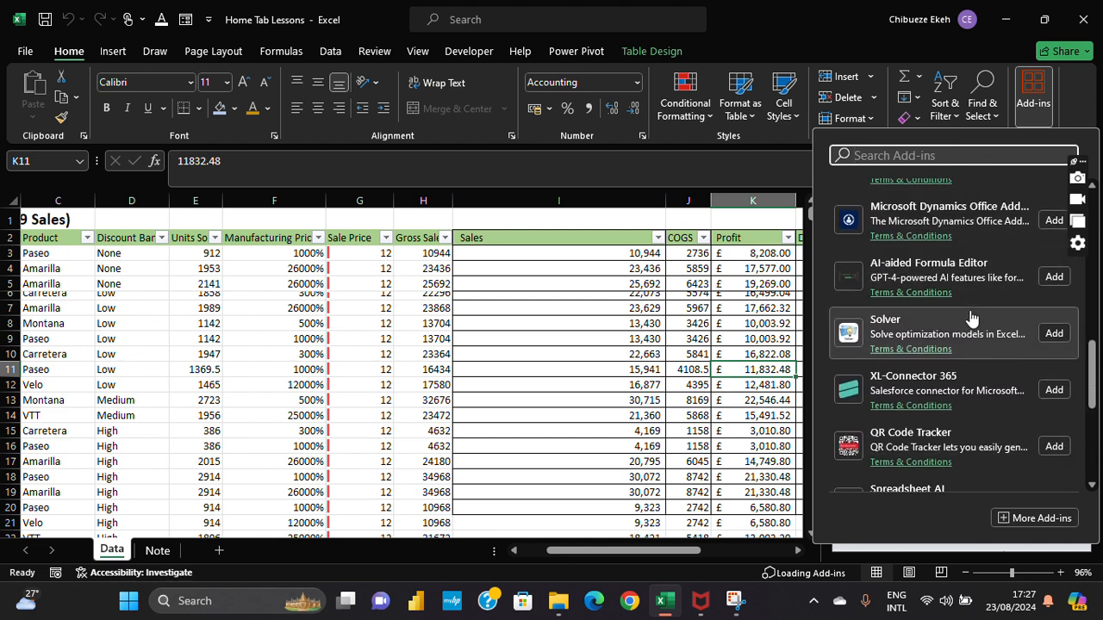